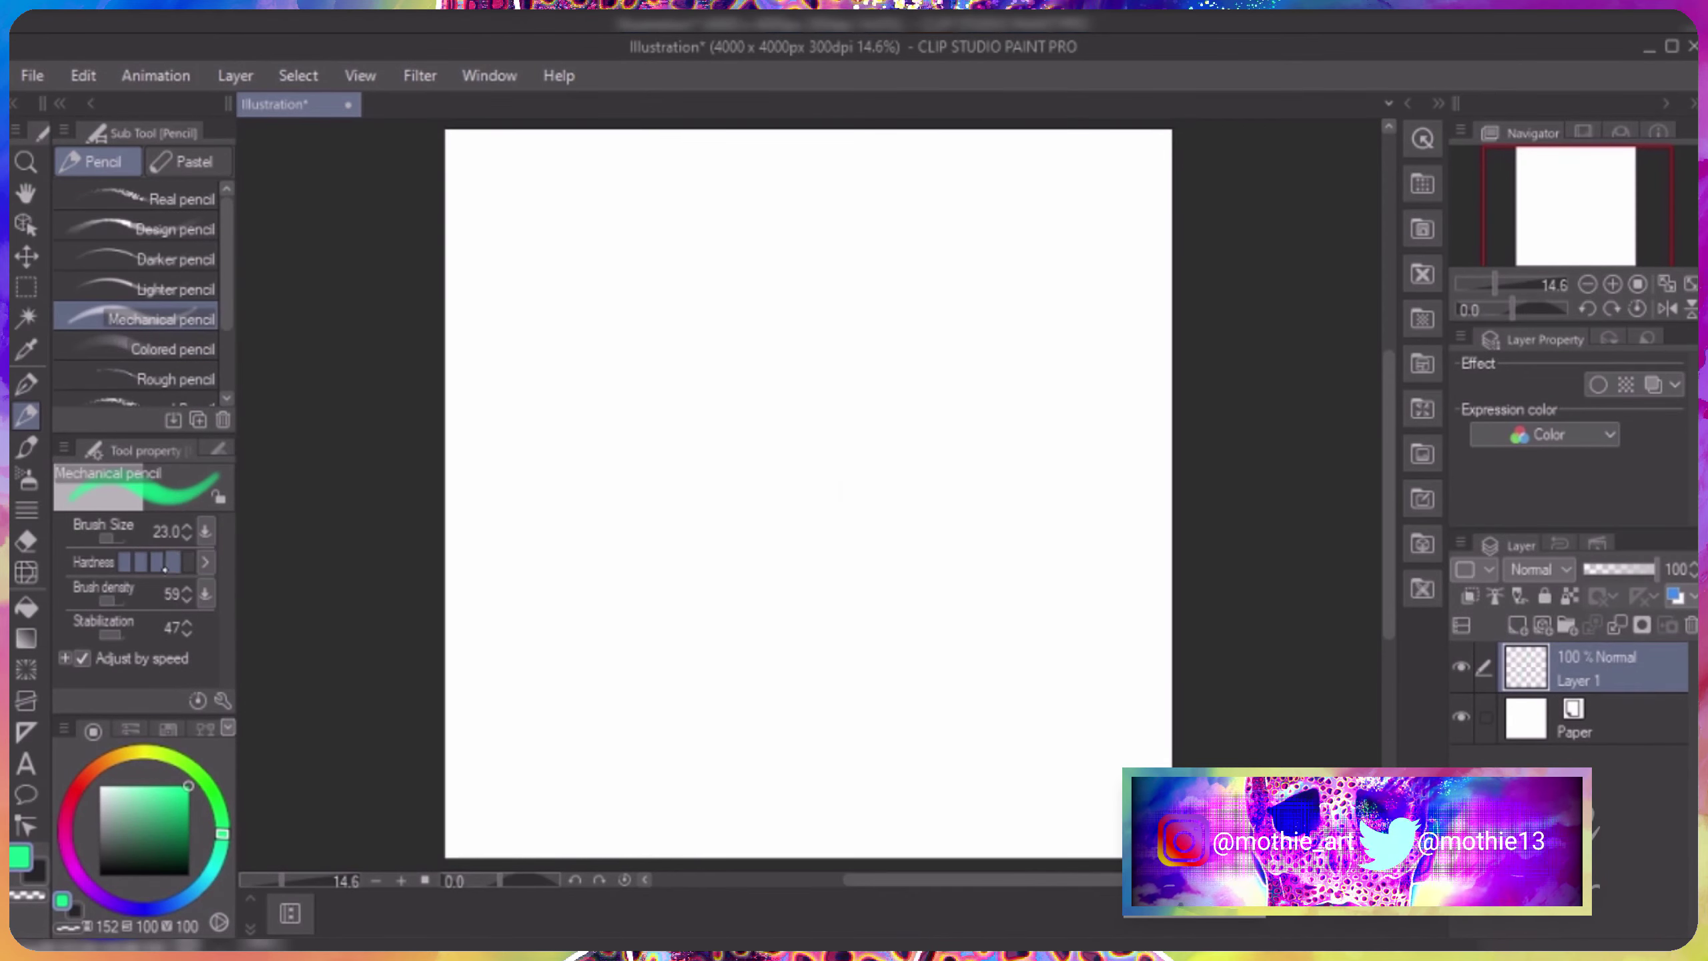
pyautogui.moveTo(611, 249); pyautogui.dragTo(796, 494)
pyautogui.hotkey('ctrl', 'z')
pyautogui.moveTo(609, 259); pyautogui.dragTo(766, 377)
pyautogui.hotkey('ctrl', 'z')
# Lower the pencil's brush density to 36 and sketch the neck, shoulders and chin line in green.
pyautogui.moveTo(105, 601); pyautogui.dragTo(102, 599)
pyautogui.moveTo(573, 402); pyautogui.dragTo(750, 410)
pyautogui.hotkey('ctrl', 'z')
pyautogui.moveTo(726, 522); pyautogui.dragTo(724, 609)
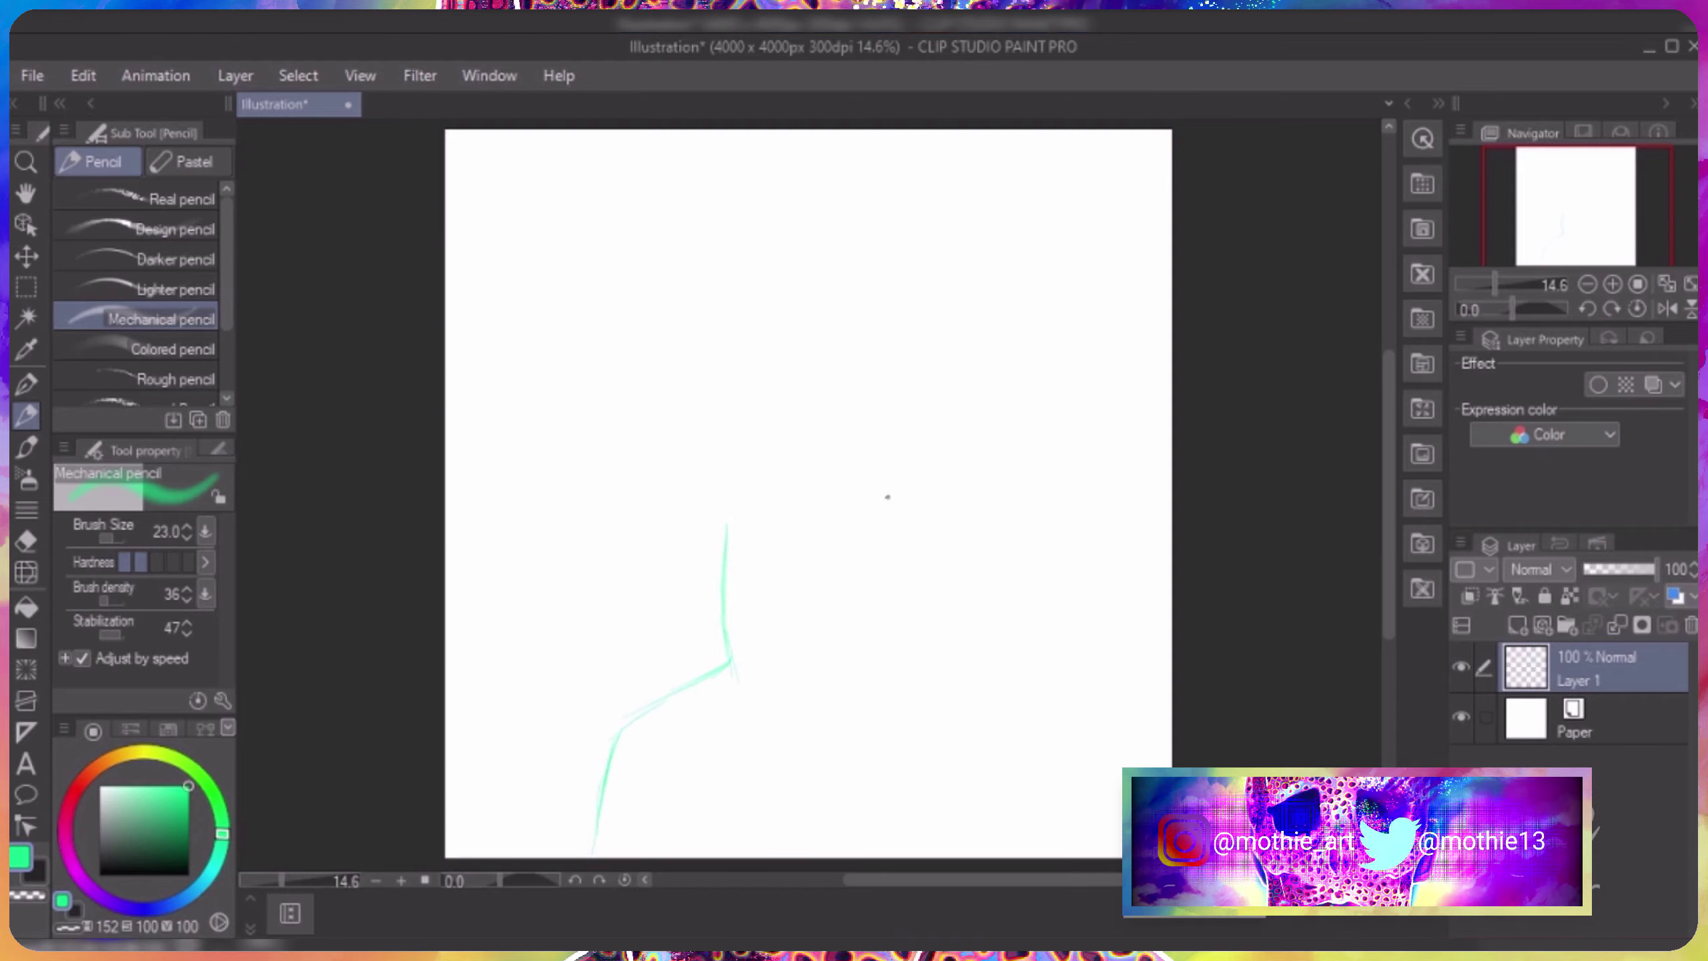
pyautogui.moveTo(714, 519); pyautogui.dragTo(868, 530)
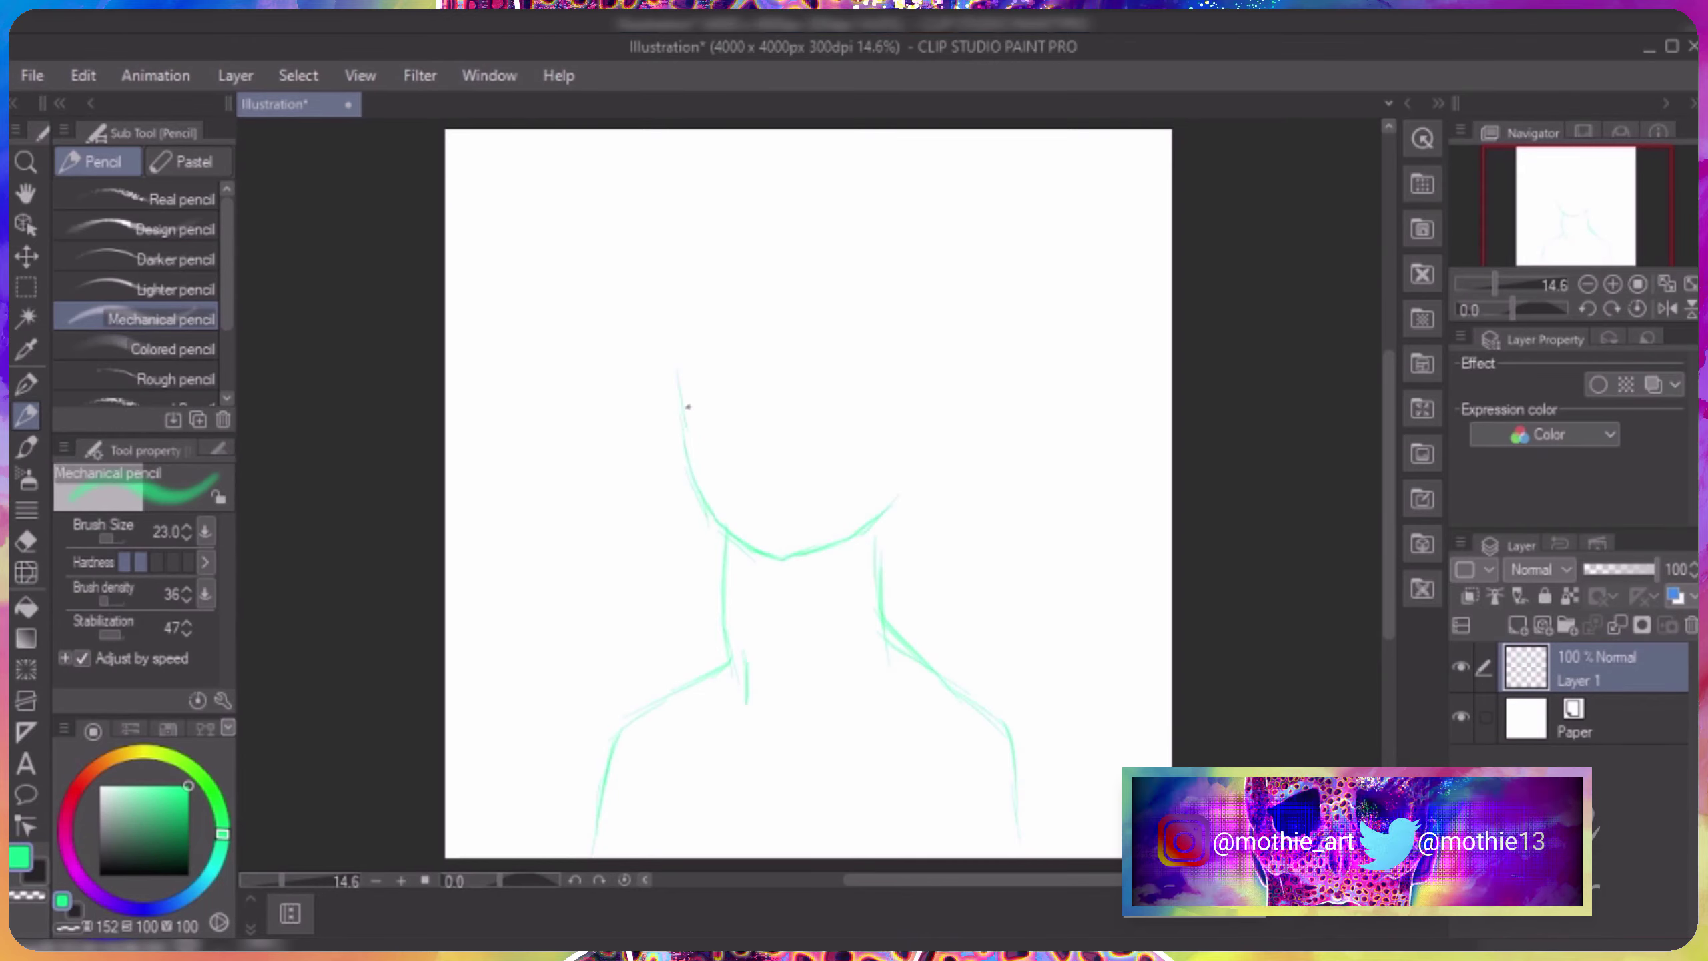
# Sketch a tall oval head outline above the neck and reinforce its sides and jawline in green.
pyautogui.moveTo(761, 197); pyautogui.dragTo(676, 377)
pyautogui.moveTo(720, 195)
pyautogui.mouseDown()
pyautogui.moveTo(918, 269)
pyautogui.moveTo(888, 471)
pyautogui.mouseUp()
pyautogui.moveTo(877, 514); pyautogui.dragTo(895, 595)
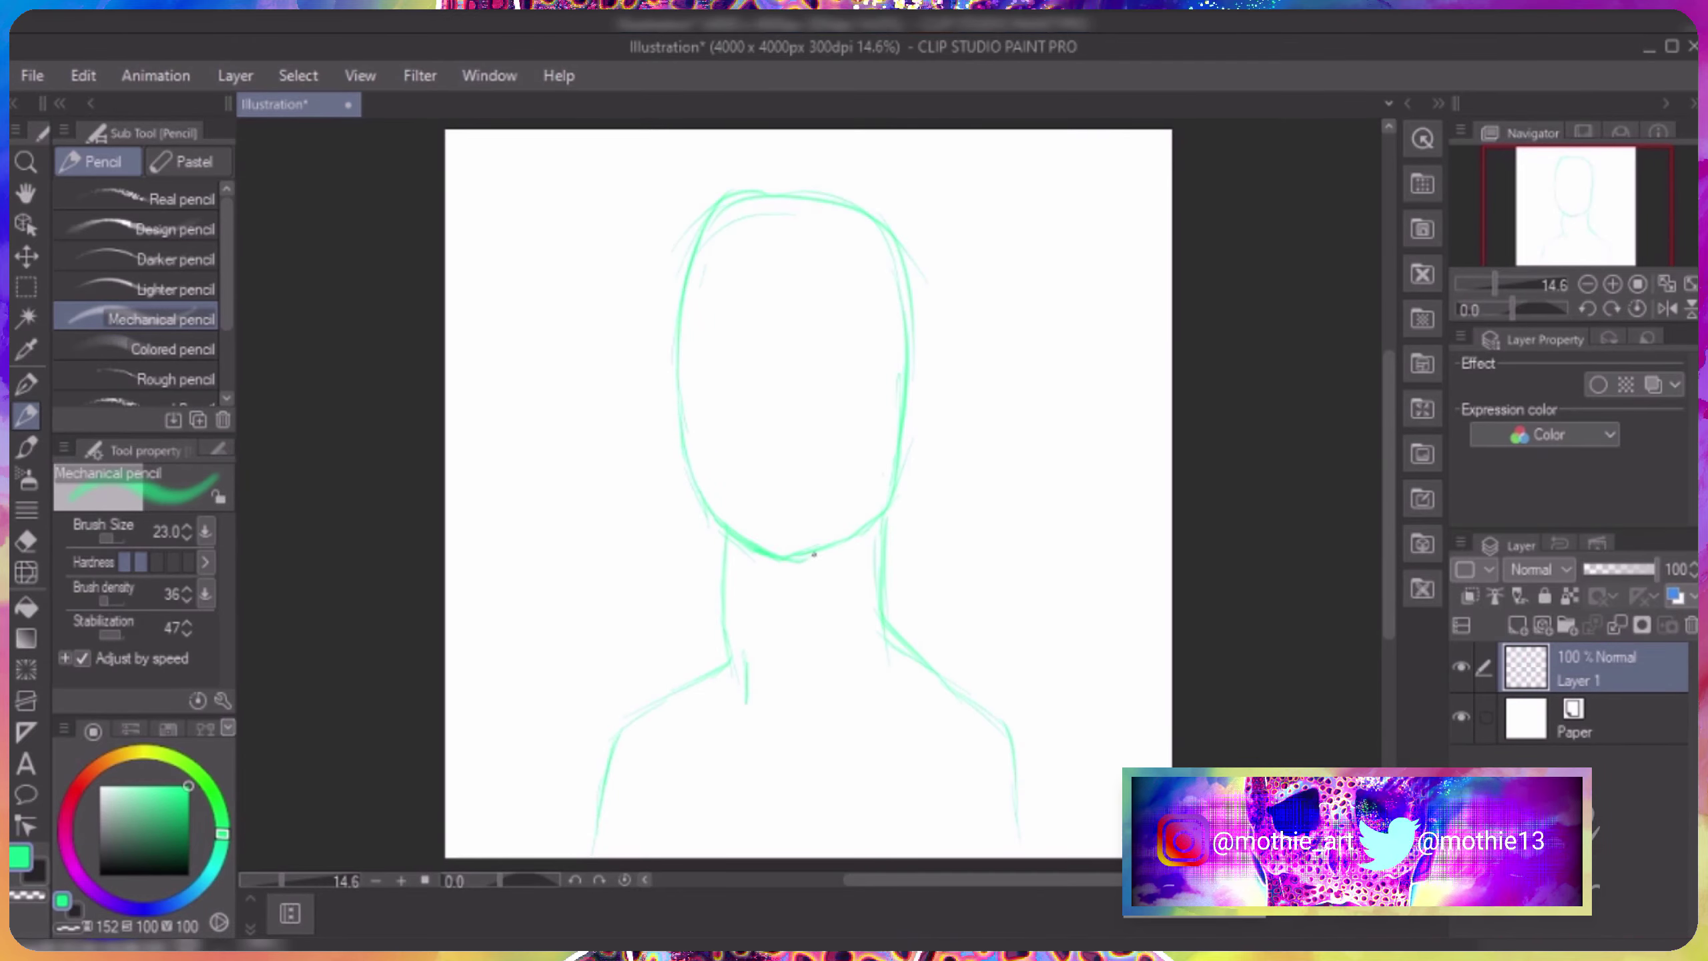
pyautogui.moveTo(794, 560); pyautogui.dragTo(894, 451)
pyautogui.moveTo(677, 342)
pyautogui.mouseDown()
pyautogui.moveTo(697, 475)
pyautogui.moveTo(915, 553)
pyautogui.moveTo(854, 558)
pyautogui.mouseUp()
# Select the bust sketch and transform it to sit slightly wider and lower on the canvas.
pyautogui.press('m')
pyautogui.hotkey('ctrl', 't')
pyautogui.moveTo(1016, 570)
pyautogui.mouseDown()
pyautogui.moveTo(996, 613)
pyautogui.moveTo(1055, 617)
pyautogui.mouseUp()
pyautogui.click(740, 852)
# Lasso the head outline, transform it to refine its proportions and placement on the neck, and clear the selection.
pyautogui.moveTo(649, 271)
pyautogui.mouseDown()
pyautogui.moveTo(842, 562)
pyautogui.moveTo(595, 283)
pyautogui.mouseUp()
pyautogui.hotkey('ctrl', 't')
pyautogui.moveTo(984, 179); pyautogui.dragTo(934, 274)
pyautogui.click(83, 76)
pyautogui.click(592, 629)
pyautogui.moveTo(773, 425); pyautogui.dragTo(775, 409)
pyautogui.moveTo(569, 625); pyautogui.dragTo(581, 639)
pyautogui.press('Return')
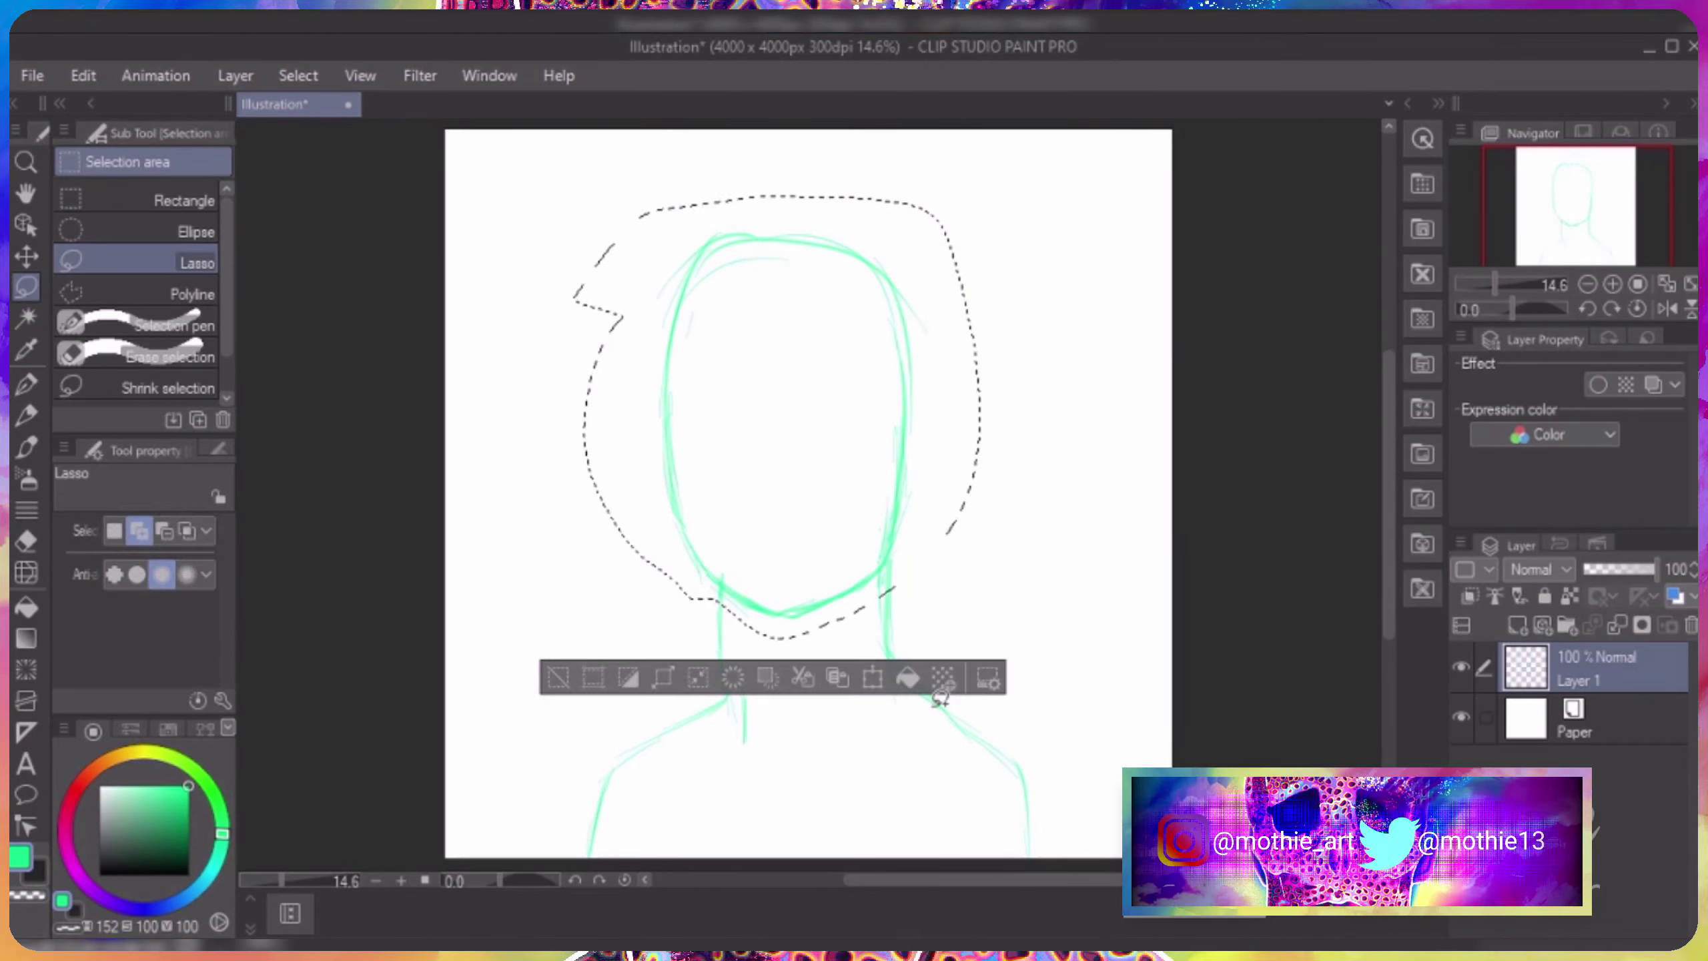
pyautogui.hotkey('ctrl', 'd')
# Add a new layer above the green sketch and place a vertical symmetry ruler through the middle of the face.
pyautogui.press('p')
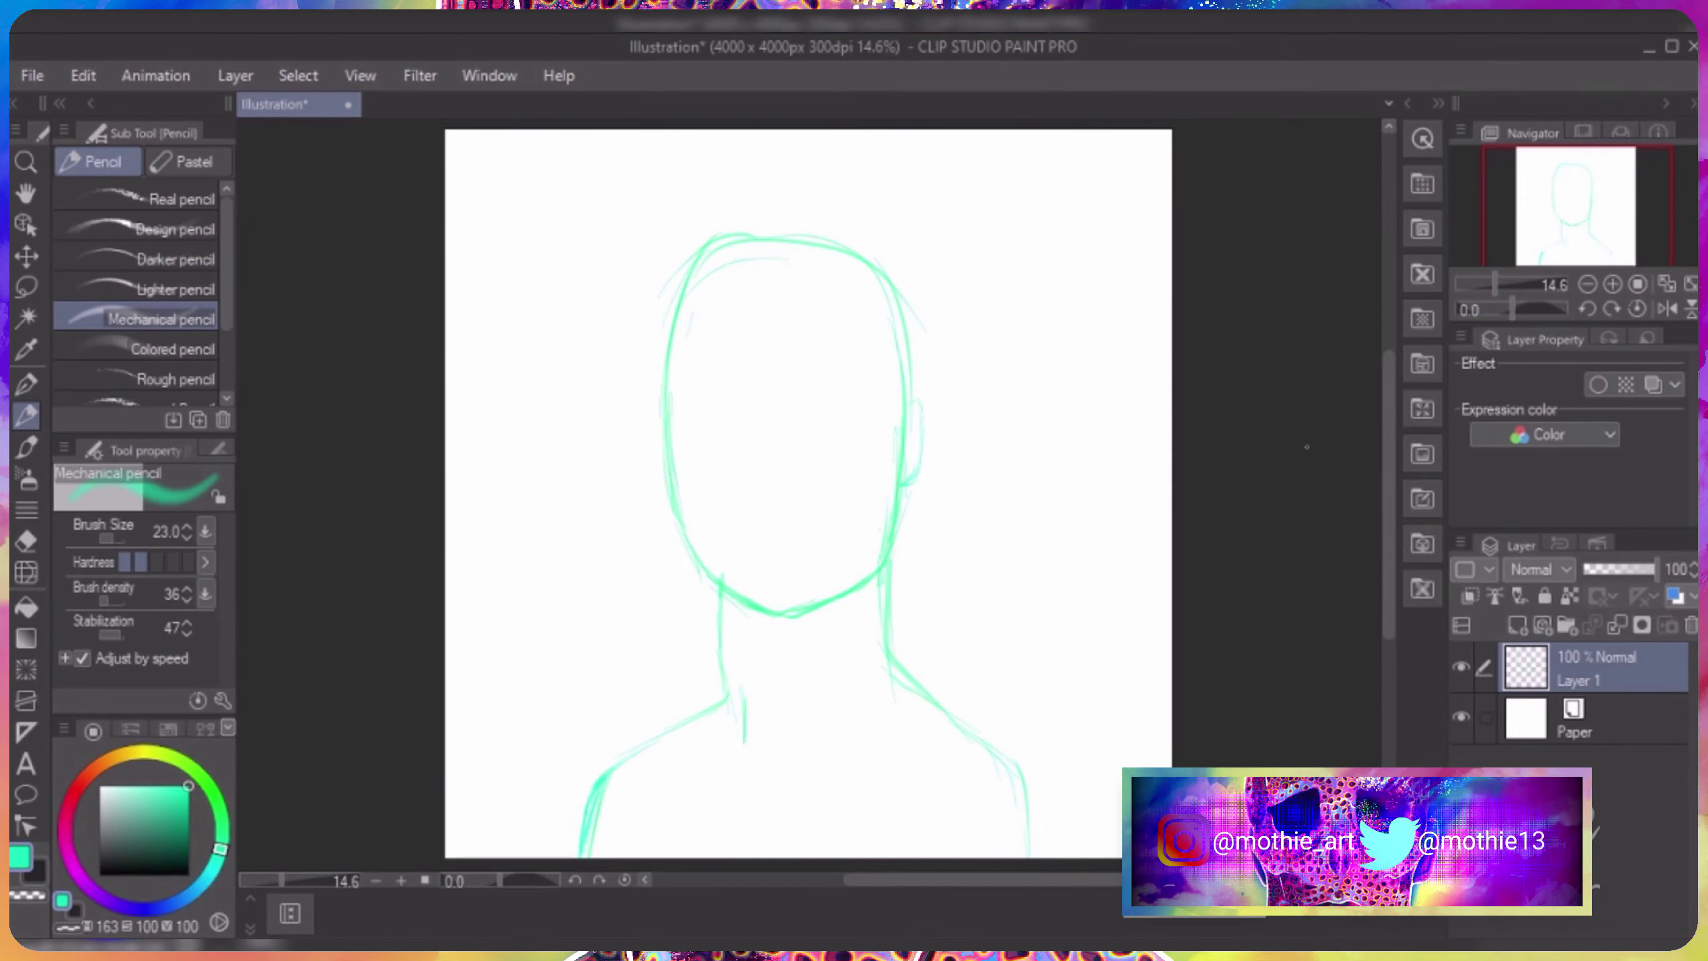
pyautogui.hotkey('ctrl', 'shift', 'n')
pyautogui.hotkey('ctrl', '+')
pyautogui.hotkey('ctrl', '+')
pyautogui.hotkey('ctrl', '+')
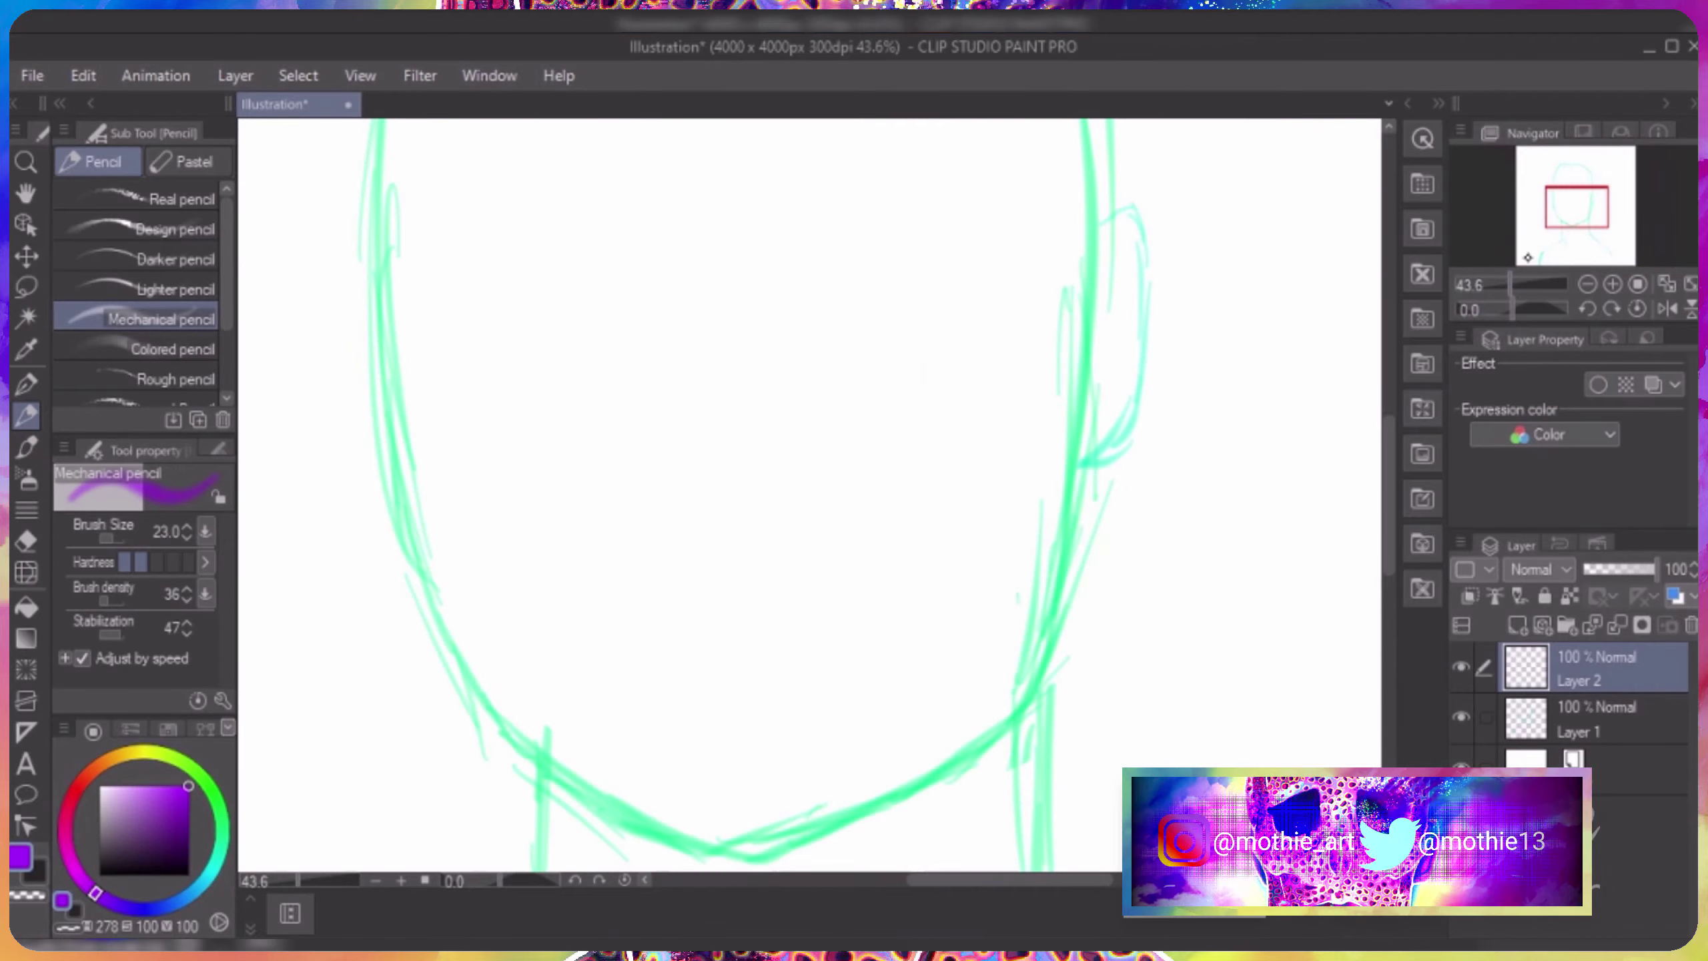
pyautogui.hotkey('ctrl', '-')
pyautogui.hotkey('ctrl', '-')
pyautogui.press('u')
pyautogui.press('u')
pyautogui.press('u')
pyautogui.moveTo(782, 127)
pyautogui.mouseDown()
pyautogui.moveTo(778, 814)
pyautogui.moveTo(663, 781)
pyautogui.mouseUp()
# Sketch the skull's jaw, cheekbones, teeth rows and cranium outline symmetrically in purple over the green head.
pyautogui.press('p')
pyautogui.scroll(3, 1343, 497)
pyautogui.moveTo(582, 694); pyautogui.dragTo(673, 782)
pyautogui.moveTo(584, 700); pyautogui.dragTo(569, 643)
pyautogui.moveTo(536, 479); pyautogui.dragTo(683, 603)
pyautogui.moveTo(571, 522); pyautogui.dragTo(577, 671)
pyautogui.moveTo(671, 539)
pyautogui.mouseDown()
pyautogui.moveTo(686, 613)
pyautogui.moveTo(763, 618)
pyautogui.mouseUp()
pyautogui.moveTo(680, 614)
pyautogui.mouseDown()
pyautogui.moveTo(712, 644)
pyautogui.moveTo(762, 649)
pyautogui.mouseUp()
pyautogui.moveTo(682, 642)
pyautogui.mouseDown()
pyautogui.moveTo(726, 685)
pyautogui.moveTo(763, 687)
pyautogui.mouseUp()
pyautogui.moveTo(609, 551); pyautogui.dragTo(700, 679)
pyautogui.moveTo(536, 479)
pyautogui.mouseDown()
pyautogui.moveTo(558, 445)
pyautogui.moveTo(536, 361)
pyautogui.moveTo(538, 222)
pyautogui.moveTo(766, 126)
pyautogui.mouseUp()
# Draw the skull's nasal opening and the two angular eye sockets in purple.
pyautogui.scroll(2, 538, 222)
pyautogui.moveTo(748, 568)
pyautogui.mouseDown()
pyautogui.moveTo(733, 473)
pyautogui.moveTo(763, 453)
pyautogui.mouseUp()
pyautogui.moveTo(763, 457); pyautogui.dragTo(763, 585)
pyautogui.moveTo(713, 387); pyautogui.dragTo(714, 444)
pyautogui.moveTo(587, 403); pyautogui.dragTo(601, 479)
pyautogui.moveTo(602, 479); pyautogui.dragTo(713, 453)
pyautogui.moveTo(587, 404); pyautogui.dragTo(714, 389)
pyautogui.scroll(-3, 809, 228)
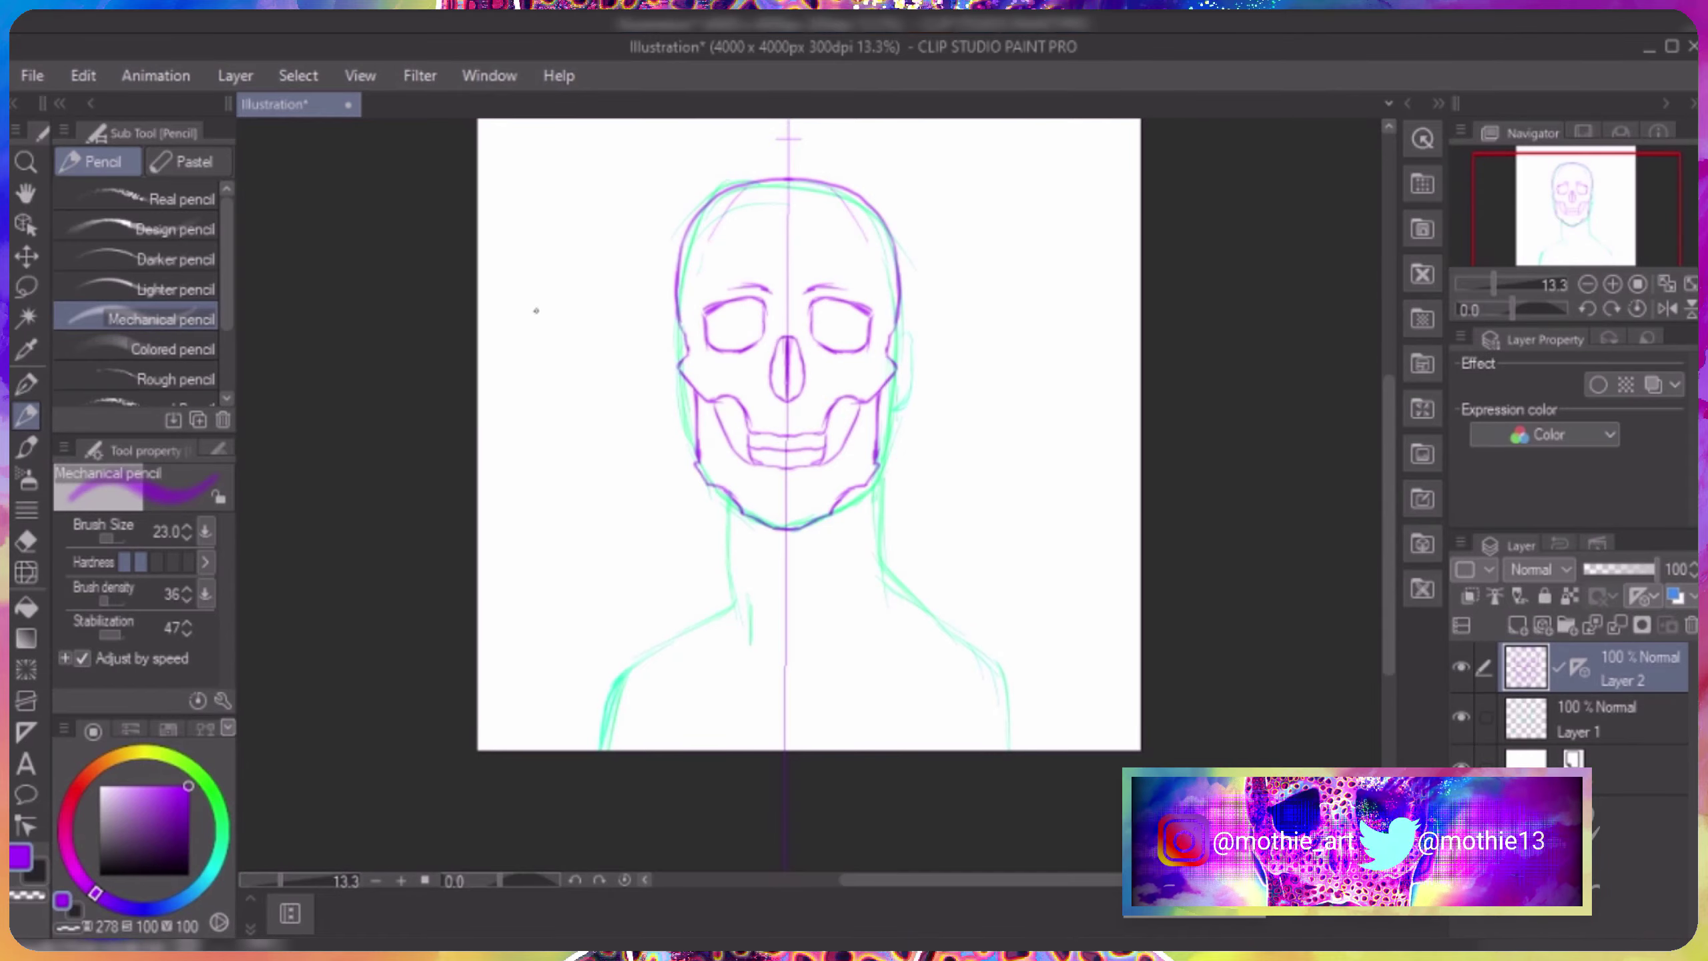
# Add contour lines to the skull's jaw and temples and divide the teeth rows with vertical lines.
pyautogui.moveTo(703, 397); pyautogui.dragTo(725, 473)
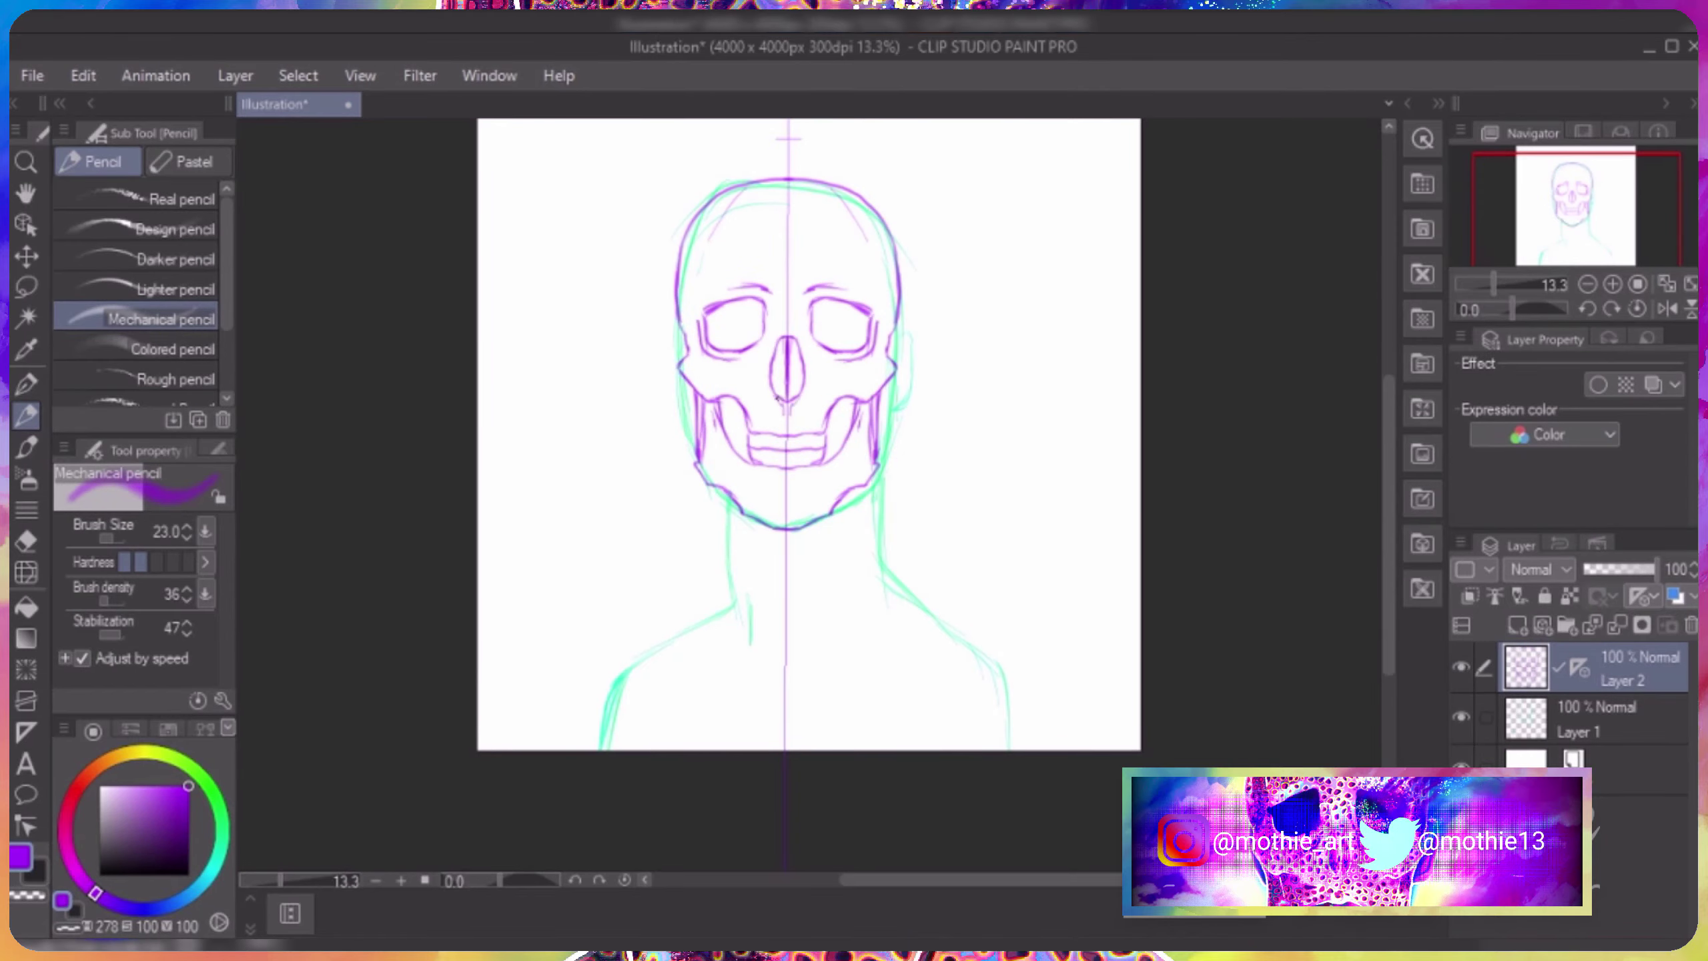
pyautogui.moveTo(692, 370); pyautogui.dragTo(667, 255)
pyautogui.moveTo(825, 434); pyautogui.dragTo(824, 467)
pyautogui.moveTo(811, 433); pyautogui.dragTo(811, 470)
# Add two dots on the chin, contour lines below the teeth and on the jaw, and an accent across the cranium.
pyautogui.scroll(3, 809, 574)
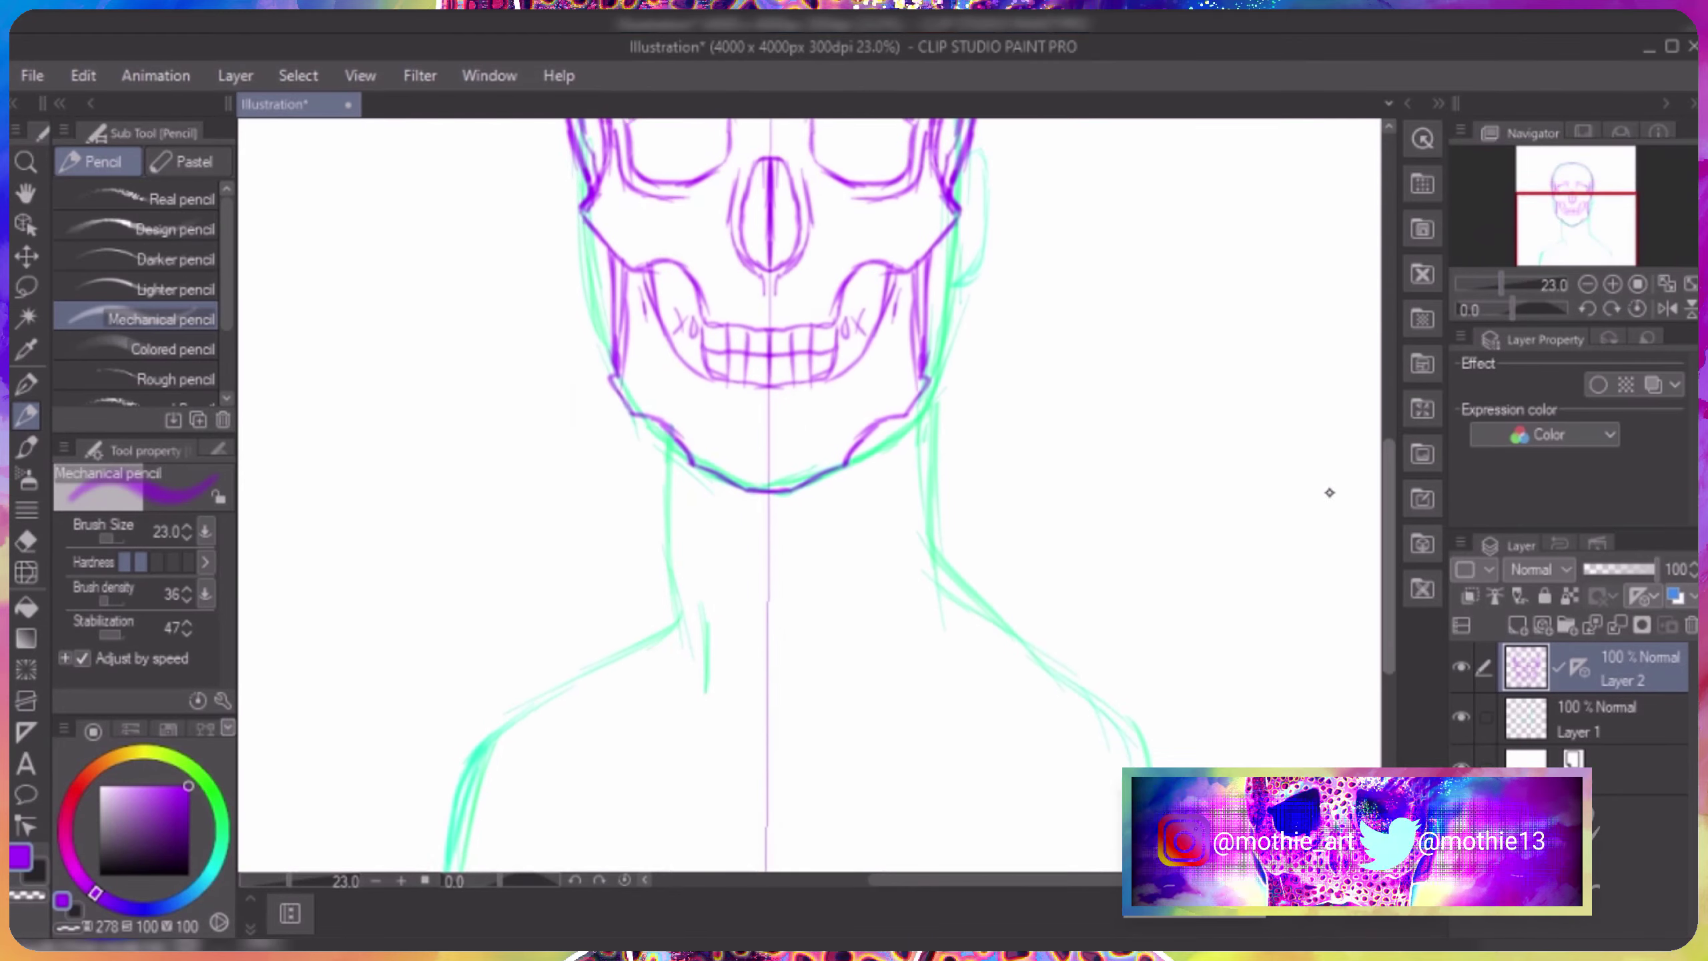
pyautogui.click(706, 423)
pyautogui.moveTo(767, 404); pyautogui.dragTo(686, 384)
pyautogui.moveTo(653, 286); pyautogui.dragTo(642, 380)
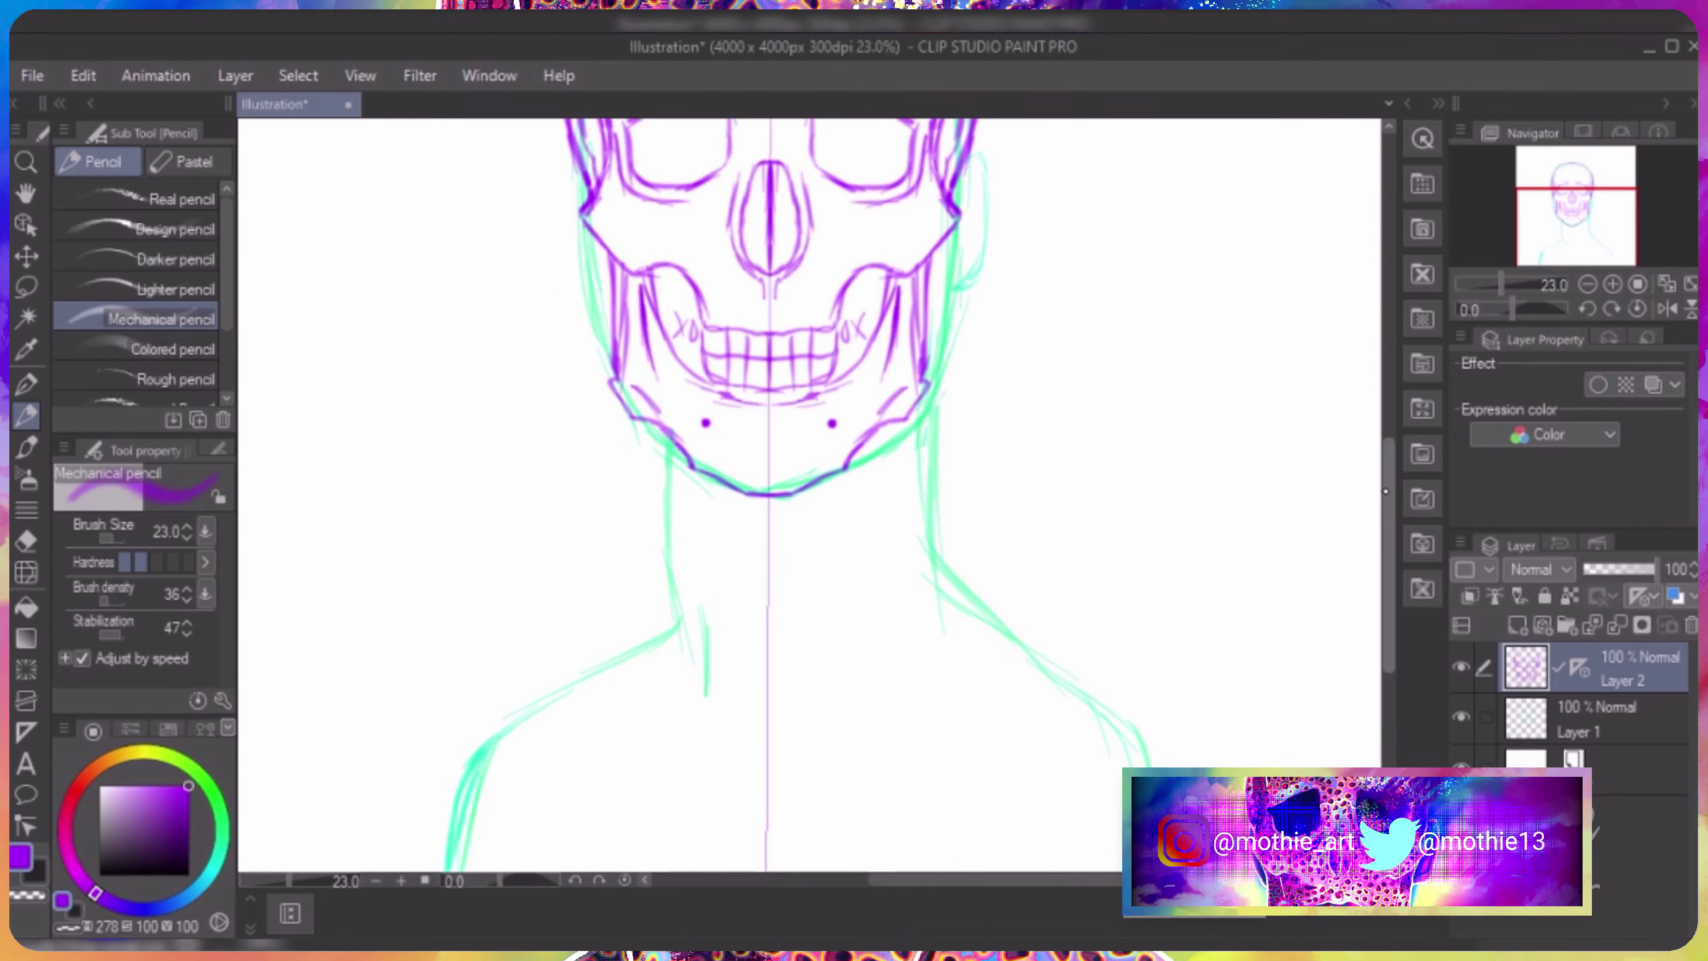
pyautogui.scroll(5, 643, 442)
pyautogui.scroll(-3, 667, 181)
pyautogui.scroll(-3, 667, 182)
pyautogui.moveTo(740, 209); pyautogui.dragTo(834, 206)
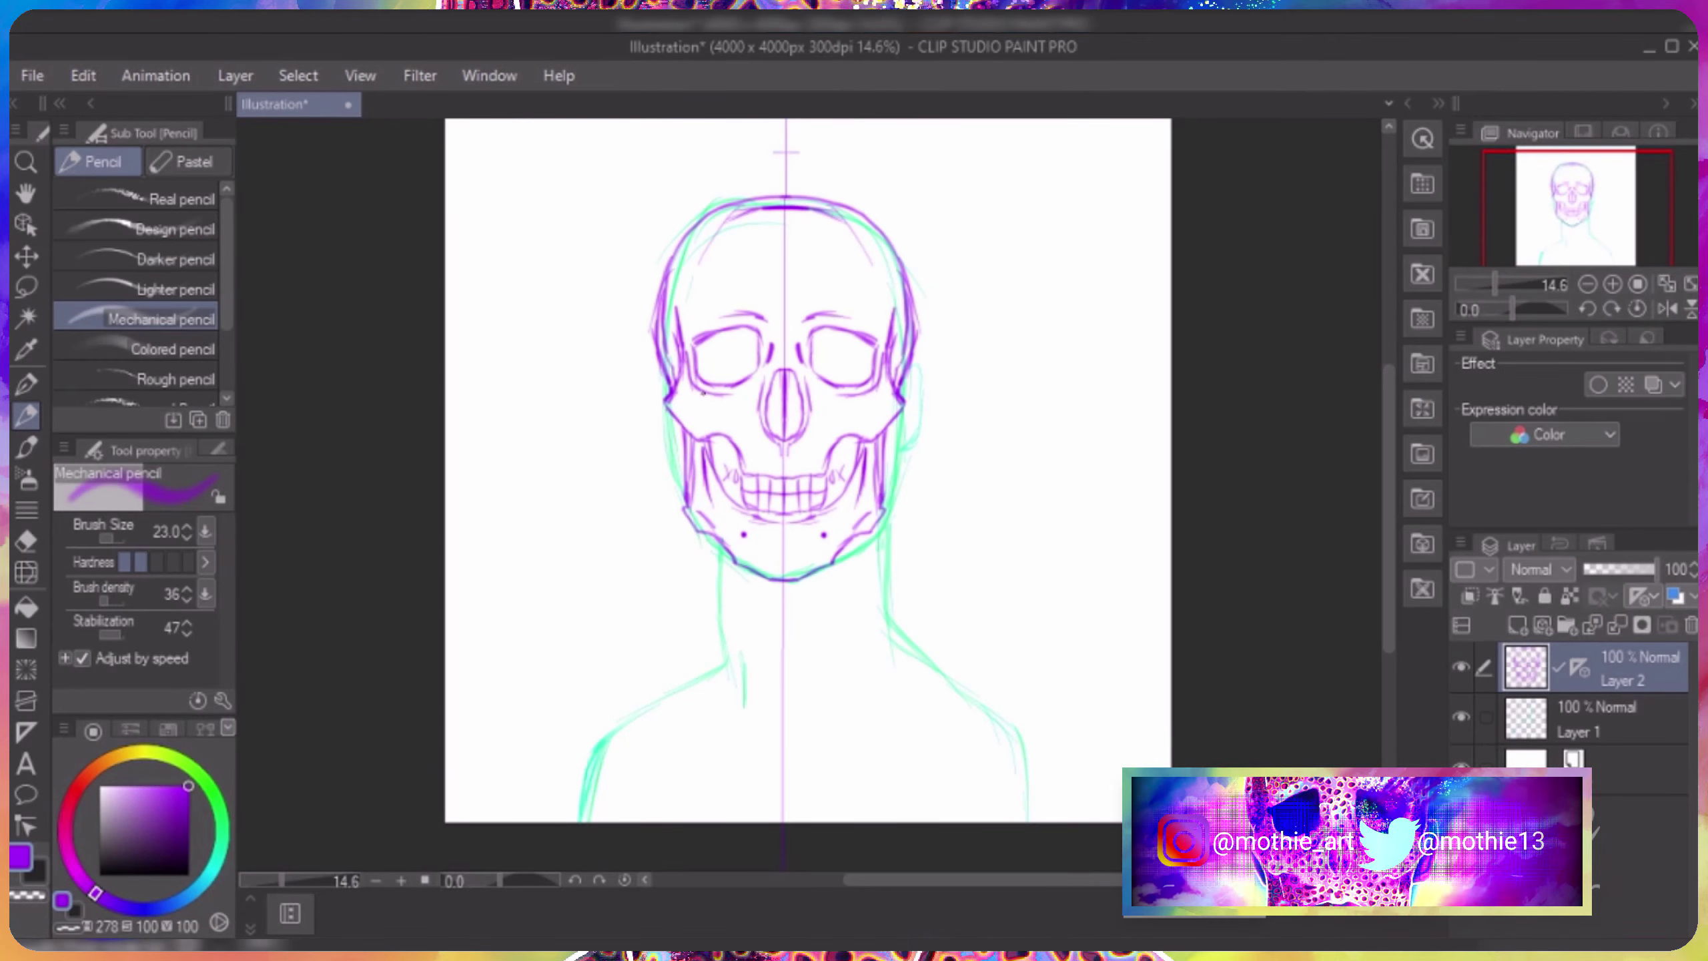
# Lasso the neck and shoulders on the green sketch layer and transform them to line up under the skull.
pyautogui.hotkey('ctrl', '[')
pyautogui.press('m')
pyautogui.moveTo(485, 817)
pyautogui.mouseDown()
pyautogui.moveTo(964, 539)
pyautogui.moveTo(1073, 807)
pyautogui.mouseUp()
pyautogui.hotkey('ctrl', 't')
pyautogui.scroll(-2, 807, 606)
pyautogui.scroll(2, 896, 591)
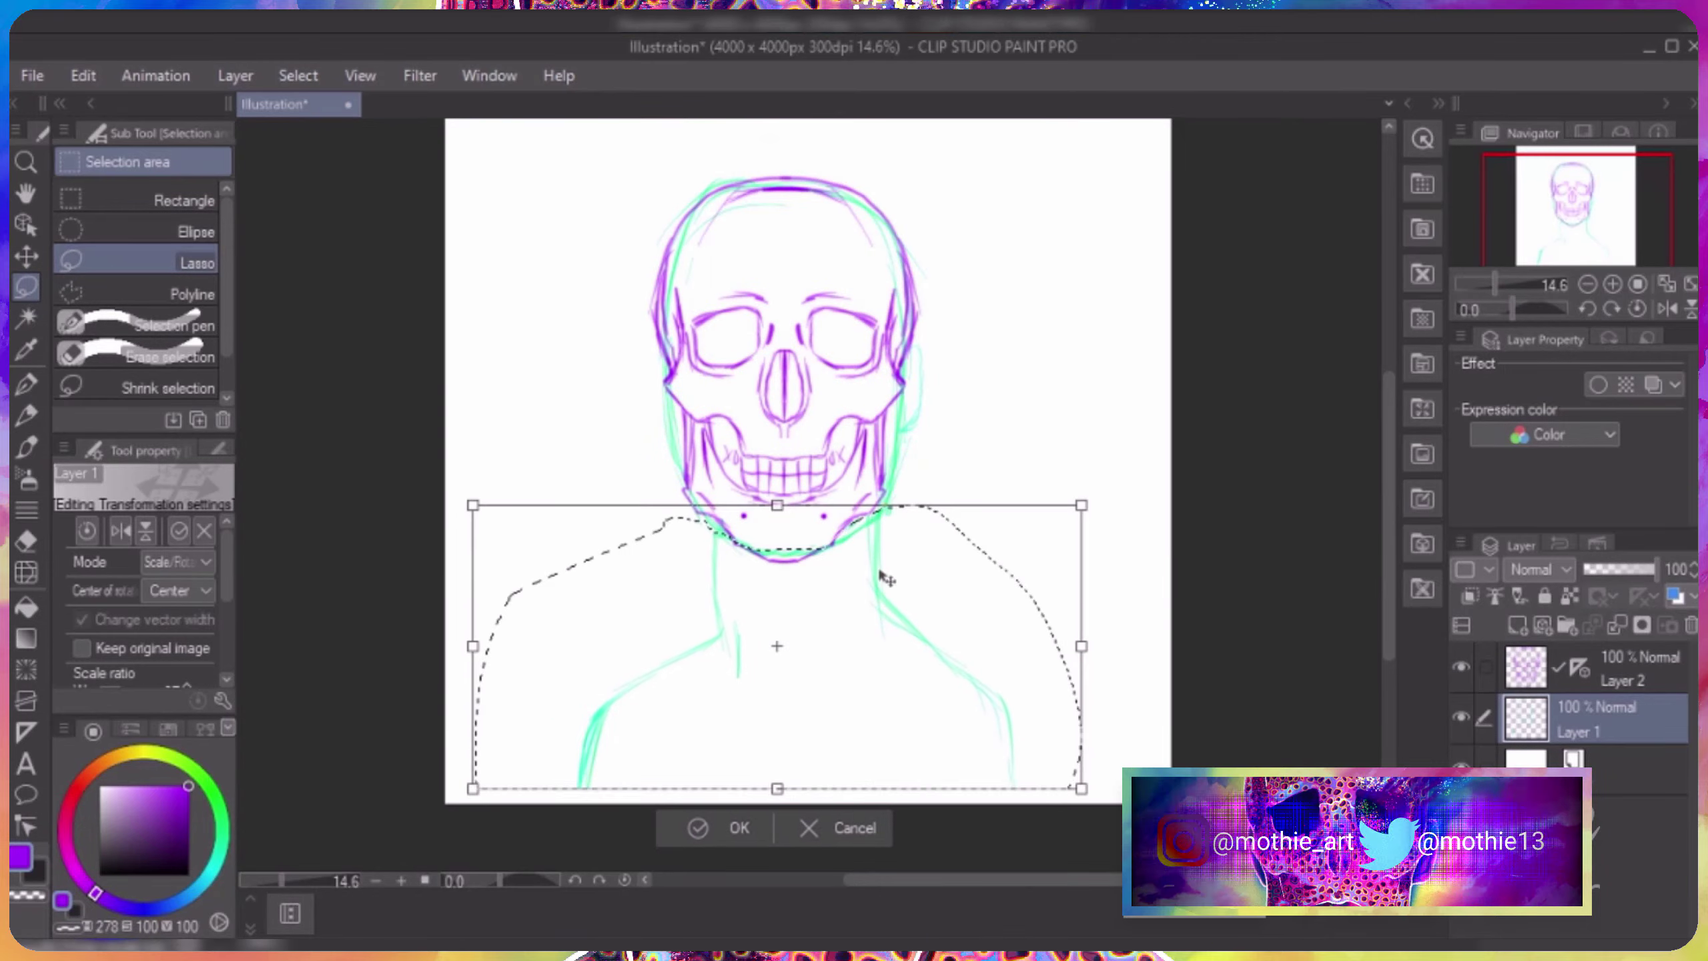
pyautogui.press('Return')
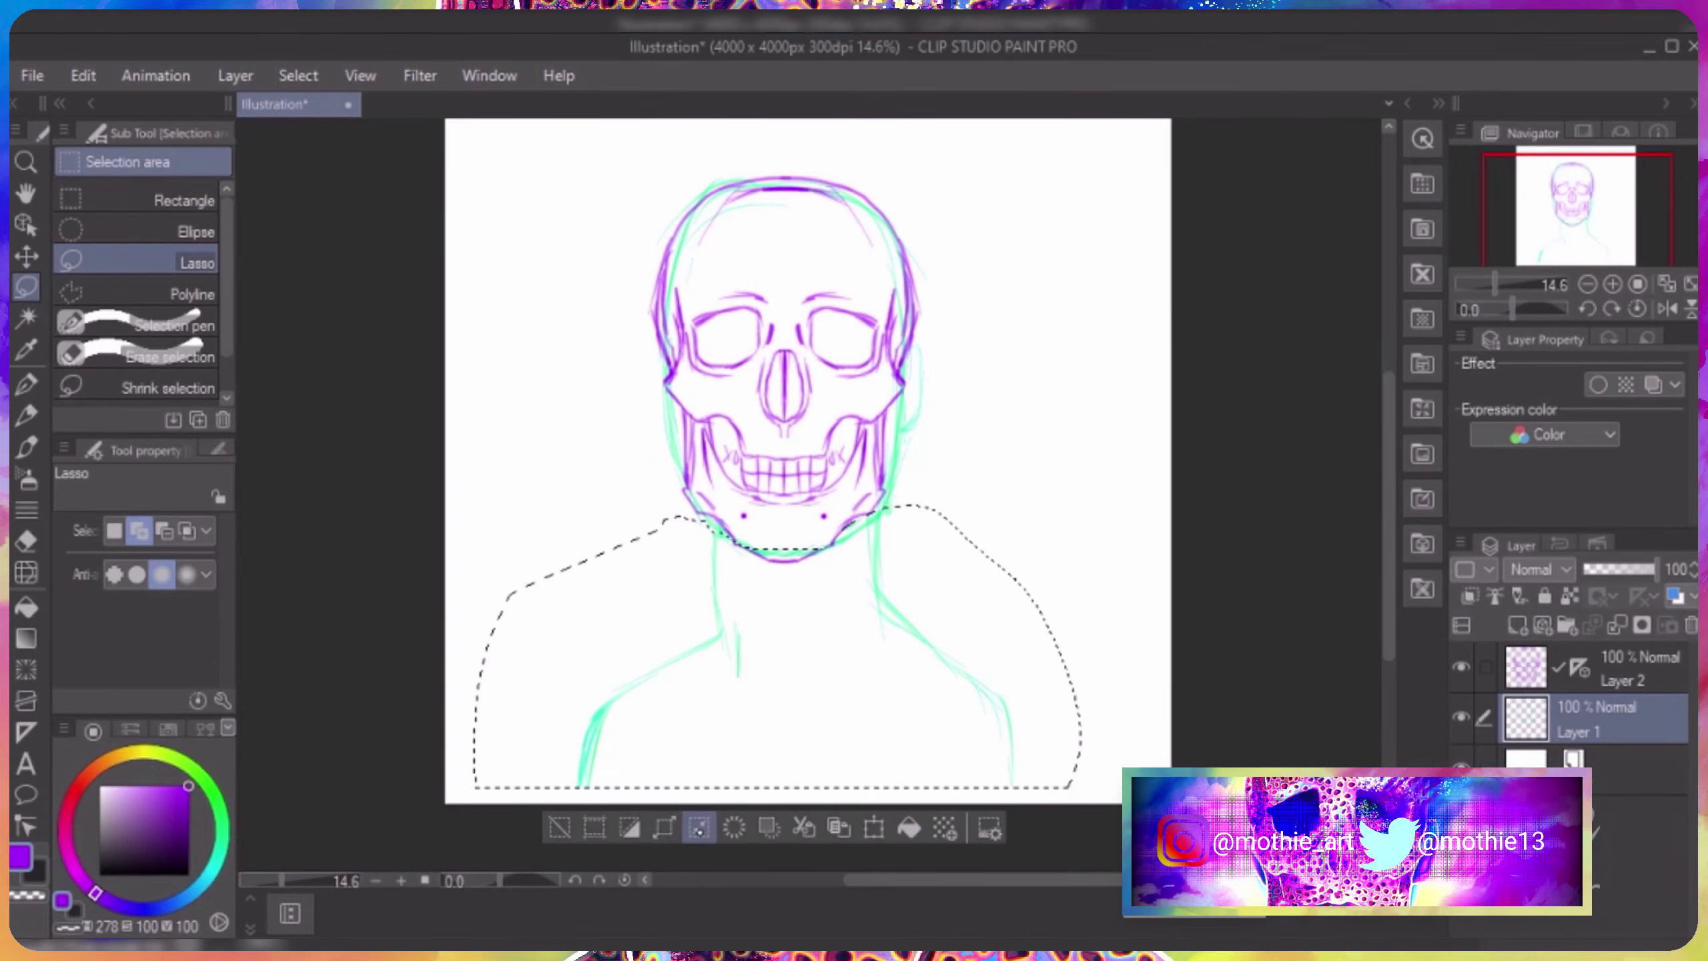
pyautogui.hotkey('ctrl', 'd')
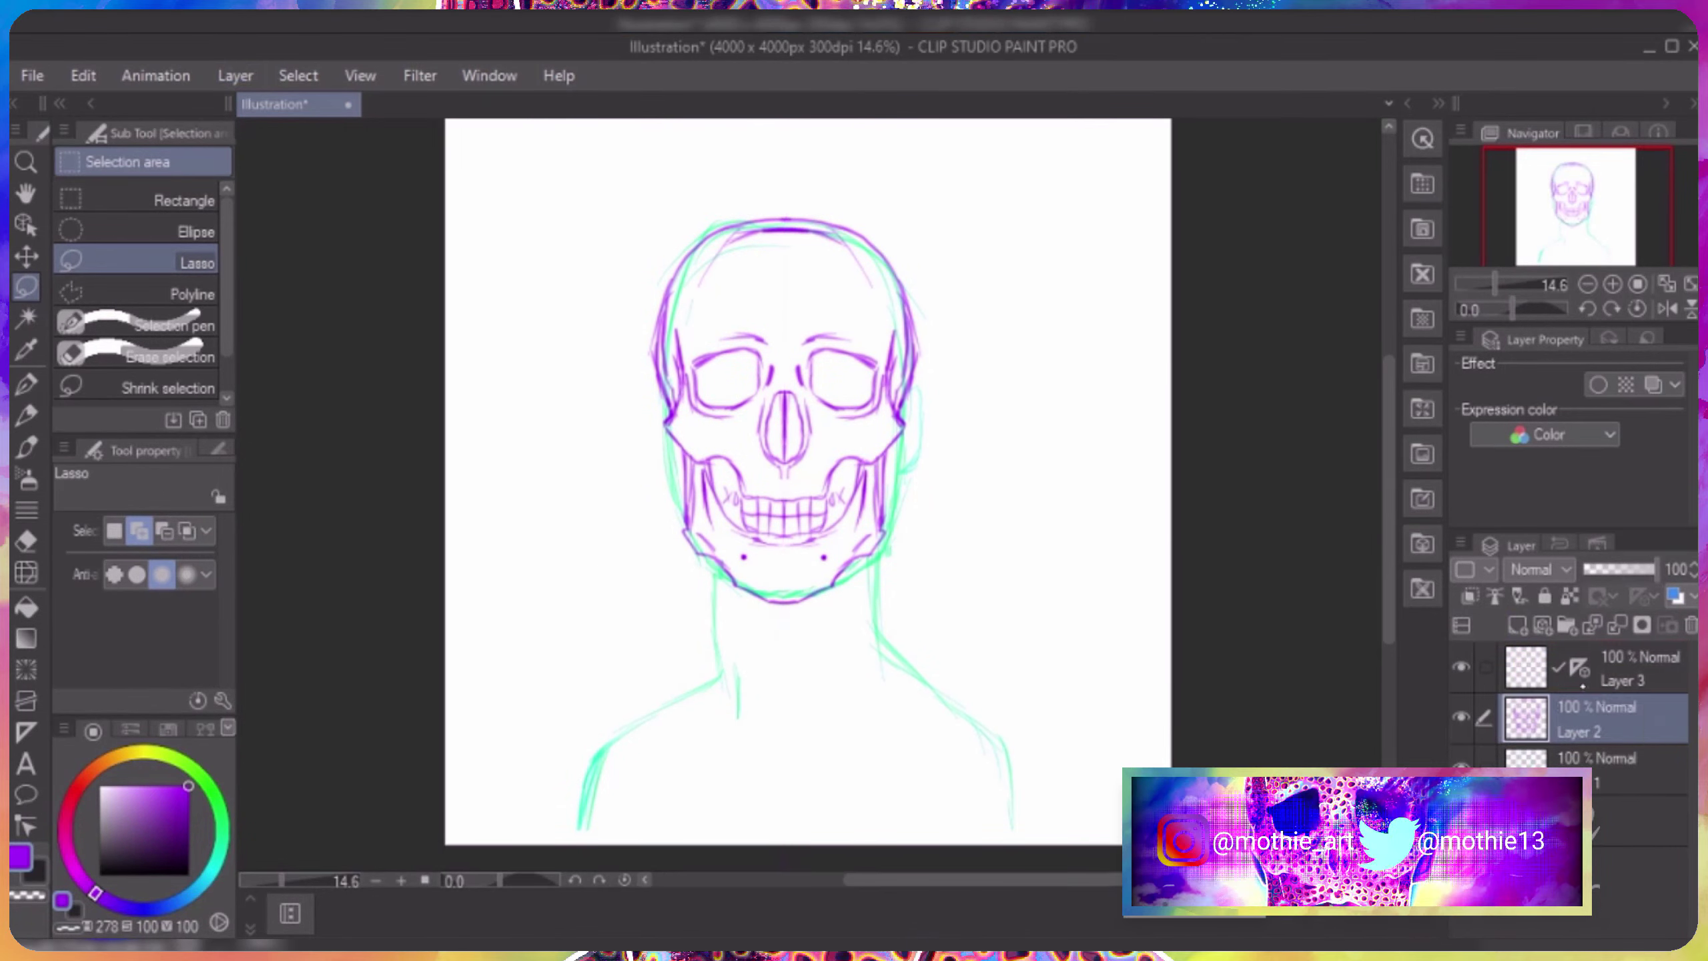
# Fade the skull layer to 49% opacity and make Layer 3 active for drawing with an orange mechanical pencil.
pyautogui.click(1607, 682)
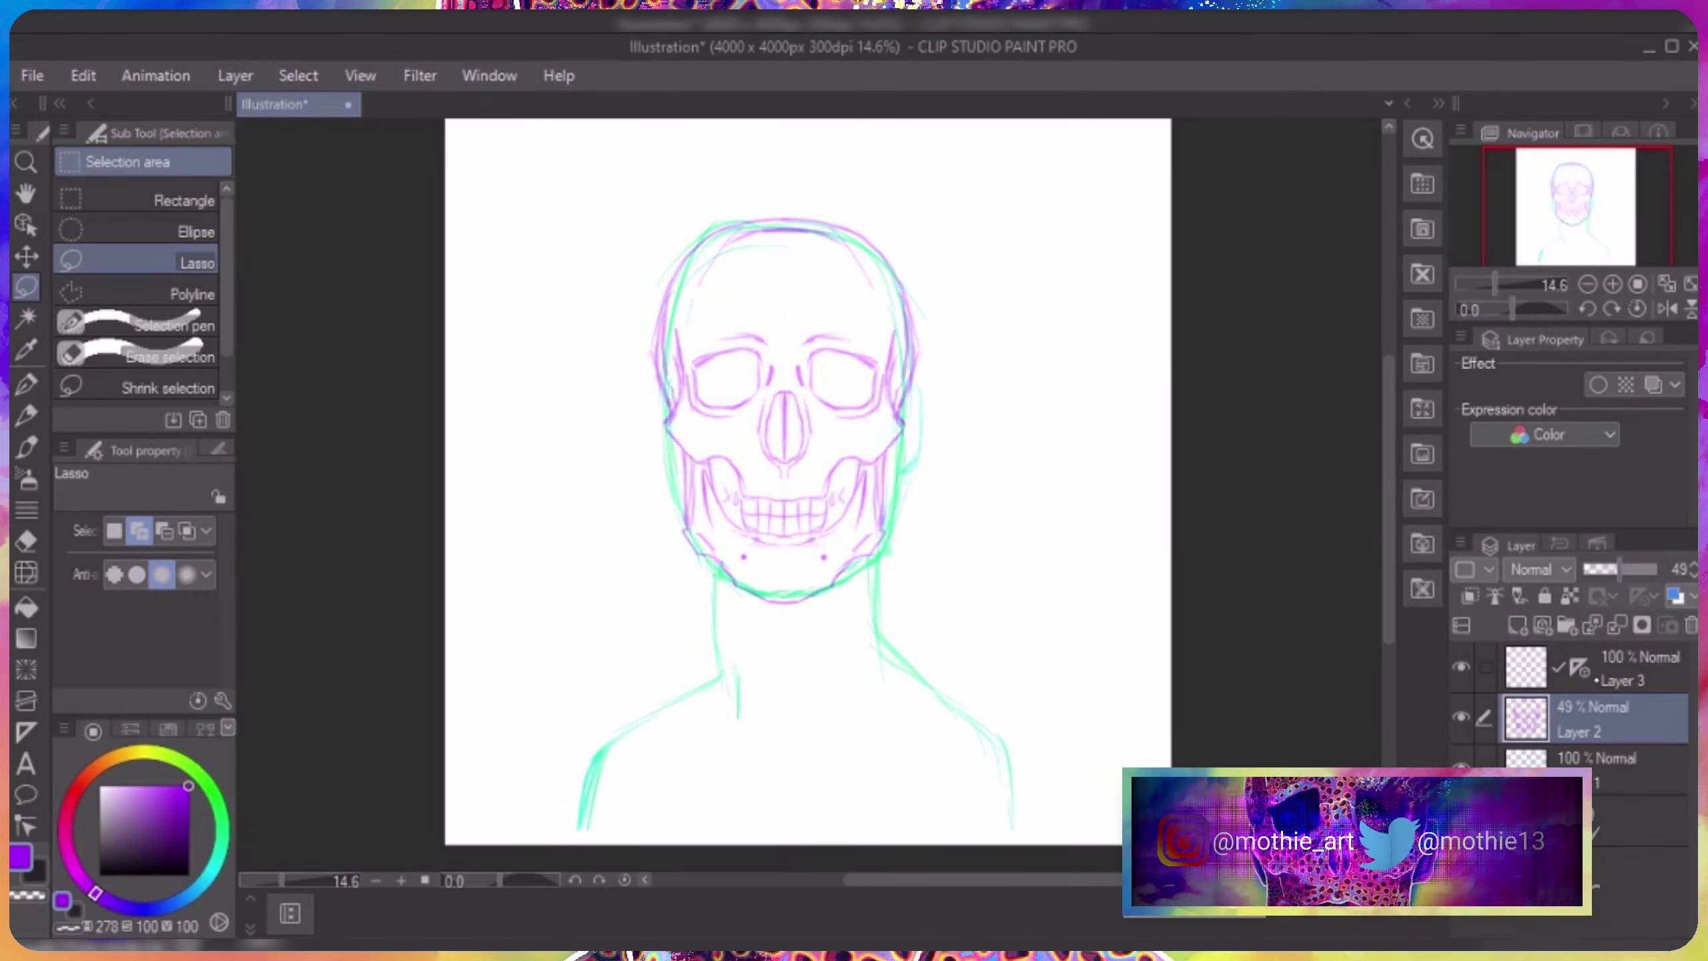
pyautogui.scroll(3, 810, 475)
pyautogui.press('p')
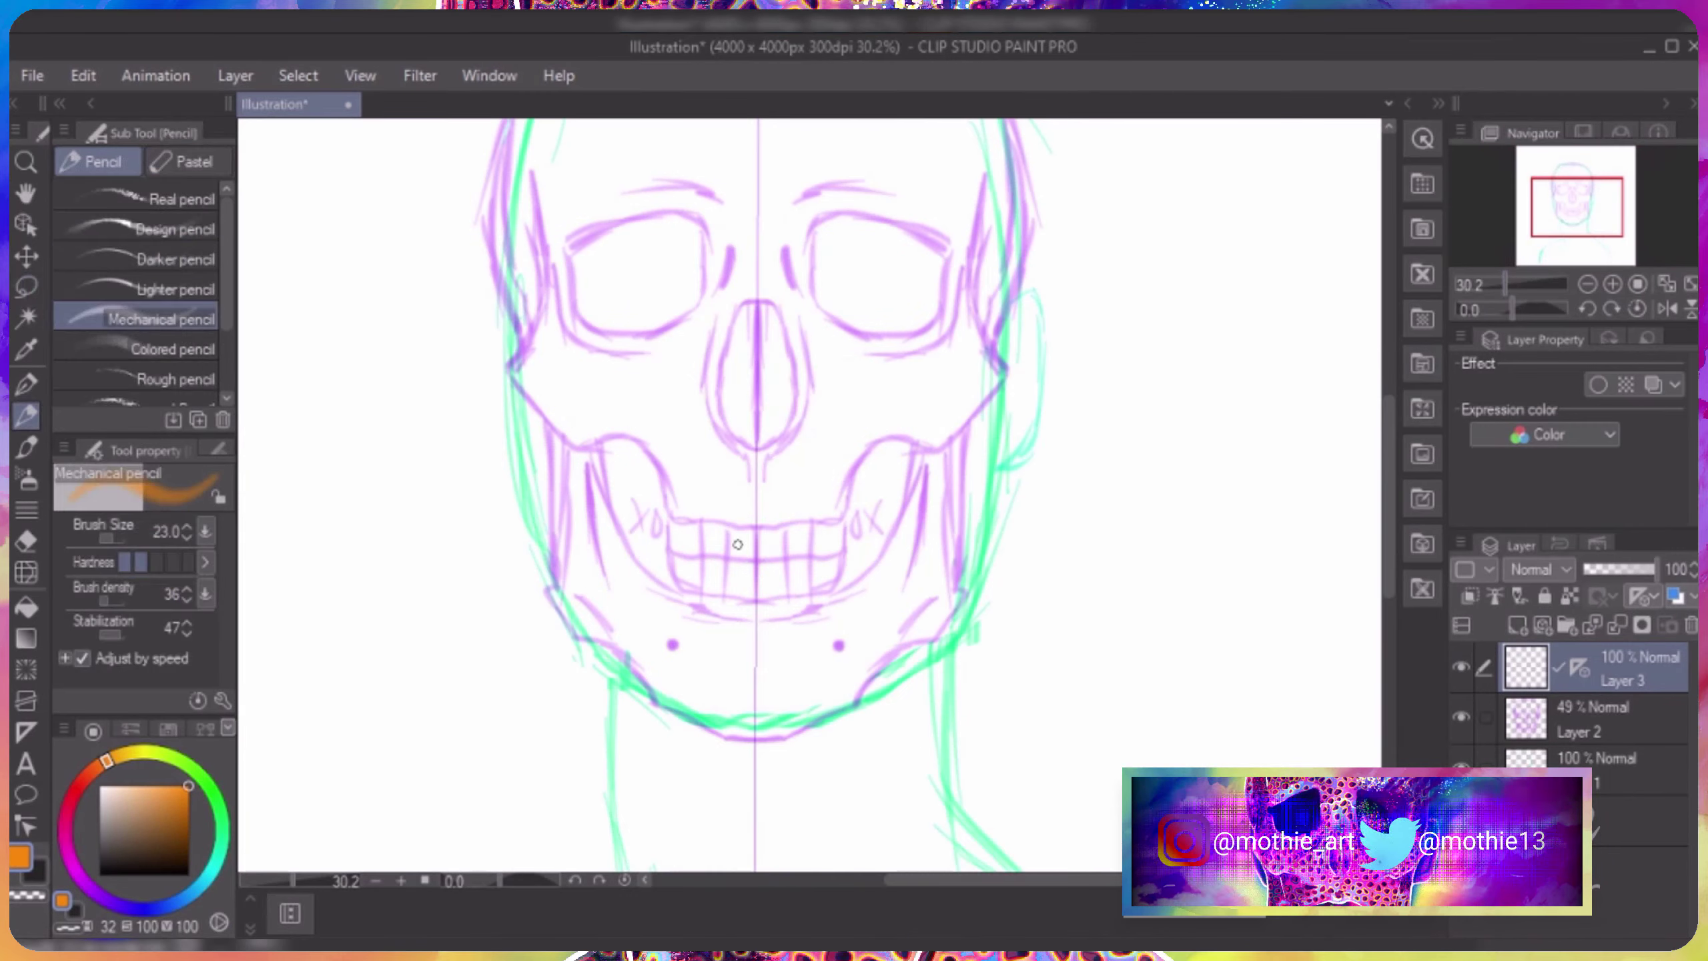
pyautogui.moveTo(718, 556)
pyautogui.mouseDown()
pyautogui.moveTo(776, 563)
pyautogui.moveTo(663, 540)
pyautogui.moveTo(780, 606)
pyautogui.moveTo(818, 549)
pyautogui.moveTo(865, 538)
pyautogui.mouseUp()
pyautogui.hotkey('ctrl', 'z')
pyautogui.hotkey('ctrl', 'z')
# Draw full lips over the teeth, lines under the eyes and arched eyebrows symmetrically in orange.
pyautogui.moveTo(814, 552); pyautogui.dragTo(858, 549)
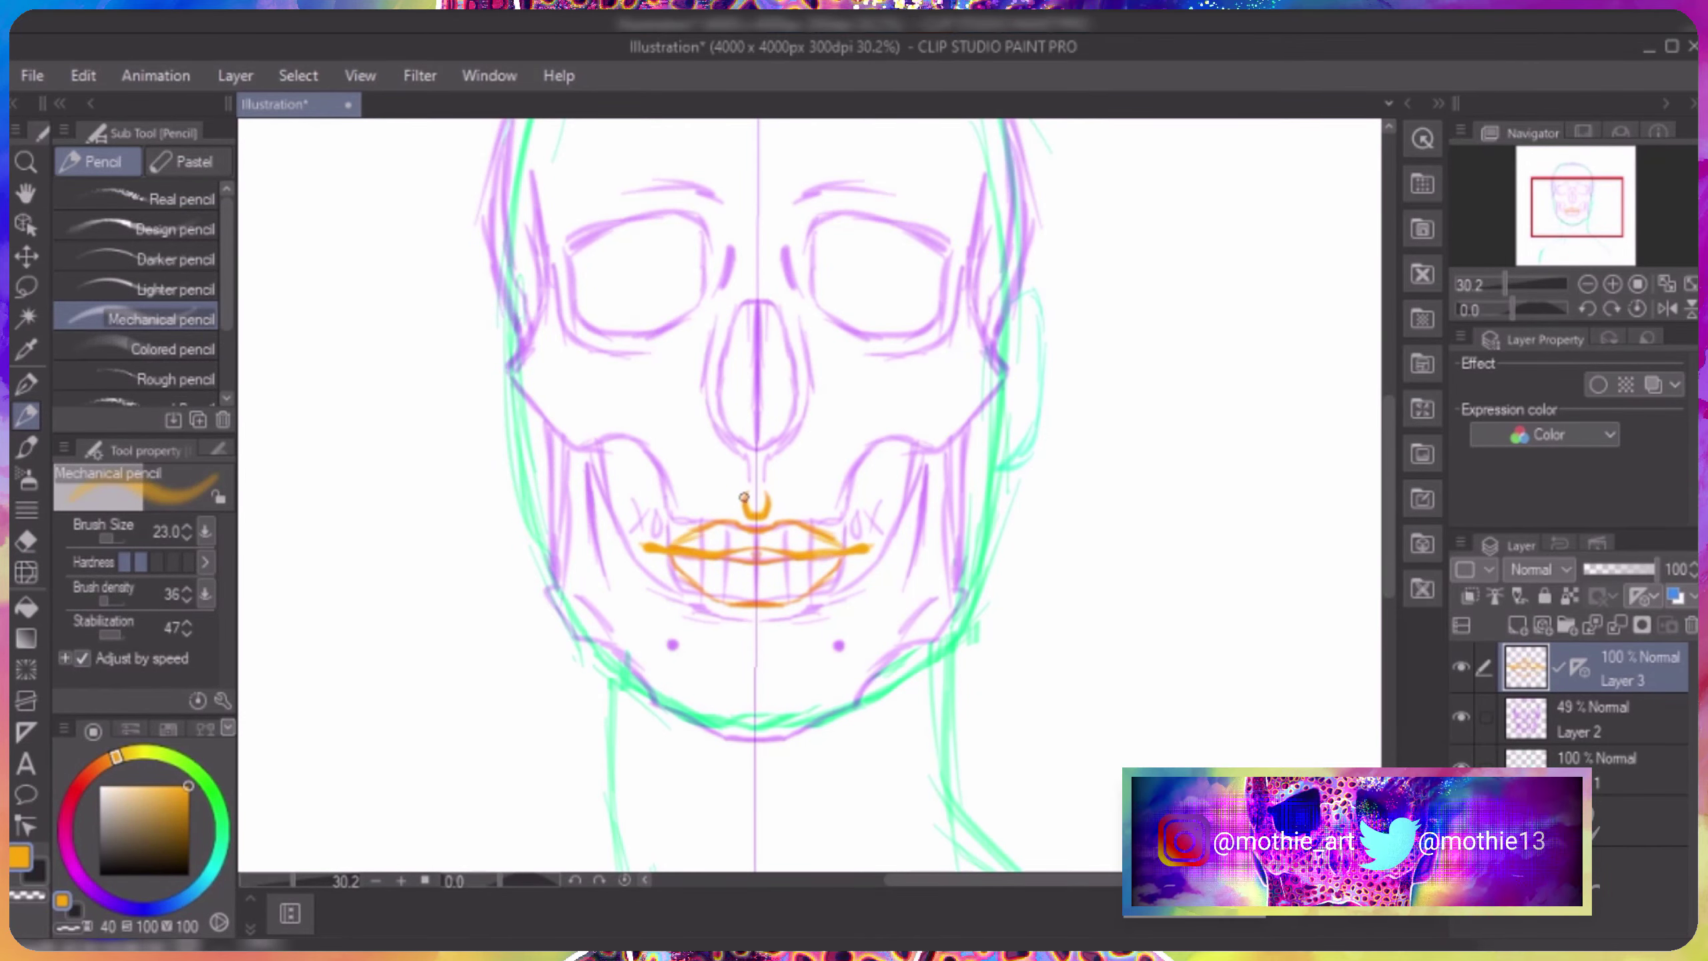
pyautogui.moveTo(602, 350); pyautogui.dragTo(673, 367)
pyautogui.moveTo(585, 212); pyautogui.dragTo(662, 192)
pyautogui.scroll(-2, 807, 498)
pyautogui.scroll(5, 1328, 322)
pyautogui.scroll(-5, 1328, 322)
# Draw the nose around the nasal opening and almond-shaped eyes inside the sockets in orange.
pyautogui.moveTo(740, 451)
pyautogui.mouseDown()
pyautogui.moveTo(780, 460)
pyautogui.moveTo(706, 425)
pyautogui.moveTo(722, 373)
pyautogui.mouseUp()
pyautogui.moveTo(632, 304); pyautogui.dragTo(706, 311)
pyautogui.moveTo(615, 316)
pyautogui.mouseDown()
pyautogui.moveTo(685, 300)
pyautogui.moveTo(629, 337)
pyautogui.moveTo(716, 325)
pyautogui.mouseUp()
pyautogui.scroll(-1, 1000, 400)
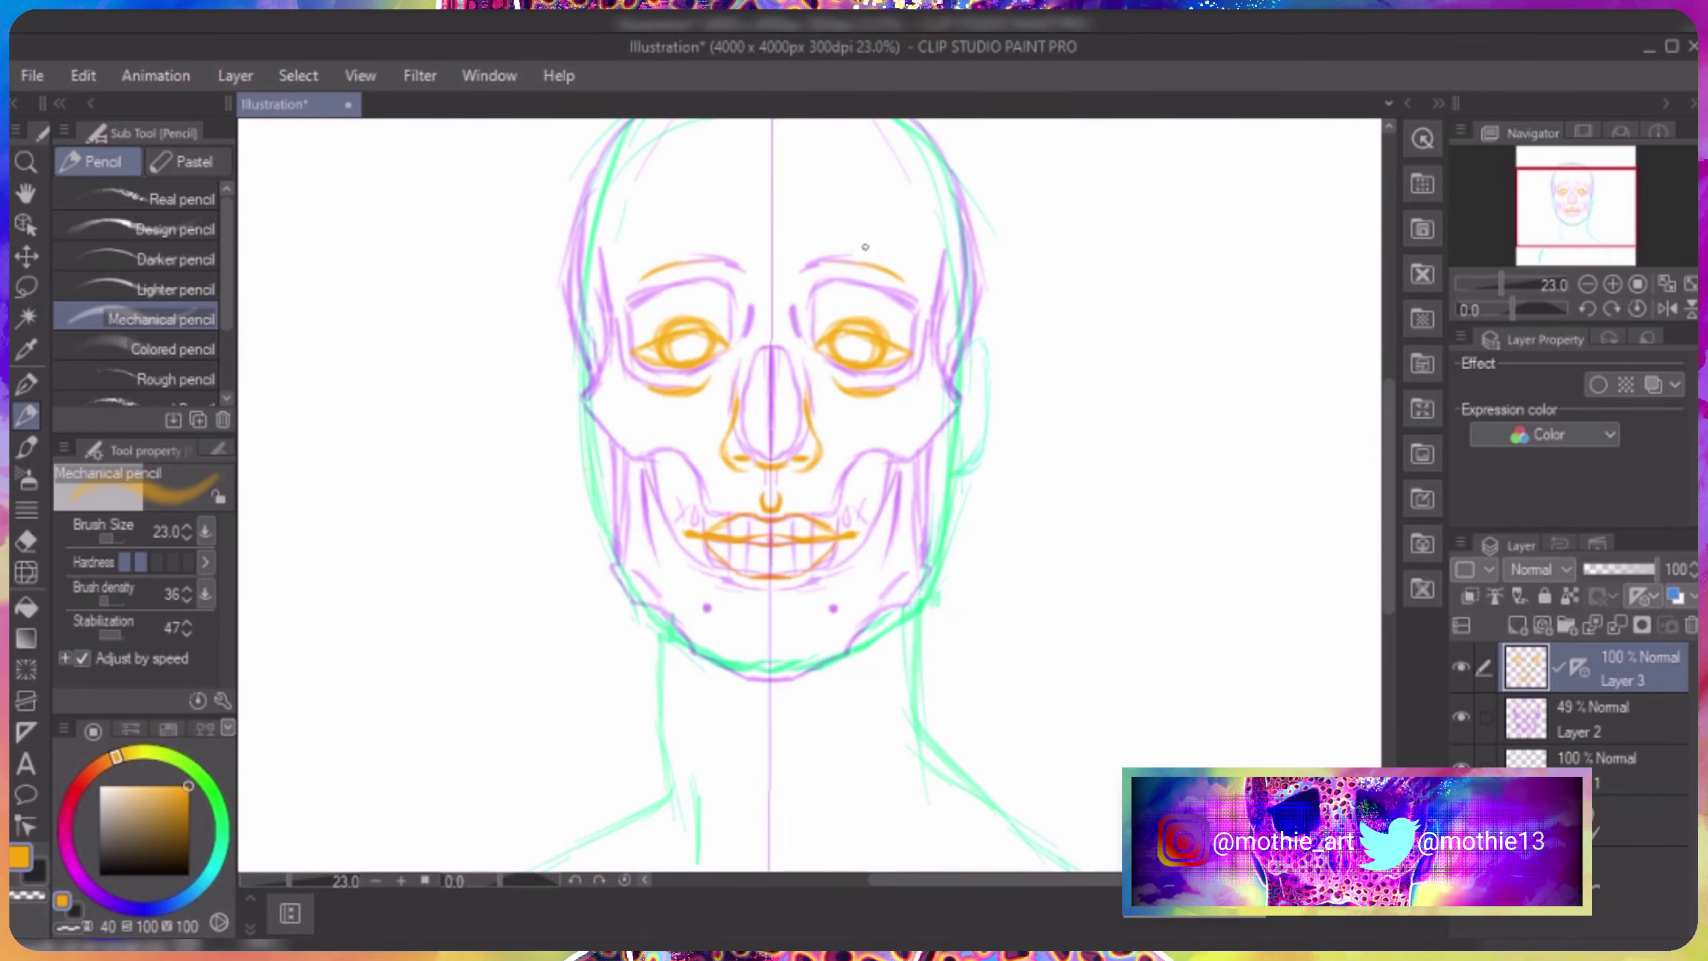
# Sketch the ear, neck and collarbone lines and the parted, pulled-back hair around the head in orange.
pyautogui.scroll(-2, 1218, 254)
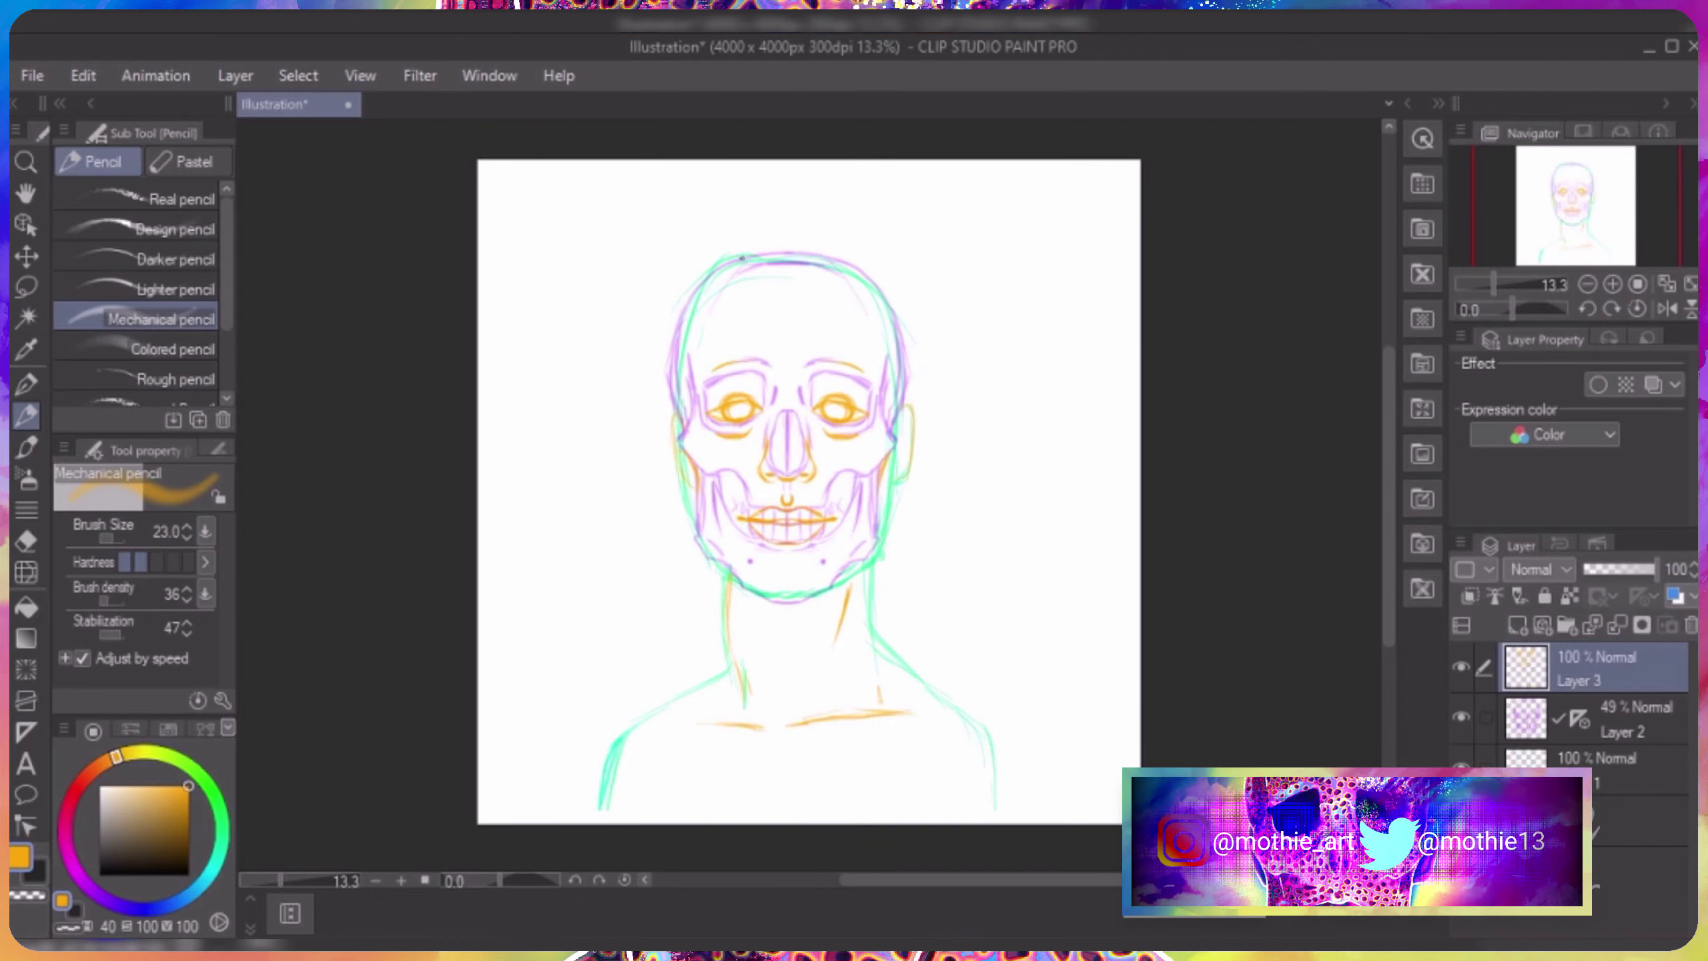
pyautogui.moveTo(780, 239); pyautogui.dragTo(918, 390)
pyautogui.moveTo(761, 223); pyautogui.dragTo(680, 480)
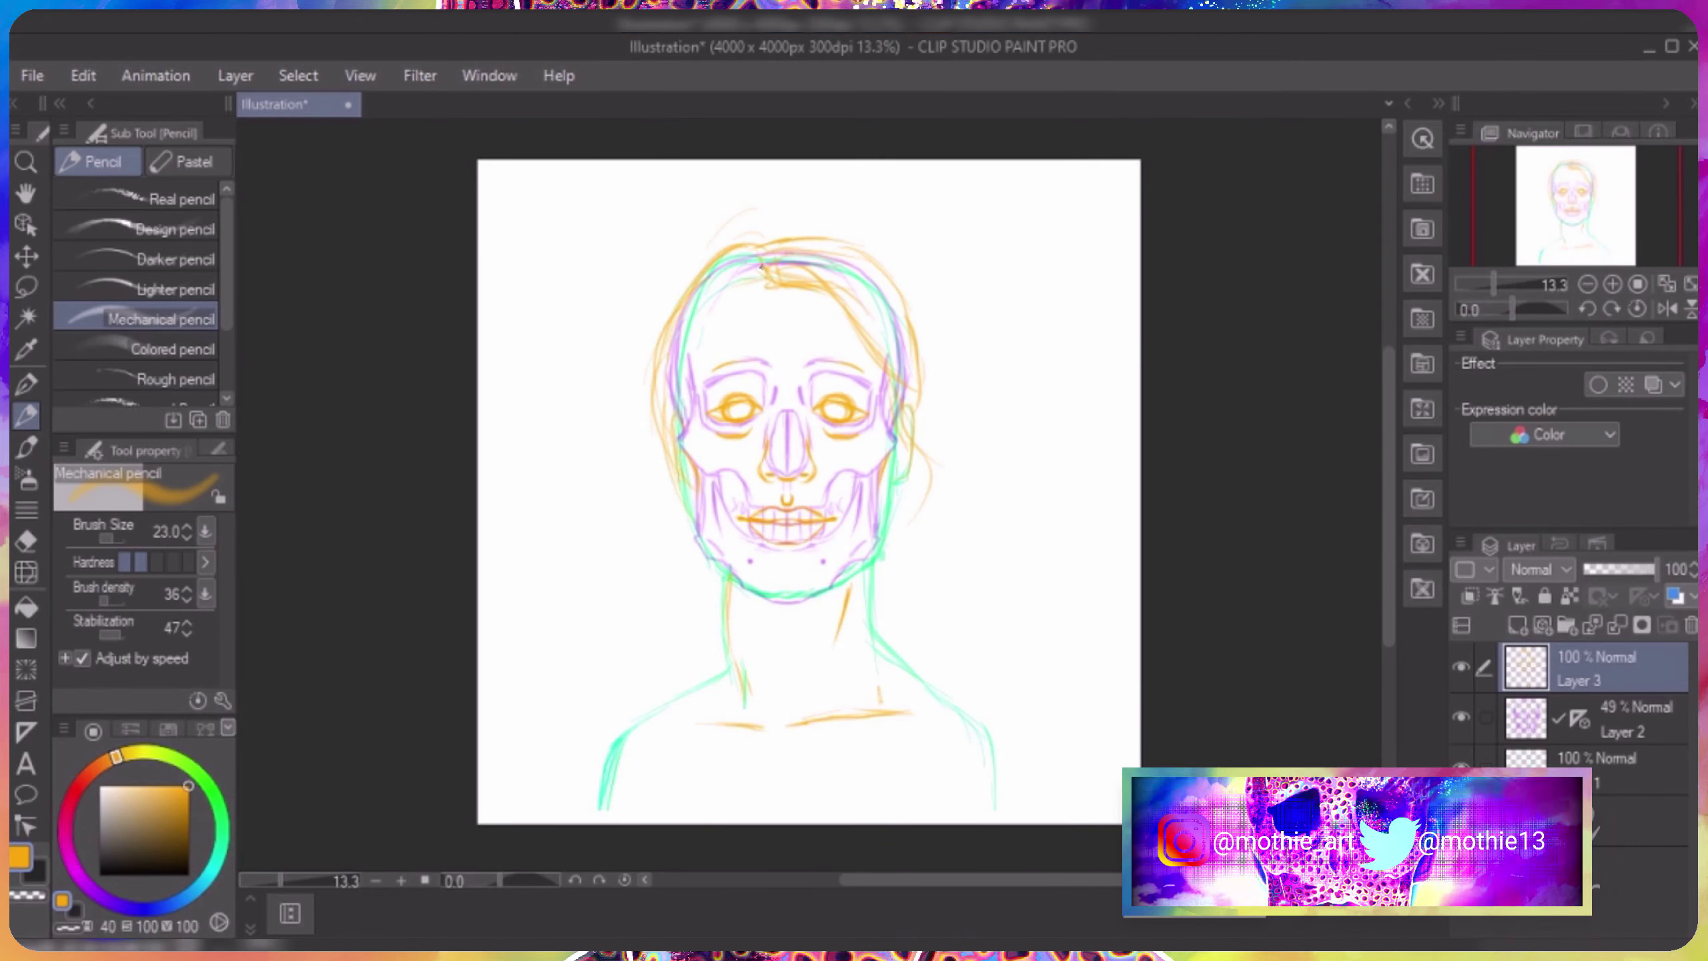
# Restore the skull layer to 100% opacity and group the three sketch layers in a folder named sketch.
pyautogui.click(1528, 691)
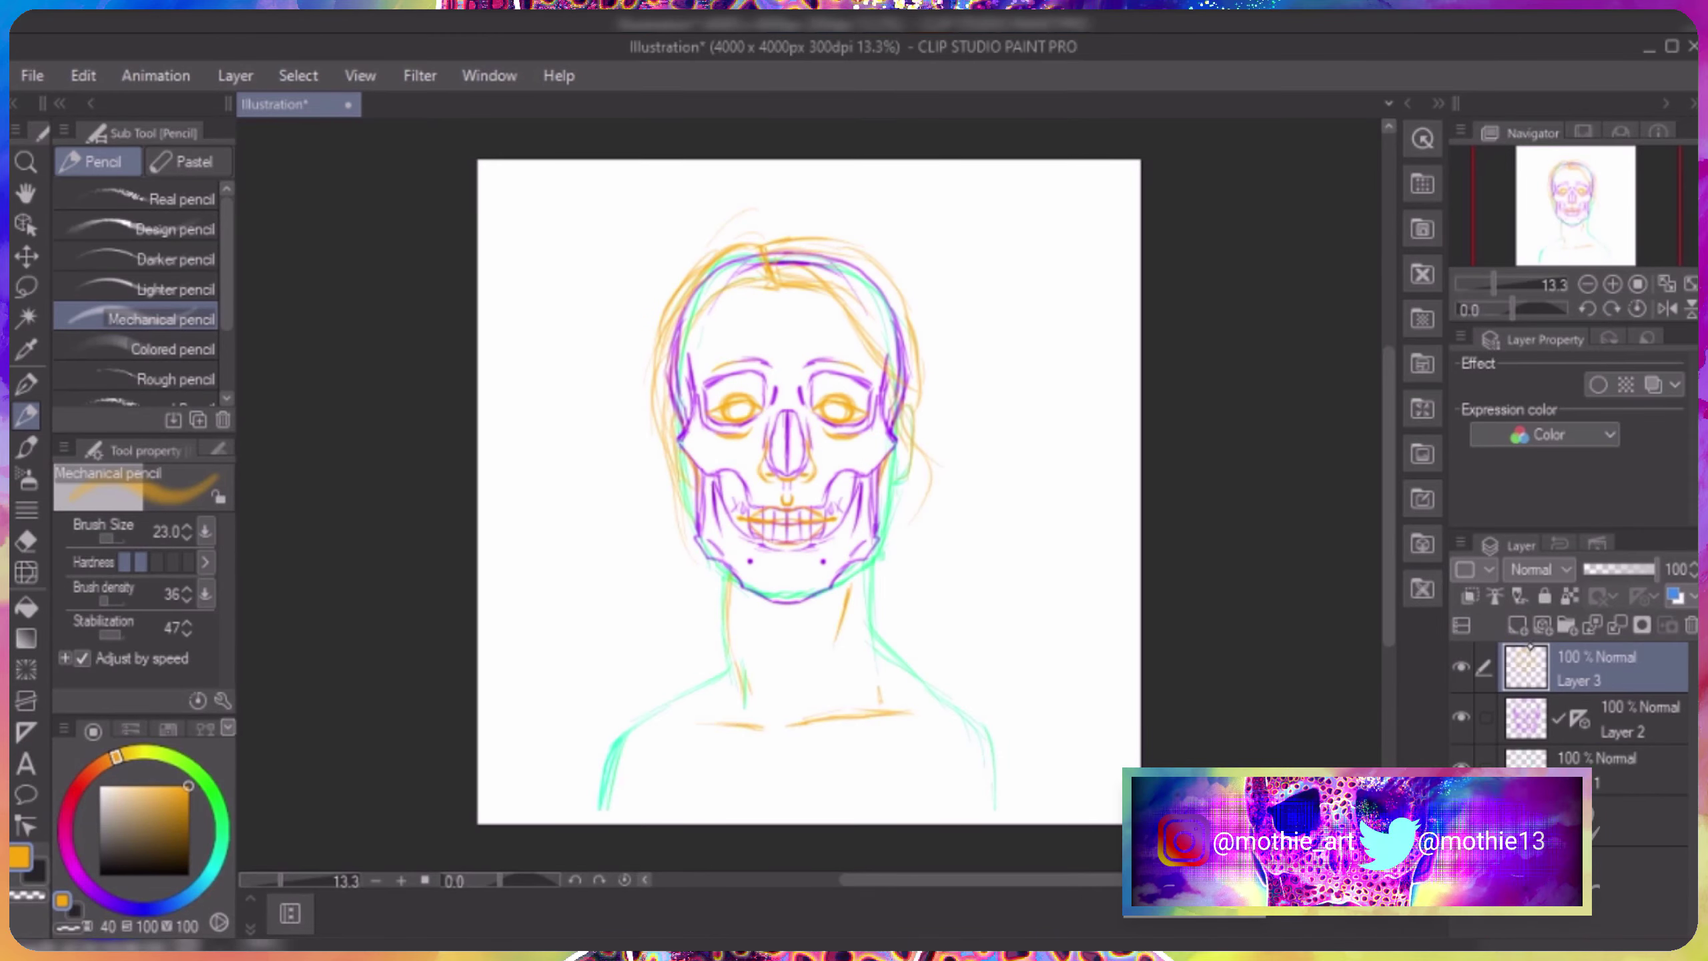
pyautogui.keyDown('shift'); pyautogui.click(1573, 760); pyautogui.keyUp('shift')
pyautogui.rightClick(1600, 713)
pyautogui.click(1466, 421)
pyautogui.click(1508, 661)
pyautogui.click(1510, 662)
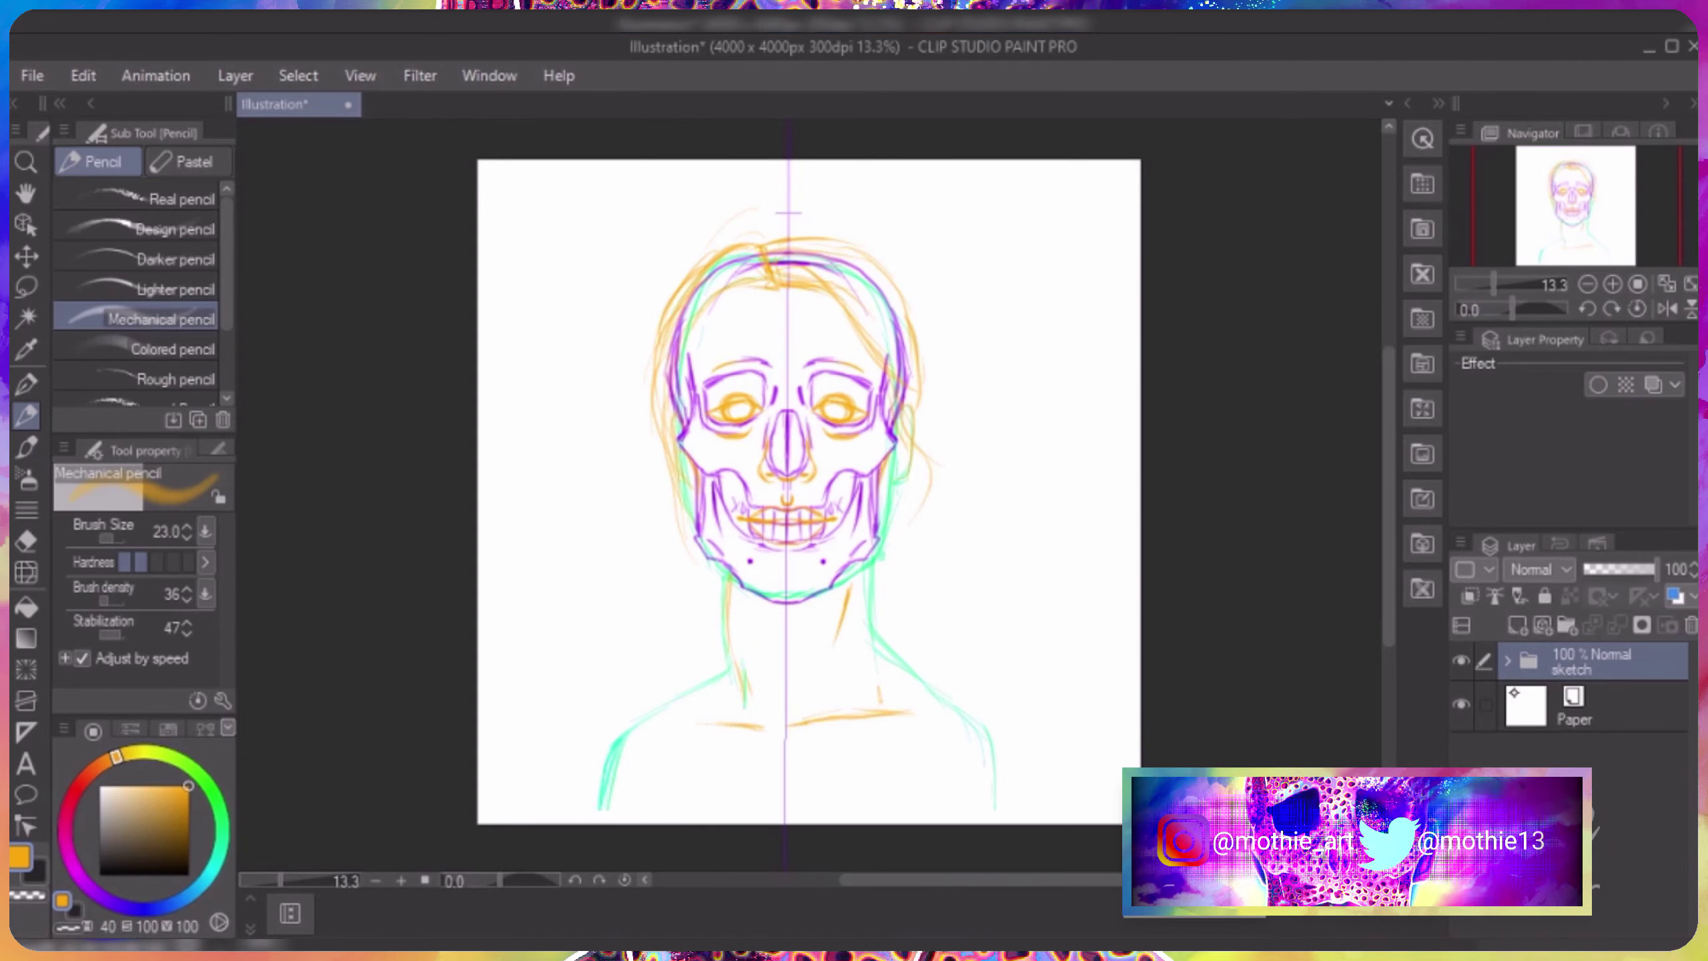
# Add a layer above the sketch folder and outline the cranium and cheekbones with a grey size 12 G-pen.
pyautogui.hotkey('ctrl', 'shift', 'n')
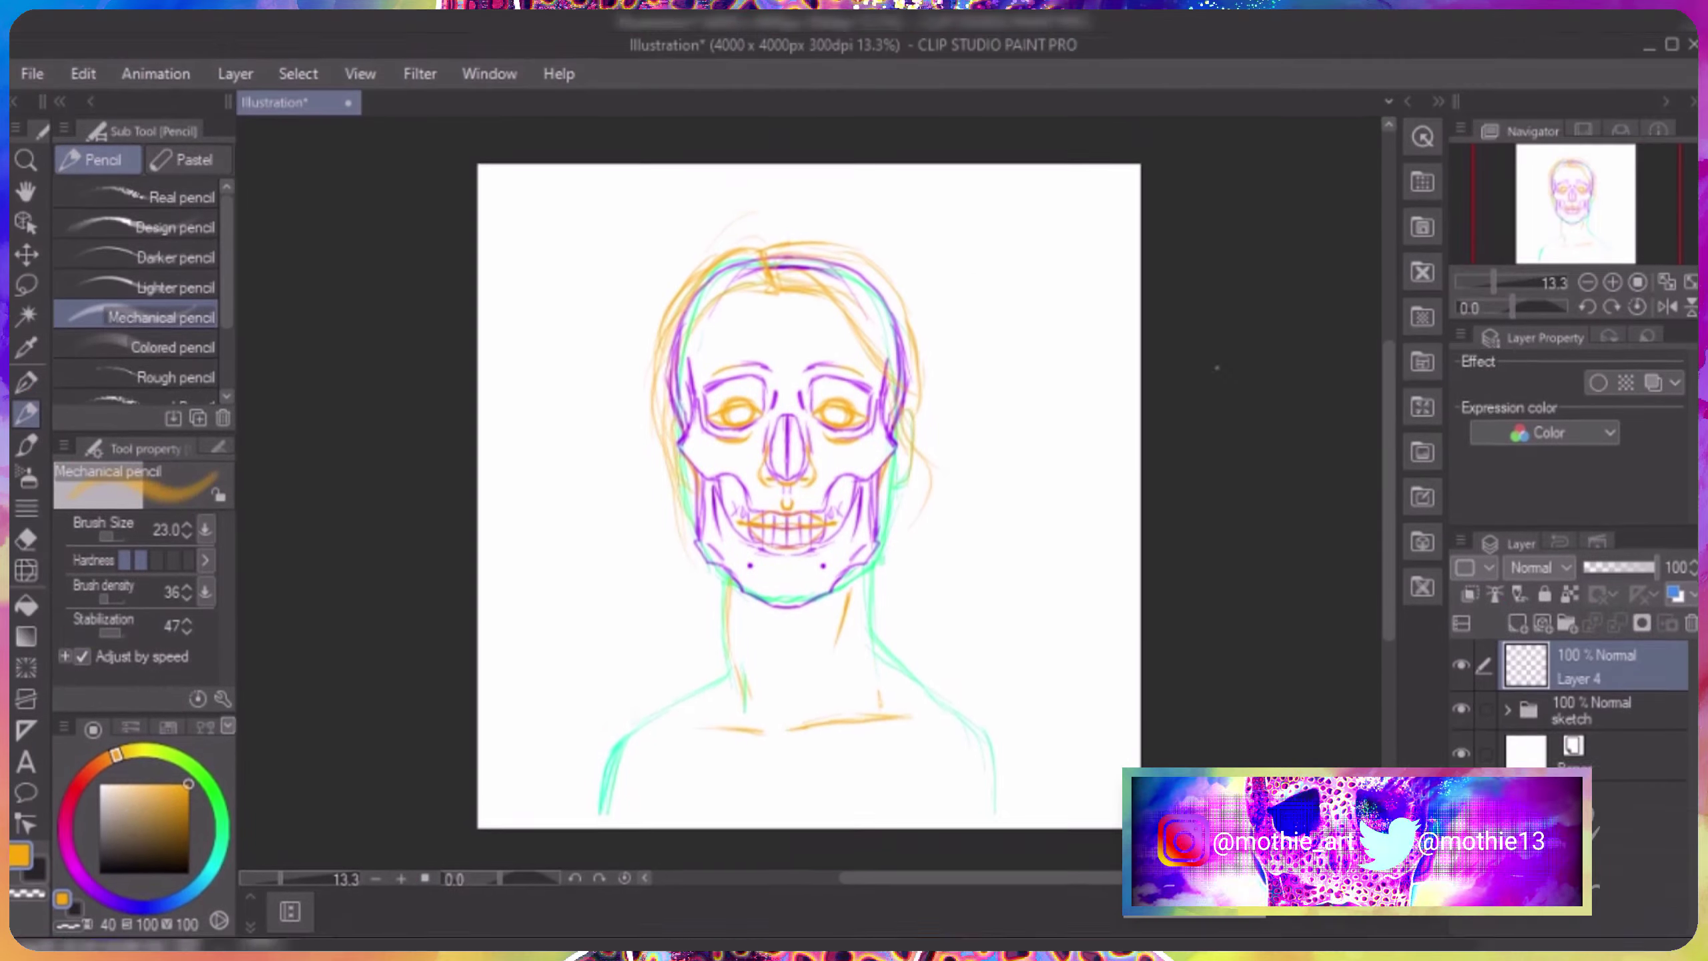
pyautogui.click(99, 825)
pyautogui.scroll(5, 810, 330)
pyautogui.press('p')
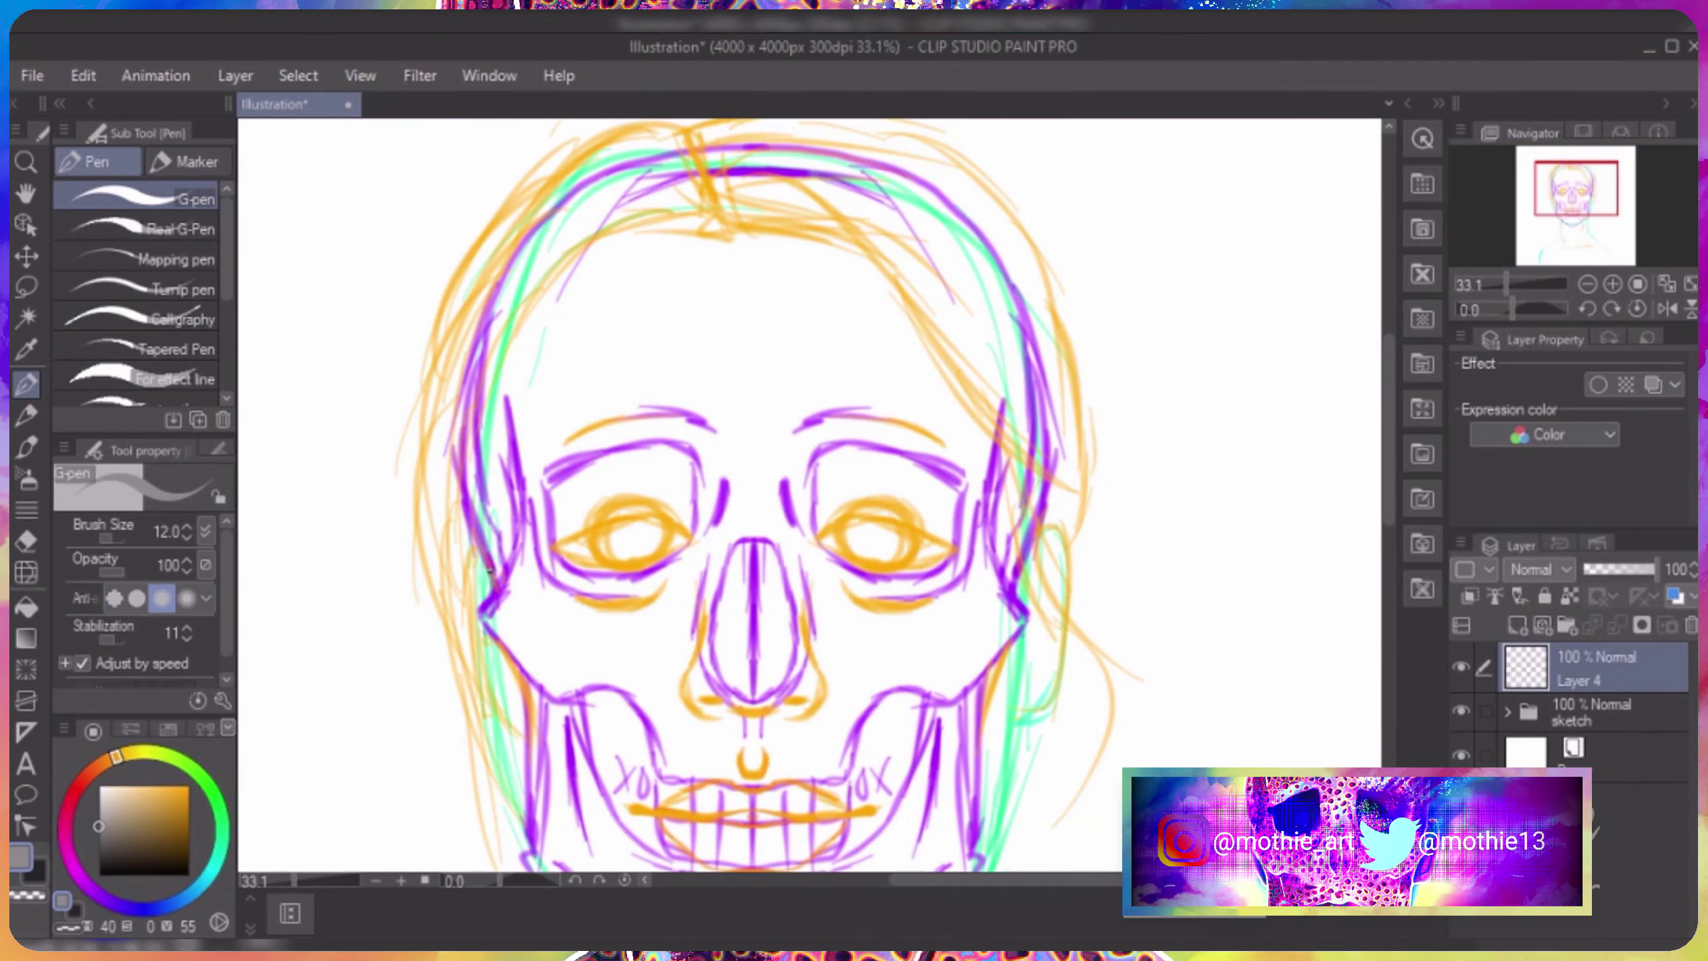
pyautogui.moveTo(478, 542); pyautogui.dragTo(1029, 506)
pyautogui.moveTo(484, 572); pyautogui.dragTo(527, 704)
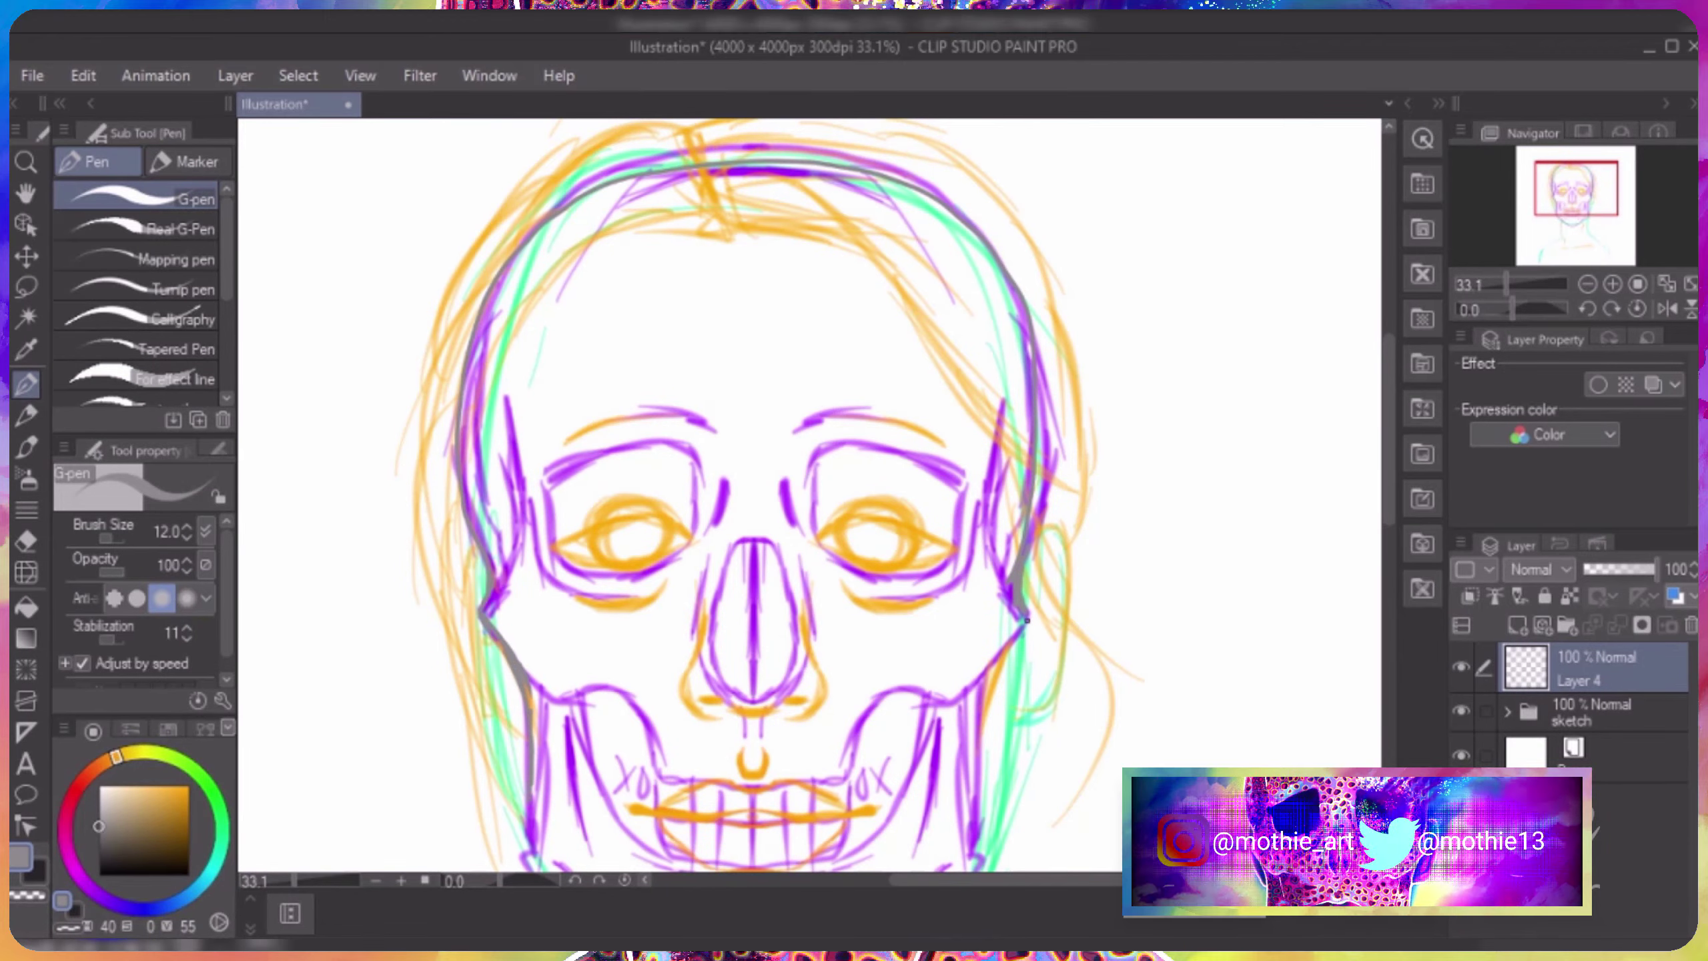
pyautogui.moveTo(1021, 627); pyautogui.dragTo(975, 753)
# Continue the grey outline along the jaw corners, both sides of the neck and the shoulders.
pyautogui.scroll(-3, 517, 547)
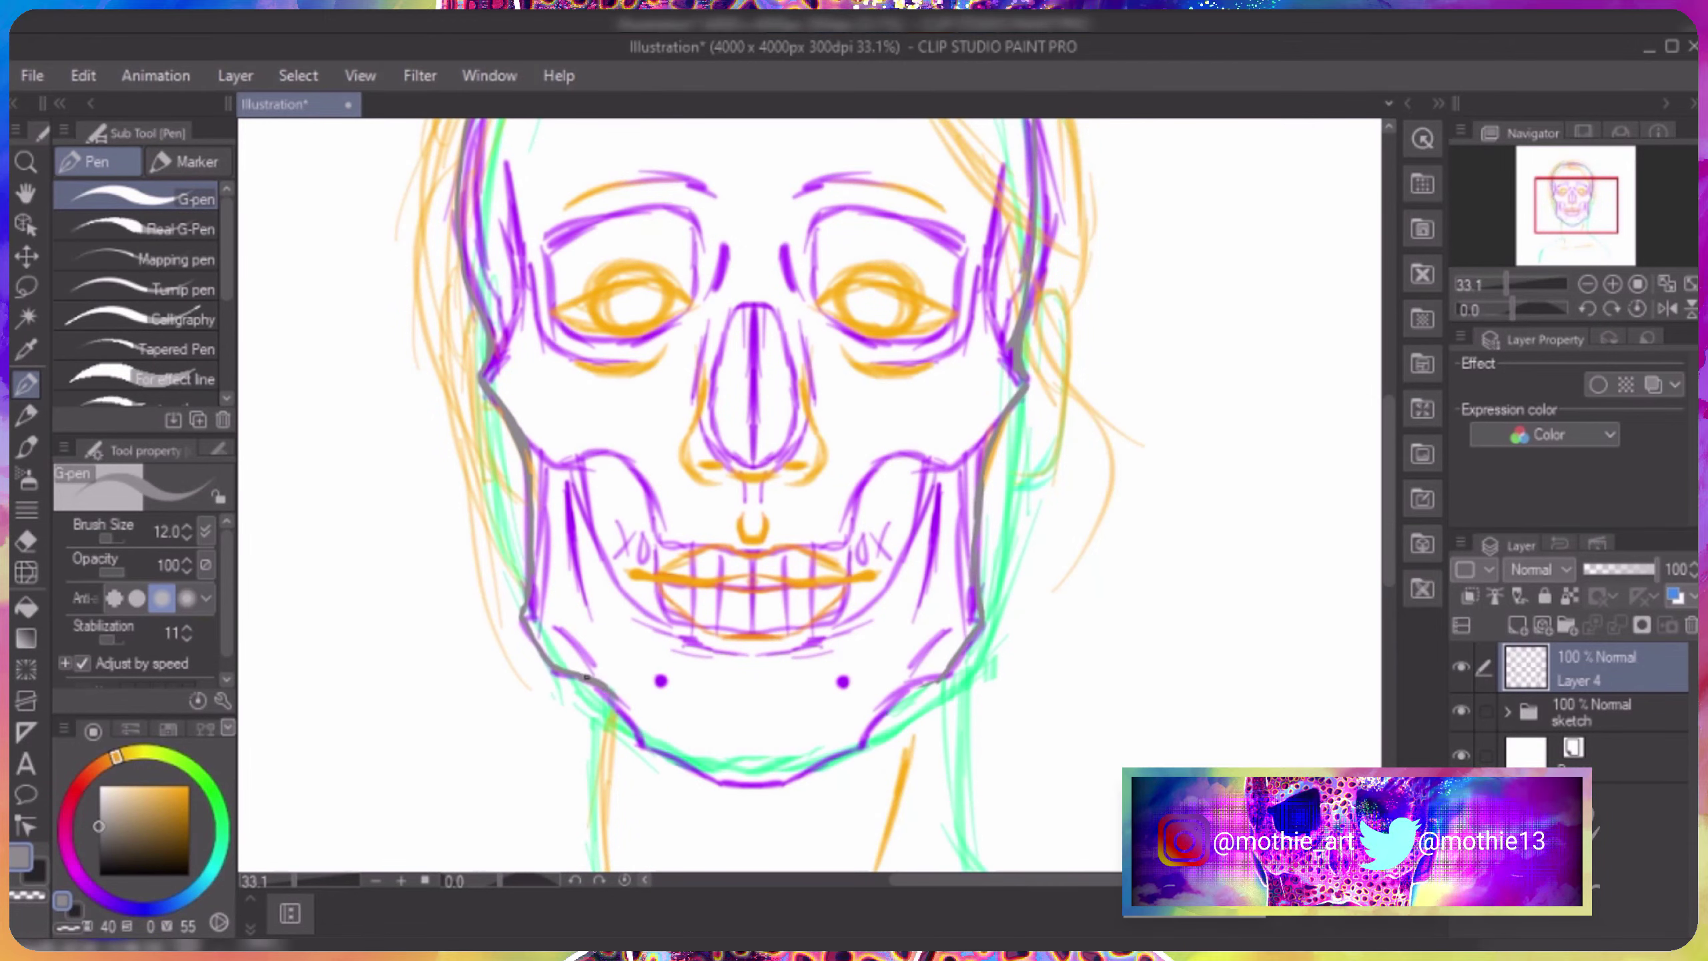
pyautogui.moveTo(595, 681); pyautogui.dragTo(598, 827)
pyautogui.moveTo(976, 640); pyautogui.dragTo(966, 723)
pyautogui.scroll(-6, 1259, 604)
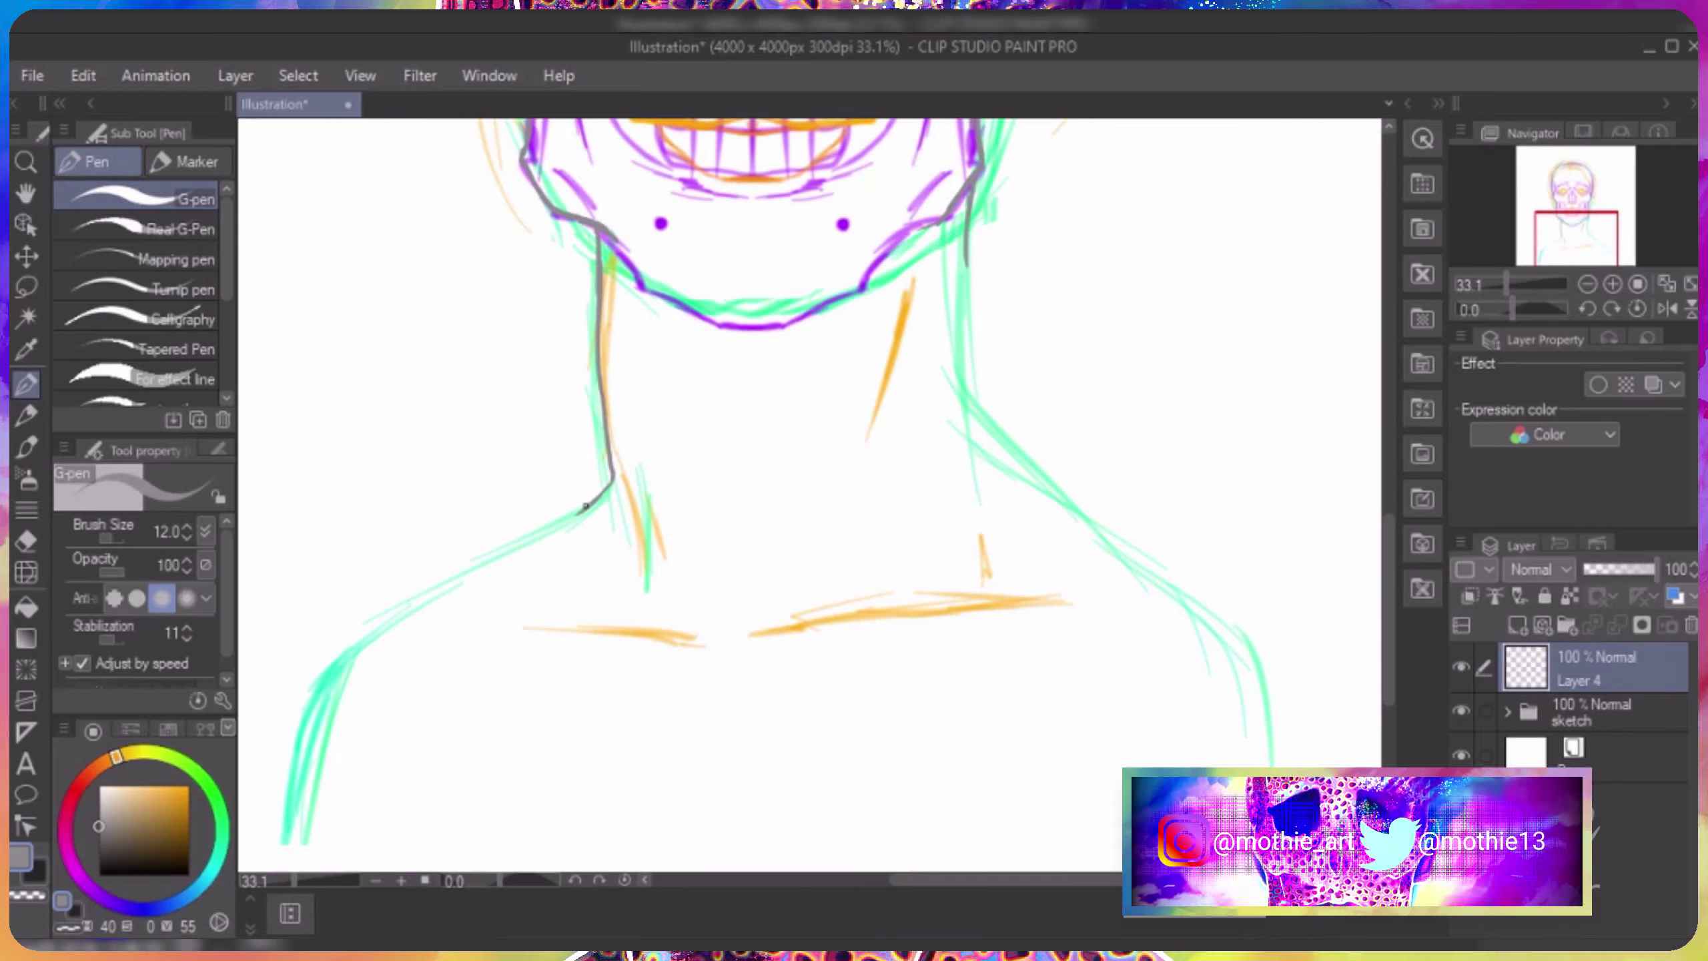
pyautogui.moveTo(285, 826); pyautogui.dragTo(460, 584)
pyautogui.hotkey('ctrl', 'z')
pyautogui.moveTo(608, 479)
pyautogui.mouseDown()
pyautogui.moveTo(340, 658)
pyautogui.moveTo(276, 871)
pyautogui.mouseUp()
pyautogui.moveTo(961, 254)
pyautogui.mouseDown()
pyautogui.moveTo(974, 387)
pyautogui.moveTo(1261, 656)
pyautogui.moveTo(977, 387)
pyautogui.moveTo(1227, 631)
pyautogui.mouseUp()
pyautogui.hotkey('ctrl', 'z')
# Hide the sketch folder and fill the inside of the bust outline with solid grey.
pyautogui.scroll(5, 806, 471)
pyautogui.scroll(-2, 807, 471)
pyautogui.click(1461, 711)
pyautogui.scroll(-5, 832, 260)
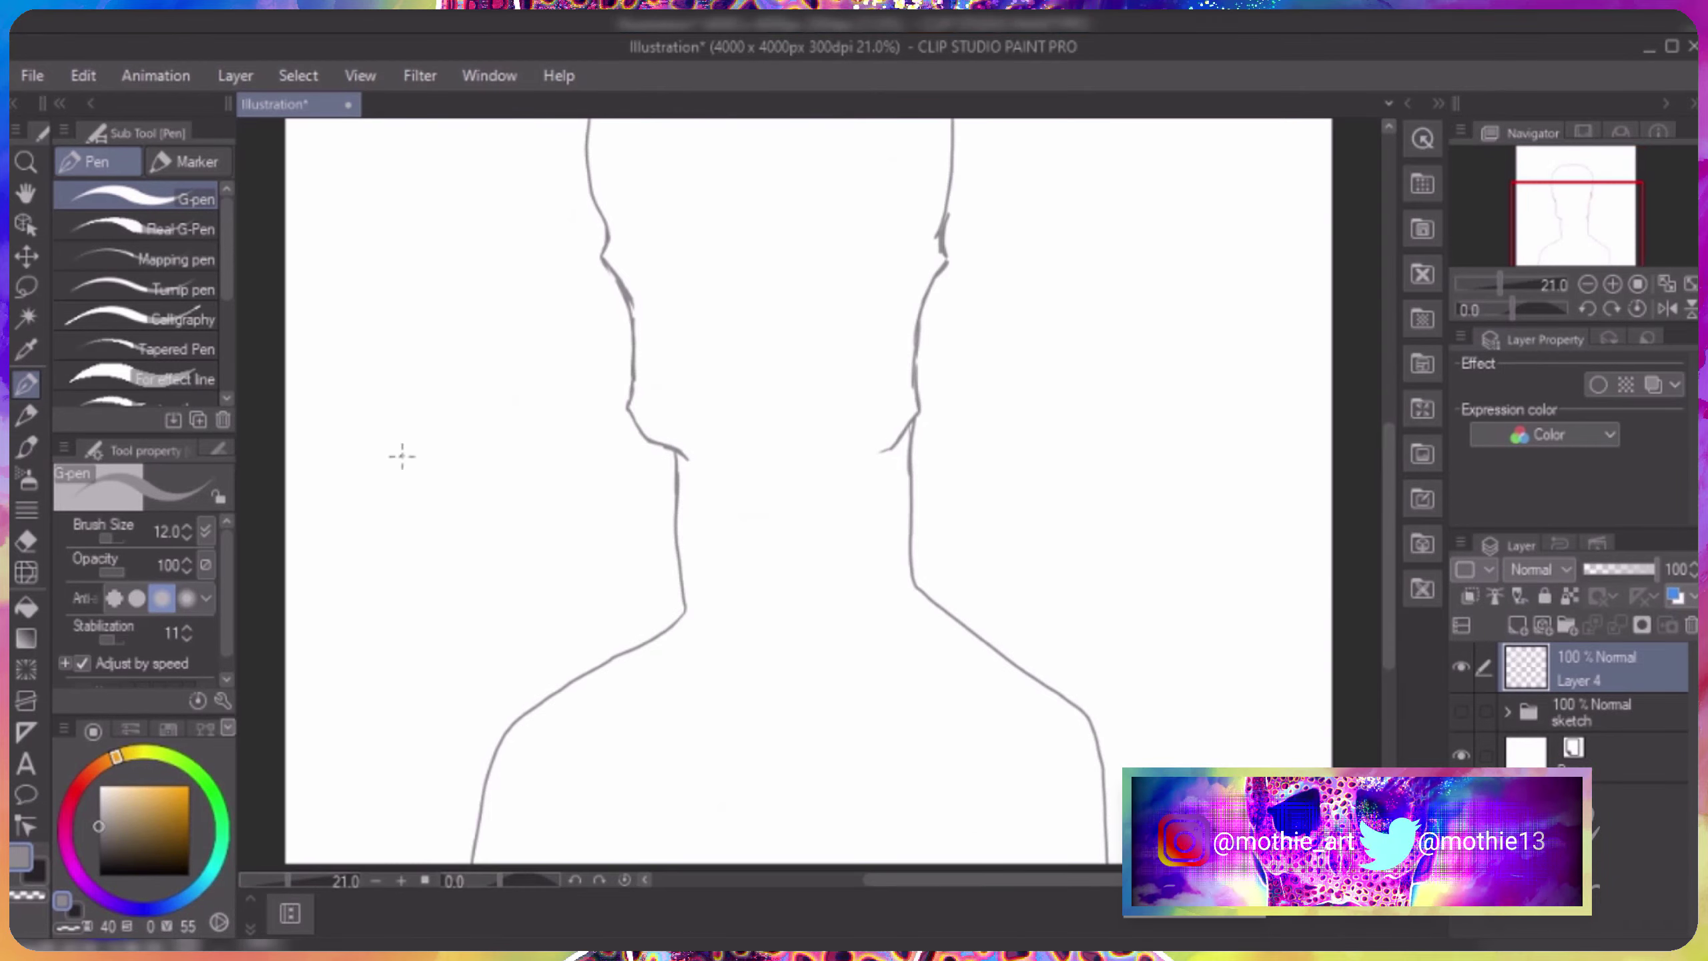
pyautogui.press('g')
pyautogui.click(763, 479)
pyautogui.scroll(-5, 910, 323)
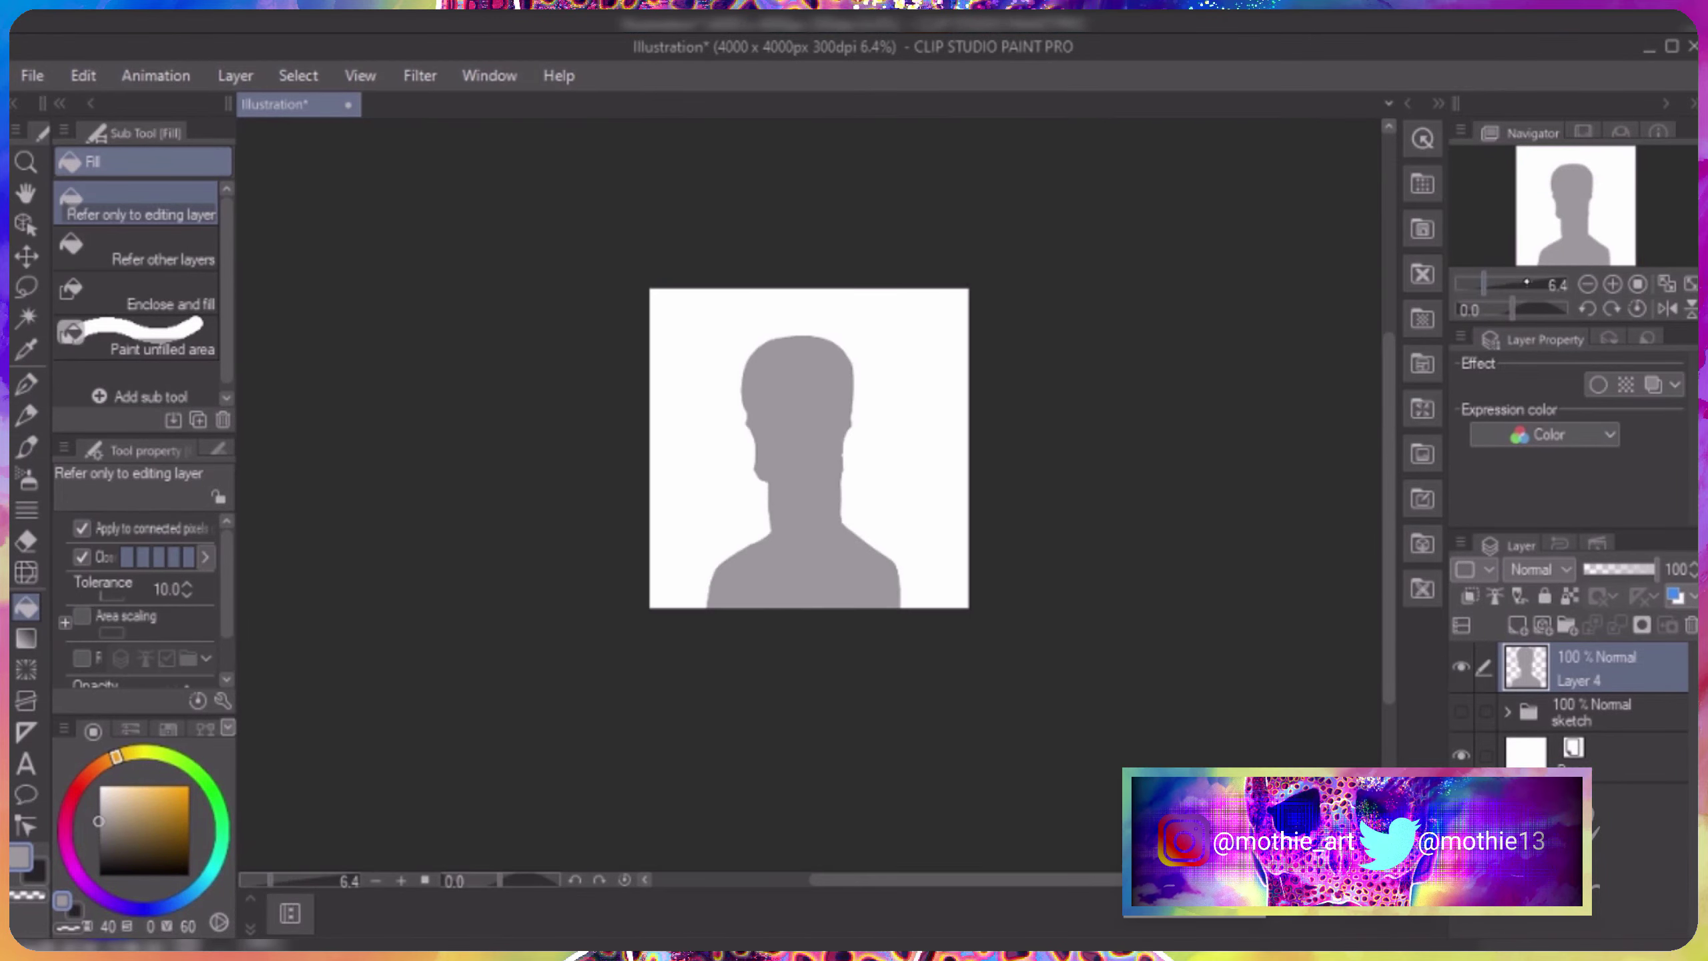
# Place the silhouette layer beneath the visible sketch folder at 58% opacity and change the paper colour to light grey.
pyautogui.scroll(5, 1384, 606)
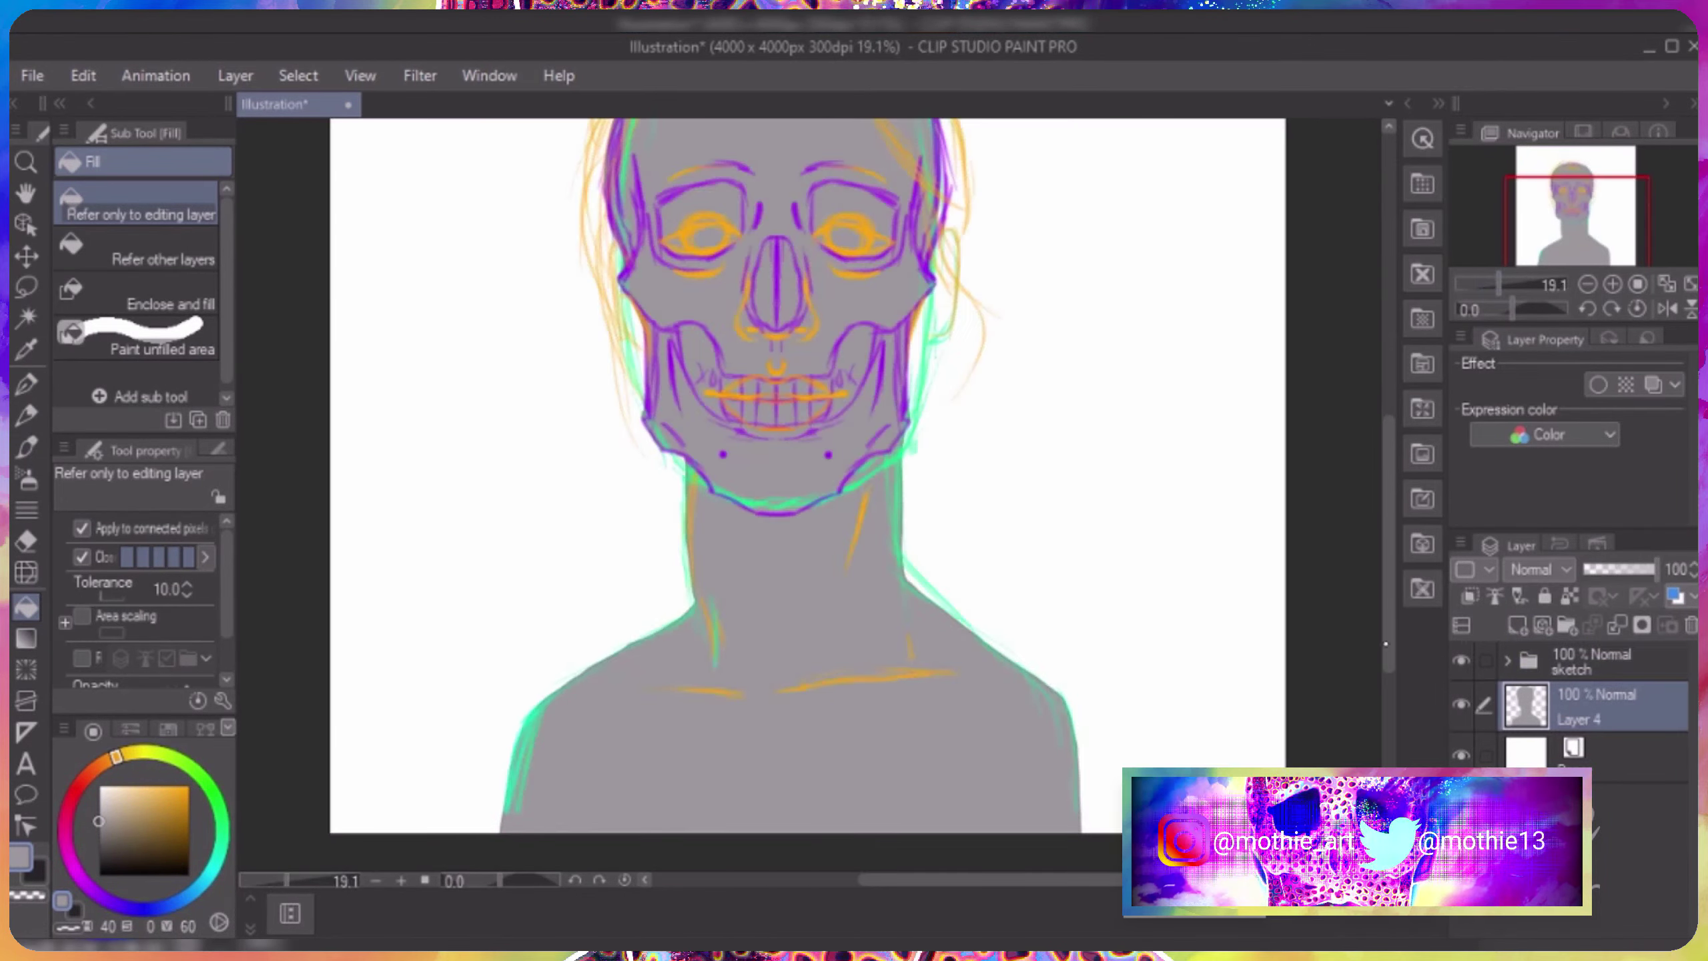
pyautogui.press('x')
pyautogui.press('p')
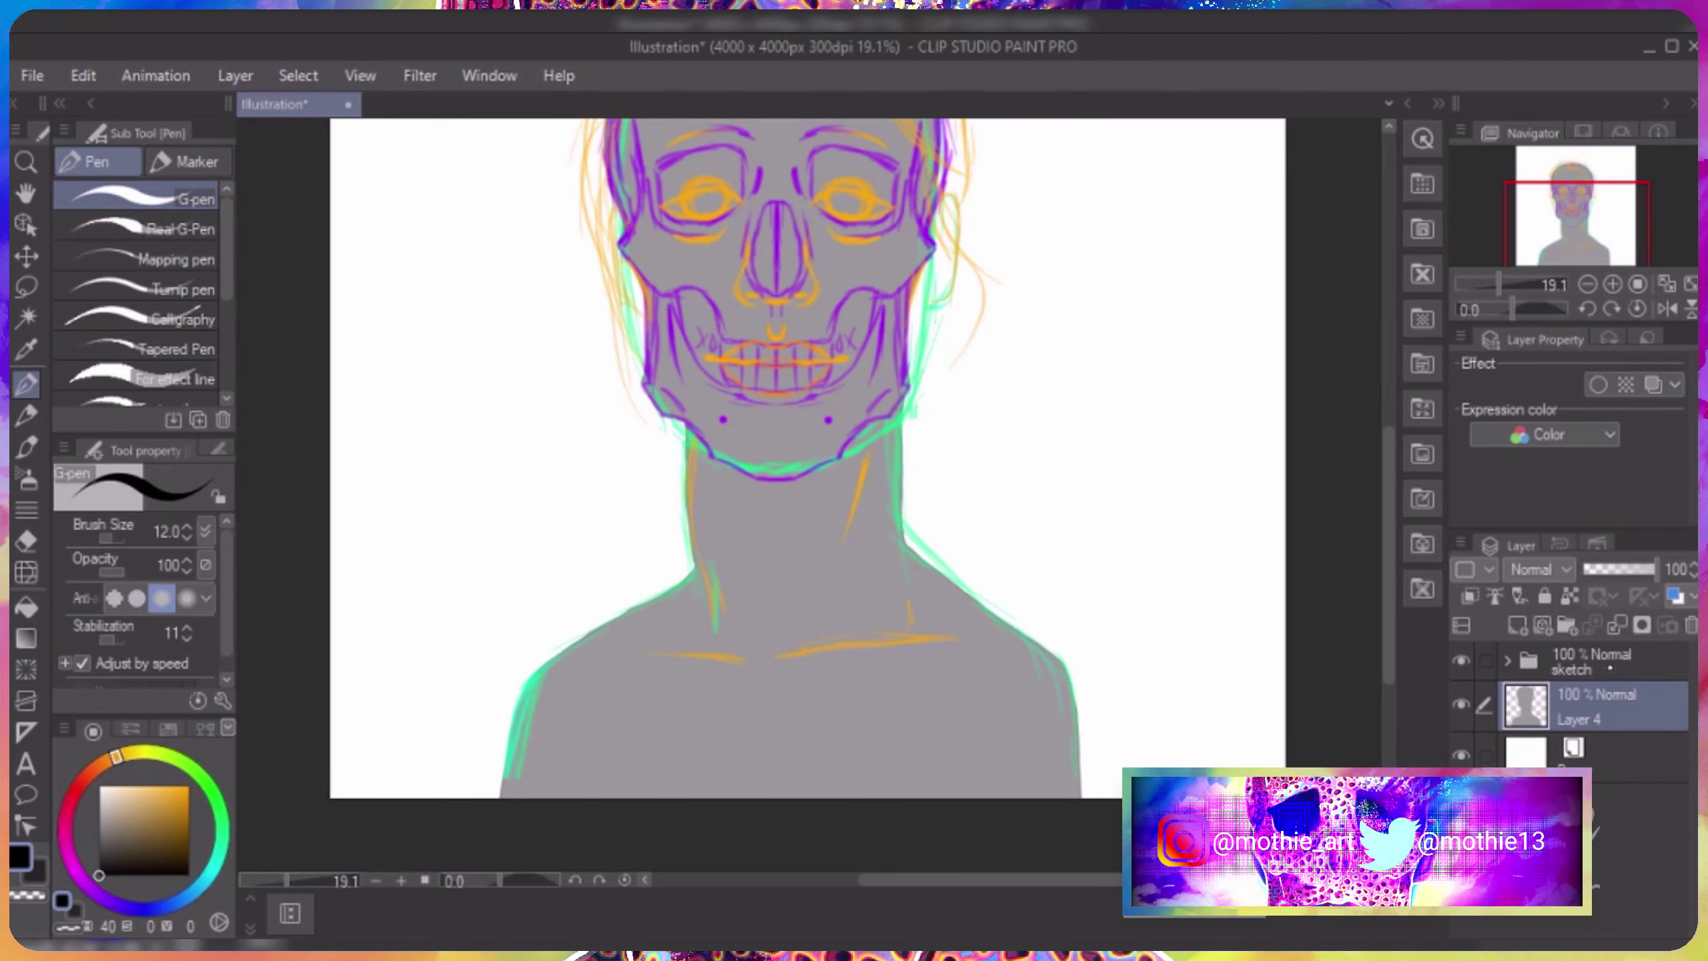
pyautogui.doubleClick(1547, 752)
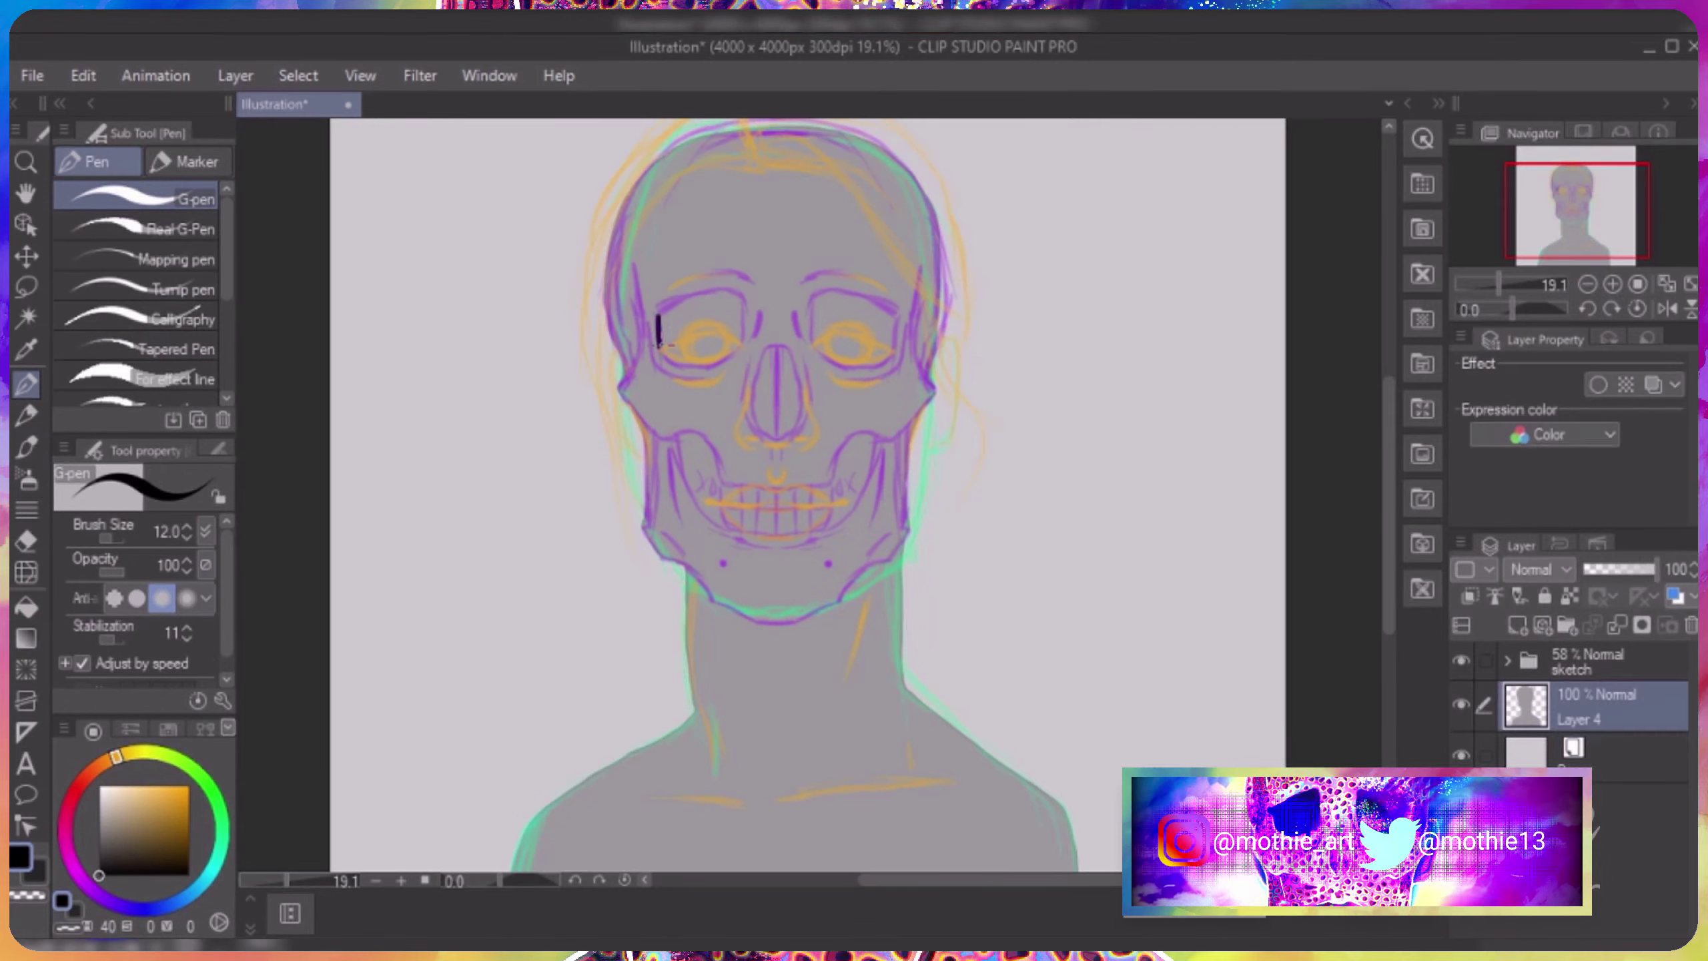
# Outline both eye sockets in black on the silhouette layer and fill them with black.
pyautogui.moveTo(663, 350)
pyautogui.mouseDown()
pyautogui.moveTo(672, 297)
pyautogui.moveTo(658, 321)
pyautogui.mouseUp()
pyautogui.moveTo(814, 316); pyautogui.dragTo(893, 312)
pyautogui.press('g')
pyautogui.click(700, 319)
pyautogui.click(853, 319)
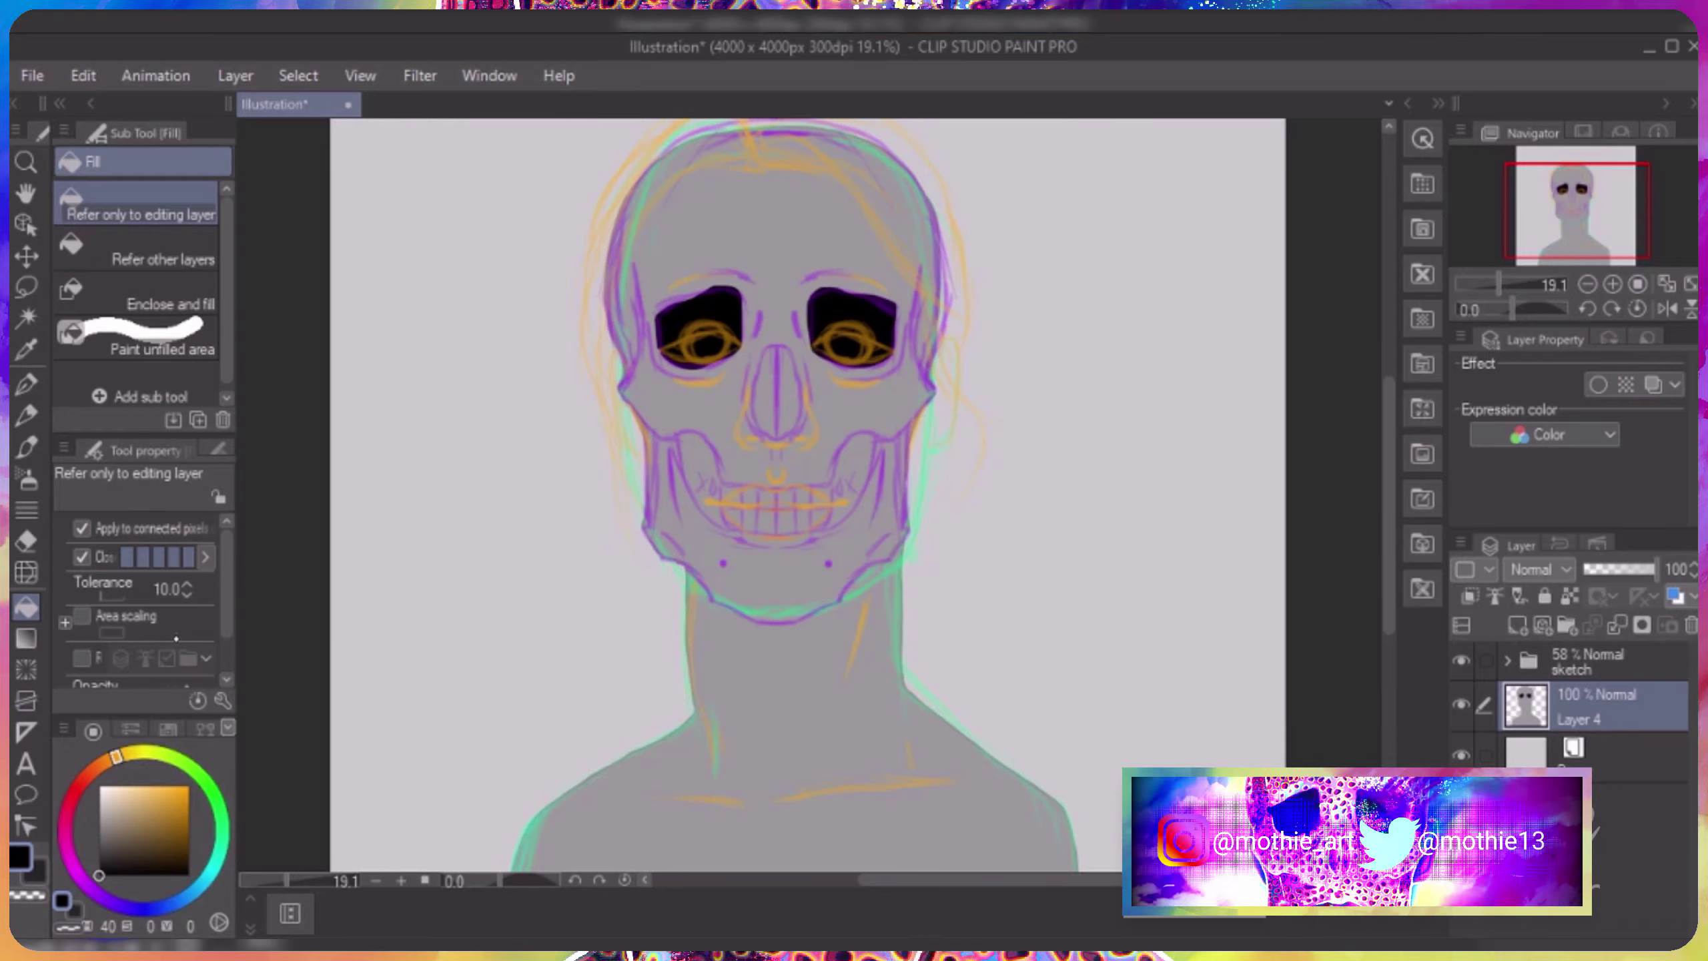
# Switch to the OIL PASTEL brush in dark grey and lock the silhouette layer's transparent pixels.
pyautogui.press('x')
pyautogui.press('p')
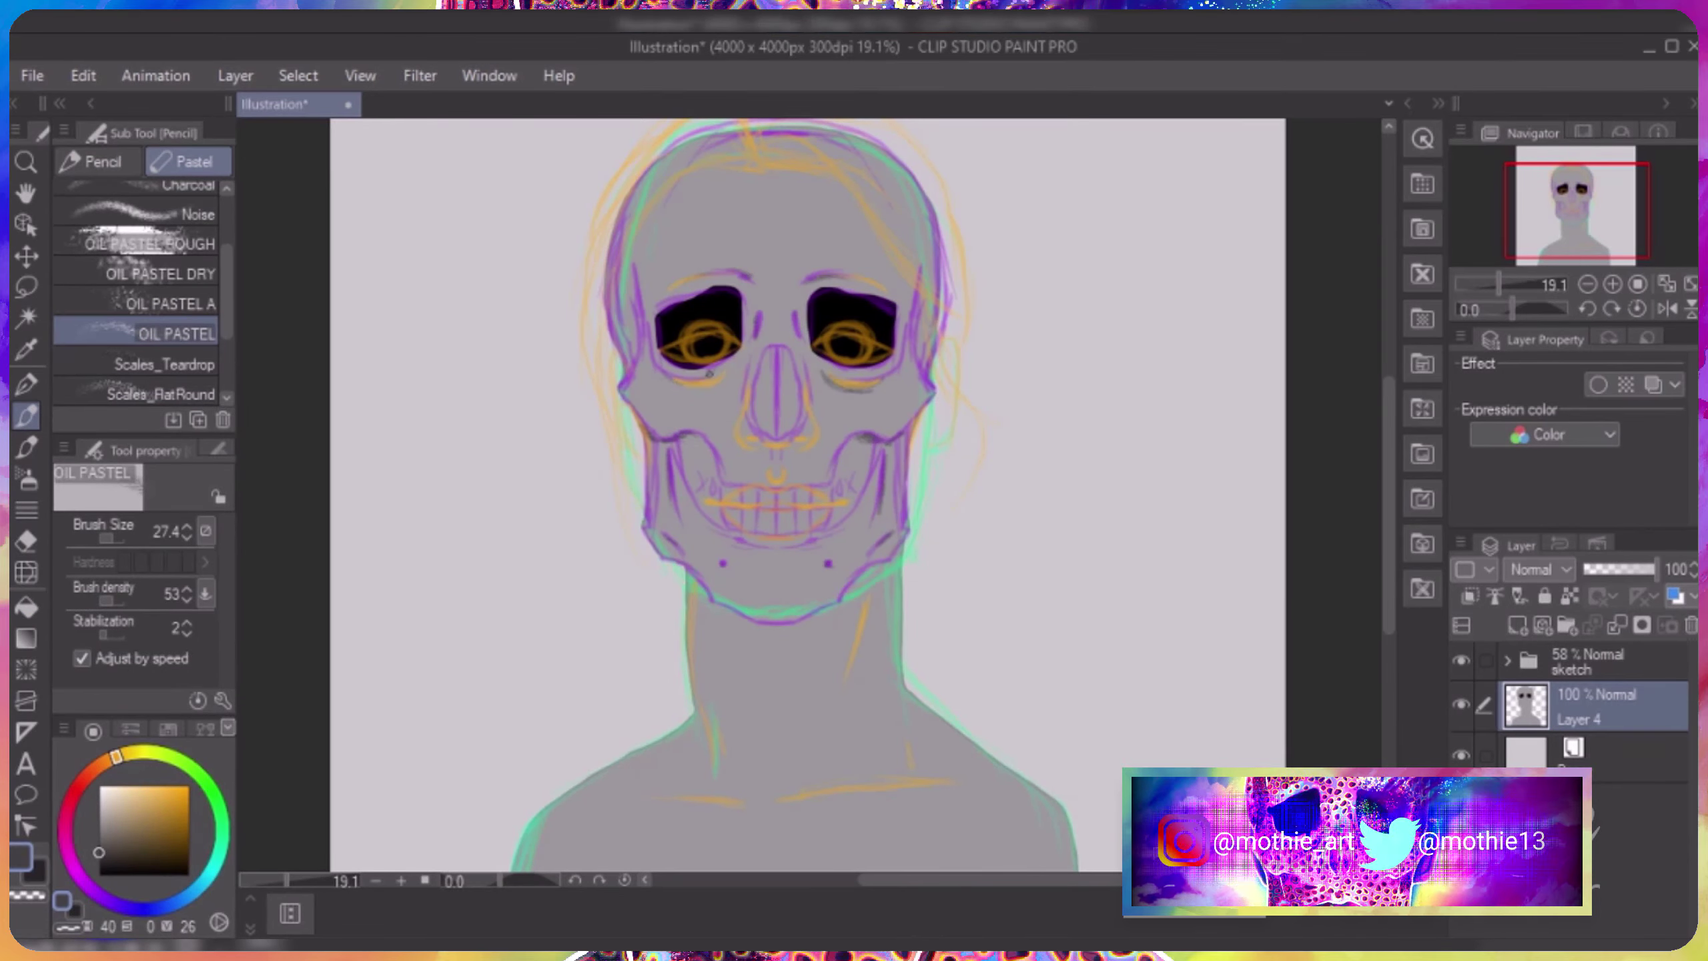
pyautogui.hotkey('alt', 'l')
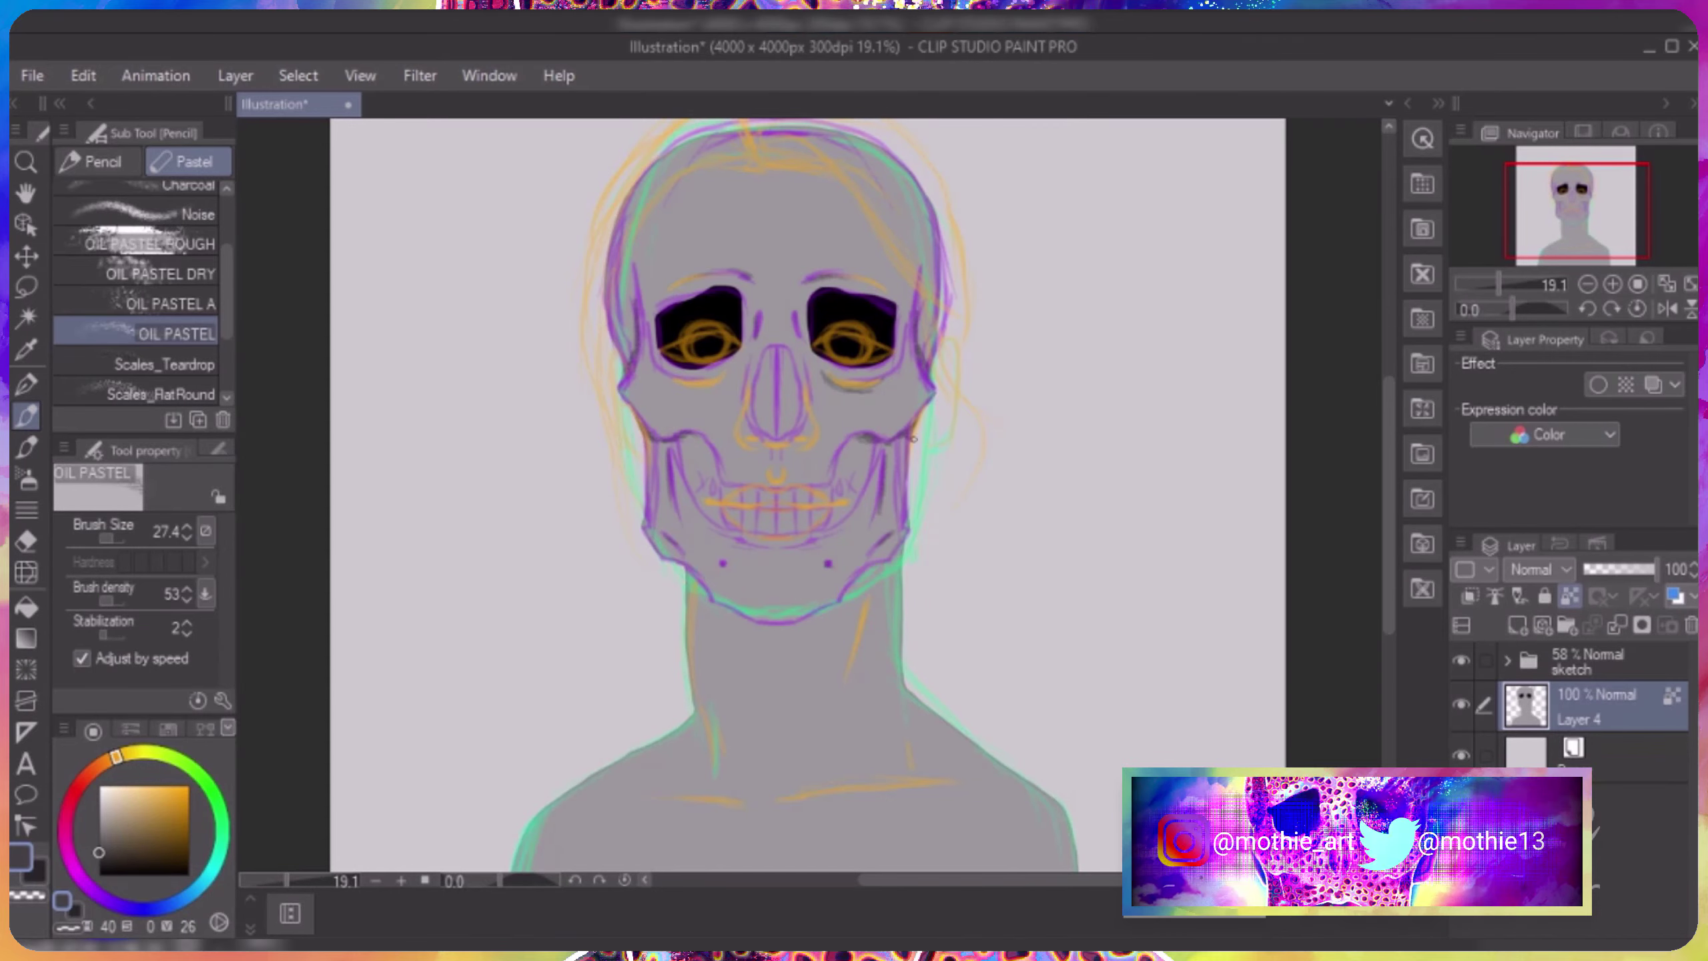
# Trace the skull landmarks, jawline, neck tendons and collarbones in dark grey over the sketch and hide the sketch folder.
pyautogui.moveTo(755, 619); pyautogui.dragTo(843, 602)
pyautogui.moveTo(867, 609); pyautogui.dragTo(852, 670)
pyautogui.moveTo(693, 708)
pyautogui.mouseDown()
pyautogui.moveTo(713, 769)
pyautogui.moveTo(622, 802)
pyautogui.mouseUp()
pyautogui.click(1462, 660)
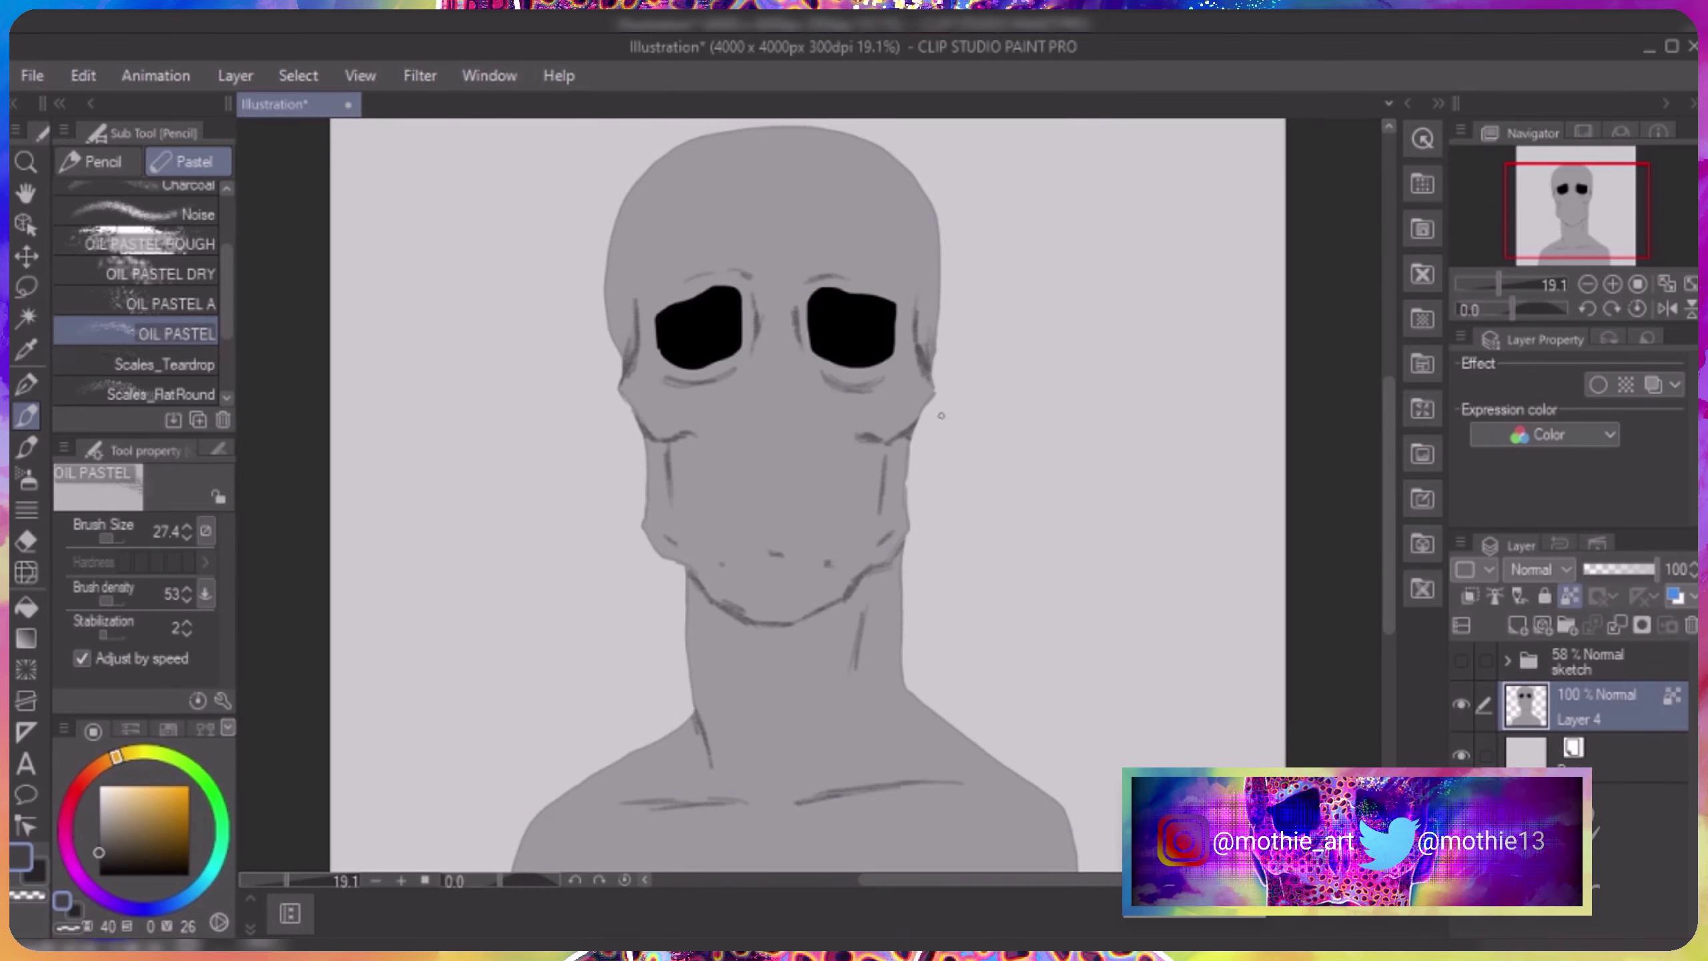
# Shade the skull's left side, the left jaw and the right temple in dark grey with OIL PASTEL ROUGH.
pyautogui.scroll(1, 142, 283)
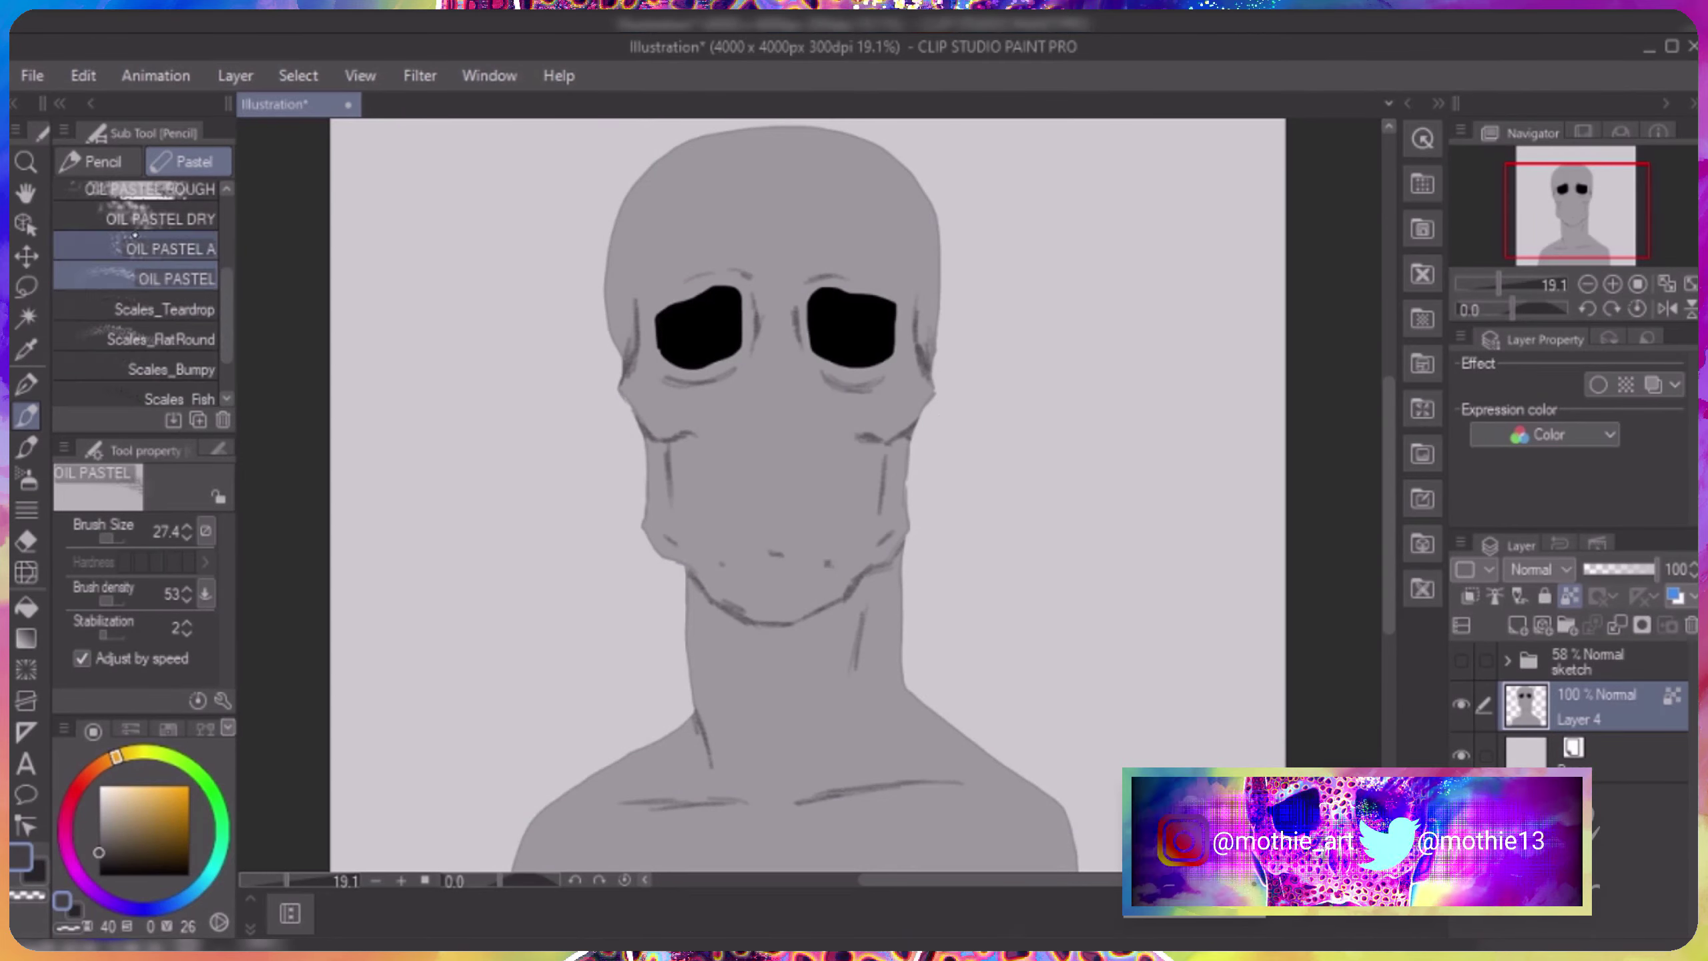
pyautogui.click(145, 276)
pyautogui.moveTo(685, 145)
pyautogui.mouseDown()
pyautogui.moveTo(636, 296)
pyautogui.moveTo(643, 209)
pyautogui.moveTo(656, 329)
pyautogui.mouseUp()
pyautogui.moveTo(743, 265); pyautogui.dragTo(642, 252)
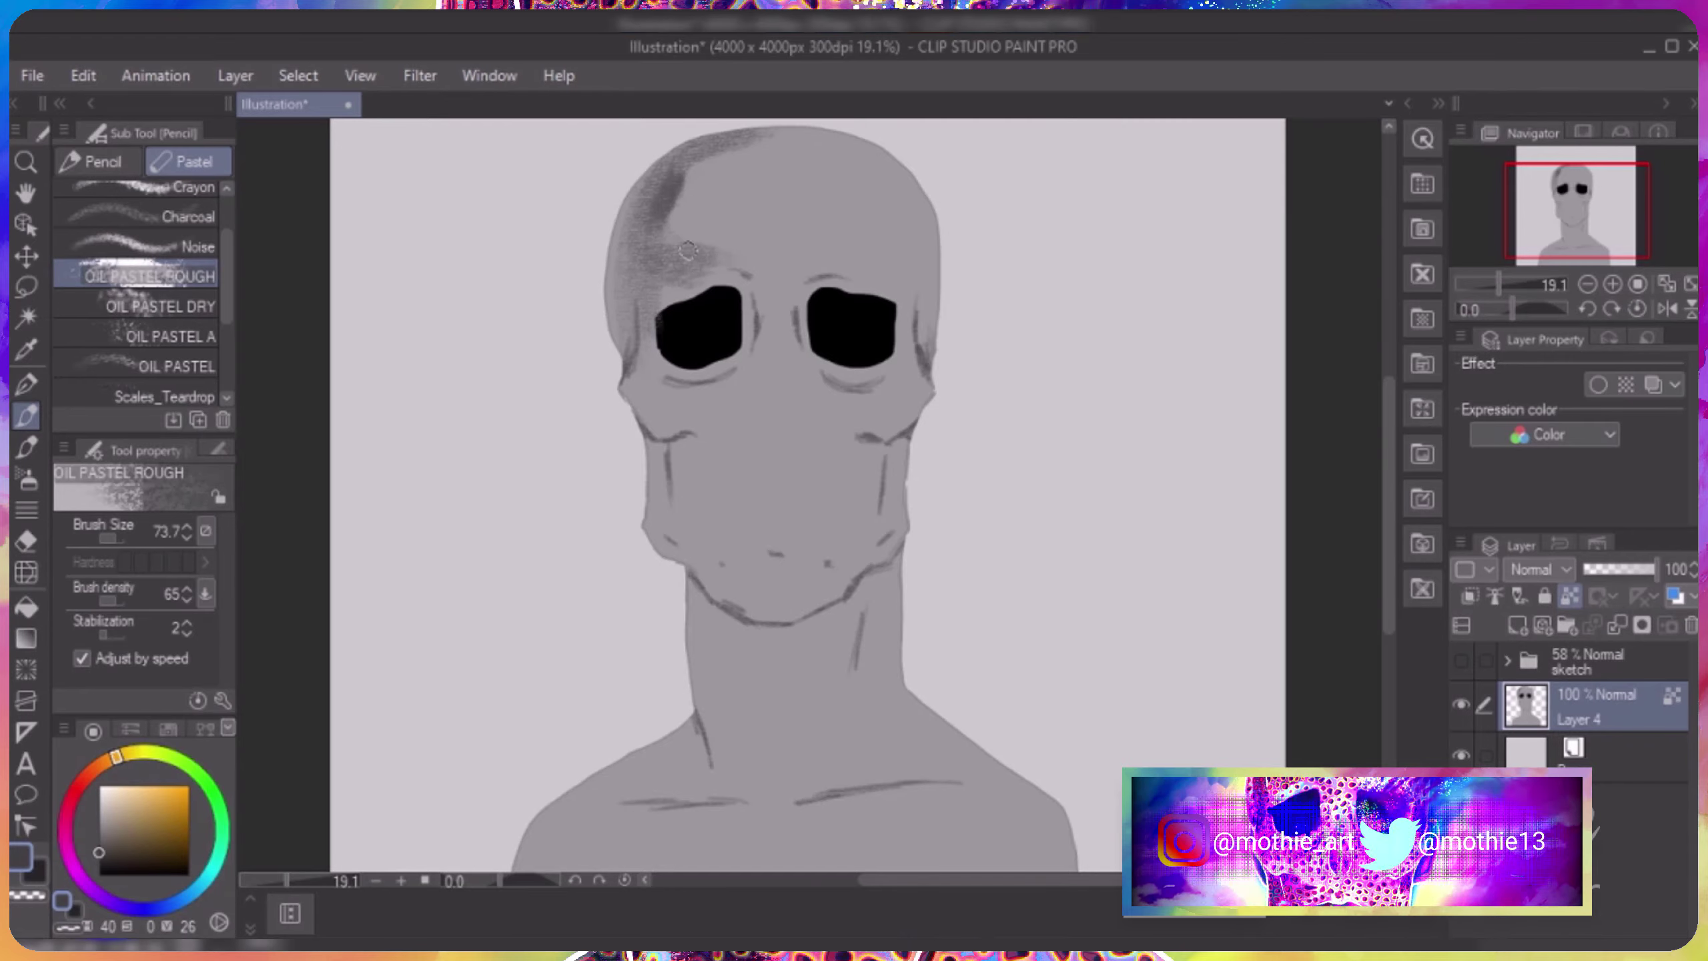
pyautogui.moveTo(646, 437)
pyautogui.mouseDown()
pyautogui.moveTo(656, 528)
pyautogui.moveTo(736, 599)
pyautogui.mouseUp()
pyautogui.moveTo(642, 481); pyautogui.dragTo(679, 562)
pyautogui.moveTo(925, 275); pyautogui.dragTo(925, 356)
pyautogui.moveTo(621, 367); pyautogui.dragTo(609, 272)
pyautogui.moveTo(912, 191); pyautogui.dragTo(913, 243)
# Deepen the left edge of the skull, temple and cheek with near-black OIL PASTEL strokes.
pyautogui.click(145, 366)
pyautogui.click(99, 872)
pyautogui.moveTo(637, 295); pyautogui.dragTo(632, 357)
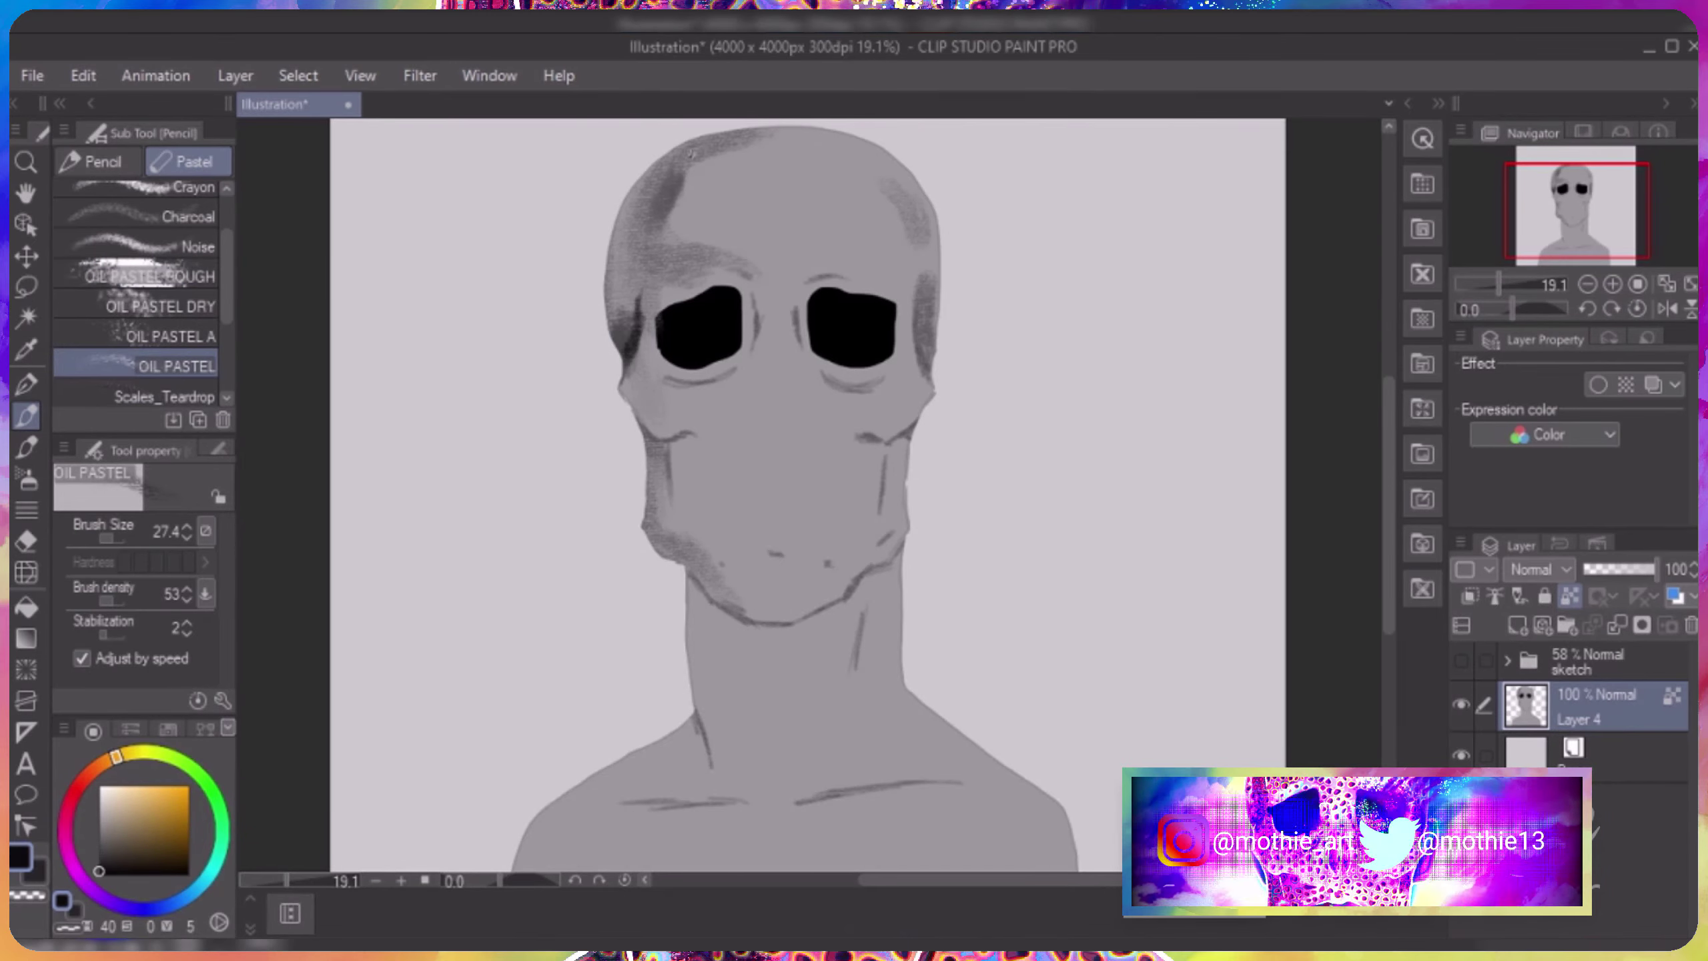
pyautogui.moveTo(698, 142); pyautogui.dragTo(640, 259)
pyautogui.moveTo(760, 129); pyautogui.dragTo(638, 180)
pyautogui.moveTo(613, 346); pyautogui.dragTo(648, 170)
pyautogui.moveTo(651, 372)
pyautogui.mouseDown()
pyautogui.moveTo(701, 381)
pyautogui.moveTo(647, 356)
pyautogui.moveTo(660, 450)
pyautogui.mouseUp()
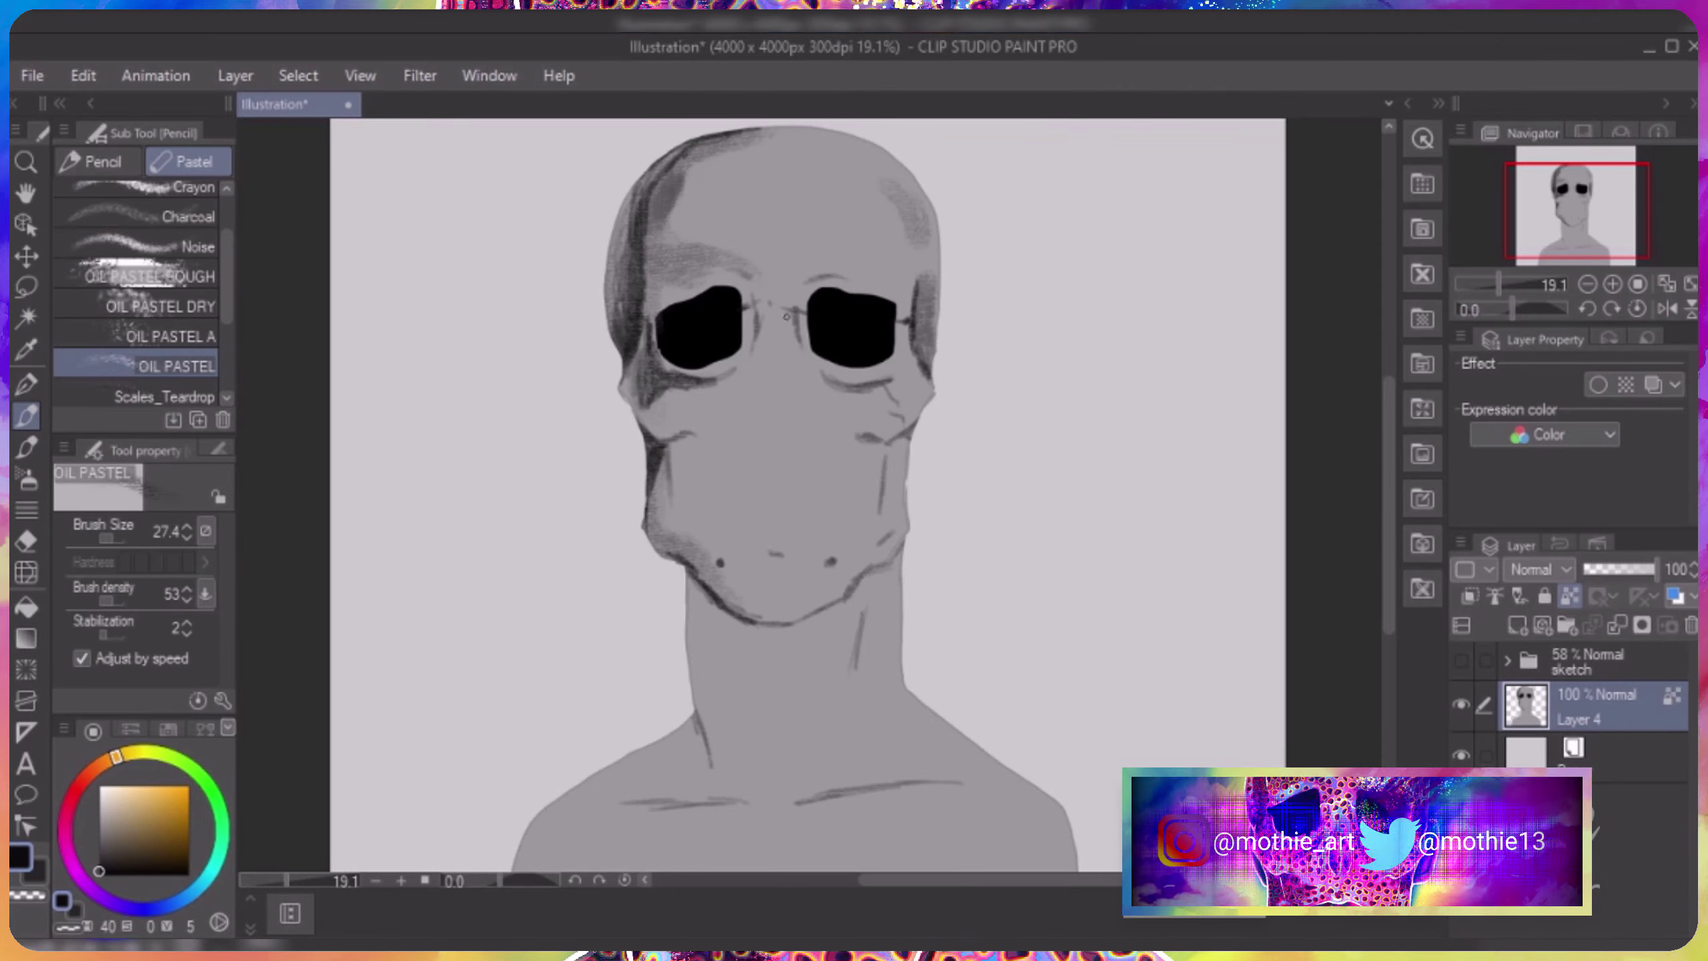
# Paint light grey highlights along the rims beneath both eye sockets with OIL PASTEL.
pyautogui.keyDown('alt'); pyautogui.click(662, 303); pyautogui.keyUp('alt')
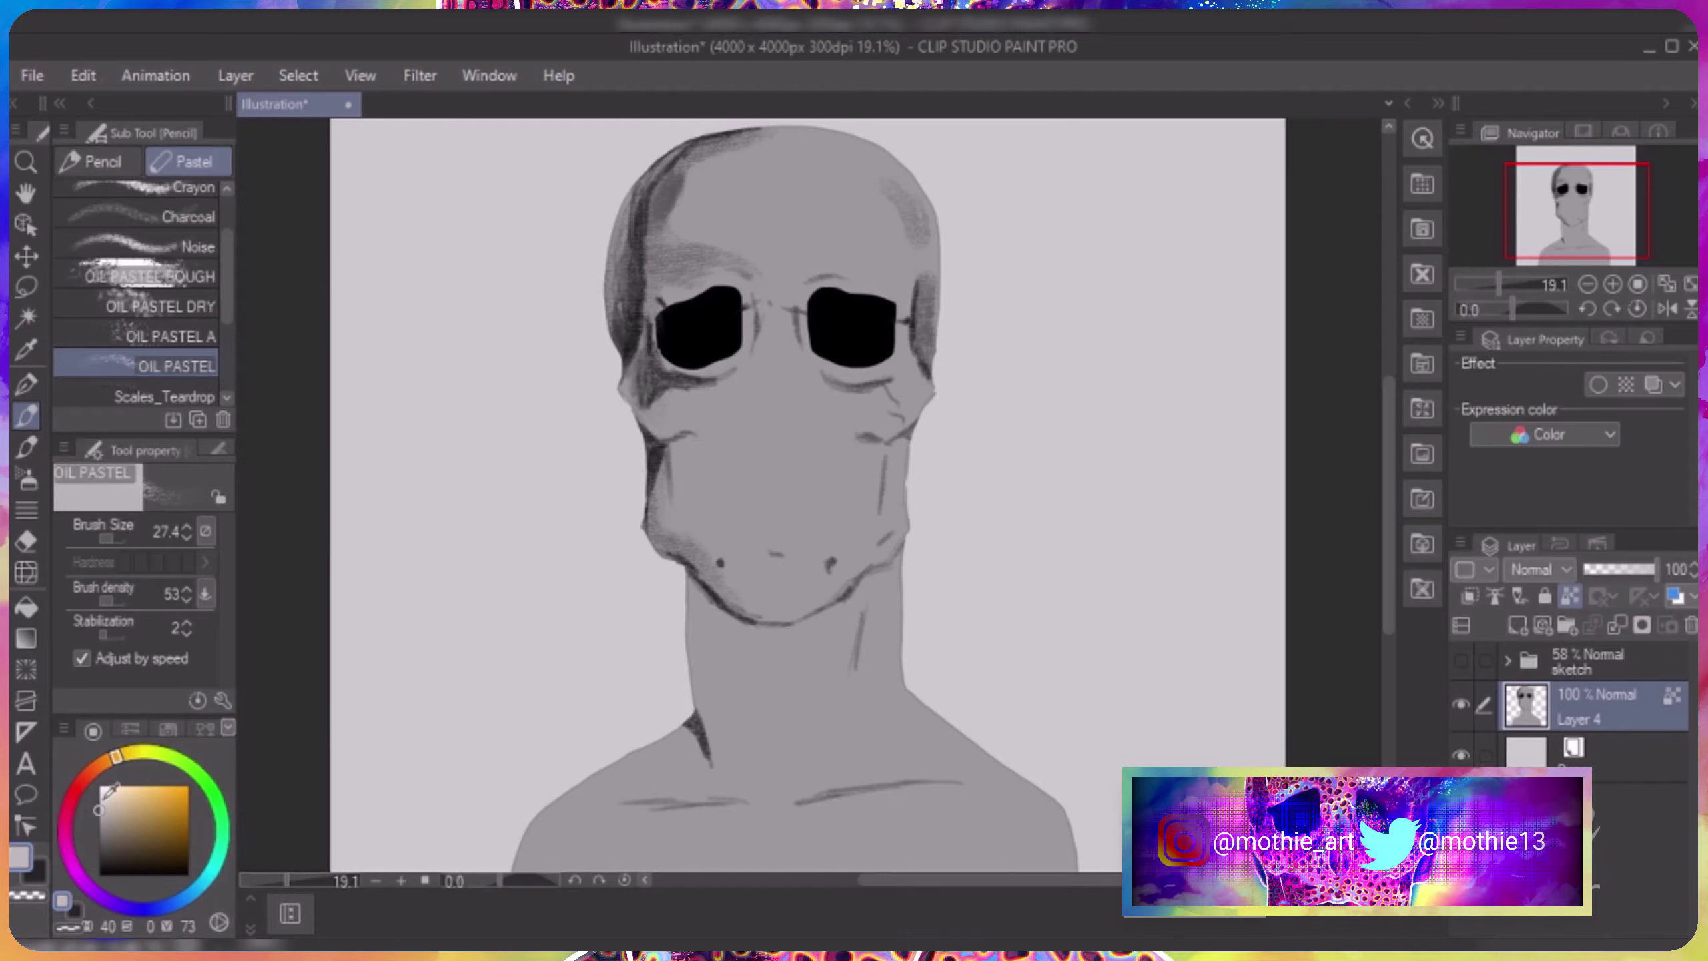
pyautogui.moveTo(659, 370); pyautogui.dragTo(723, 374)
pyautogui.moveTo(831, 374); pyautogui.dragTo(856, 378)
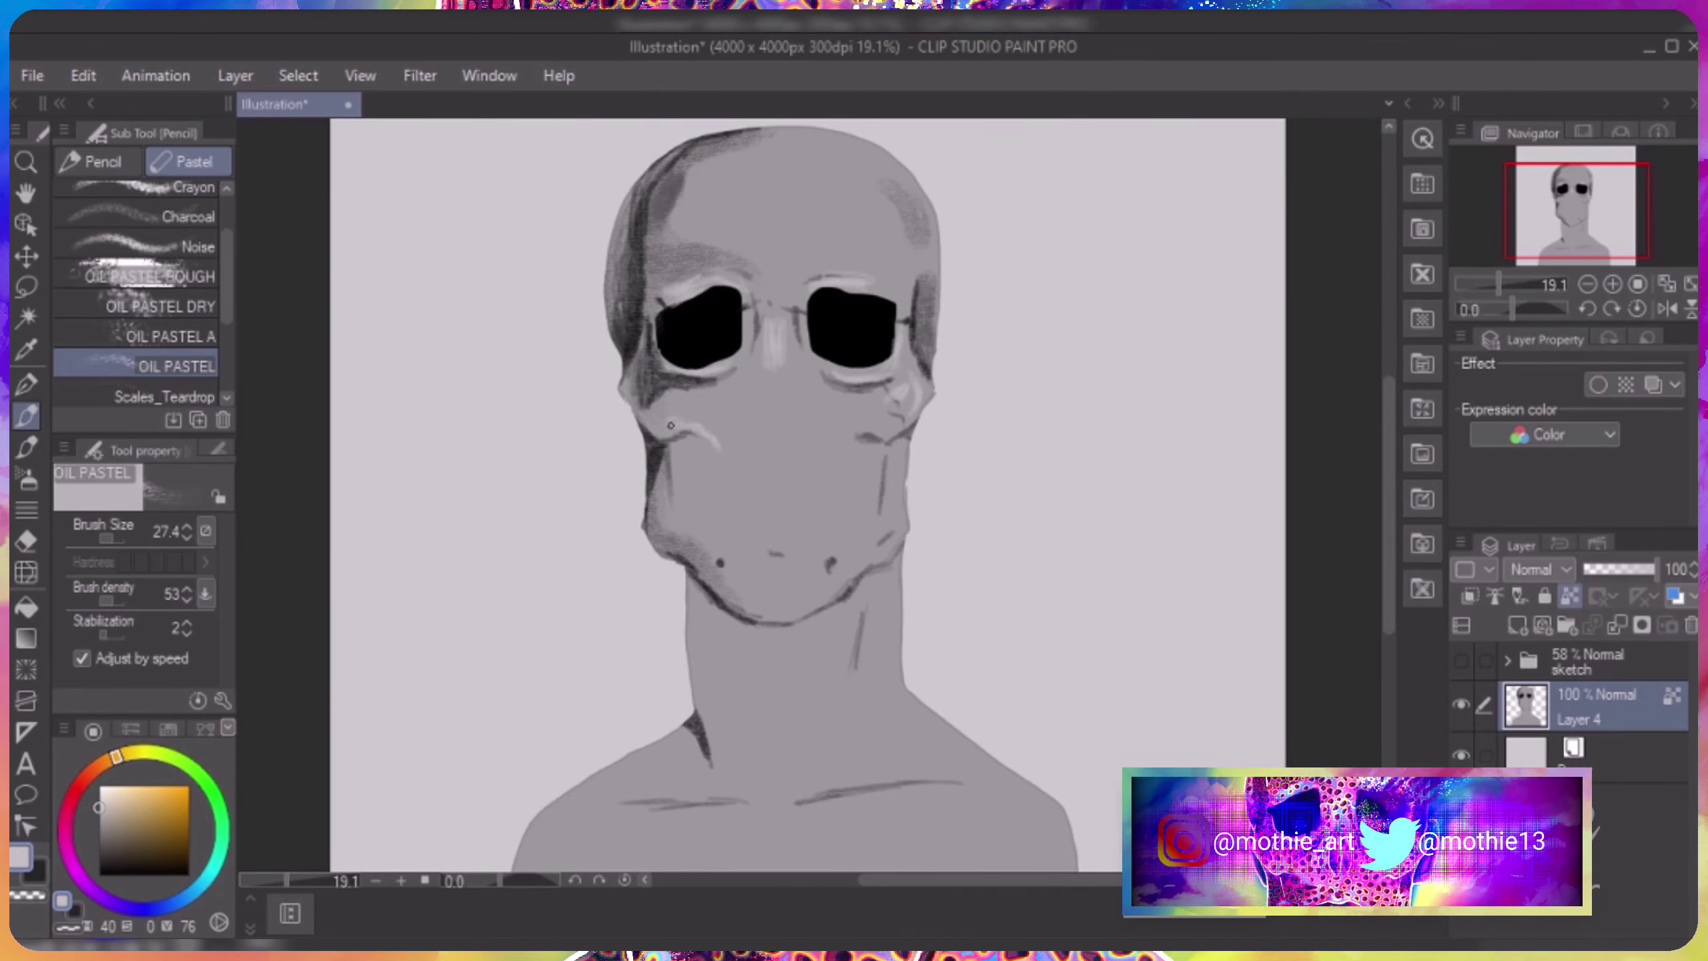
# Add light grey OIL PASTEL ROUGH highlights to the forehead, nose side, upper lip area, chin and right jaw.
pyautogui.click(141, 276)
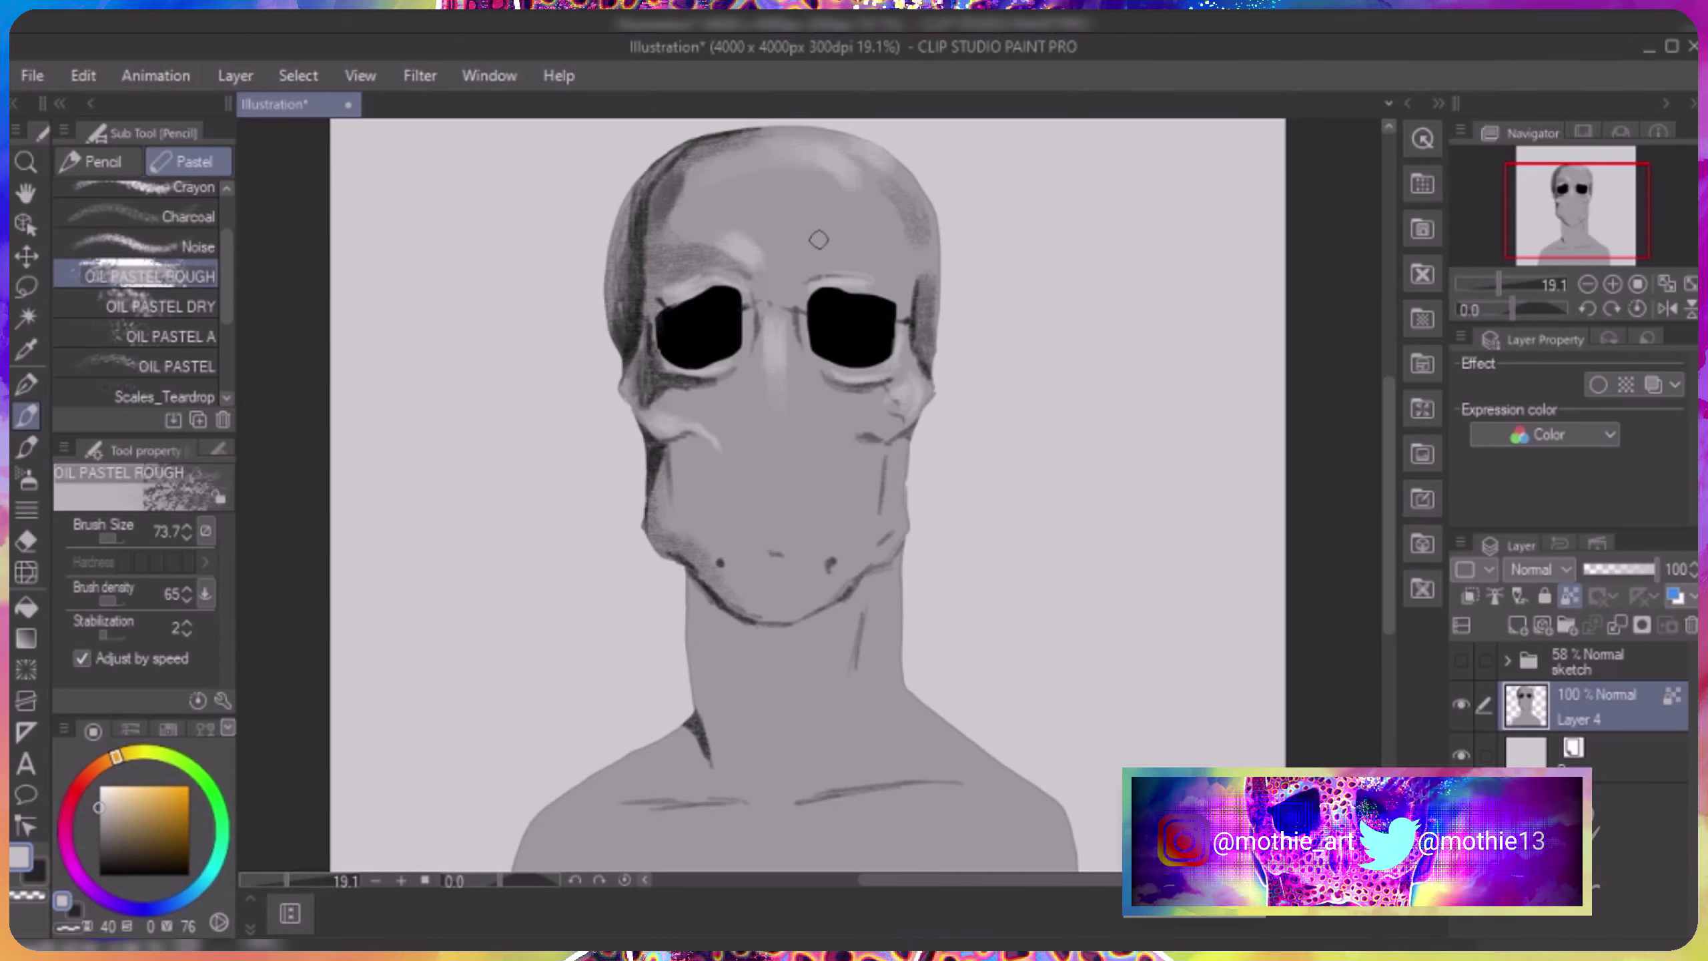
pyautogui.moveTo(816, 145); pyautogui.dragTo(874, 156)
pyautogui.moveTo(751, 618); pyautogui.dragTo(805, 573)
pyautogui.moveTo(740, 346); pyautogui.dragTo(750, 412)
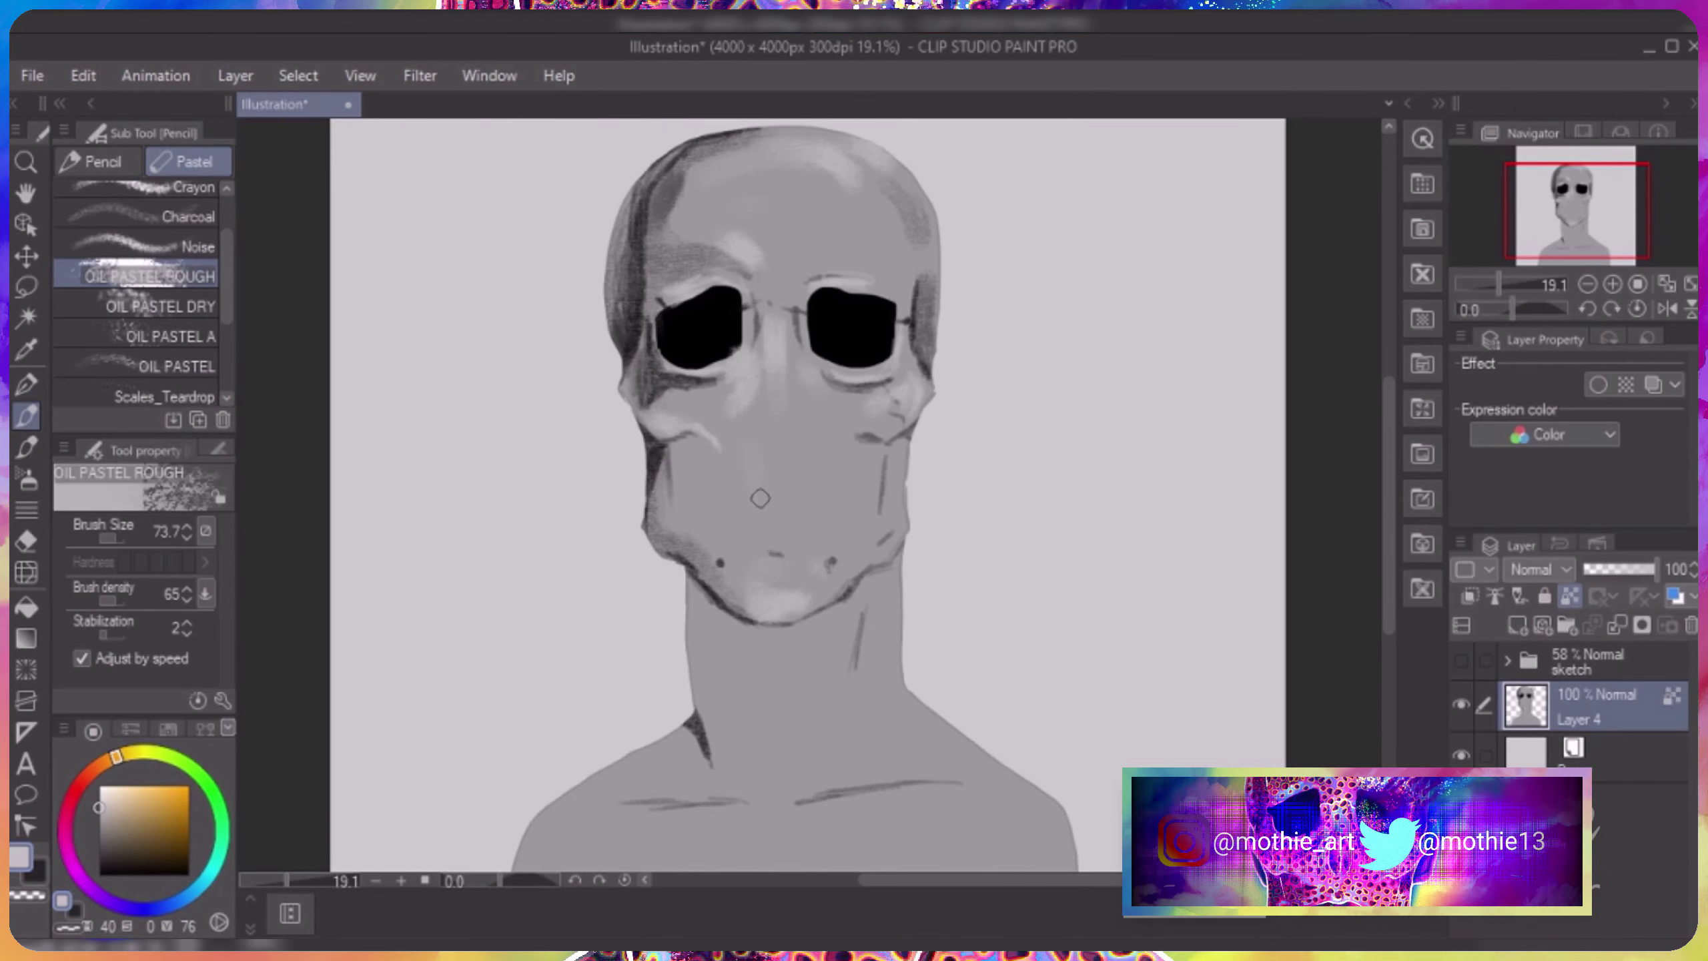
pyautogui.moveTo(784, 517); pyautogui.dragTo(737, 471)
pyautogui.moveTo(893, 481); pyautogui.dragTo(868, 529)
# Shade the jaw's underside, neck tendons and both collarbones in dark grey with OIL PASTEL ROUGH.
pyautogui.keyDown('alt'); pyautogui.click(642, 473); pyautogui.keyUp('alt')
pyautogui.moveTo(693, 575); pyautogui.dragTo(709, 729)
pyautogui.moveTo(618, 800); pyautogui.dragTo(669, 791)
pyautogui.moveTo(817, 817); pyautogui.dragTo(915, 801)
pyautogui.scroll(-1, 1377, 631)
pyautogui.scroll(-1, 1377, 631)
pyautogui.moveTo(880, 616)
pyautogui.mouseDown()
pyautogui.moveTo(932, 666)
pyautogui.moveTo(837, 676)
pyautogui.mouseUp()
pyautogui.moveTo(747, 568); pyautogui.dragTo(737, 666)
pyautogui.moveTo(733, 525); pyautogui.dragTo(747, 673)
pyautogui.moveTo(821, 501); pyautogui.dragTo(774, 694)
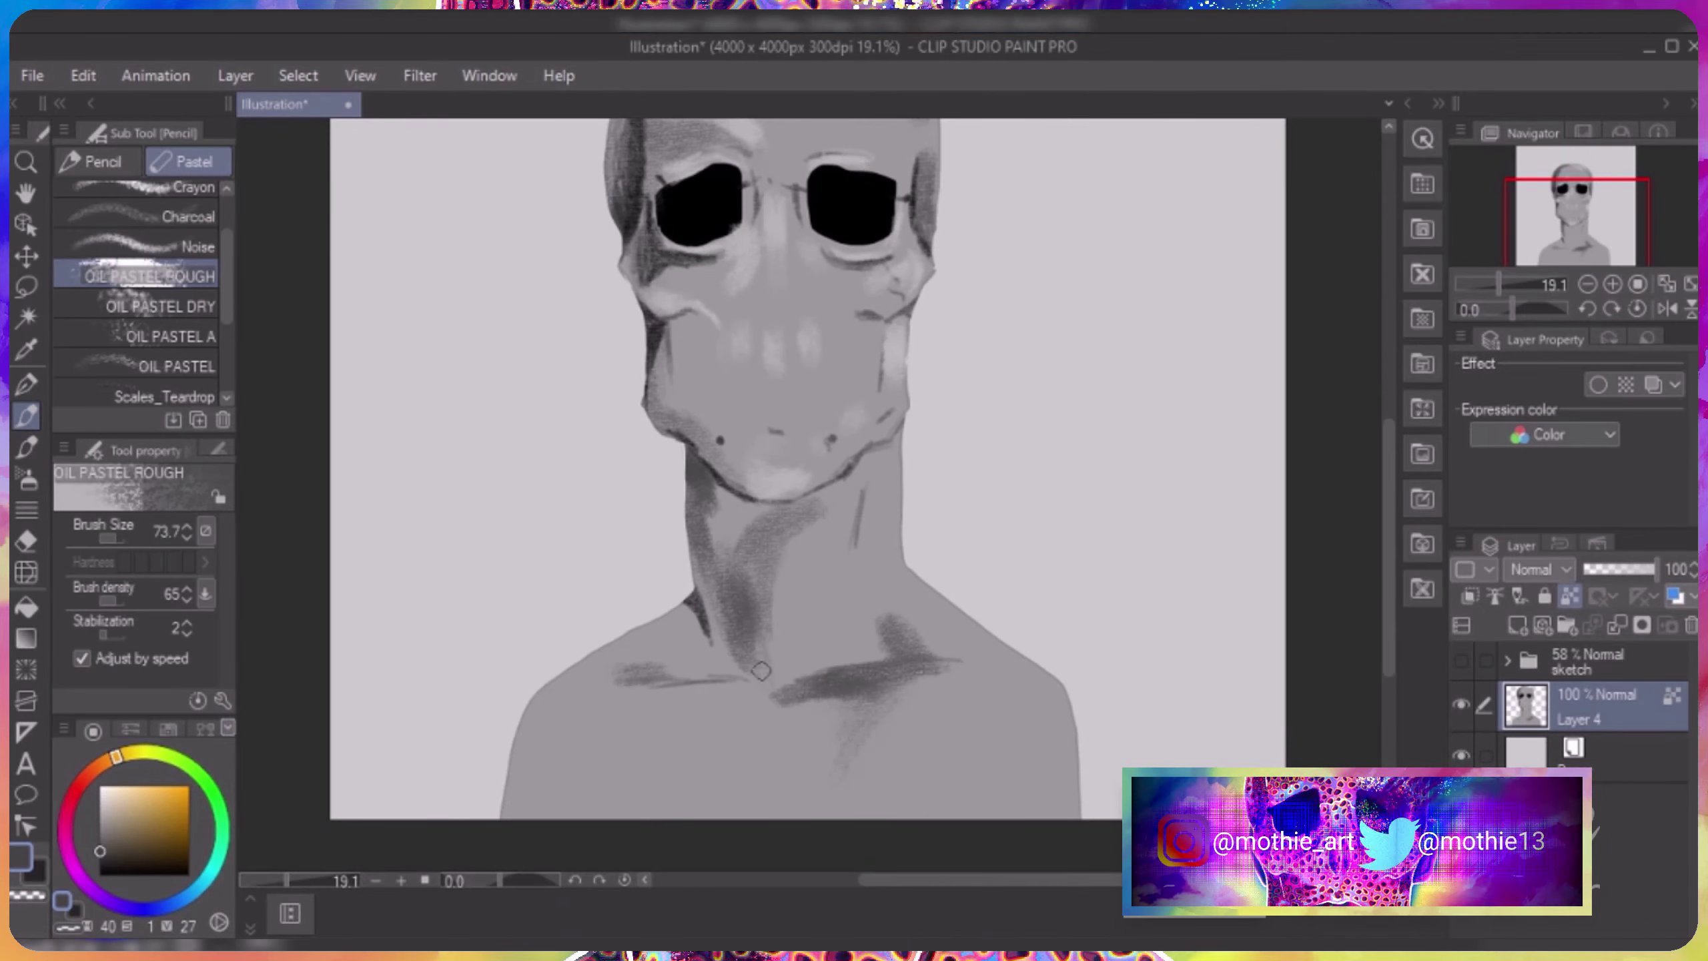
pyautogui.moveTo(880, 807)
pyautogui.mouseDown()
pyautogui.moveTo(851, 713)
pyautogui.moveTo(818, 797)
pyautogui.moveTo(783, 693)
pyautogui.mouseUp()
# Cover the left shoulder and chest with dark grey up to the neck and collarbone.
pyautogui.click(26, 286)
pyautogui.moveTo(666, 559)
pyautogui.mouseDown()
pyautogui.moveTo(823, 736)
pyautogui.moveTo(662, 553)
pyautogui.mouseUp()
pyautogui.press('g')
pyautogui.click(721, 662)
pyautogui.hotkey('ctrl', 'z')
pyautogui.press('p')
pyautogui.moveTo(646, 656)
pyautogui.mouseDown()
pyautogui.moveTo(538, 788)
pyautogui.moveTo(800, 738)
pyautogui.moveTo(759, 797)
pyautogui.moveTo(599, 729)
pyautogui.moveTo(793, 732)
pyautogui.moveTo(537, 774)
pyautogui.mouseUp()
pyautogui.click(406, 852)
pyautogui.press('p')
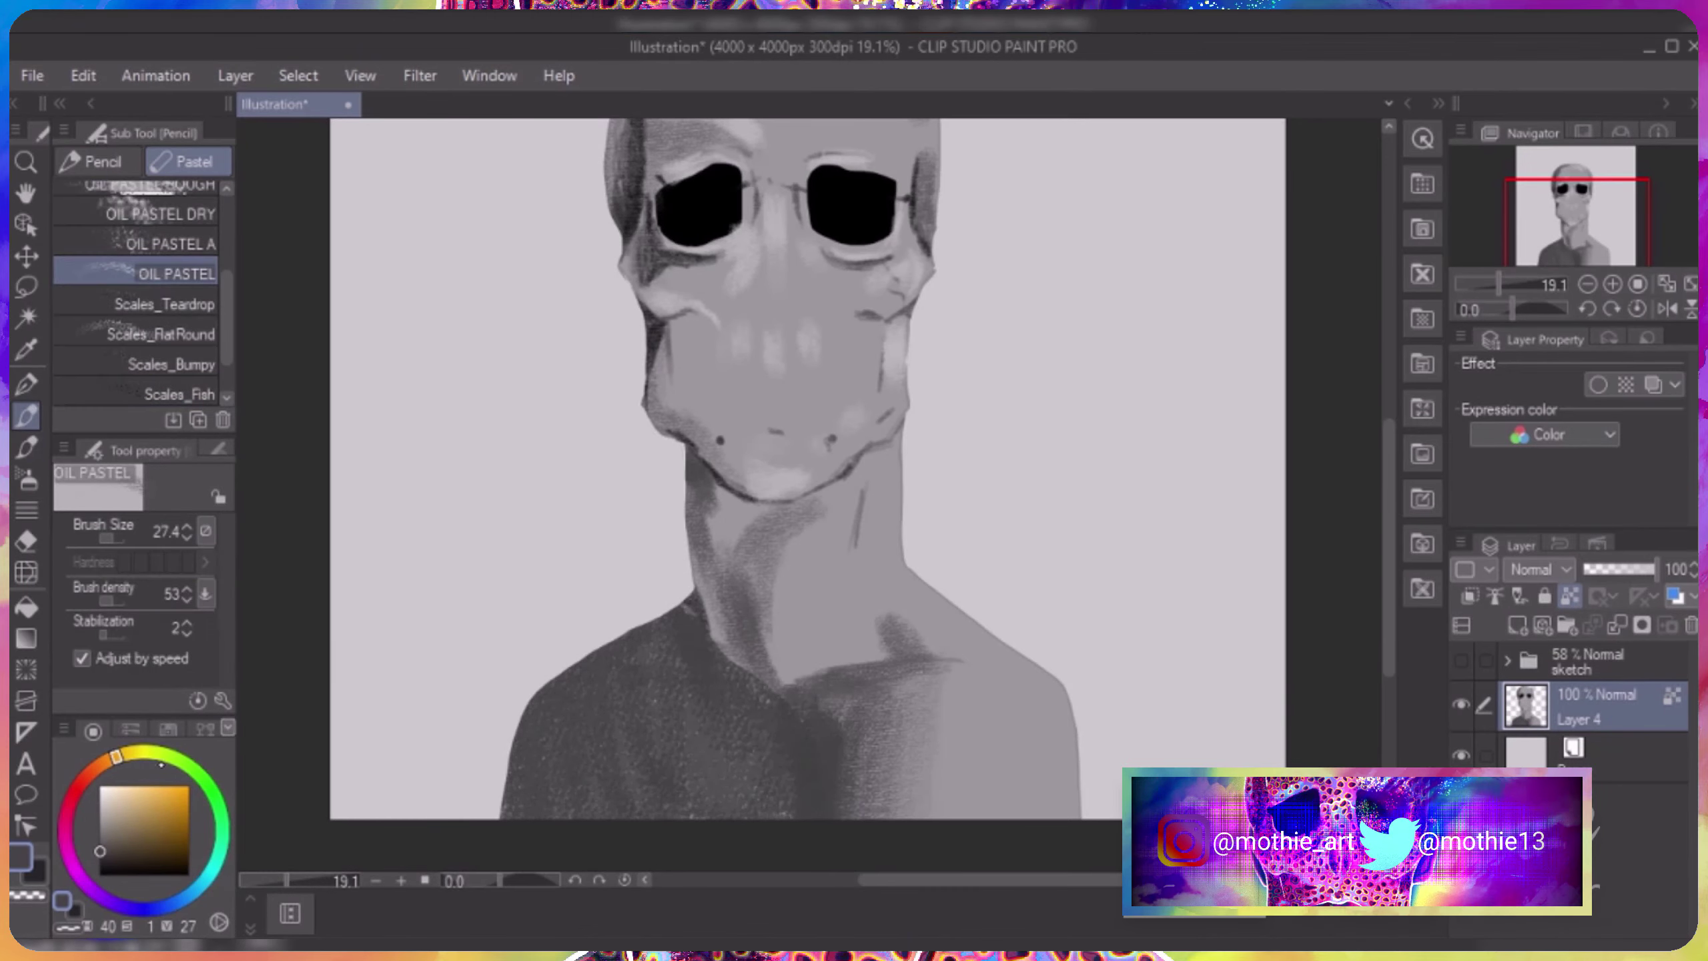
# Darken the hollow above the right collarbone and the centre of the chest.
pyautogui.moveTo(894, 617)
pyautogui.mouseDown()
pyautogui.moveTo(898, 656)
pyautogui.moveTo(787, 714)
pyautogui.moveTo(909, 679)
pyautogui.mouseUp()
pyautogui.press('p')
pyautogui.moveTo(766, 720); pyautogui.dragTo(692, 801)
# Highlight the right collarbone, the right neck tendon and the right shoulder in light grey.
pyautogui.moveTo(740, 693)
pyautogui.mouseDown()
pyautogui.moveTo(737, 594)
pyautogui.moveTo(723, 676)
pyautogui.moveTo(874, 666)
pyautogui.mouseUp()
pyautogui.press('p')
pyautogui.moveTo(853, 486); pyautogui.dragTo(844, 568)
pyautogui.press('p')
pyautogui.moveTo(921, 528); pyautogui.dragTo(887, 598)
pyautogui.moveTo(1048, 642); pyautogui.dragTo(1022, 740)
pyautogui.moveTo(1009, 673); pyautogui.dragTo(975, 794)
# Add mid-grey tones beneath the chin and along the left collarbone, and a lighter edge on the left shoulder.
pyautogui.keyDown('alt'); pyautogui.click(707, 490); pyautogui.keyUp('alt')
pyautogui.moveTo(712, 497); pyautogui.dragTo(766, 514)
pyautogui.moveTo(737, 700); pyautogui.dragTo(592, 669)
pyautogui.keyDown('alt'); pyautogui.click(465, 736); pyautogui.keyUp('alt')
pyautogui.moveTo(514, 730); pyautogui.dragTo(528, 817)
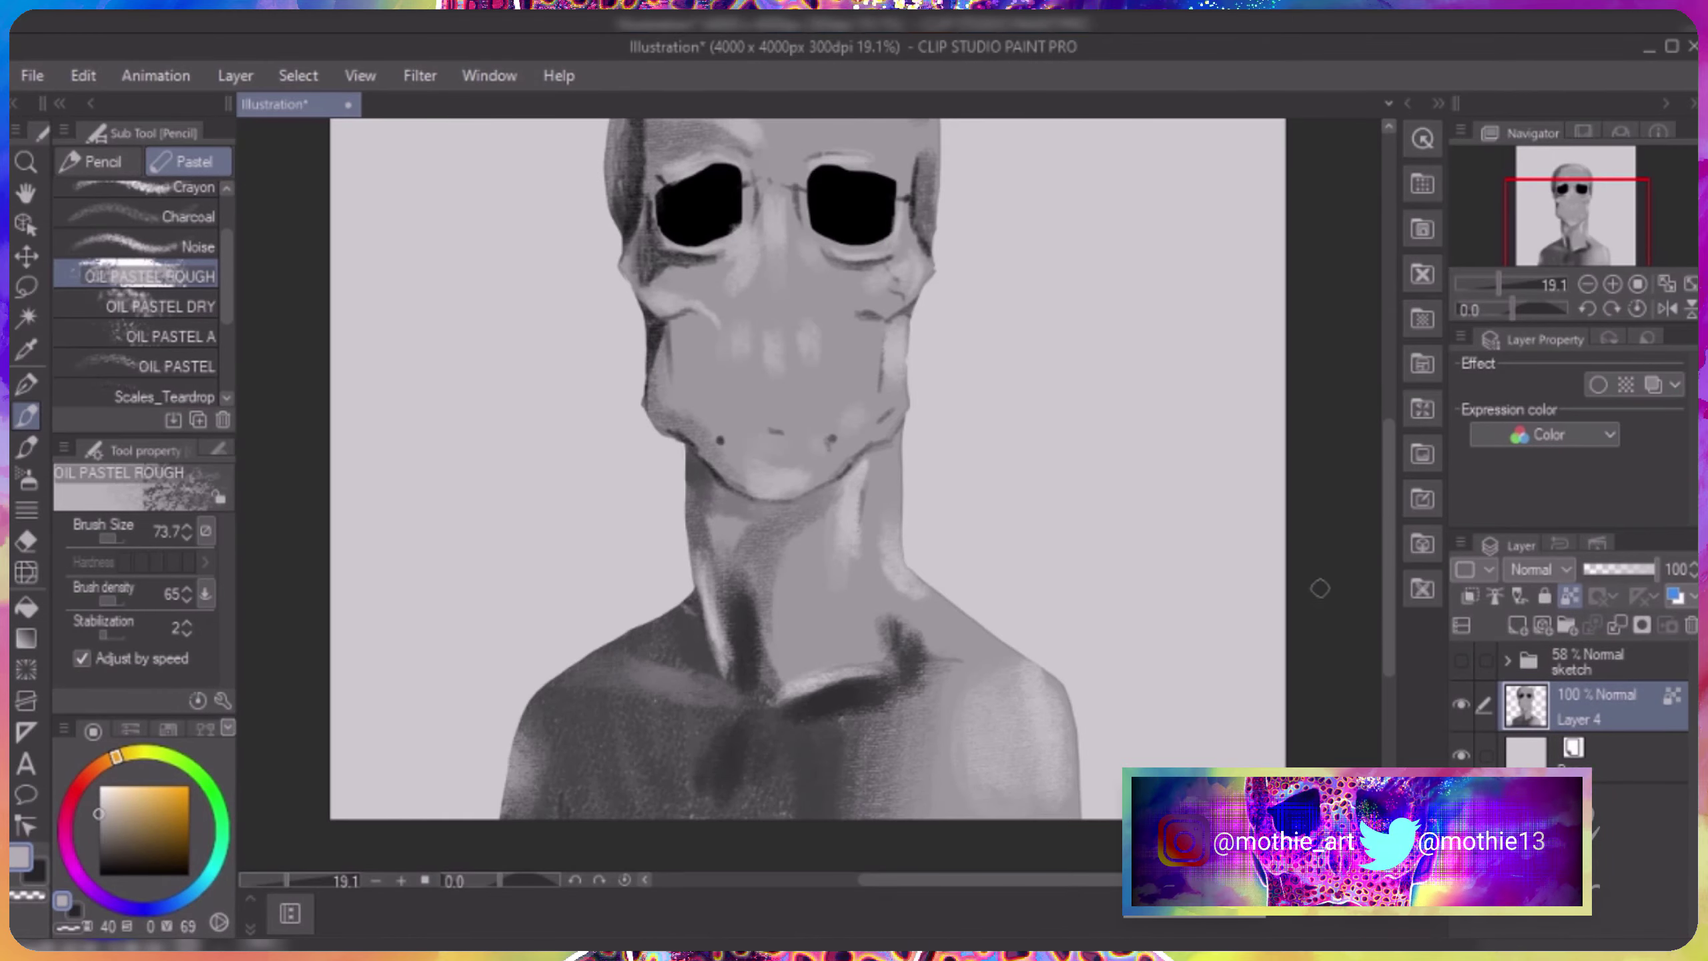
# Blend sampled mid-grey over the left cheek, the base of the neck and the upper chest.
pyautogui.scroll(3, 1385, 581)
pyautogui.keyDown('alt'); pyautogui.click(794, 781); pyautogui.keyUp('alt')
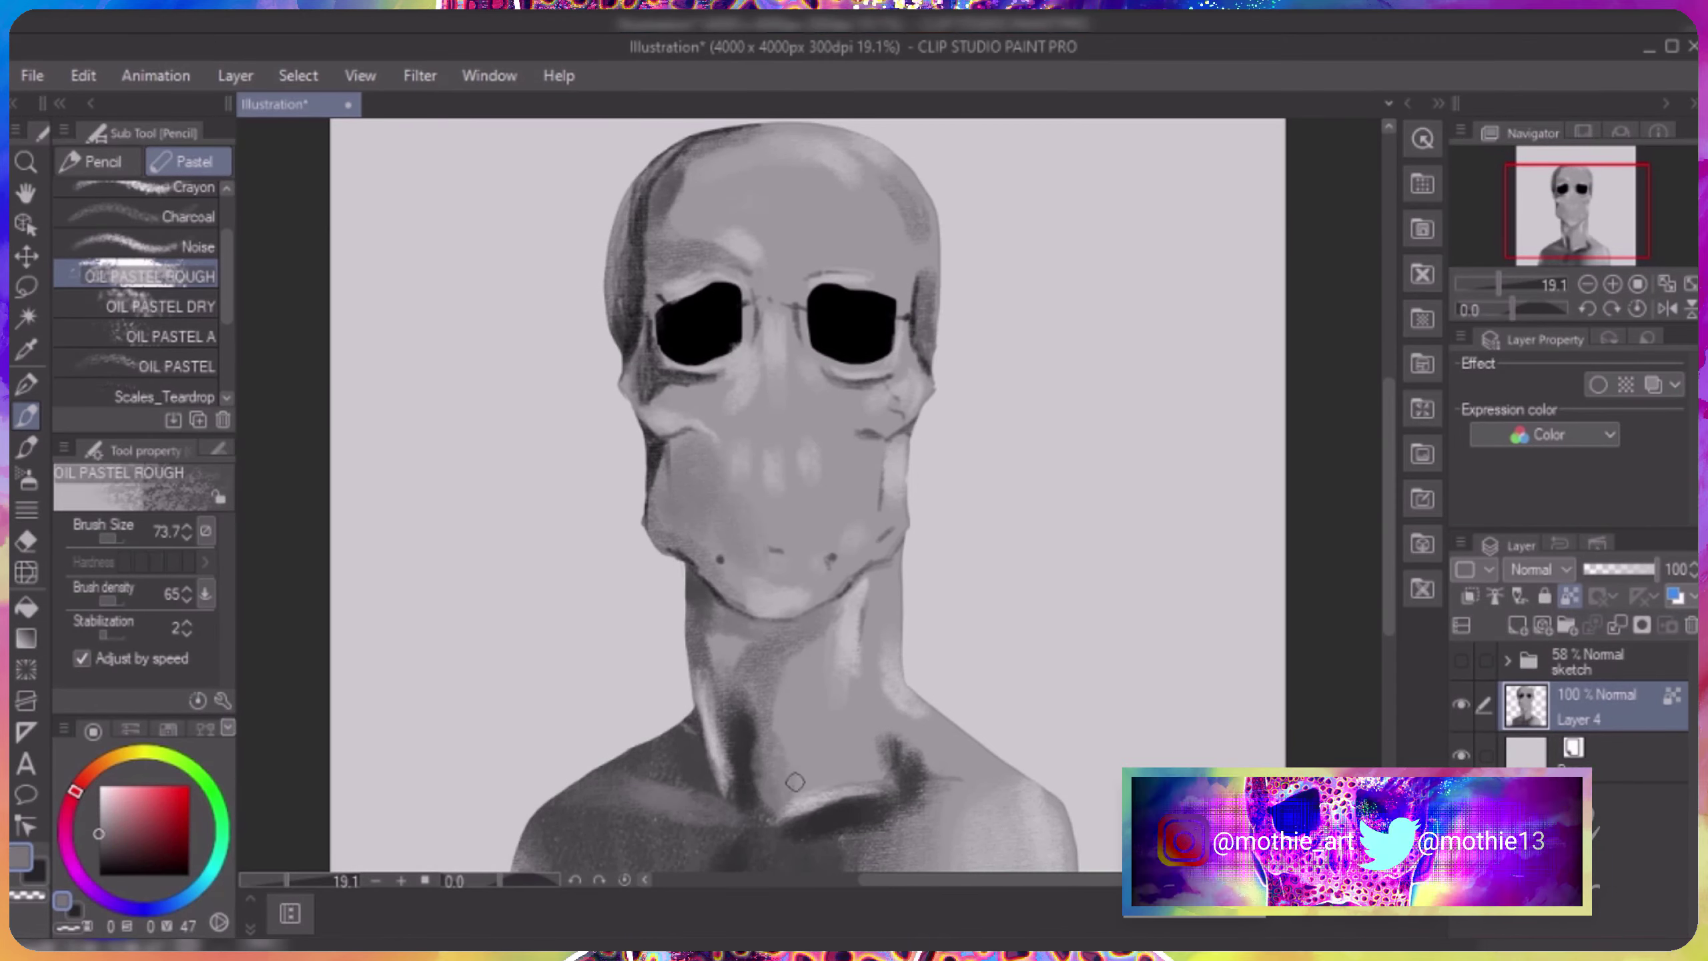
pyautogui.scroll(-3, 794, 782)
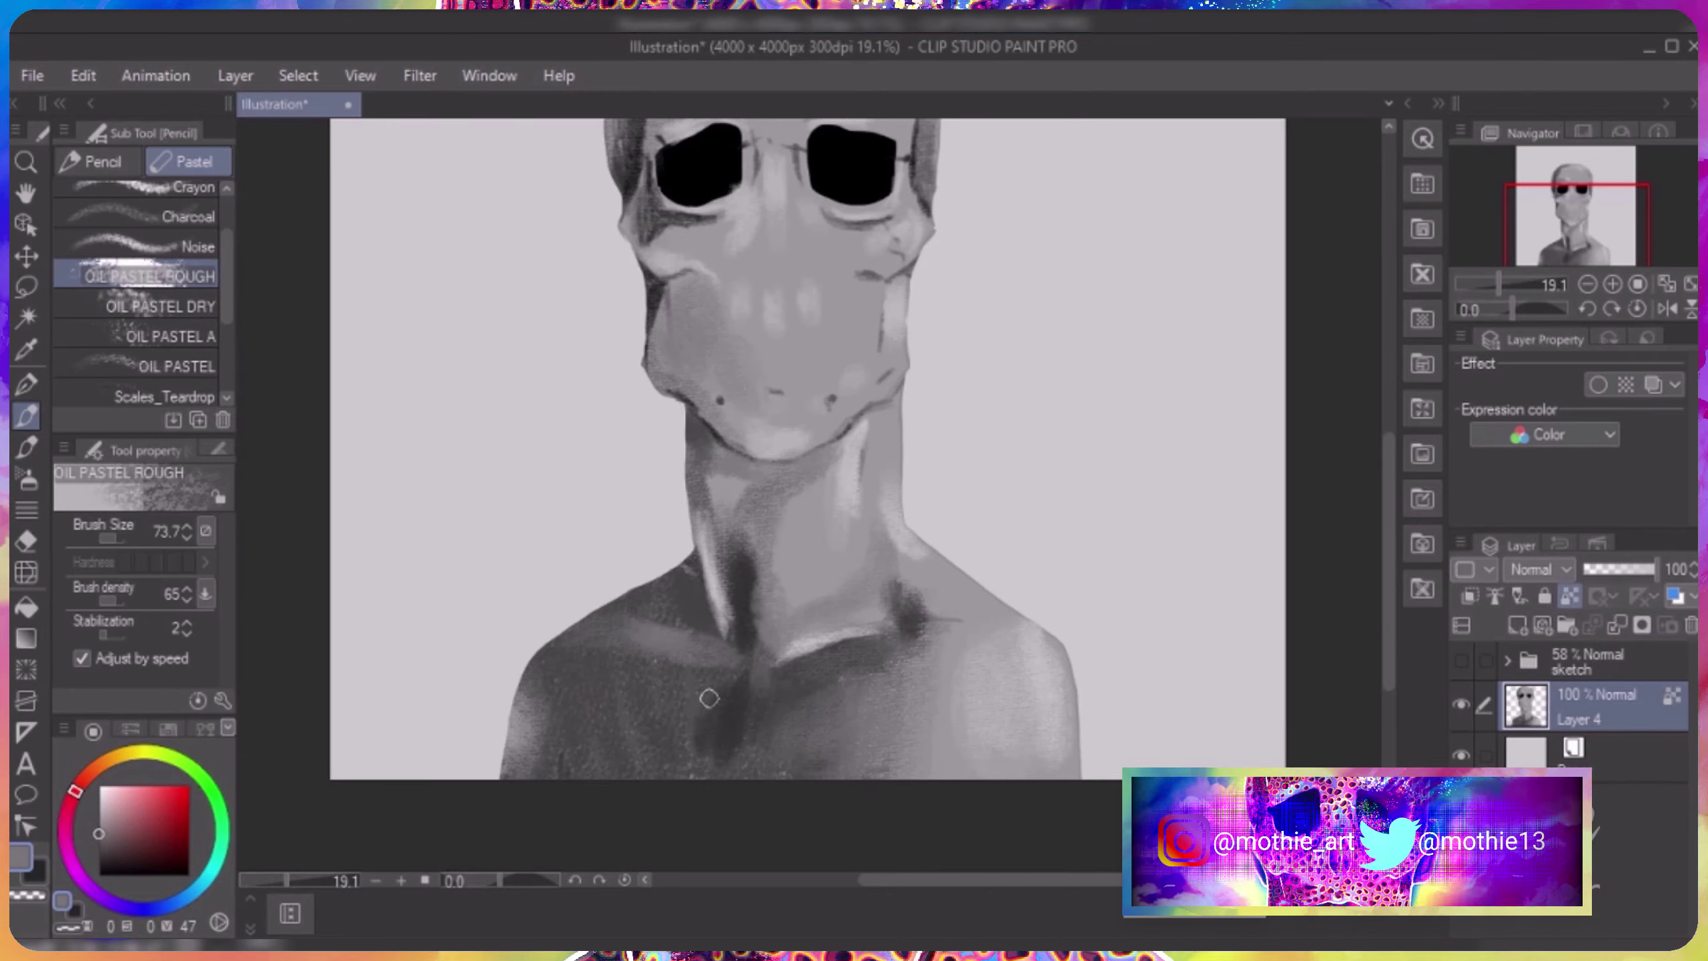
pyautogui.scroll(2, 706, 733)
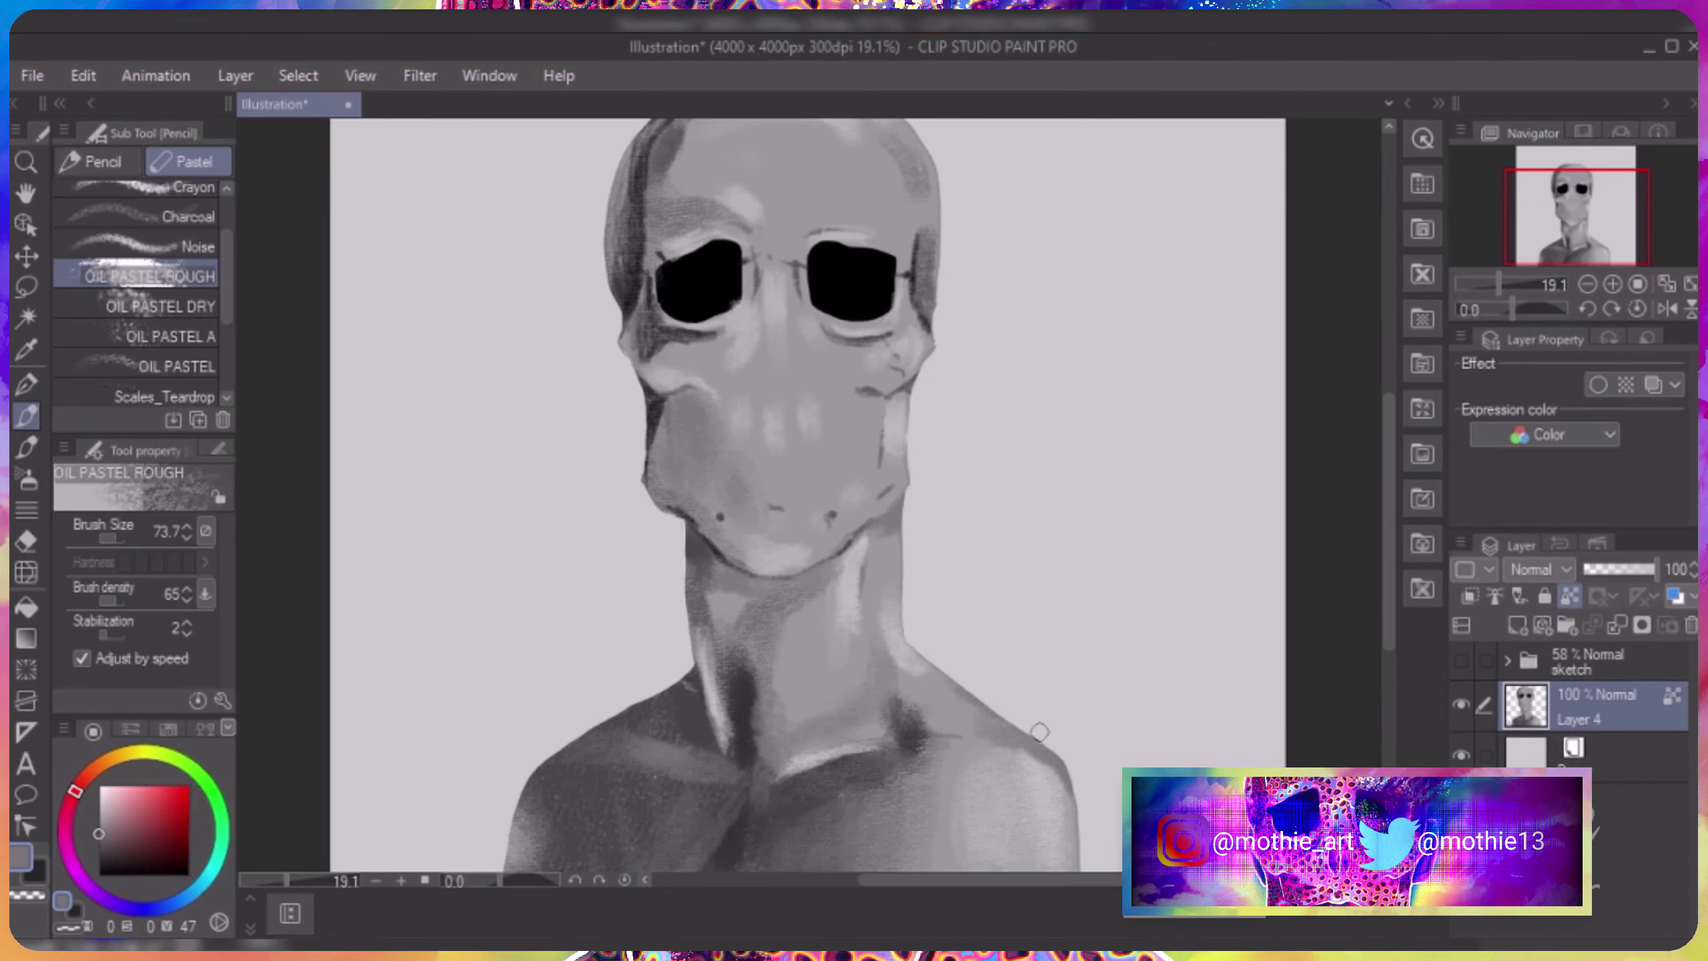
# Darken the hollow below the right cheekbone and add soft dark grey texture inside both eye sockets.
pyautogui.keyDown('alt'); pyautogui.click(662, 411); pyautogui.keyUp('alt')
pyautogui.moveTo(894, 430); pyautogui.dragTo(909, 378)
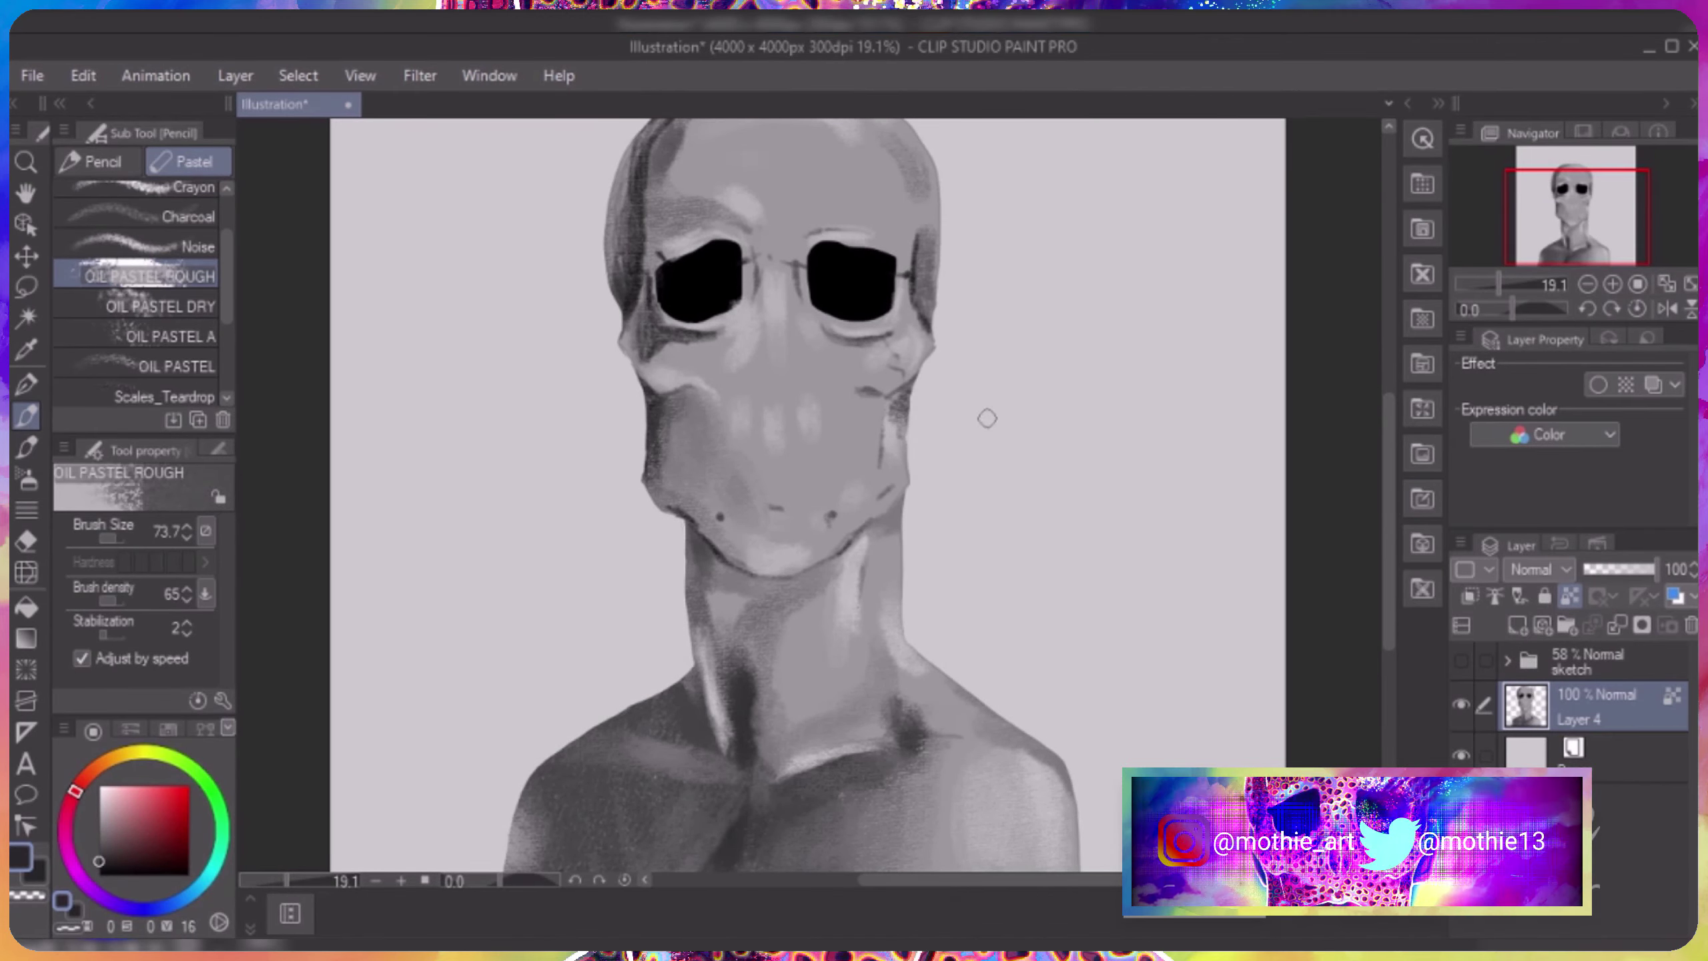
pyautogui.moveTo(703, 289); pyautogui.dragTo(740, 306)
pyautogui.moveTo(834, 272); pyautogui.dragTo(871, 300)
# Add light grey OIL PASTEL highlights along the skull's left edge and the left jawbone.
pyautogui.scroll(-1, 738, 351)
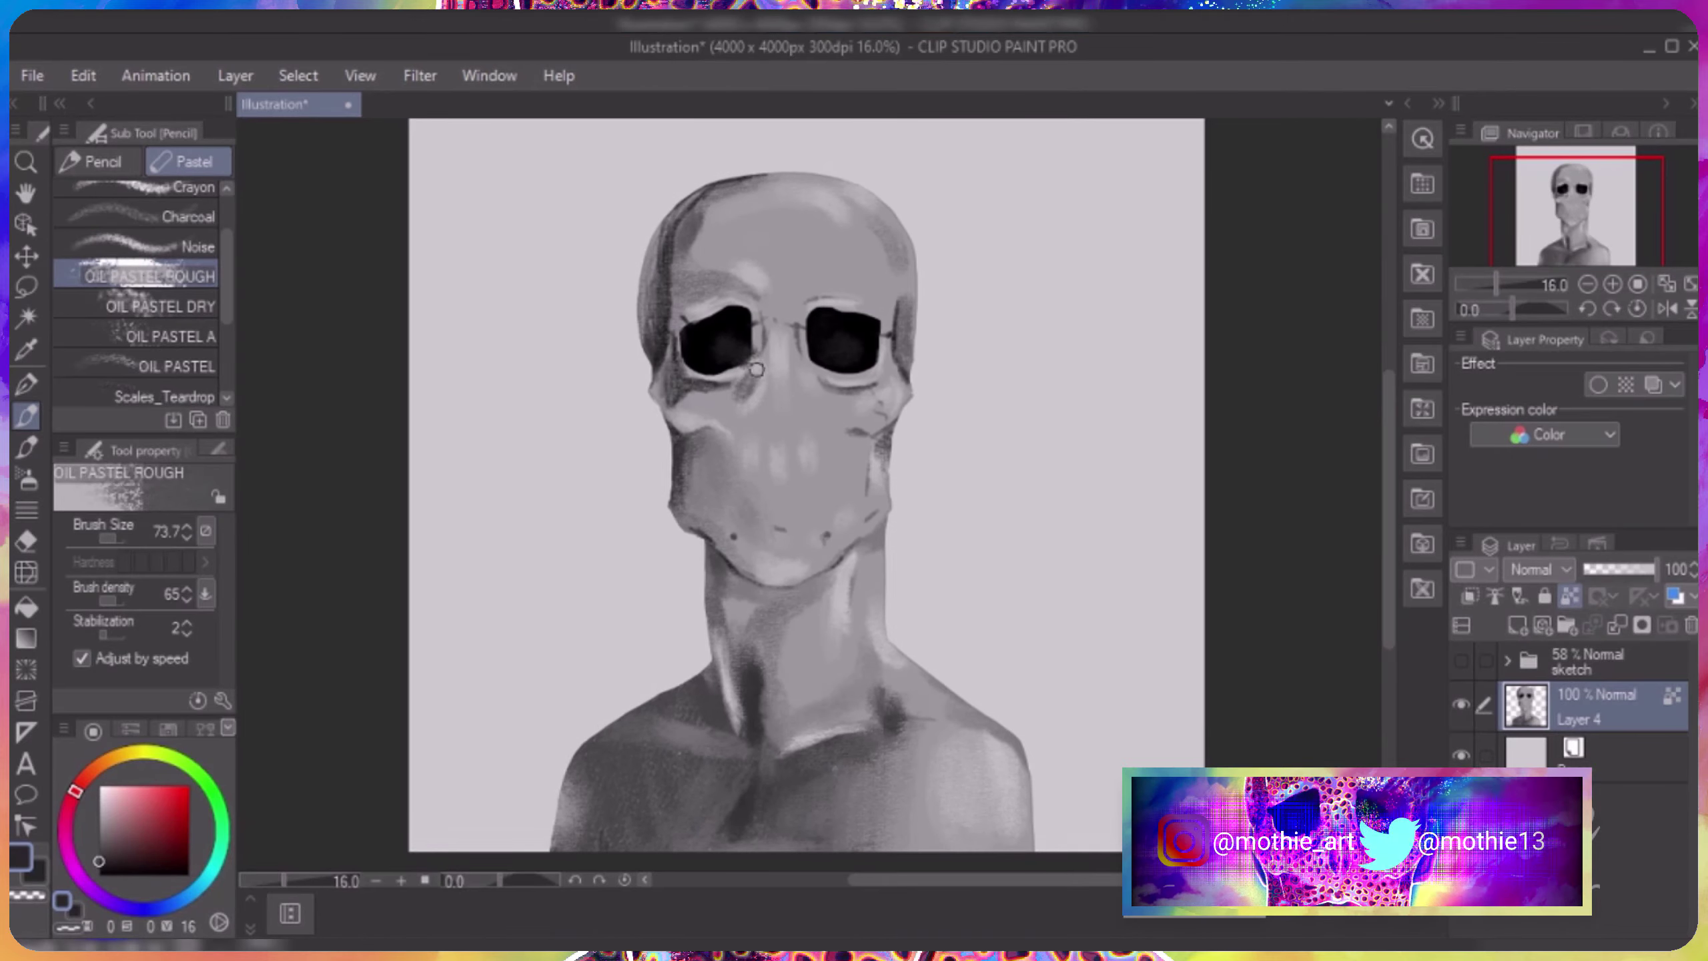
pyautogui.click(177, 365)
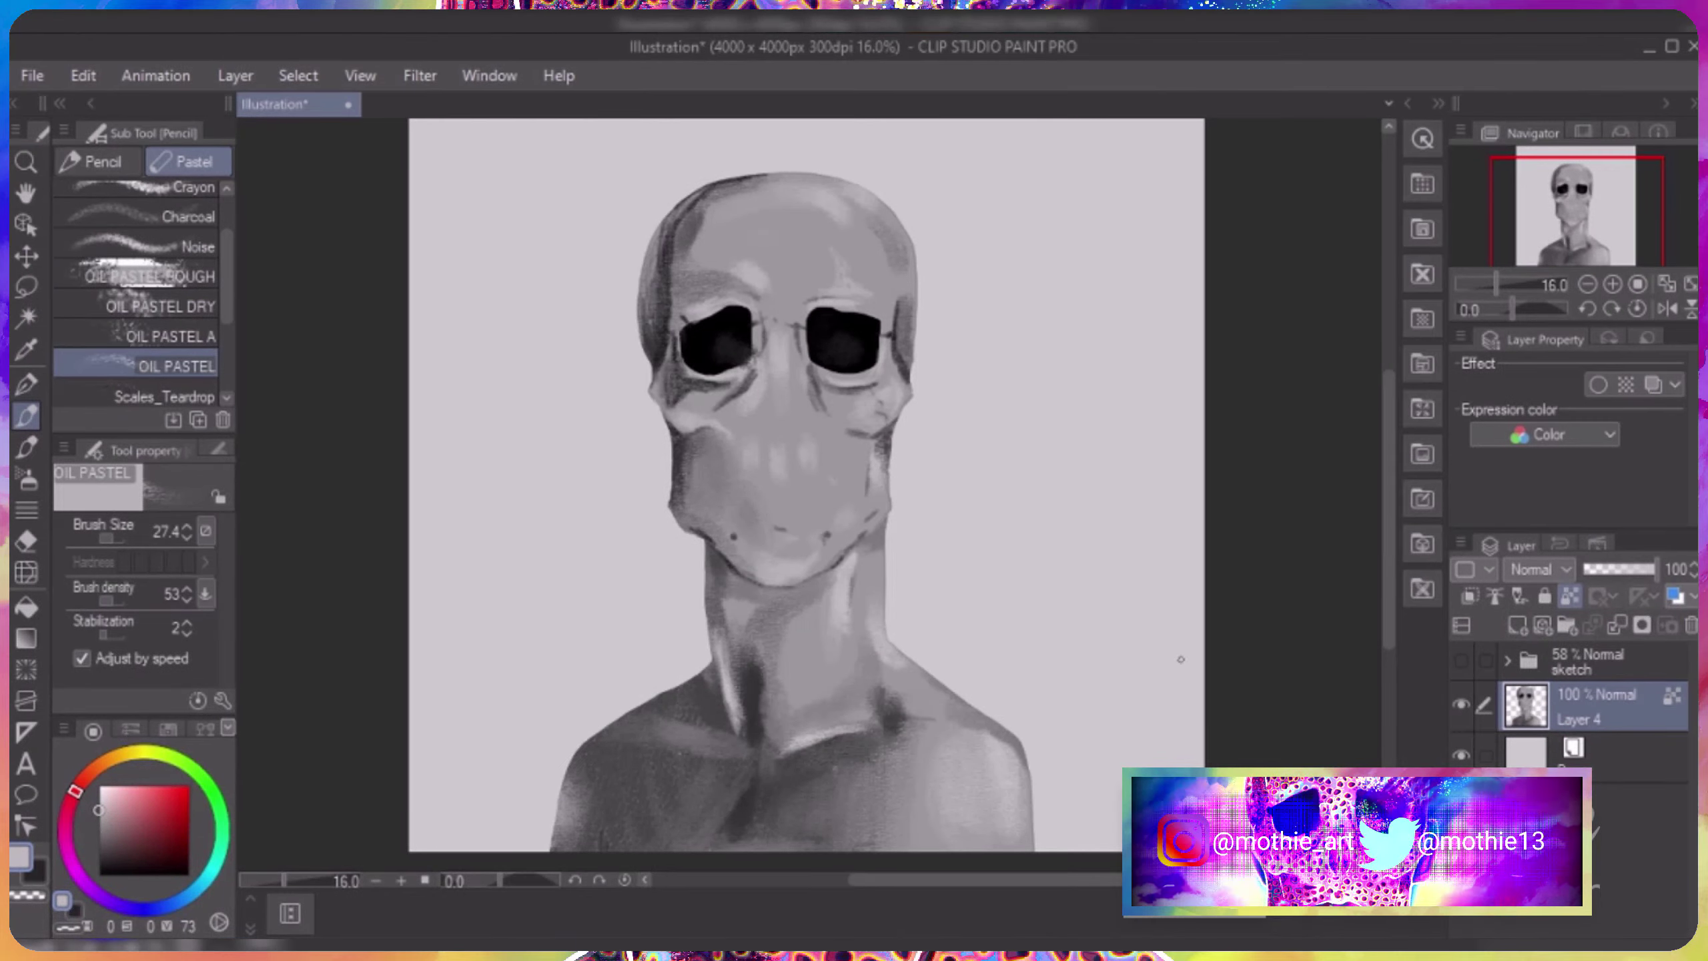
pyautogui.moveTo(654, 346); pyautogui.dragTo(646, 259)
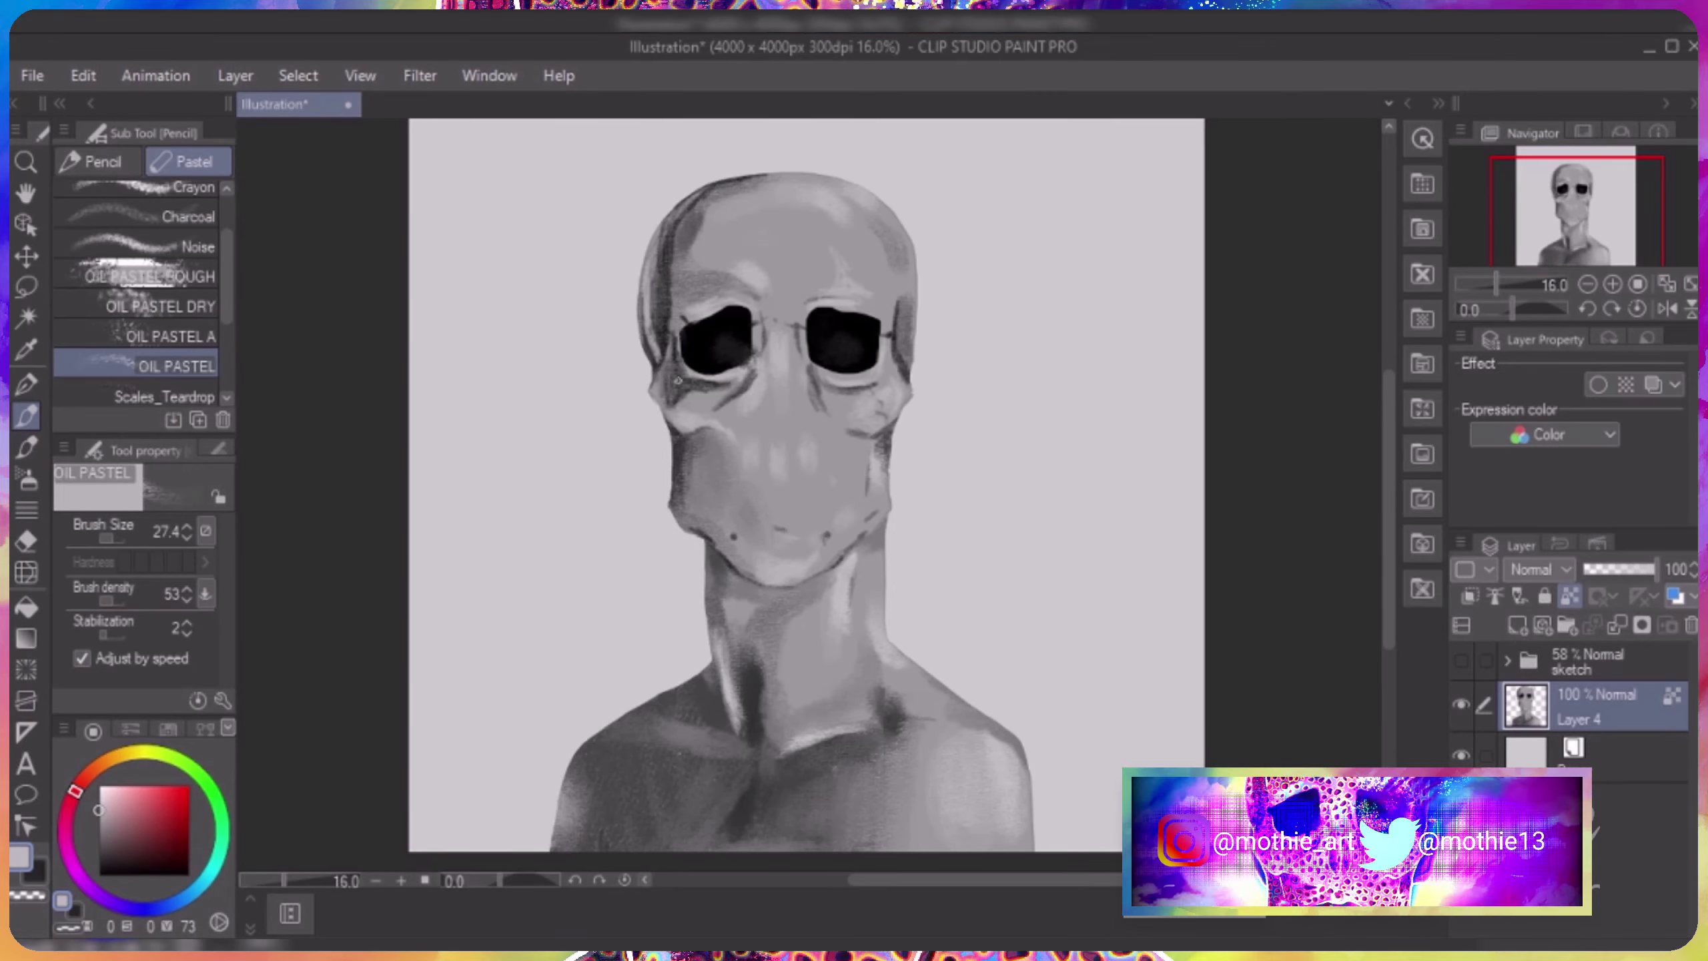
pyautogui.moveTo(693, 501); pyautogui.dragTo(690, 459)
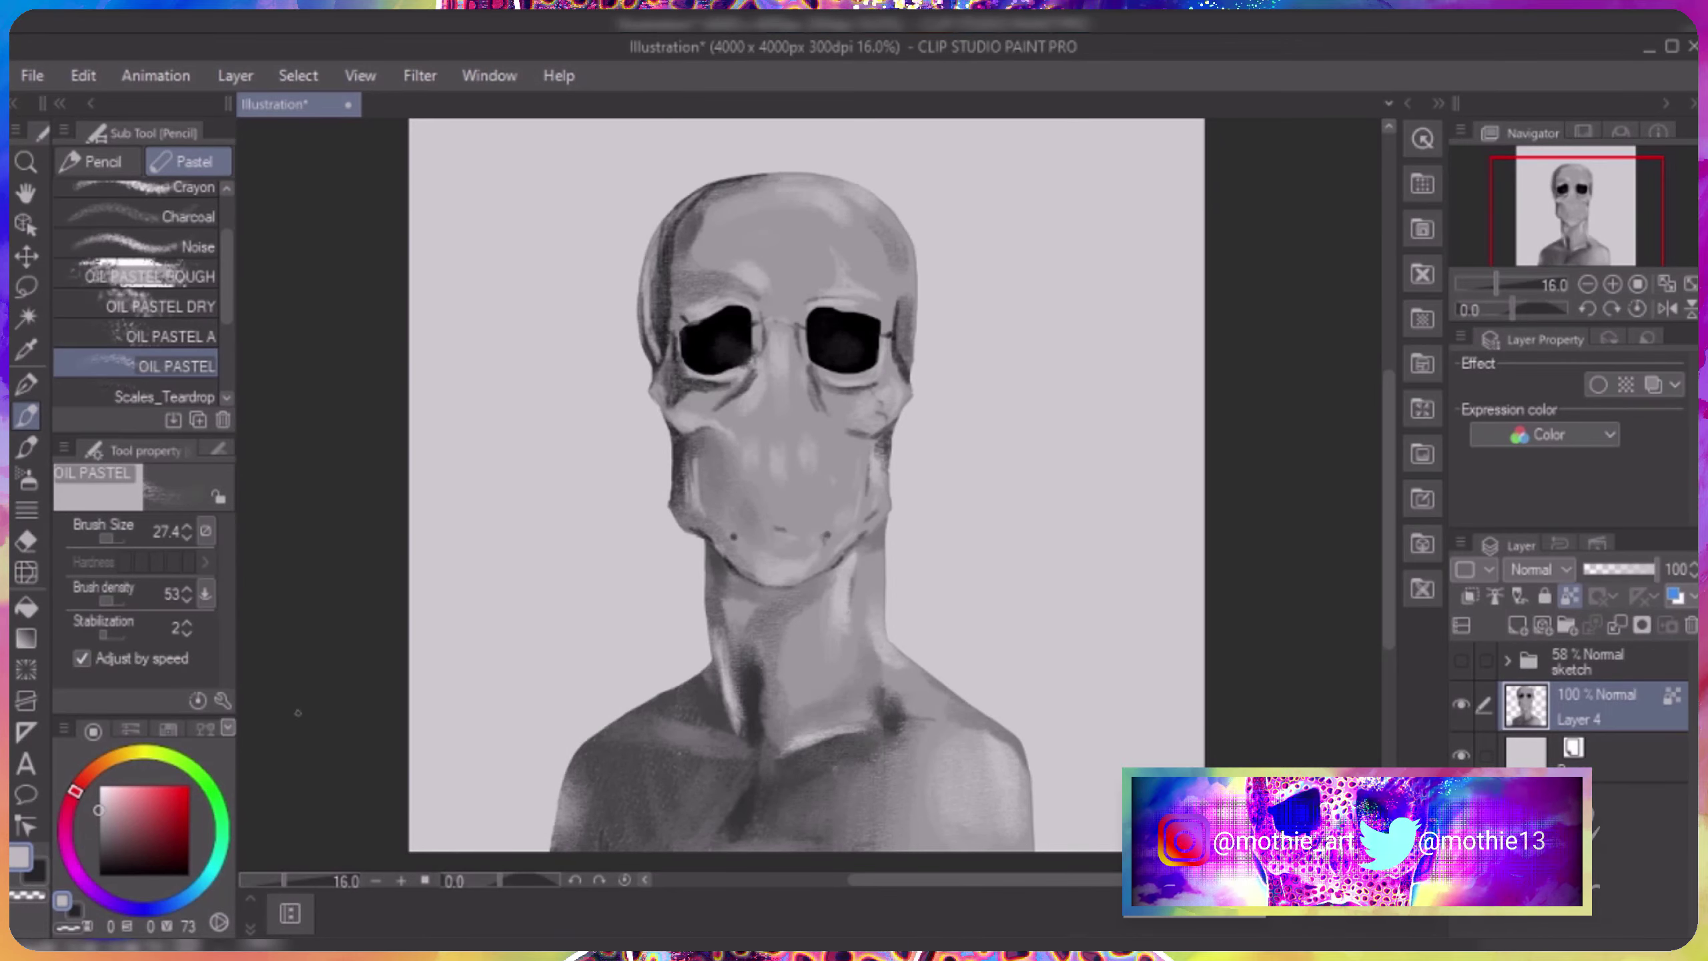
# Shade the underside of the jaw and the side of the neck in dark grey.
pyautogui.keyDown('alt'); pyautogui.click(755, 180); pyautogui.keyUp('alt')
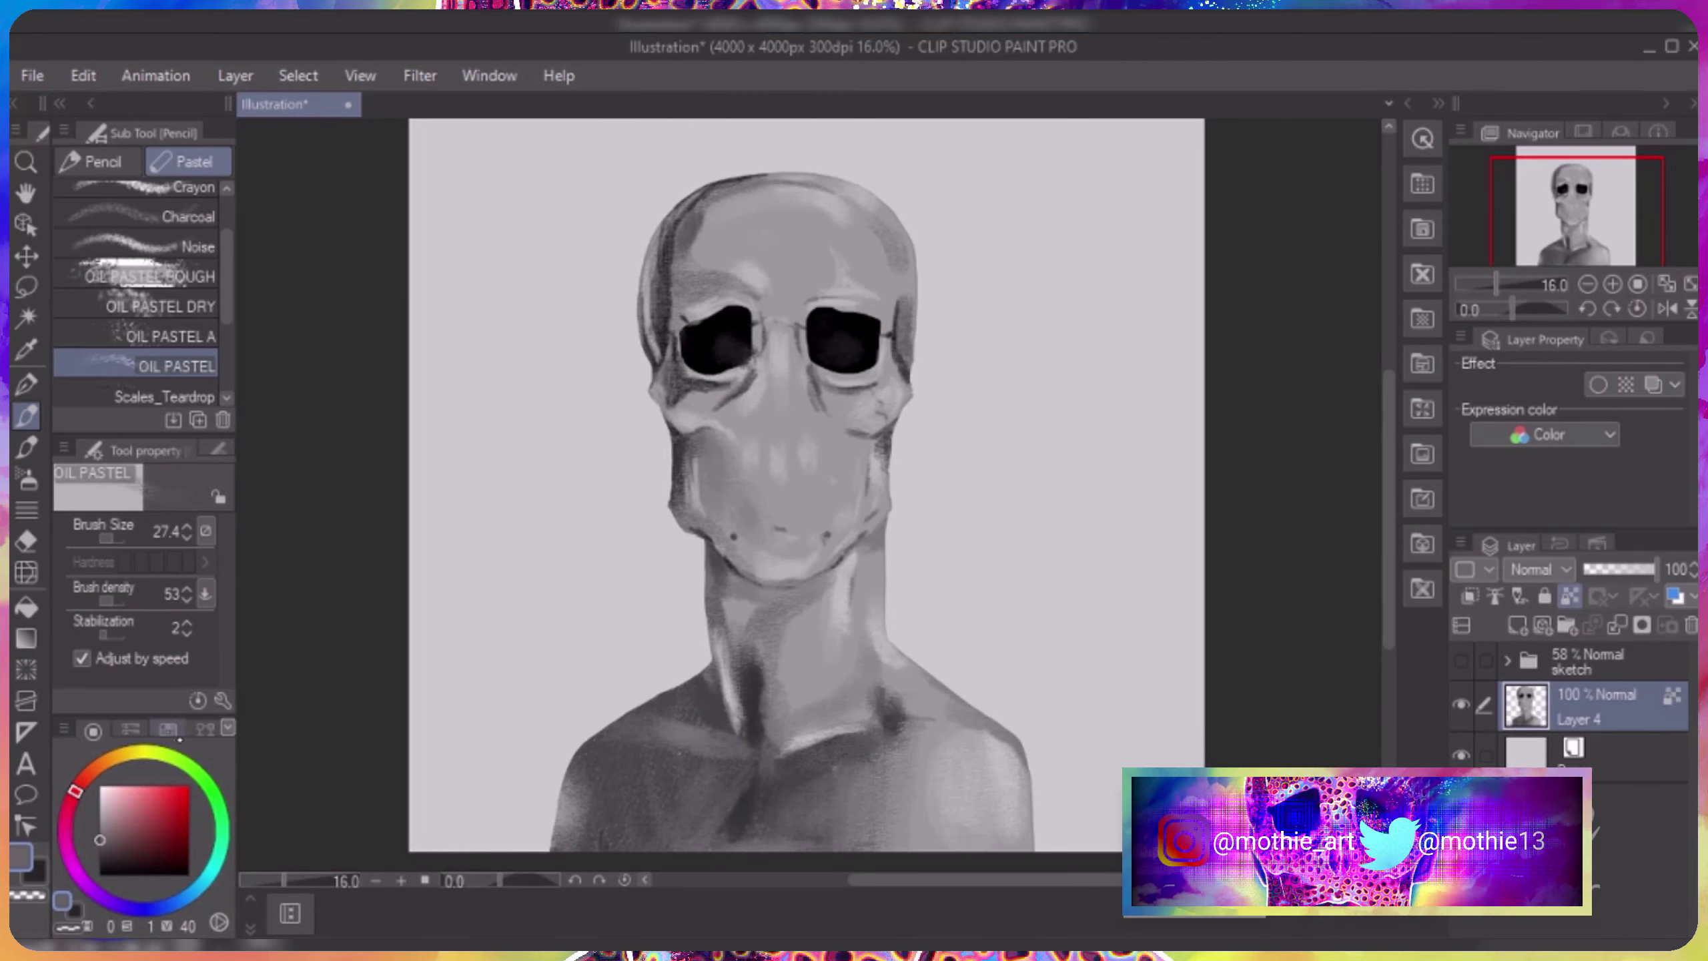
pyautogui.click(99, 856)
pyautogui.moveTo(867, 535)
pyautogui.mouseDown()
pyautogui.moveTo(719, 616)
pyautogui.moveTo(713, 690)
pyautogui.mouseUp()
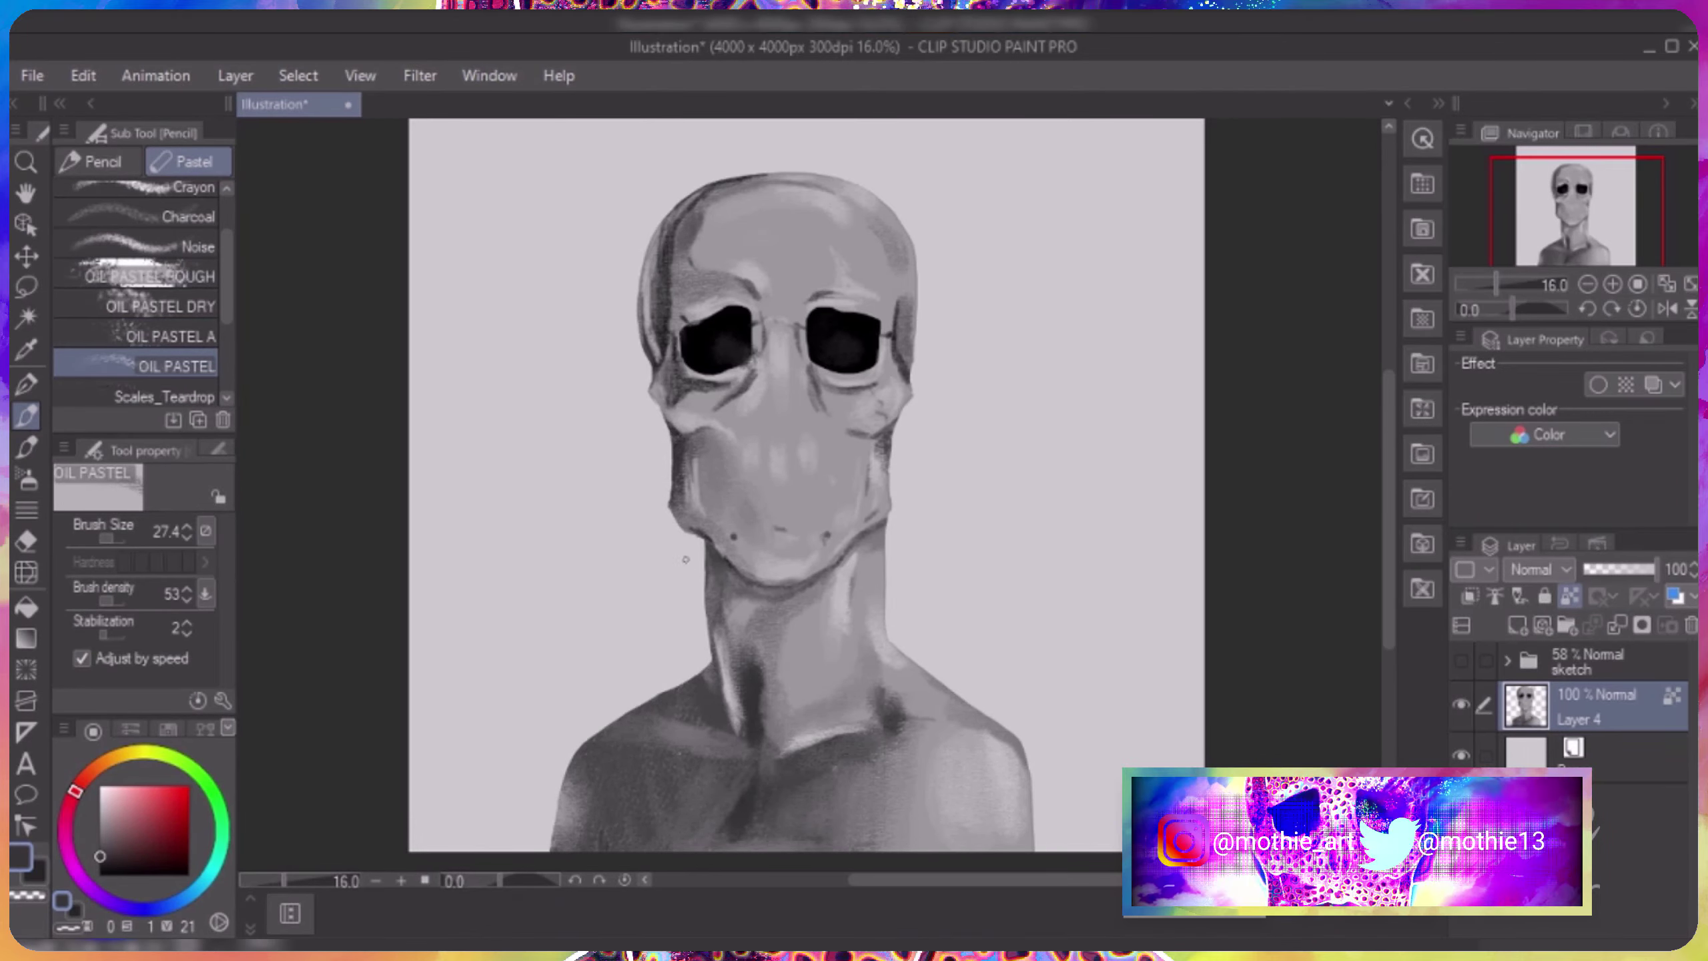
# Paint black shadows down the neck, onto the left shoulder and beneath both collarbones.
pyautogui.press('x')
pyautogui.moveTo(712, 603)
pyautogui.mouseDown()
pyautogui.moveTo(714, 544)
pyautogui.moveTo(707, 616)
pyautogui.moveTo(663, 693)
pyautogui.mouseUp()
pyautogui.moveTo(836, 767); pyautogui.dragTo(887, 767)
pyautogui.moveTo(740, 767); pyautogui.dragTo(681, 768)
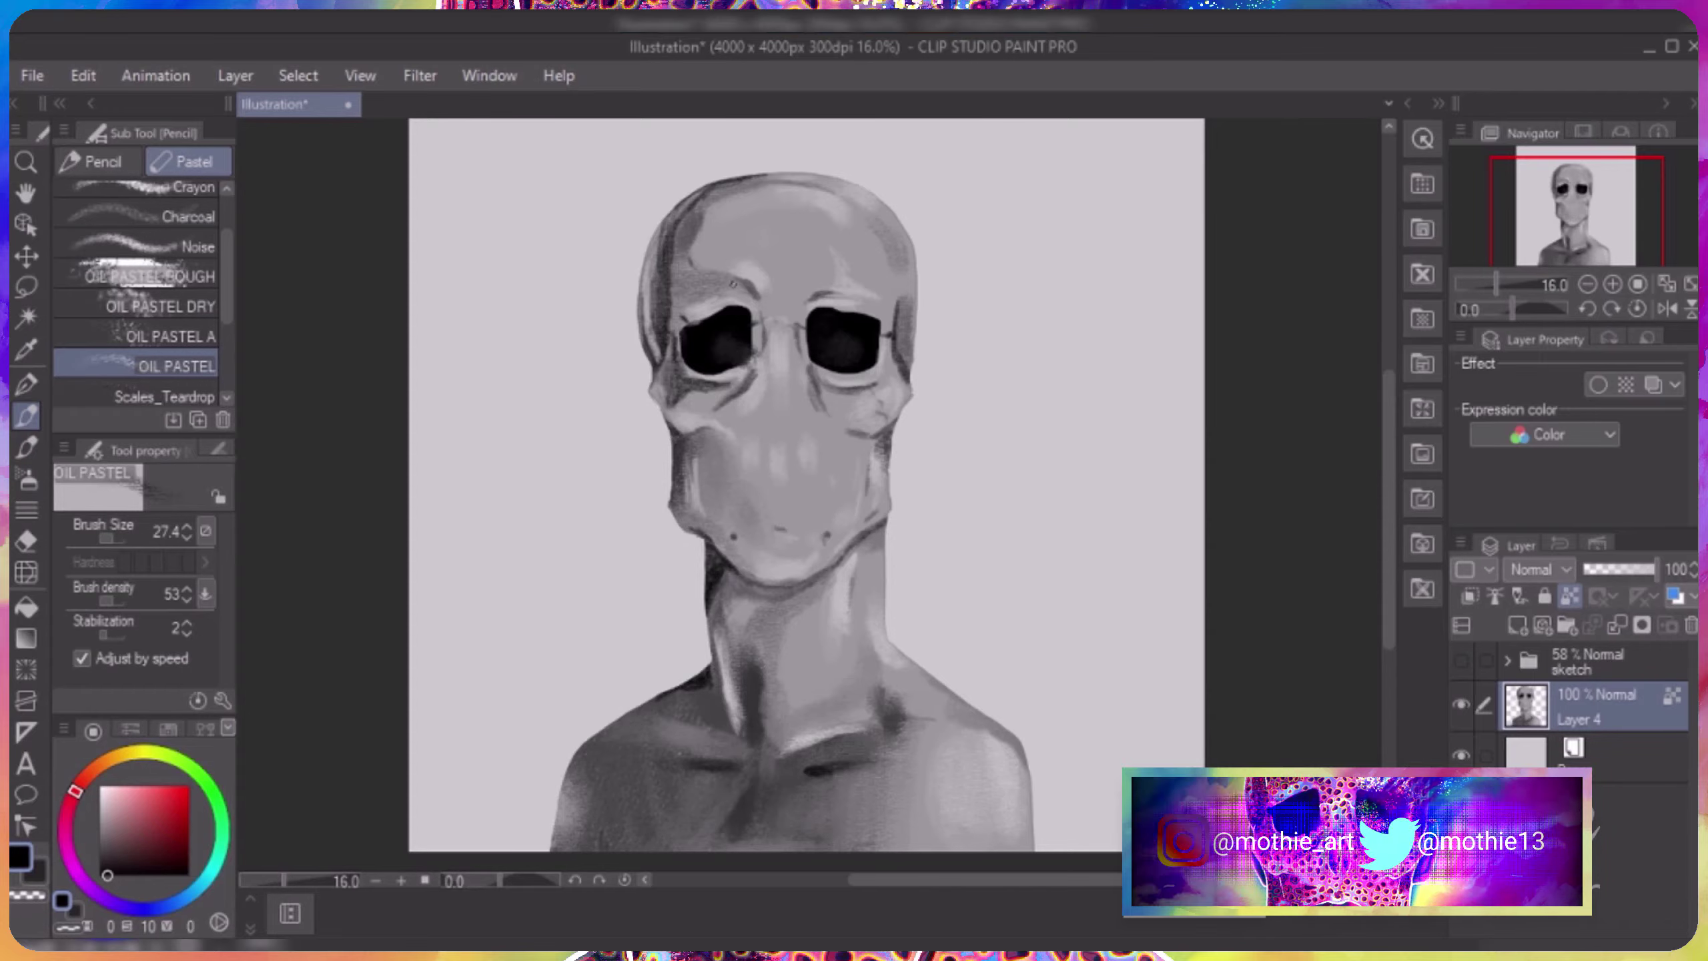
pyautogui.moveTo(880, 538)
pyautogui.mouseDown()
pyautogui.moveTo(855, 635)
pyautogui.moveTo(747, 713)
pyautogui.mouseUp()
# Deepen the left chest, shoulder and temple shadows in black with OIL PASTEL ROUGH.
pyautogui.press('2')
pyautogui.moveTo(620, 774)
pyautogui.mouseDown()
pyautogui.moveTo(610, 820)
pyautogui.moveTo(777, 820)
pyautogui.moveTo(639, 767)
pyautogui.moveTo(605, 707)
pyautogui.mouseUp()
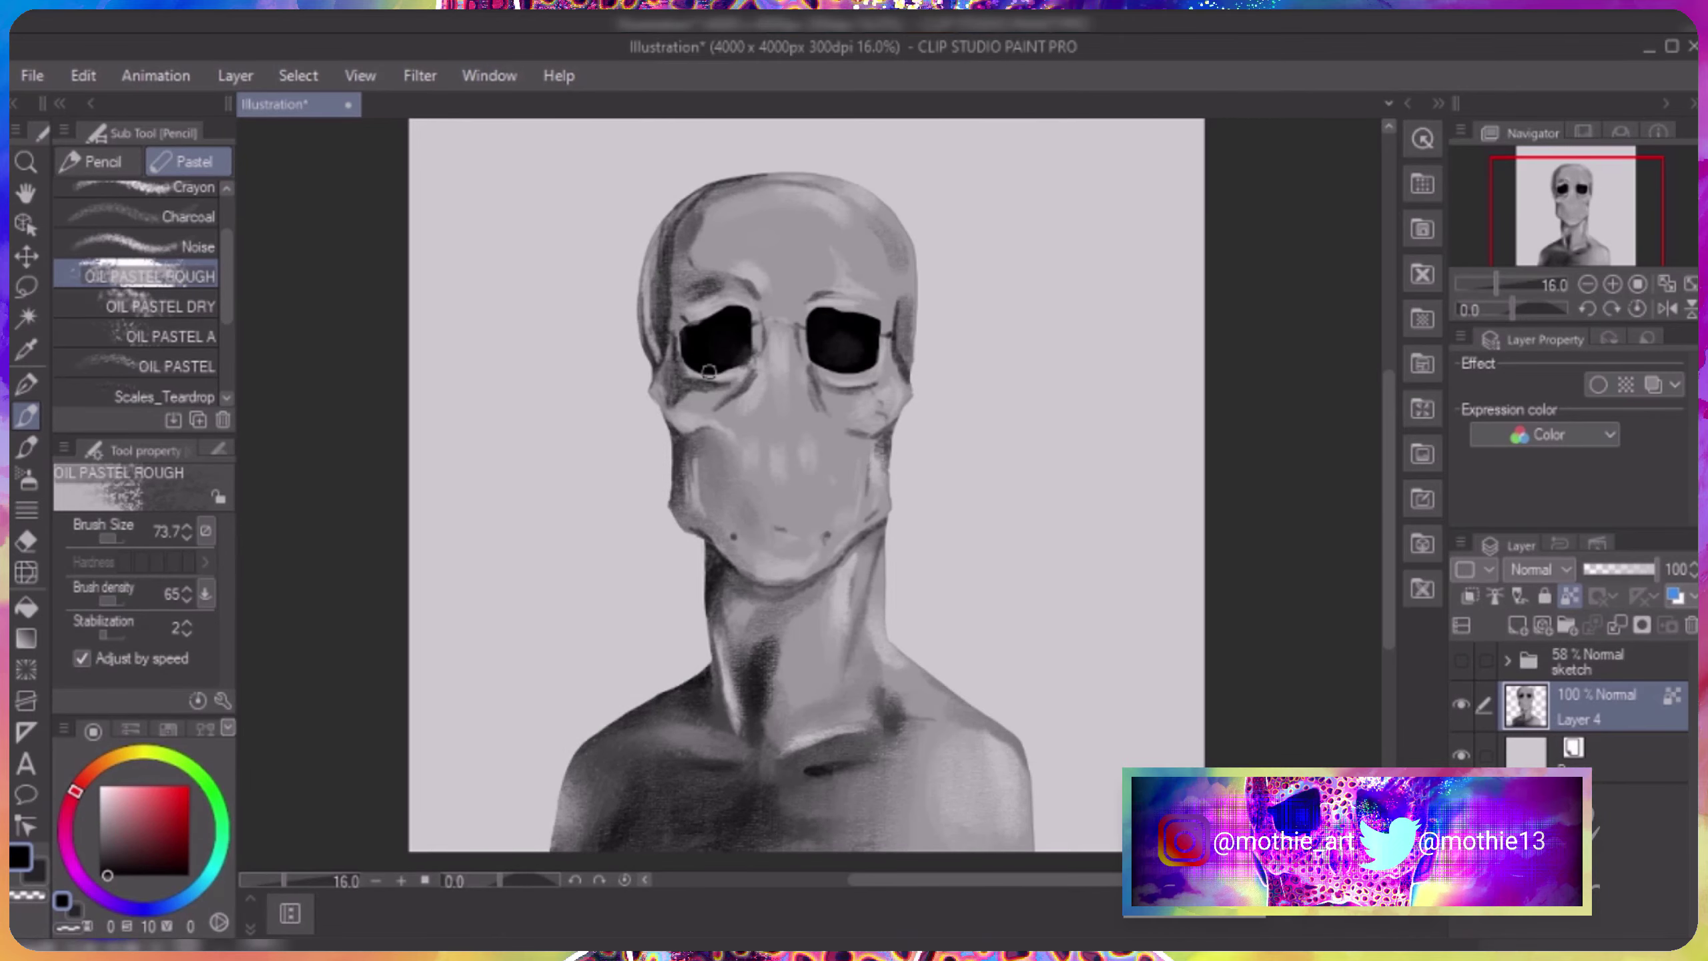
pyautogui.moveTo(666, 252)
pyautogui.mouseDown()
pyautogui.moveTo(706, 195)
pyautogui.moveTo(729, 211)
pyautogui.mouseUp()
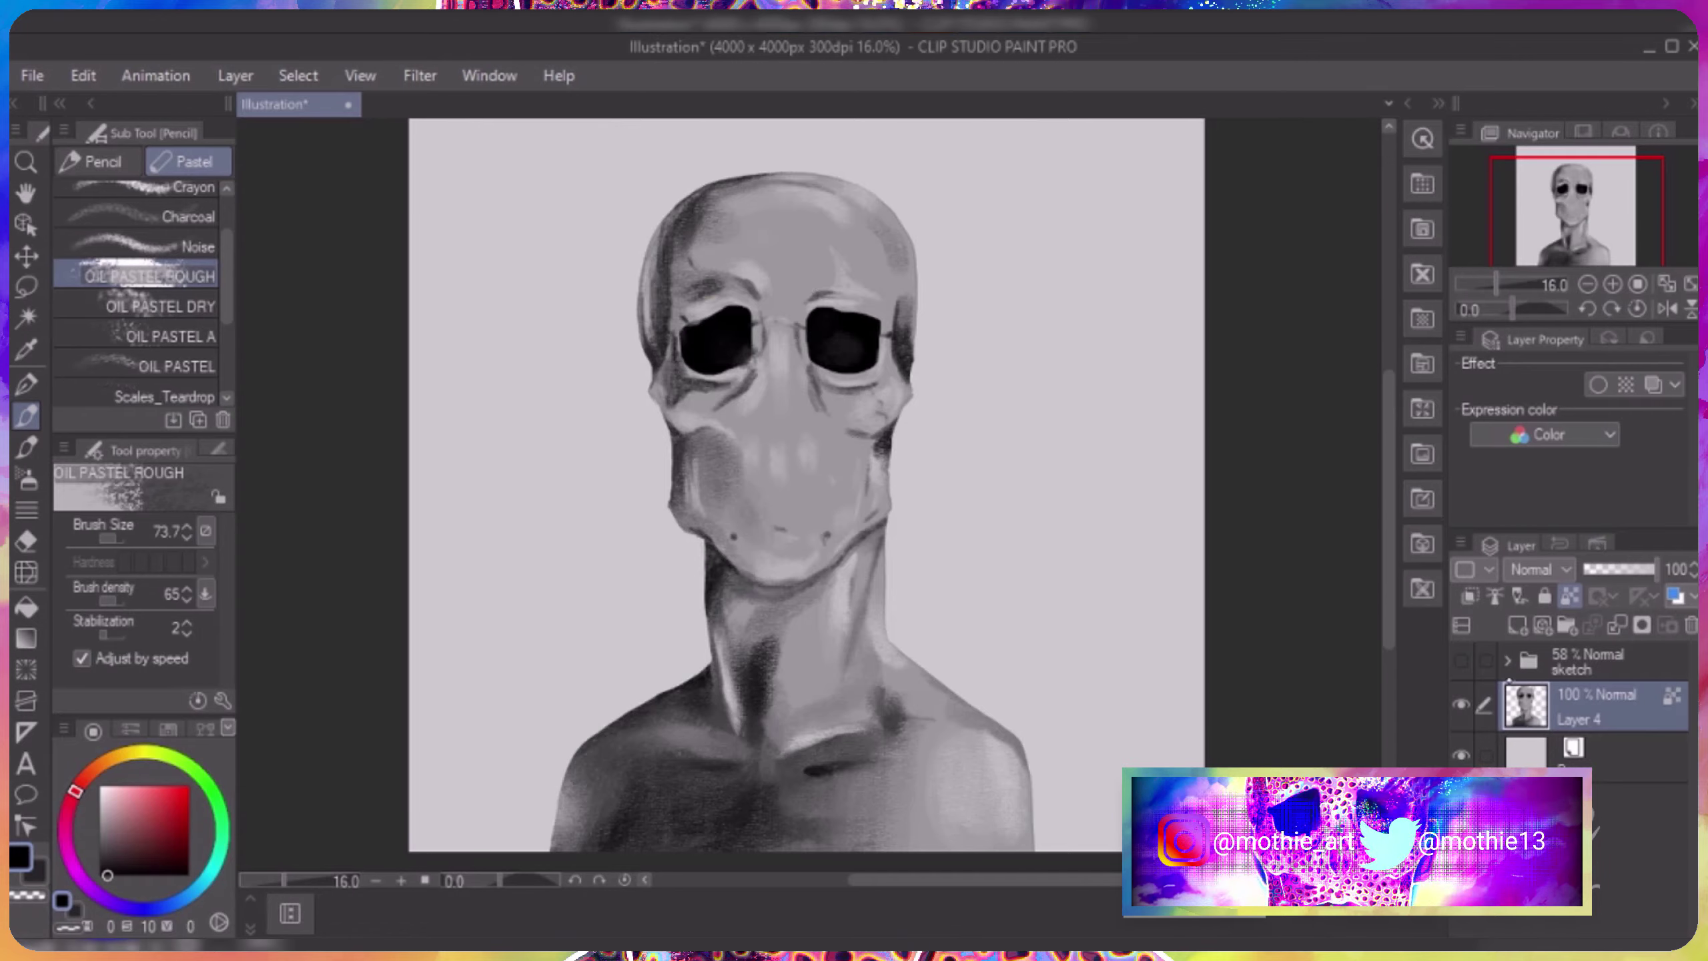
# Show the sketch folder, add a new layer above the bust, and outline and fill the lips in dark grey.
pyautogui.click(1461, 661)
pyautogui.hotkey('ctrl', 'shift', 'n')
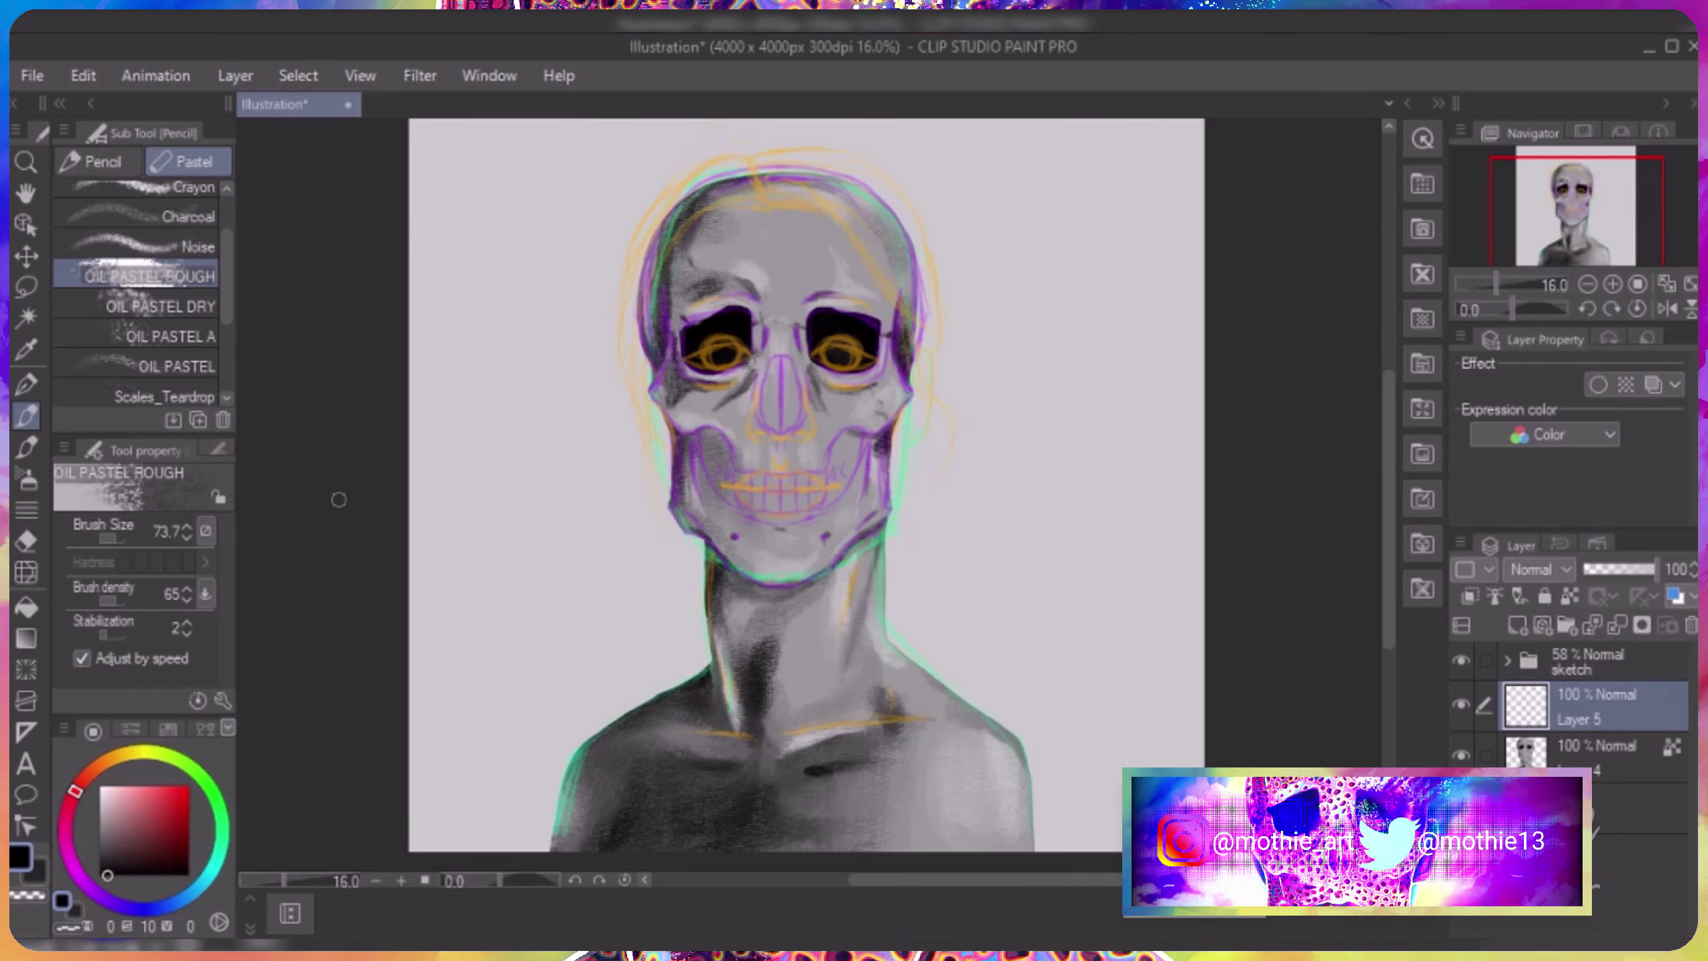
pyautogui.press('p')
pyautogui.hotkey('ctrl', '+')
pyautogui.moveTo(679, 445)
pyautogui.mouseDown()
pyautogui.moveTo(780, 430)
pyautogui.moveTo(595, 464)
pyautogui.mouseUp()
pyautogui.press('g')
pyautogui.click(821, 451)
pyautogui.click(652, 515)
pyautogui.click(847, 483)
pyautogui.click(824, 507)
pyautogui.click(754, 546)
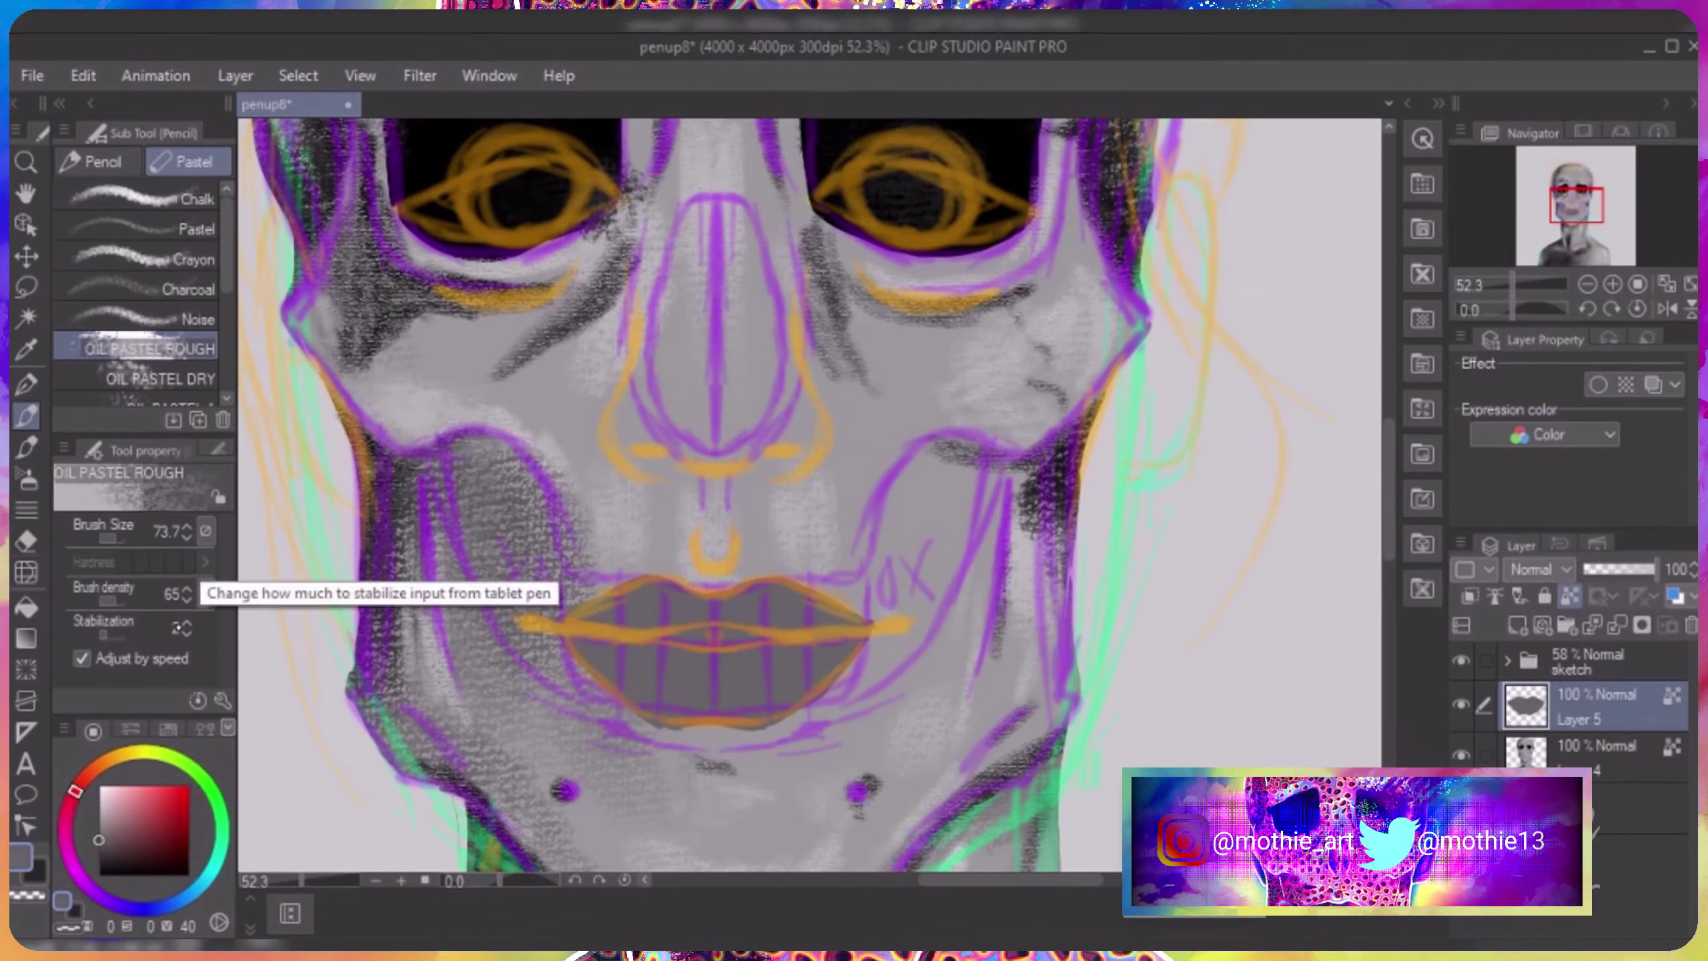
# Draw a dark pencil line between the lips, hide the sketch folder, and mark the parting in light grey.
pyautogui.click(155, 319)
pyautogui.moveTo(834, 632)
pyautogui.mouseDown()
pyautogui.moveTo(686, 644)
pyautogui.moveTo(894, 624)
pyautogui.moveTo(538, 619)
pyautogui.moveTo(760, 636)
pyautogui.moveTo(740, 630)
pyautogui.mouseUp()
pyautogui.hotkey('ctrl', 'h')
pyautogui.click(155, 349)
pyautogui.click(99, 812)
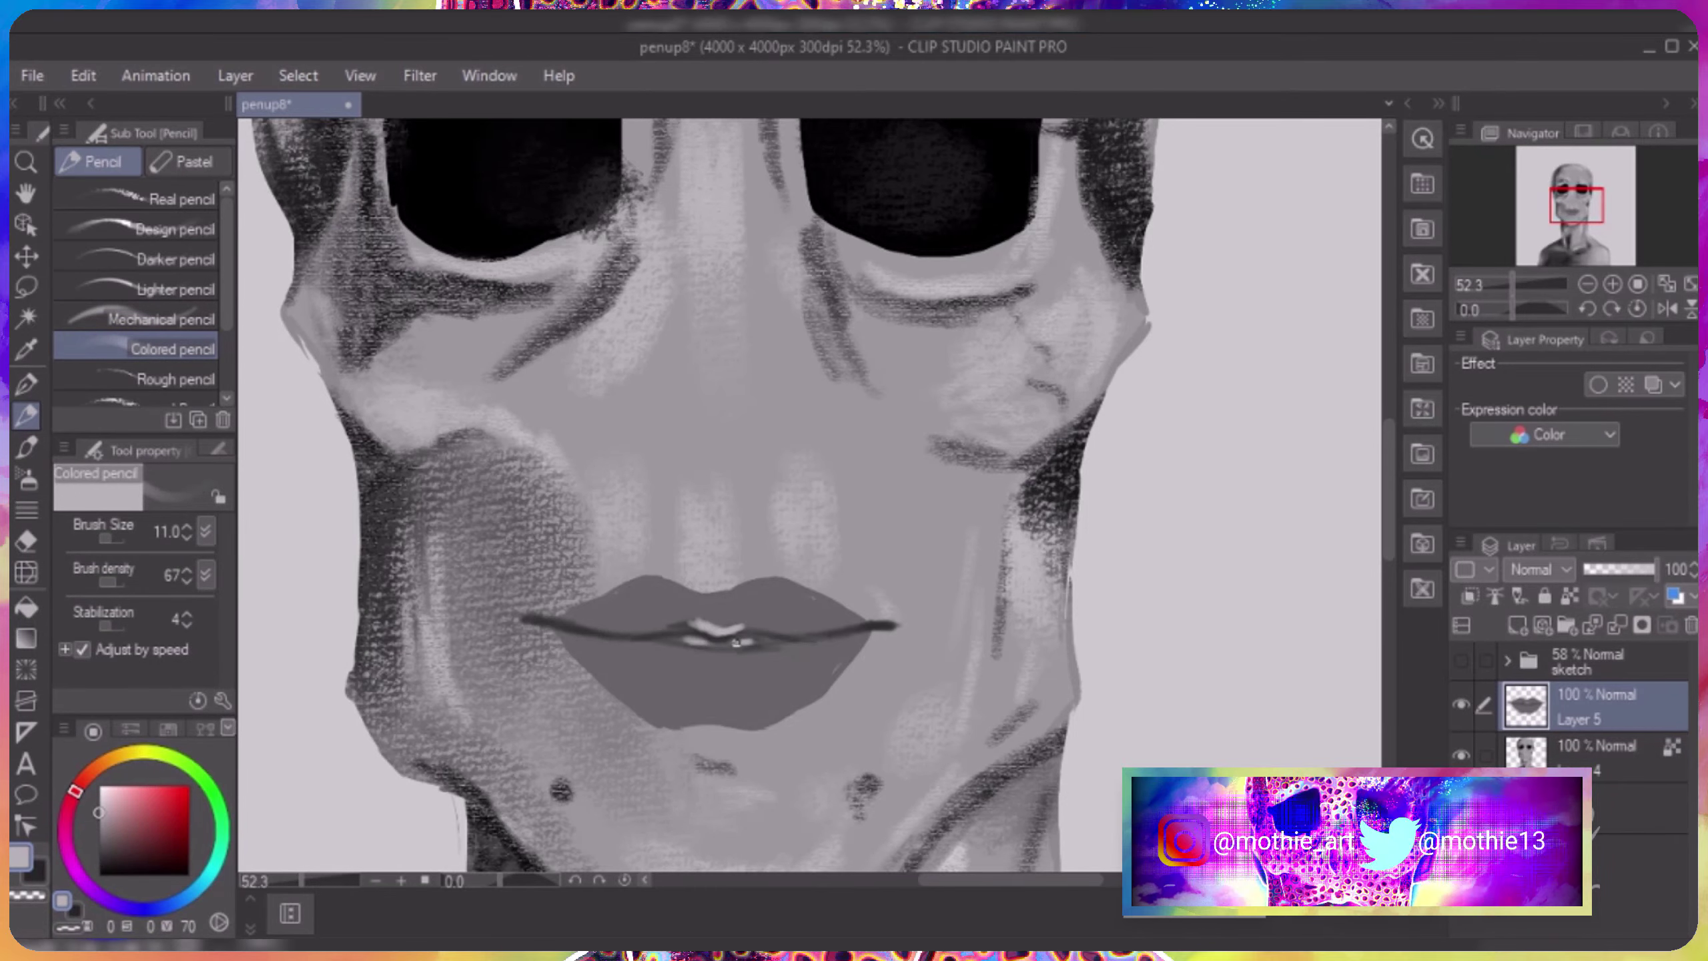
# Lock the lip layer's transparent pixels and shade the lips with OIL PASTEL, darkening the edges and left corner.
pyautogui.click(1570, 596)
pyautogui.click(188, 162)
pyautogui.click(98, 856)
pyautogui.moveTo(572, 609); pyautogui.dragTo(649, 591)
pyautogui.moveTo(605, 673); pyautogui.dragTo(781, 694)
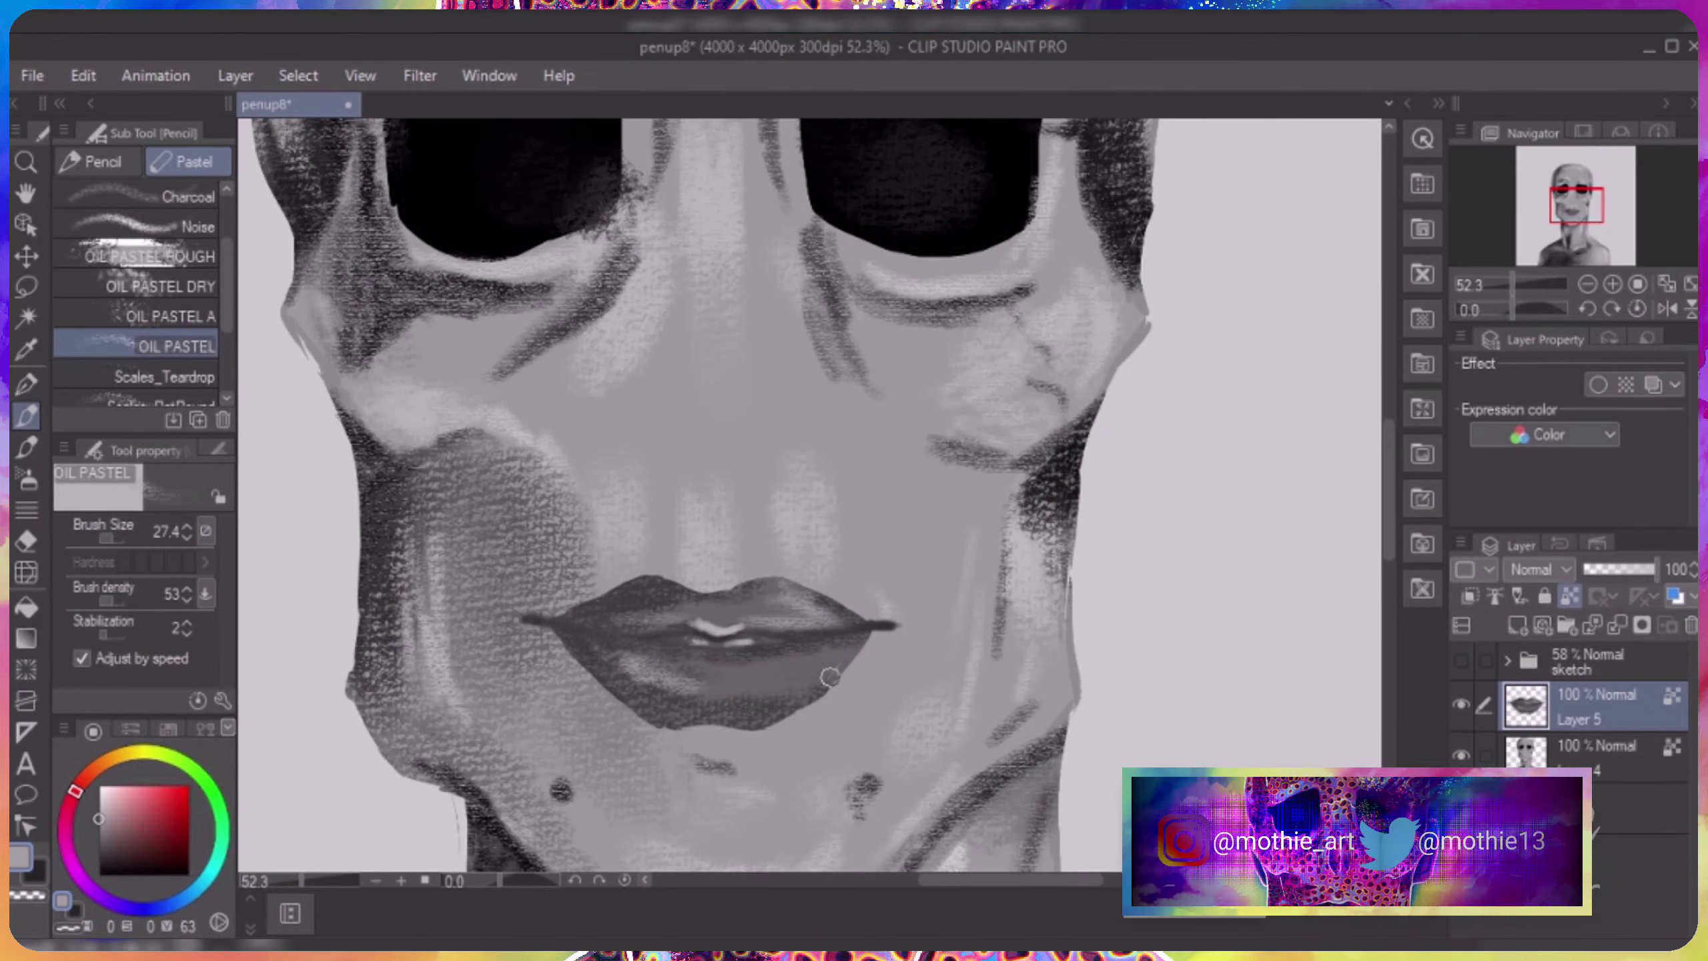
pyautogui.moveTo(854, 673); pyautogui.dragTo(793, 645)
pyautogui.click(99, 874)
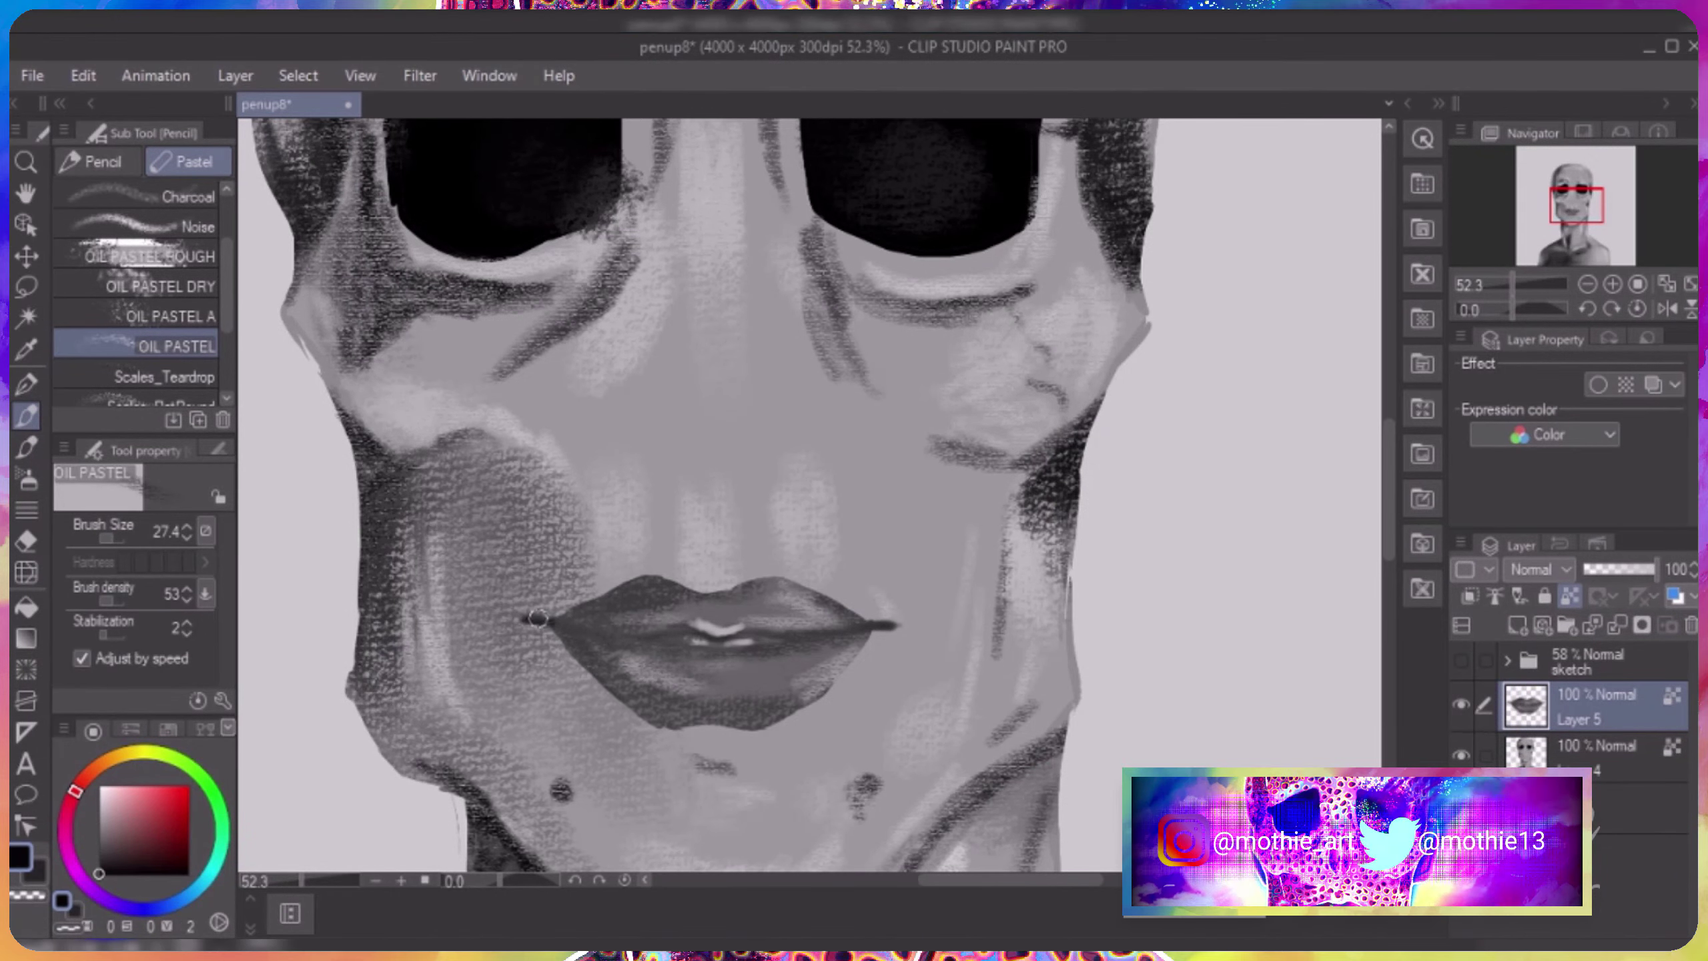
pyautogui.moveTo(527, 621); pyautogui.dragTo(573, 603)
# Refine the parting of the lips using the Wet bleed blender at size 8 and the Watery brush at size 5.1.
pyautogui.press('b')
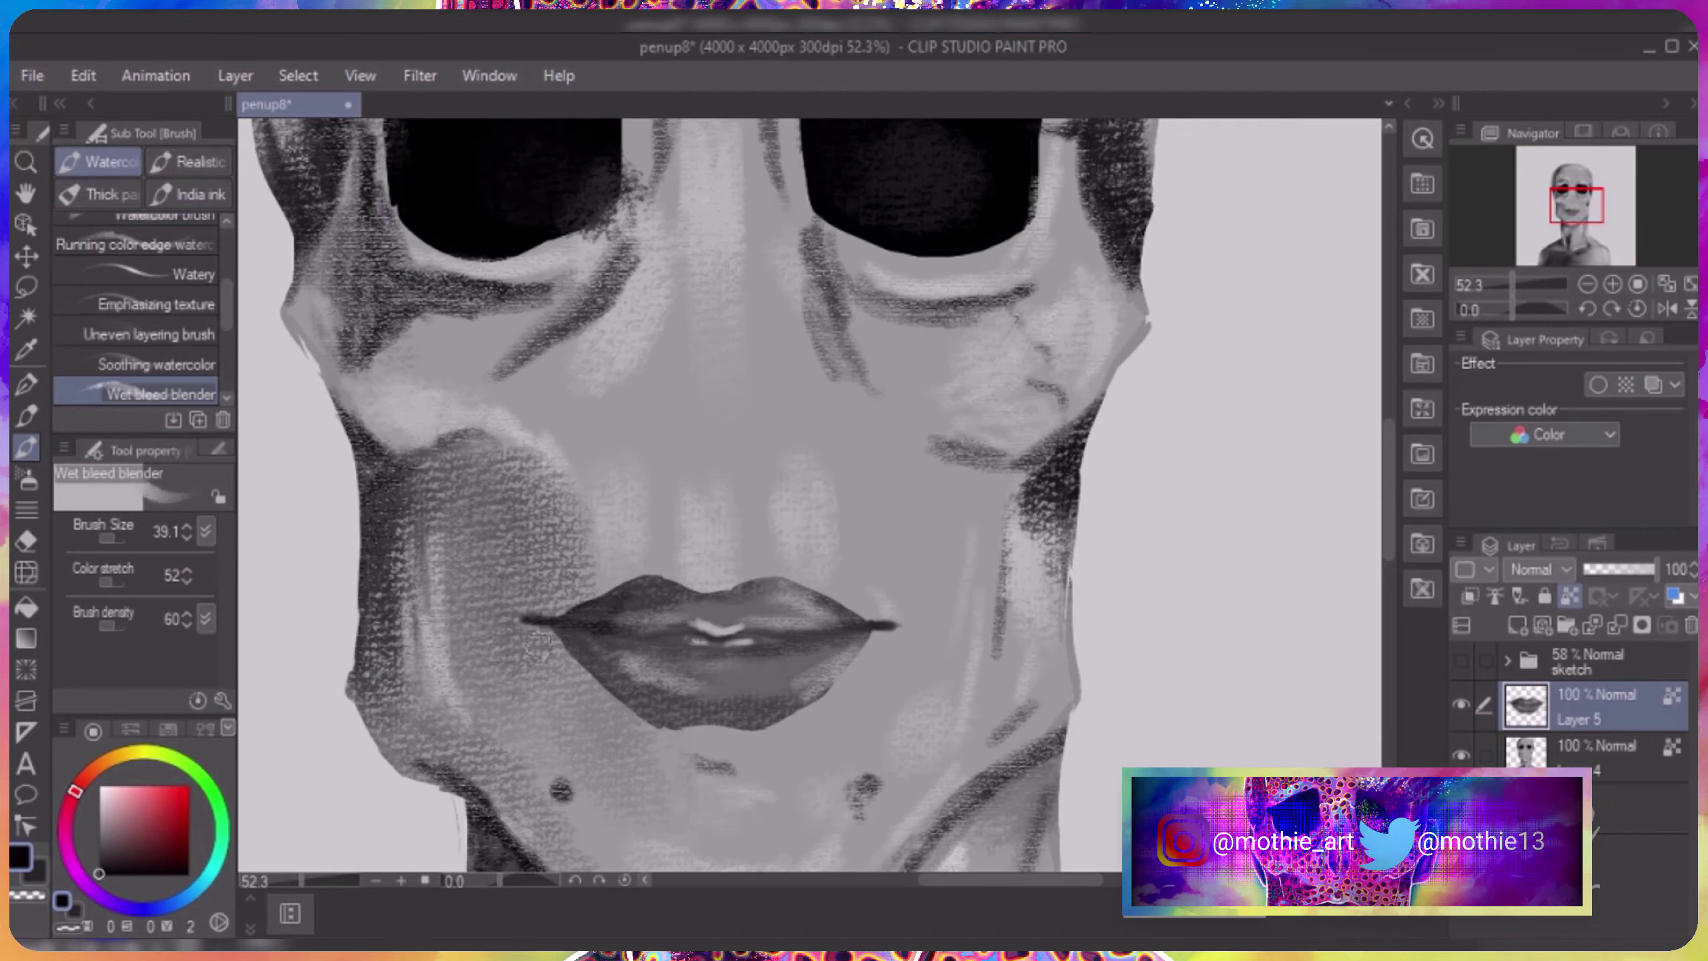
pyautogui.press('[')
pyautogui.press('[')
pyautogui.press('[')
pyautogui.press('[')
pyautogui.press('[')
pyautogui.press('[')
pyautogui.press('[')
pyautogui.press('[')
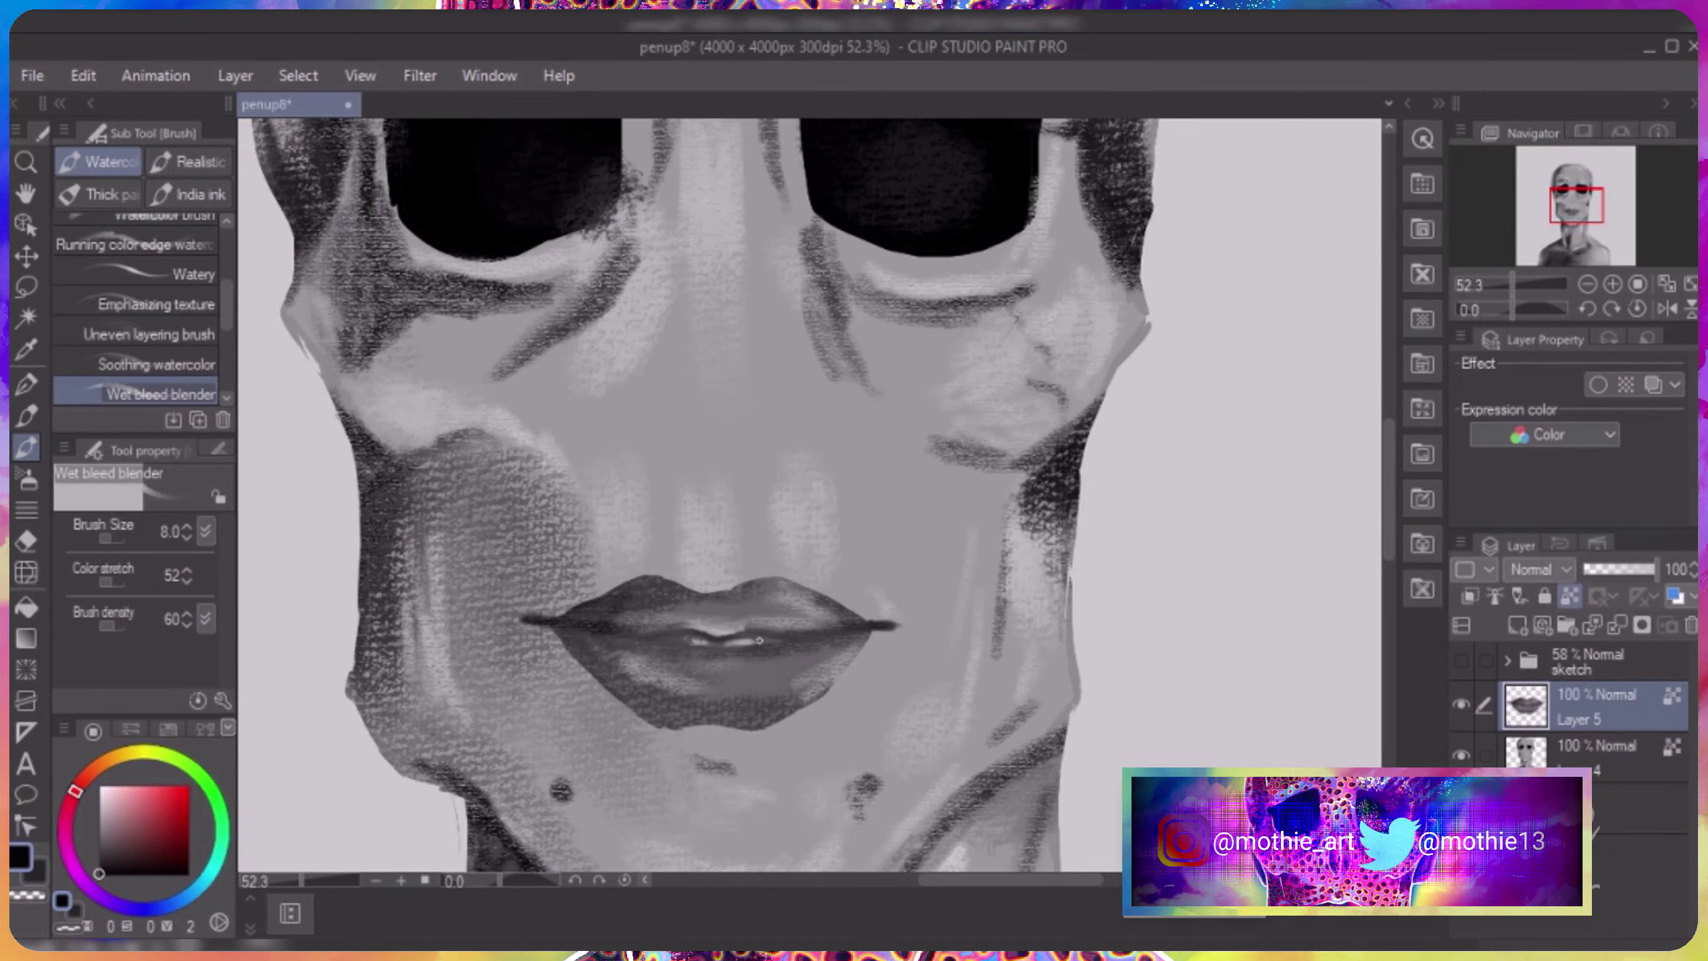
pyautogui.press(',')
pyautogui.press(',')
pyautogui.press(',')
pyautogui.press(',')
pyautogui.scroll(-3, 721, 636)
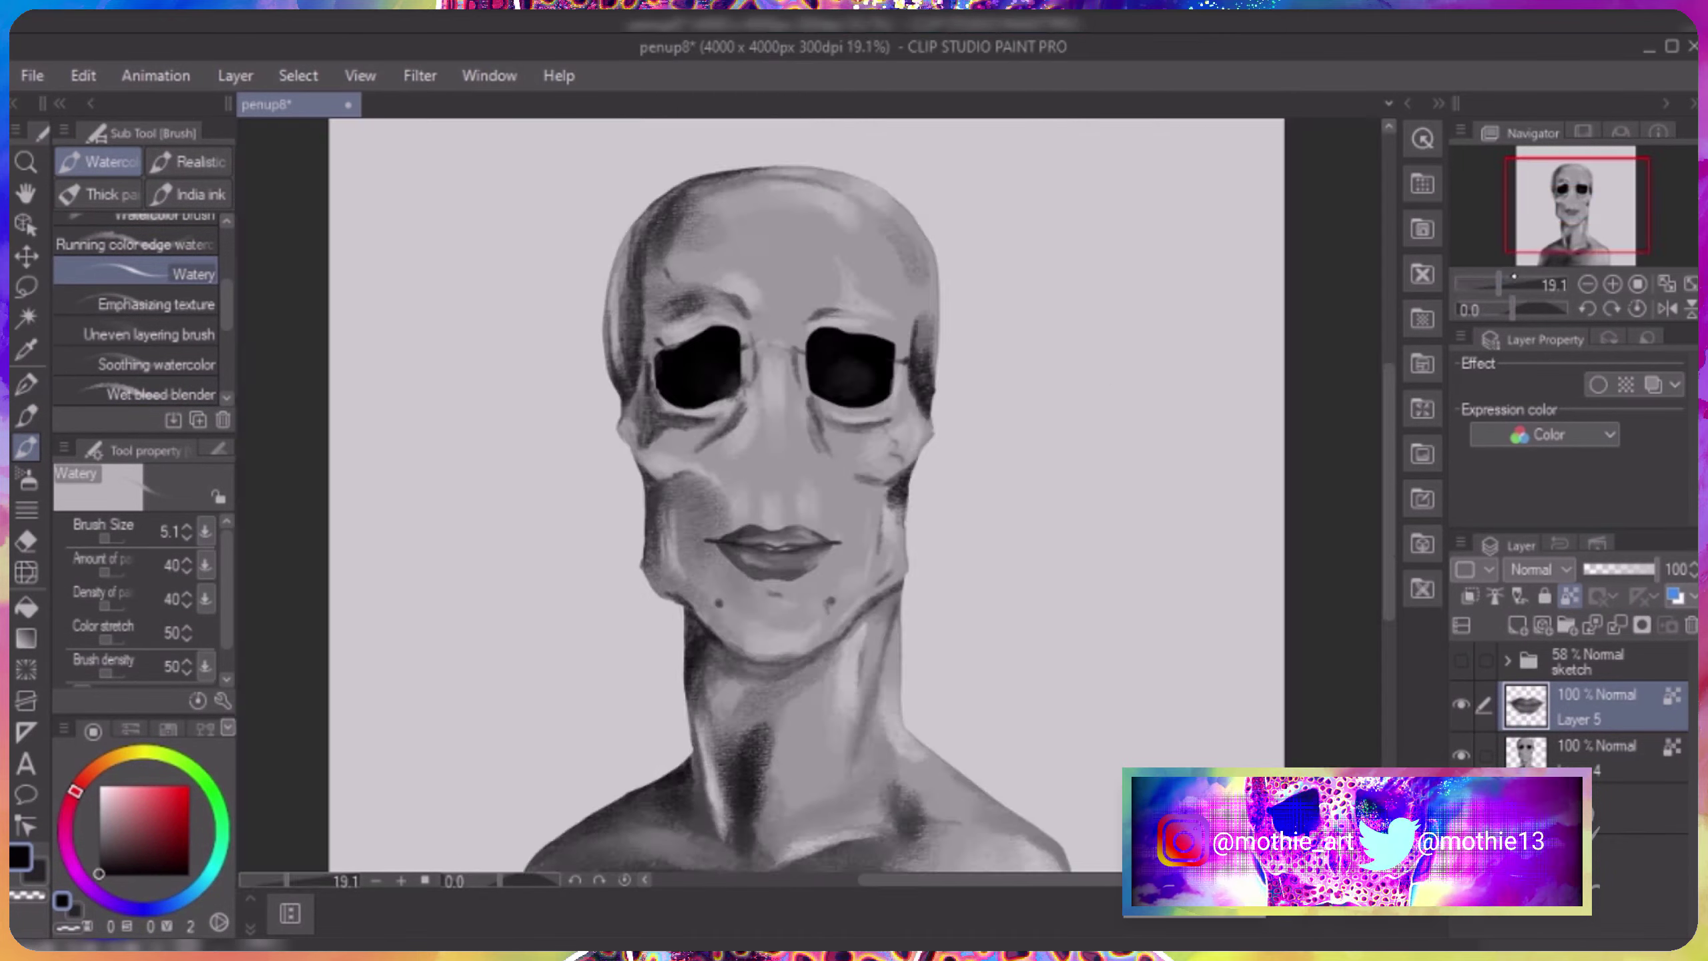
# Darken the lower lip and both mouth corners with black OIL PASTEL strokes.
pyautogui.scroll(2, 721, 636)
pyautogui.press('p')
pyautogui.moveTo(739, 651); pyautogui.dragTo(700, 630)
pyautogui.moveTo(603, 586); pyautogui.dragTo(622, 589)
pyautogui.moveTo(874, 585); pyautogui.dragTo(871, 586)
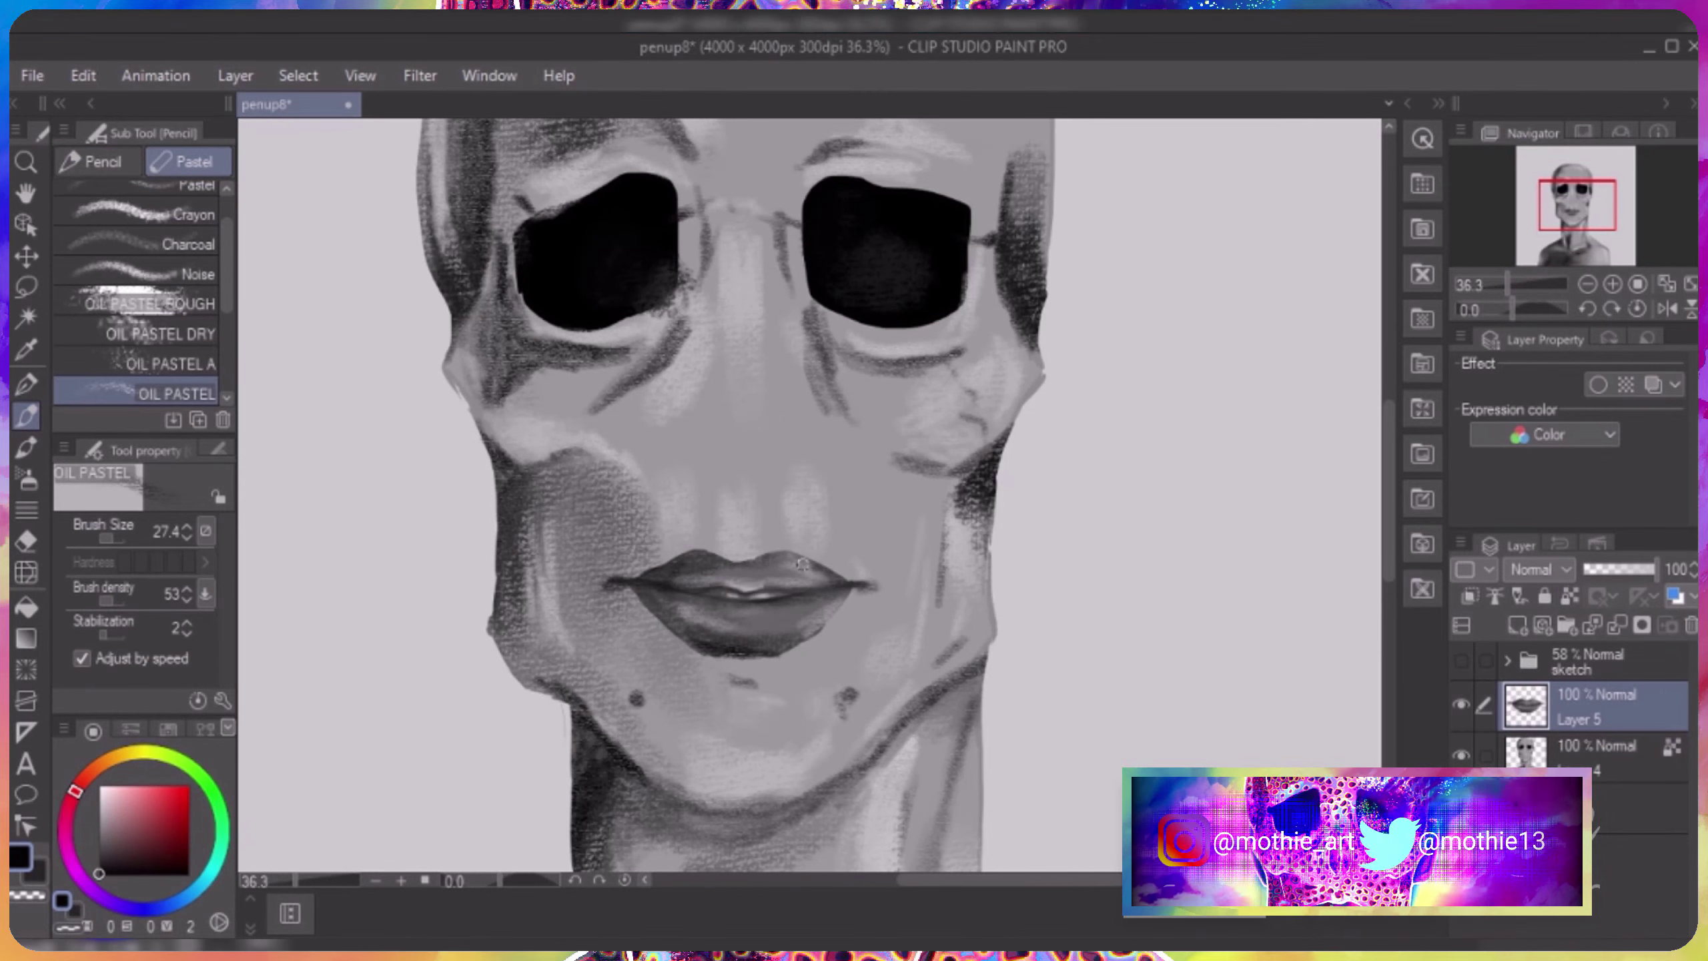
# Soften the upper and lower lip edges with the Kneaded eraser.
pyautogui.press('e')
pyautogui.moveTo(781, 545); pyautogui.dragTo(763, 553)
pyautogui.moveTo(762, 625)
pyautogui.mouseDown()
pyautogui.moveTo(659, 614)
pyautogui.moveTo(686, 626)
pyautogui.mouseUp()
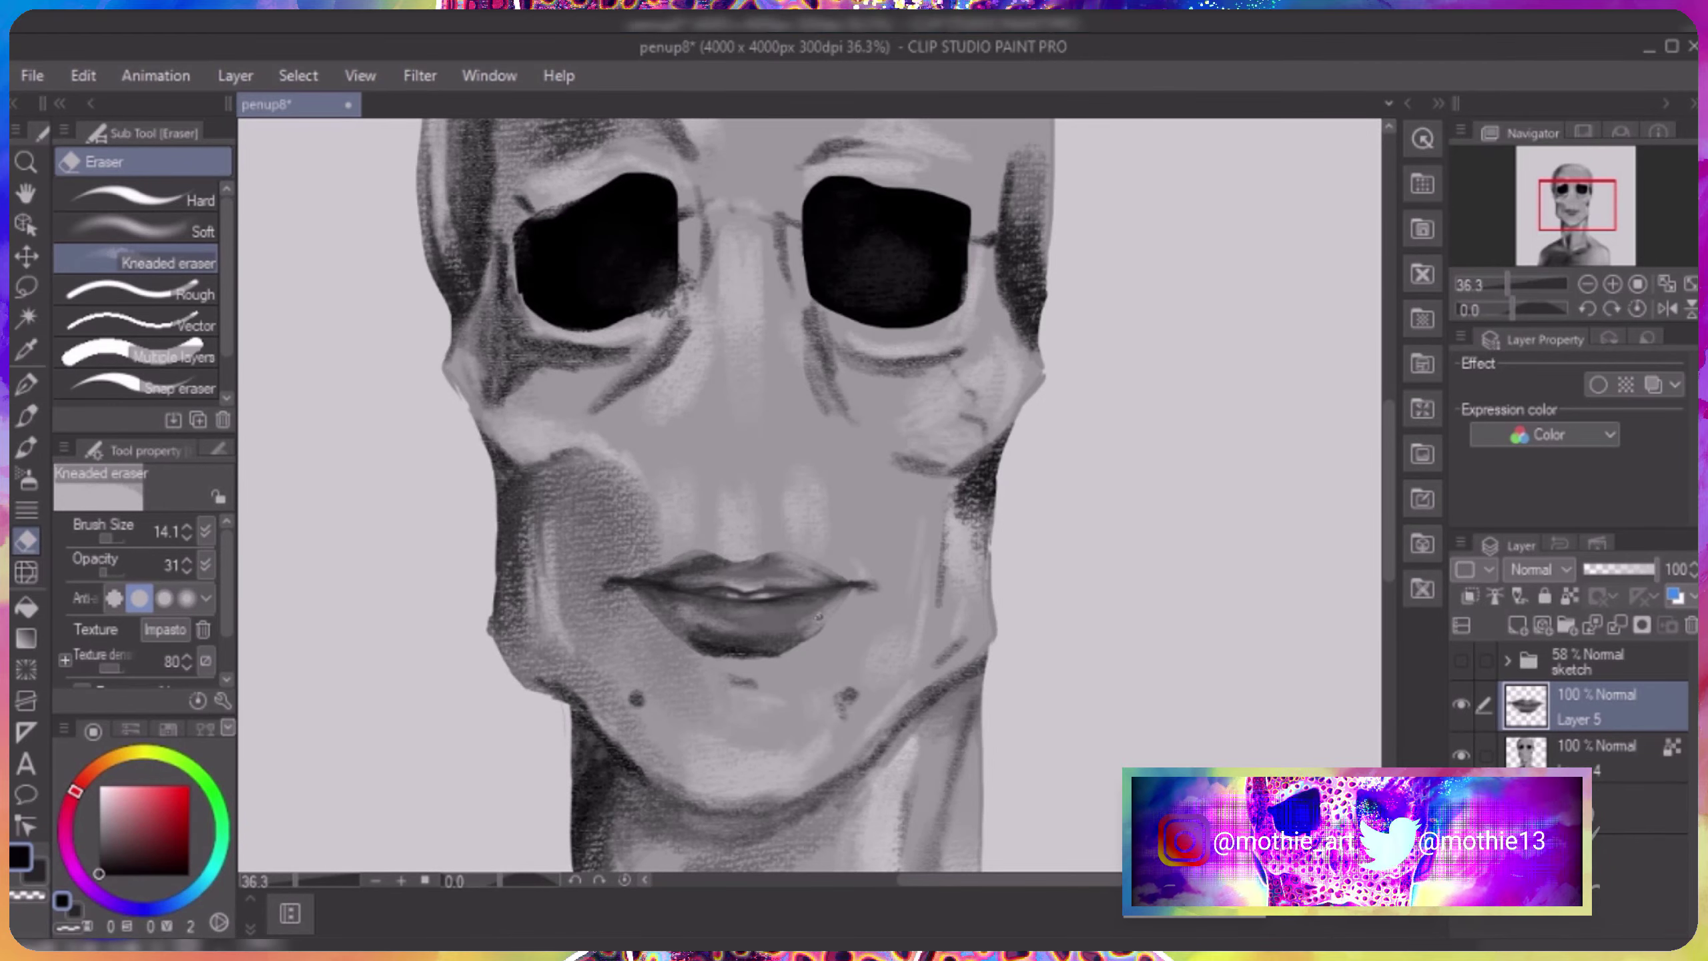
# Add light OIL PASTEL highlights to the lower lip and, on the face layer beneath, to the philtrum.
pyautogui.press('p')
pyautogui.press('x')
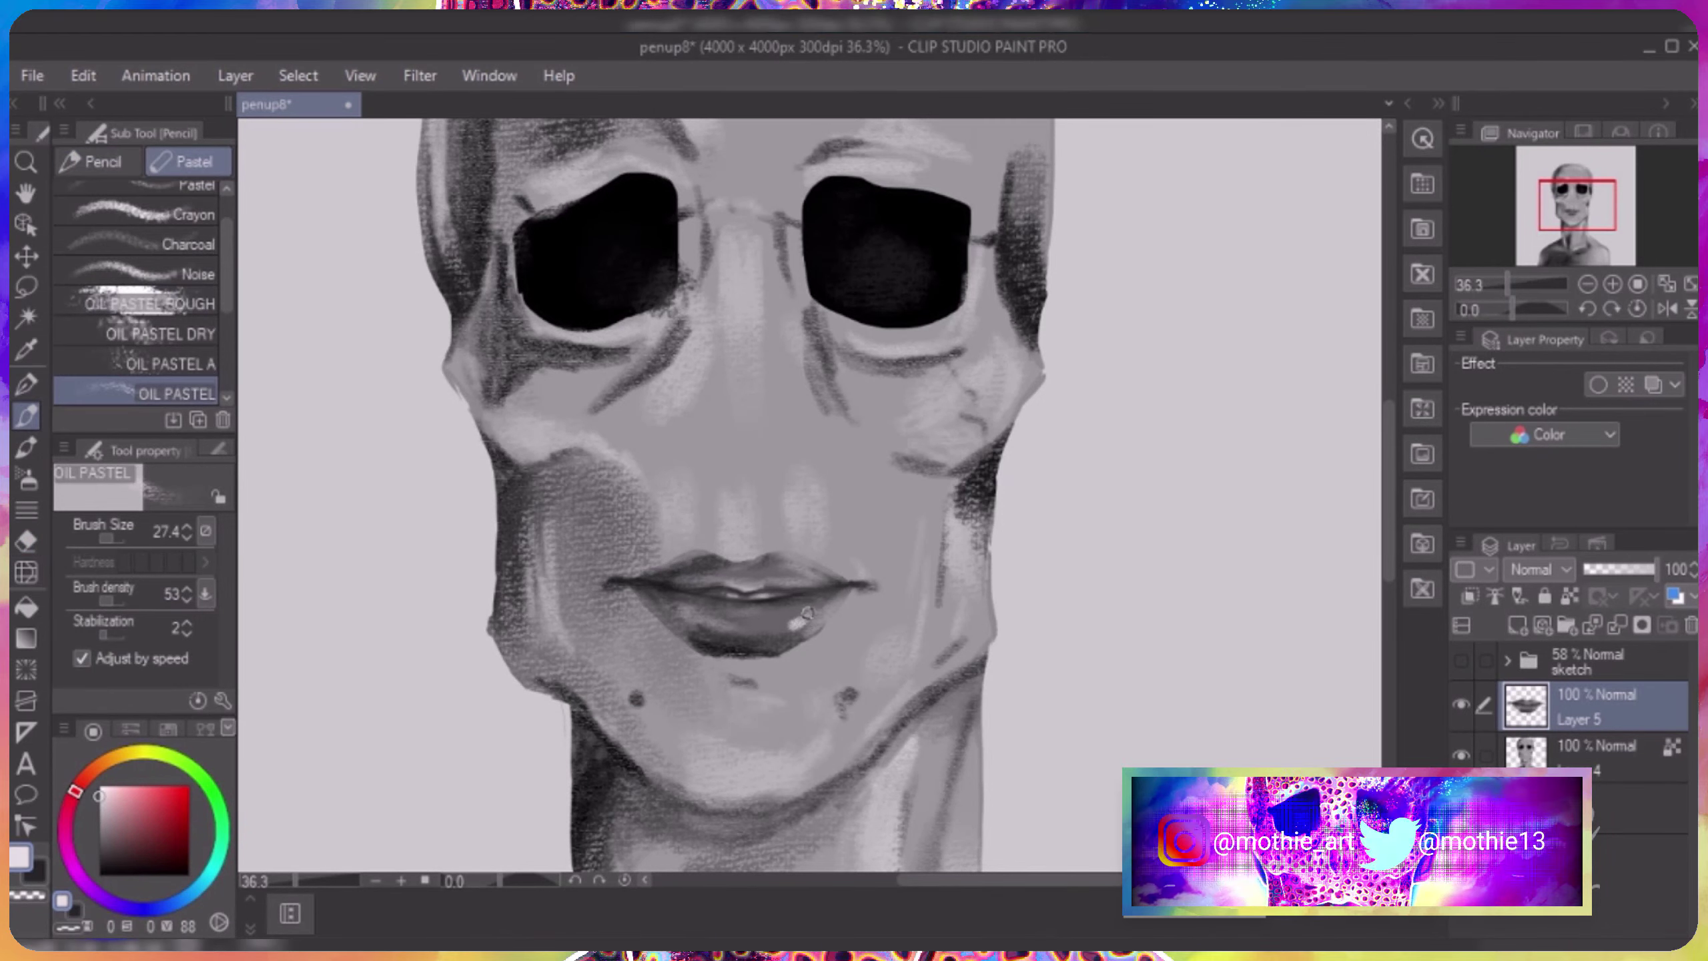
pyautogui.moveTo(803, 614); pyautogui.dragTo(712, 623)
pyautogui.hotkey('alt', '[')
pyautogui.moveTo(716, 539)
pyautogui.mouseDown()
pyautogui.moveTo(800, 546)
pyautogui.moveTo(747, 548)
pyautogui.moveTo(750, 525)
pyautogui.mouseUp()
# Darken the skin beneath the lower lip and shade around the left mouth corner and jaw with dark OIL PASTEL.
pyautogui.press('x')
pyautogui.moveTo(693, 665); pyautogui.dragTo(780, 663)
pyautogui.moveTo(646, 613)
pyautogui.mouseDown()
pyautogui.moveTo(719, 666)
pyautogui.moveTo(790, 672)
pyautogui.moveTo(773, 659)
pyautogui.mouseUp()
pyautogui.moveTo(638, 704); pyautogui.dragTo(572, 621)
pyautogui.scroll(-3, 605, 606)
pyautogui.scroll(3, 471, 571)
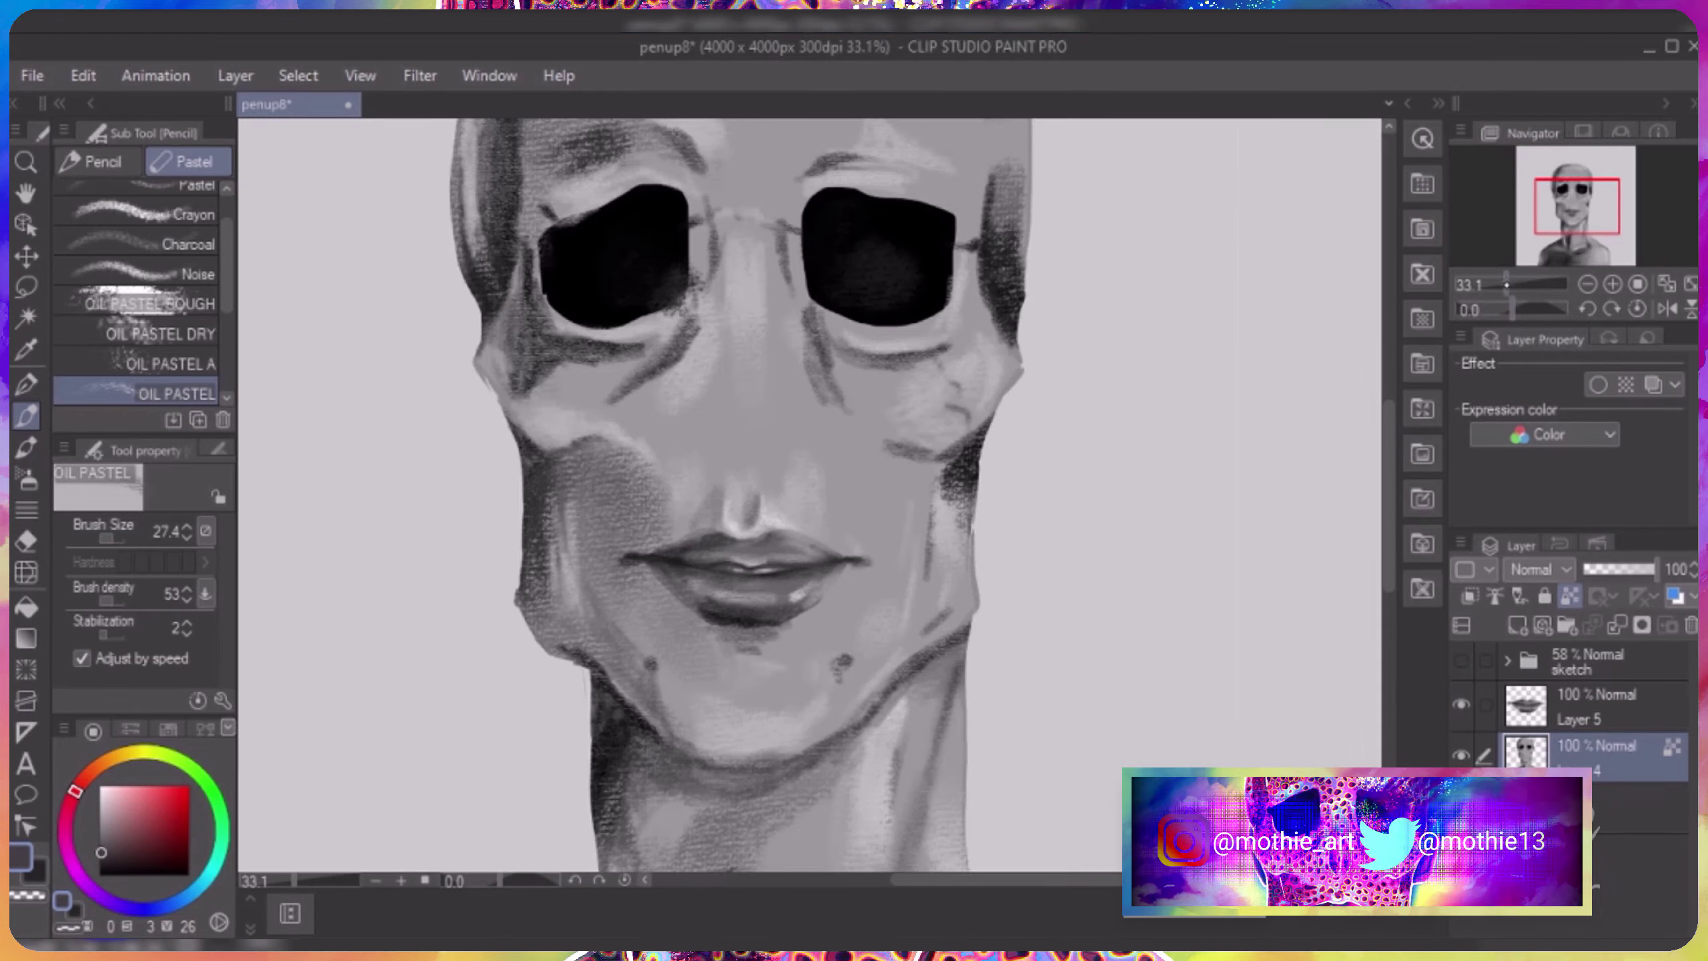
# Highlight the chin just below the lower lip's shadow with a sampled light grey in OIL PASTEL.
pyautogui.press('b')
pyautogui.press('.')
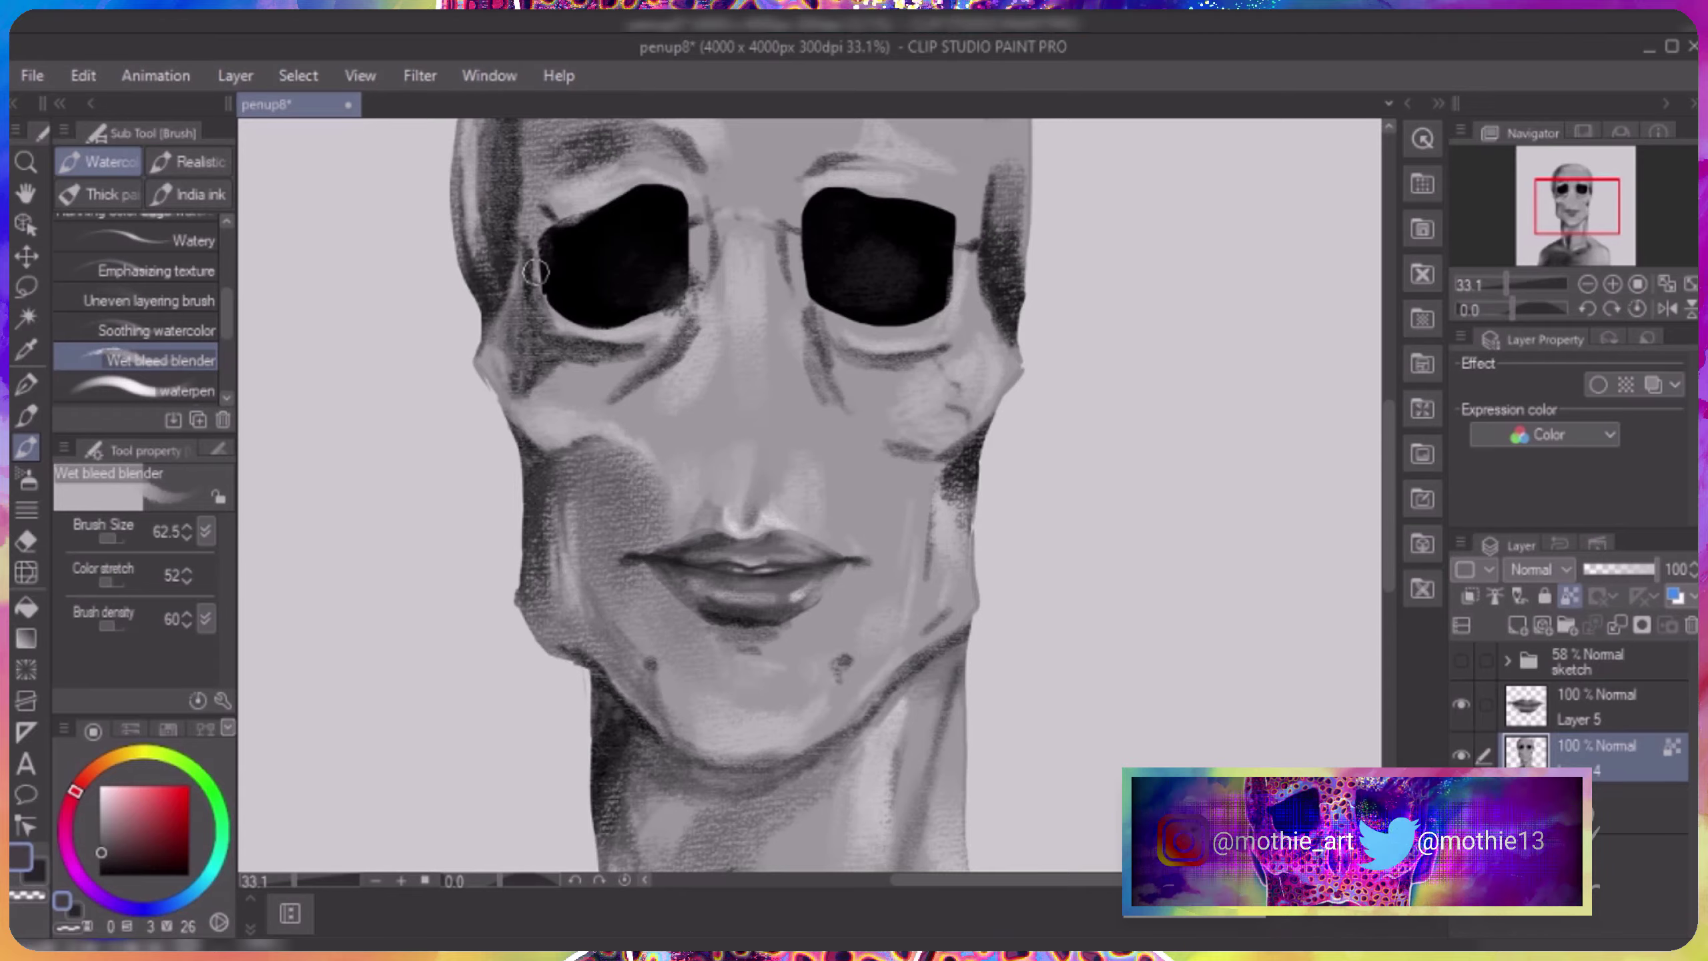
pyautogui.press('p')
pyautogui.keyDown('alt'); pyautogui.click(686, 510); pyautogui.keyUp('alt')
pyautogui.moveTo(761, 651); pyautogui.dragTo(743, 644)
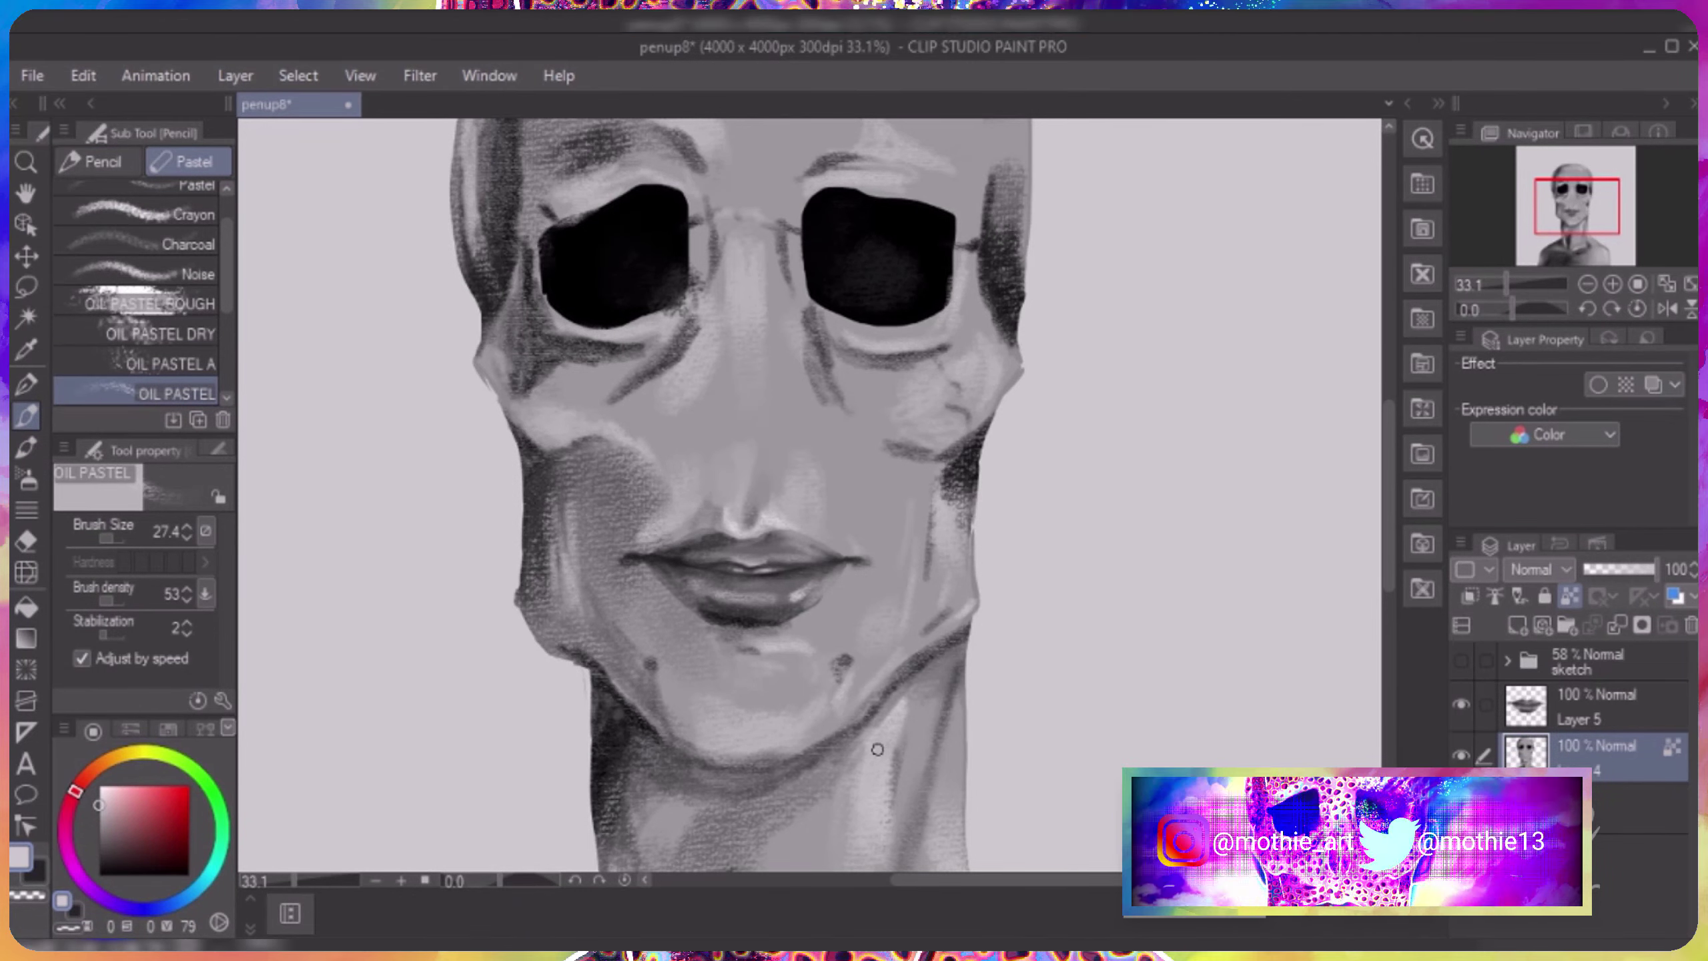
# Deepen the shading at the centre of the upper chest with a sampled near-black OIL PASTEL.
pyautogui.scroll(-3, 884, 753)
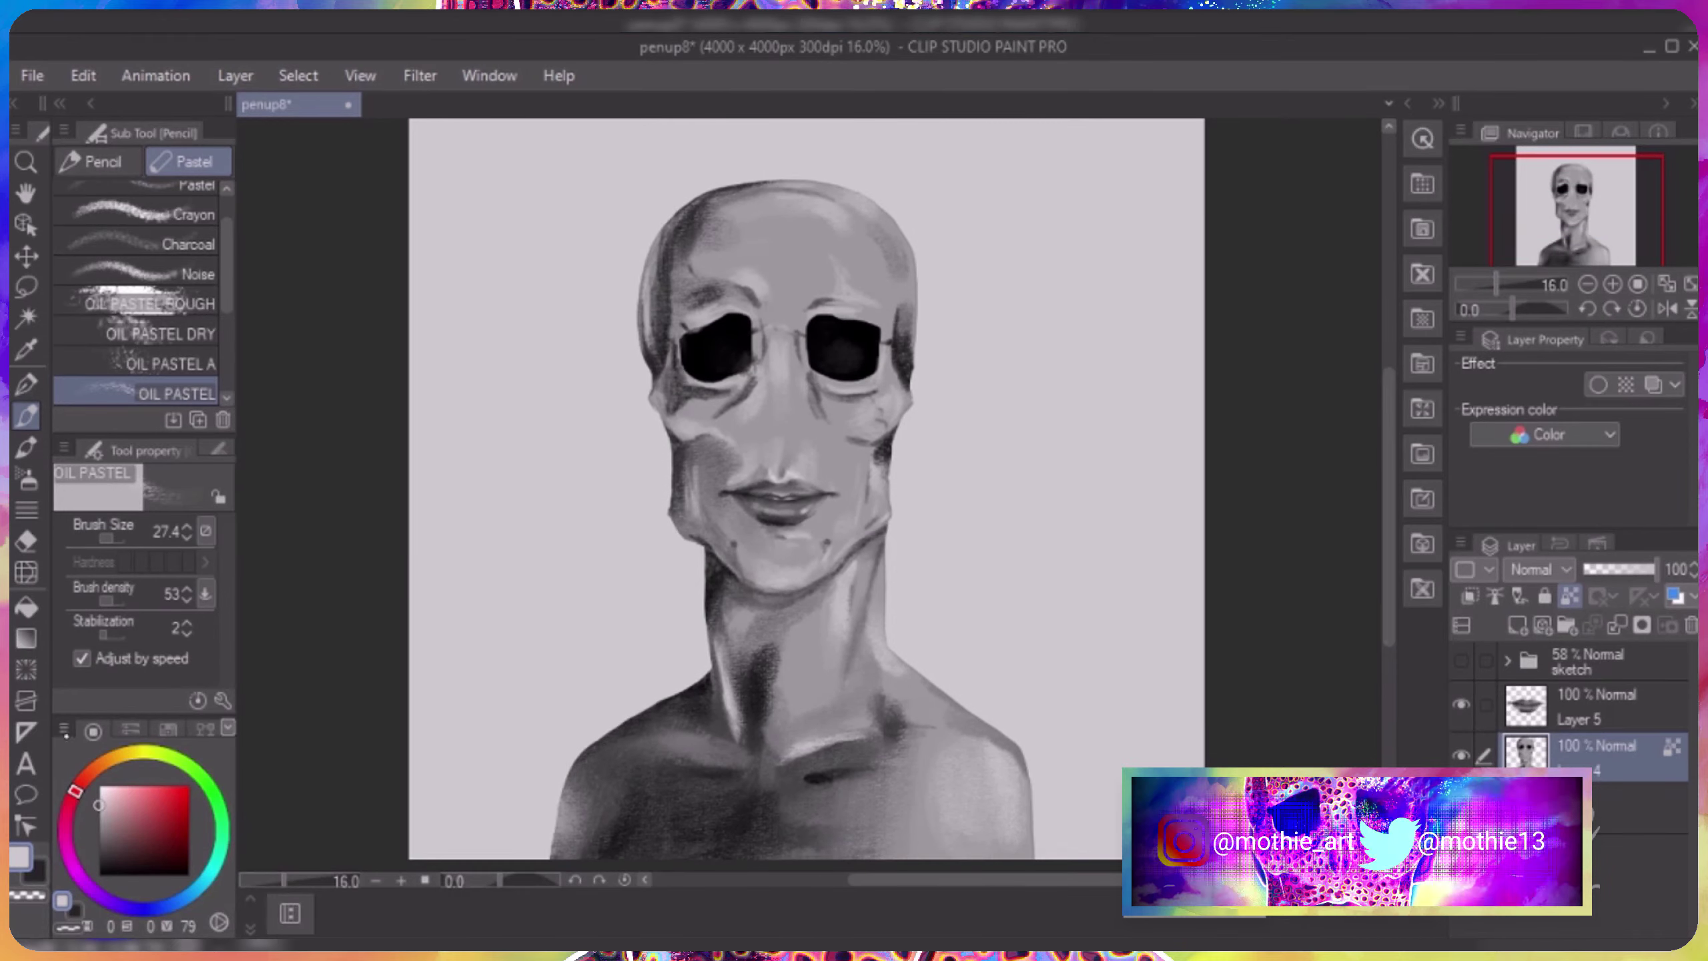
pyautogui.press('x')
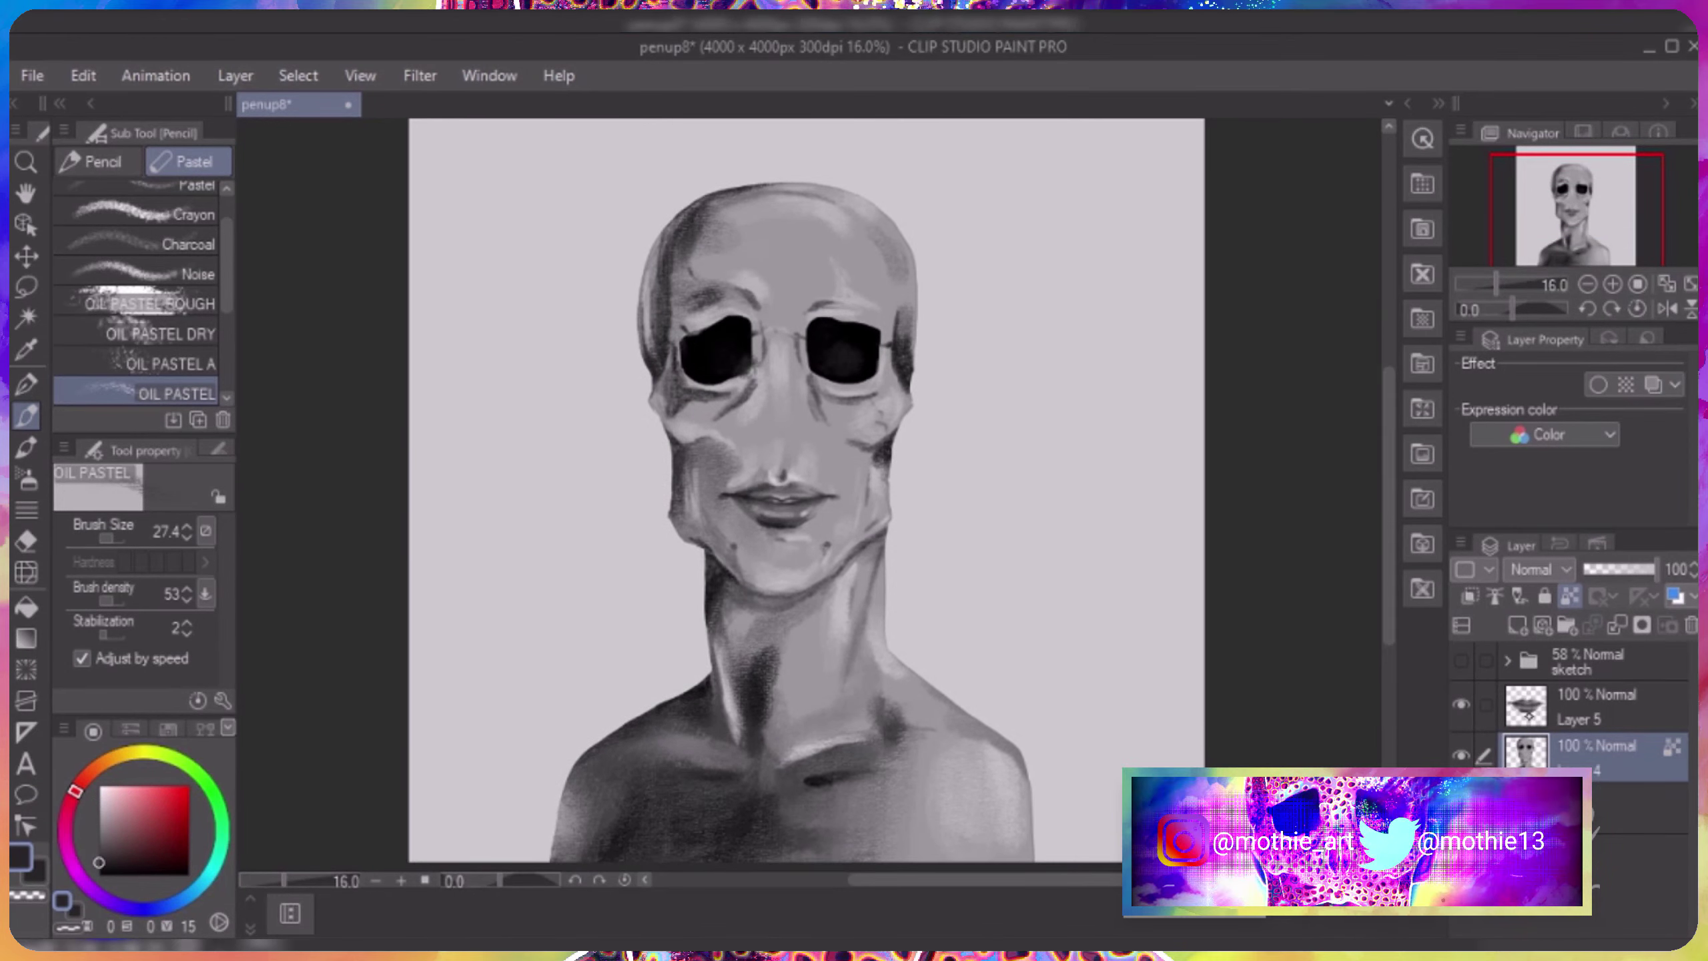
pyautogui.keyDown('alt'); pyautogui.click(685, 390); pyautogui.keyUp('alt')
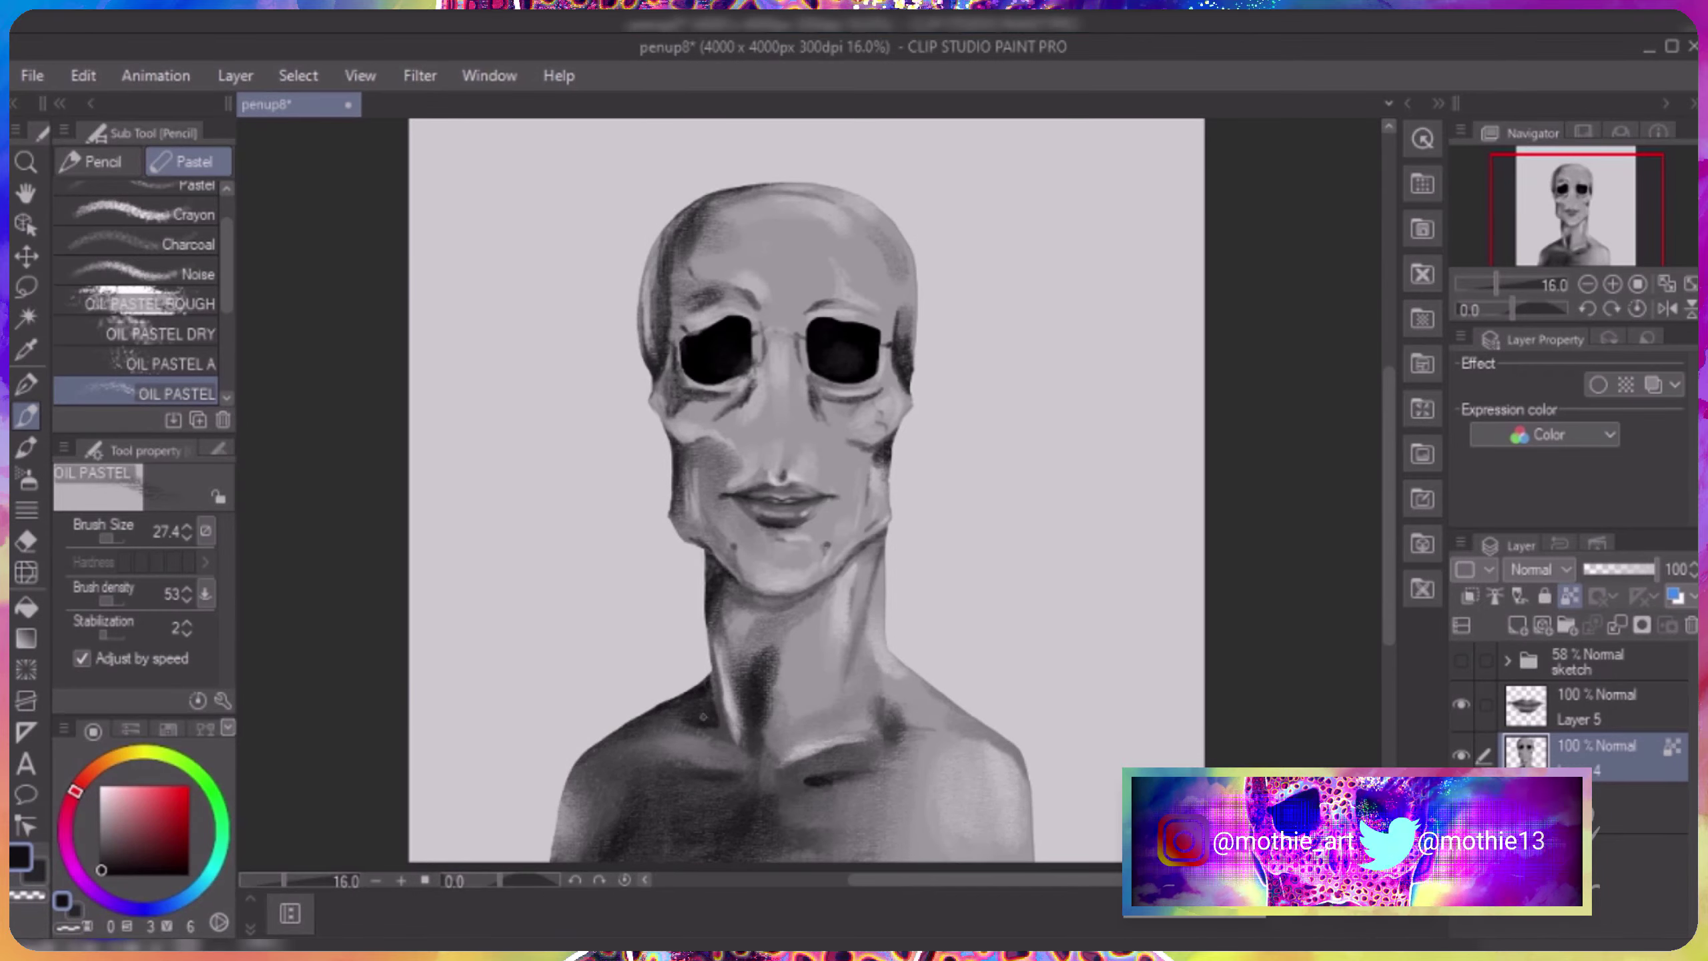
pyautogui.moveTo(743, 780); pyautogui.dragTo(738, 791)
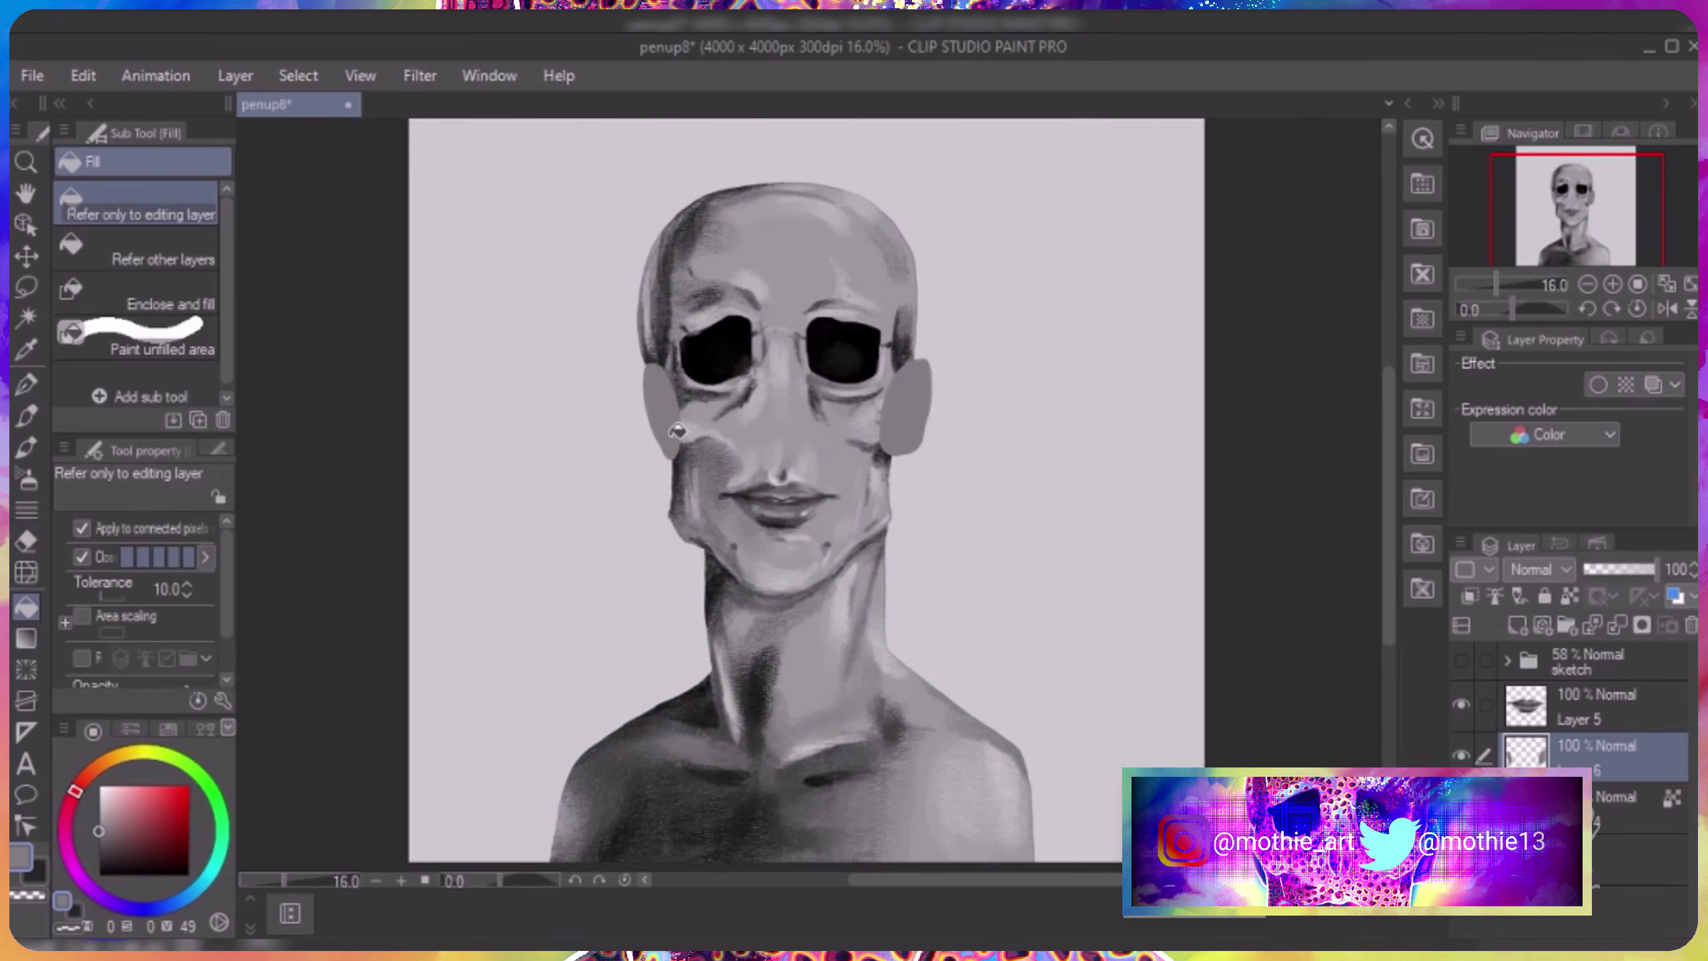
# Shade the left ear black and add a dark inner contour to the right ear with OIL PASTEL.
pyautogui.press('p')
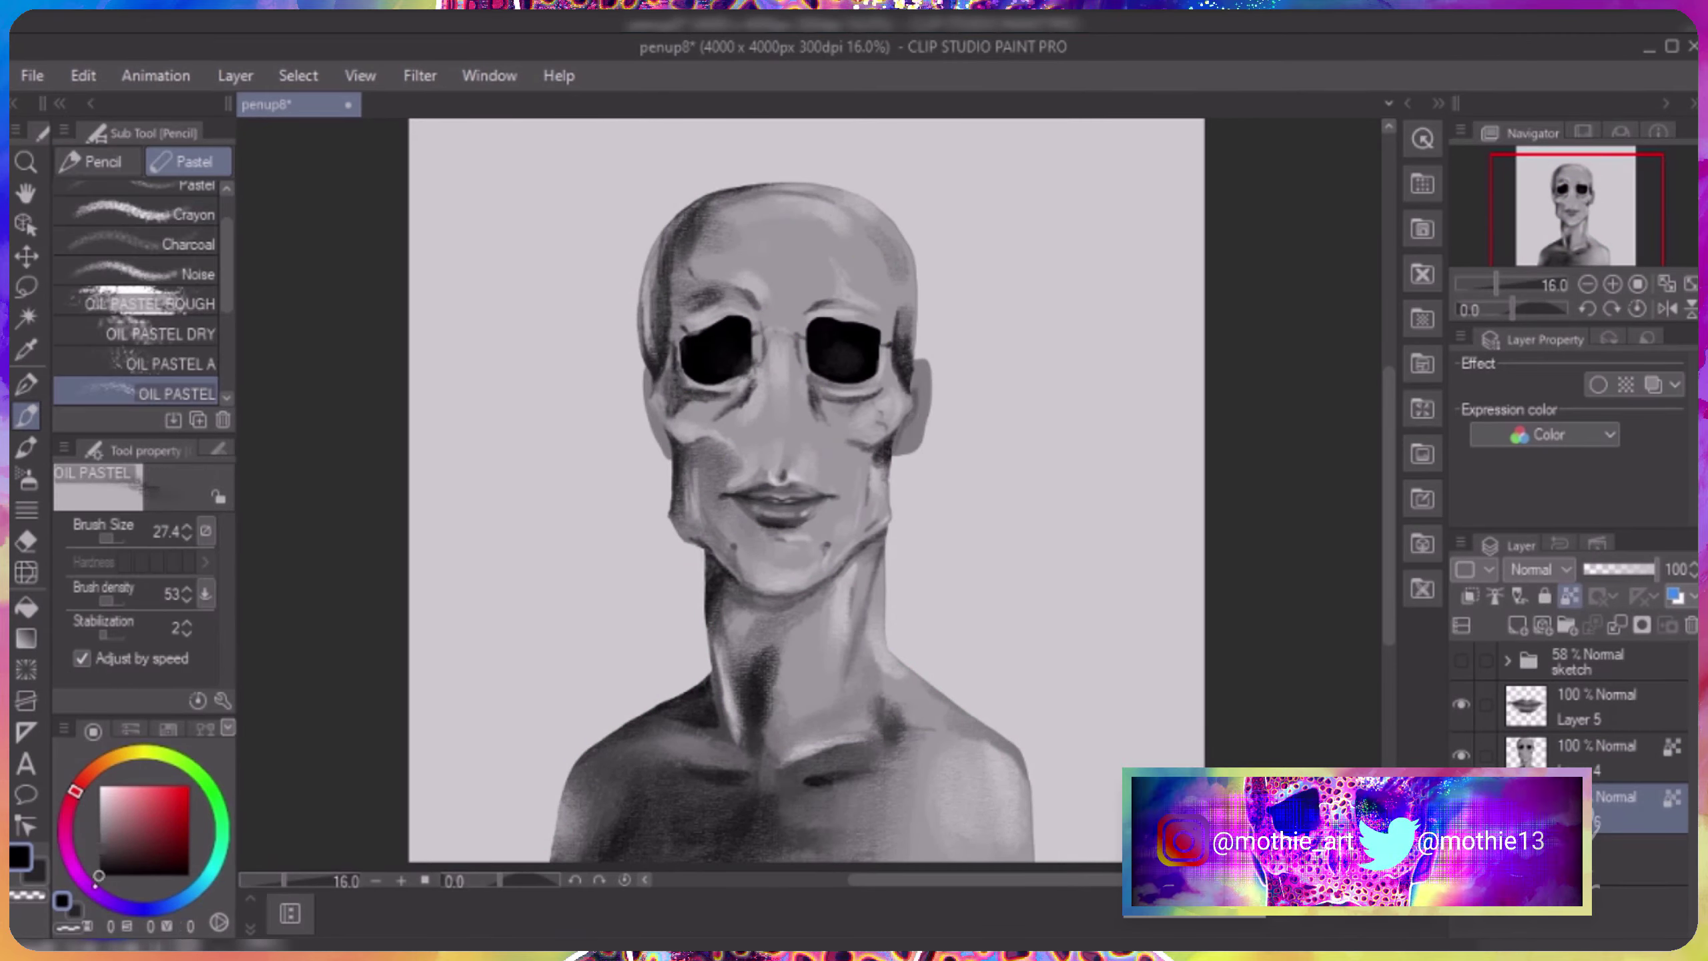
pyautogui.moveTo(666, 457); pyautogui.dragTo(647, 373)
pyautogui.moveTo(666, 458); pyautogui.dragTo(647, 370)
pyautogui.press('g')
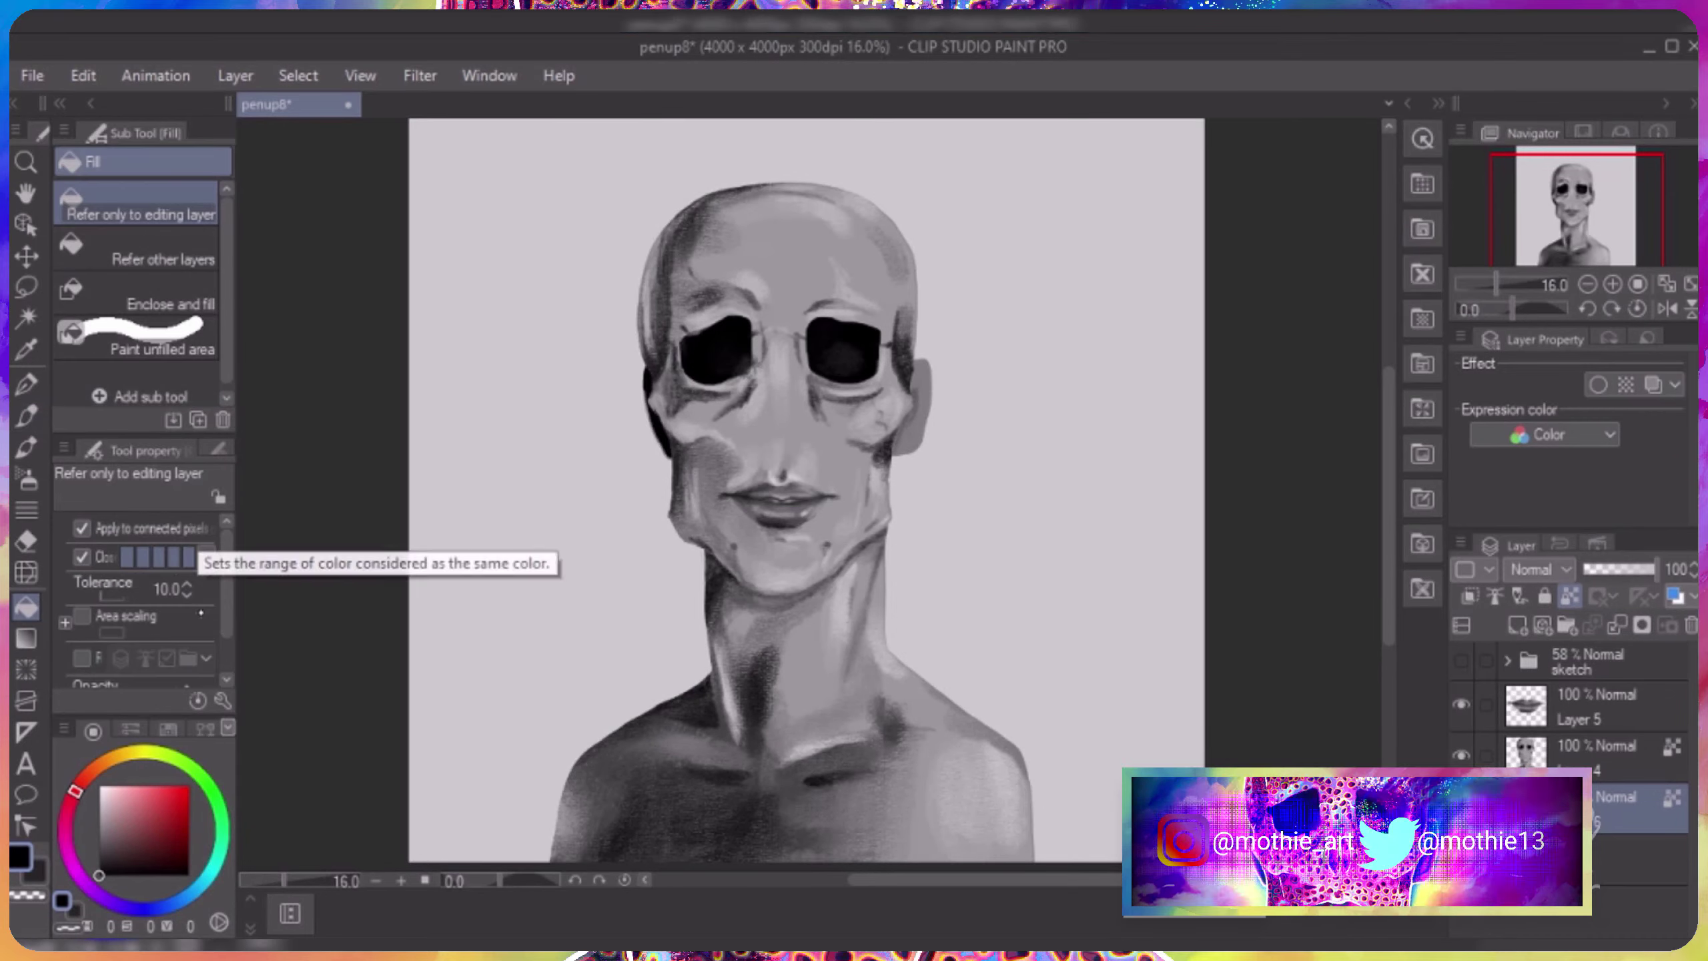
pyautogui.press('p')
pyautogui.press('p')
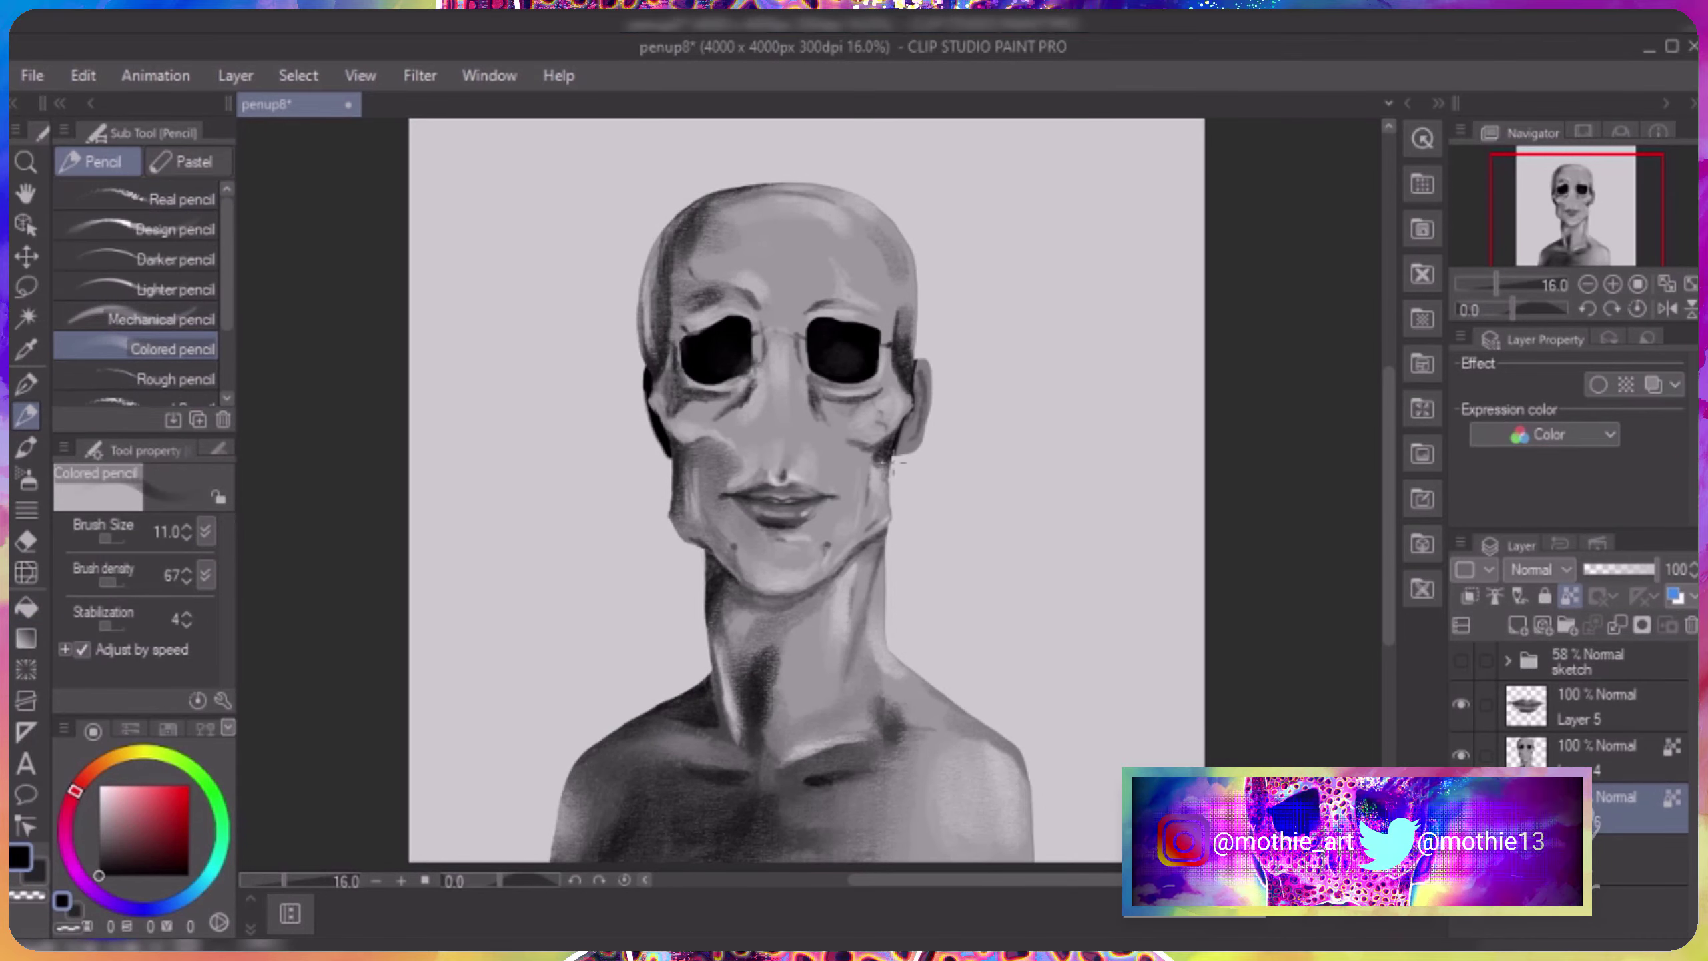
pyautogui.press('p')
pyautogui.moveTo(908, 441); pyautogui.dragTo(923, 349)
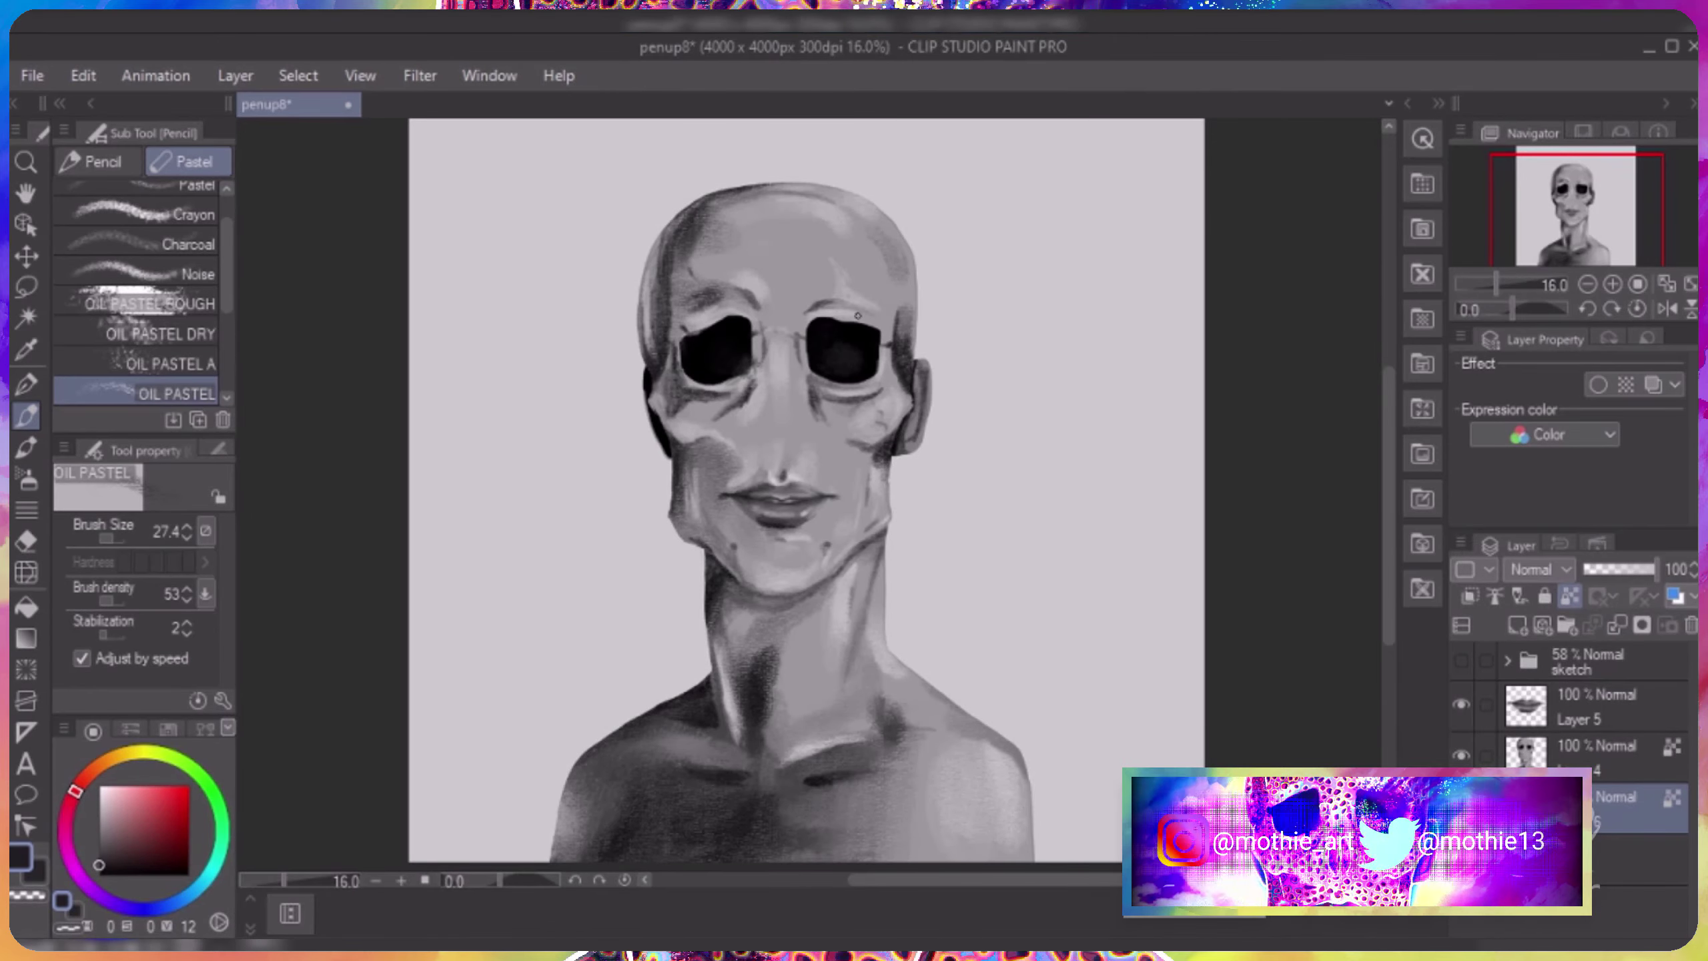
# Sample a near-black tone, return to the head layer, and undo the last two strokes.
pyautogui.keyDown('alt'); pyautogui.click(823, 289); pyautogui.keyUp('alt')
pyautogui.keyDown('alt'); pyautogui.click(662, 359); pyautogui.keyUp('alt')
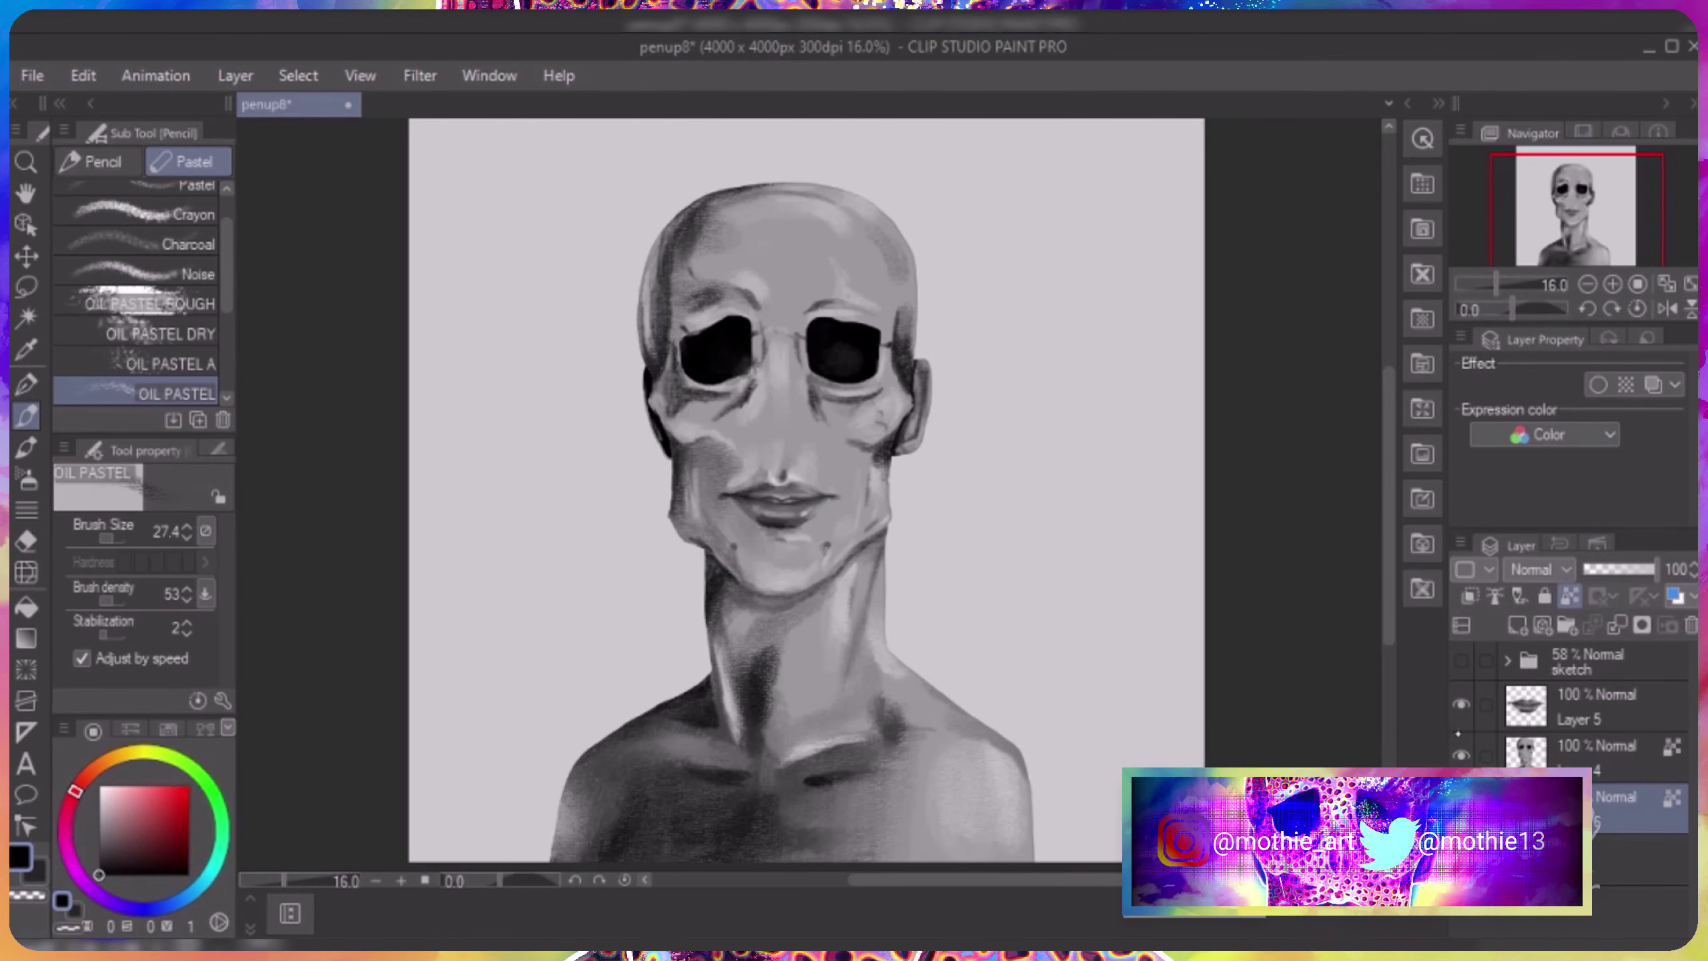
pyautogui.keyDown('ctrl'); pyautogui.keyDown('shift'); pyautogui.click(660, 354); pyautogui.keyUp('shift'); pyautogui.keyUp('ctrl')
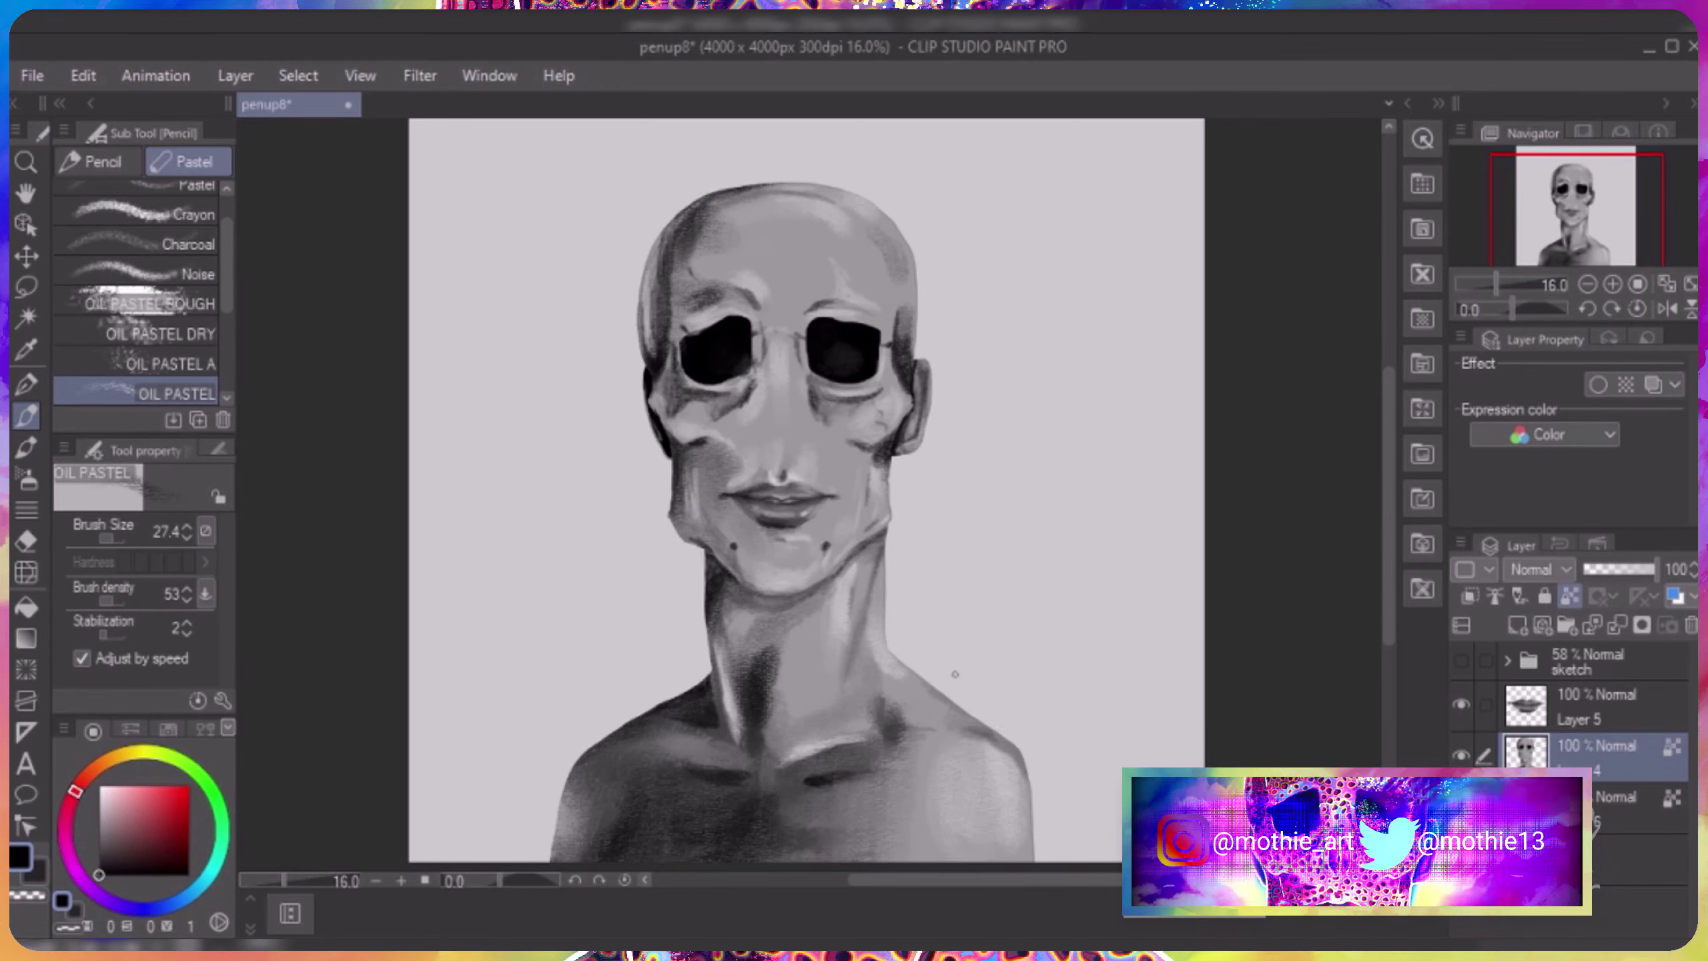
pyautogui.hotkey('ctrl', 'z')
pyautogui.hotkey('ctrl', 'z')
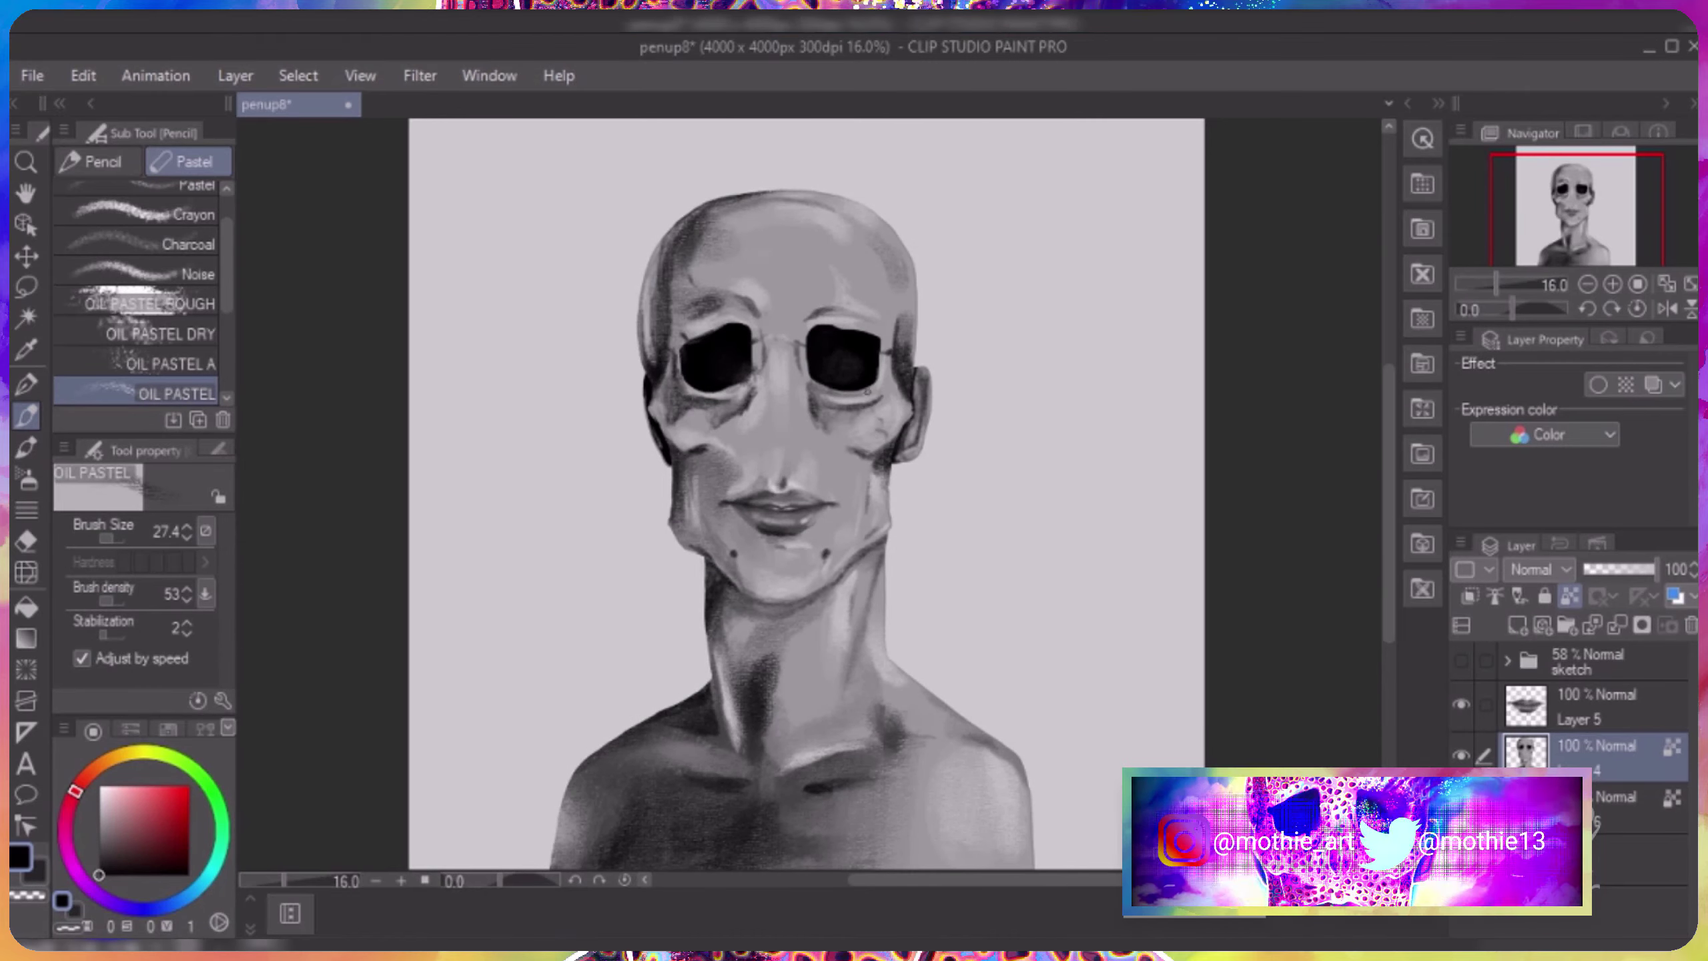
# Paint a dark skull-like nasal cavity with vertical OIL PASTEL strokes and darken the shadow beneath the jaw.
pyautogui.keyDown('alt'); pyautogui.click(753, 382); pyautogui.keyUp('alt')
pyautogui.moveTo(771, 412); pyautogui.dragTo(795, 450)
pyautogui.moveTo(773, 380)
pyautogui.mouseDown()
pyautogui.moveTo(777, 441)
pyautogui.moveTo(772, 425)
pyautogui.mouseUp()
pyautogui.keyDown('alt'); pyautogui.click(716, 360); pyautogui.keyUp('alt')
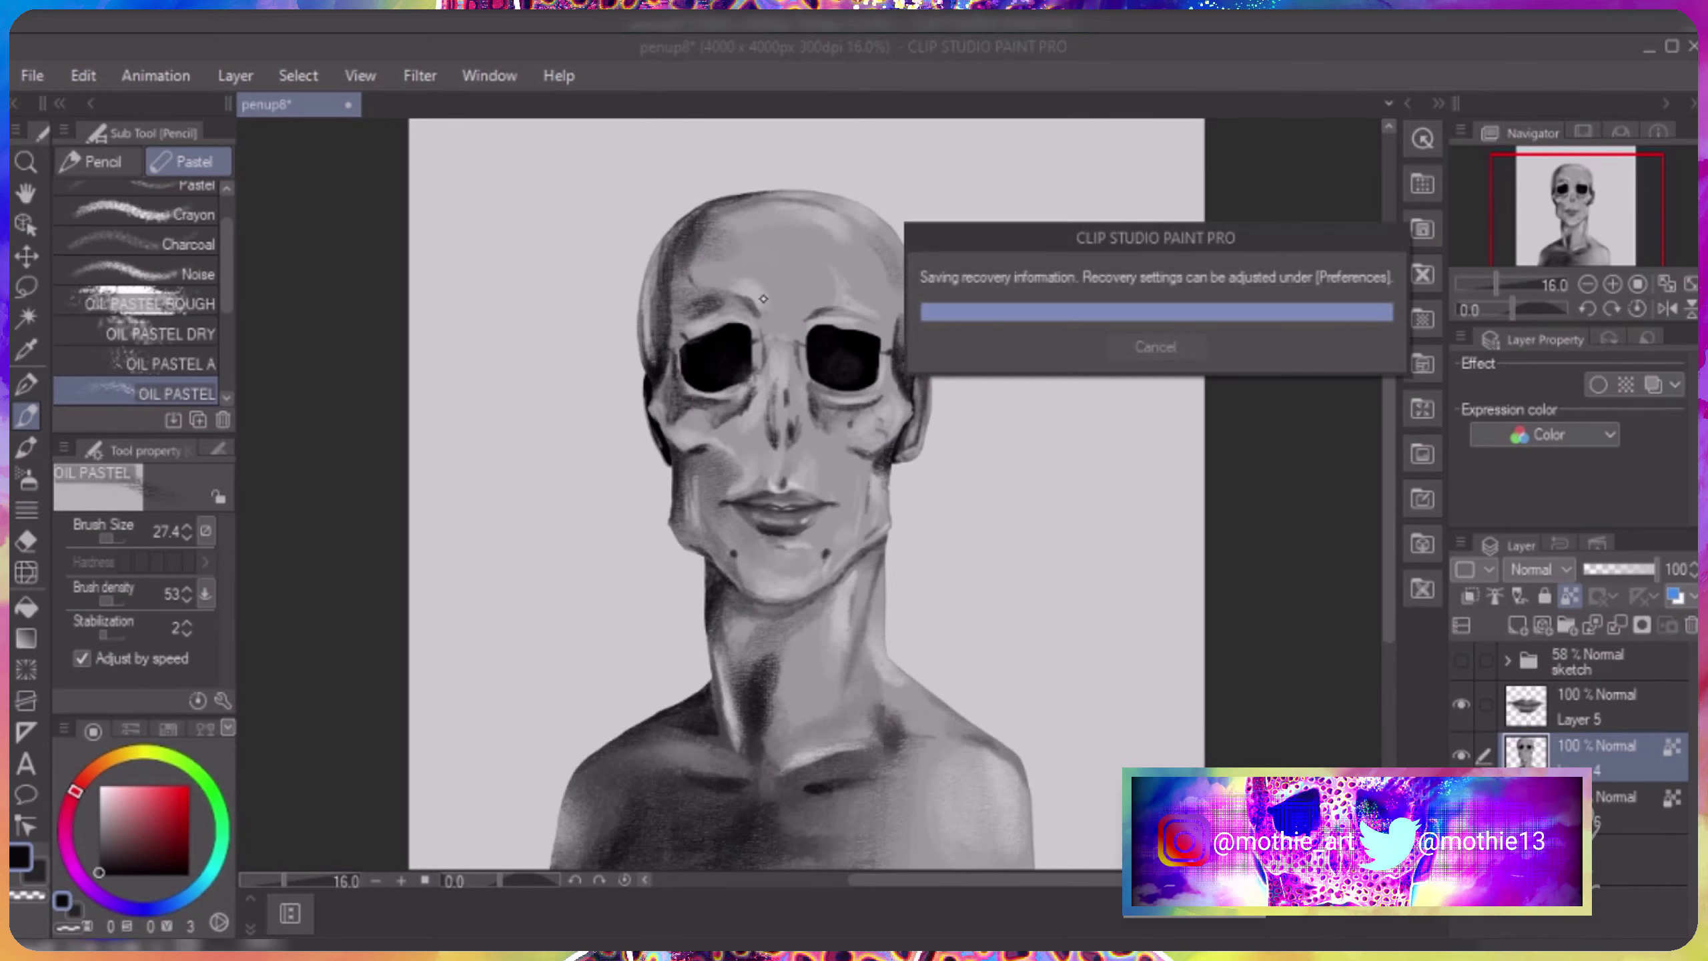
pyautogui.moveTo(840, 575); pyautogui.dragTo(730, 601)
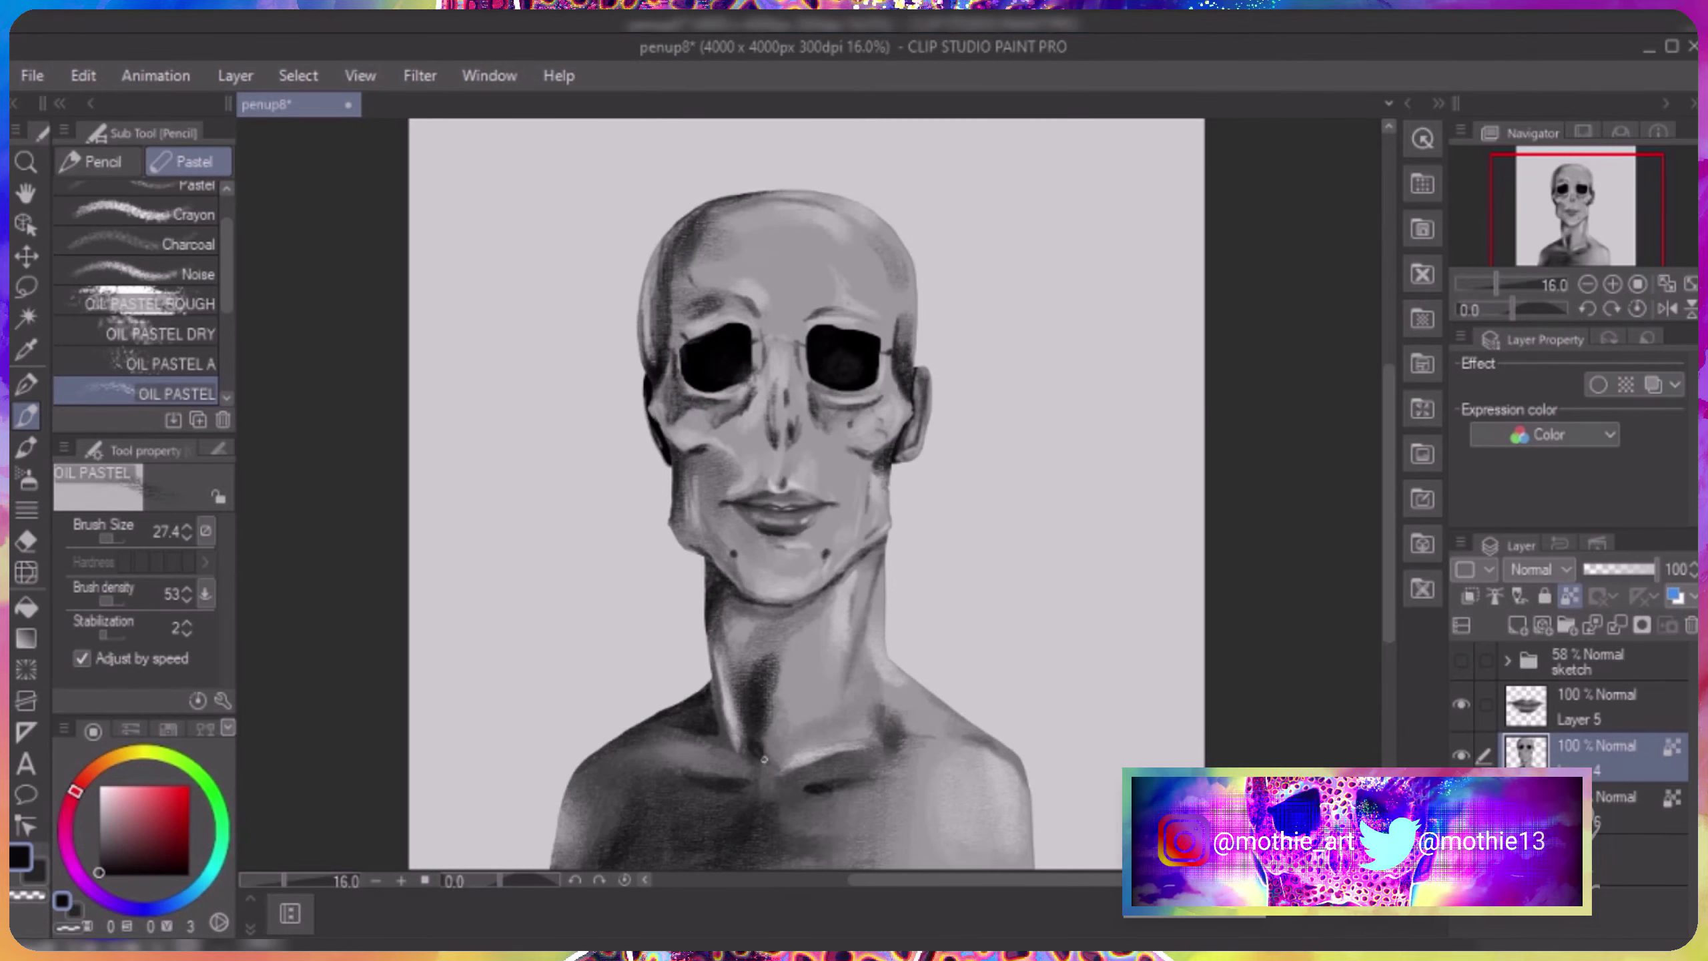
pyautogui.moveTo(1388, 511)
pyautogui.mouseDown()
pyautogui.moveTo(1338, 572)
pyautogui.moveTo(1385, 607)
pyautogui.mouseUp()
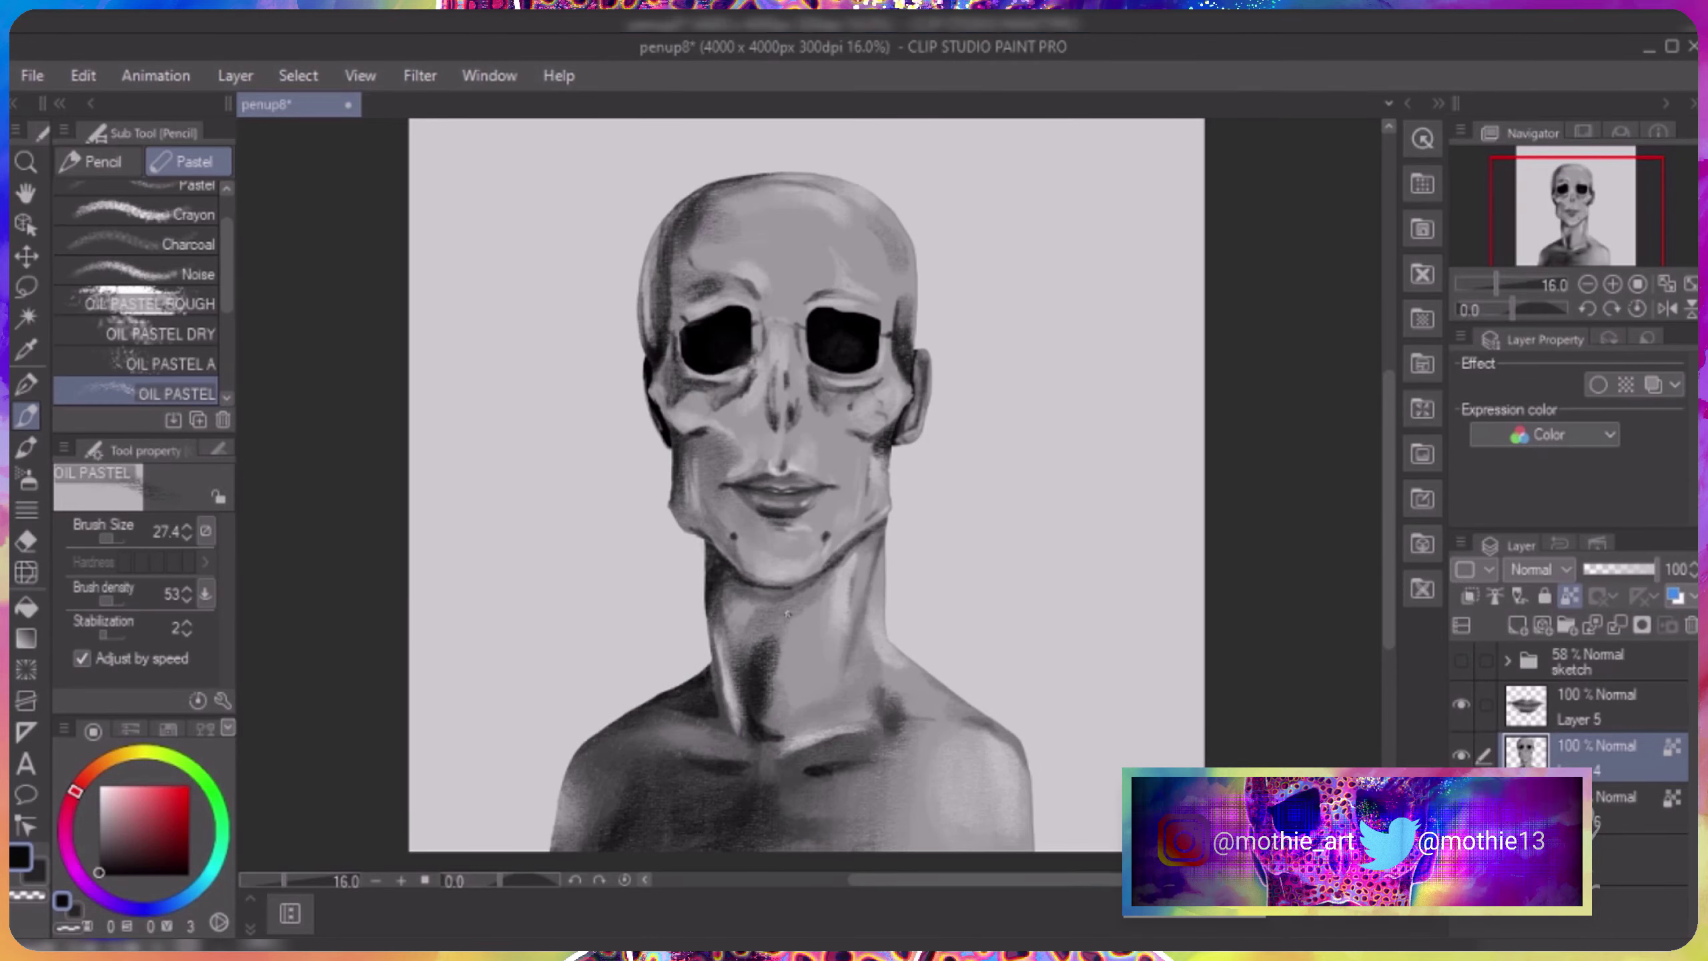
# Darken the left cheek hollow, the upper edge of the forehead and the left brow ridge with black OIL PASTEL.
pyautogui.hotkey('alt', '[')
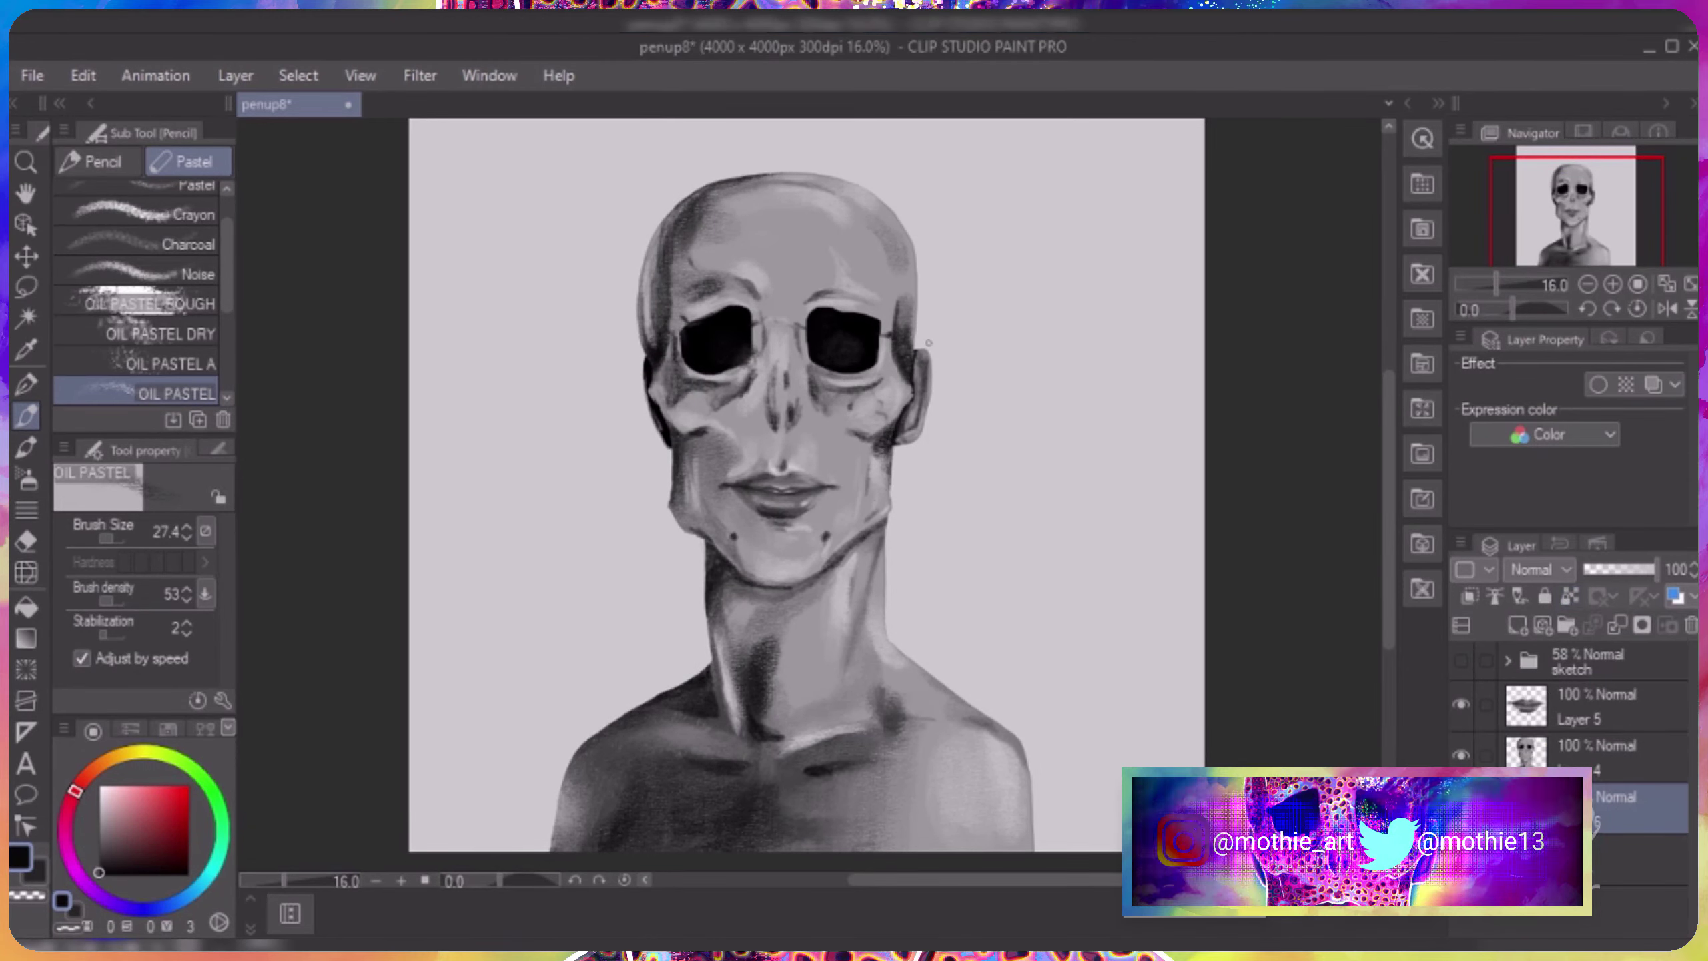
pyautogui.hotkey('alt', ']')
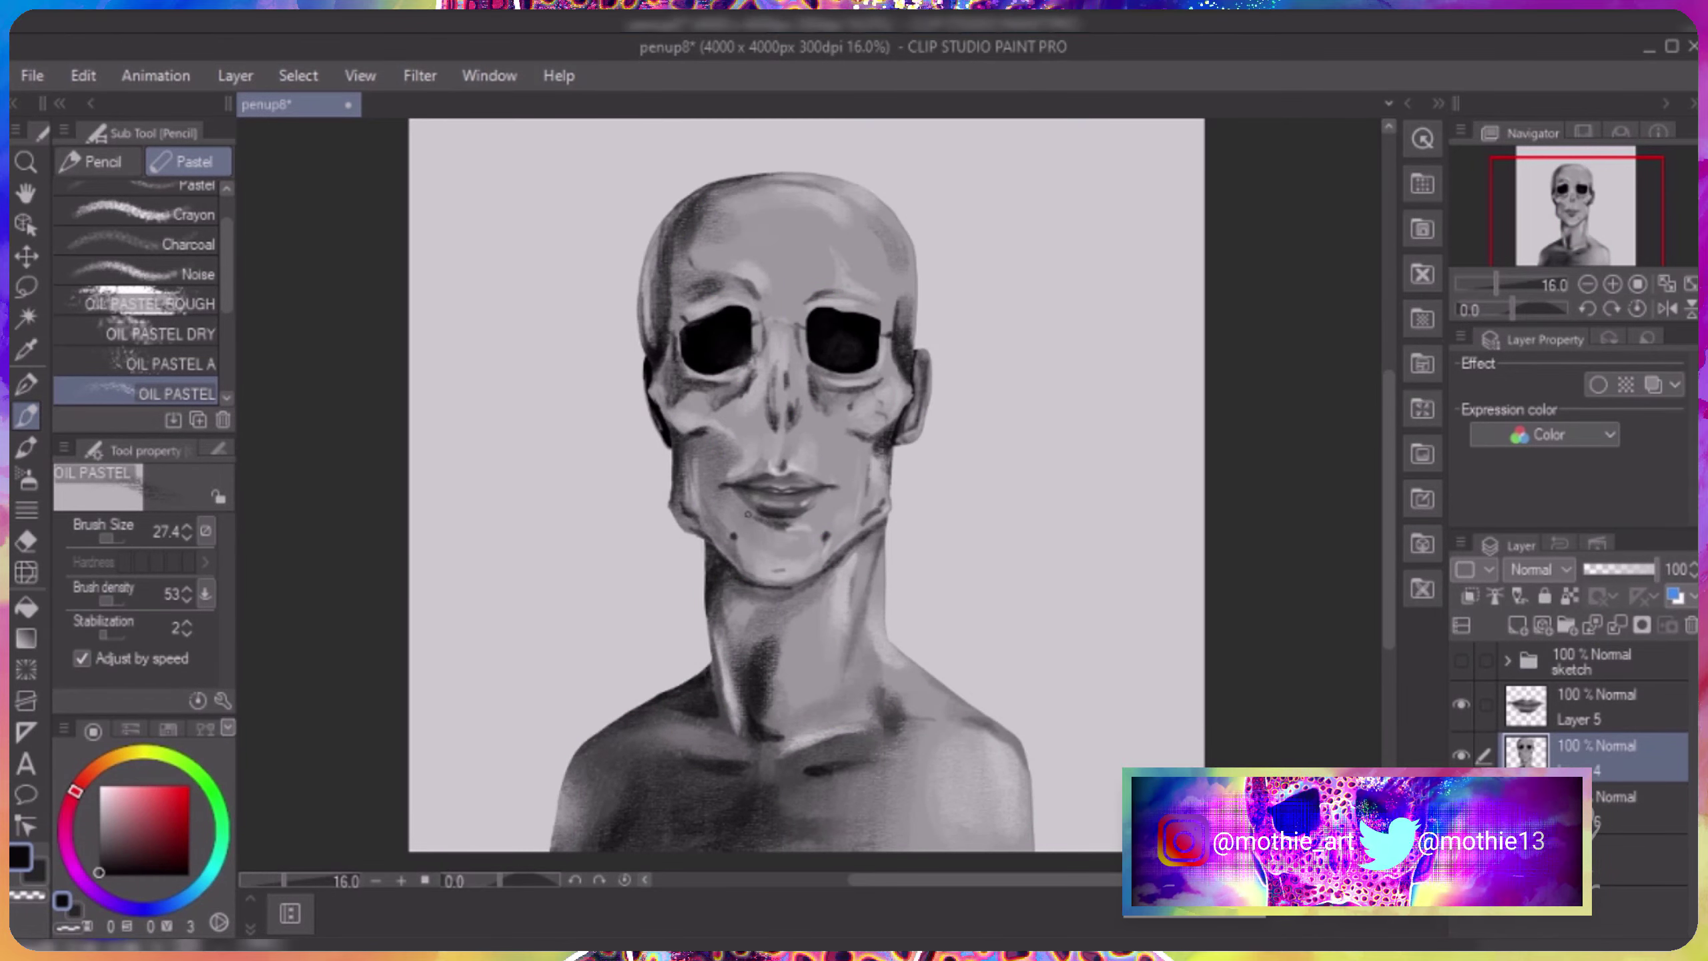
pyautogui.moveTo(699, 441); pyautogui.dragTo(720, 465)
pyautogui.moveTo(793, 186); pyautogui.dragTo(704, 220)
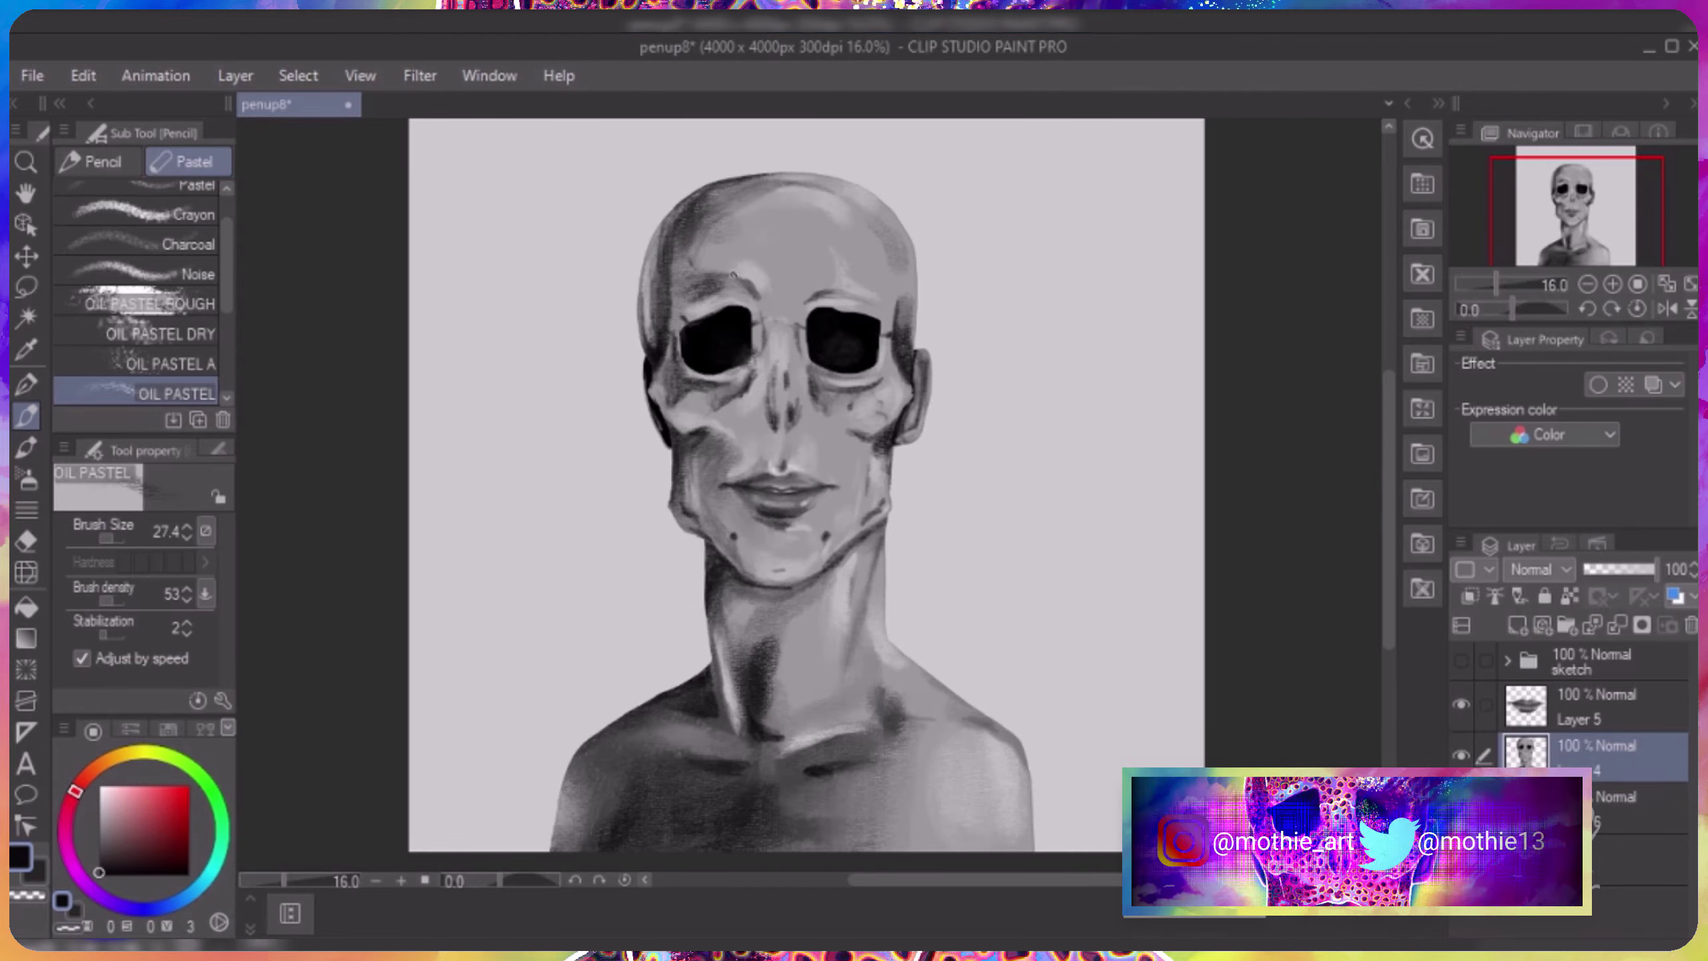
pyautogui.moveTo(732, 278); pyautogui.dragTo(710, 256)
pyautogui.scroll(-2, 823, 502)
pyautogui.scroll(1, 823, 502)
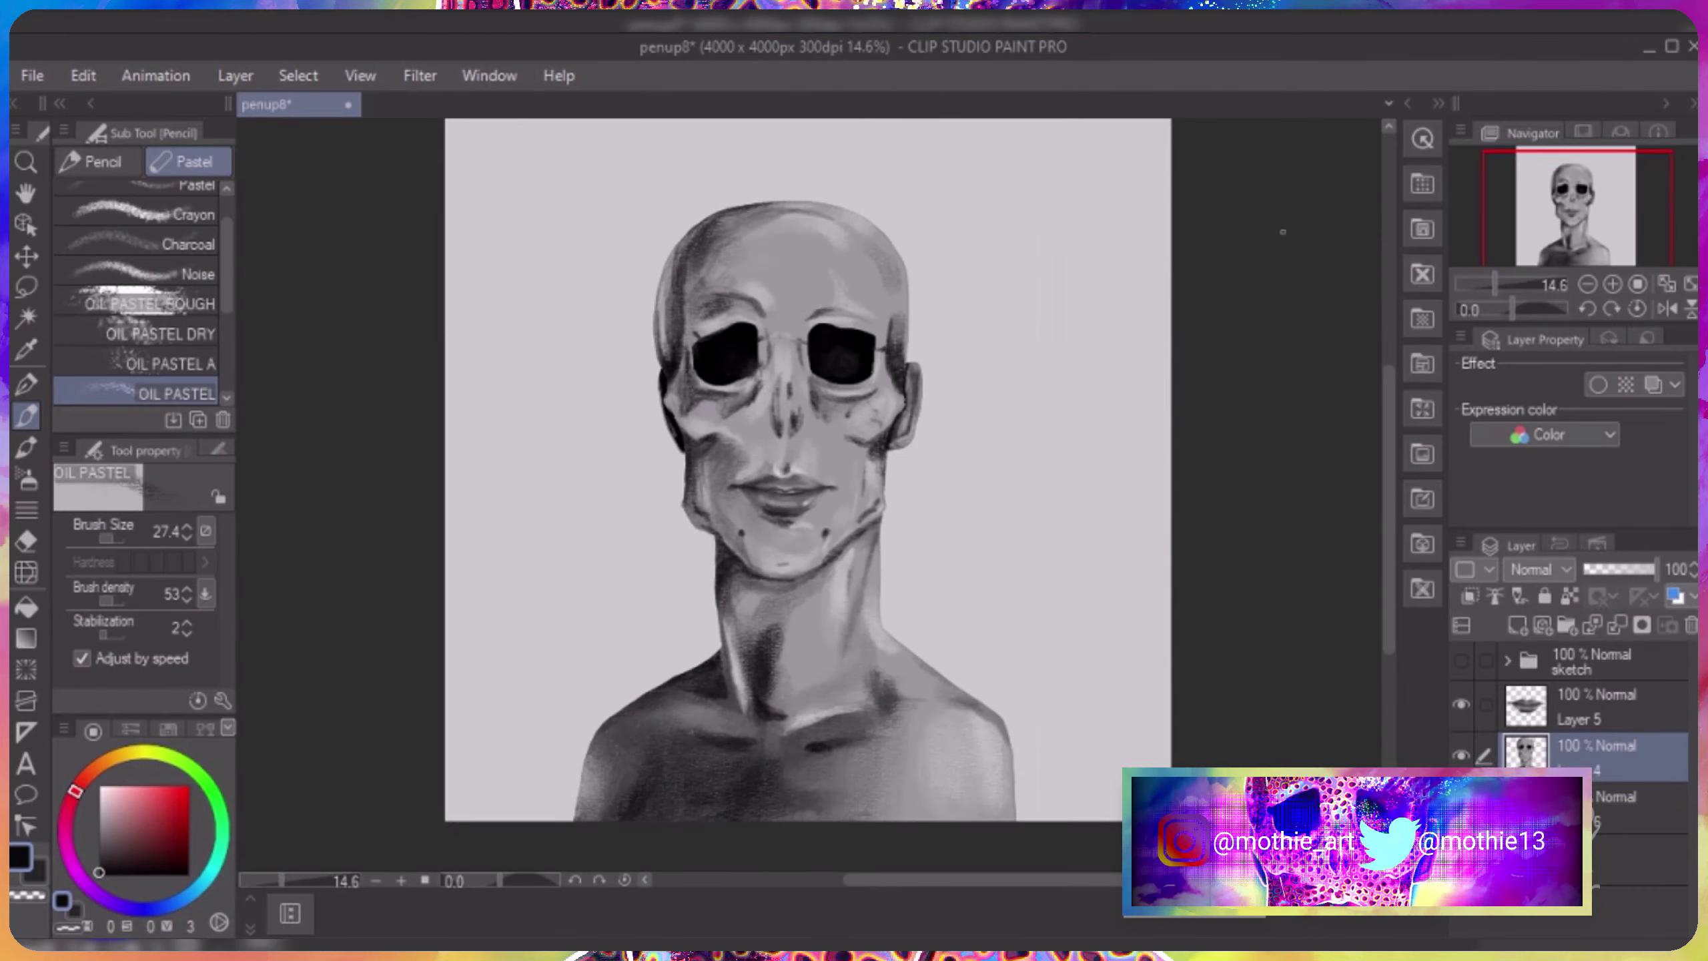
# Group the portrait's painted layers into a folder and start a Gradient map correction layer above it.
pyautogui.keyDown('shift'); pyautogui.click(1594, 707); pyautogui.keyUp('shift')
pyautogui.rightClick(1594, 733)
pyautogui.click(1520, 178)
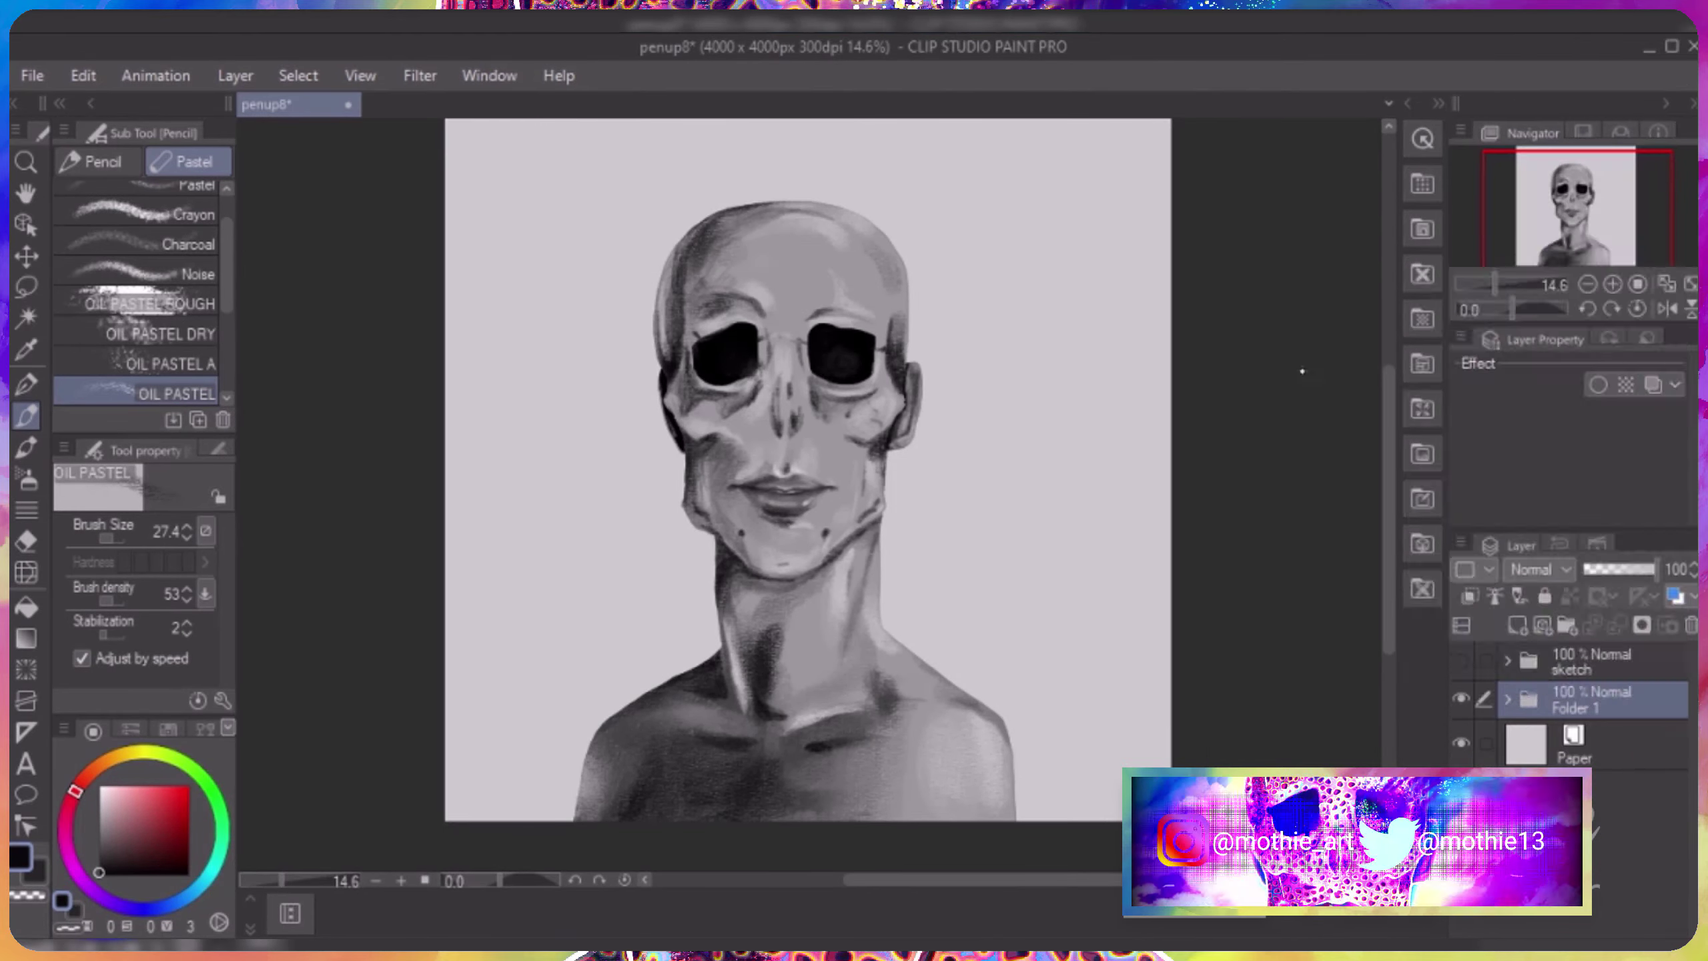
pyautogui.hotkey('ctrl', 'g')
pyautogui.scroll(-3, 1278, 643)
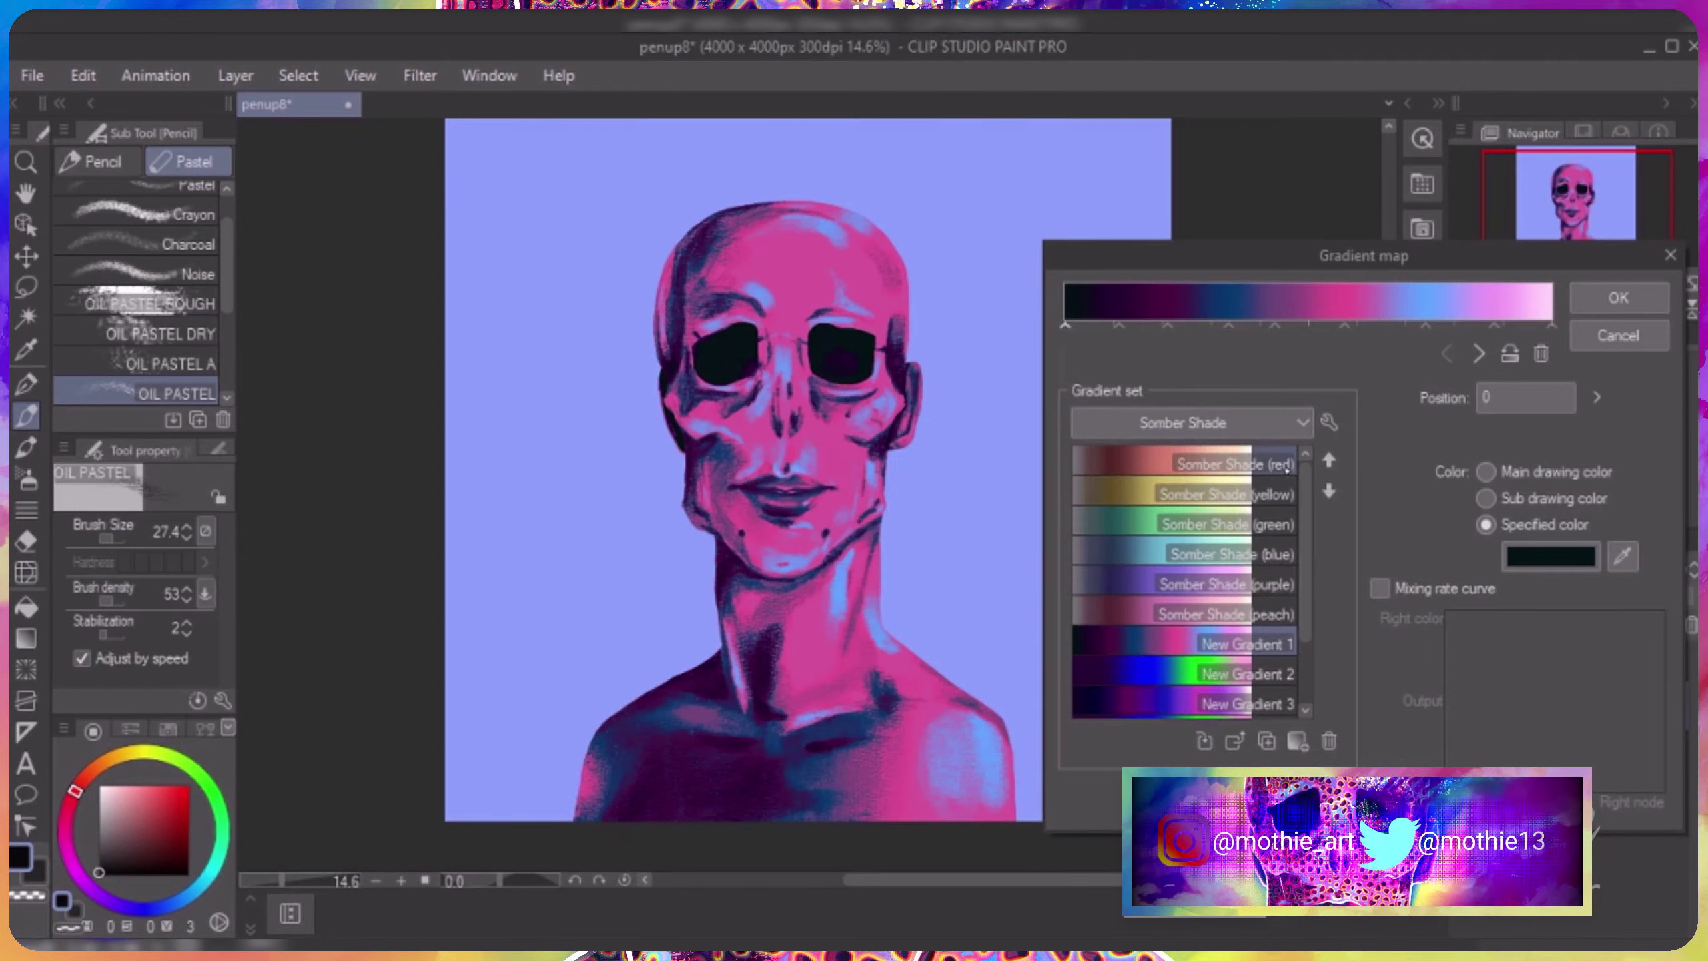
# Preview the custom gradients in the Somber Shade set, including New Gradient 1 and blueue.
pyautogui.click(1185, 642)
pyautogui.click(1185, 626)
pyautogui.click(1187, 644)
pyautogui.click(1179, 706)
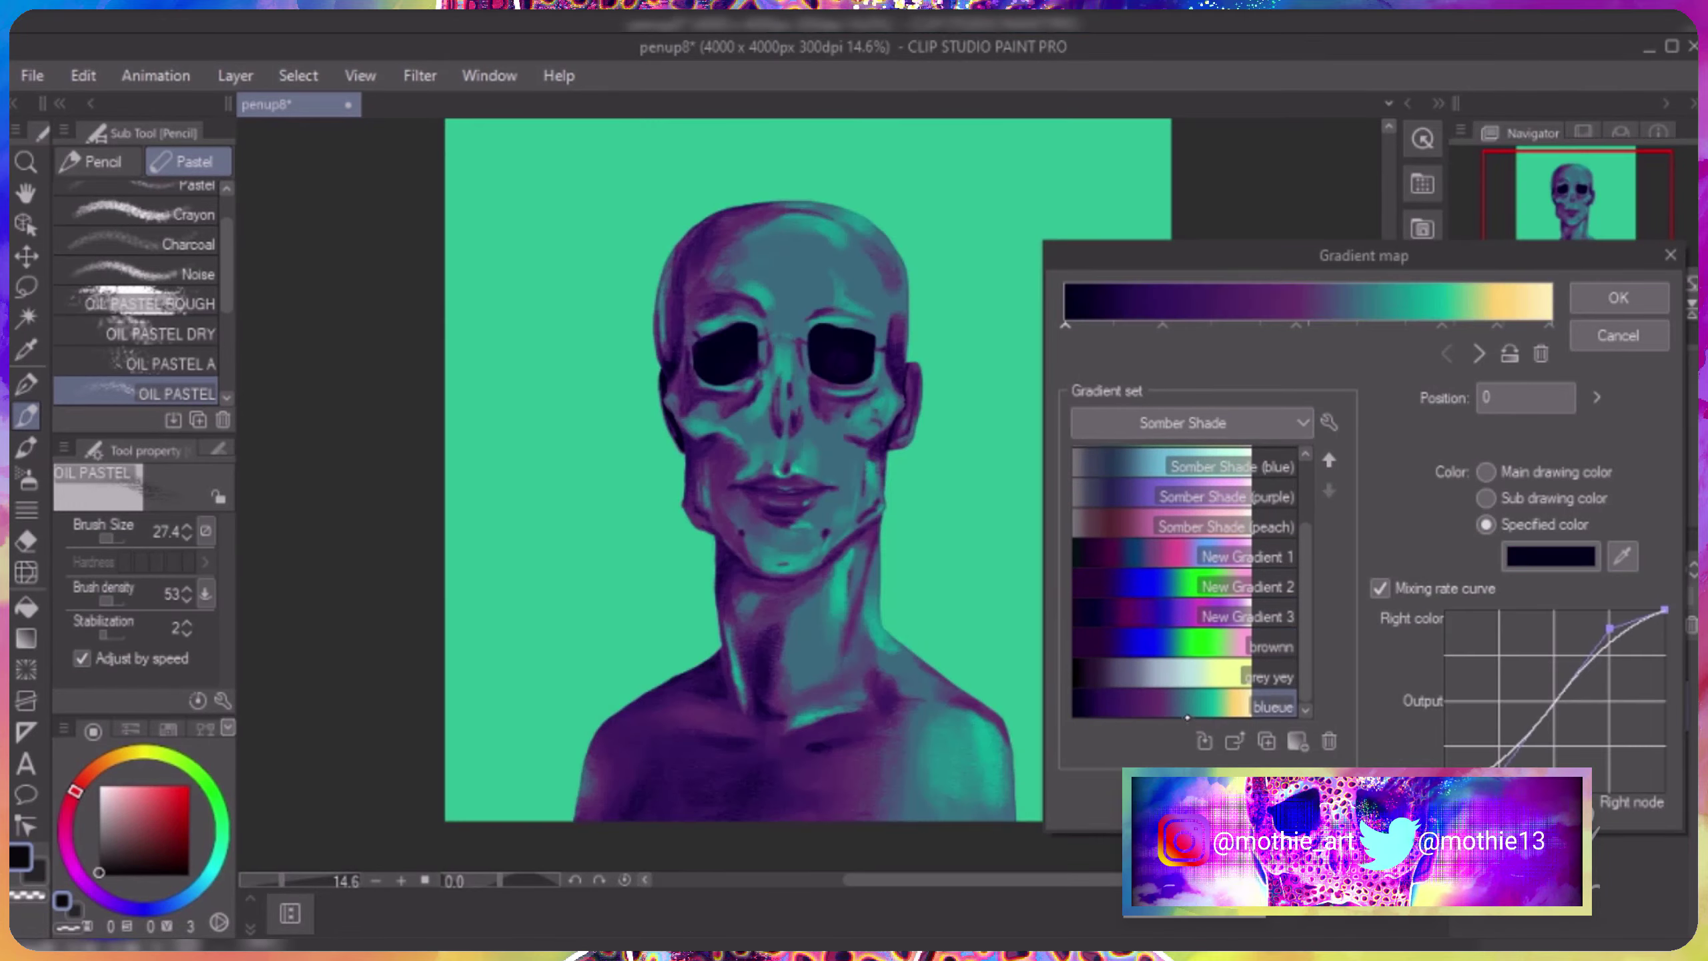
pyautogui.press('Up')
pyautogui.press('Up')
pyautogui.press('Up')
pyautogui.press('Up')
pyautogui.press('Up')
pyautogui.press('Down')
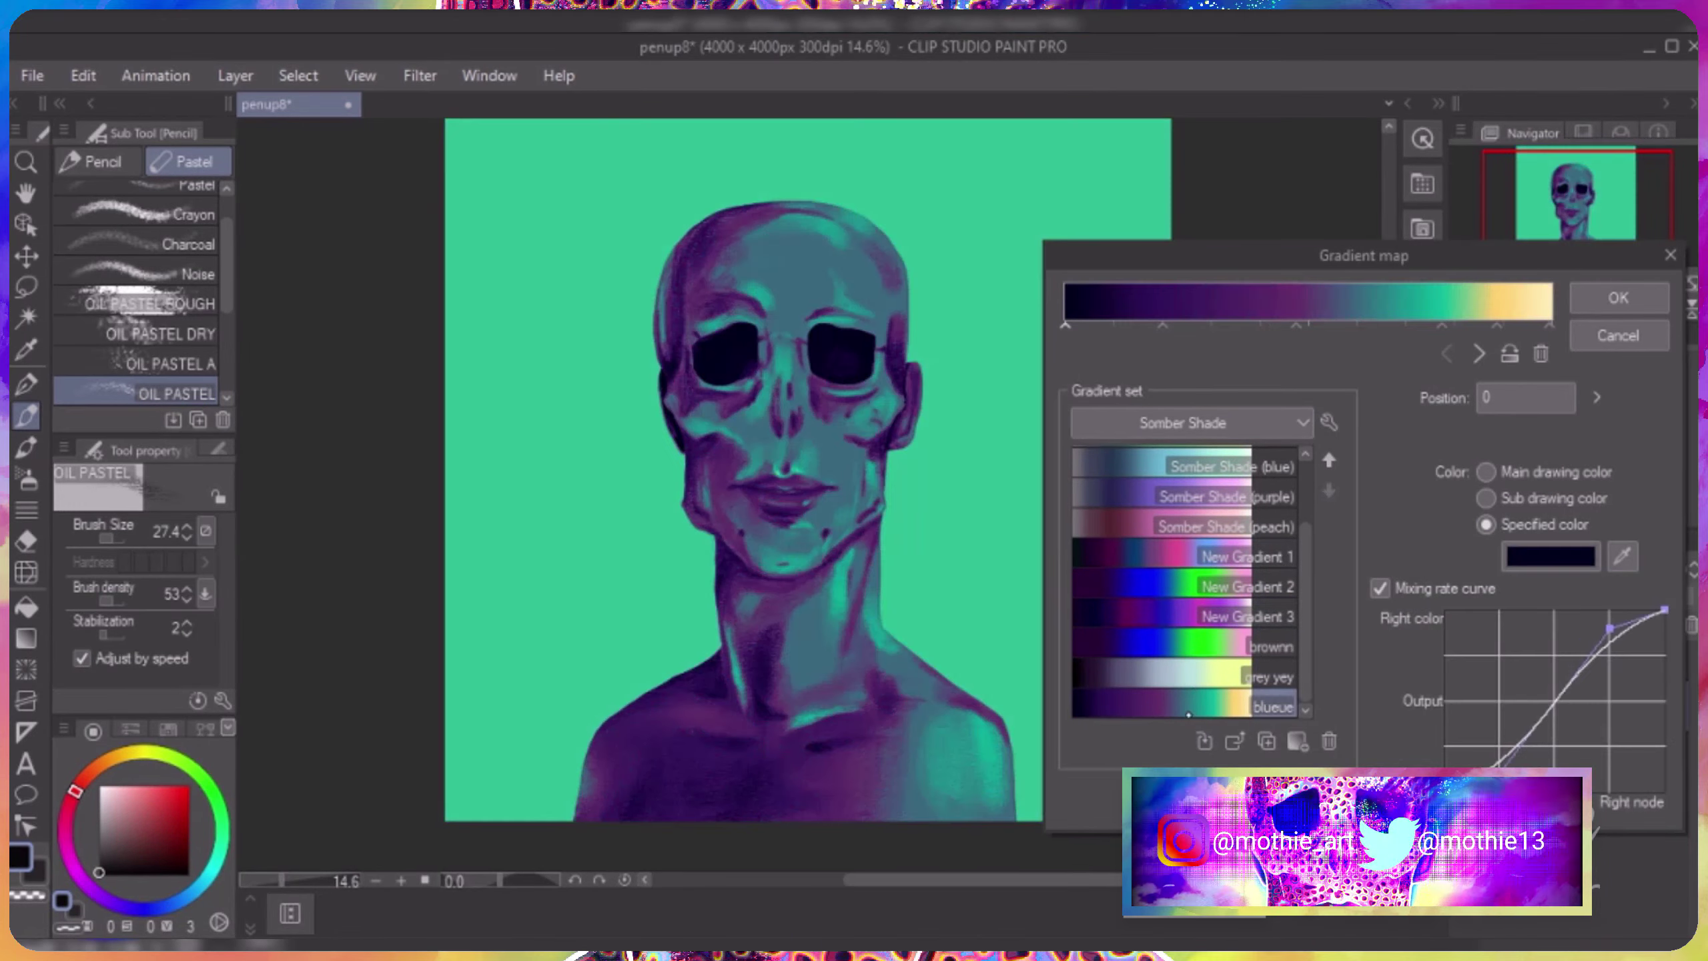
# Switch to the Sky gradient set and preview its custom gradients, including paint blue and paint orange.
pyautogui.click(1192, 422)
pyautogui.click(1184, 532)
pyautogui.click(1275, 565)
pyautogui.scroll(-8, 1277, 571)
pyautogui.click(1236, 675)
pyautogui.click(1234, 700)
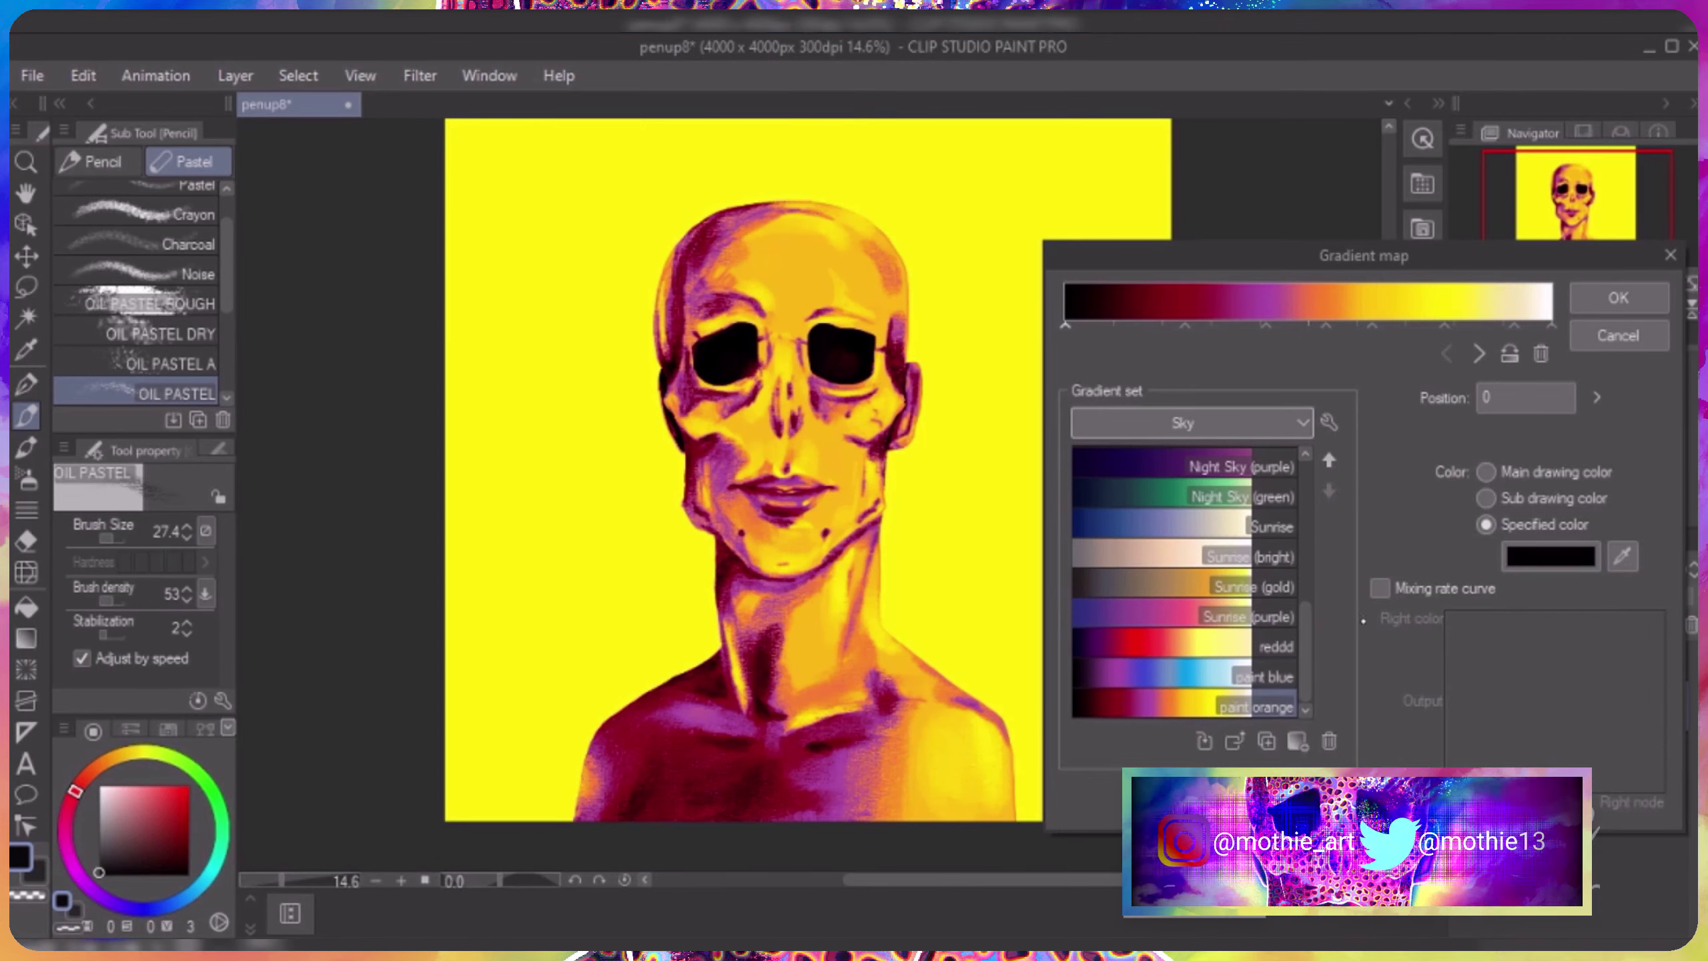
pyautogui.click(1244, 616)
# Choose New Gradient 1 from the Somber Shade gradient set.
pyautogui.scroll(6, 1245, 606)
pyautogui.scroll(2, 1272, 420)
pyautogui.click(1210, 556)
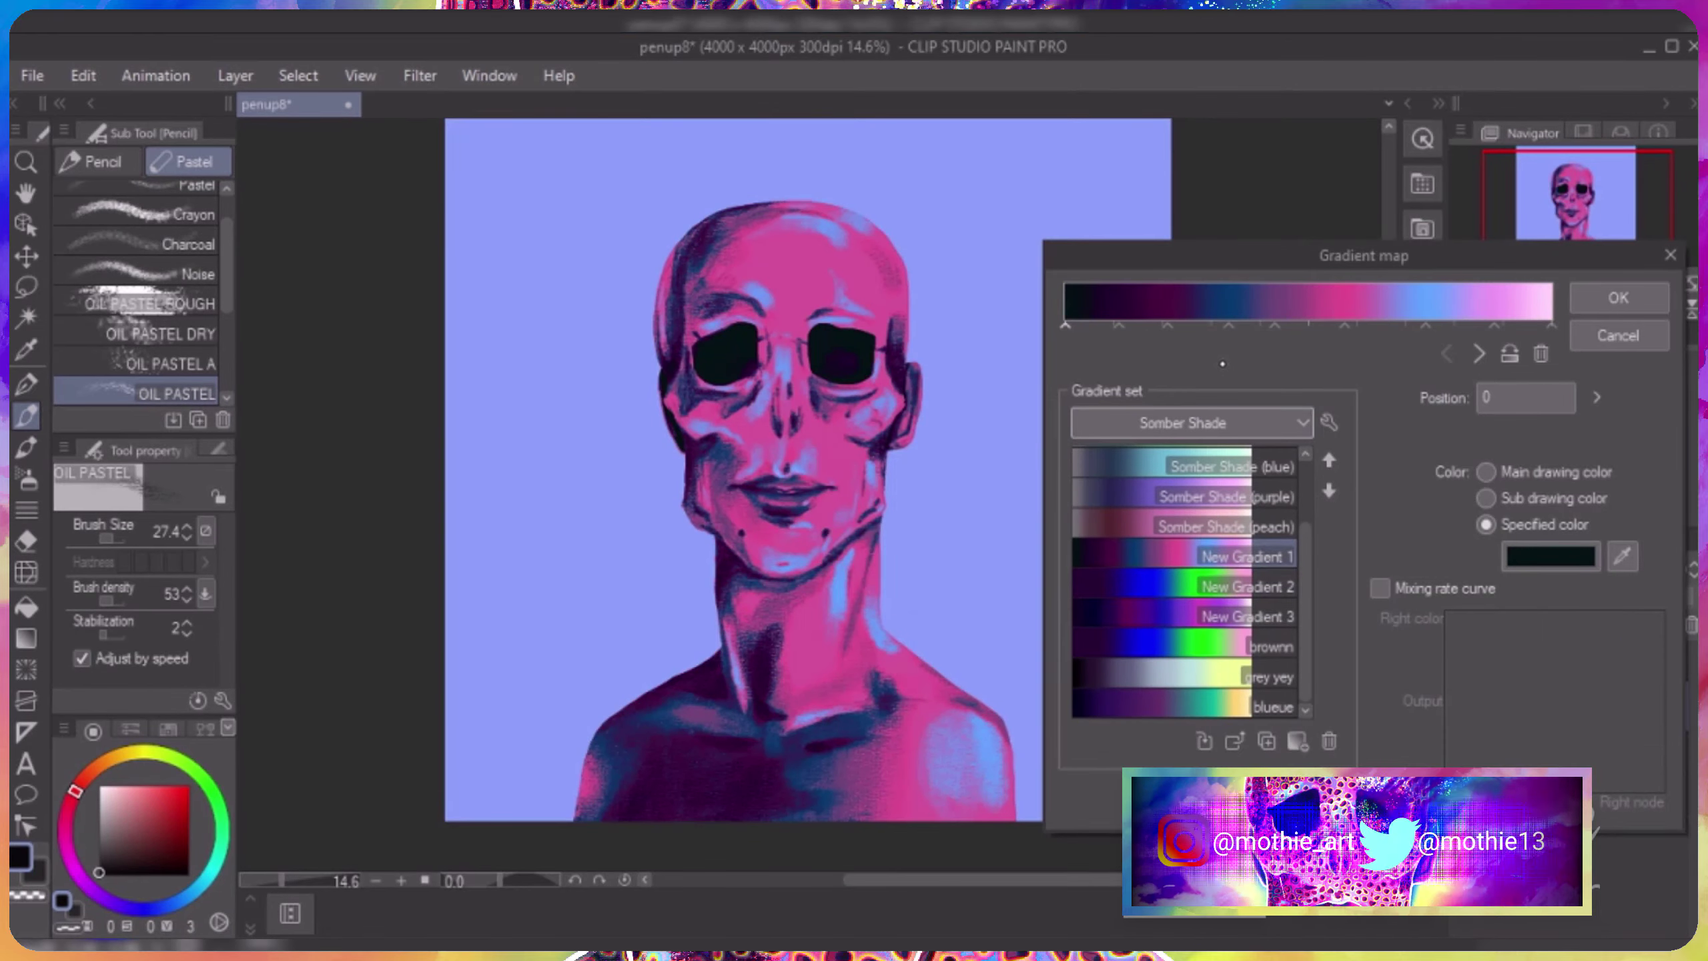
# Recolour the gradient's nodes with deep purple, vivid pink, light magenta and a cream highlight end.
pyautogui.click(1234, 344)
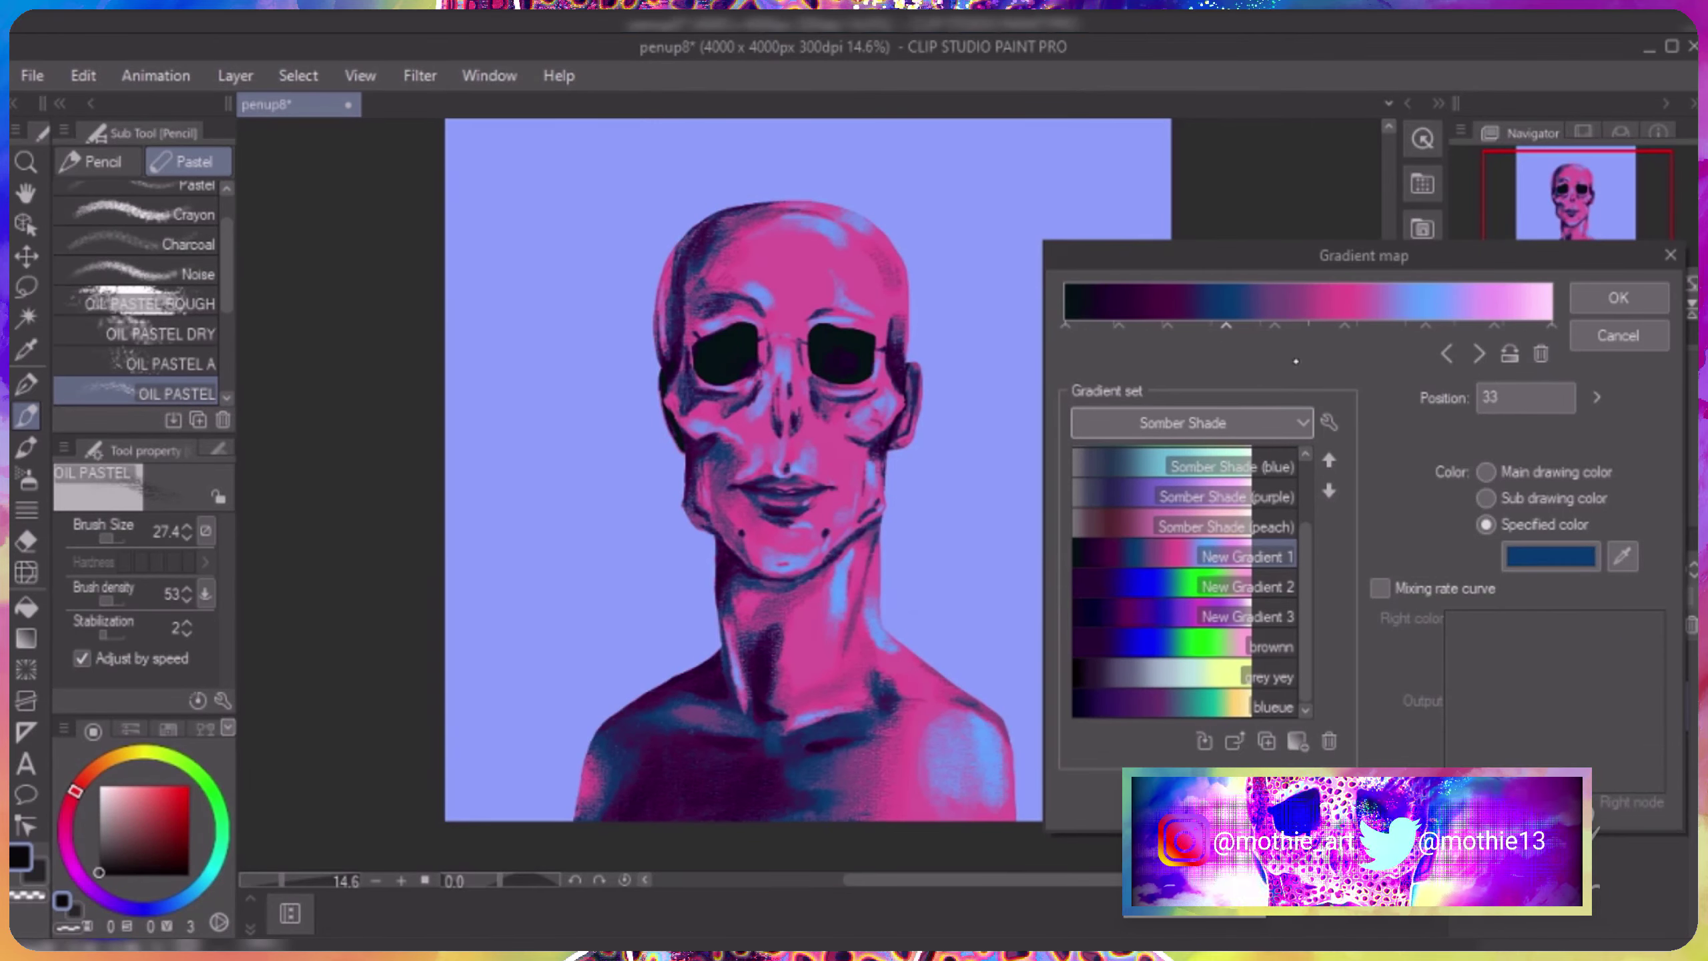
pyautogui.click(1550, 556)
pyautogui.click(1544, 375)
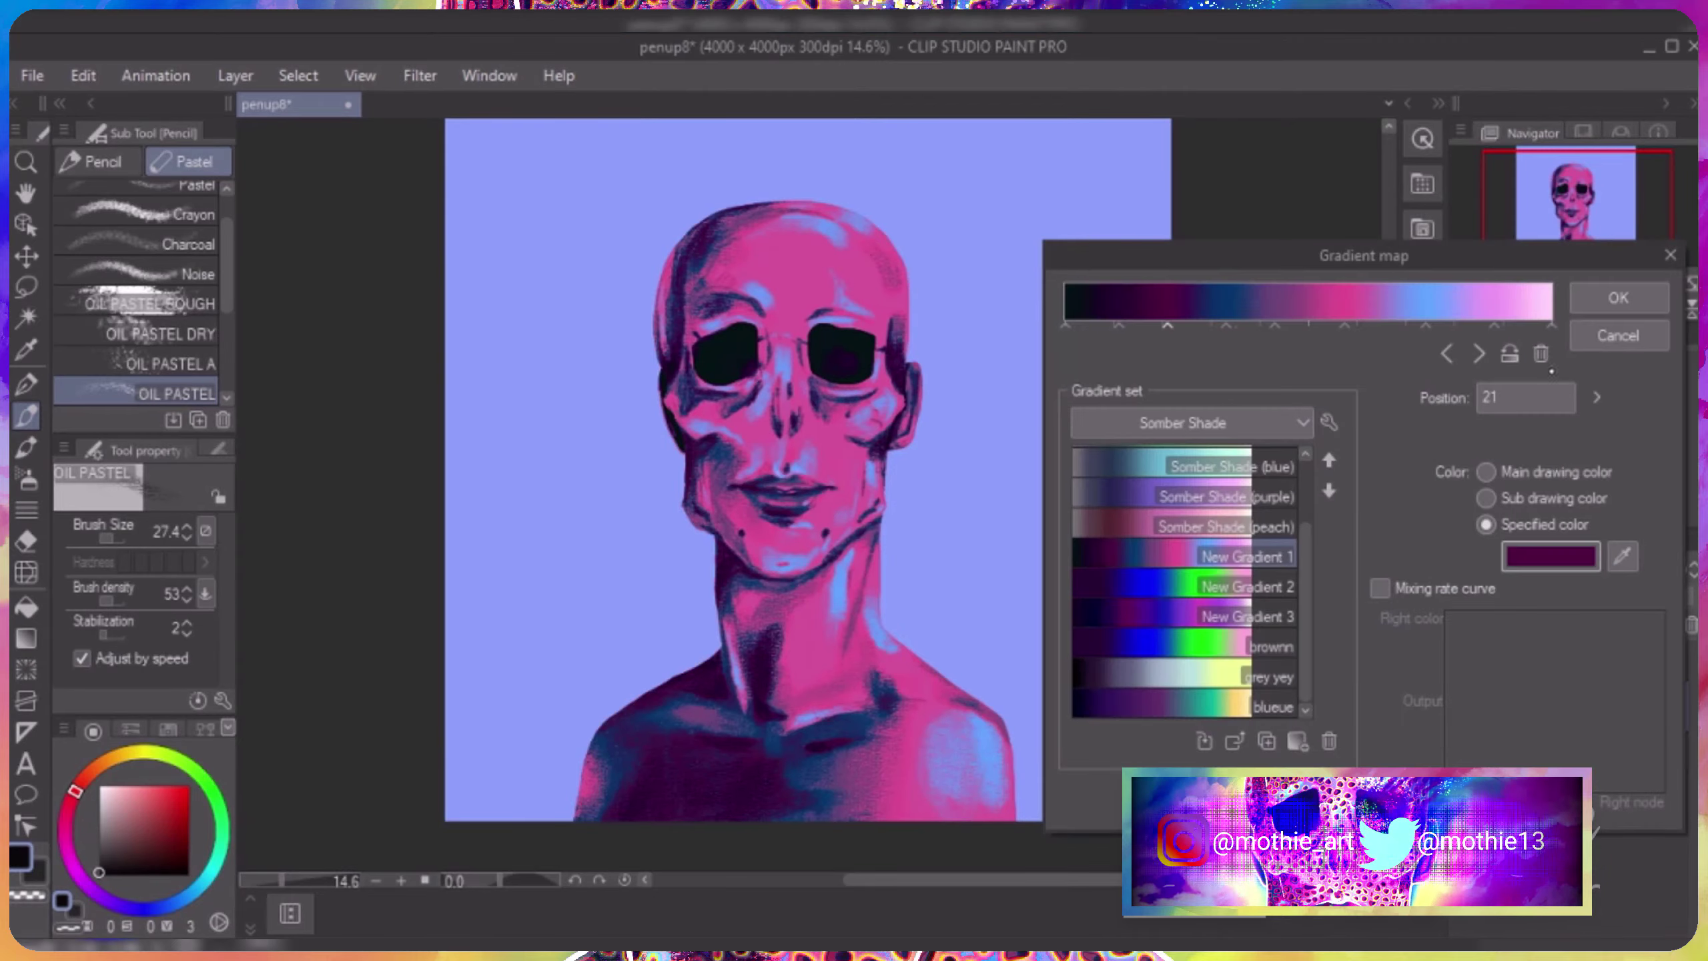
pyautogui.click(1550, 555)
pyautogui.click(1543, 347)
pyautogui.click(1551, 556)
pyautogui.click(1574, 341)
pyautogui.click(1550, 556)
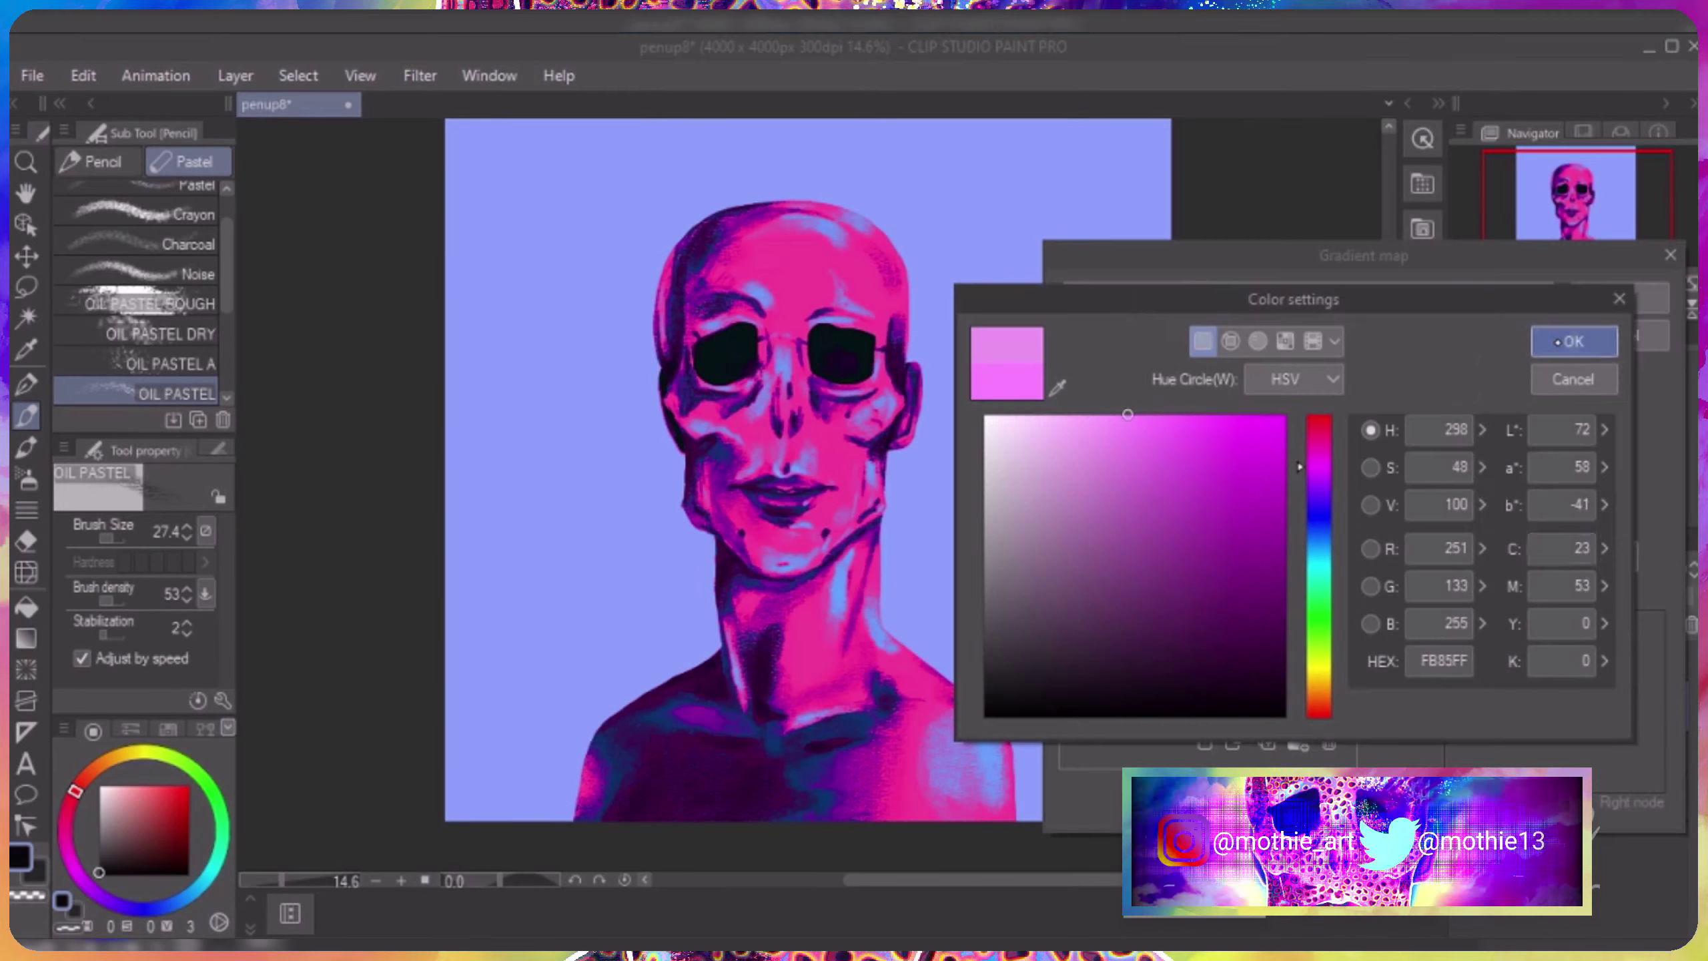
pyautogui.click(1570, 332)
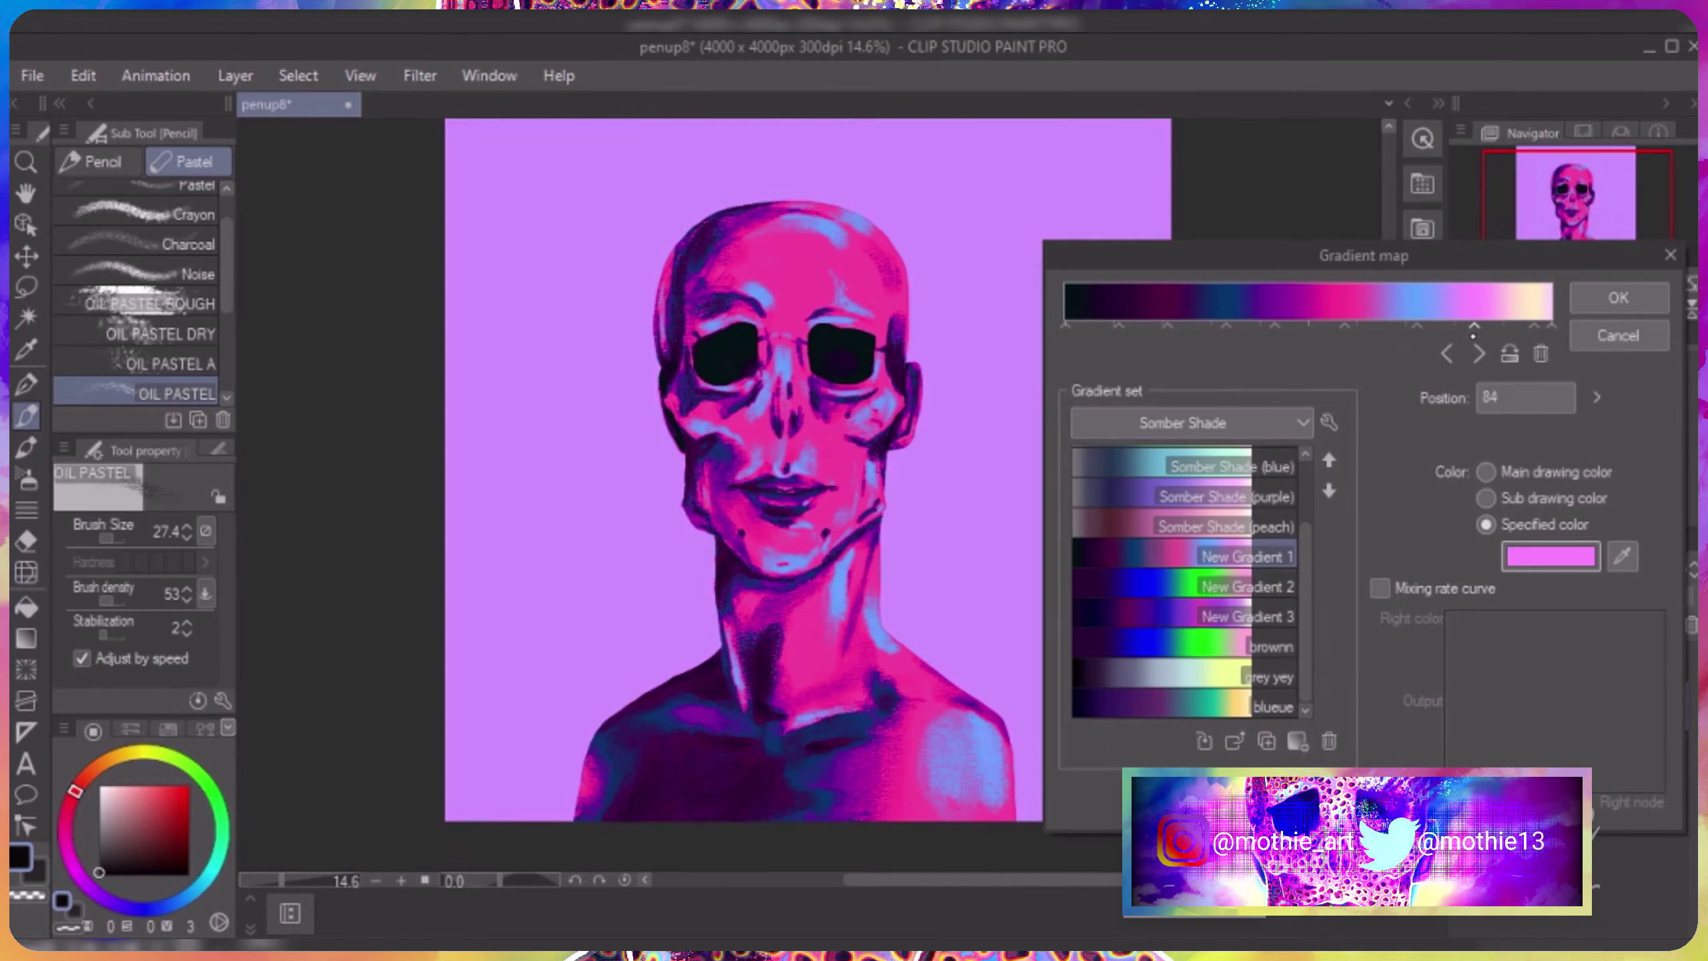
# Move the pink gradient node to position 54 and the cream node to 92, and apply the gradient map.
pyautogui.moveTo(1345, 325); pyautogui.dragTo(1325, 324)
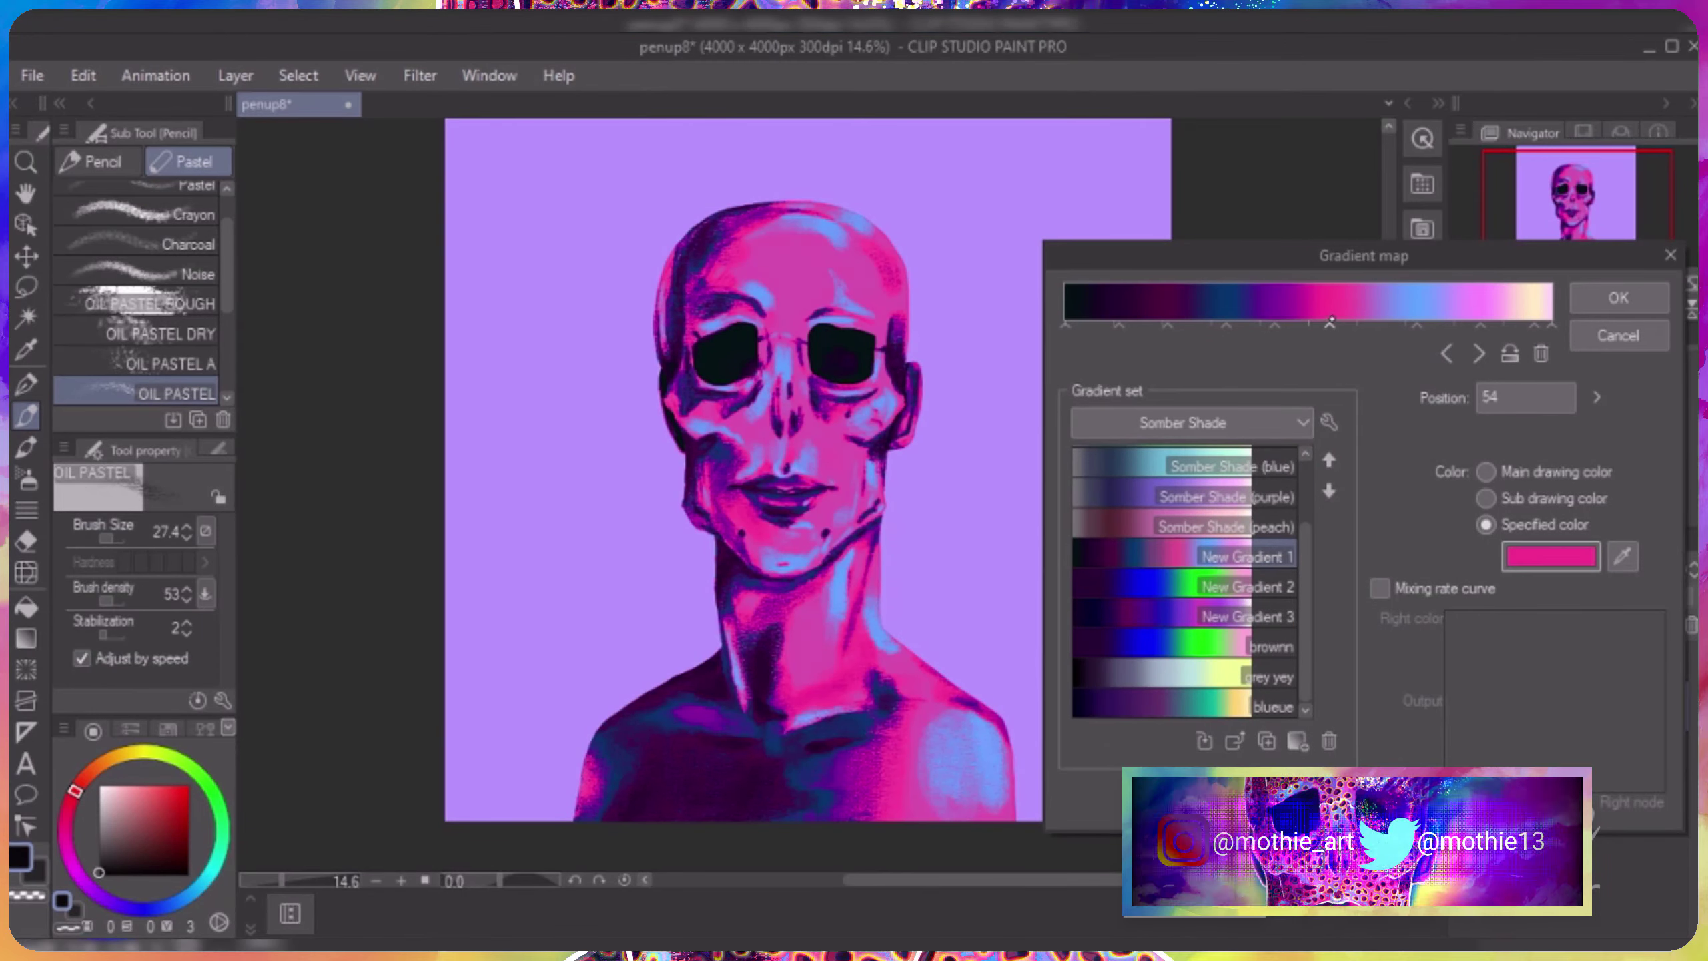
pyautogui.click(1480, 325)
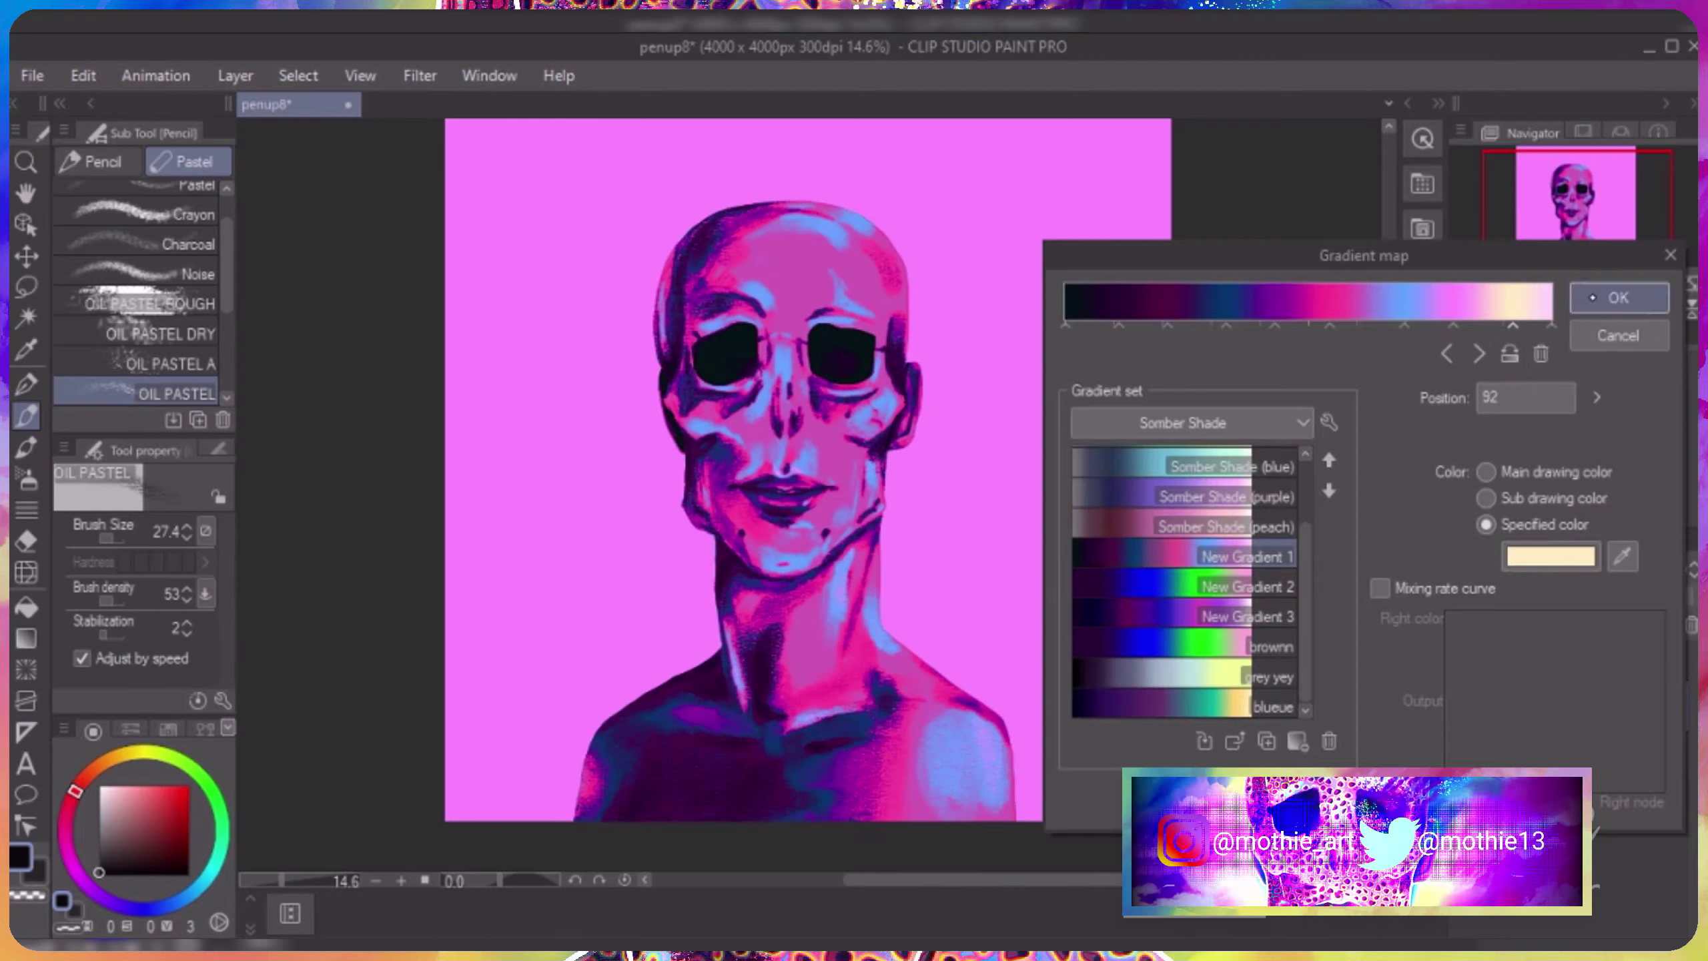
pyautogui.click(1592, 298)
# Change the background paper layer's colour to turquoise.
pyautogui.click(1602, 596)
pyautogui.click(1605, 367)
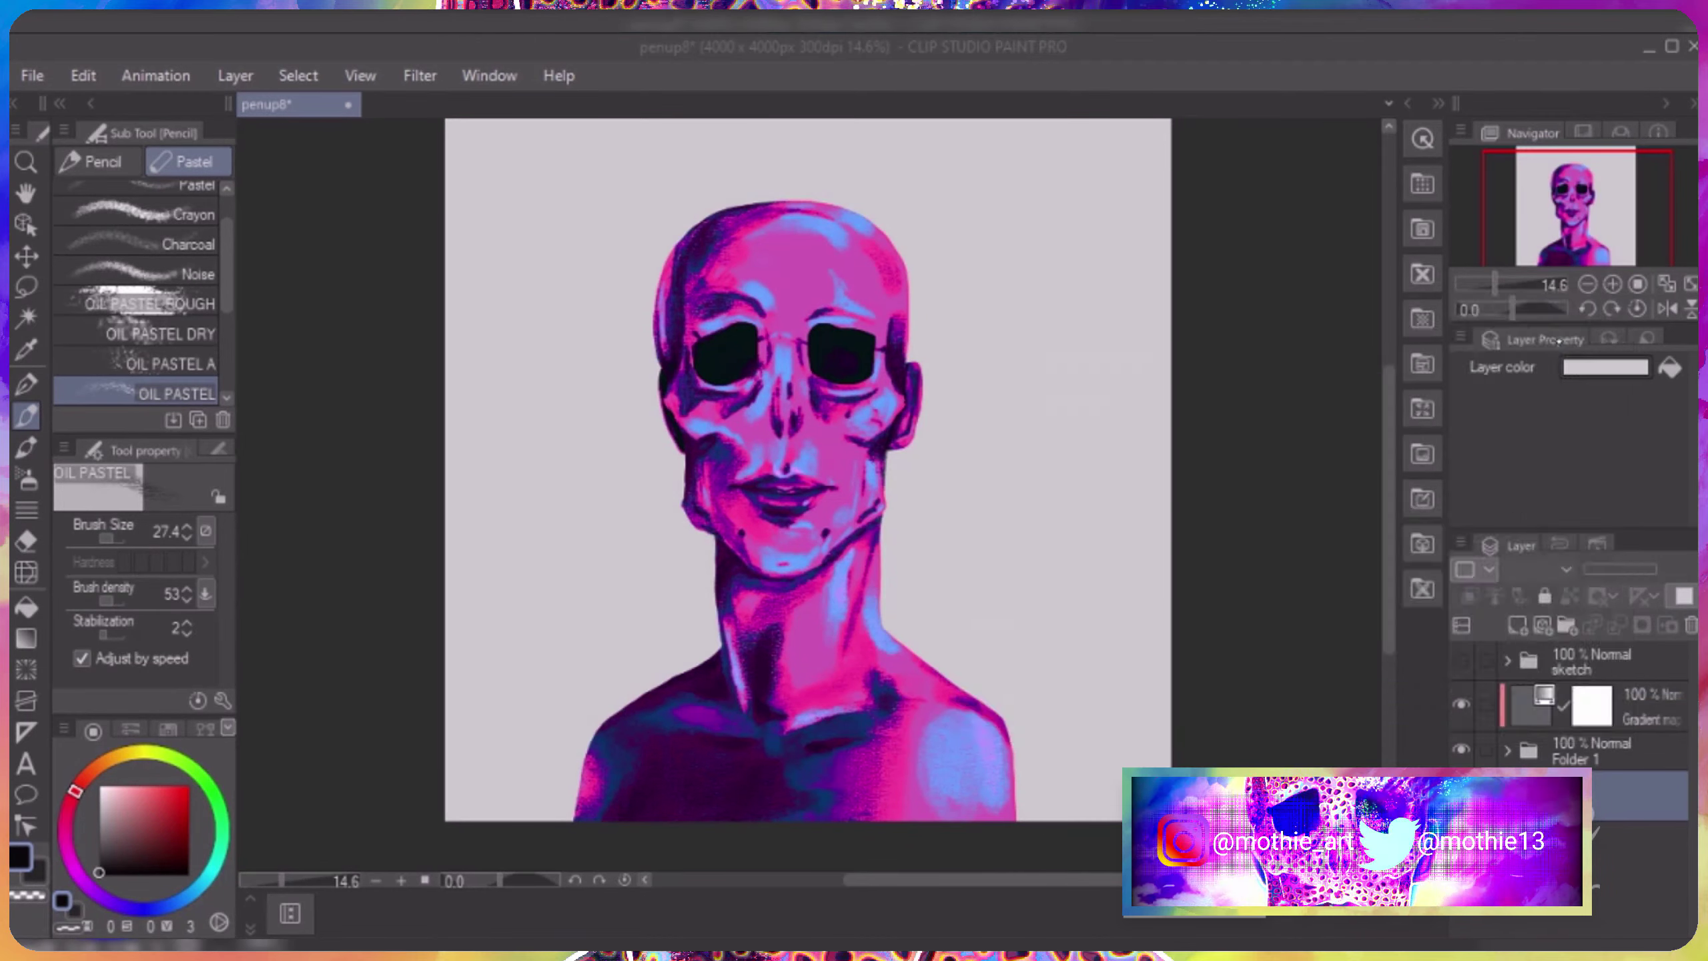
pyautogui.click(1571, 331)
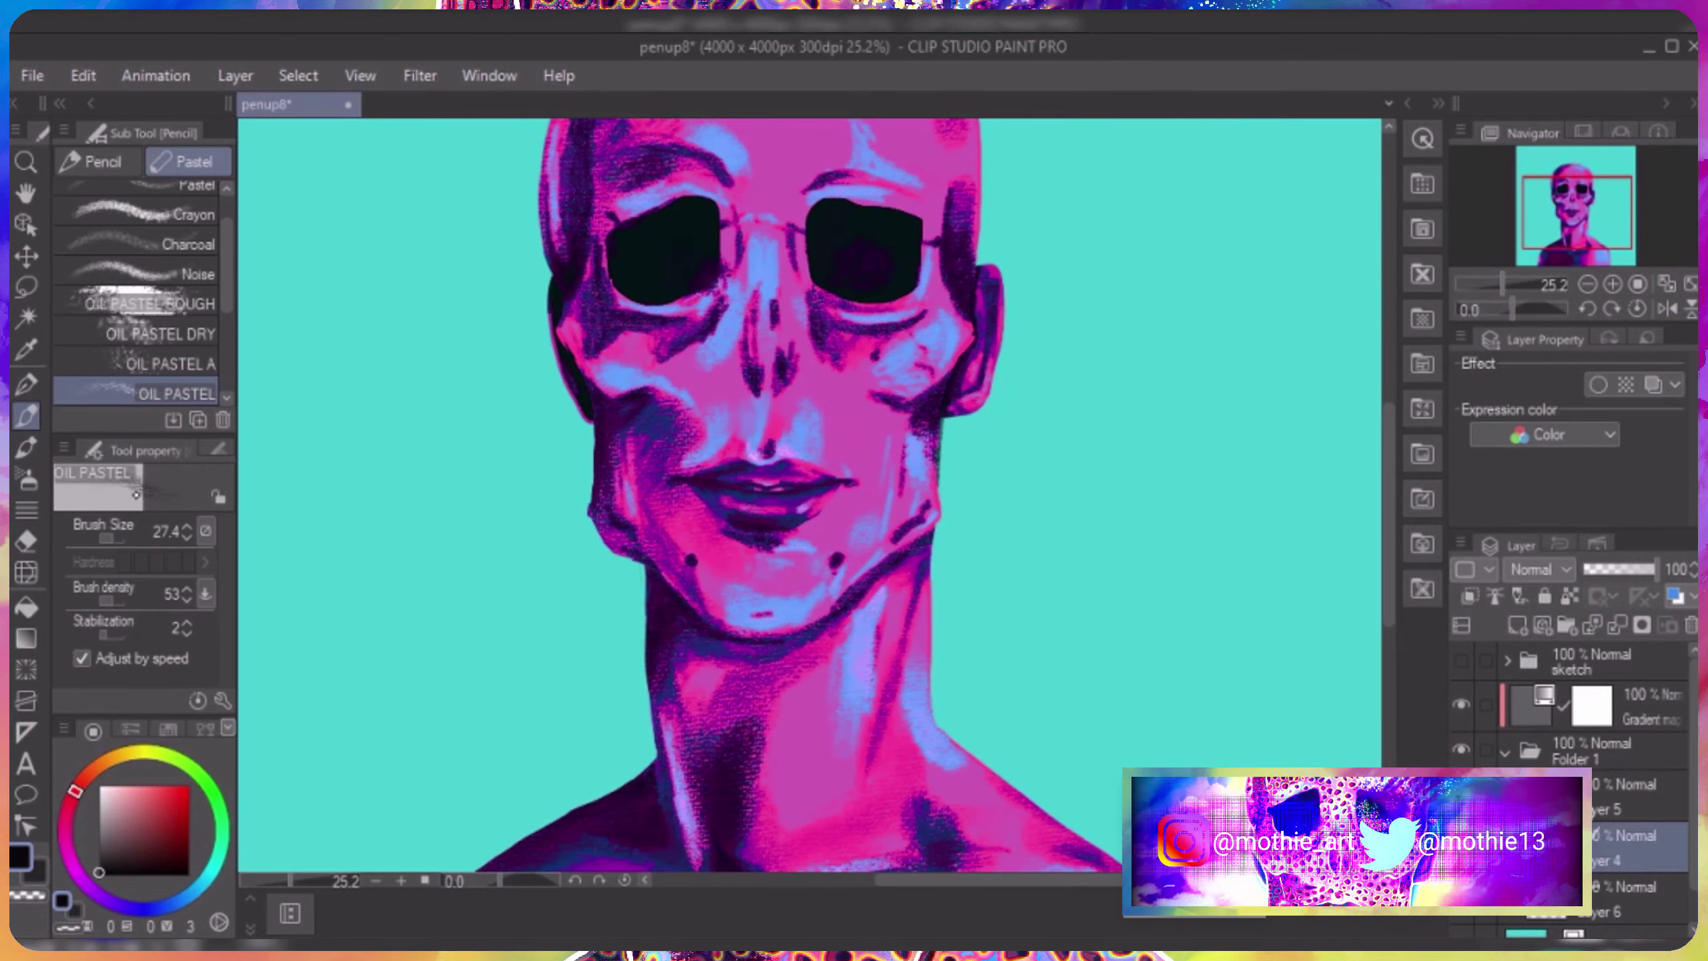
# Blend the painted shading on the face, neck and shoulders on Layer 4 with the Wet bleed blender at size 62.5.
pyautogui.press('b')
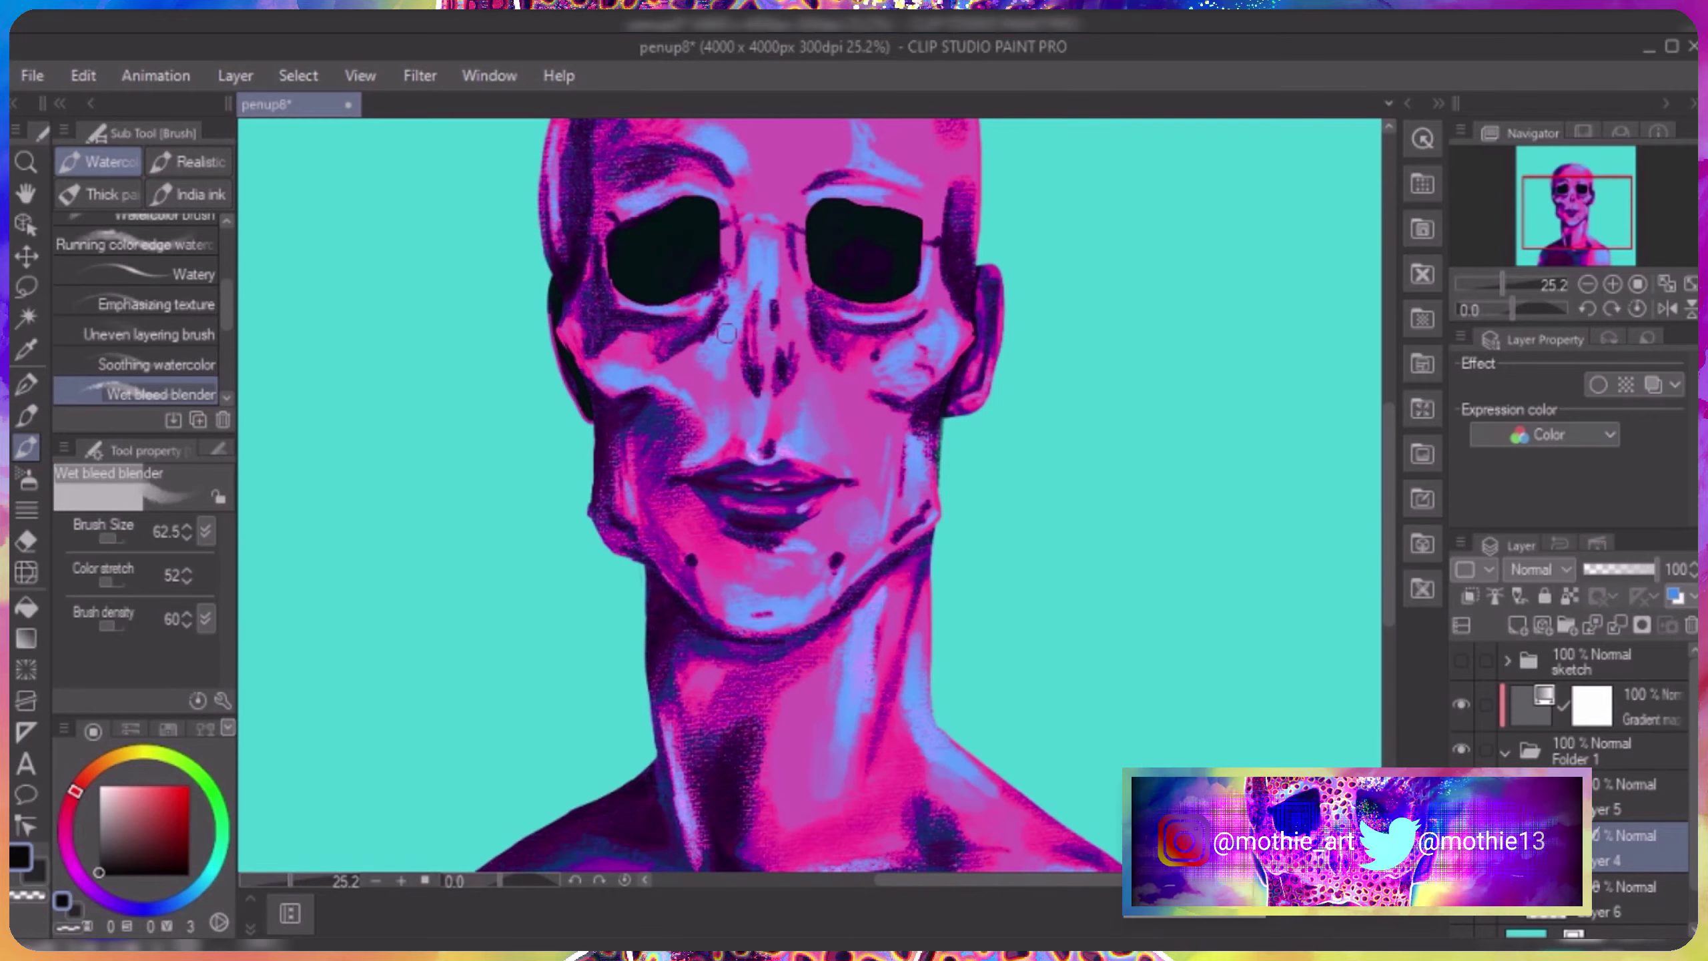
pyautogui.scroll(3, 733, 364)
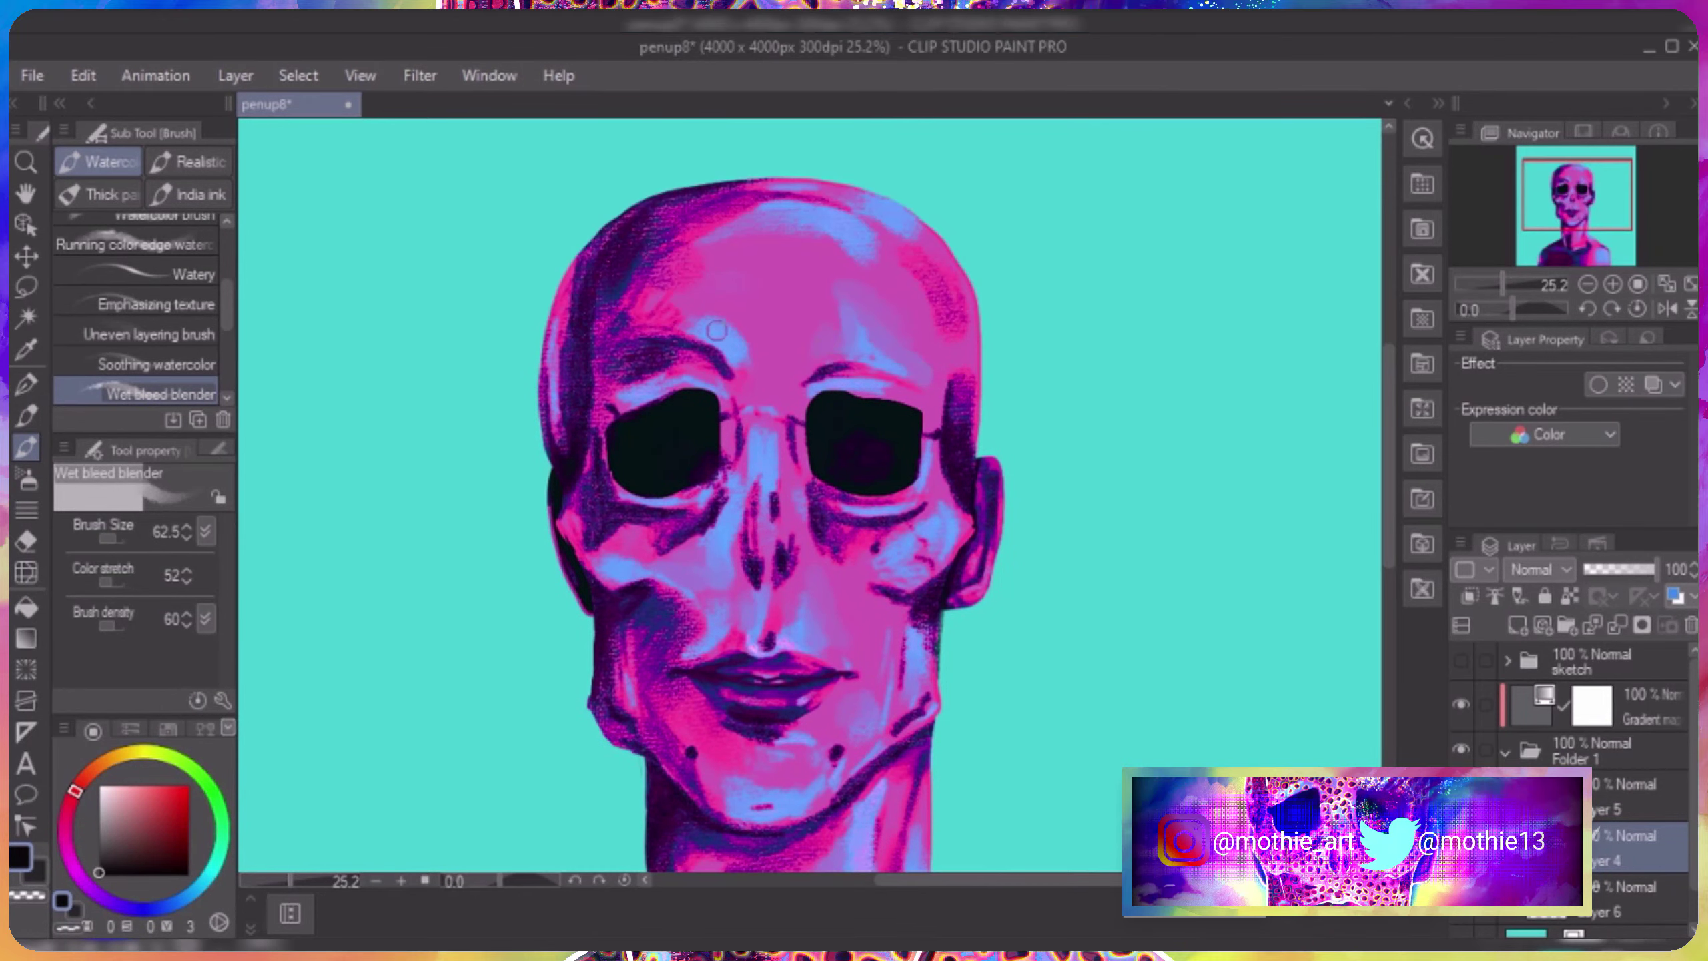
pyautogui.moveTo(746, 361)
pyautogui.mouseDown()
pyautogui.moveTo(649, 297)
pyautogui.moveTo(931, 245)
pyautogui.moveTo(955, 303)
pyautogui.moveTo(922, 223)
pyautogui.moveTo(830, 216)
pyautogui.moveTo(646, 387)
pyautogui.moveTo(874, 400)
pyautogui.moveTo(820, 400)
pyautogui.mouseUp()
pyautogui.scroll(-6, 807, 443)
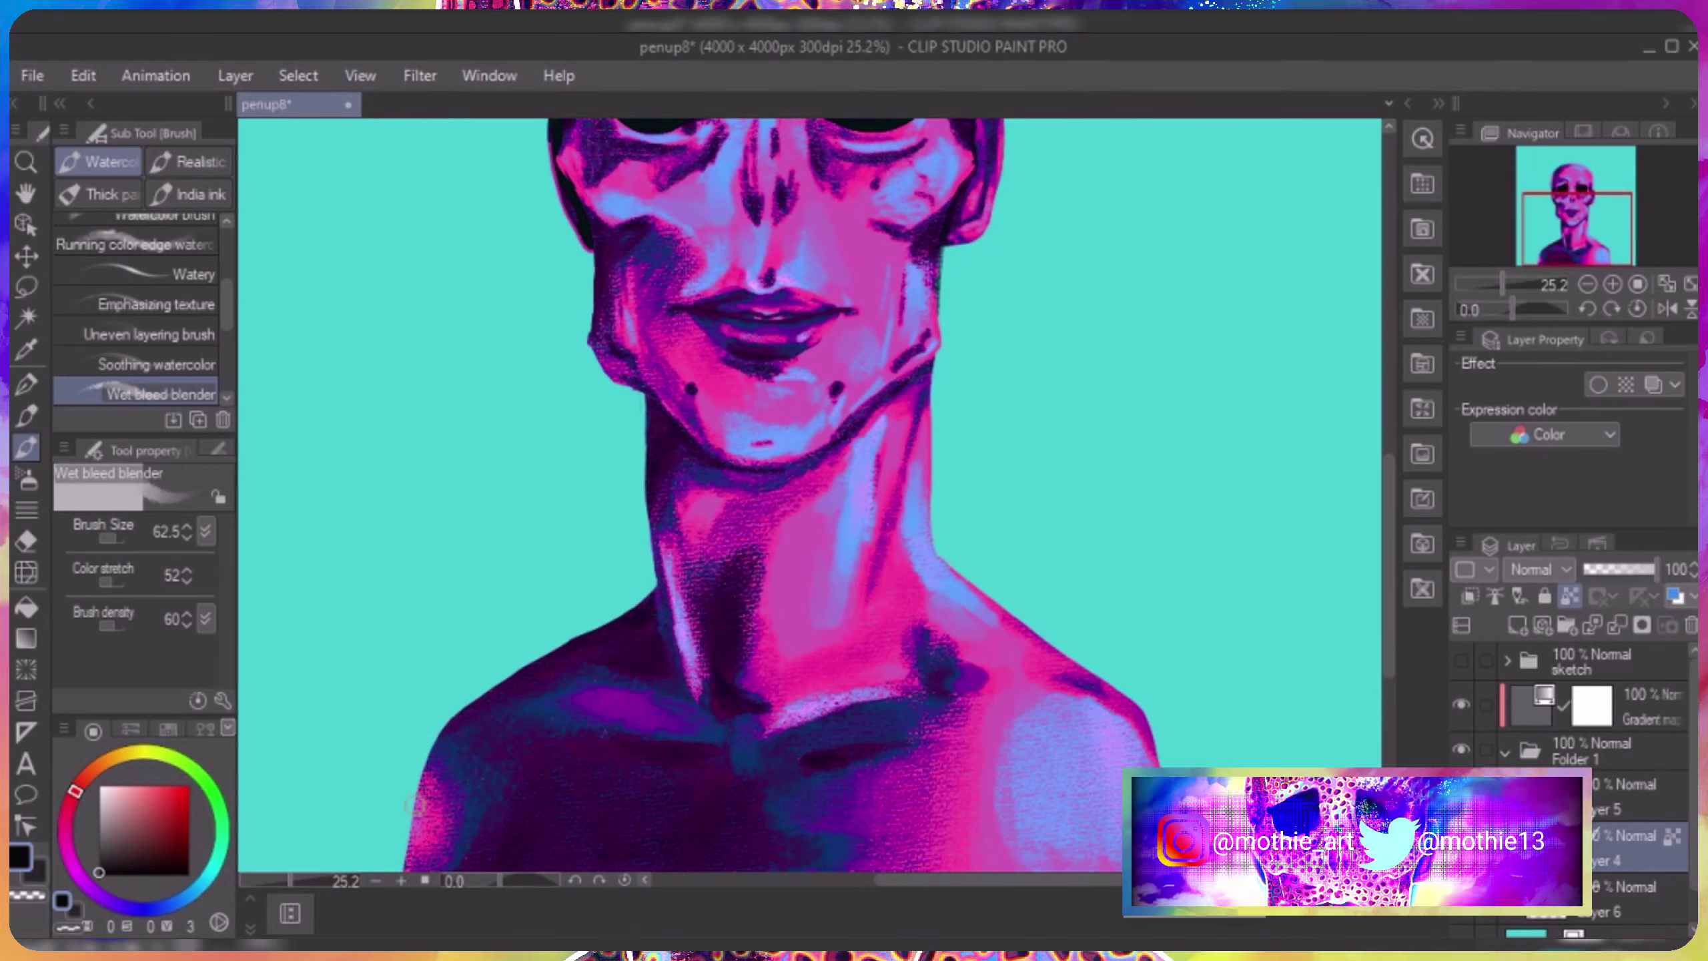
pyautogui.scroll(6, 430, 760)
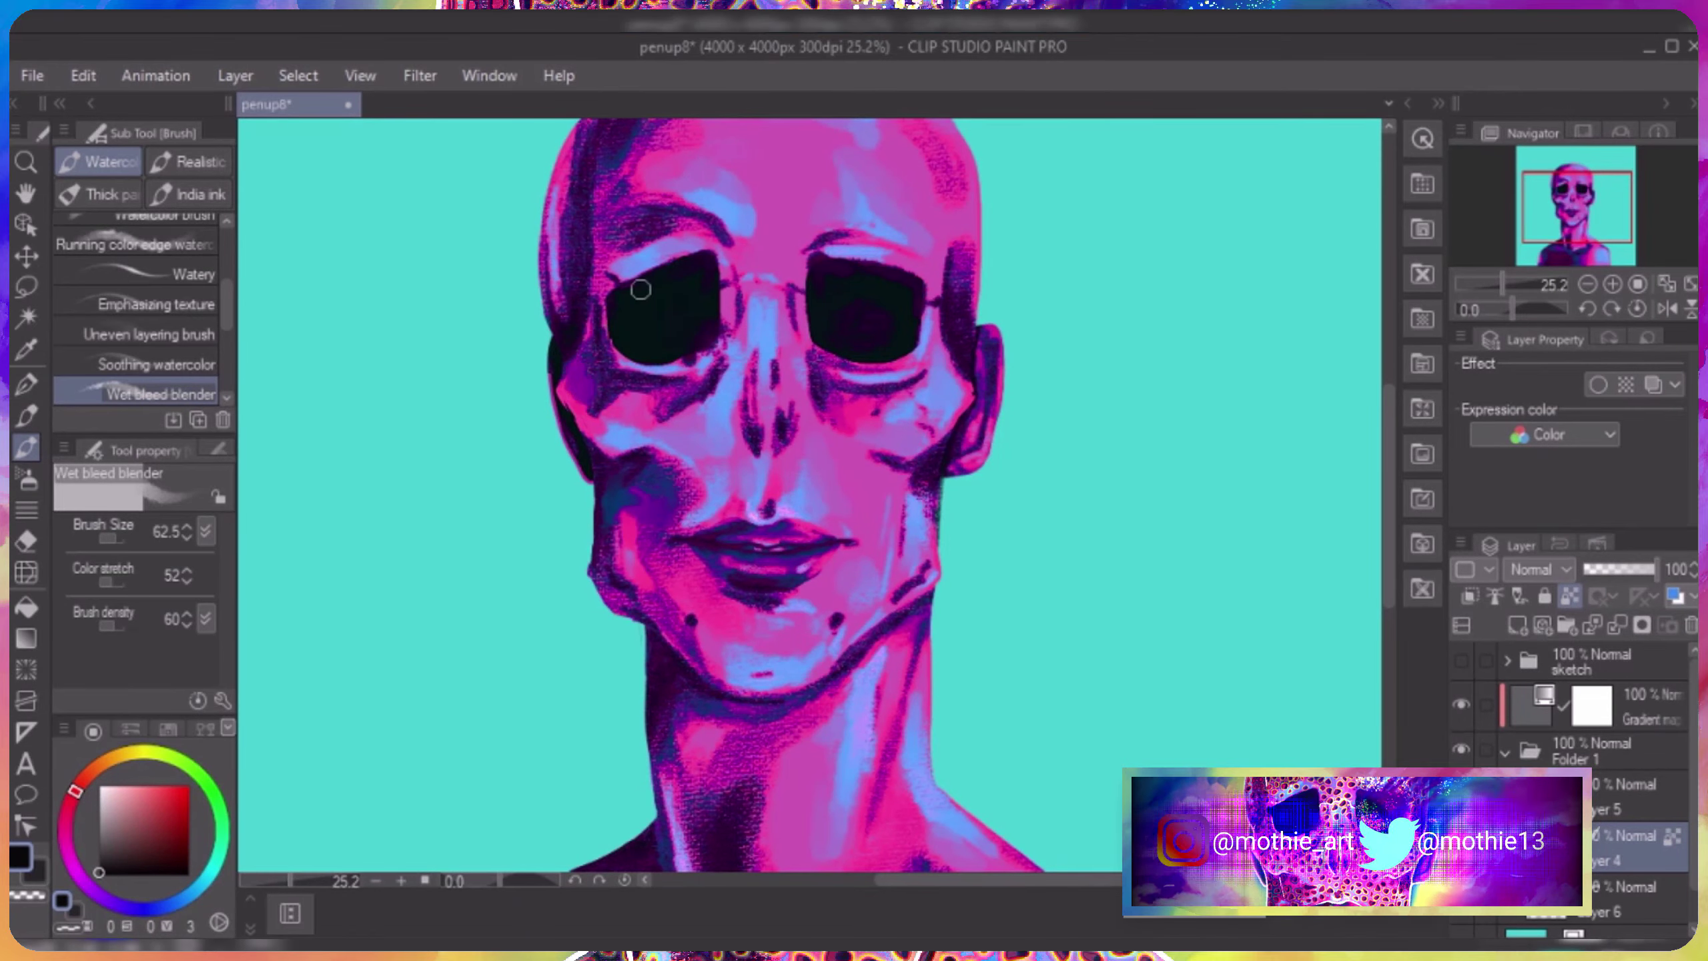
pyautogui.scroll(-3, 823, 657)
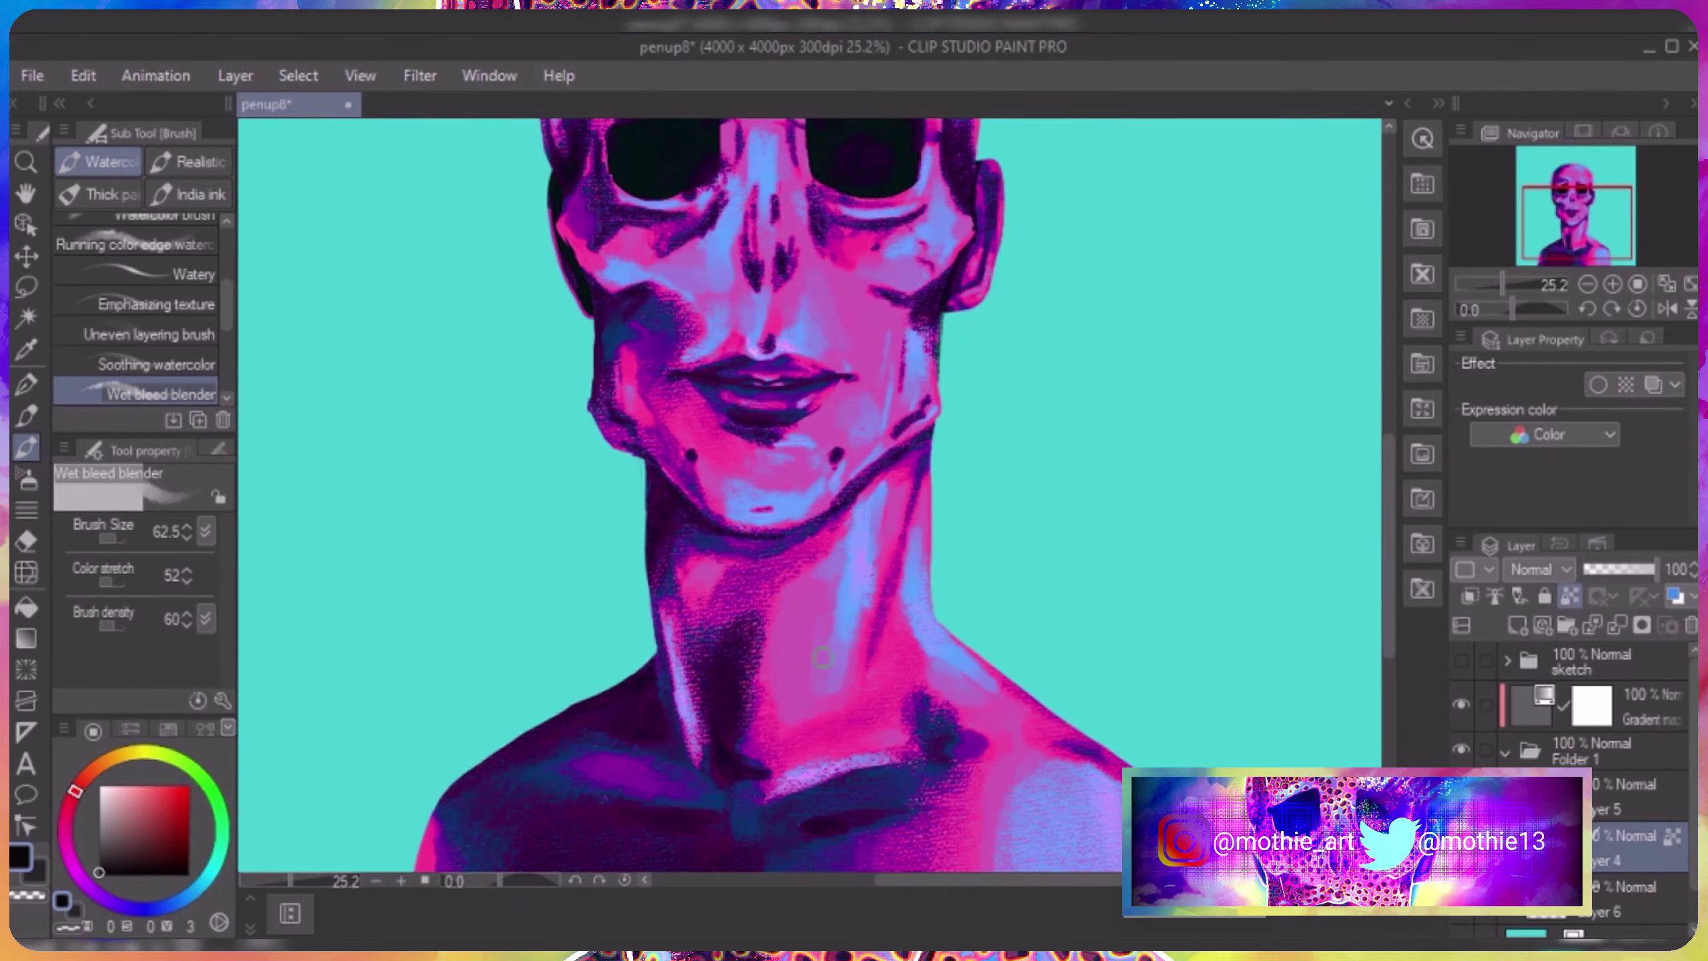
pyautogui.scroll(-2, 666, 606)
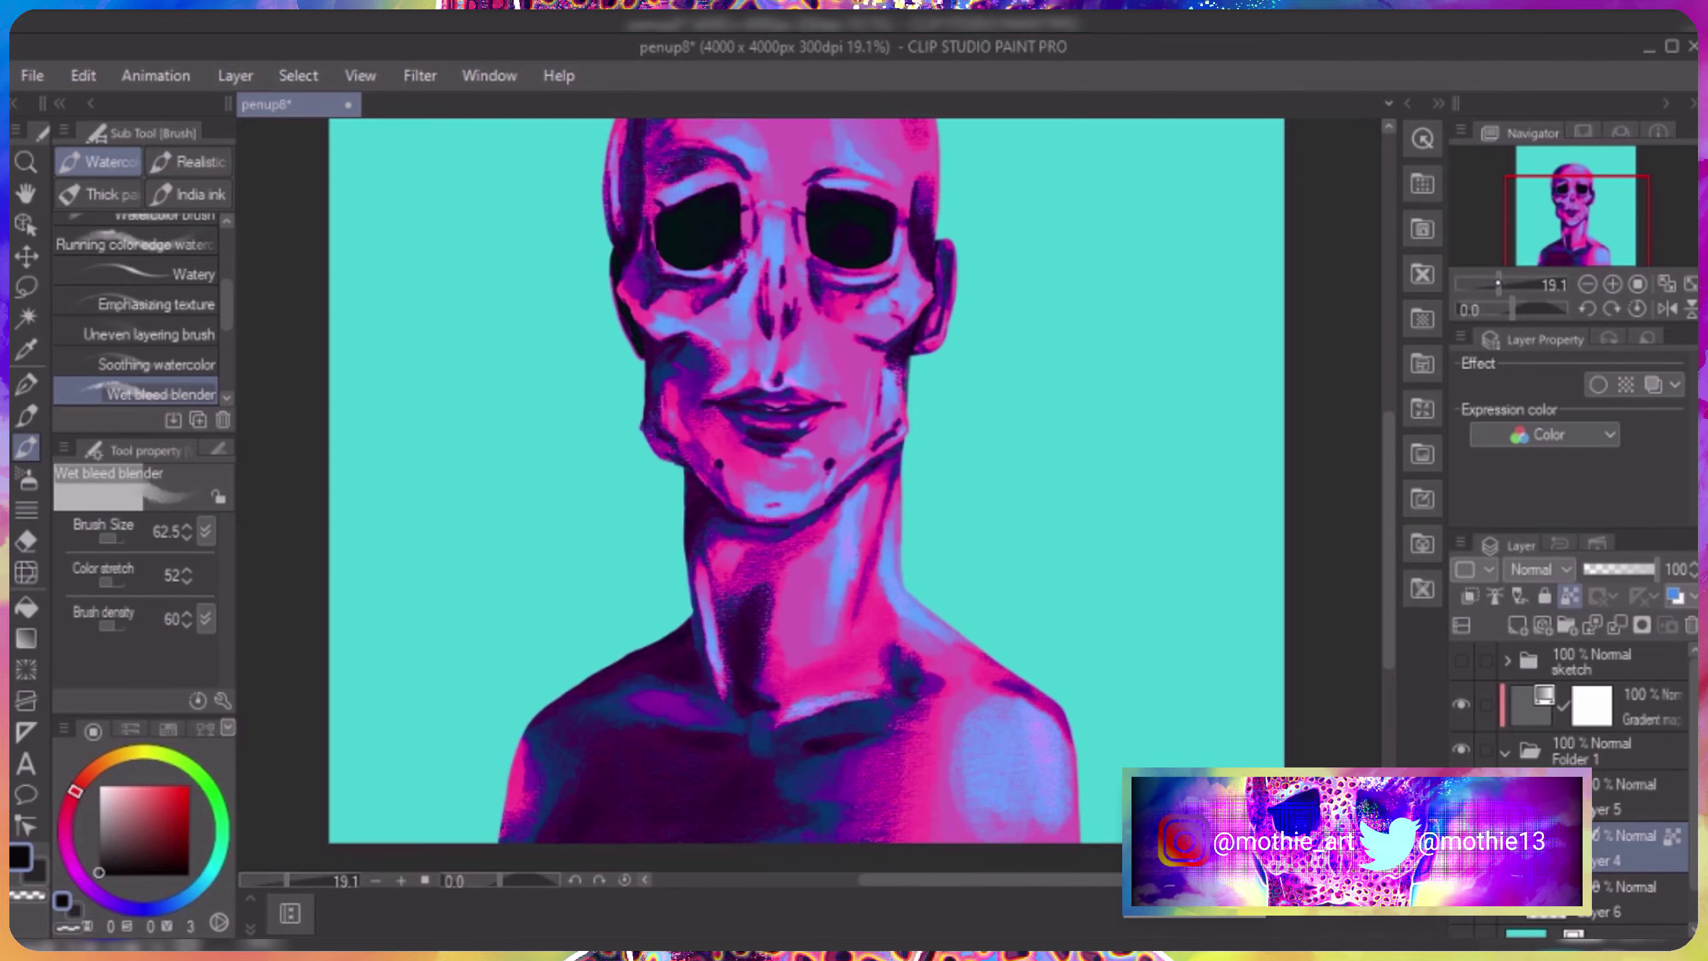
pyautogui.scroll(-1, 1378, 453)
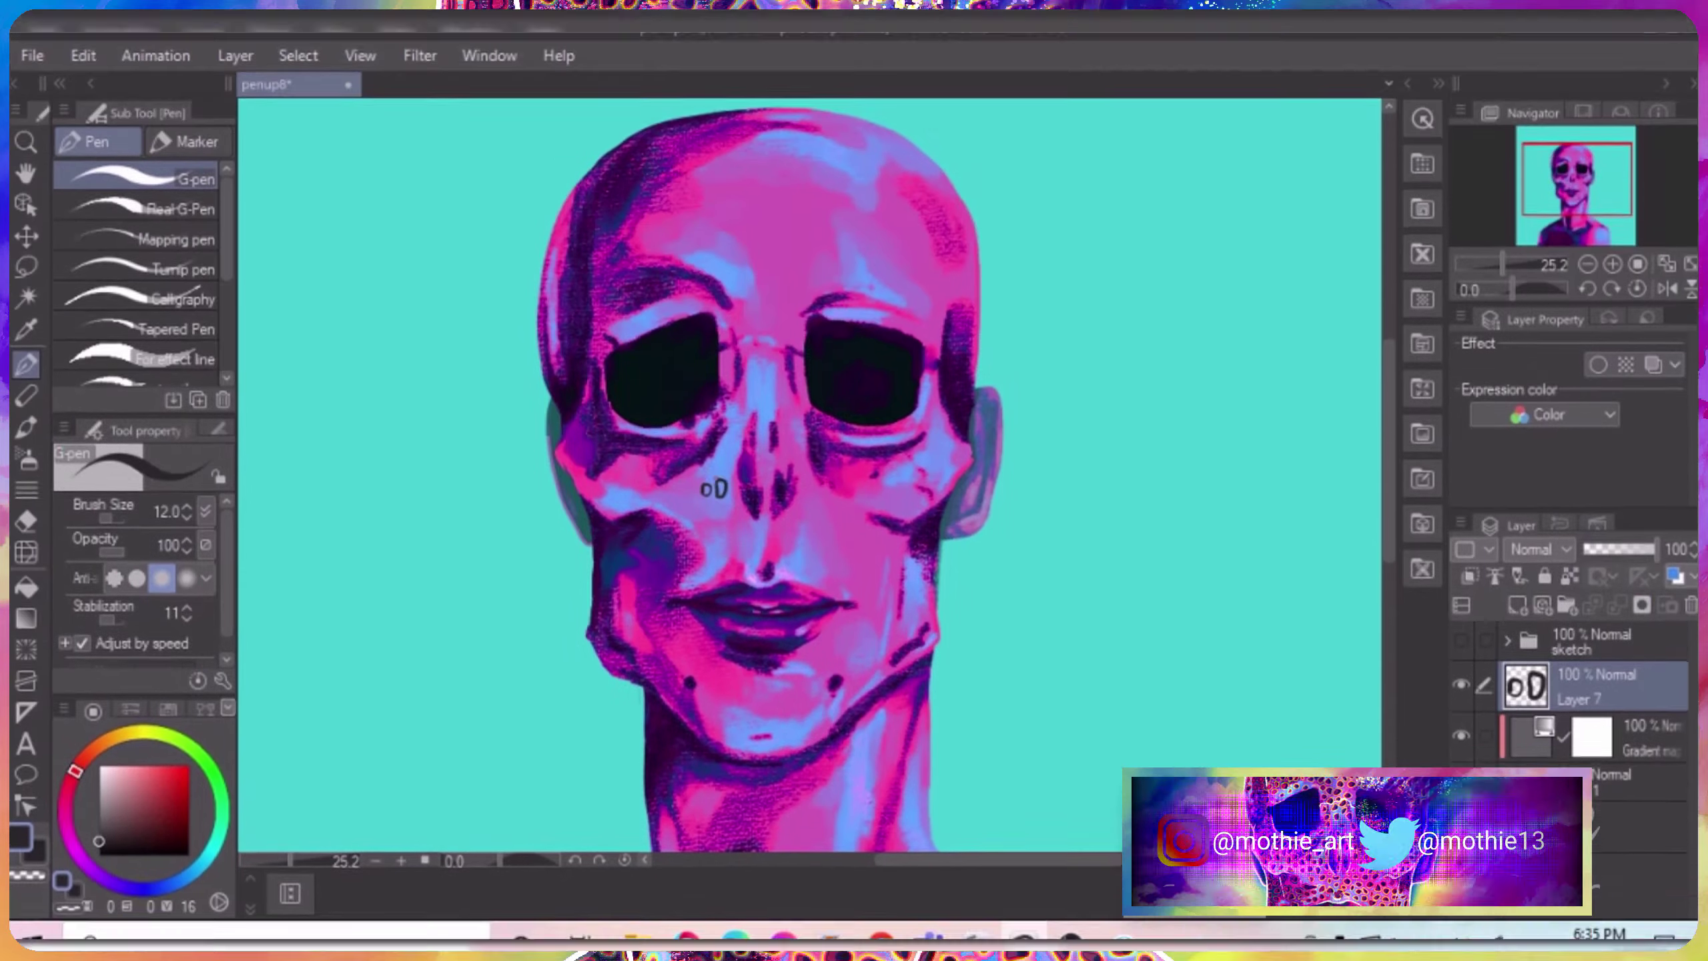
# Draw small dark irregular rings with the 12.0 G-pen on Layer 7 across the cheek below the left eye socket.
pyautogui.moveTo(740, 481)
pyautogui.mouseDown()
pyautogui.moveTo(735, 495)
pyautogui.moveTo(728, 461)
pyautogui.moveTo(689, 493)
pyautogui.mouseUp()
pyautogui.moveTo(682, 473); pyautogui.dragTo(661, 473)
pyautogui.moveTo(705, 454)
pyautogui.mouseDown()
pyautogui.moveTo(632, 489)
pyautogui.moveTo(613, 455)
pyautogui.mouseUp()
pyautogui.moveTo(806, 492); pyautogui.dragTo(803, 496)
pyautogui.moveTo(805, 469); pyautogui.dragTo(803, 474)
pyautogui.moveTo(619, 493); pyautogui.dragTo(615, 496)
pyautogui.moveTo(602, 492); pyautogui.dragTo(597, 427)
pyautogui.moveTo(698, 523); pyautogui.dragTo(694, 528)
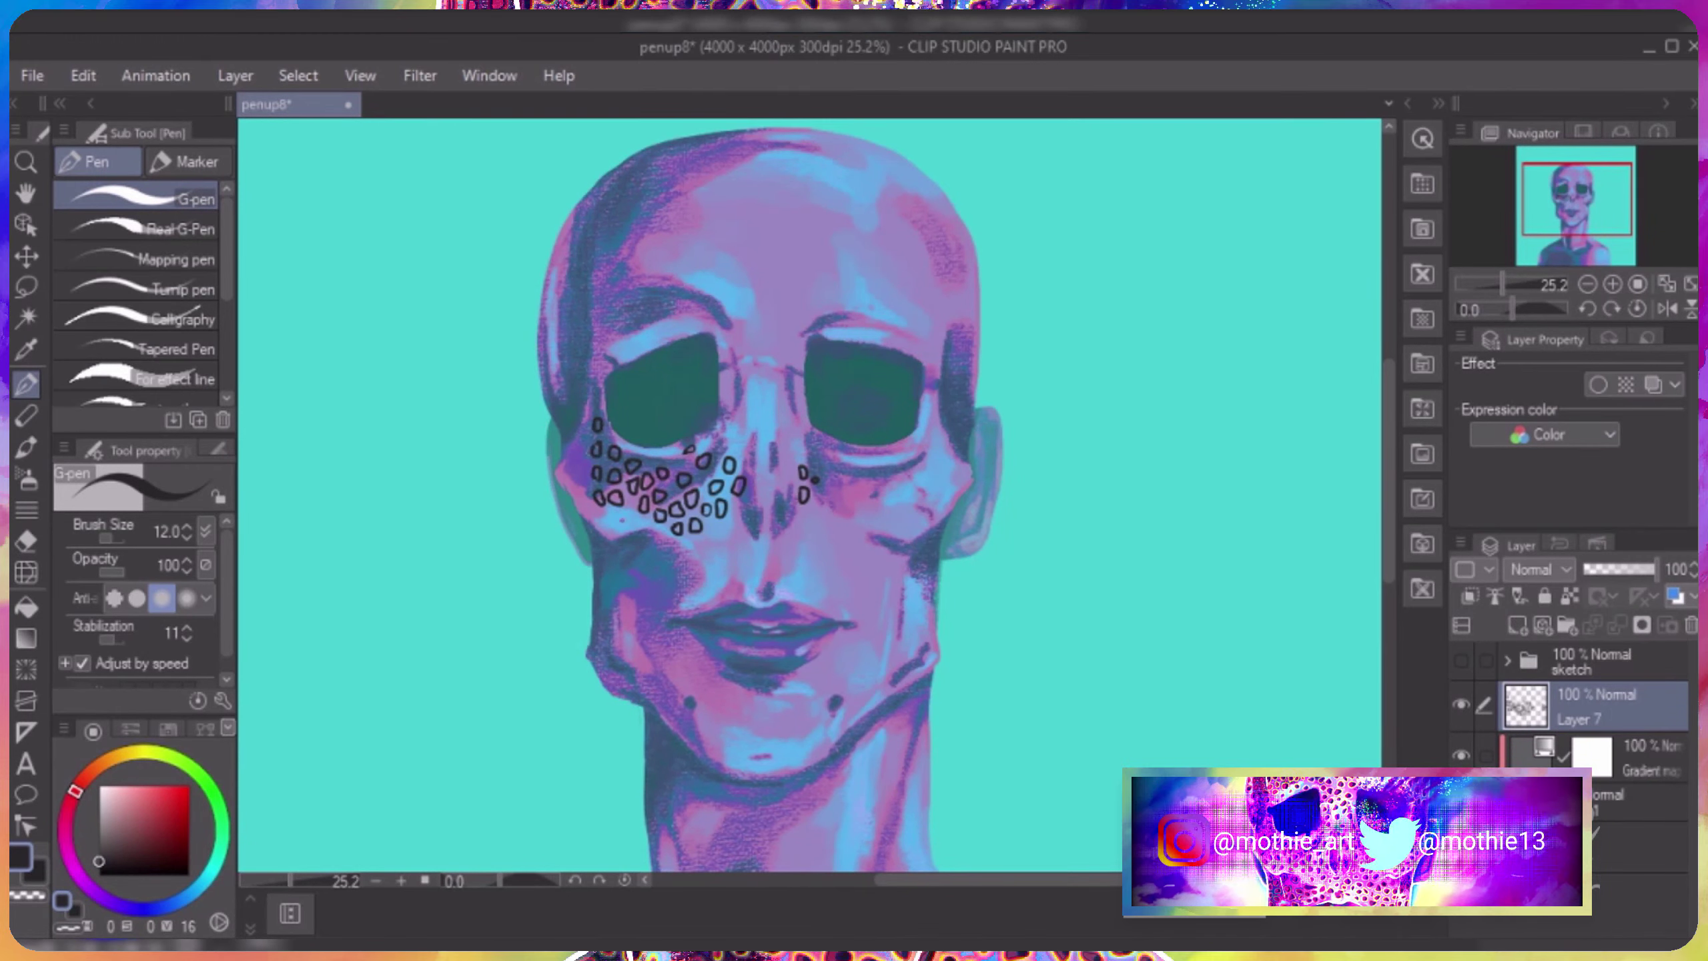
# Extend the ring pattern around the outer side of the left eye socket, over the temple and below the cheekbone.
pyautogui.moveTo(598, 379); pyautogui.dragTo(595, 385)
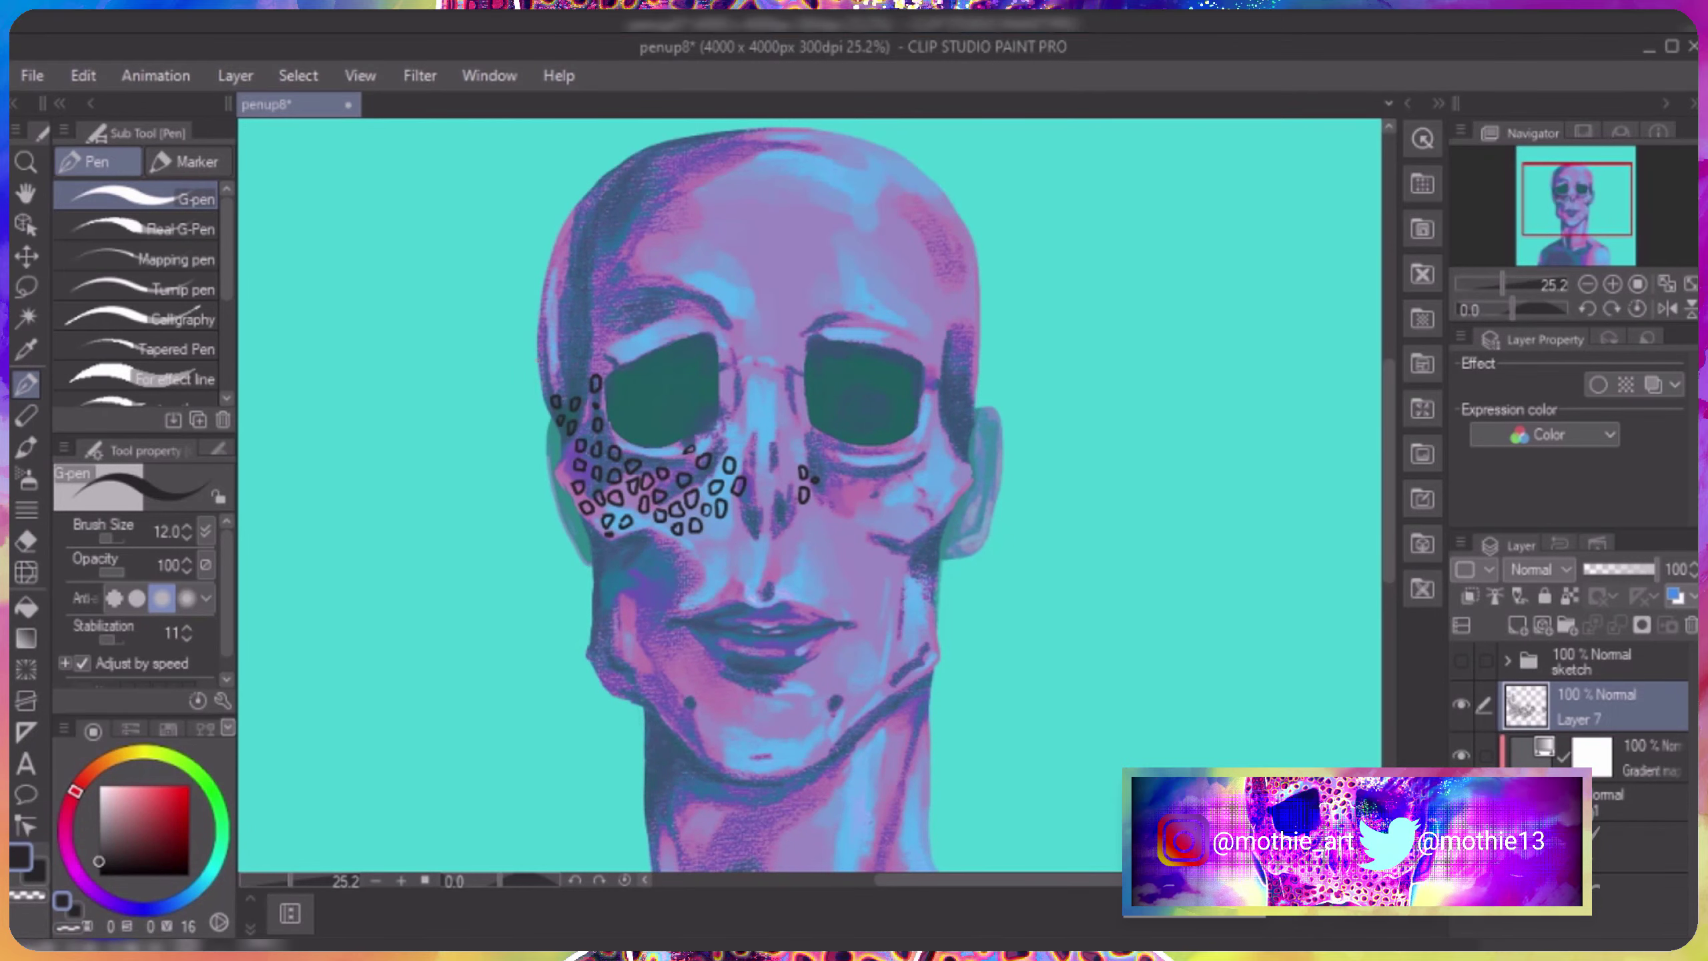
pyautogui.moveTo(594, 355); pyautogui.dragTo(590, 362)
pyautogui.moveTo(576, 364)
pyautogui.mouseDown()
pyautogui.moveTo(550, 377)
pyautogui.moveTo(609, 343)
pyautogui.mouseUp()
pyautogui.moveTo(635, 323); pyautogui.dragTo(631, 330)
pyautogui.moveTo(629, 346); pyautogui.dragTo(595, 331)
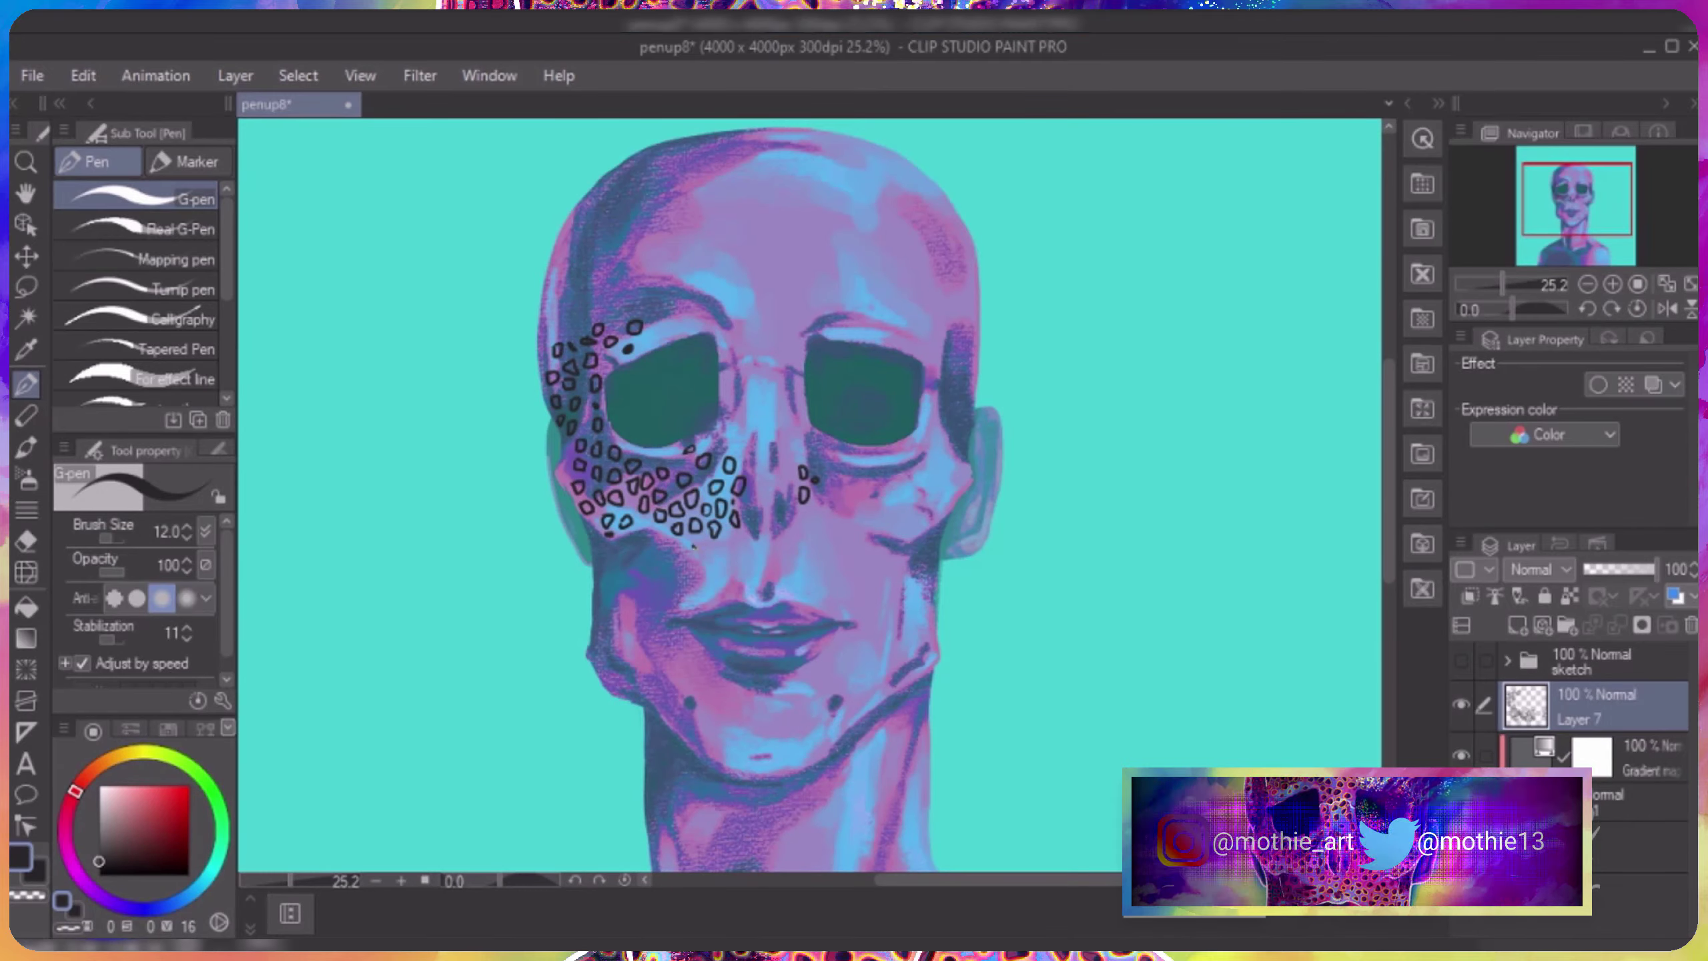
pyautogui.moveTo(616, 553); pyautogui.dragTo(612, 560)
pyautogui.moveTo(633, 541); pyautogui.dragTo(629, 549)
# Lasso the cheek rings, duplicate them to a new layer and transform the copy over the middle of the forehead.
pyautogui.press('m')
pyautogui.moveTo(673, 322); pyautogui.dragTo(727, 417)
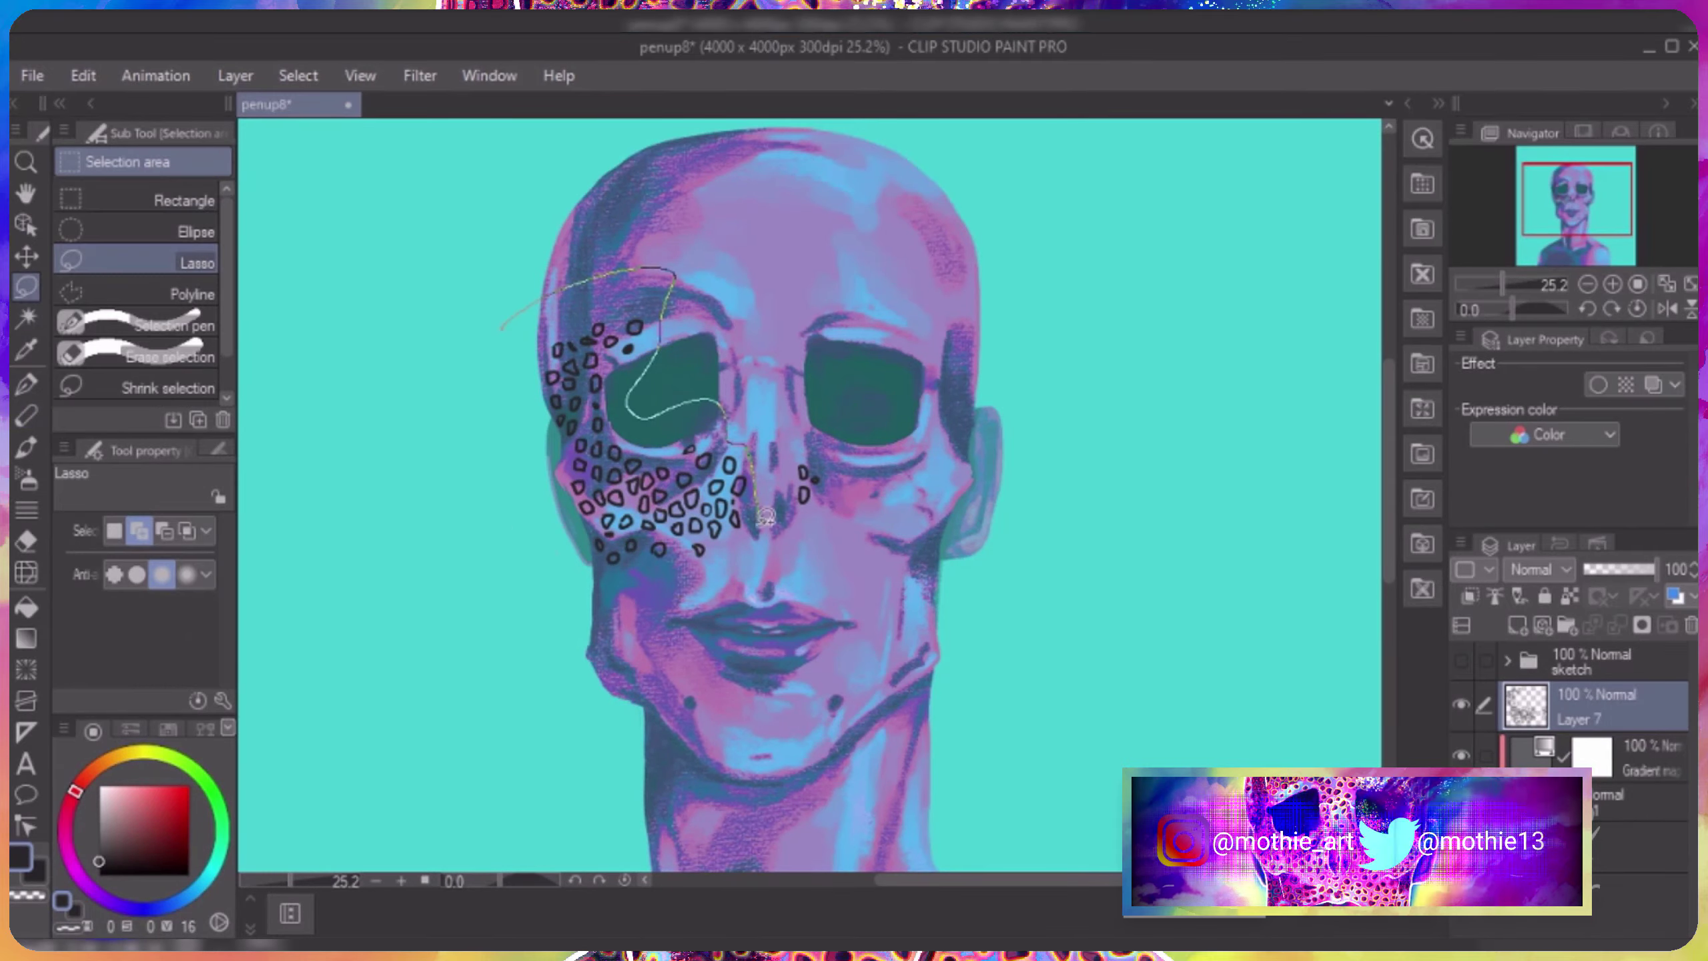
pyautogui.hotkey('ctrl', 'c')
pyautogui.hotkey('ctrl', 'v')
pyautogui.hotkey('ctrl', 't')
pyautogui.moveTo(774, 256); pyautogui.dragTo(1087, 222)
pyautogui.moveTo(840, 505)
pyautogui.mouseDown()
pyautogui.moveTo(881, 538)
pyautogui.moveTo(746, 290)
pyautogui.moveTo(681, 475)
pyautogui.mouseUp()
pyautogui.press('Return')
pyautogui.hotkey('ctrl', 'd')
# Erase the overlapping copied rings above the eye sockets and fill the gaps over the left brow with new rings.
pyautogui.press('e')
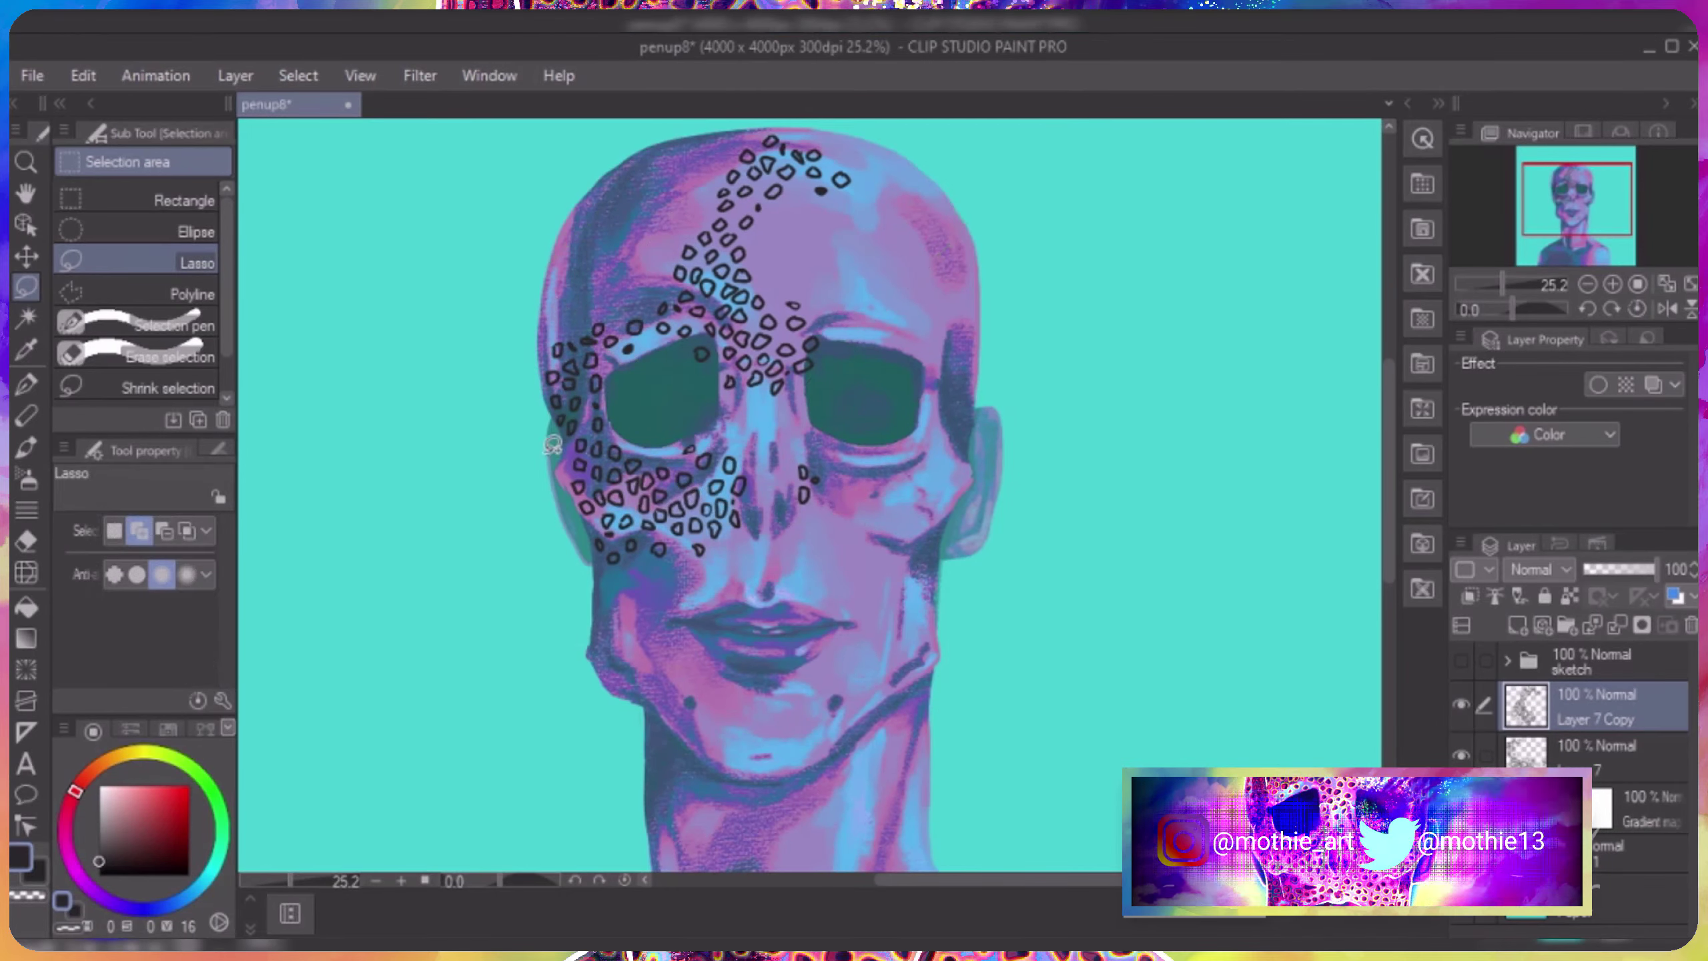
pyautogui.moveTo(705, 326)
pyautogui.mouseDown()
pyautogui.moveTo(730, 364)
pyautogui.moveTo(814, 343)
pyautogui.mouseUp()
pyautogui.press('p')
pyautogui.moveTo(643, 336); pyautogui.dragTo(651, 345)
pyautogui.moveTo(543, 326)
pyautogui.mouseDown()
pyautogui.moveTo(562, 338)
pyautogui.moveTo(596, 305)
pyautogui.mouseUp()
pyautogui.moveTo(609, 300); pyautogui.dragTo(613, 301)
pyautogui.moveTo(628, 302); pyautogui.dragTo(631, 303)
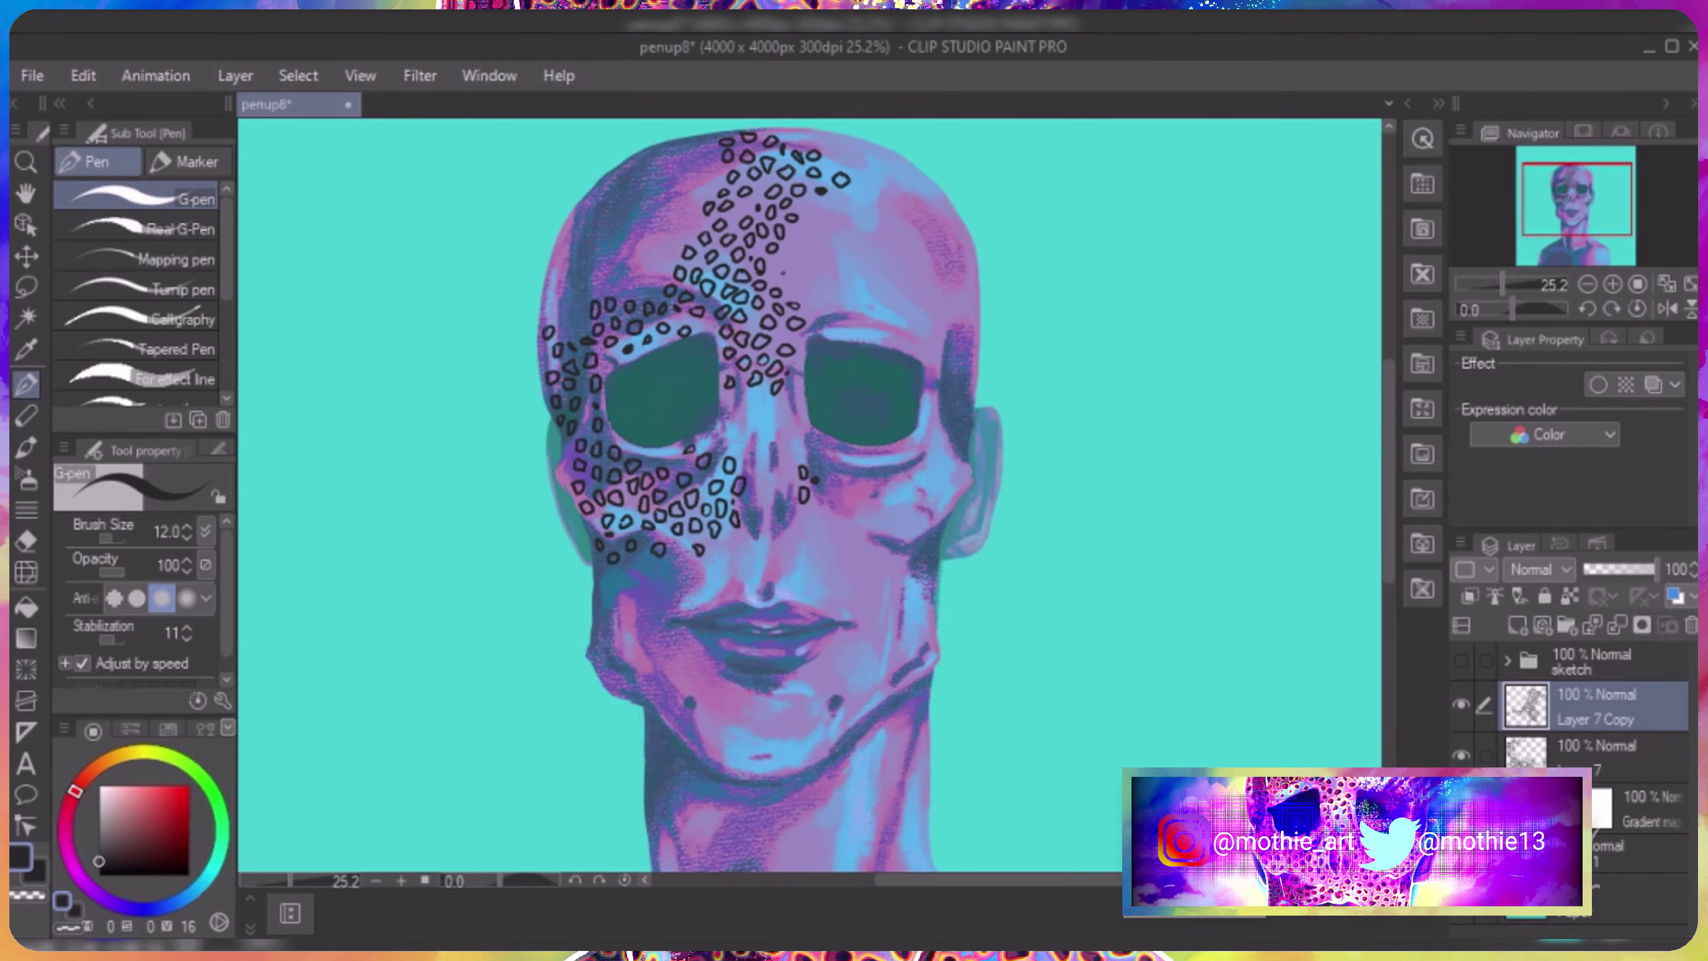
# Merge the ring layers, lasso the pattern and transform a duplicate over the left side of the forehead.
pyautogui.rightClick(1606, 698)
pyautogui.press('Escape')
pyautogui.scroll(3, 807, 471)
pyautogui.press('m')
pyautogui.moveTo(528, 316); pyautogui.dragTo(467, 239)
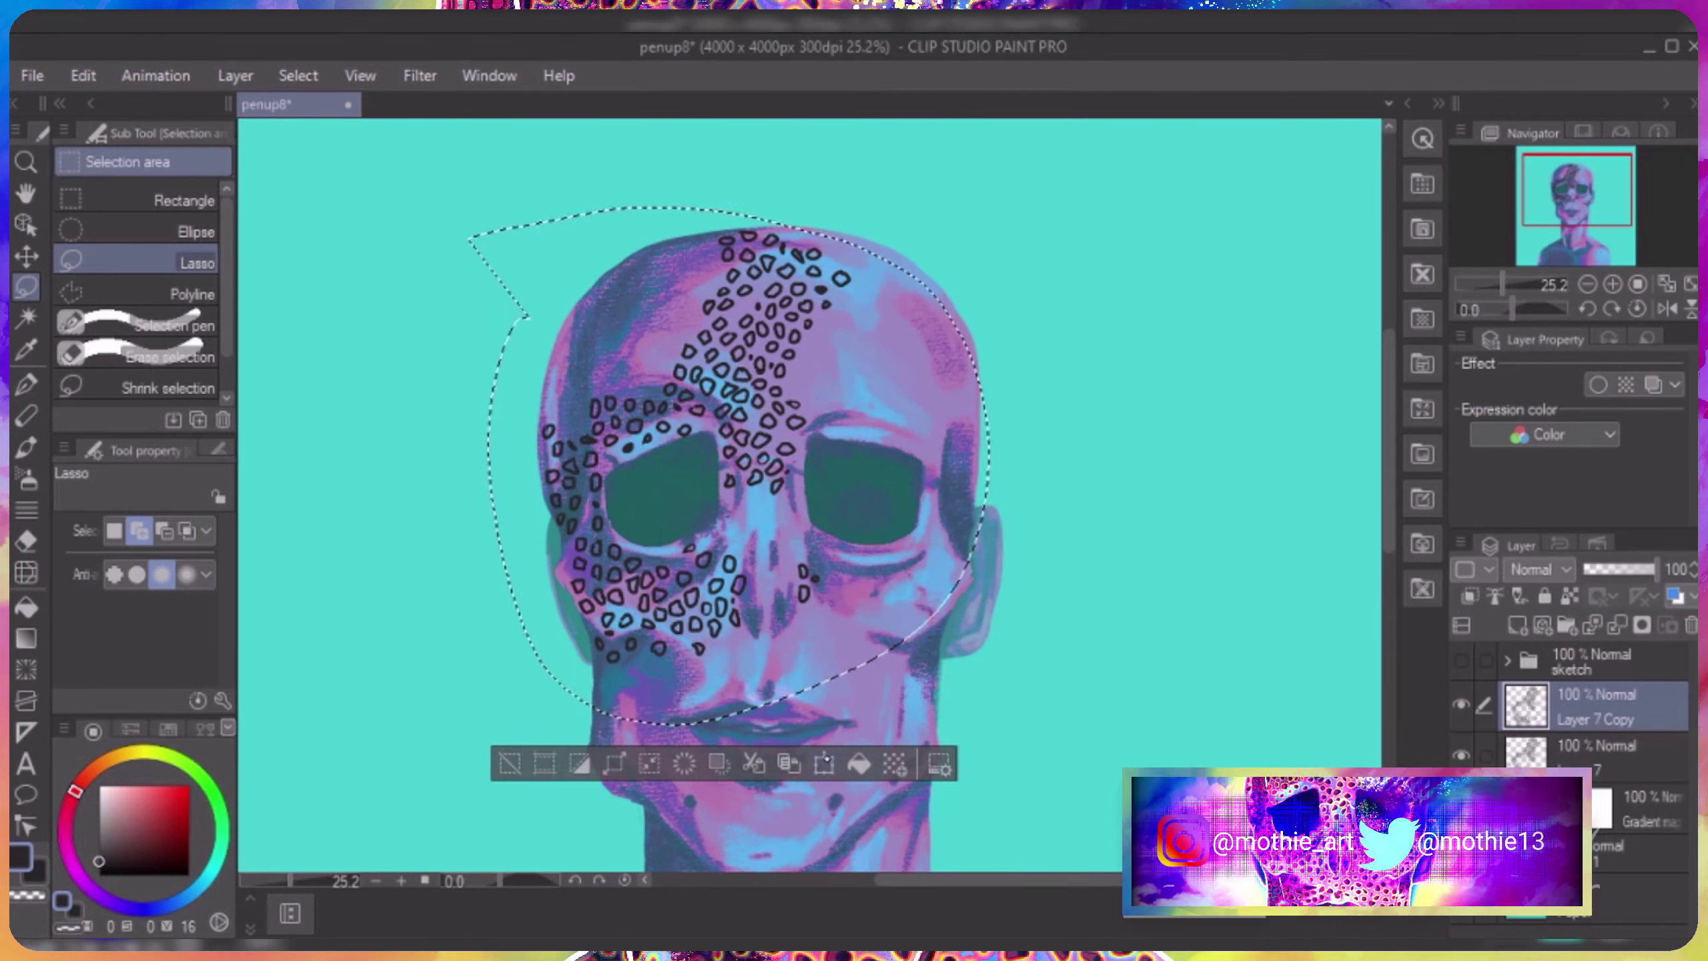
pyautogui.click(824, 764)
pyautogui.moveTo(874, 404)
pyautogui.mouseDown()
pyautogui.moveTo(1142, 323)
pyautogui.moveTo(1042, 283)
pyautogui.moveTo(484, 309)
pyautogui.moveTo(613, 303)
pyautogui.mouseUp()
pyautogui.click(408, 780)
pyautogui.hotkey('ctrl', 'd')
# Erase the rings spilling past the skull's left edge, fill the remaining gaps and merge the copy into Layer 7.
pyautogui.press('e')
pyautogui.moveTo(635, 239)
pyautogui.mouseDown()
pyautogui.moveTo(674, 218)
pyautogui.moveTo(484, 505)
pyautogui.moveTo(403, 269)
pyautogui.moveTo(538, 296)
pyautogui.moveTo(522, 325)
pyautogui.moveTo(530, 398)
pyautogui.moveTo(559, 290)
pyautogui.moveTo(563, 306)
pyautogui.mouseUp()
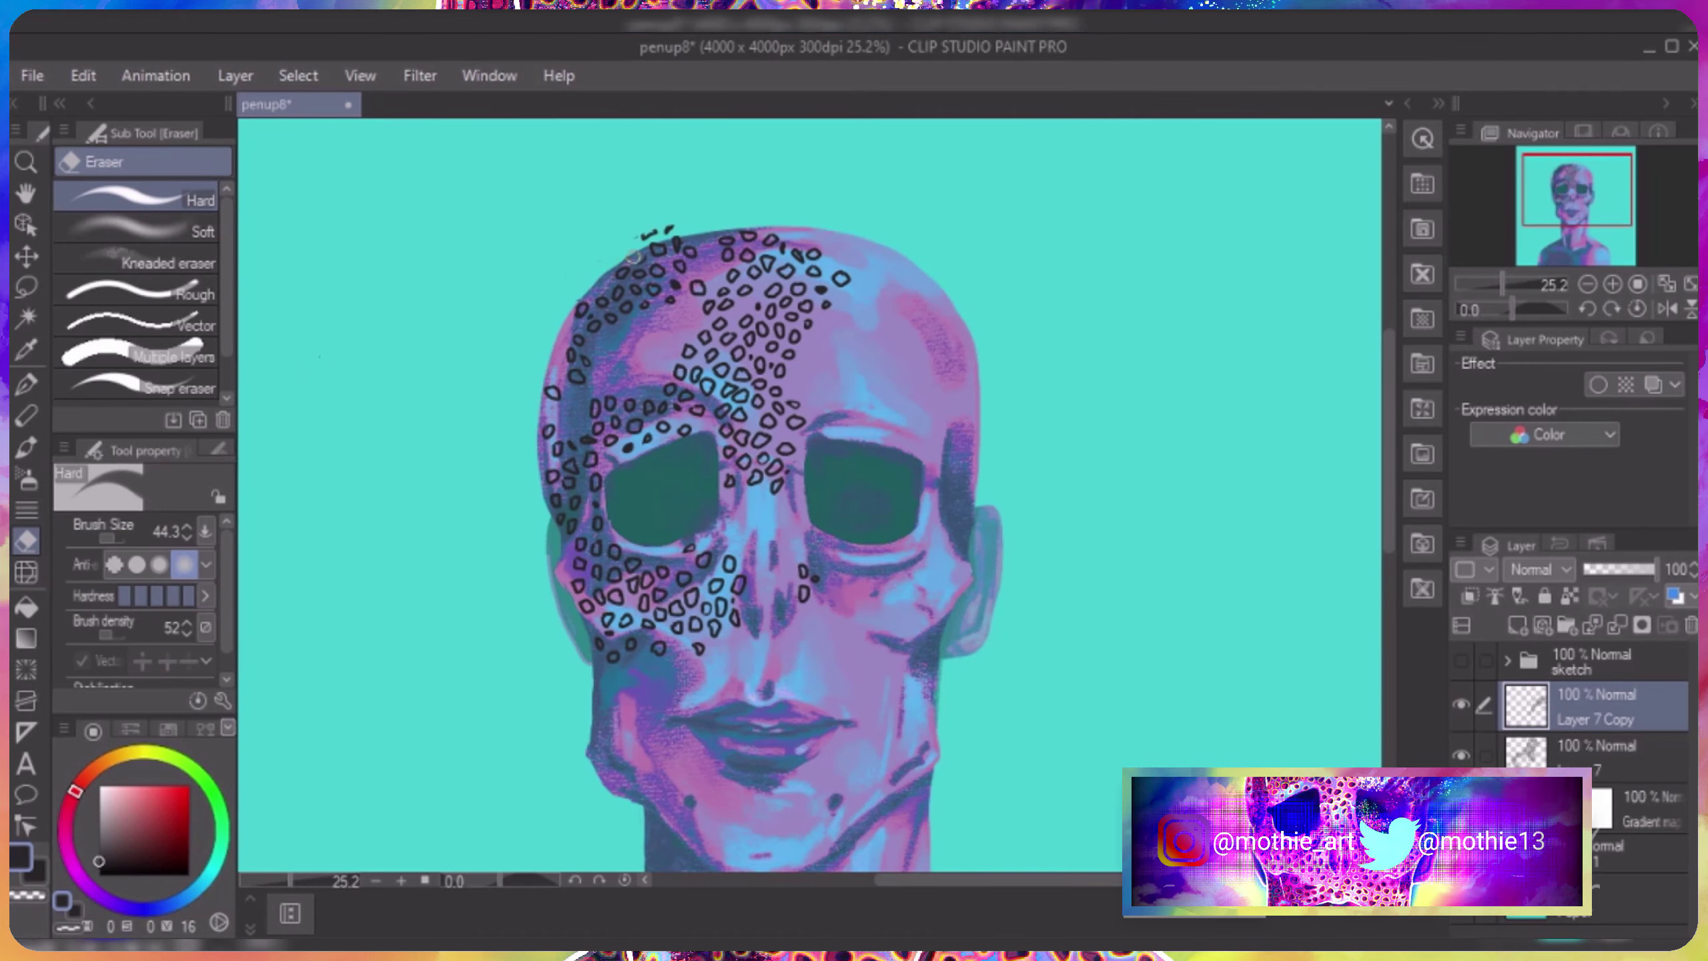
pyautogui.moveTo(632, 256); pyautogui.dragTo(672, 234)
pyautogui.press('p')
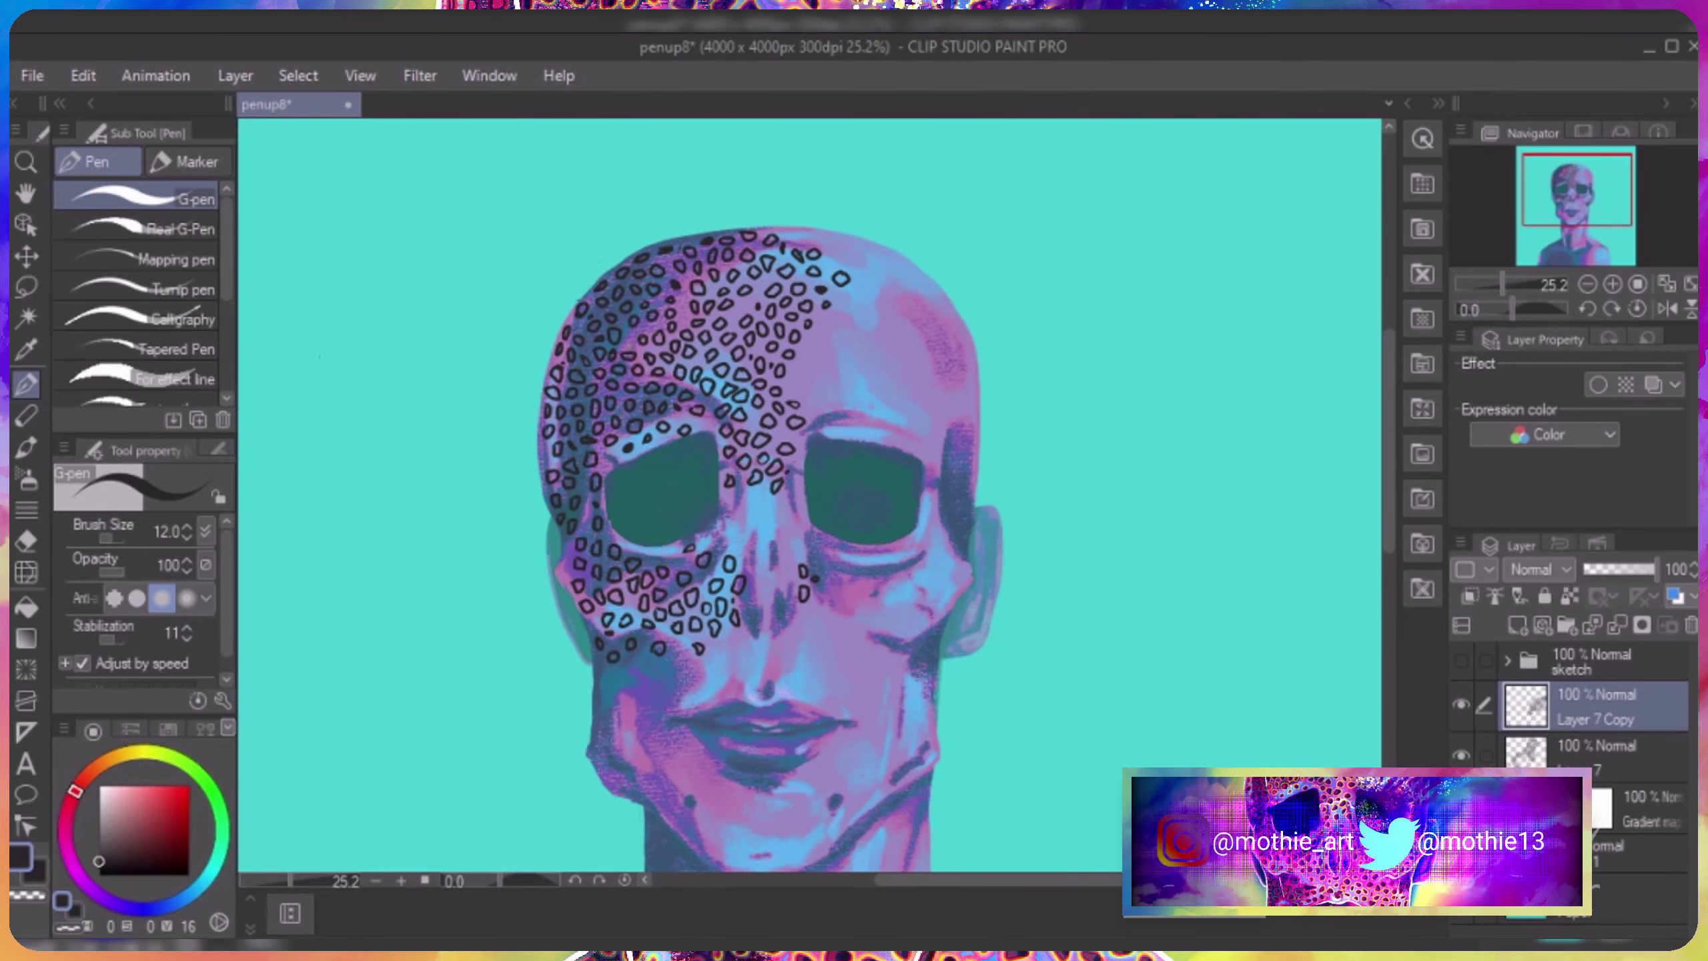
pyautogui.rightClick(1572, 685)
pyautogui.click(1419, 278)
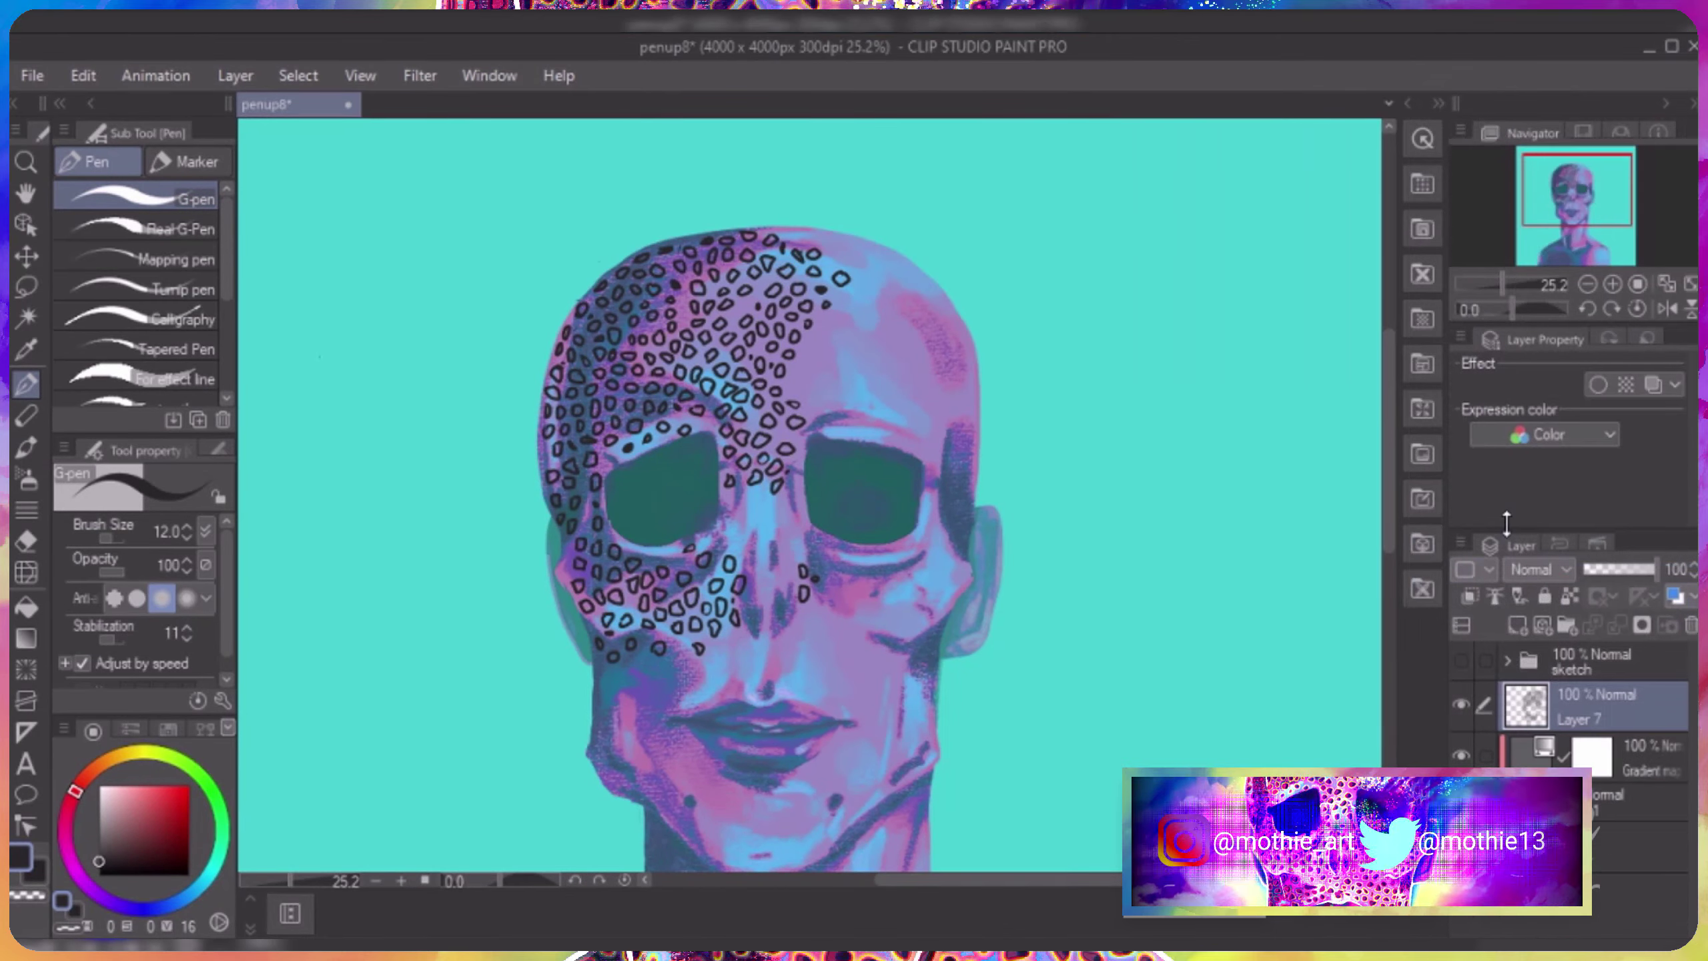
# Lasso the ring pattern, duplicate it and transform the copy over the right side of the face.
pyautogui.press('m')
pyautogui.moveTo(491, 288); pyautogui.dragTo(428, 245)
pyautogui.hotkey('ctrl', 'c')
pyautogui.hotkey('ctrl', 'v')
pyautogui.hotkey('ctrl', 't')
pyautogui.moveTo(726, 387)
pyautogui.mouseDown()
pyautogui.moveTo(990, 385)
pyautogui.moveTo(1210, 437)
pyautogui.moveTo(1322, 495)
pyautogui.moveTo(1143, 538)
pyautogui.moveTo(928, 420)
pyautogui.moveTo(1008, 404)
pyautogui.moveTo(908, 337)
pyautogui.moveTo(844, 625)
pyautogui.moveTo(1106, 460)
pyautogui.mouseUp()
pyautogui.press('Return')
# Erase the copied rings that extend past the head's right edge, enlarging the hard eraser to 275.9.
pyautogui.press('e')
pyautogui.moveTo(979, 441)
pyautogui.mouseDown()
pyautogui.moveTo(976, 553)
pyautogui.moveTo(938, 639)
pyautogui.mouseUp()
pyautogui.moveTo(1022, 526); pyautogui.dragTo(983, 626)
pyautogui.moveTo(972, 303); pyautogui.dragTo(966, 229)
pyautogui.moveTo(982, 571); pyautogui.dragTo(1022, 210)
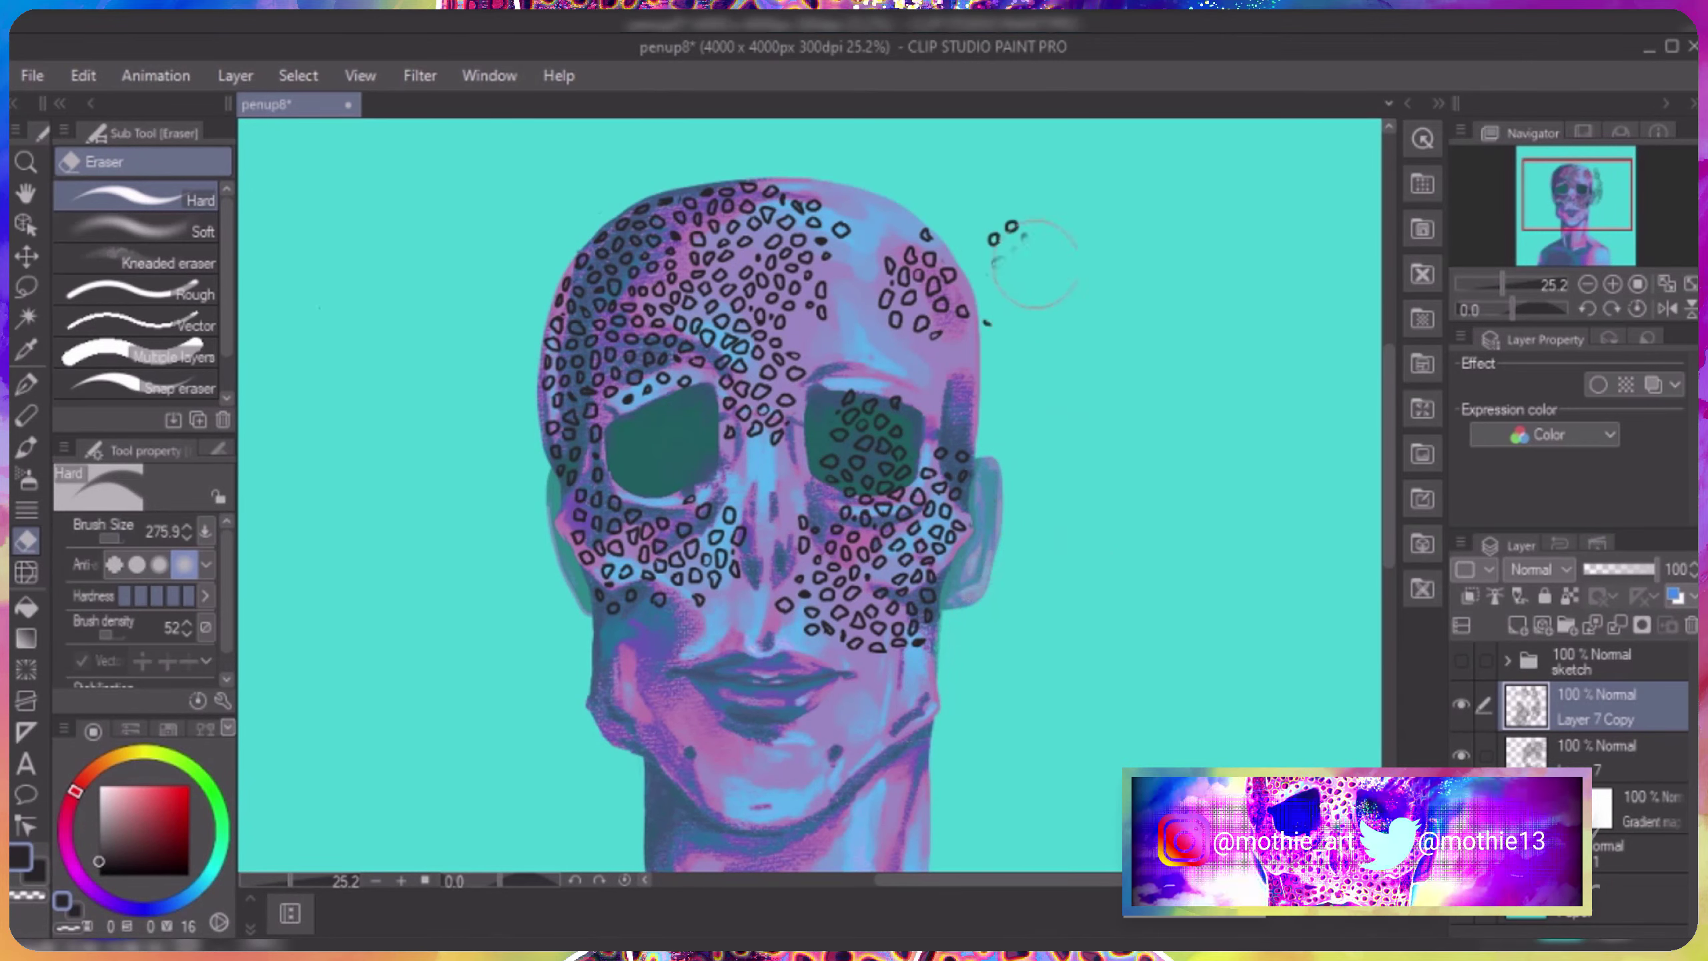
pyautogui.moveTo(841, 417)
pyautogui.mouseDown()
pyautogui.moveTo(888, 471)
pyautogui.moveTo(868, 411)
pyautogui.moveTo(898, 464)
pyautogui.mouseUp()
pyautogui.hotkey('ctrl', 'z')
# Draw G-pen rings down the nose bridge and around the nostrils, and merge the copy layer into Layer 7.
pyautogui.press('p')
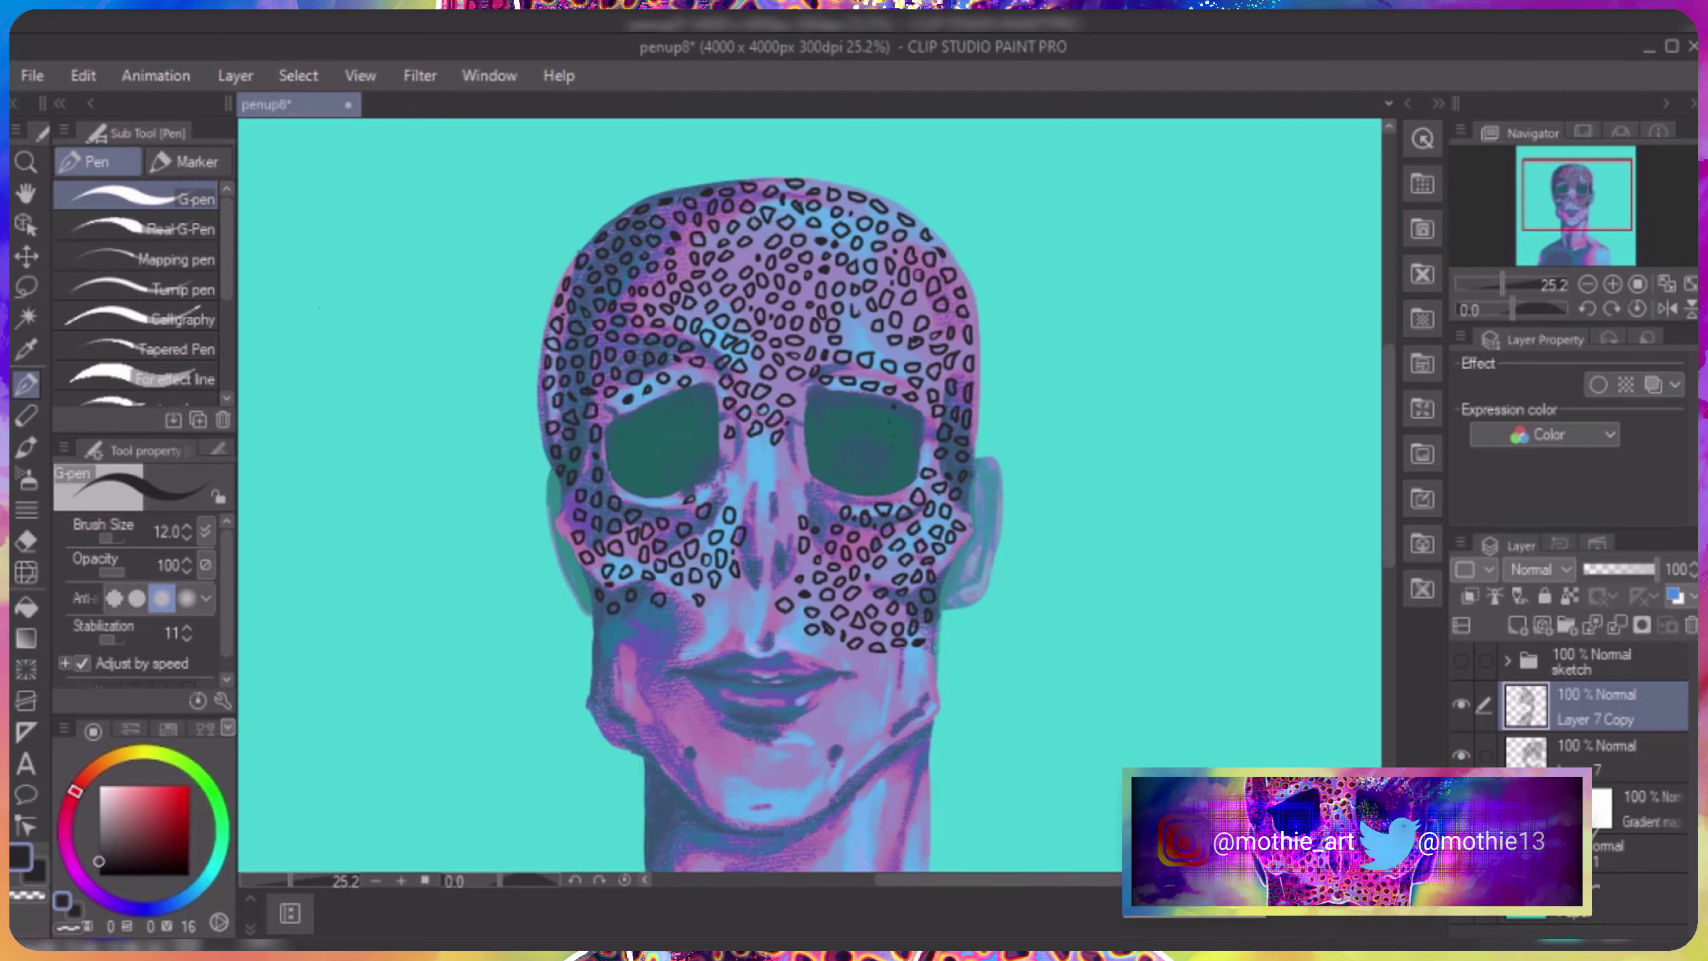
pyautogui.moveTo(789, 429)
pyautogui.mouseDown()
pyautogui.moveTo(789, 274)
pyautogui.moveTo(789, 473)
pyautogui.moveTo(736, 485)
pyautogui.mouseUp()
pyautogui.moveTo(723, 505); pyautogui.dragTo(721, 507)
pyautogui.moveTo(772, 490); pyautogui.dragTo(771, 491)
pyautogui.moveTo(744, 506); pyautogui.dragTo(743, 507)
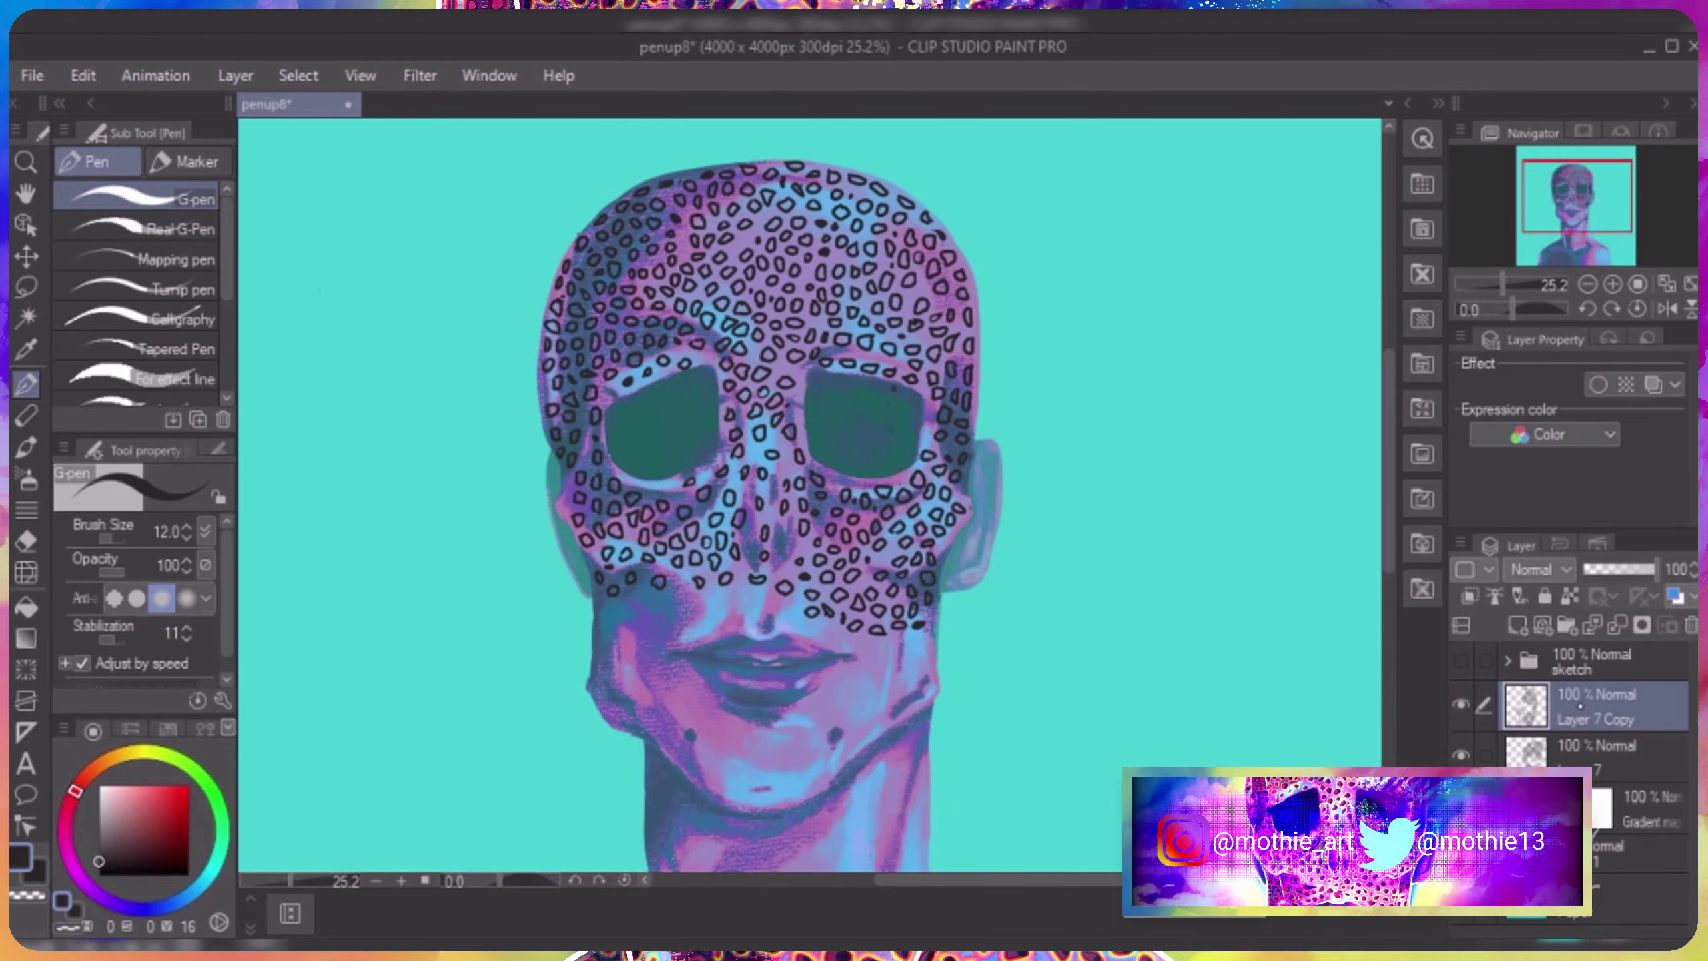
pyautogui.rightClick(1594, 707)
pyautogui.click(1526, 275)
# Lasso the whole head's ring pattern, duplicate it and transform the copy down over the mouth, chin and neck.
pyautogui.press('m')
pyautogui.moveTo(421, 232)
pyautogui.mouseDown()
pyautogui.moveTo(429, 498)
pyautogui.moveTo(429, 104)
pyautogui.mouseUp()
pyautogui.hotkey('ctrl', 'c')
pyautogui.hotkey('ctrl', 'v')
pyautogui.hotkey('ctrl', 't')
pyautogui.moveTo(1237, 377); pyautogui.dragTo(1251, 673)
pyautogui.moveTo(786, 509); pyautogui.dragTo(780, 424)
pyautogui.click(566, 853)
pyautogui.hotkey('ctrl', 'd')
# Erase the copied rings outside the neck and shoulder and those covering the lips.
pyautogui.press('e')
pyautogui.moveTo(644, 400); pyautogui.dragTo(592, 249)
pyautogui.moveTo(464, 592)
pyautogui.mouseDown()
pyautogui.moveTo(525, 538)
pyautogui.moveTo(478, 394)
pyautogui.mouseUp()
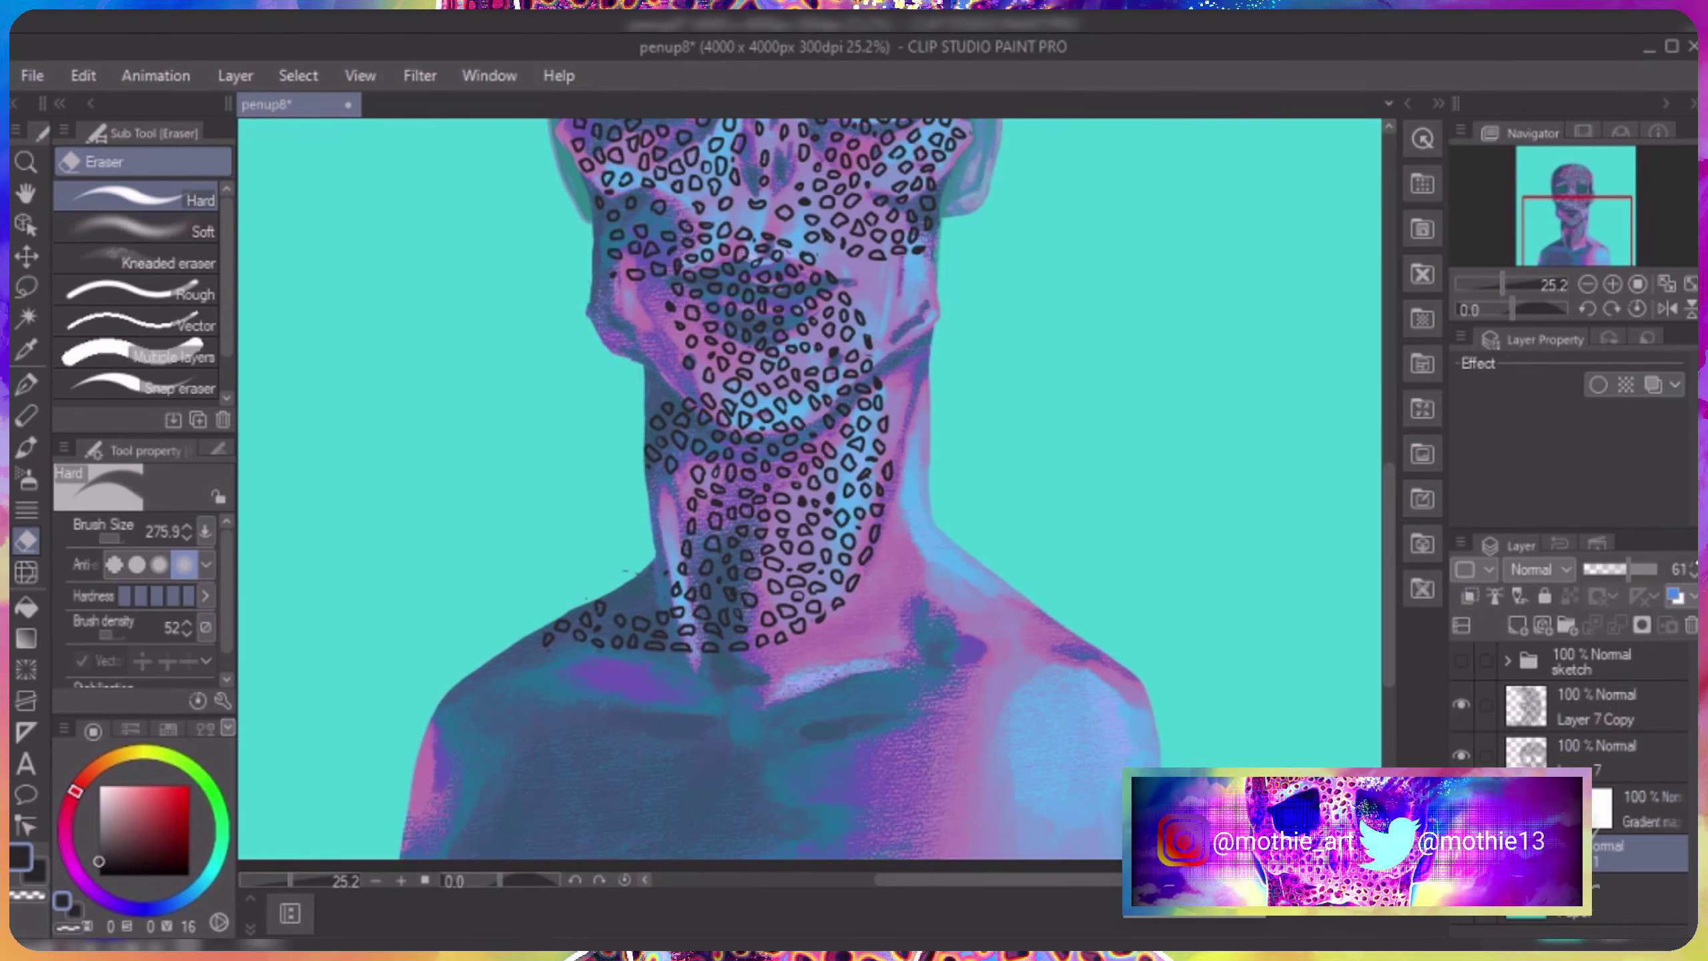
pyautogui.scroll(5, 1182, 564)
pyautogui.moveTo(642, 558)
pyautogui.mouseDown()
pyautogui.moveTo(737, 623)
pyautogui.moveTo(845, 547)
pyautogui.moveTo(804, 458)
pyautogui.moveTo(675, 480)
pyautogui.moveTo(693, 499)
pyautogui.moveTo(522, 501)
pyautogui.moveTo(571, 576)
pyautogui.moveTo(684, 636)
pyautogui.moveTo(572, 496)
pyautogui.moveTo(478, 532)
pyautogui.moveTo(481, 471)
pyautogui.mouseUp()
pyautogui.scroll(-5, 481, 471)
pyautogui.scroll(3, 803, 666)
# Fill the left cheek and jaw beside the mouth with small G-pen rings.
pyautogui.press('p')
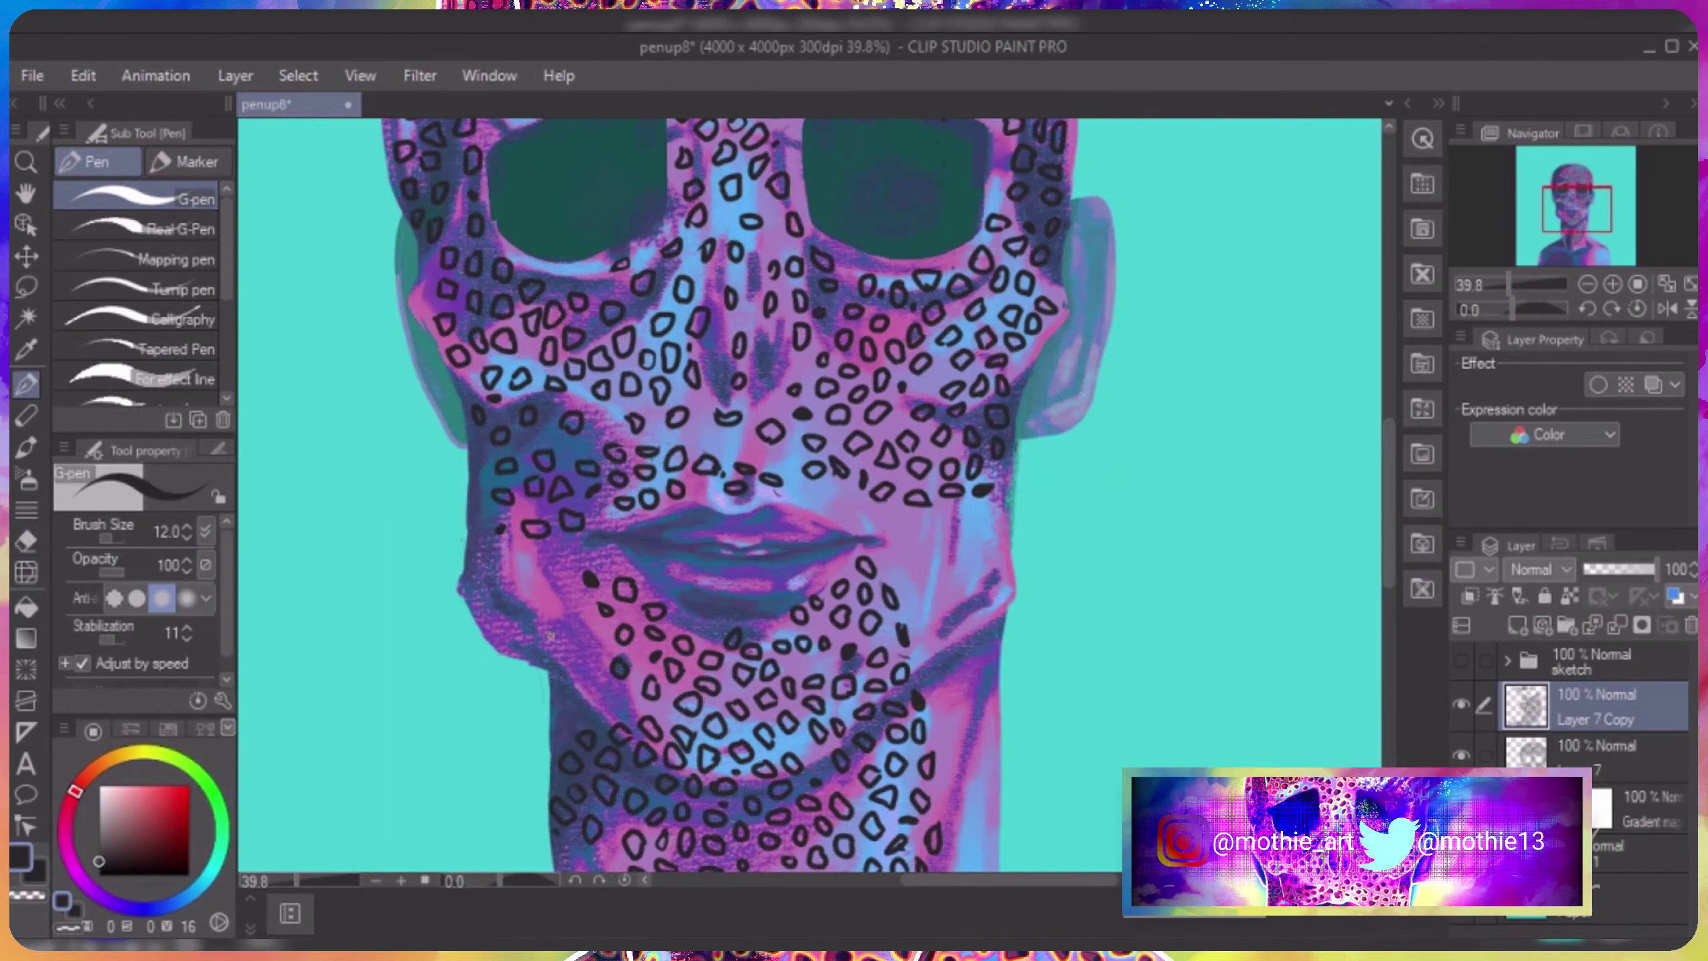
pyautogui.moveTo(519, 538); pyautogui.dragTo(518, 539)
pyautogui.moveTo(554, 539); pyautogui.dragTo(554, 539)
pyautogui.moveTo(580, 544); pyautogui.dragTo(578, 545)
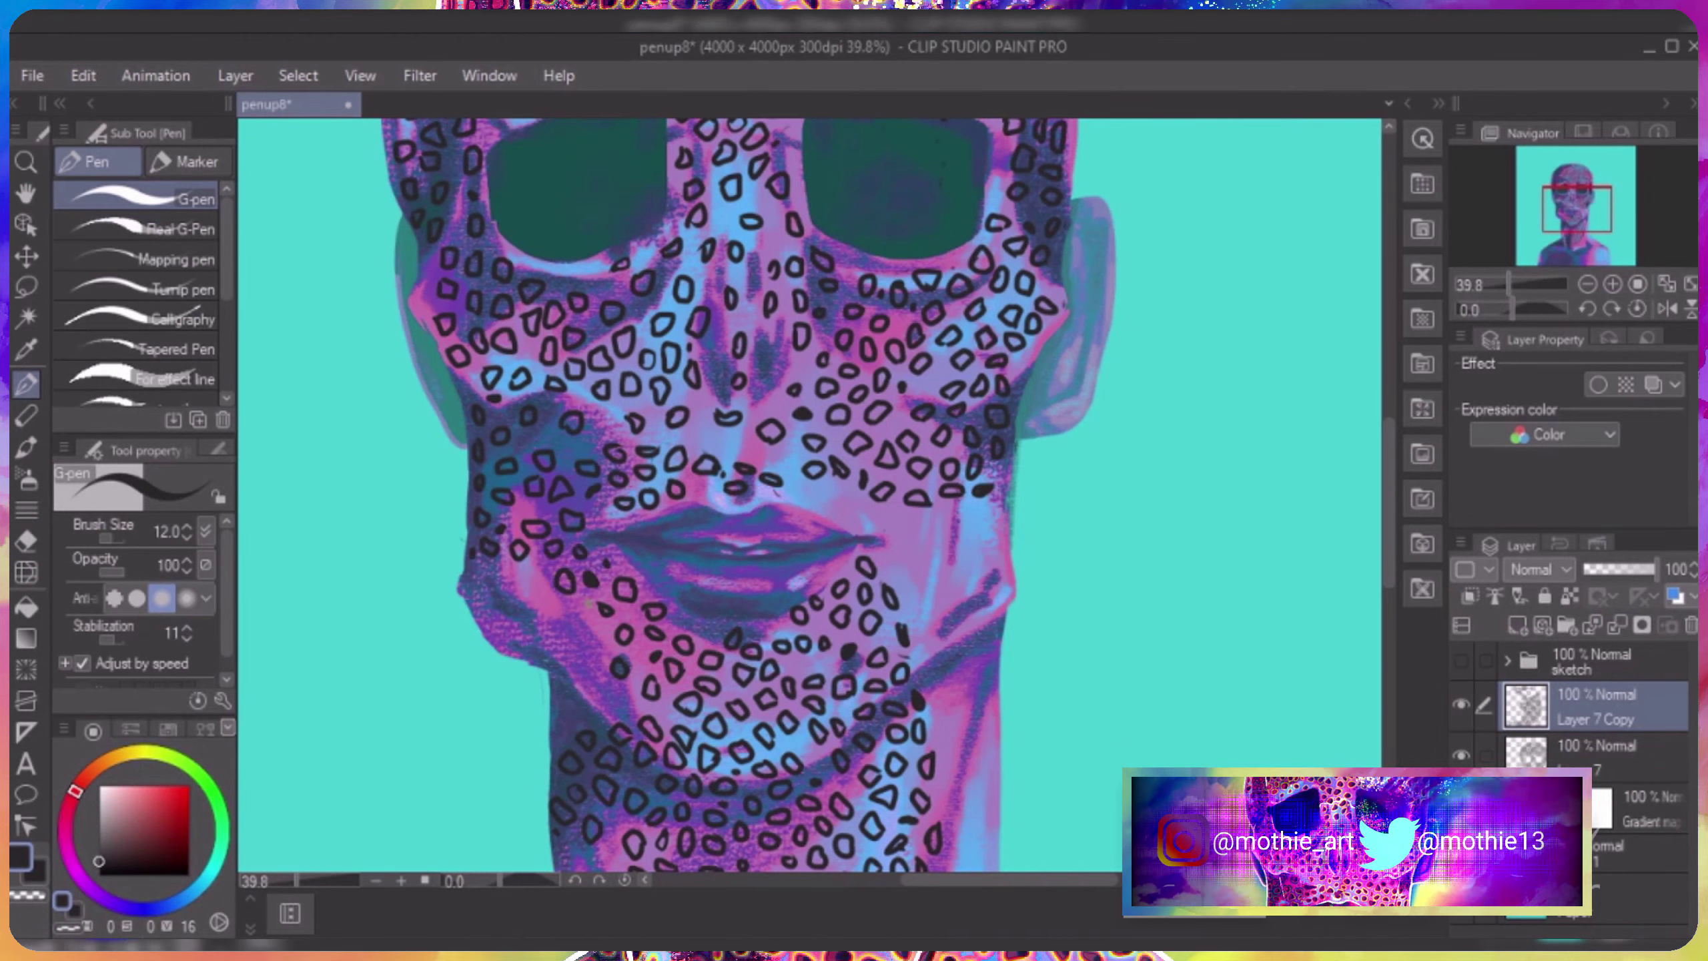
pyautogui.moveTo(582, 606); pyautogui.dragTo(581, 608)
pyautogui.moveTo(597, 636); pyautogui.dragTo(595, 638)
pyautogui.moveTo(598, 671); pyautogui.dragTo(551, 655)
pyautogui.moveTo(504, 624); pyautogui.dragTo(486, 646)
pyautogui.moveTo(478, 581)
pyautogui.mouseDown()
pyautogui.moveTo(470, 610)
pyautogui.moveTo(540, 586)
pyautogui.mouseUp()
pyautogui.moveTo(561, 609); pyautogui.dragTo(573, 642)
pyautogui.moveTo(548, 628); pyautogui.dragTo(546, 631)
pyautogui.moveTo(518, 619); pyautogui.dragTo(516, 622)
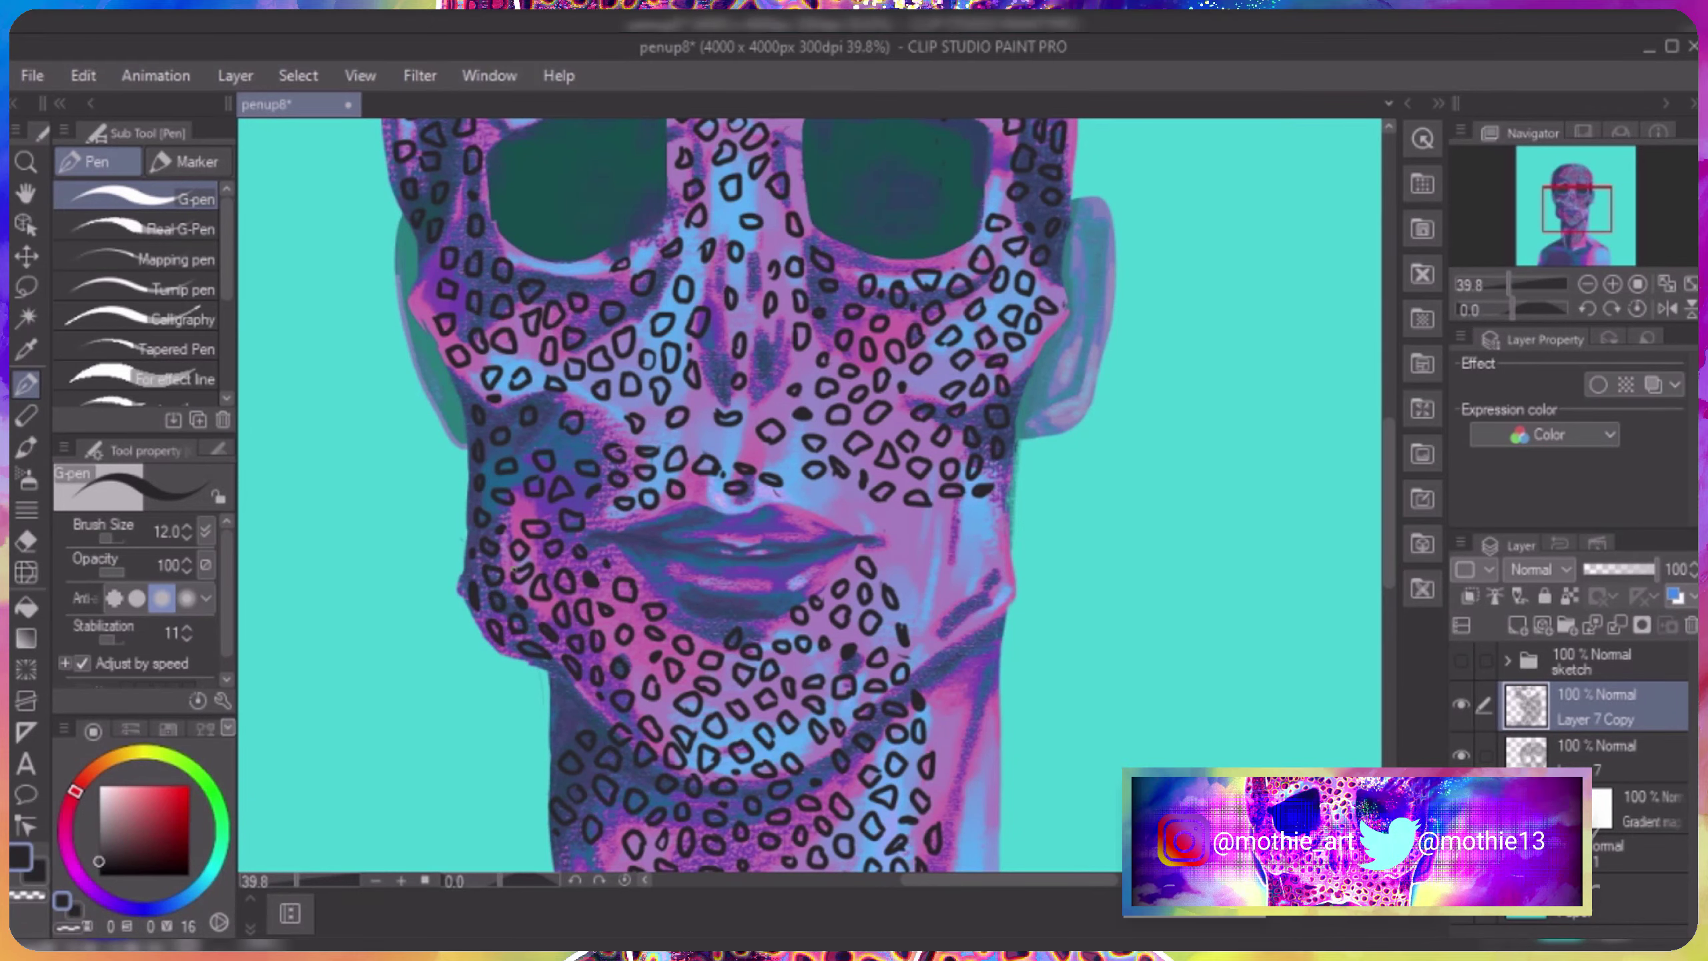
# Draw rings above the upper lip and over the right cheek down to the jaw corner.
pyautogui.moveTo(758, 449); pyautogui.dragTo(756, 452)
pyautogui.moveTo(792, 449); pyautogui.dragTo(790, 452)
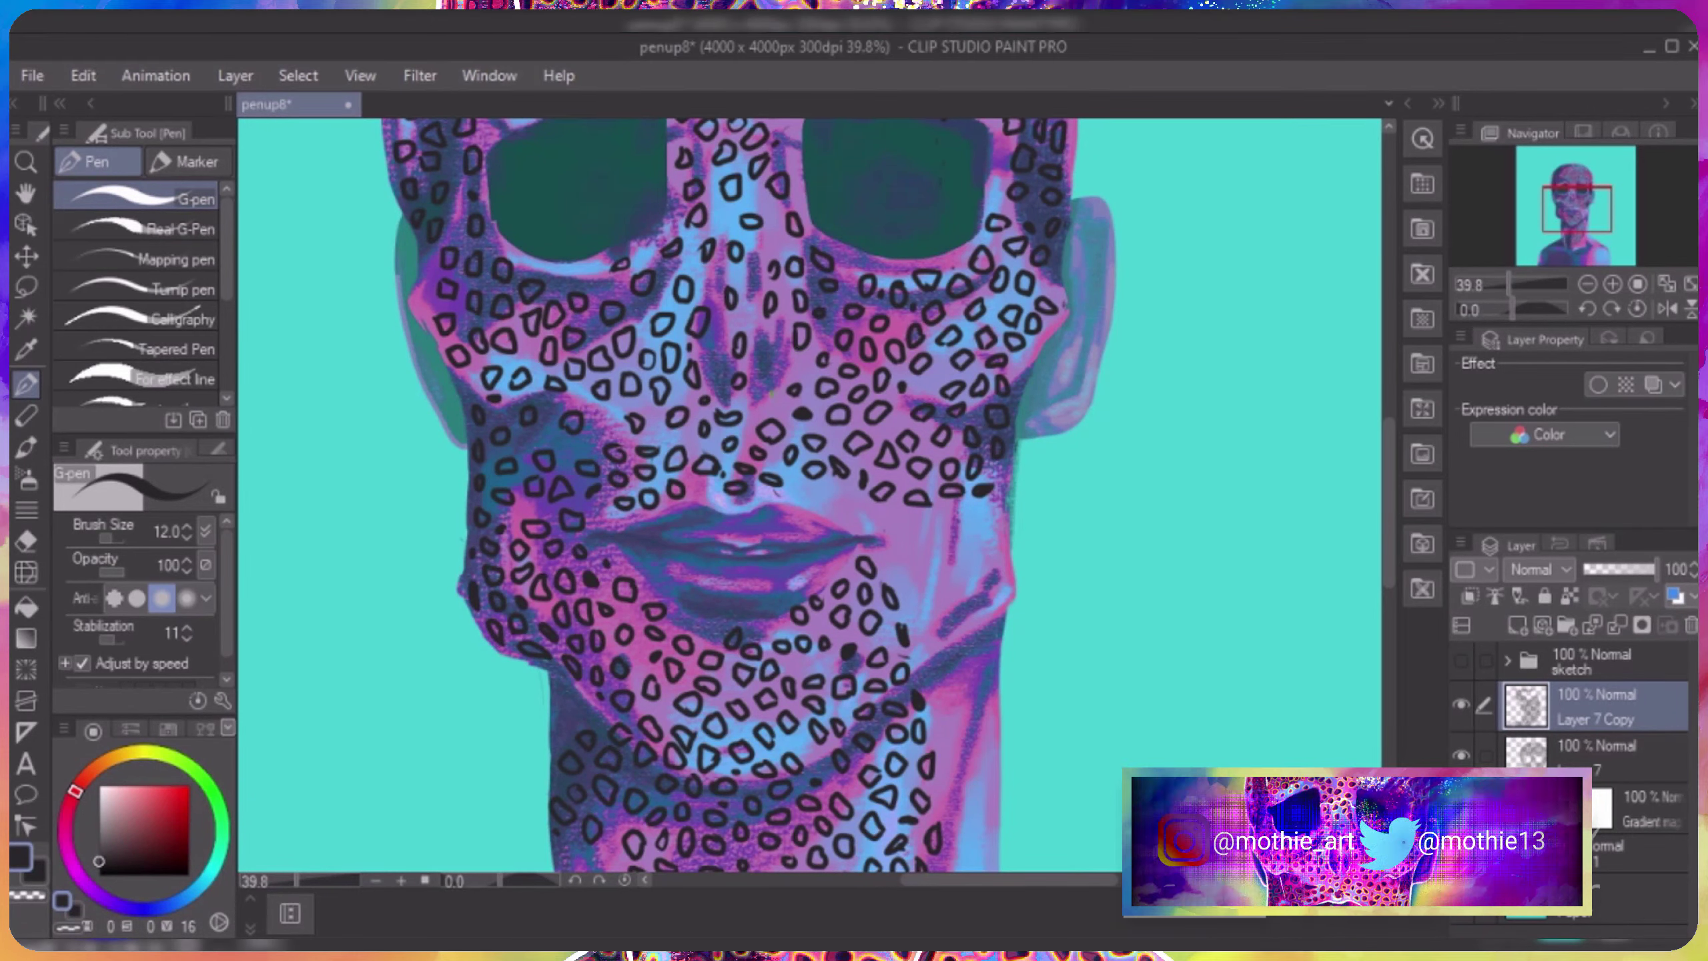
pyautogui.scroll(-5, 777, 407)
pyautogui.scroll(5, 776, 407)
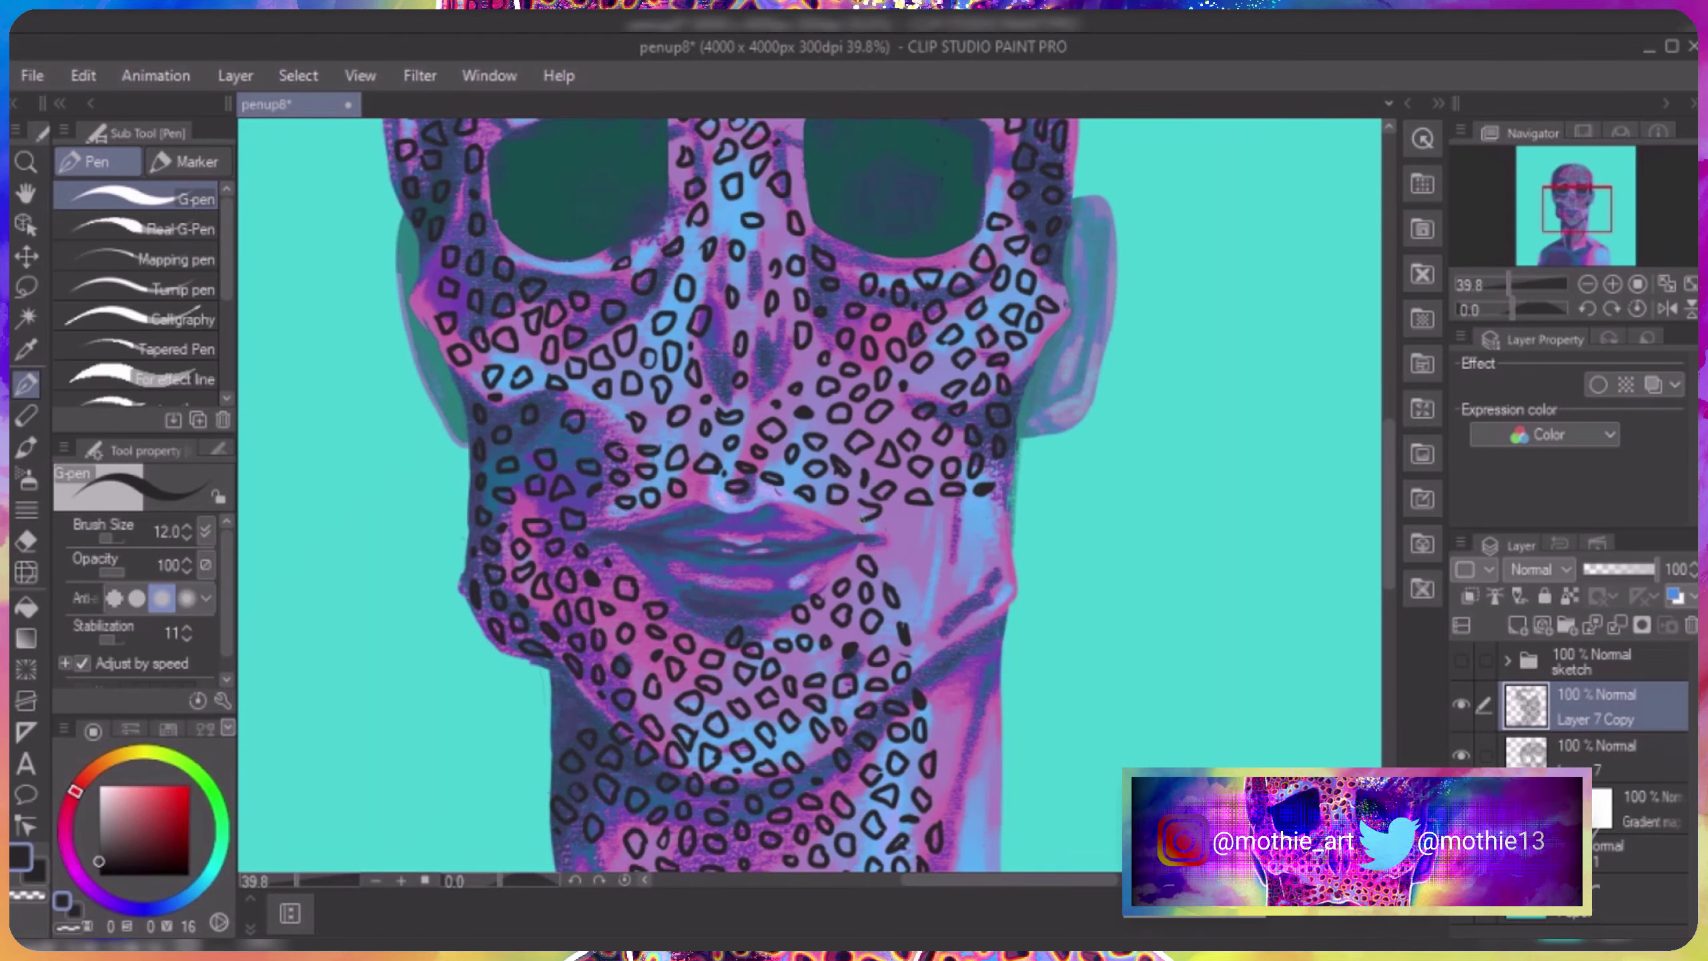
pyautogui.moveTo(906, 513); pyautogui.dragTo(905, 515)
pyautogui.moveTo(939, 512); pyautogui.dragTo(967, 507)
pyautogui.moveTo(994, 501); pyautogui.dragTo(997, 545)
pyautogui.moveTo(1002, 573); pyautogui.dragTo(1000, 577)
pyautogui.moveTo(978, 612); pyautogui.dragTo(977, 614)
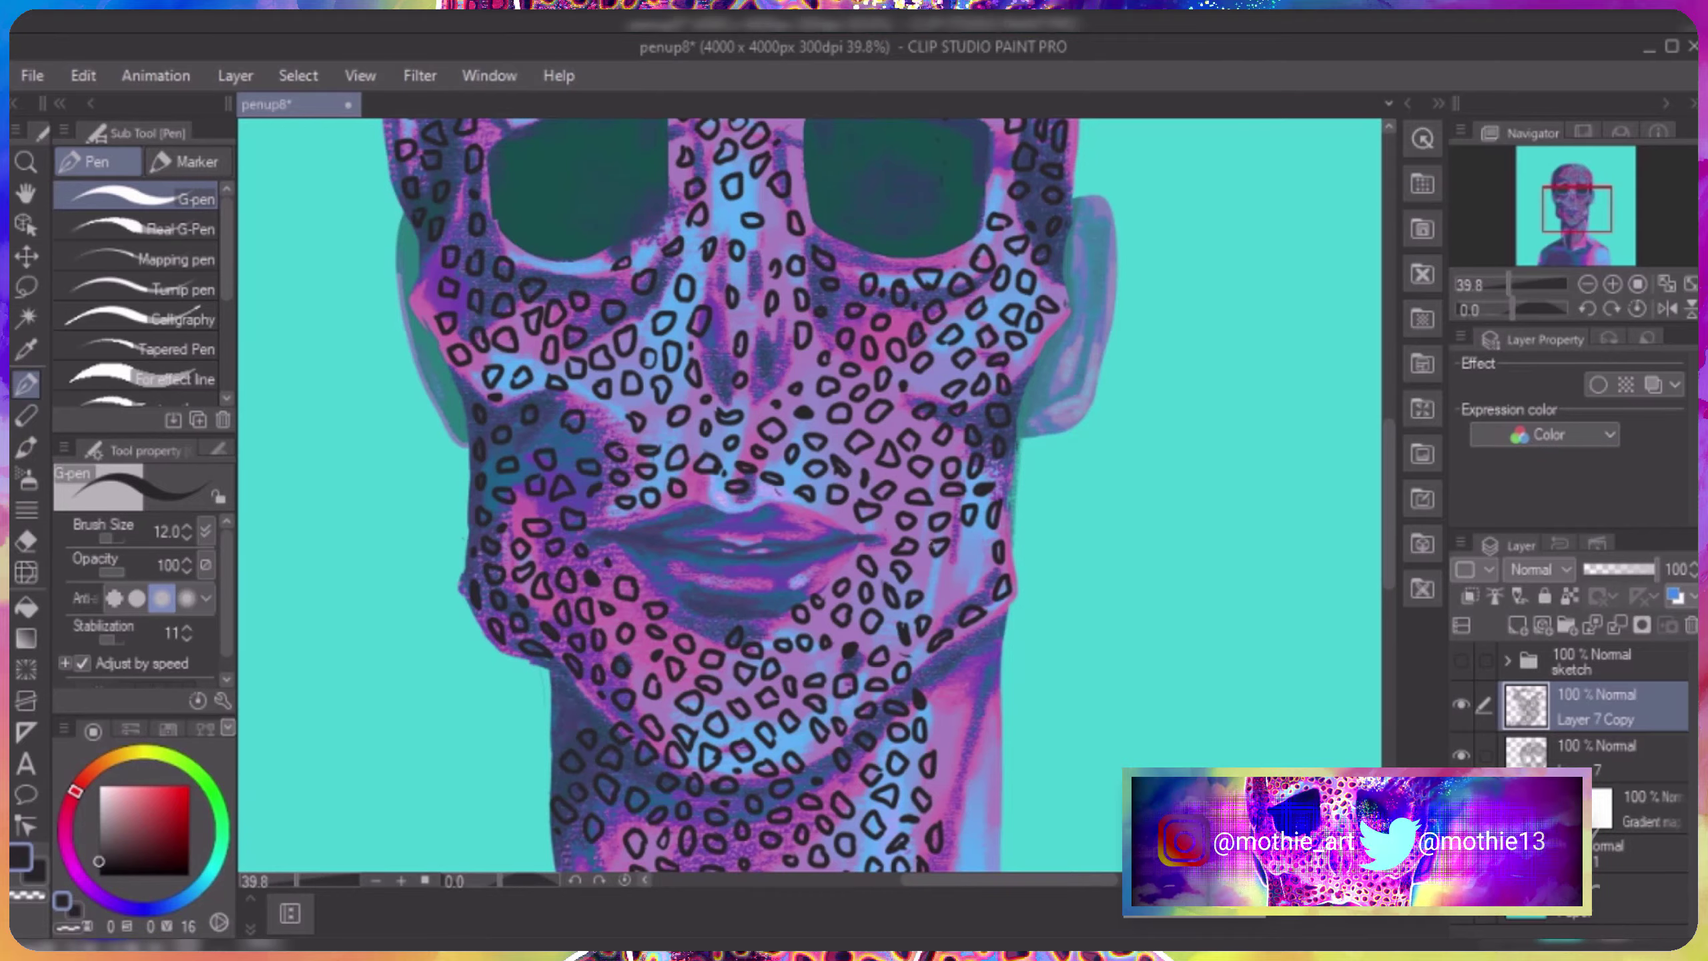
pyautogui.moveTo(973, 538); pyautogui.dragTo(972, 541)
pyautogui.moveTo(977, 578); pyautogui.dragTo(950, 605)
pyautogui.moveTo(973, 580); pyautogui.dragTo(923, 571)
pyautogui.moveTo(952, 565); pyautogui.dragTo(951, 567)
# Fill the left side of the neck, from below the jaw to the shoulder, with small G-pen rings.
pyautogui.scroll(-5, 565, 384)
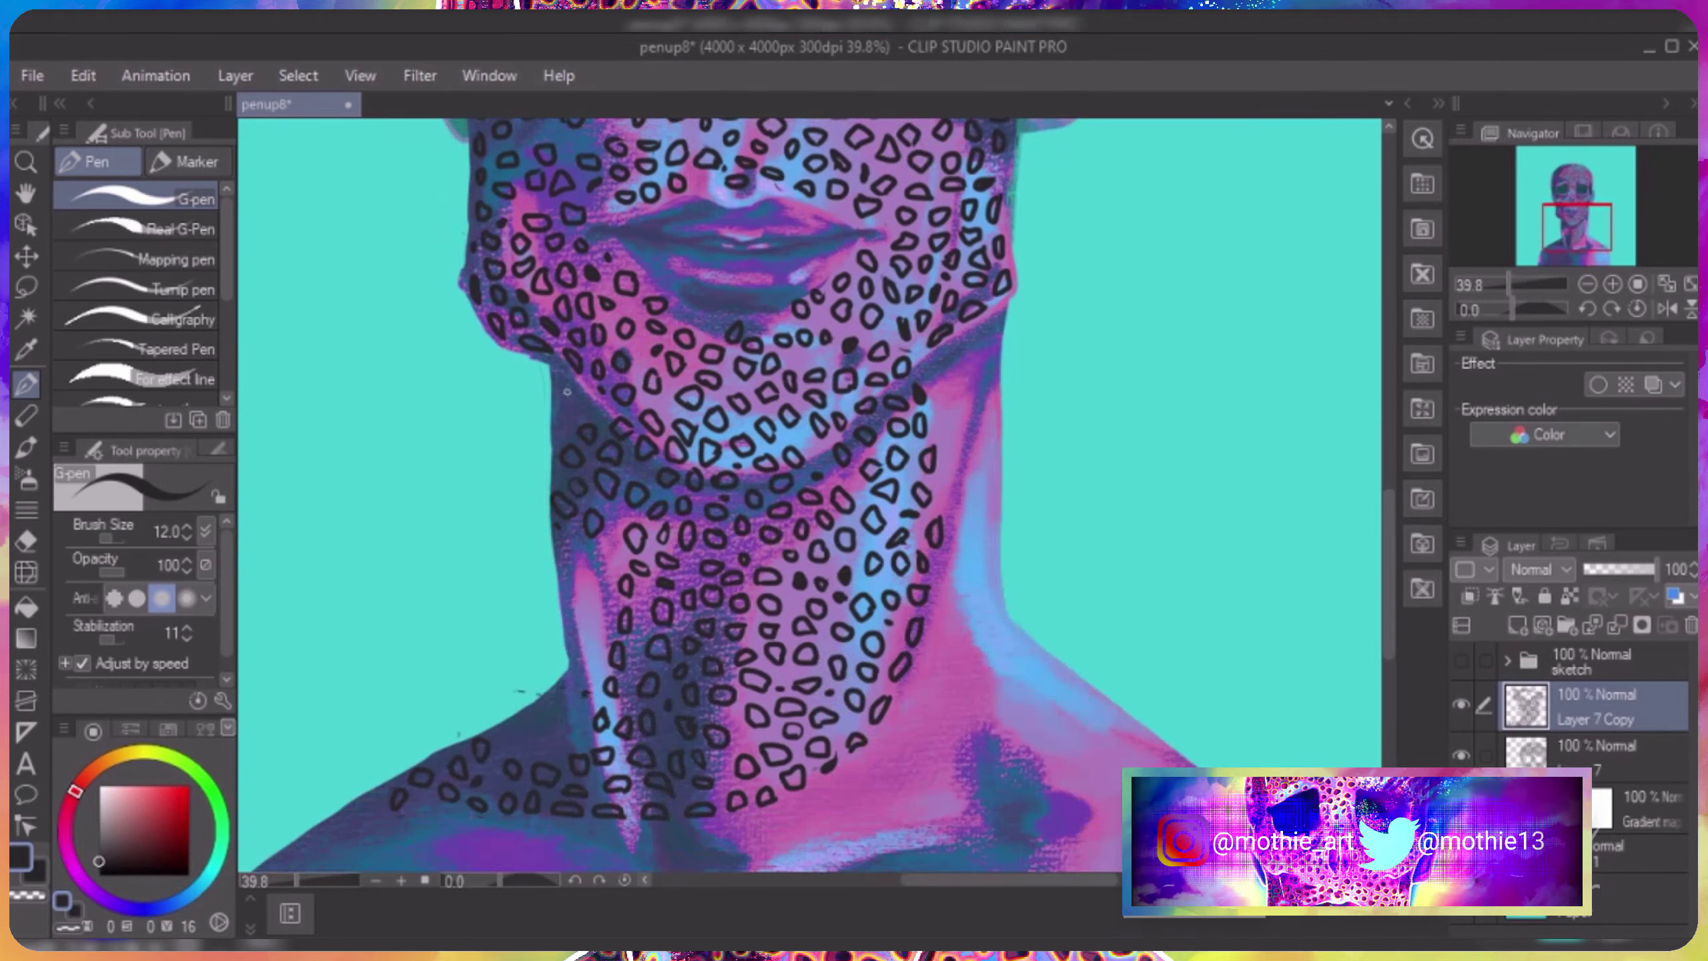
pyautogui.moveTo(581, 402); pyautogui.dragTo(583, 412)
pyautogui.moveTo(563, 407); pyautogui.dragTo(565, 424)
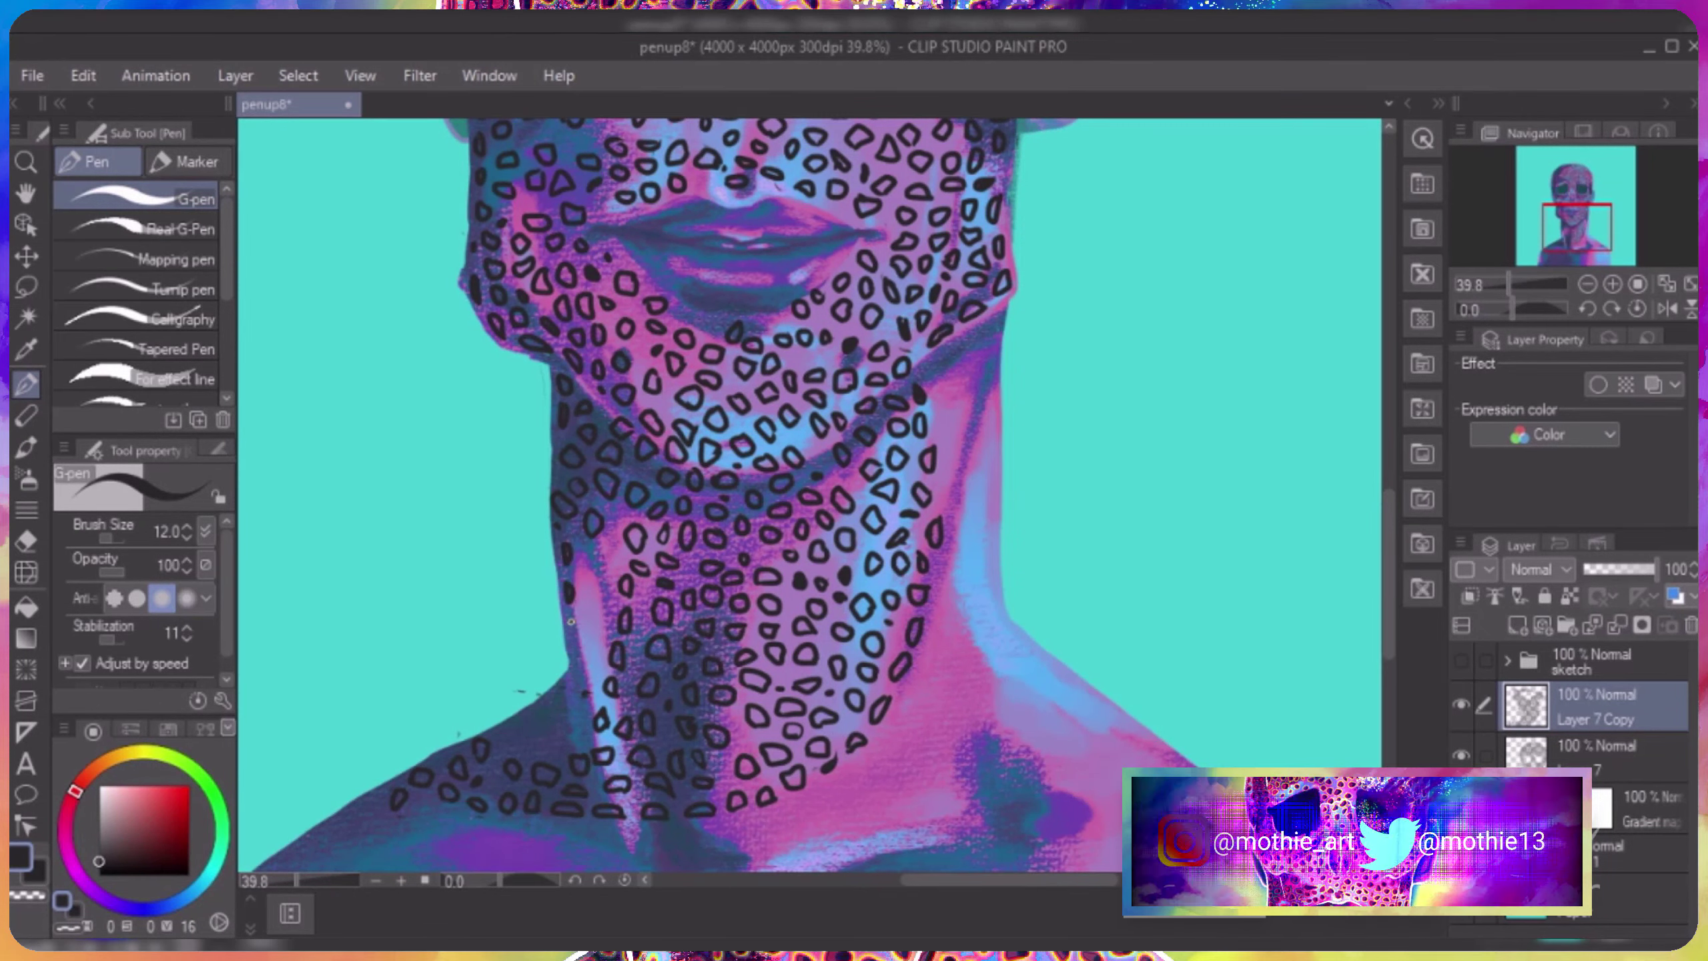
pyautogui.moveTo(573, 622); pyautogui.dragTo(573, 625)
pyautogui.moveTo(576, 655); pyautogui.dragTo(575, 658)
pyautogui.moveTo(563, 688); pyautogui.dragTo(562, 691)
pyautogui.moveTo(534, 710); pyautogui.dragTo(528, 719)
pyautogui.moveTo(525, 739); pyautogui.dragTo(525, 742)
pyautogui.moveTo(549, 742); pyautogui.dragTo(550, 750)
pyautogui.moveTo(595, 669); pyautogui.dragTo(594, 673)
pyautogui.moveTo(595, 635); pyautogui.dragTo(594, 639)
pyautogui.moveTo(604, 595); pyautogui.dragTo(611, 562)
pyautogui.moveTo(613, 518); pyautogui.dragTo(612, 523)
pyautogui.scroll(-3, 807, 498)
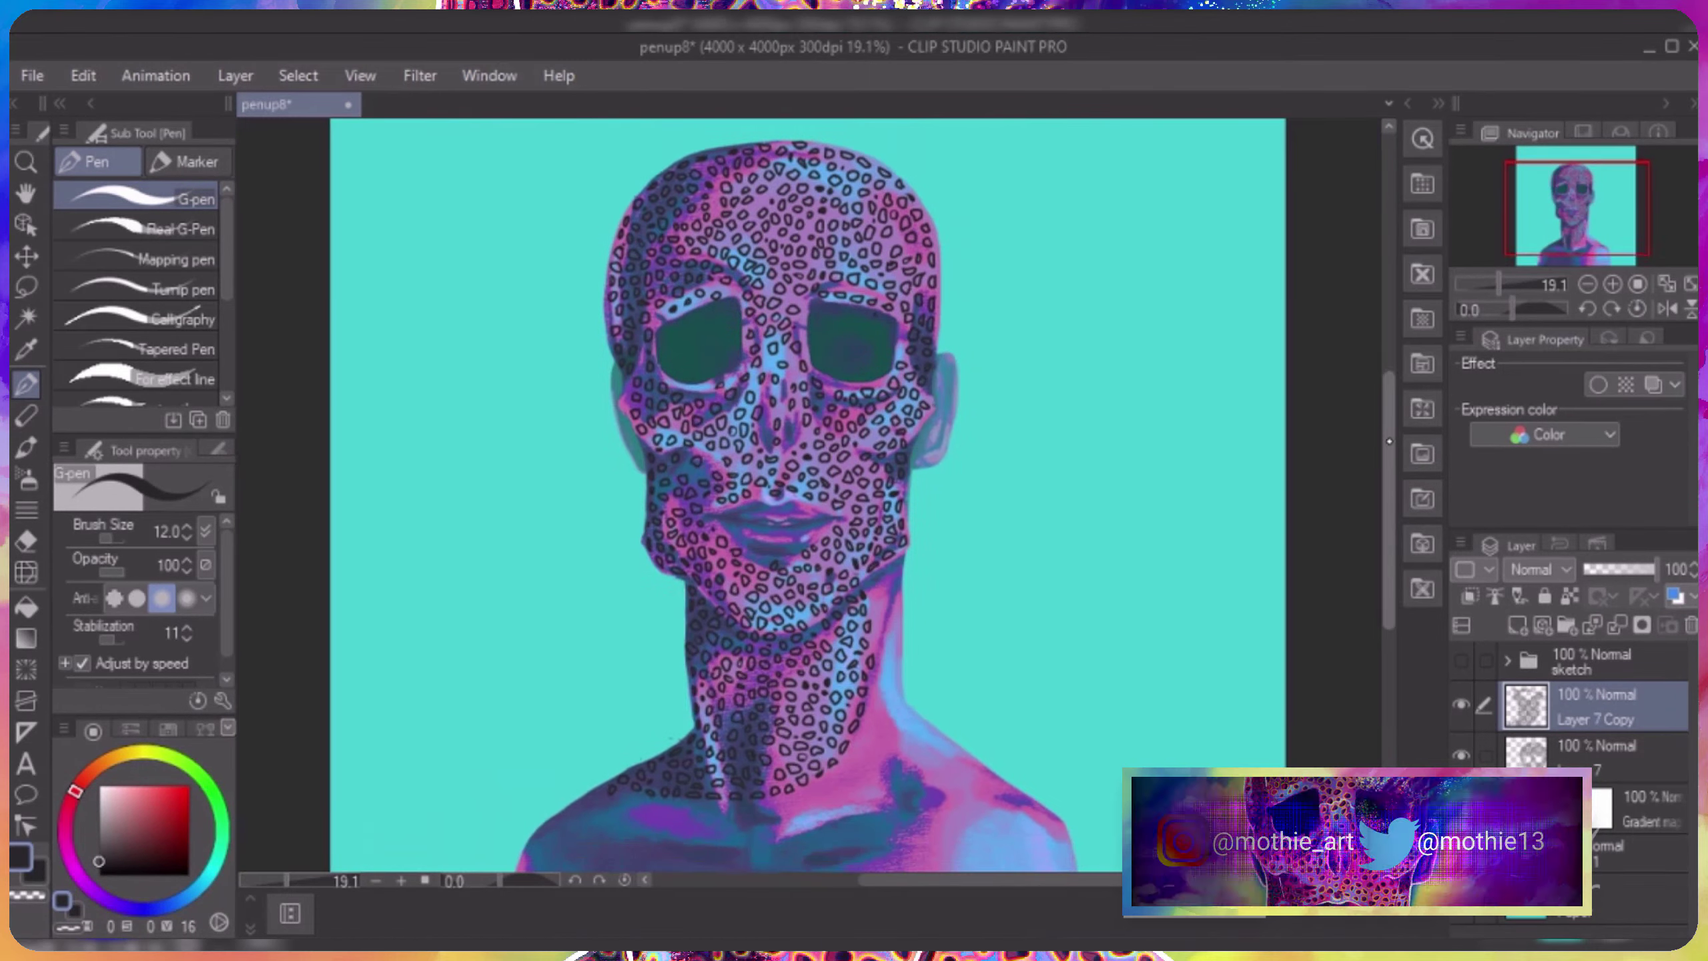
# Draw additional small rings along the right cheekbone's outer edge.
pyautogui.scroll(4, 979, 415)
pyautogui.moveTo(1022, 390); pyautogui.dragTo(1023, 394)
pyautogui.moveTo(990, 407); pyautogui.dragTo(991, 410)
pyautogui.moveTo(1004, 431); pyautogui.dragTo(1005, 435)
pyautogui.moveTo(1027, 425); pyautogui.dragTo(977, 461)
# Erase stray rings around the face and draw small rings into the remaining gaps.
pyautogui.press('e')
pyautogui.moveTo(636, 561); pyautogui.dragTo(766, 578)
pyautogui.moveTo(868, 471)
pyautogui.mouseDown()
pyautogui.moveTo(888, 481)
pyautogui.moveTo(855, 544)
pyautogui.mouseUp()
pyautogui.moveTo(911, 425); pyautogui.dragTo(927, 439)
pyautogui.press('p')
pyautogui.moveTo(562, 494); pyautogui.dragTo(565, 505)
pyautogui.moveTo(597, 545); pyautogui.dragTo(640, 576)
pyautogui.moveTo(773, 560); pyautogui.dragTo(790, 573)
pyautogui.moveTo(801, 513); pyautogui.dragTo(810, 532)
pyautogui.moveTo(841, 532); pyautogui.dragTo(861, 552)
# Merge the Layer 7 Copy ring pattern down into Layer 7.
pyautogui.scroll(-4, 807, 498)
pyautogui.scroll(-2, 807, 498)
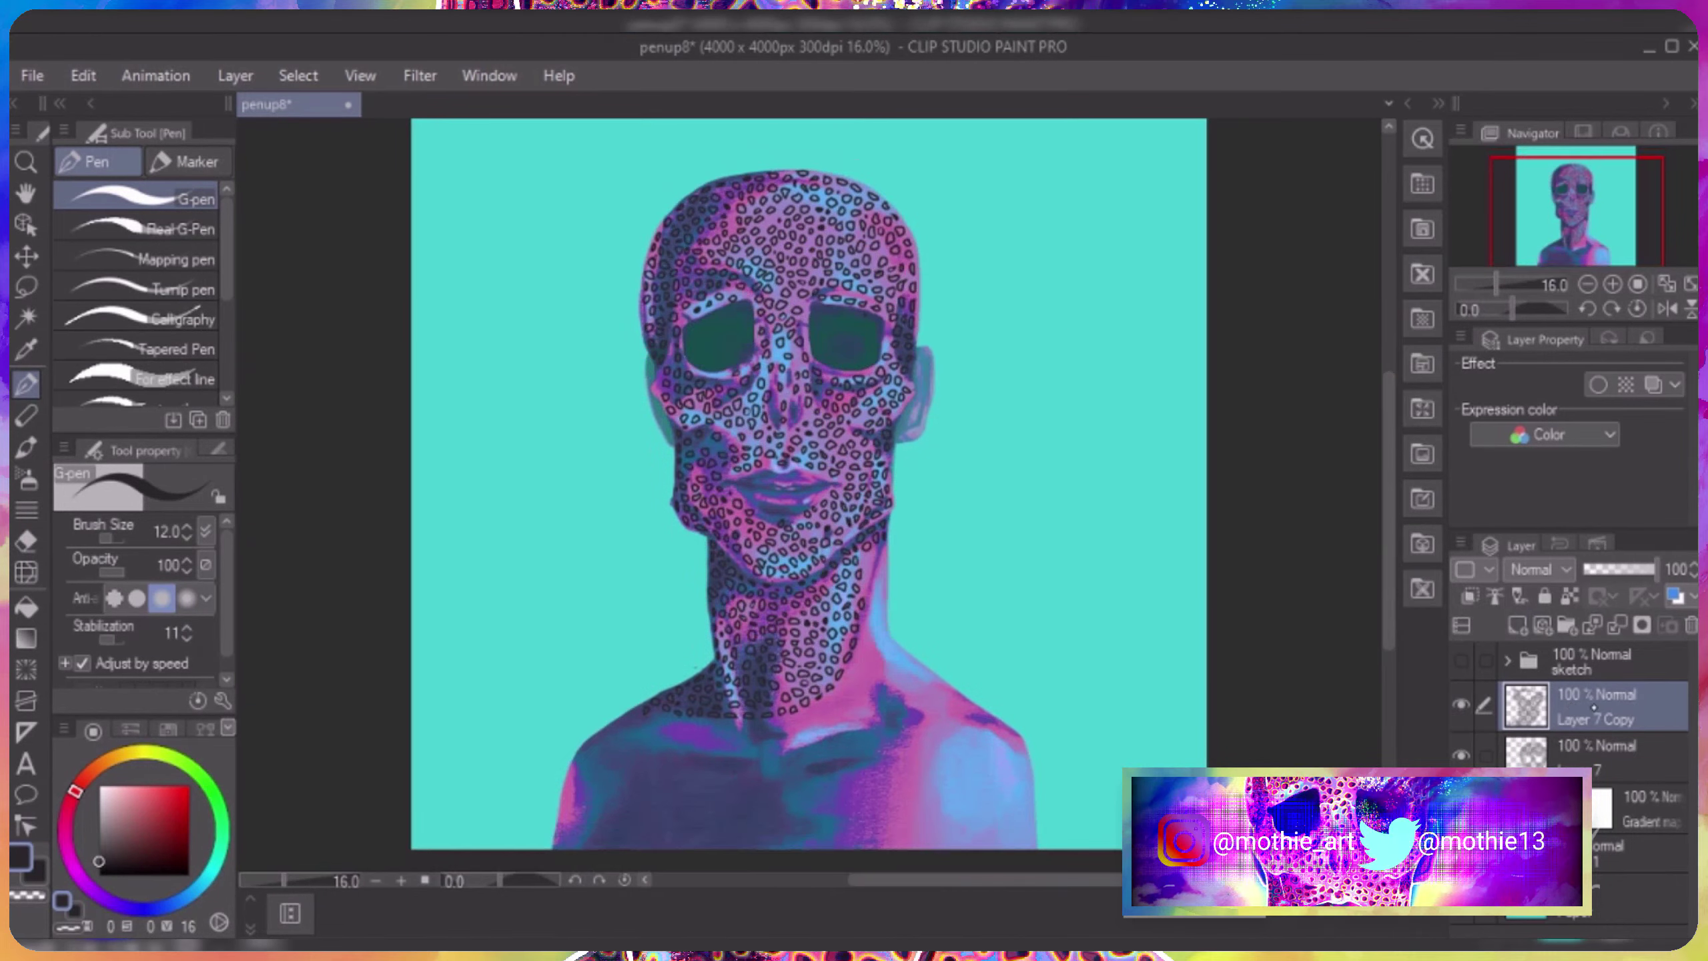
pyautogui.rightClick(1601, 702)
pyautogui.press('Escape')
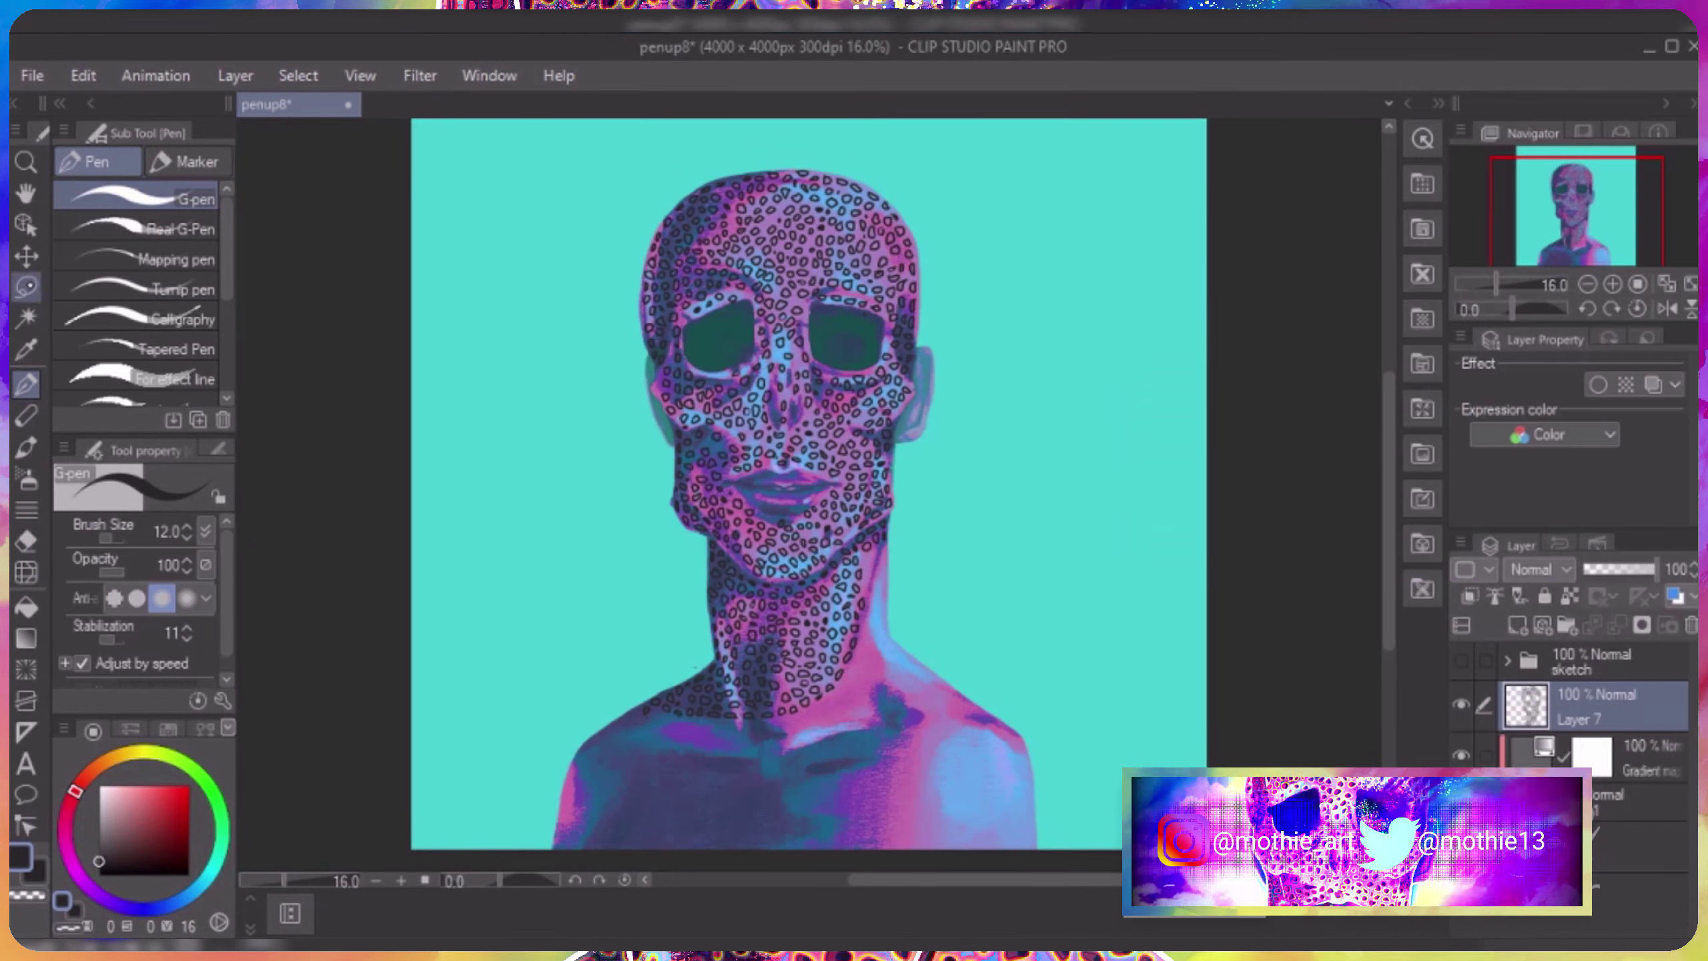
# Copy part of the ring pattern, then move and rotate the copy over the right shoulder and chest.
pyautogui.press('m')
pyautogui.moveTo(495, 258); pyautogui.dragTo(537, 216)
pyautogui.hotkey('ctrl', 't')
pyautogui.moveTo(637, 603); pyautogui.dragTo(972, 645)
pyautogui.moveTo(953, 726); pyautogui.dragTo(928, 778)
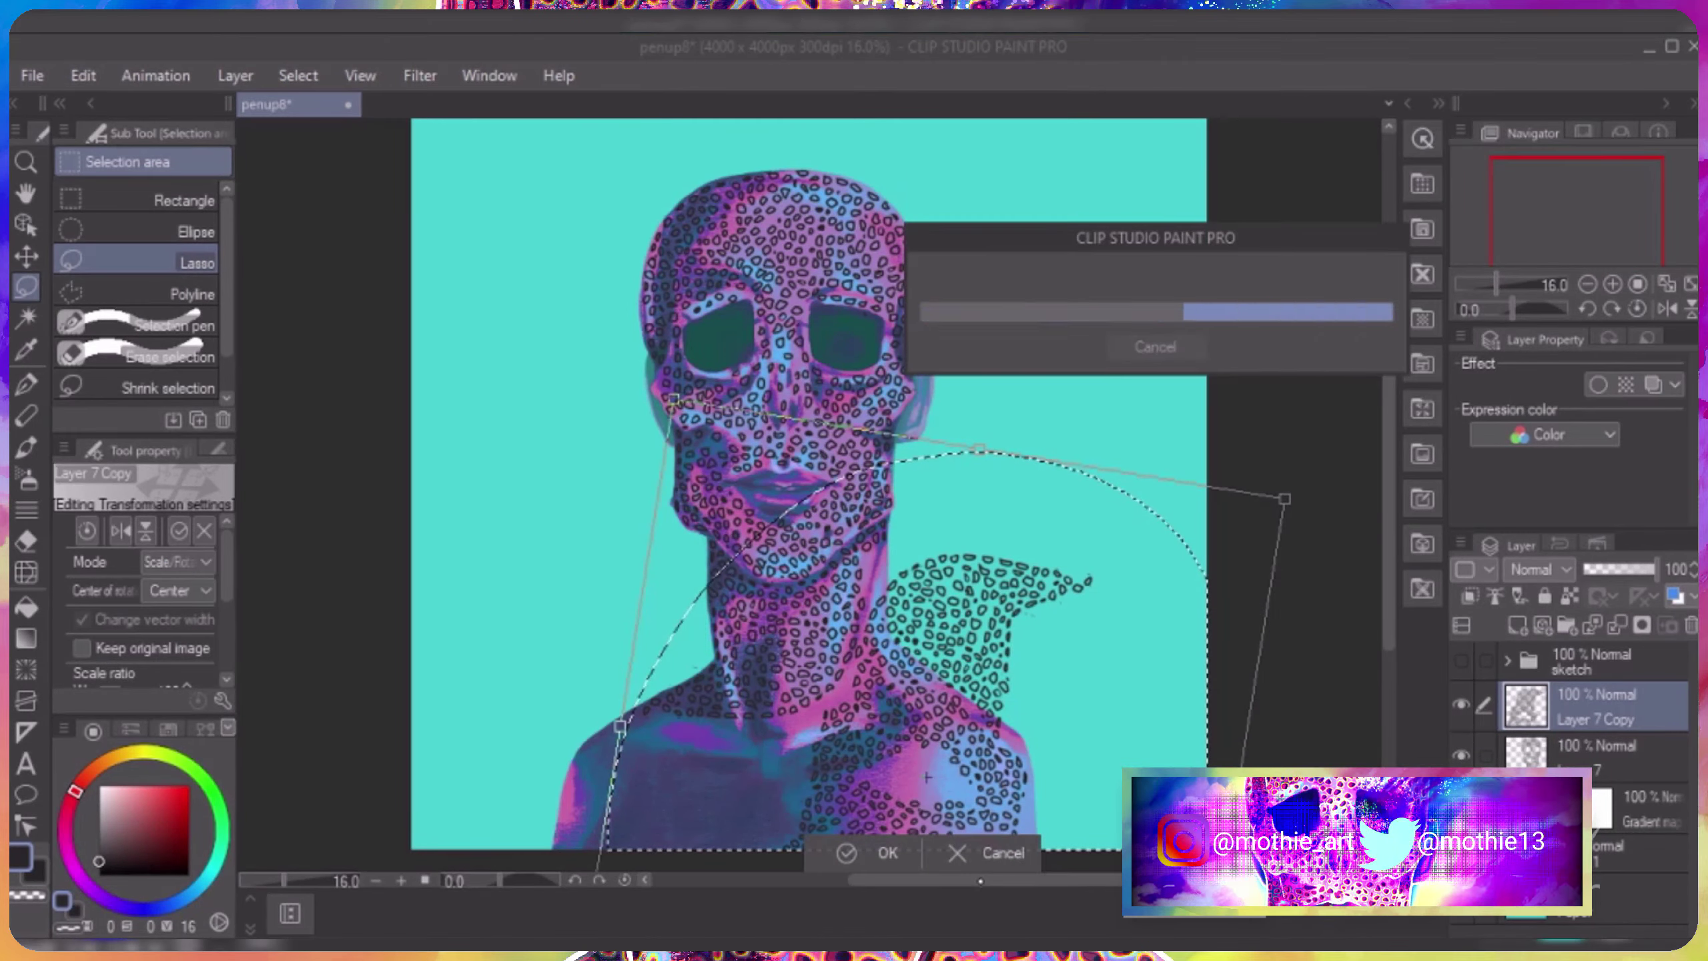
pyautogui.hotkey('ctrl', 'd')
# Erase the copied rings spilling onto the background beside the neck and right shoulder with the Hard eraser at size 38.1.
pyautogui.scroll(4, 968, 679)
pyautogui.press('e')
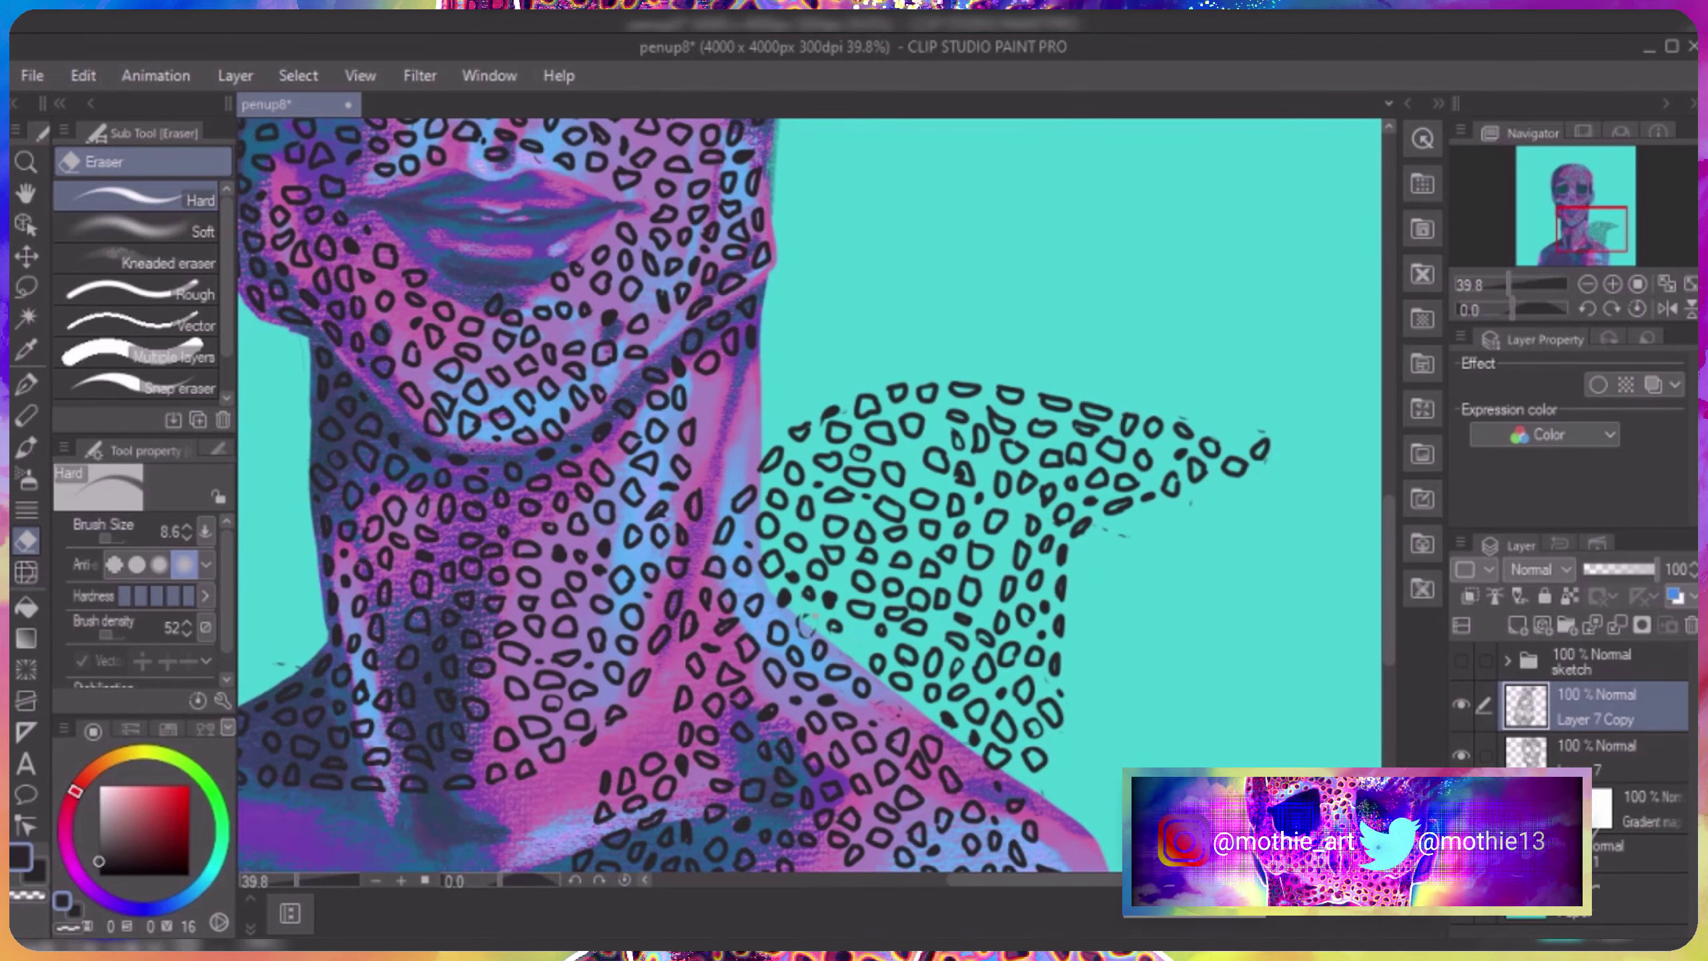
pyautogui.moveTo(782, 603); pyautogui.dragTo(766, 464)
pyautogui.moveTo(101, 538); pyautogui.dragTo(135, 538)
pyautogui.moveTo(784, 464)
pyautogui.mouseDown()
pyautogui.moveTo(797, 568)
pyautogui.moveTo(915, 673)
pyautogui.moveTo(1211, 465)
pyautogui.moveTo(910, 467)
pyautogui.mouseUp()
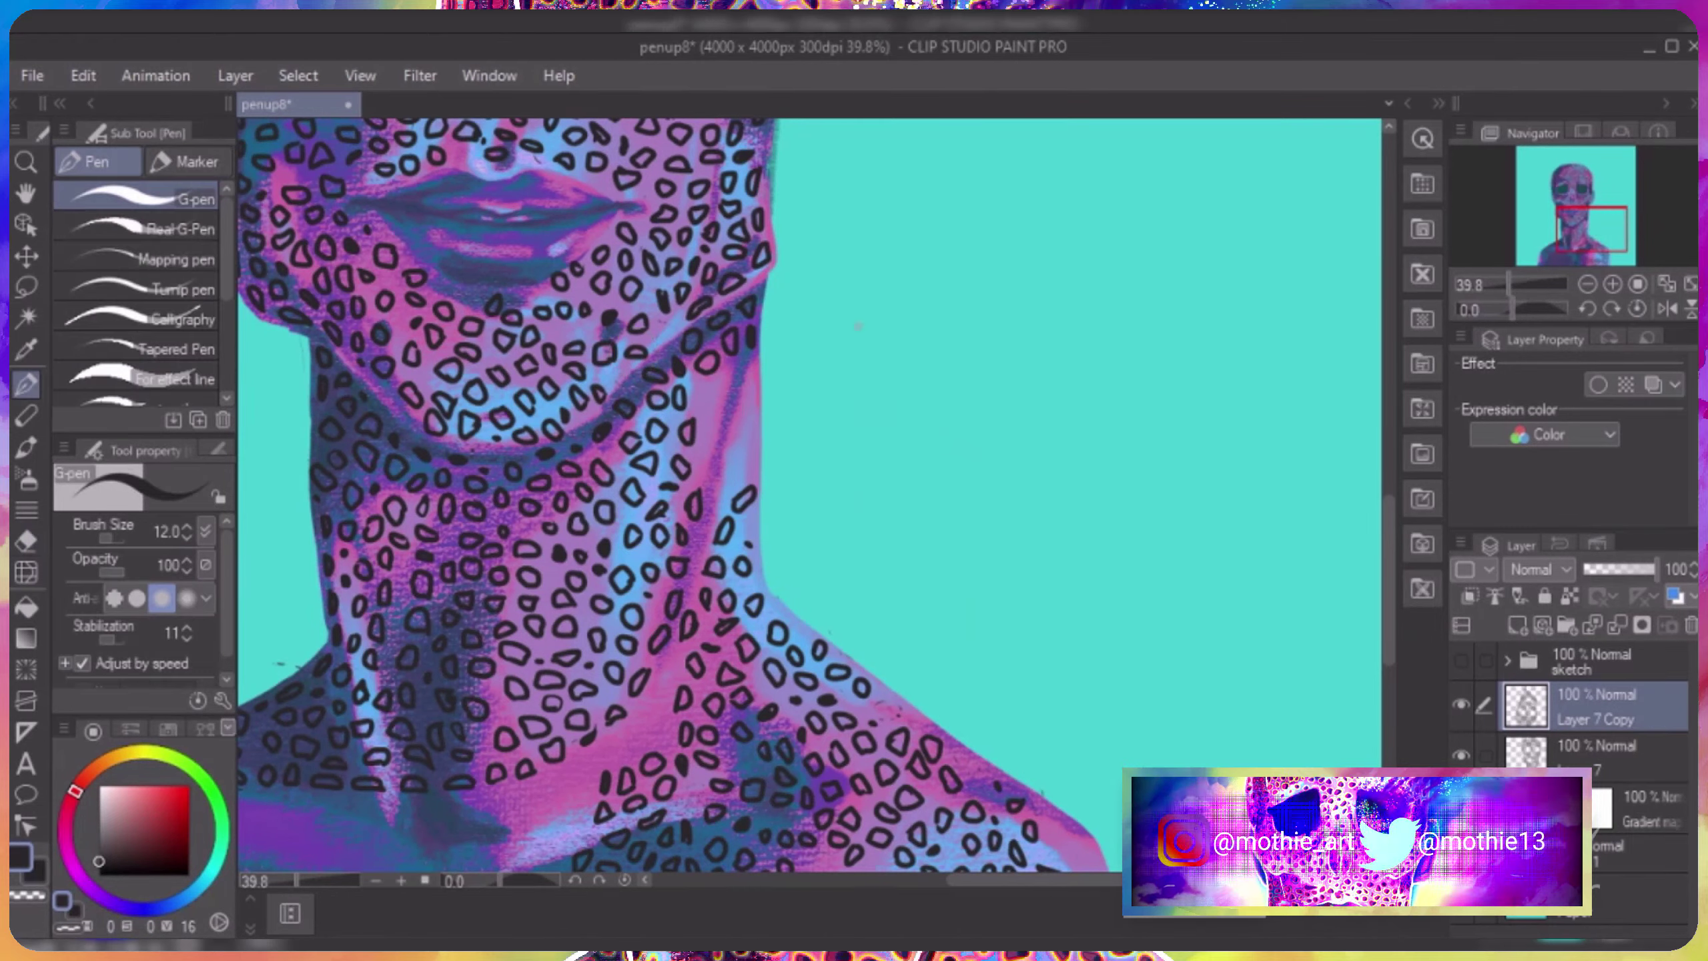
# Draw small G-pen rings down the right edge of the neck, from below the jaw towards the shoulder.
pyautogui.moveTo(752, 359); pyautogui.dragTo(748, 388)
pyautogui.moveTo(751, 397); pyautogui.dragTo(744, 477)
pyautogui.moveTo(726, 479); pyautogui.dragTo(703, 549)
pyautogui.moveTo(714, 430); pyautogui.dragTo(706, 474)
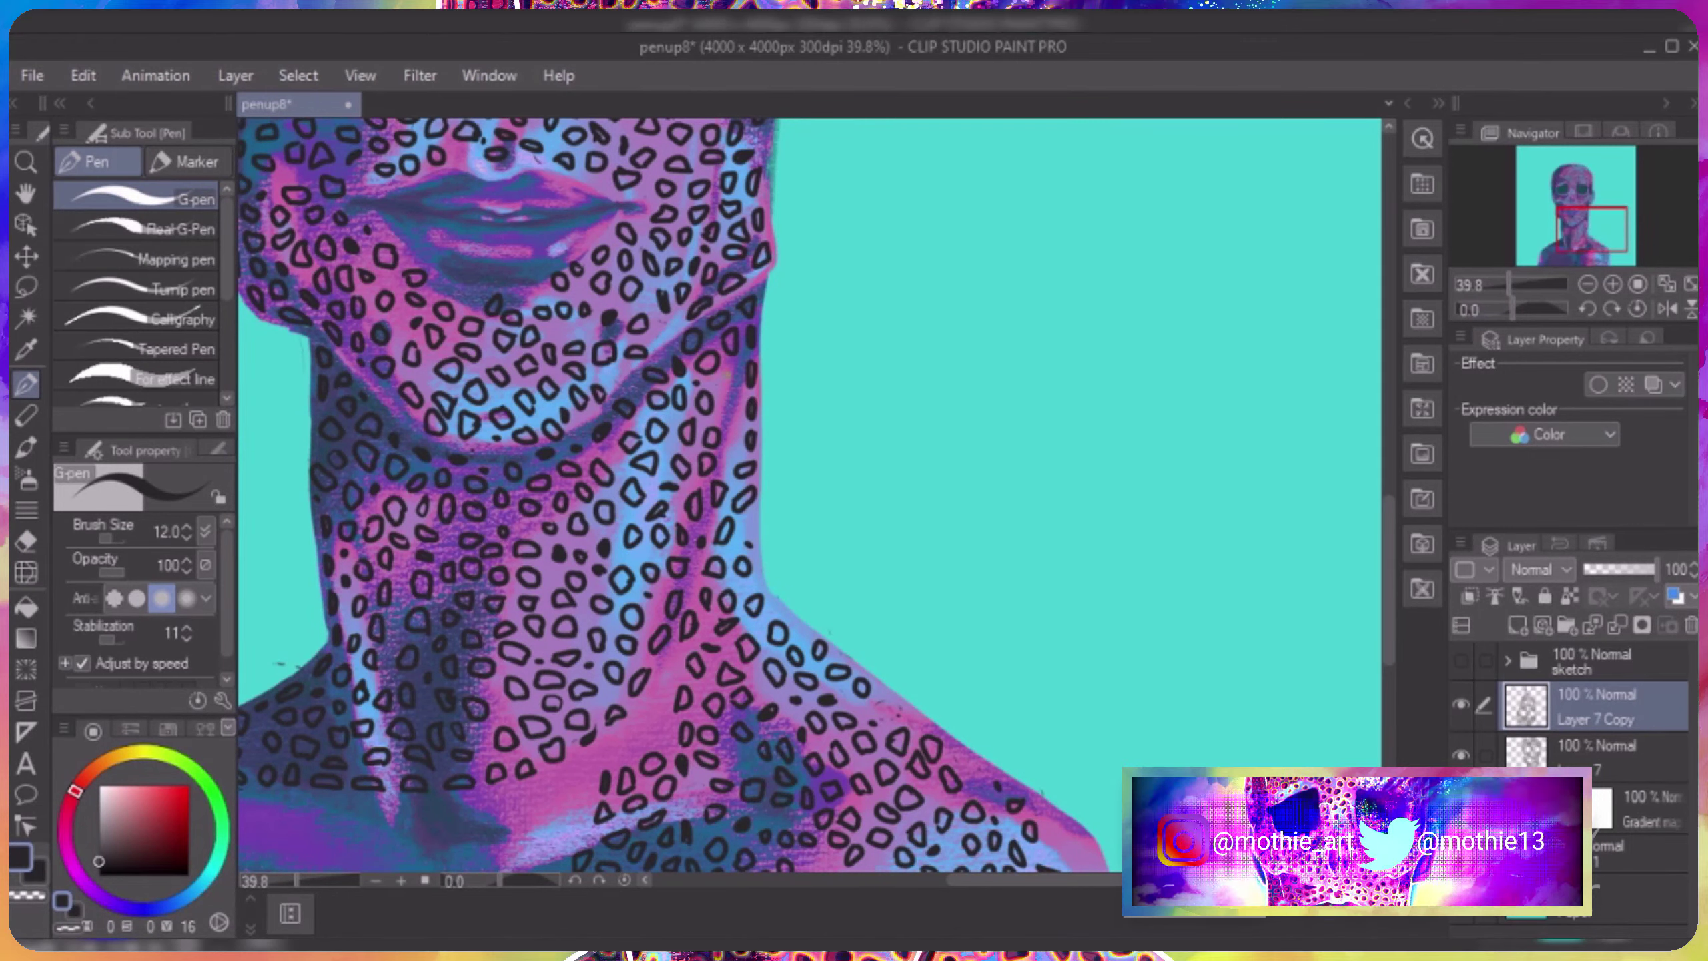
pyautogui.moveTo(727, 371); pyautogui.dragTo(730, 410)
pyautogui.moveTo(733, 417); pyautogui.dragTo(732, 465)
pyautogui.moveTo(747, 514); pyautogui.dragTo(750, 536)
# Add small G-pen rings along the upper and outer edge of the right shoulder.
pyautogui.scroll(-5, 807, 471)
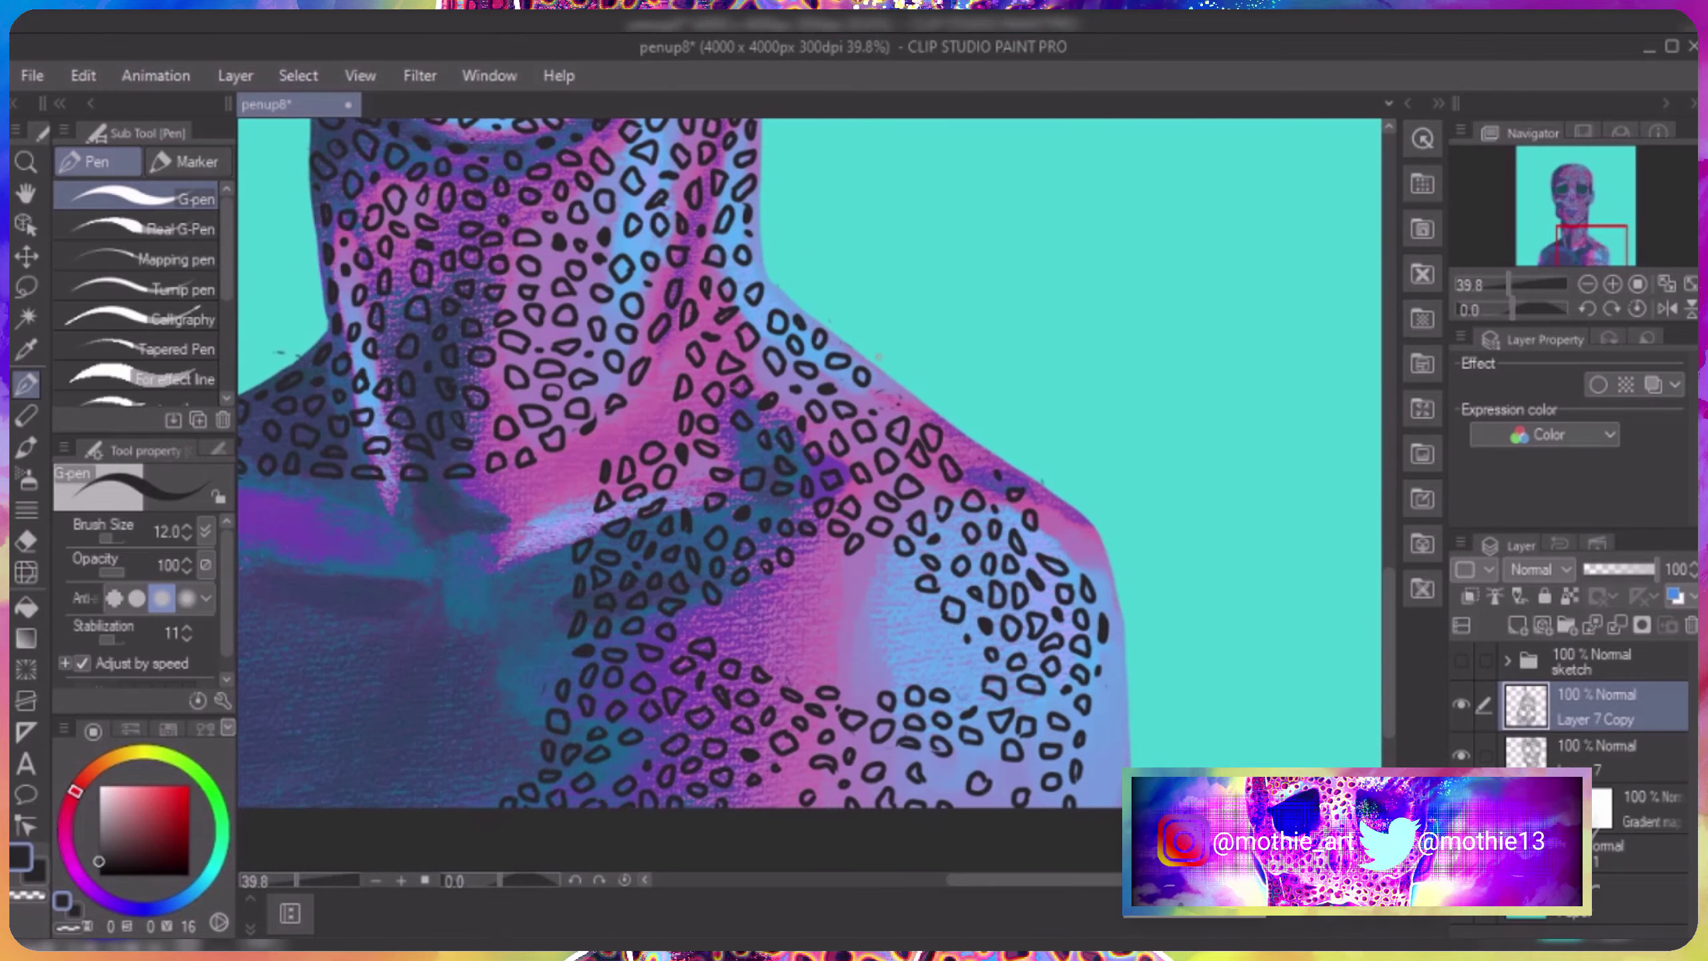
pyautogui.moveTo(902, 383); pyautogui.dragTo(898, 414)
pyautogui.moveTo(971, 438)
pyautogui.mouseDown()
pyautogui.moveTo(967, 477)
pyautogui.moveTo(1053, 523)
pyautogui.mouseUp()
pyautogui.moveTo(1086, 525); pyautogui.dragTo(1099, 588)
pyautogui.moveTo(1051, 525); pyautogui.dragTo(1048, 549)
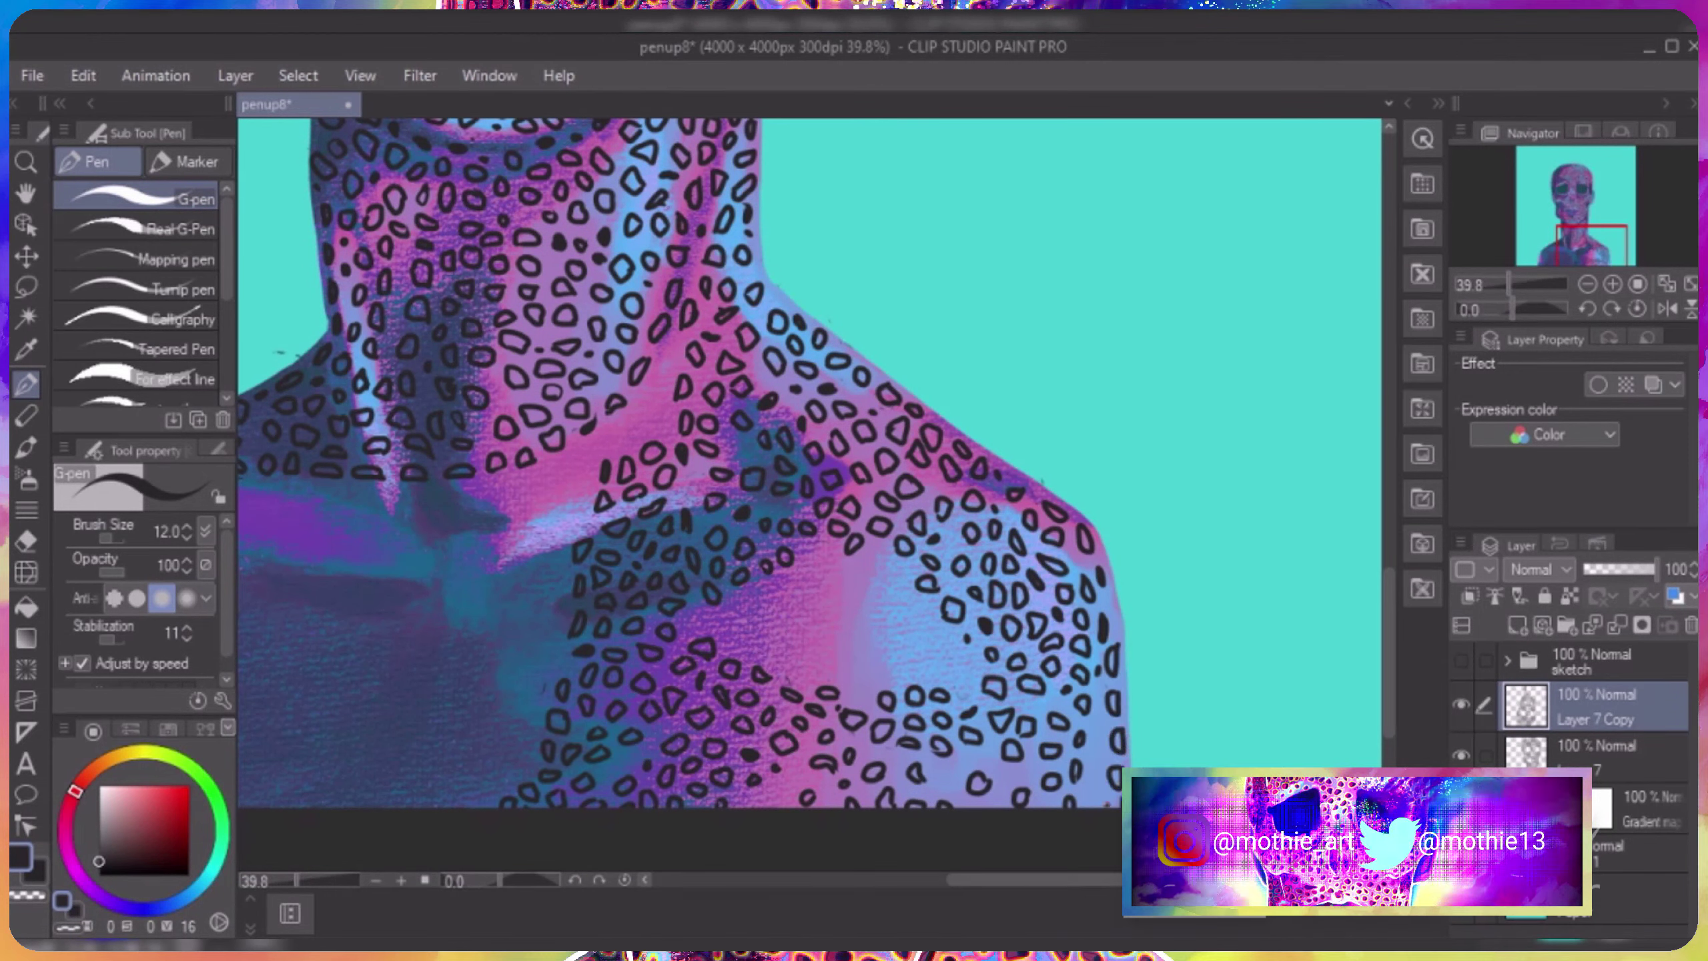
# Fill the bare patches in the ring pattern across the right side of the chest with small G-pen rings.
pyautogui.moveTo(829, 562); pyautogui.dragTo(833, 577)
pyautogui.moveTo(860, 557); pyautogui.dragTo(864, 573)
pyautogui.moveTo(893, 563); pyautogui.dragTo(908, 608)
pyautogui.moveTo(943, 629); pyautogui.dragTo(961, 672)
pyautogui.moveTo(965, 684); pyautogui.dragTo(970, 694)
pyautogui.moveTo(900, 663); pyautogui.dragTo(905, 678)
pyautogui.moveTo(773, 647); pyautogui.dragTo(777, 662)
pyautogui.moveTo(800, 667)
pyautogui.mouseDown()
pyautogui.moveTo(804, 683)
pyautogui.moveTo(746, 656)
pyautogui.mouseUp()
pyautogui.moveTo(695, 610)
pyautogui.mouseDown()
pyautogui.moveTo(699, 626)
pyautogui.moveTo(748, 607)
pyautogui.mouseUp()
pyautogui.moveTo(800, 569); pyautogui.dragTo(849, 600)
pyautogui.moveTo(869, 578); pyautogui.dragTo(876, 596)
pyautogui.moveTo(881, 601); pyautogui.dragTo(912, 636)
pyautogui.moveTo(918, 645)
pyautogui.mouseDown()
pyautogui.moveTo(926, 659)
pyautogui.moveTo(860, 665)
pyautogui.mouseUp()
pyautogui.moveTo(803, 637); pyautogui.dragTo(828, 675)
pyautogui.moveTo(776, 606); pyautogui.dragTo(780, 636)
pyautogui.moveTo(807, 597)
pyautogui.mouseDown()
pyautogui.moveTo(751, 633)
pyautogui.moveTo(835, 626)
pyautogui.mouseUp()
pyautogui.moveTo(861, 608)
pyautogui.mouseDown()
pyautogui.moveTo(839, 643)
pyautogui.moveTo(814, 629)
pyautogui.mouseUp()
# Draw a few rings at the base of the neck above the collarbone and merge Layer 7 Copy into Layer 7.
pyautogui.moveTo(989, 880)
pyautogui.mouseDown()
pyautogui.moveTo(921, 886)
pyautogui.moveTo(936, 886)
pyautogui.mouseUp()
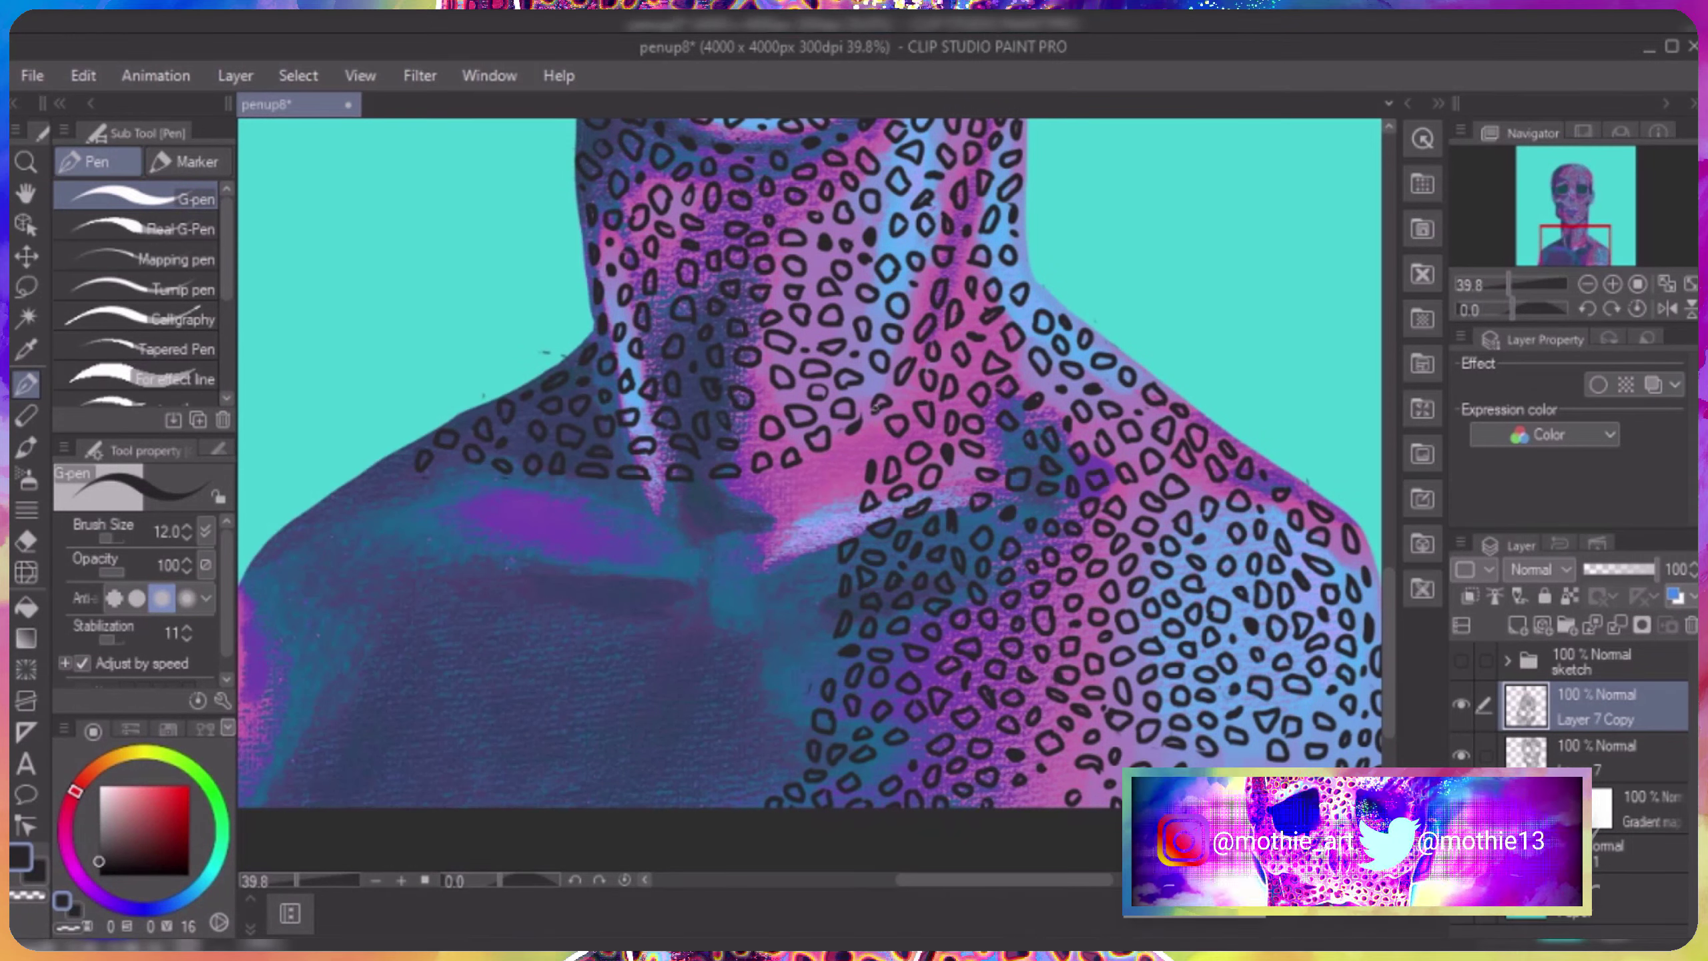
pyautogui.moveTo(800, 471); pyautogui.dragTo(810, 498)
pyautogui.moveTo(826, 494); pyautogui.dragTo(837, 525)
pyautogui.moveTo(828, 447); pyautogui.dragTo(844, 471)
pyautogui.scroll(-4, 1354, 595)
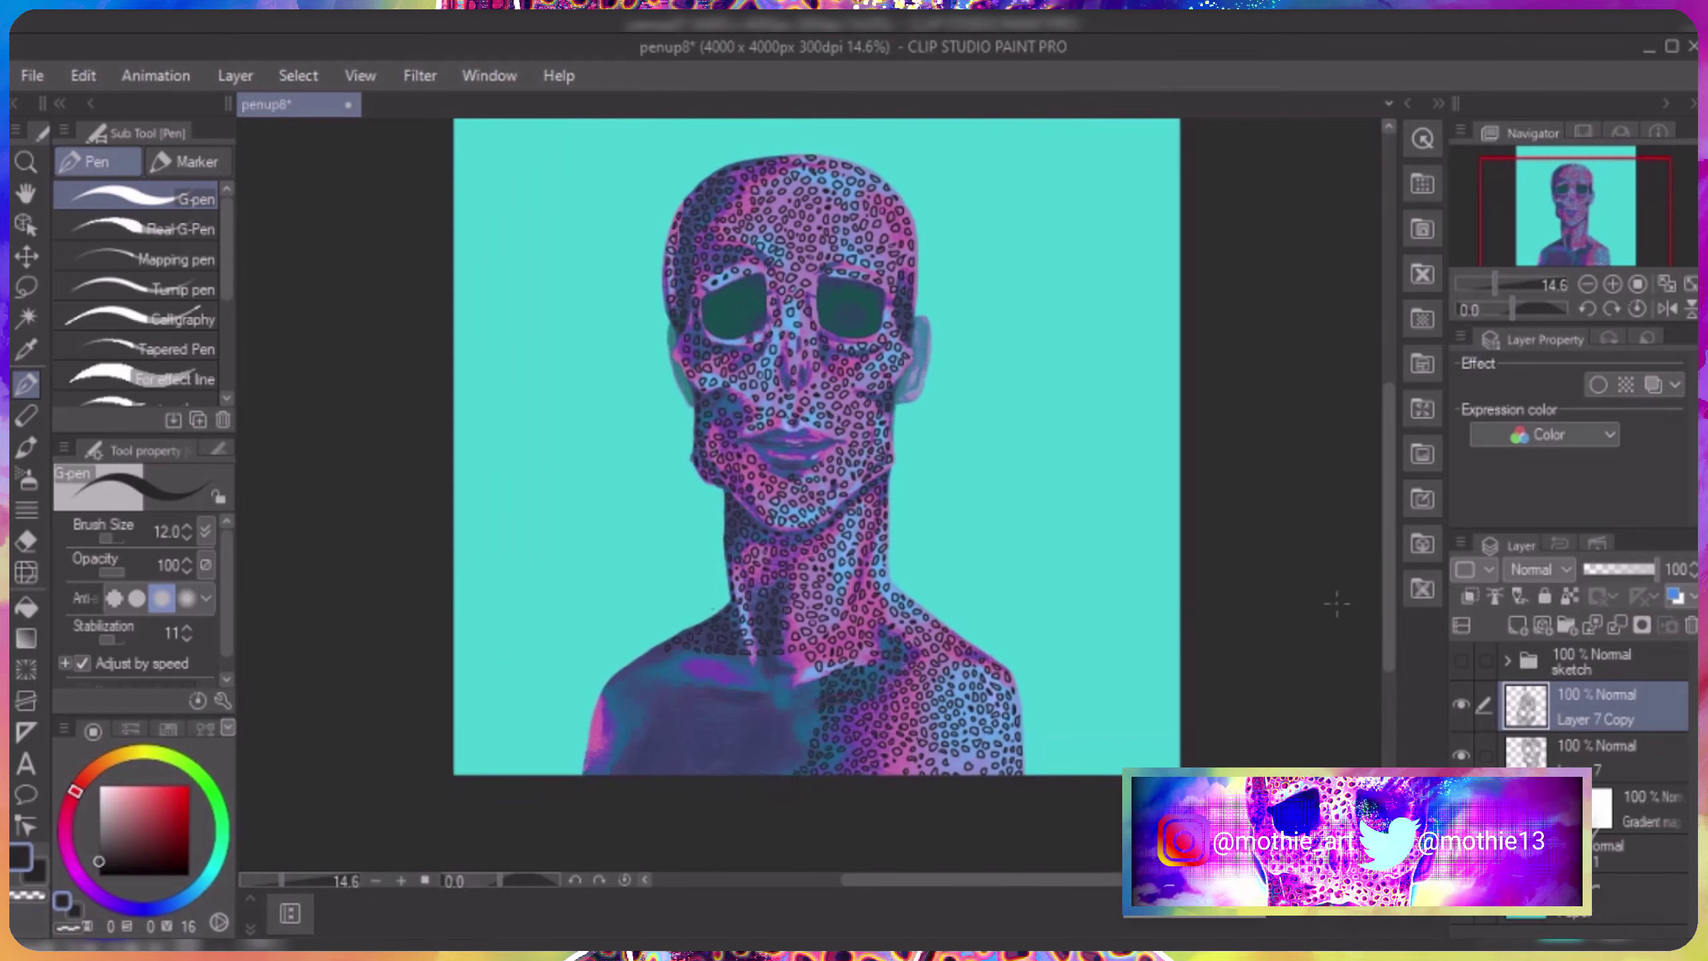
pyautogui.scroll(2, 1341, 598)
pyautogui.rightClick(1594, 706)
pyautogui.click(1446, 688)
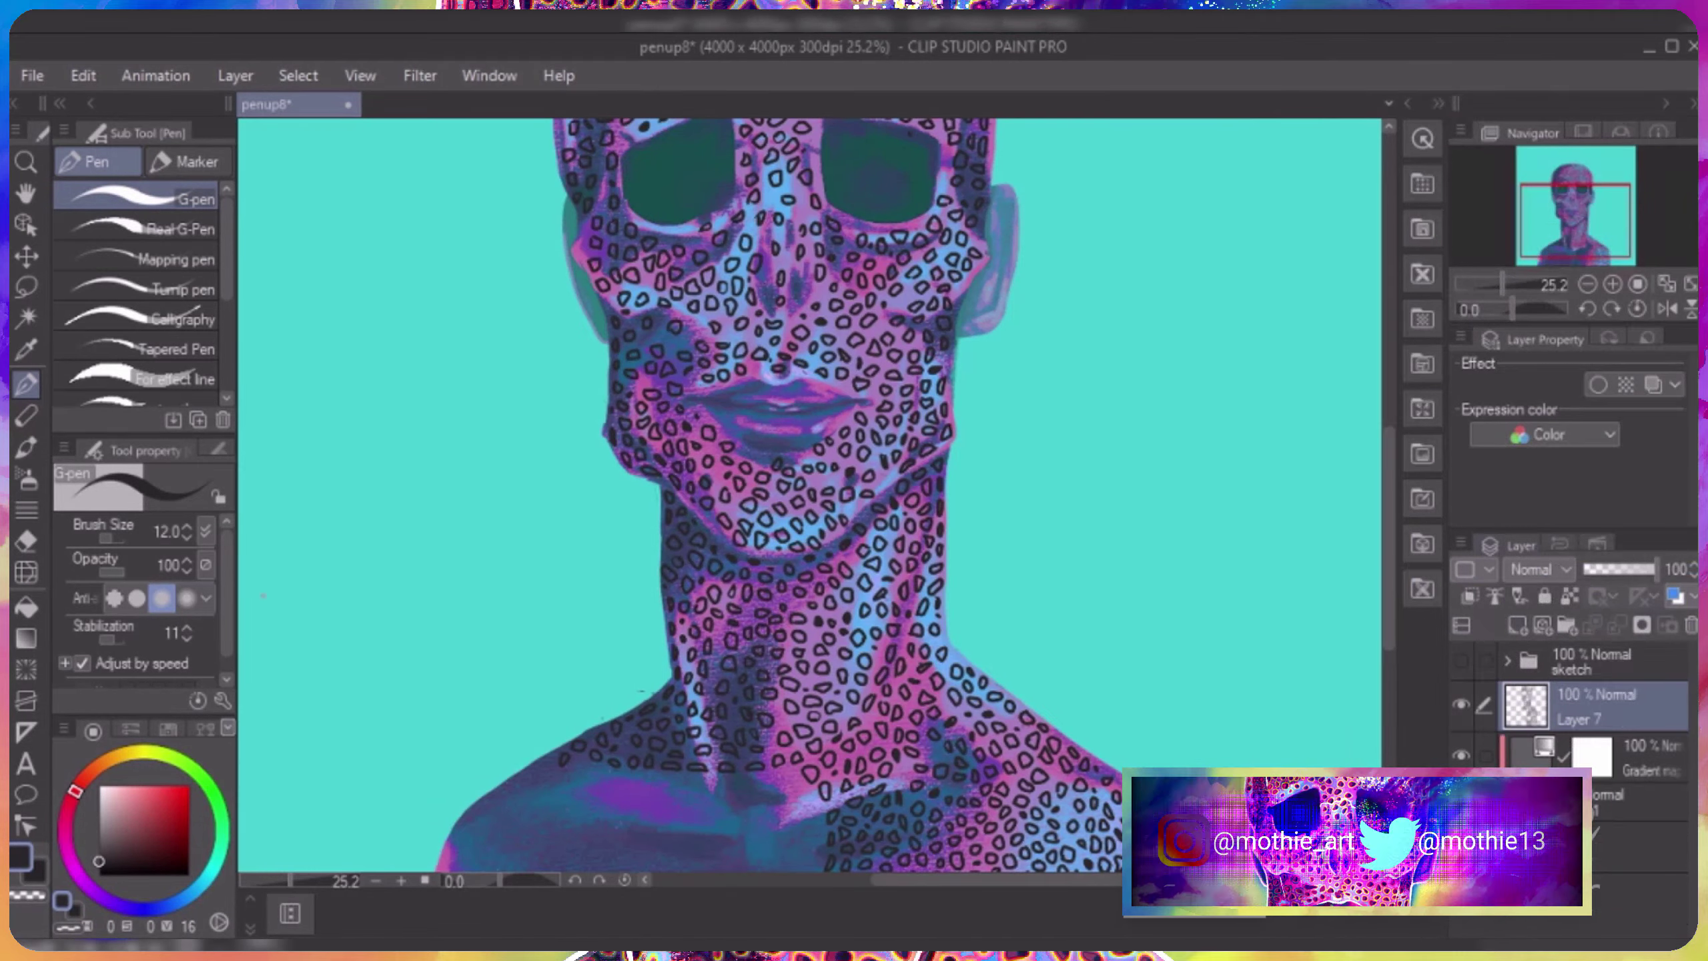
# Draw small rings on the bare light strip at the left side of the neck and on the shoulder's upper edge.
pyautogui.scroll(2, 605, 572)
pyautogui.press('e')
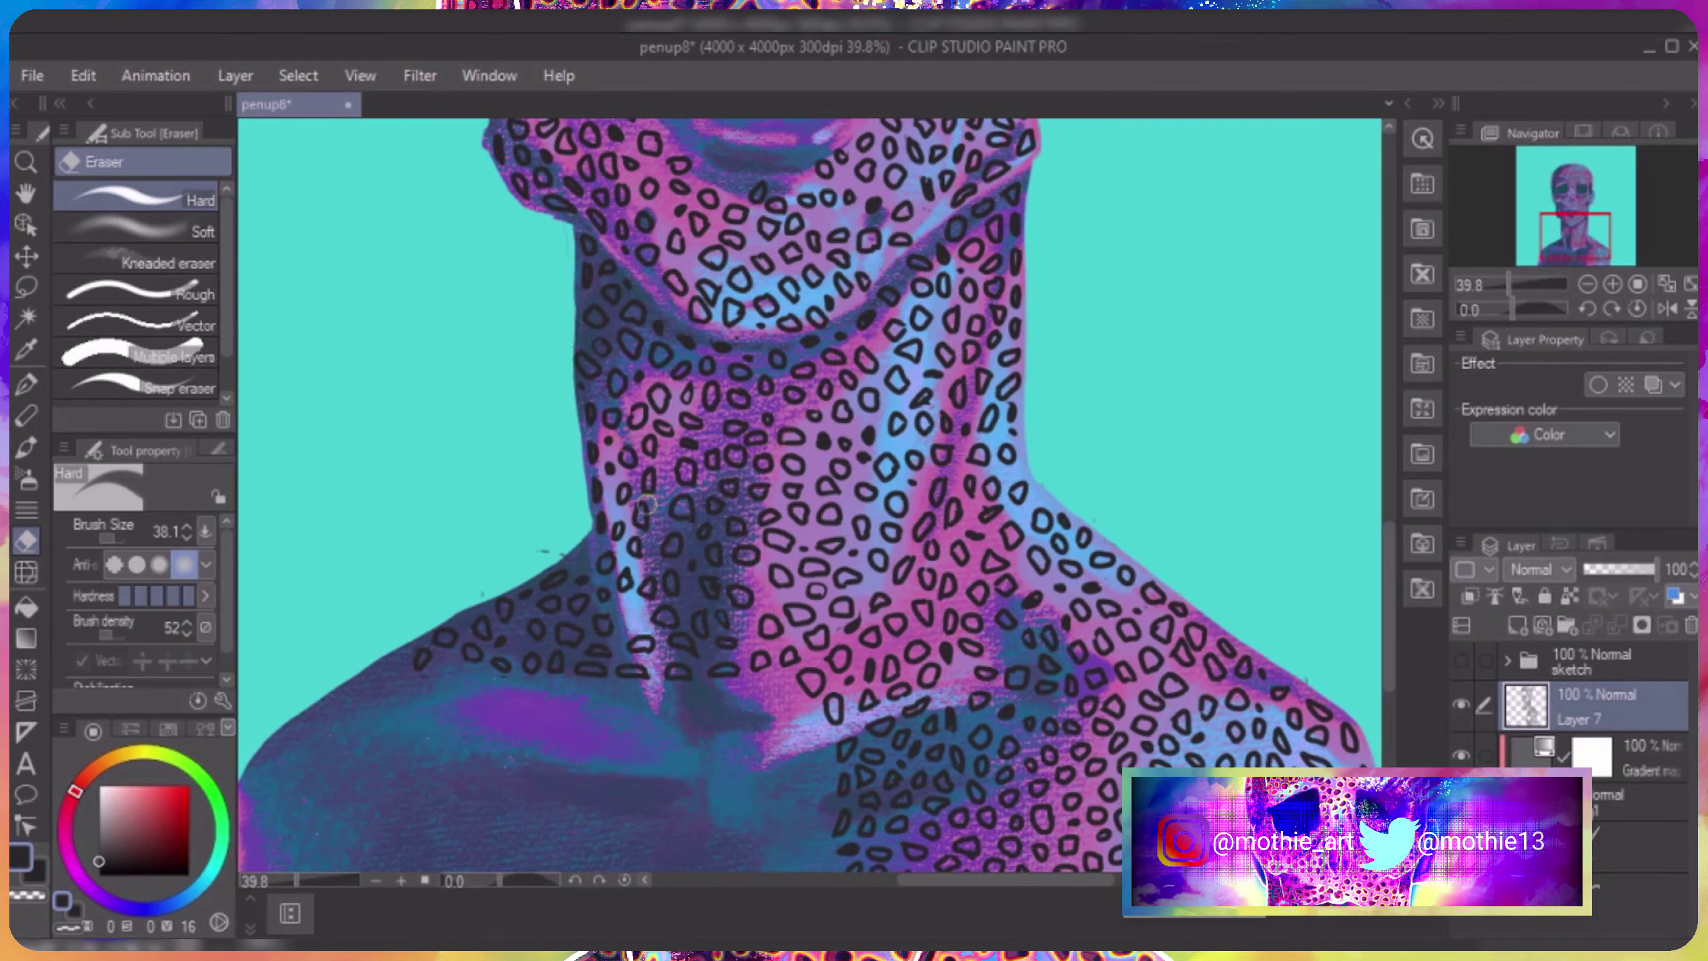
pyautogui.press('p')
pyautogui.moveTo(619, 656); pyautogui.dragTo(629, 676)
pyautogui.moveTo(632, 609); pyautogui.dragTo(642, 636)
pyautogui.moveTo(643, 650); pyautogui.dragTo(653, 666)
pyautogui.moveTo(575, 551); pyautogui.dragTo(585, 565)
pyautogui.scroll(-4, 605, 571)
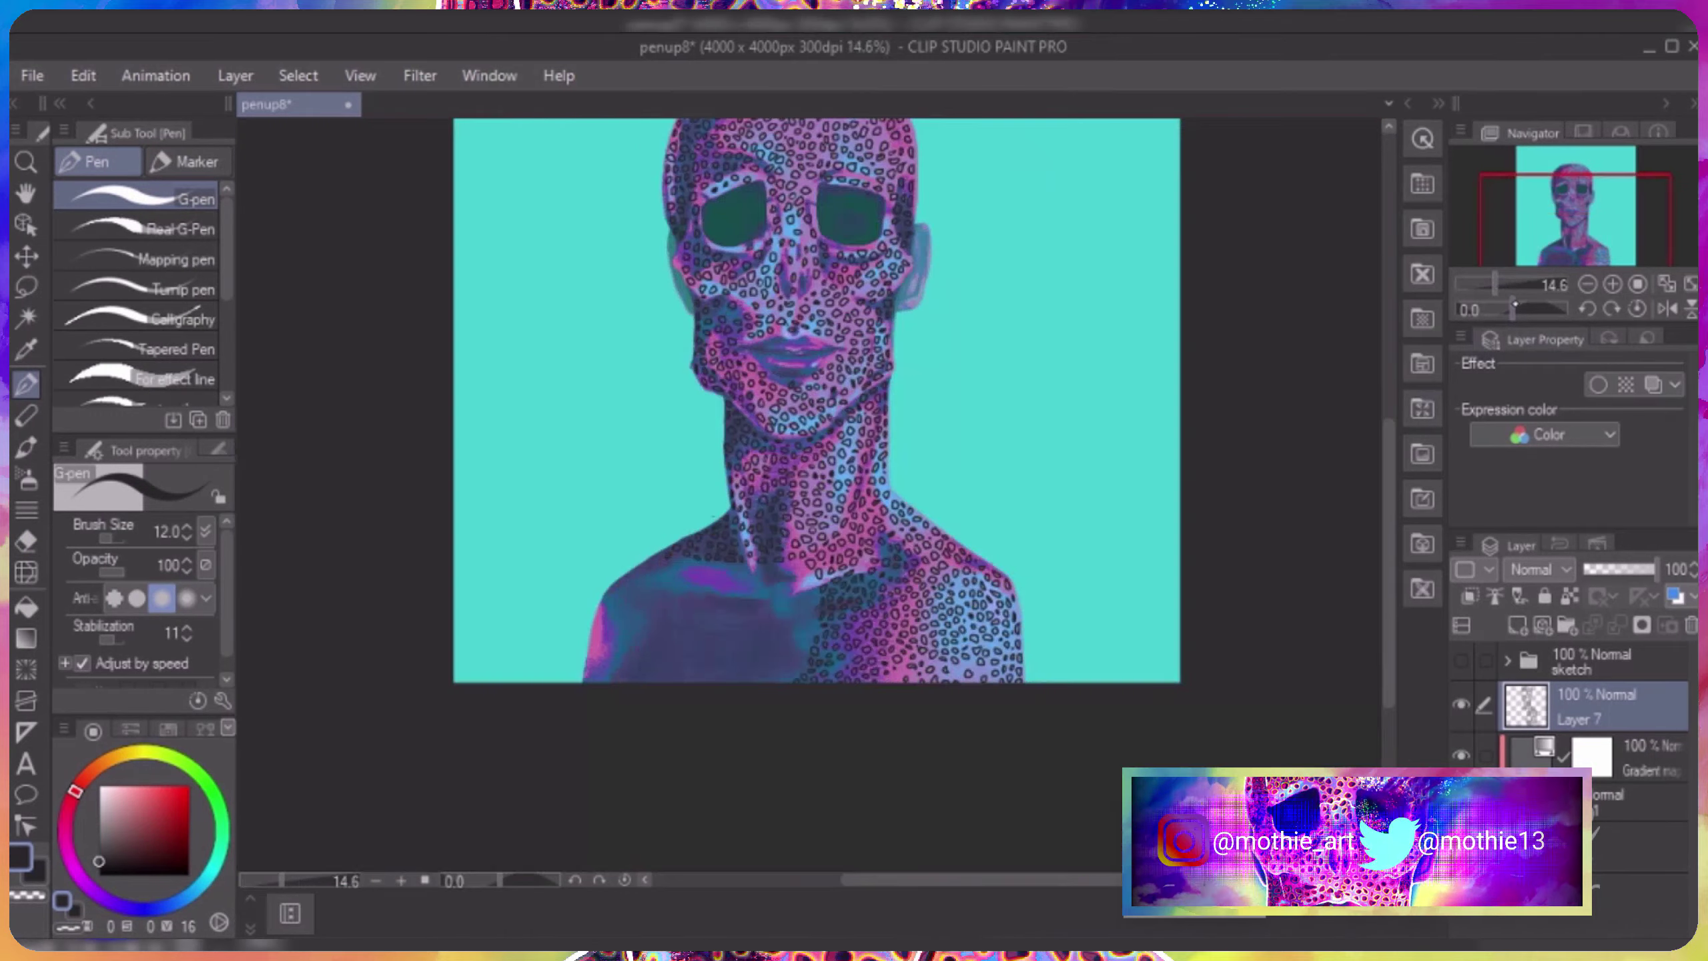
# Copy and paste the whole ring pattern and transform the copy to cover the left shoulder and chest.
pyautogui.press('m')
pyautogui.moveTo(558, 192); pyautogui.dragTo(464, 774)
pyautogui.hotkey('ctrl', 'c')
pyautogui.hotkey('ctrl', 'v')
pyautogui.hotkey('ctrl', 't')
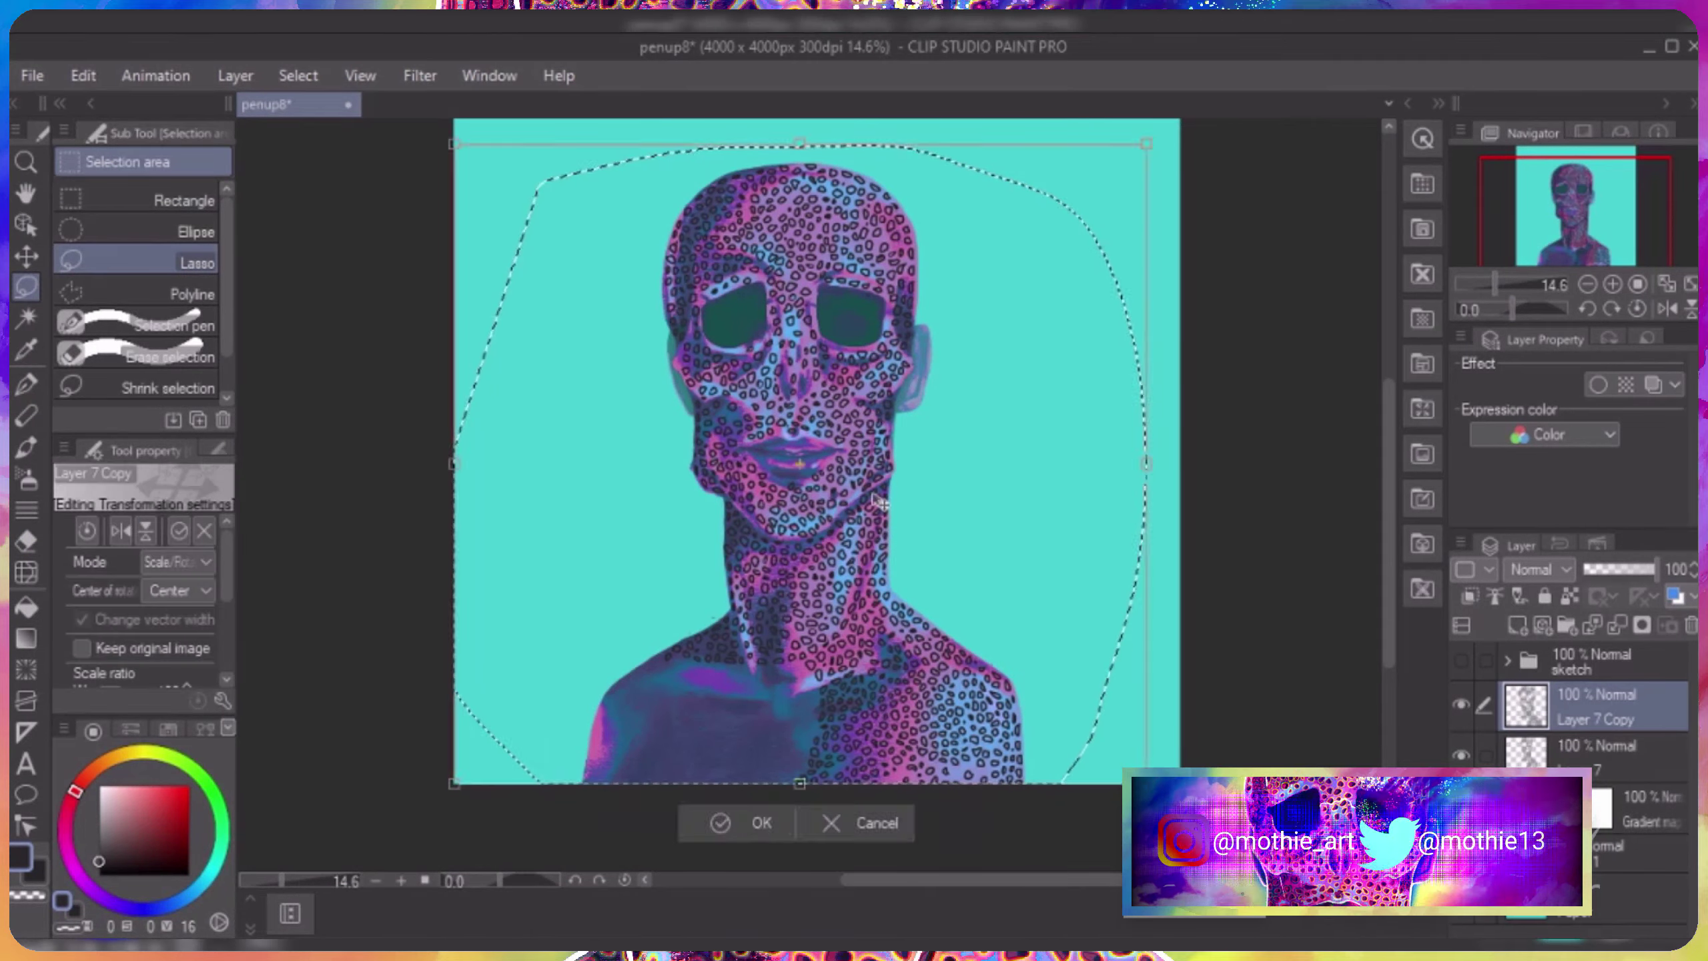
pyautogui.moveTo(666, 485); pyautogui.dragTo(538, 552)
pyautogui.moveTo(1009, 215); pyautogui.dragTo(740, 751)
pyautogui.press('Return')
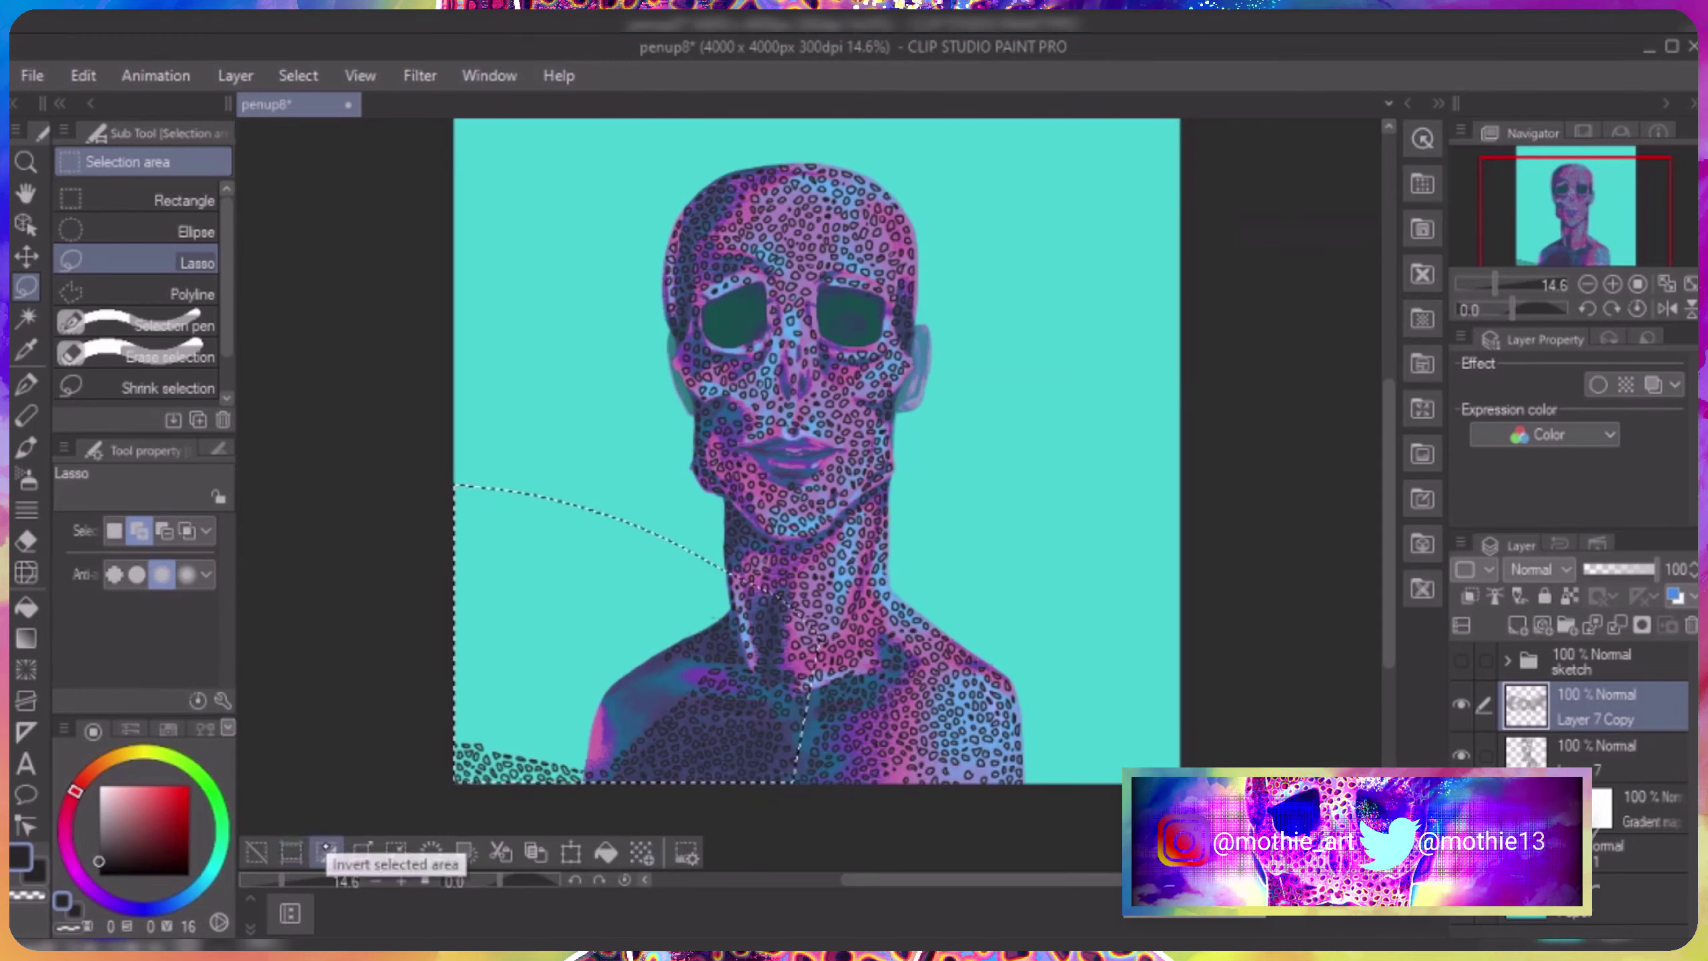
# Remove the pasted rings outside the left chest and shoulder, including those over the background.
pyautogui.click(569, 839)
pyautogui.press('e')
pyautogui.moveTo(552, 767); pyautogui.dragTo(460, 768)
pyautogui.press('p')
pyautogui.scroll(2, 810, 827)
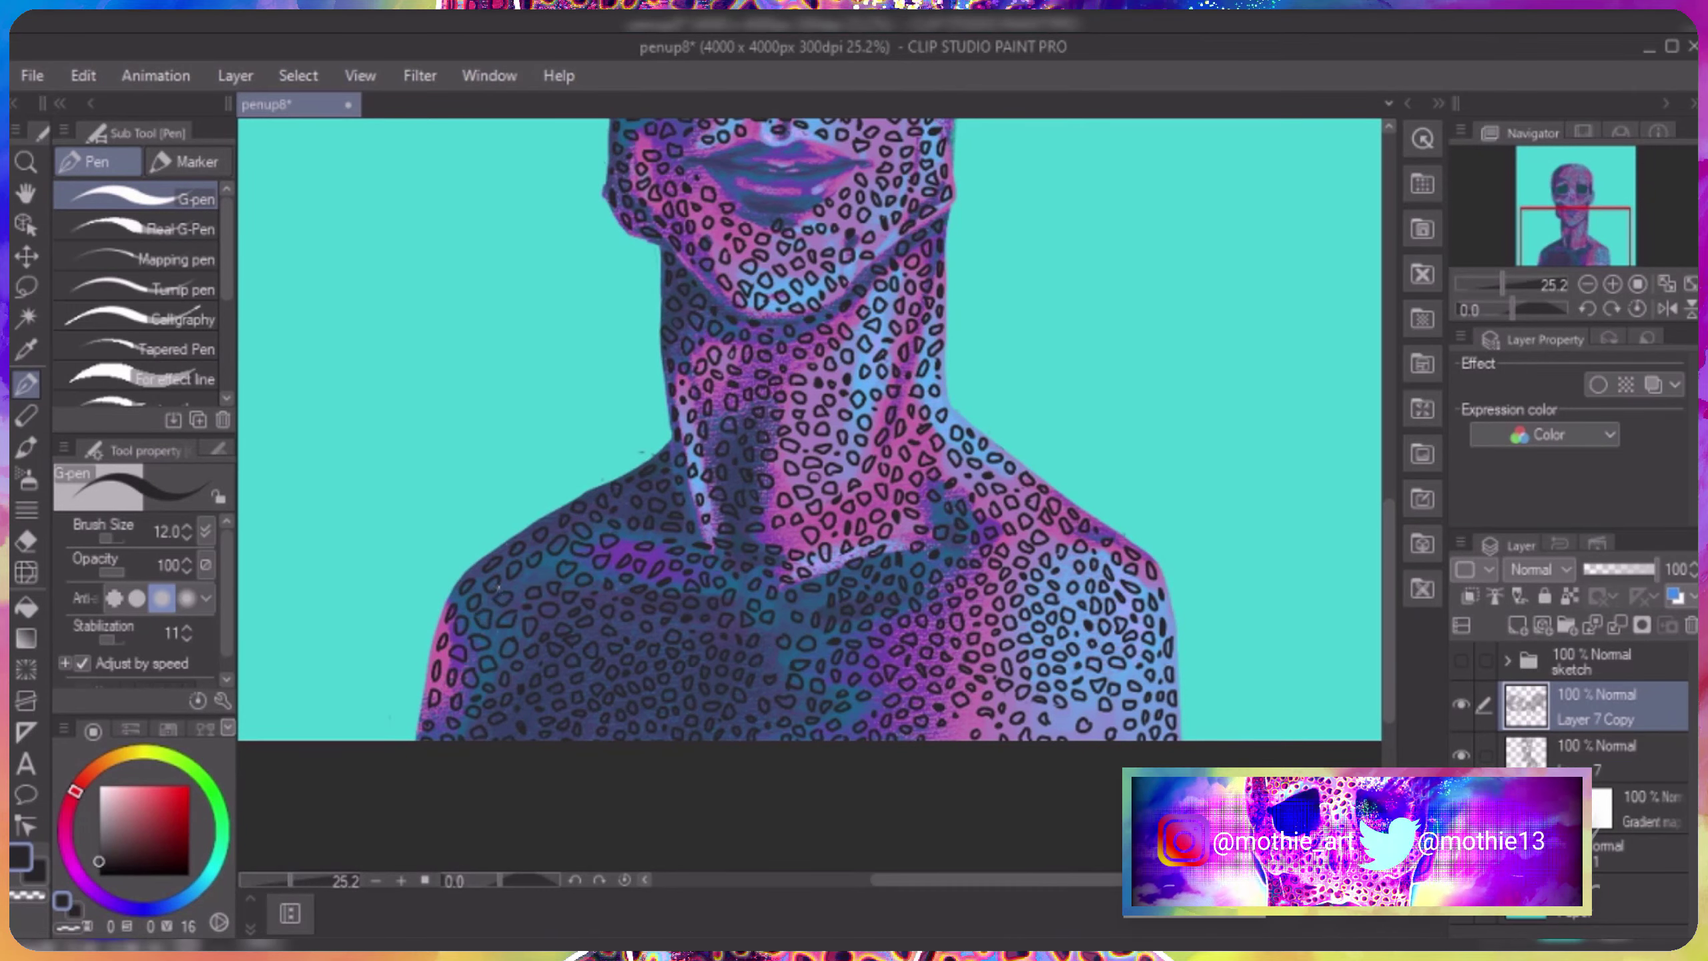
# Merge the pasted rings into Layer 7 and add a new layer between it and the gradient map.
pyautogui.hotkey('ctrl', '0')
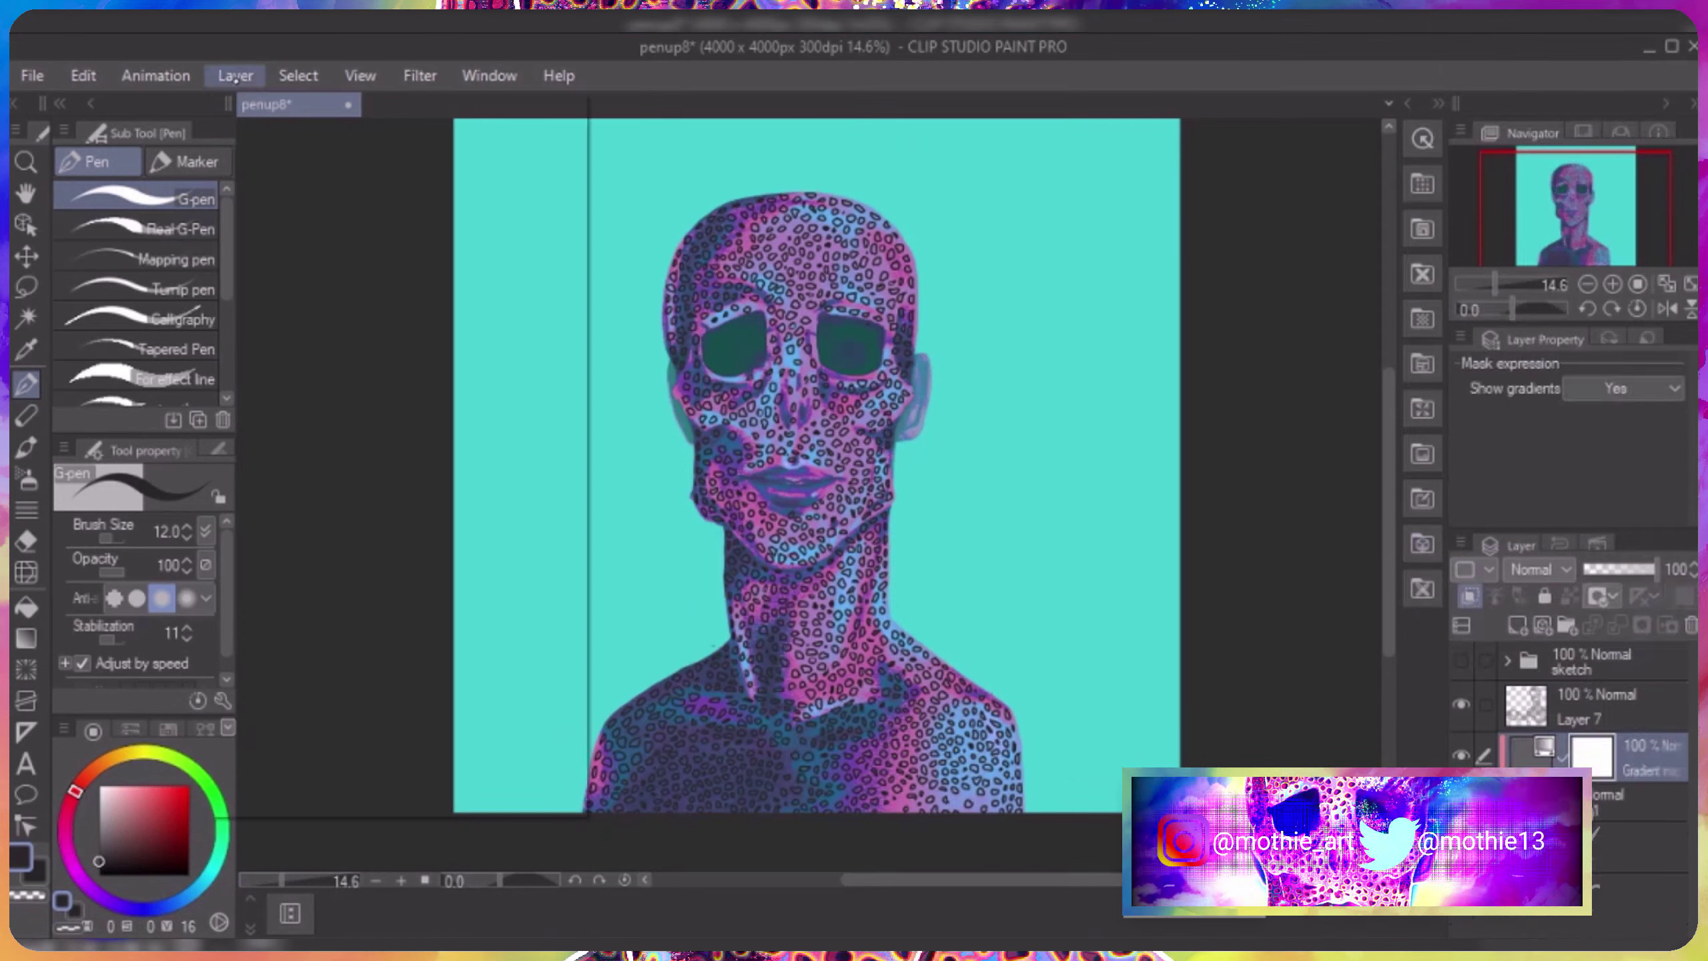
pyautogui.click(1594, 750)
pyautogui.hotkey('ctrl', 'a')
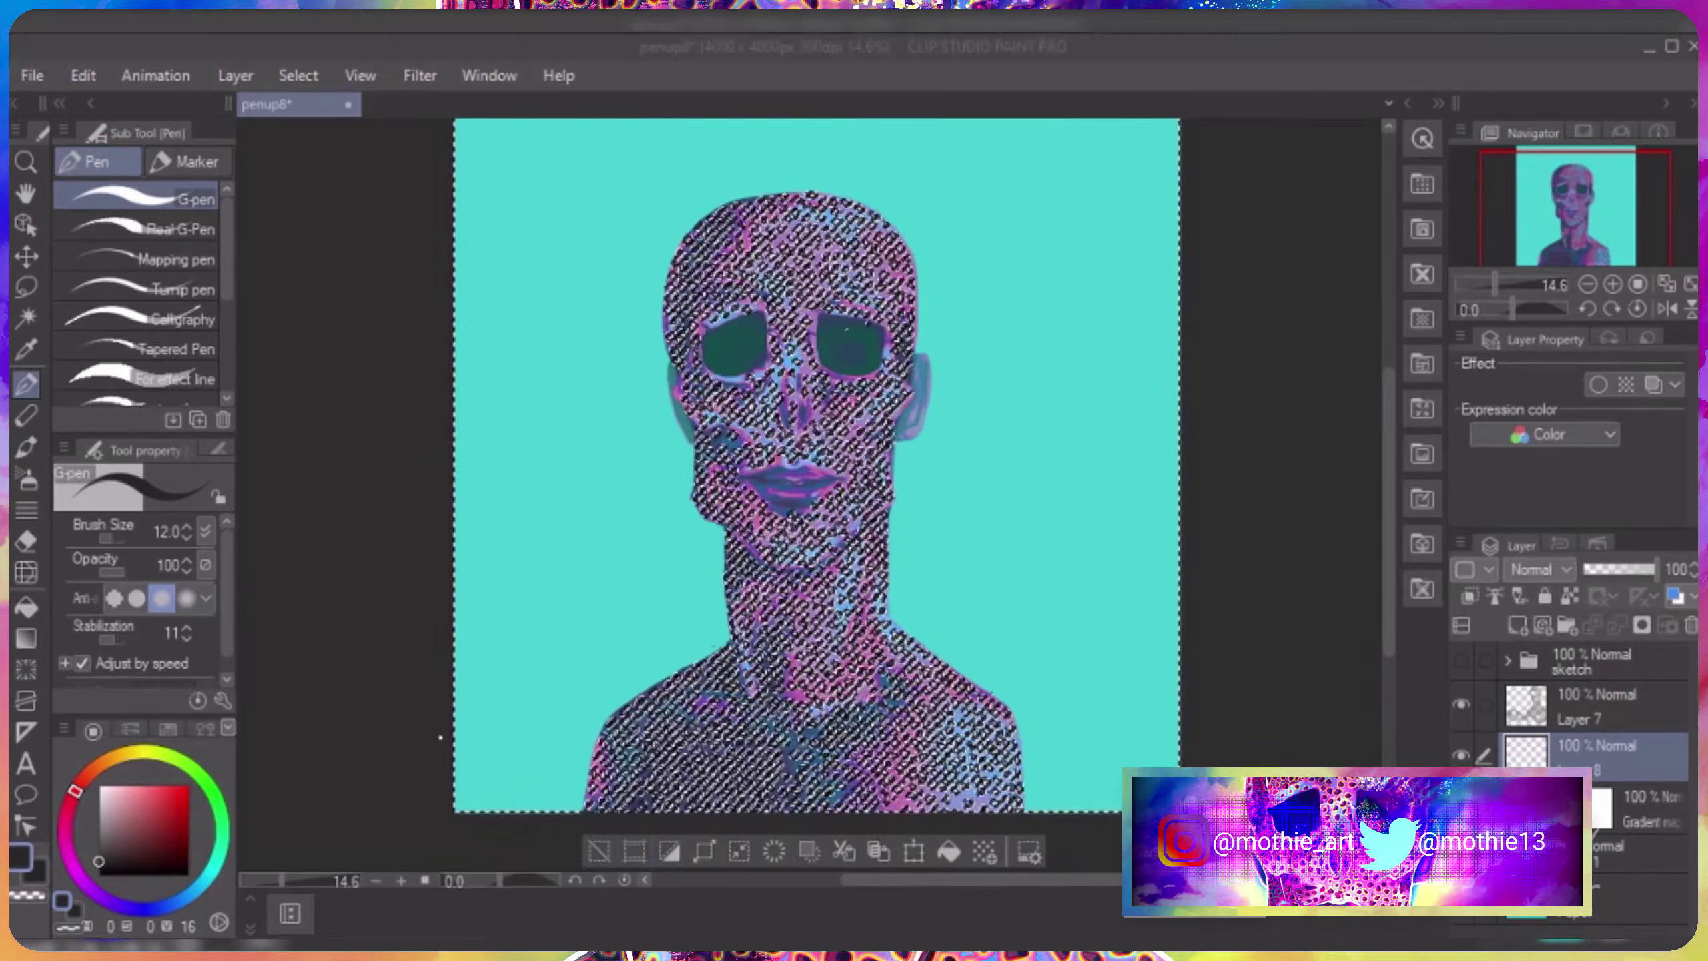
# Try to fill the selected area on the new layer with red.
pyautogui.press('g')
pyautogui.click(188, 786)
pyautogui.click(511, 774)
pyautogui.click(598, 851)
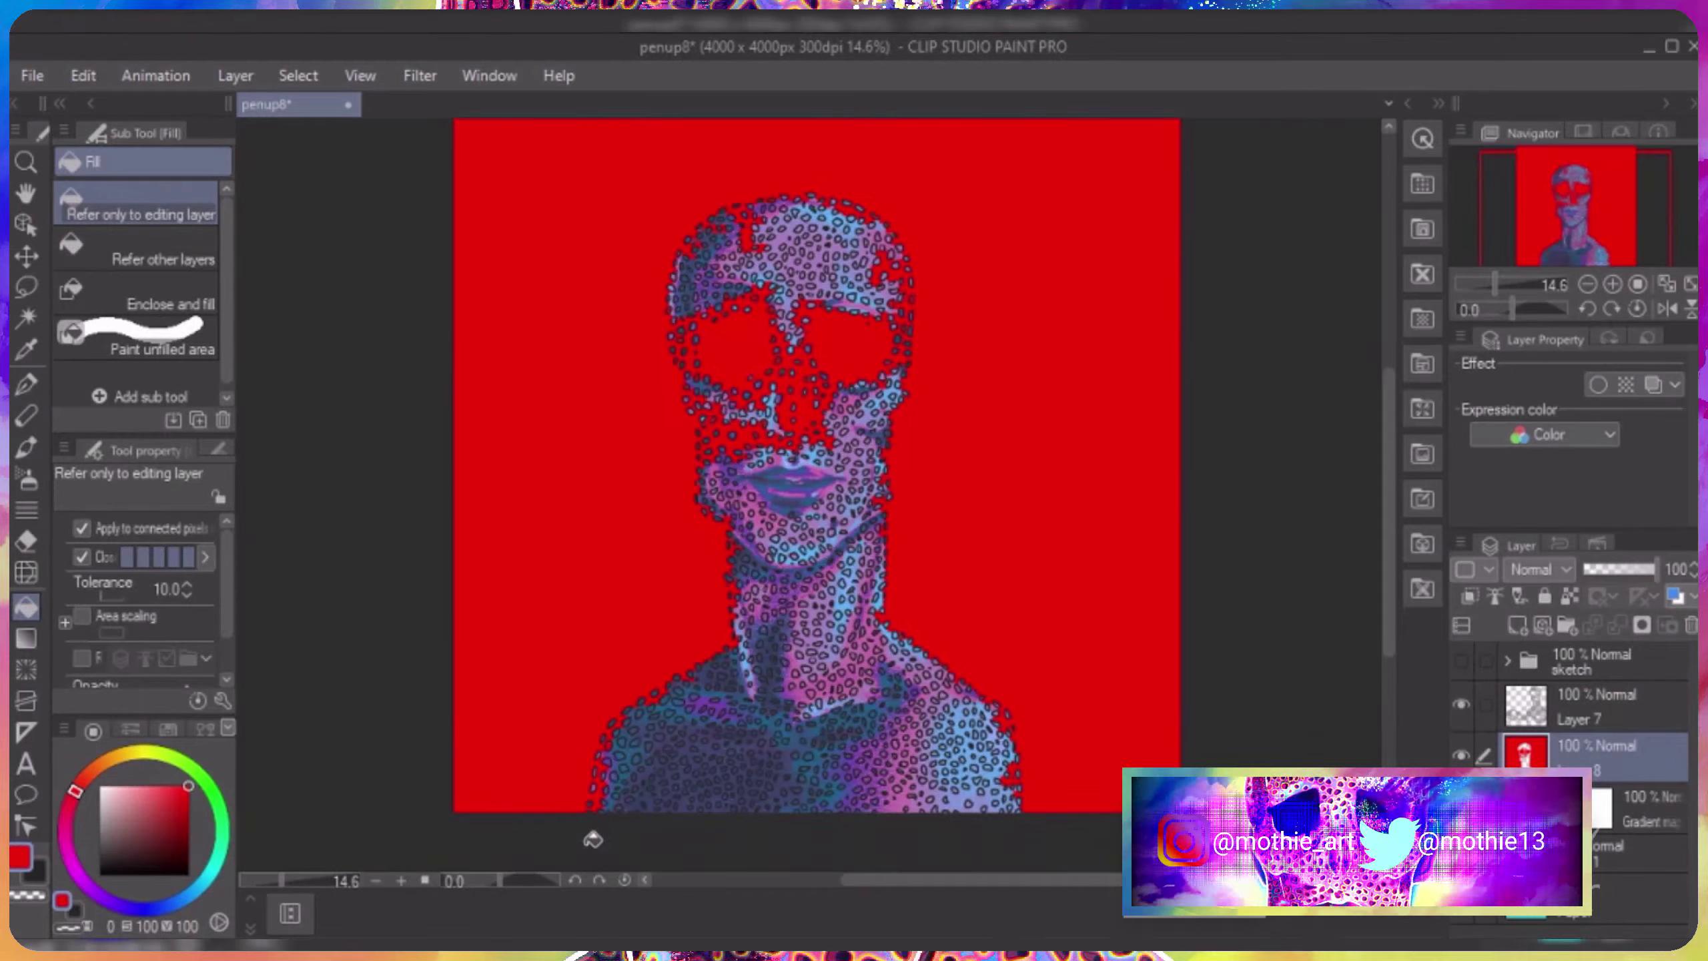
pyautogui.hotkey('ctrl', 'z')
pyautogui.hotkey('ctrl', 'z')
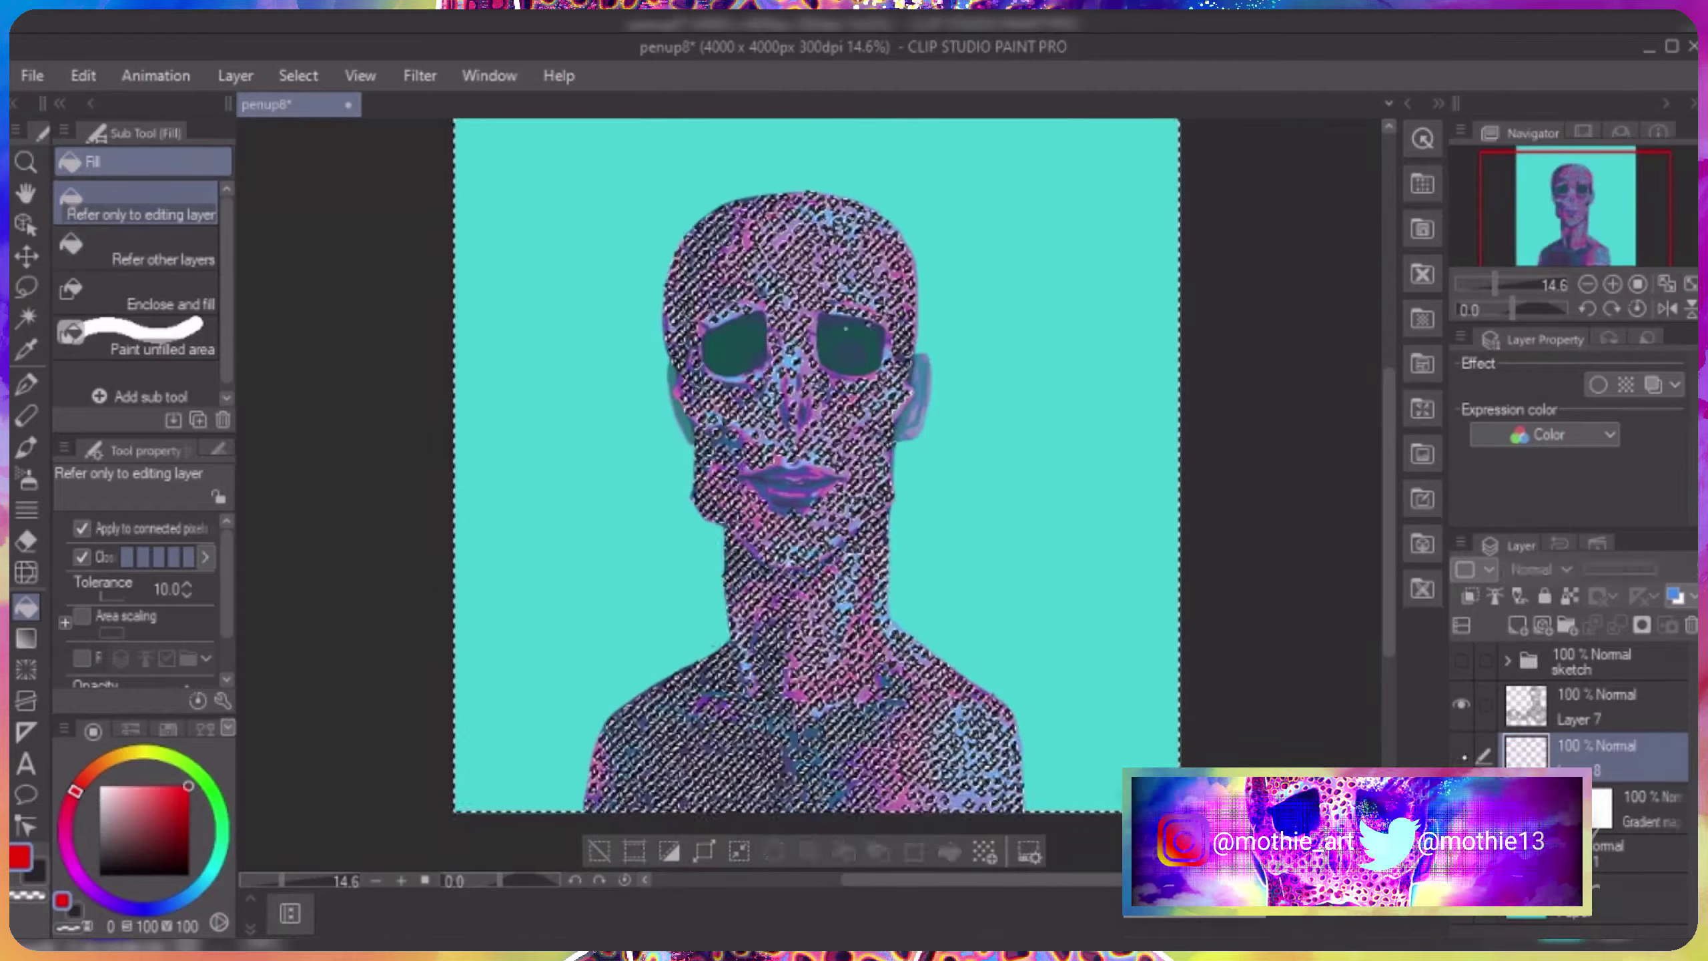
pyautogui.hotkey('ctrl', 'y')
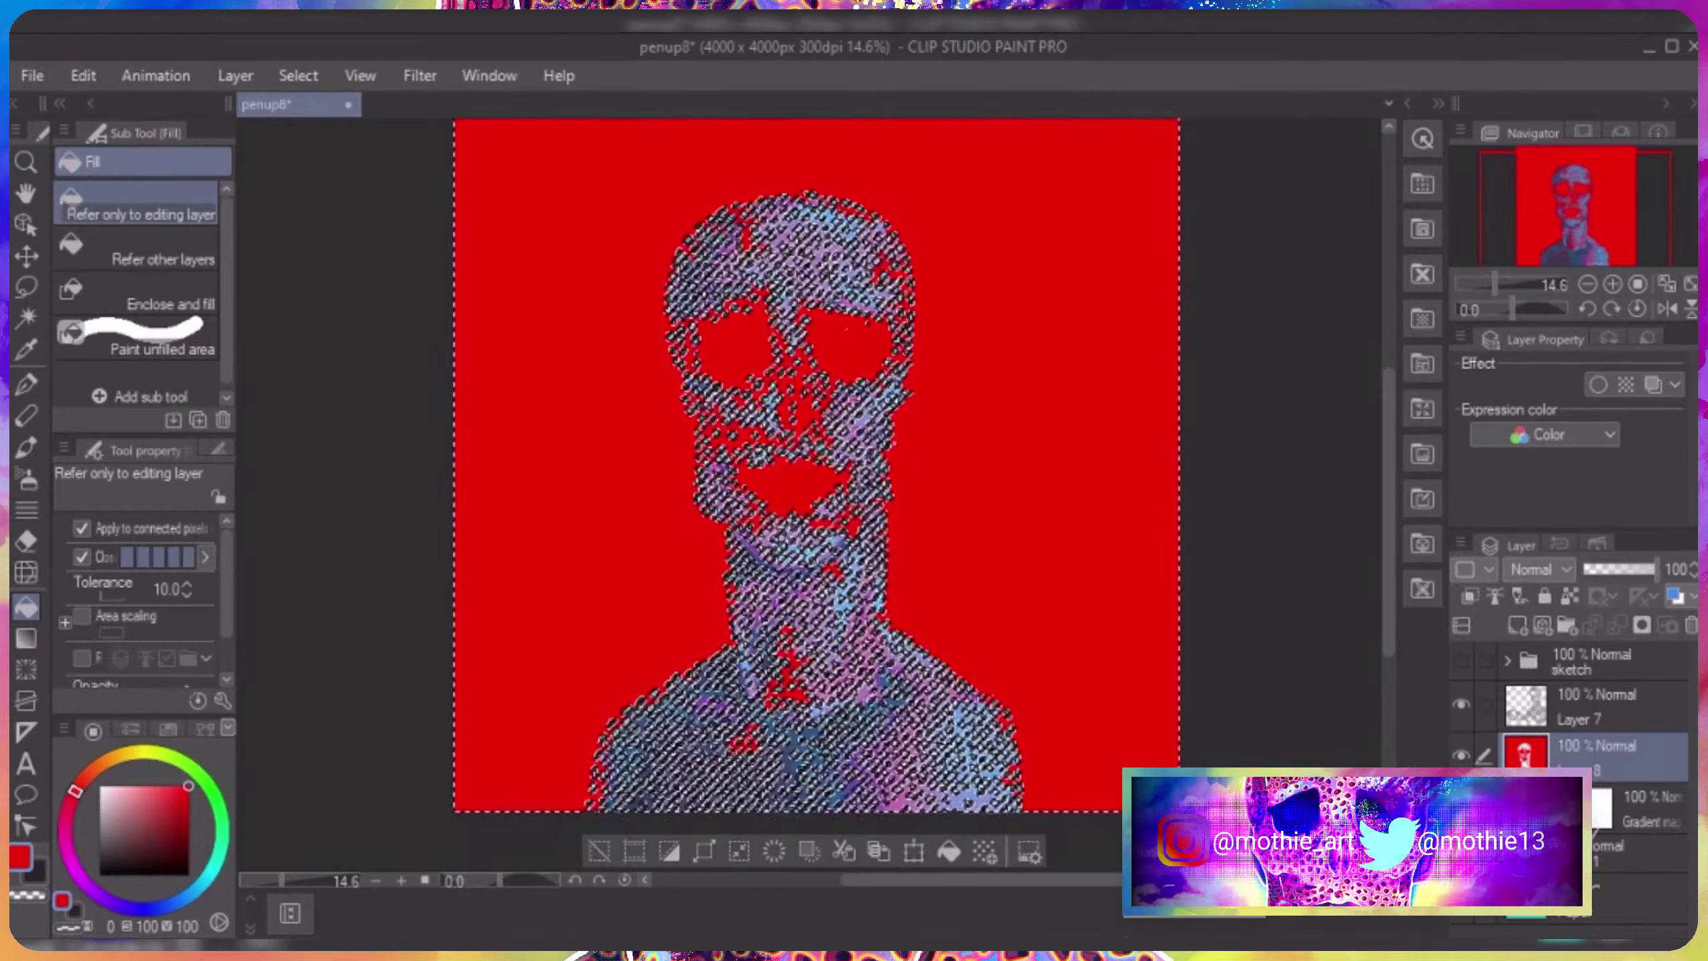
pyautogui.hotkey('ctrl', 'z')
pyautogui.click(600, 850)
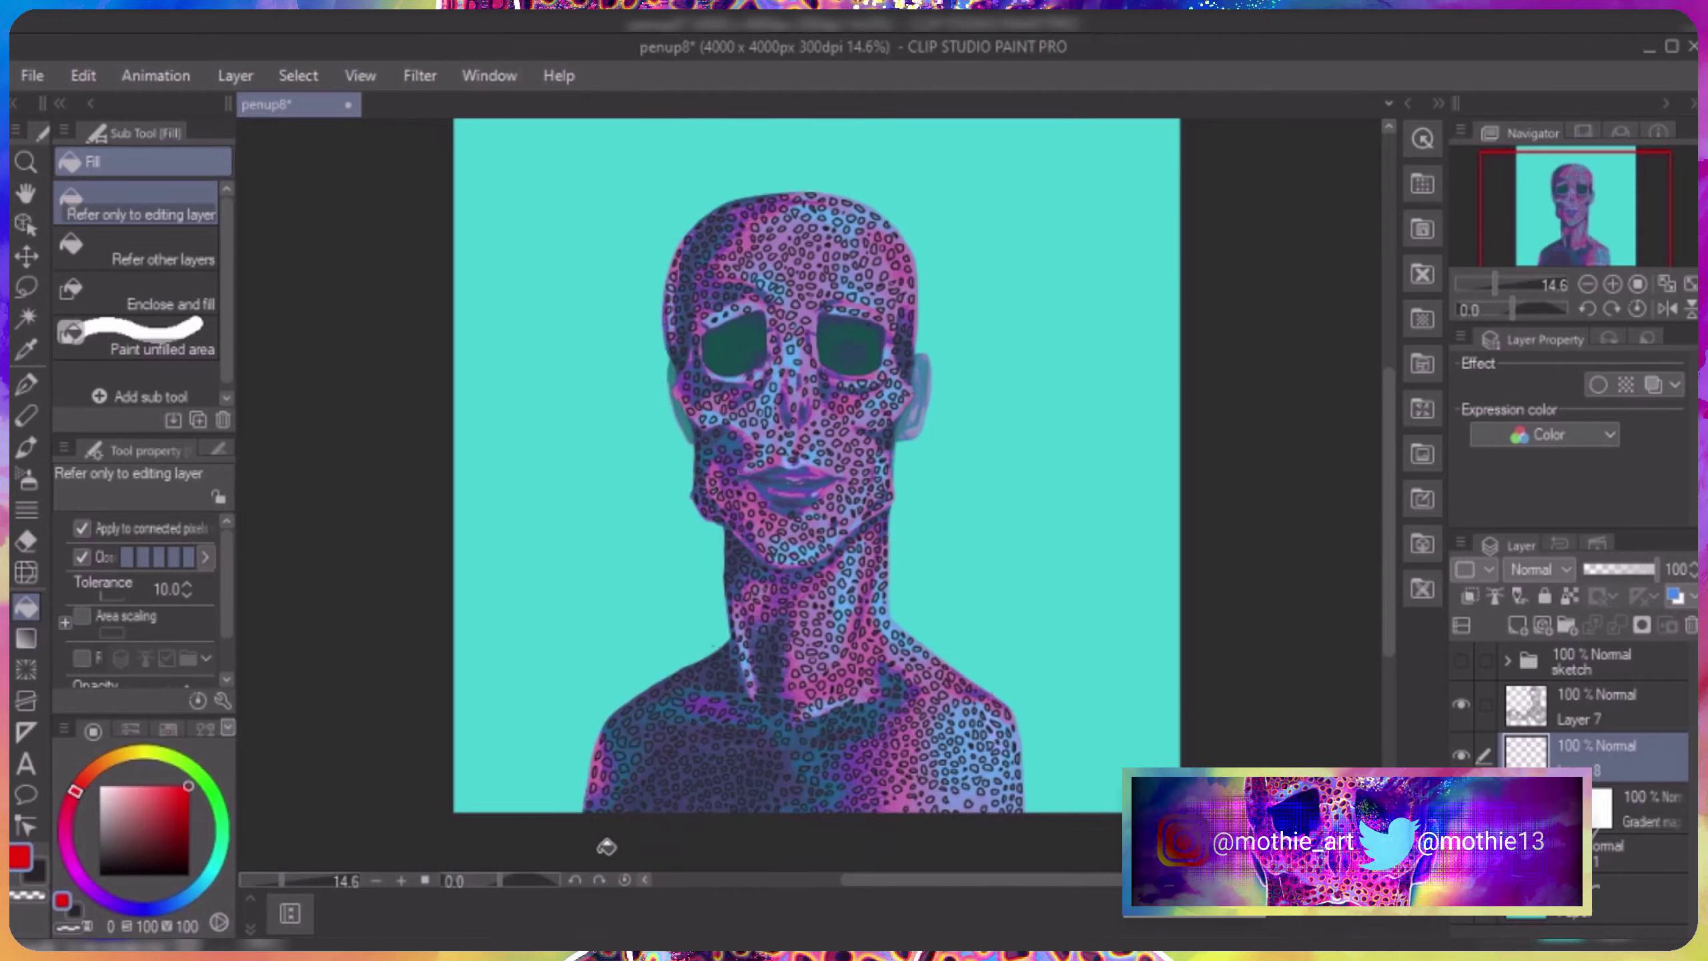
# Select the ring interiors from Layer 7 and fill them dark grey on Layer 8 with a size 2000 Real G-Pen.
pyautogui.click(1459, 703)
pyautogui.click(1459, 702)
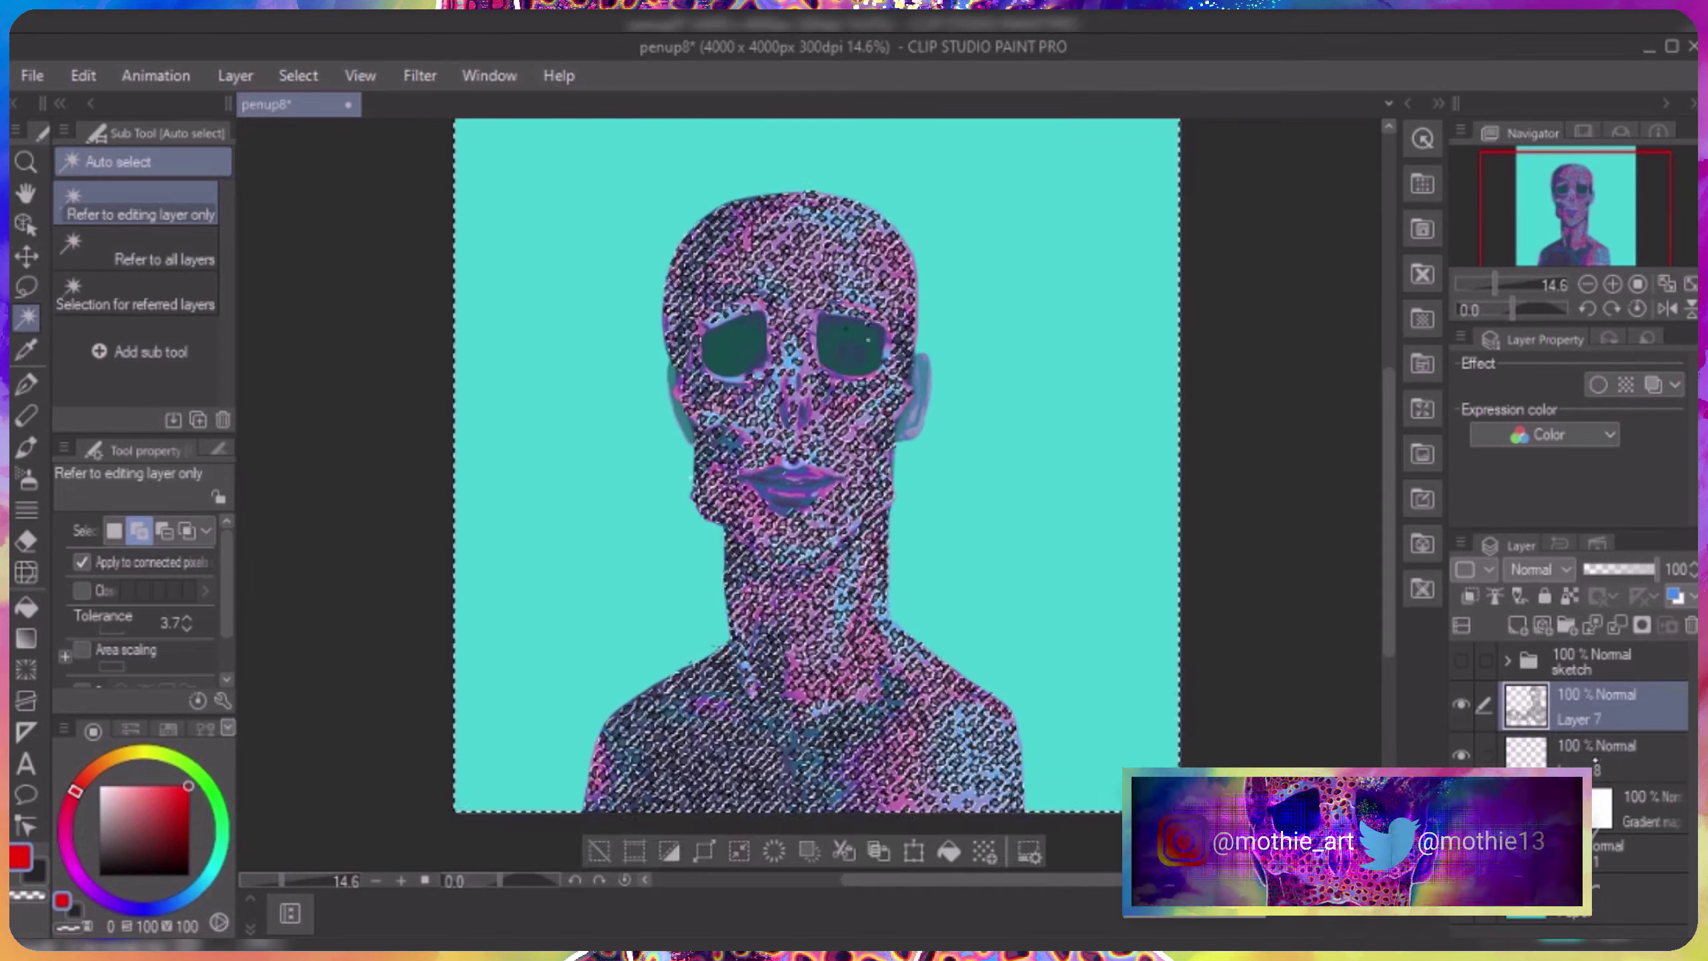
pyautogui.press('p')
pyautogui.keyDown('alt'); pyautogui.click(812, 528); pyautogui.keyUp('alt')
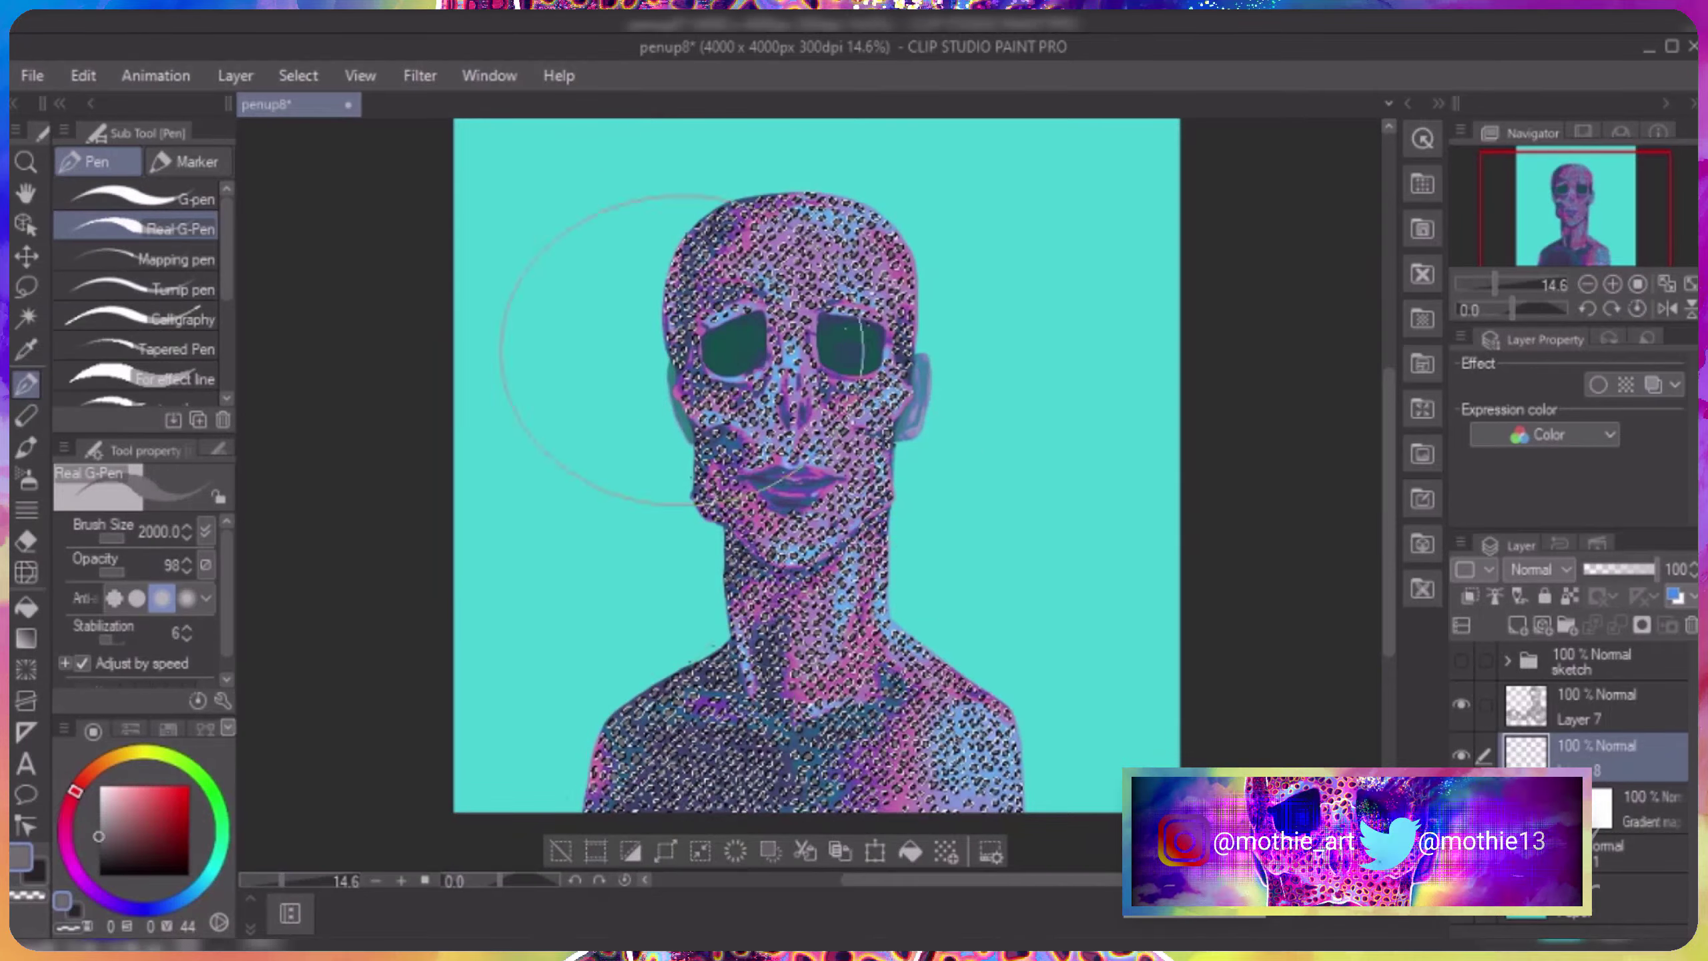
pyautogui.hotkey('ctrl', 'shift', 'l')
pyautogui.keyDown('alt'); pyautogui.click(841, 646); pyautogui.keyUp('alt')
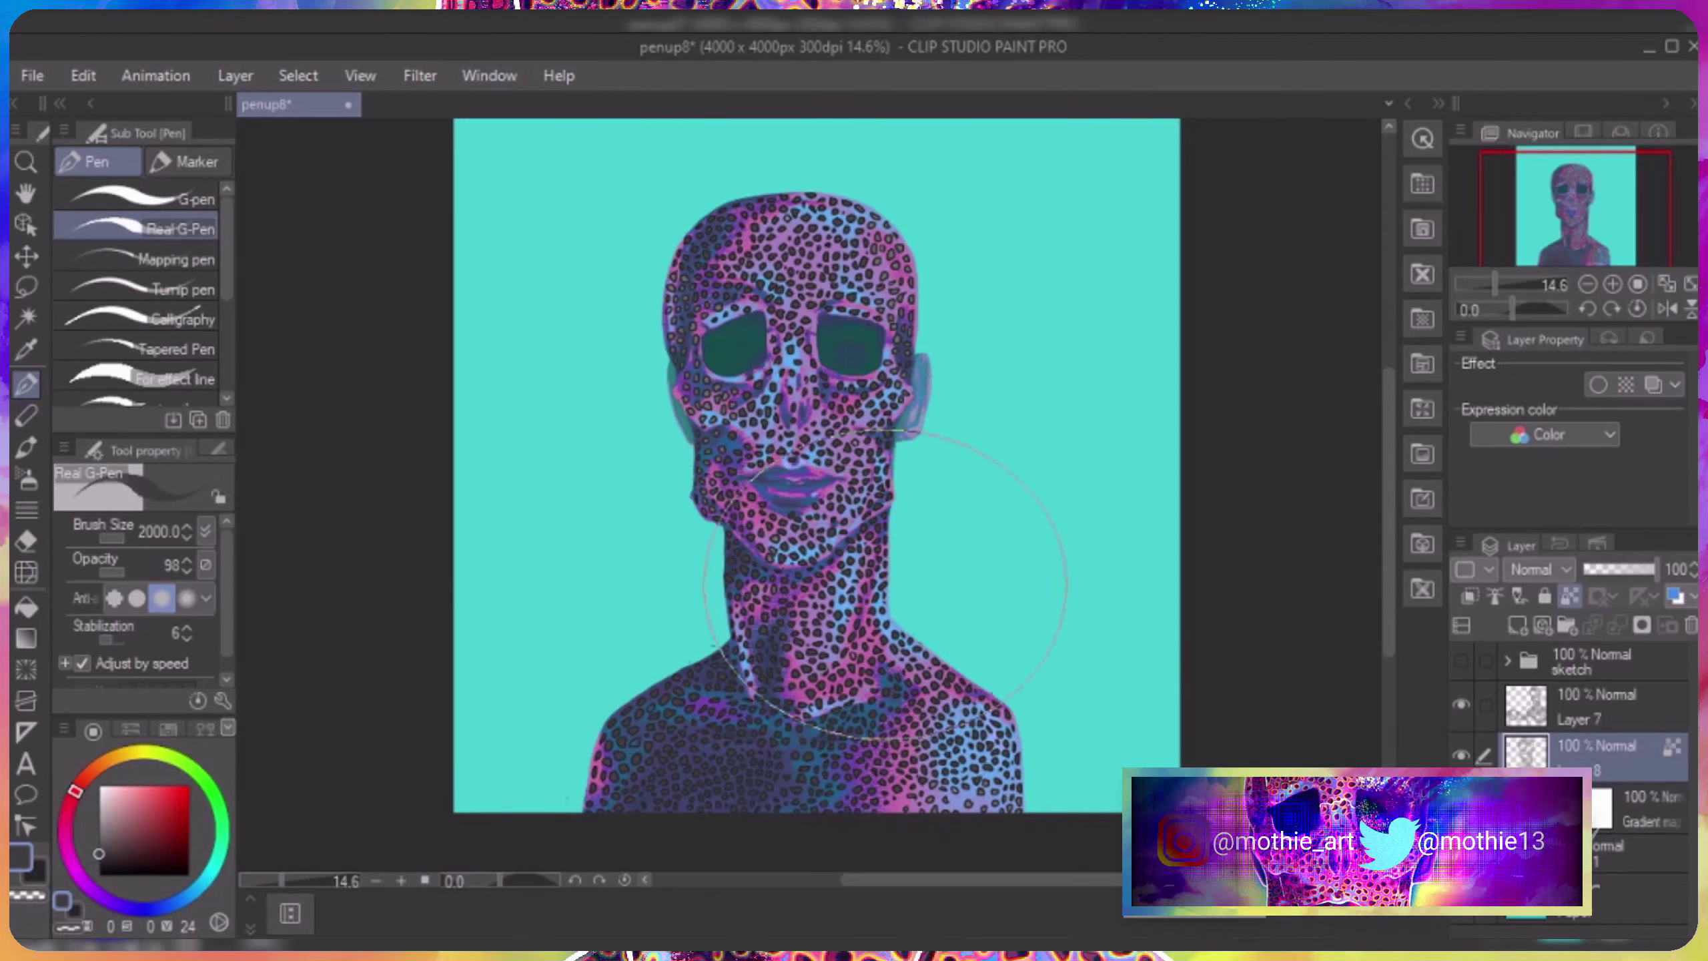
# Add Layer 9 above the ring layer and choose the Colored pencil with a light colour.
pyautogui.hotkey('ctrl', 'shift', 'n')
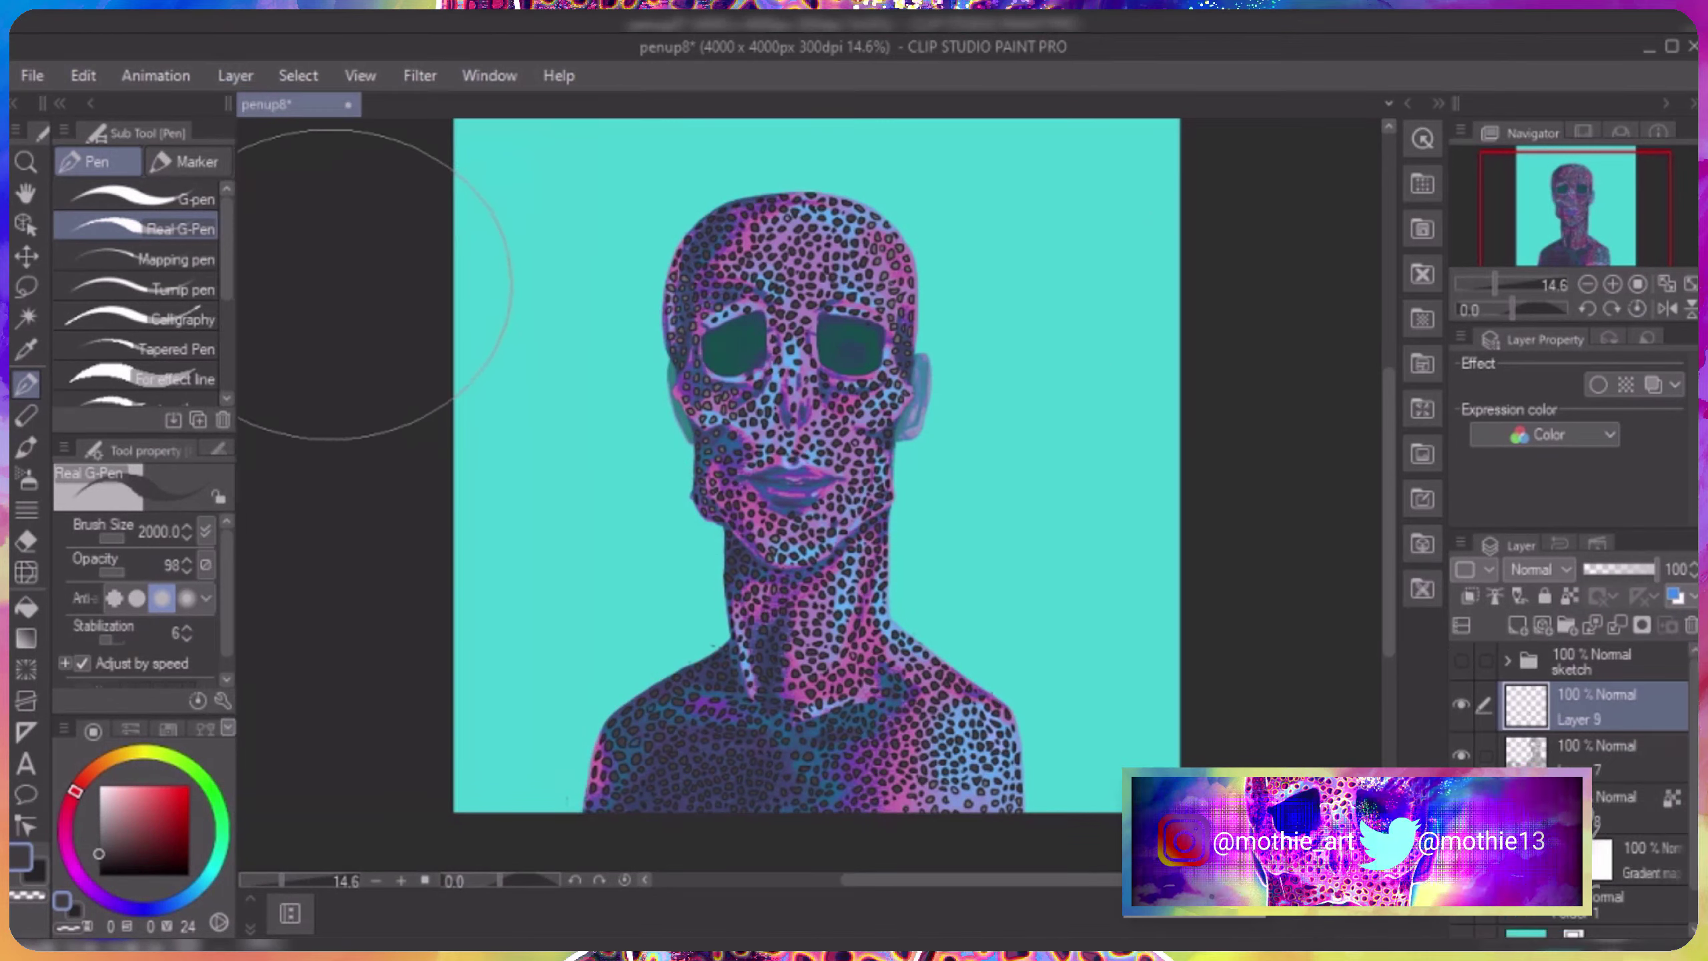
pyautogui.scroll(5, 361, 284)
pyautogui.press('p')
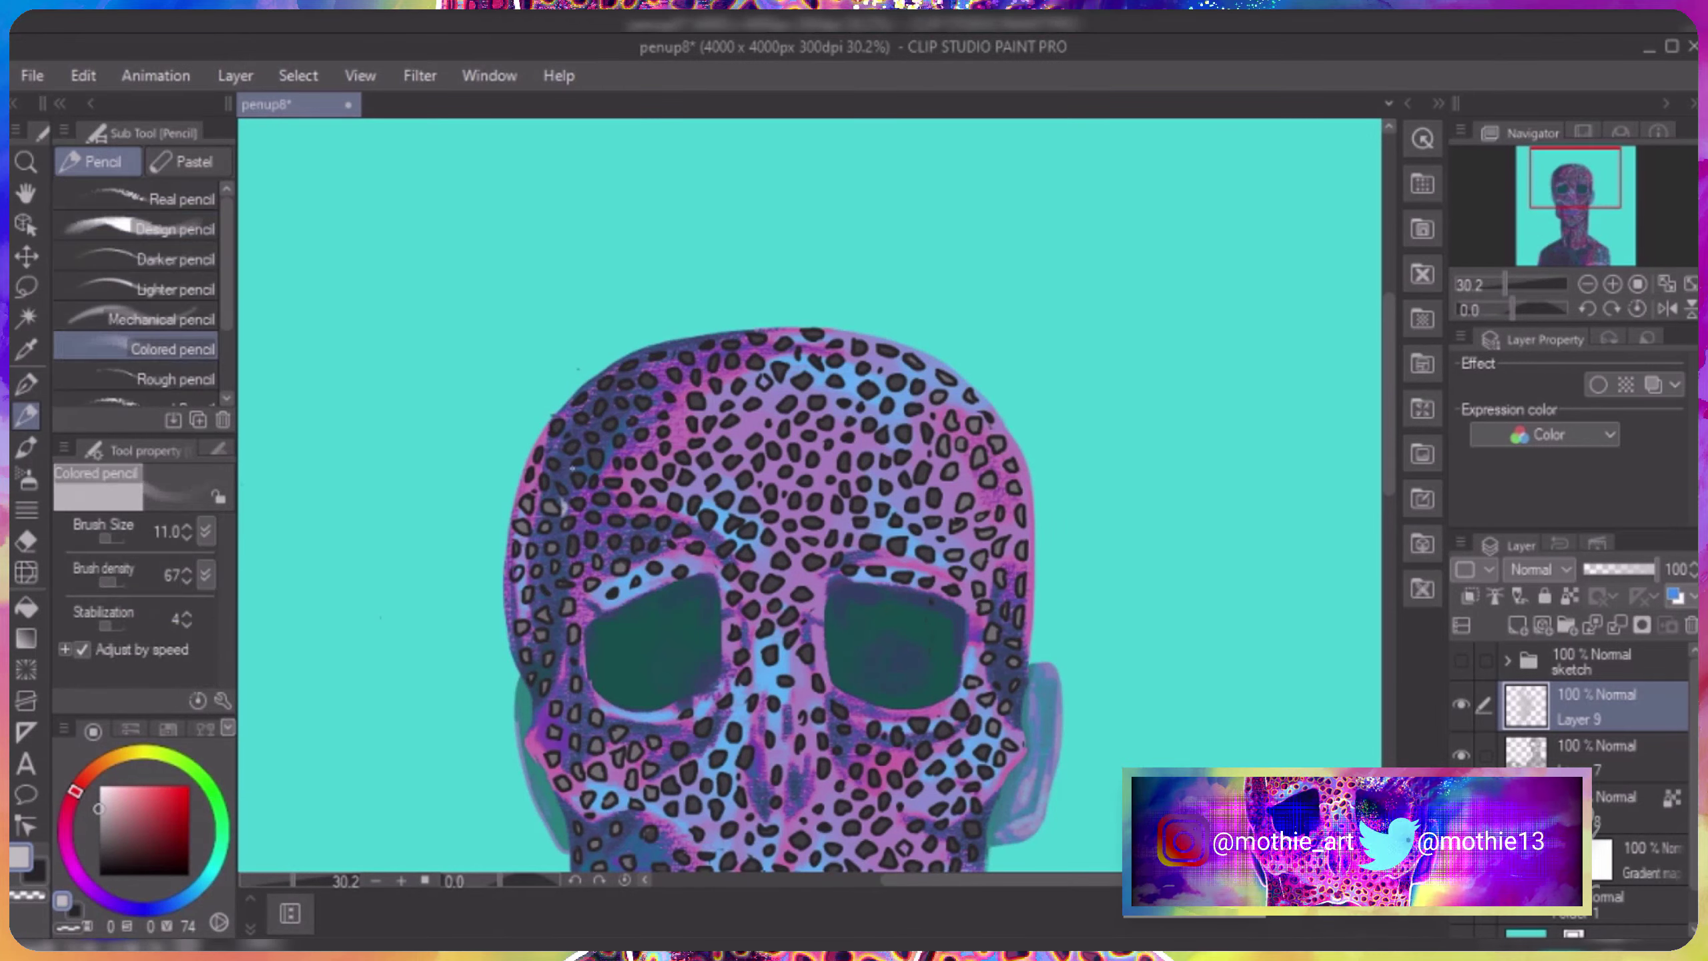
pyautogui.keyDown('alt'); pyautogui.click(625, 559); pyautogui.keyUp('alt')
pyautogui.hotkey('ctrl', '0')
# Make a selection from the Layer 7 rings and outline it in the light colour on Layer 9.
pyautogui.click(1589, 752)
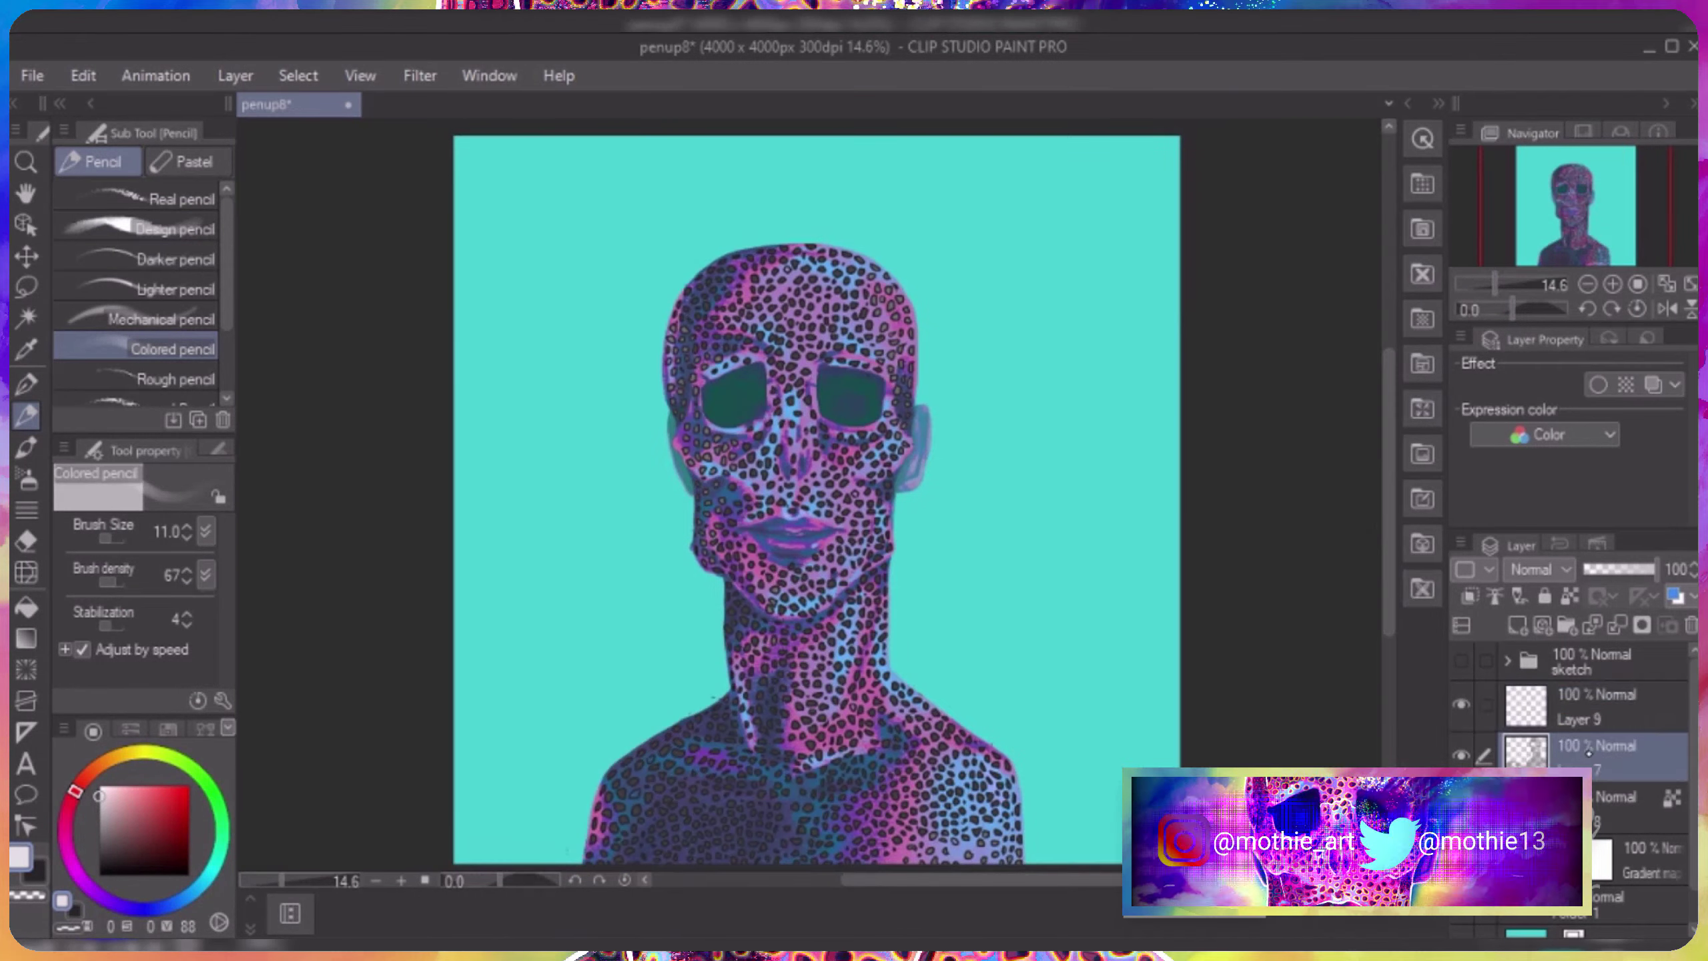
pyautogui.rightClick(1590, 752)
pyautogui.click(1445, 324)
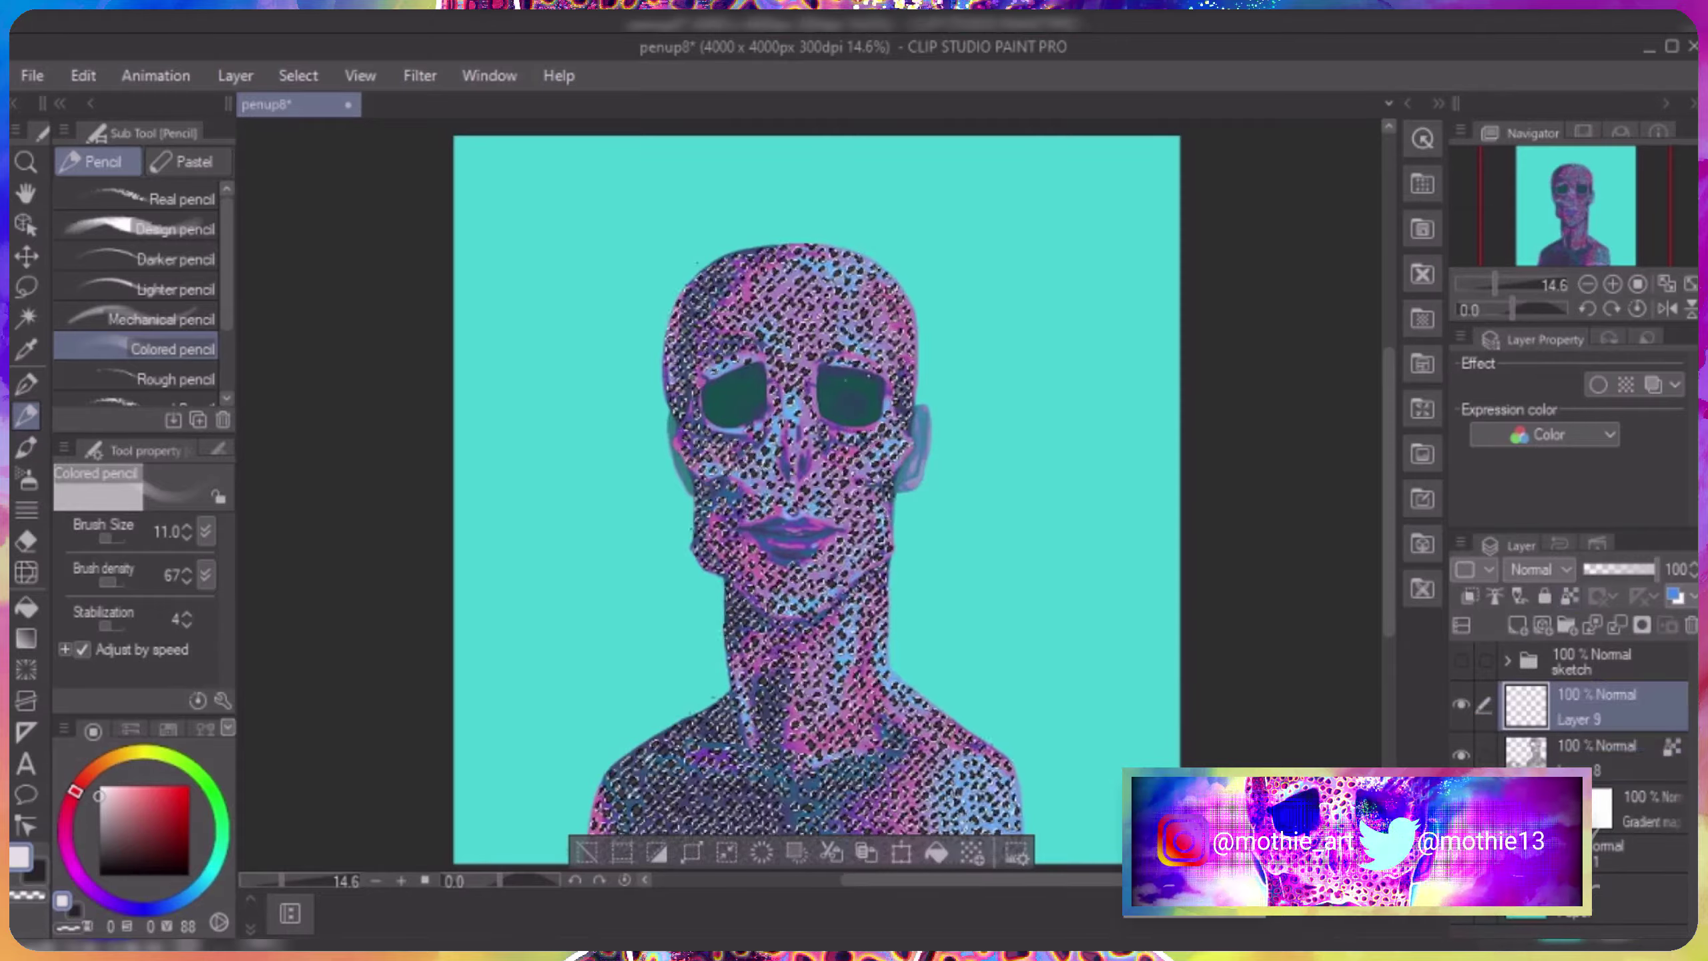
pyautogui.click(84, 75)
pyautogui.click(202, 518)
pyautogui.click(1315, 330)
# Erase the stray white marks inside the right eye socket.
pyautogui.scroll(5, 807, 364)
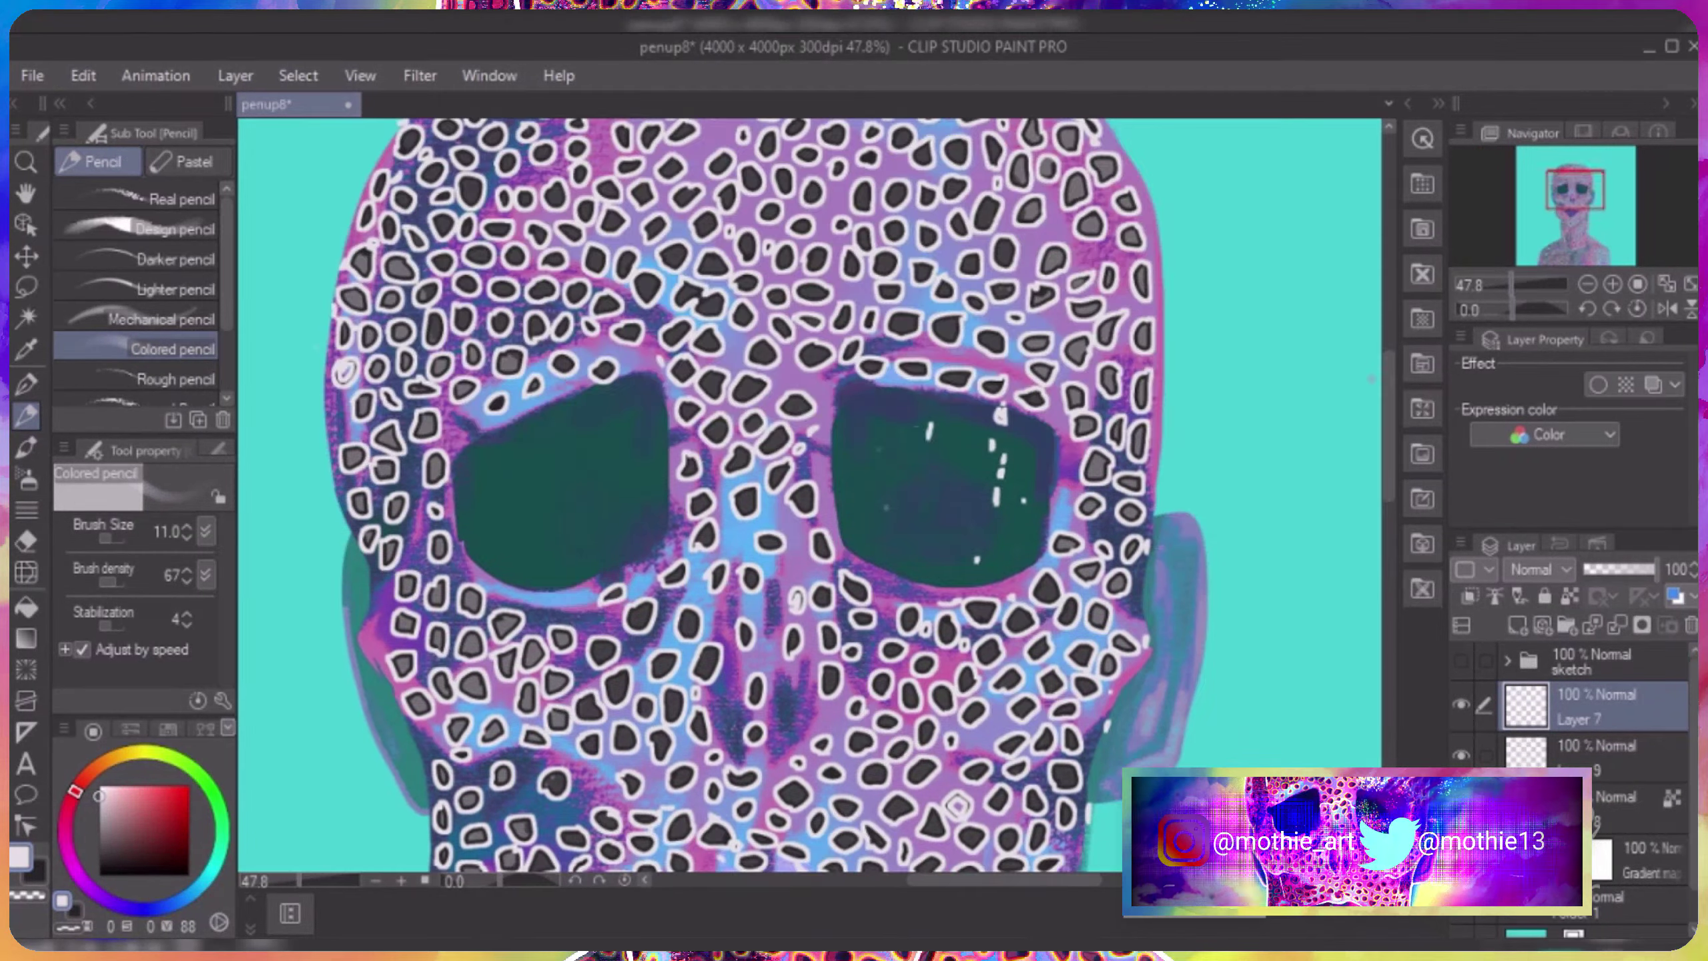
pyautogui.press('e')
pyautogui.moveTo(928, 427); pyautogui.dragTo(1009, 539)
pyautogui.click(976, 560)
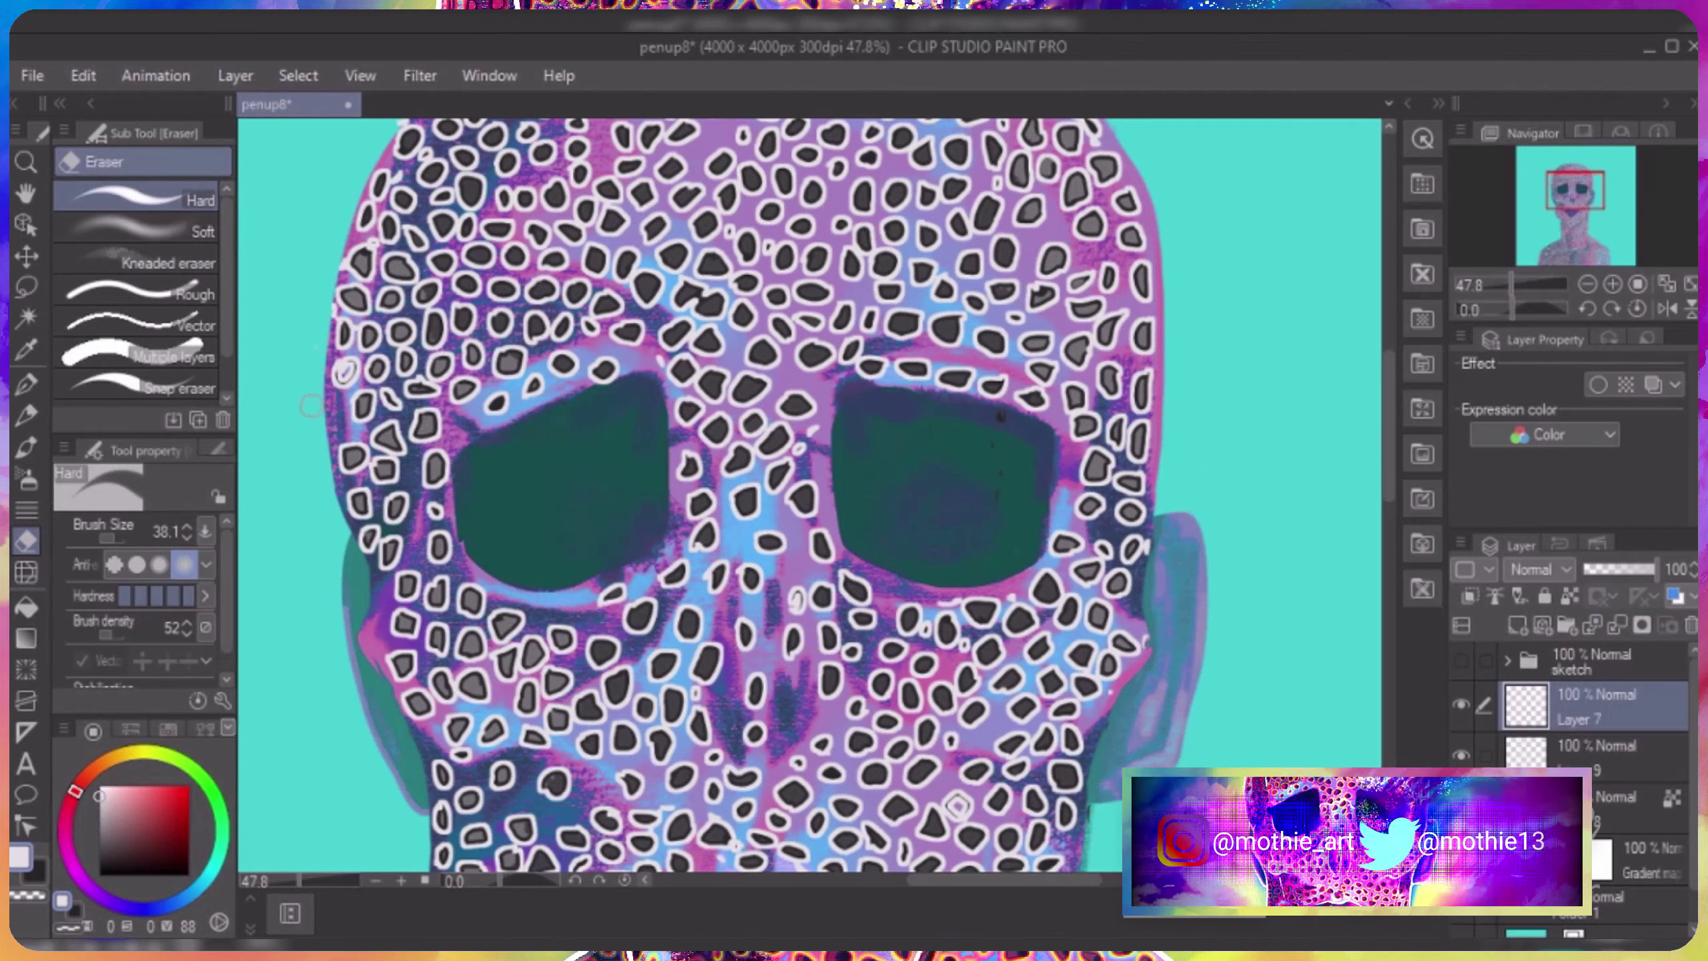
# Apply a slight Gaussian blur to the white outlines on Layer 9.
pyautogui.press('p')
pyautogui.click(1594, 745)
pyautogui.click(420, 76)
pyautogui.click(605, 145)
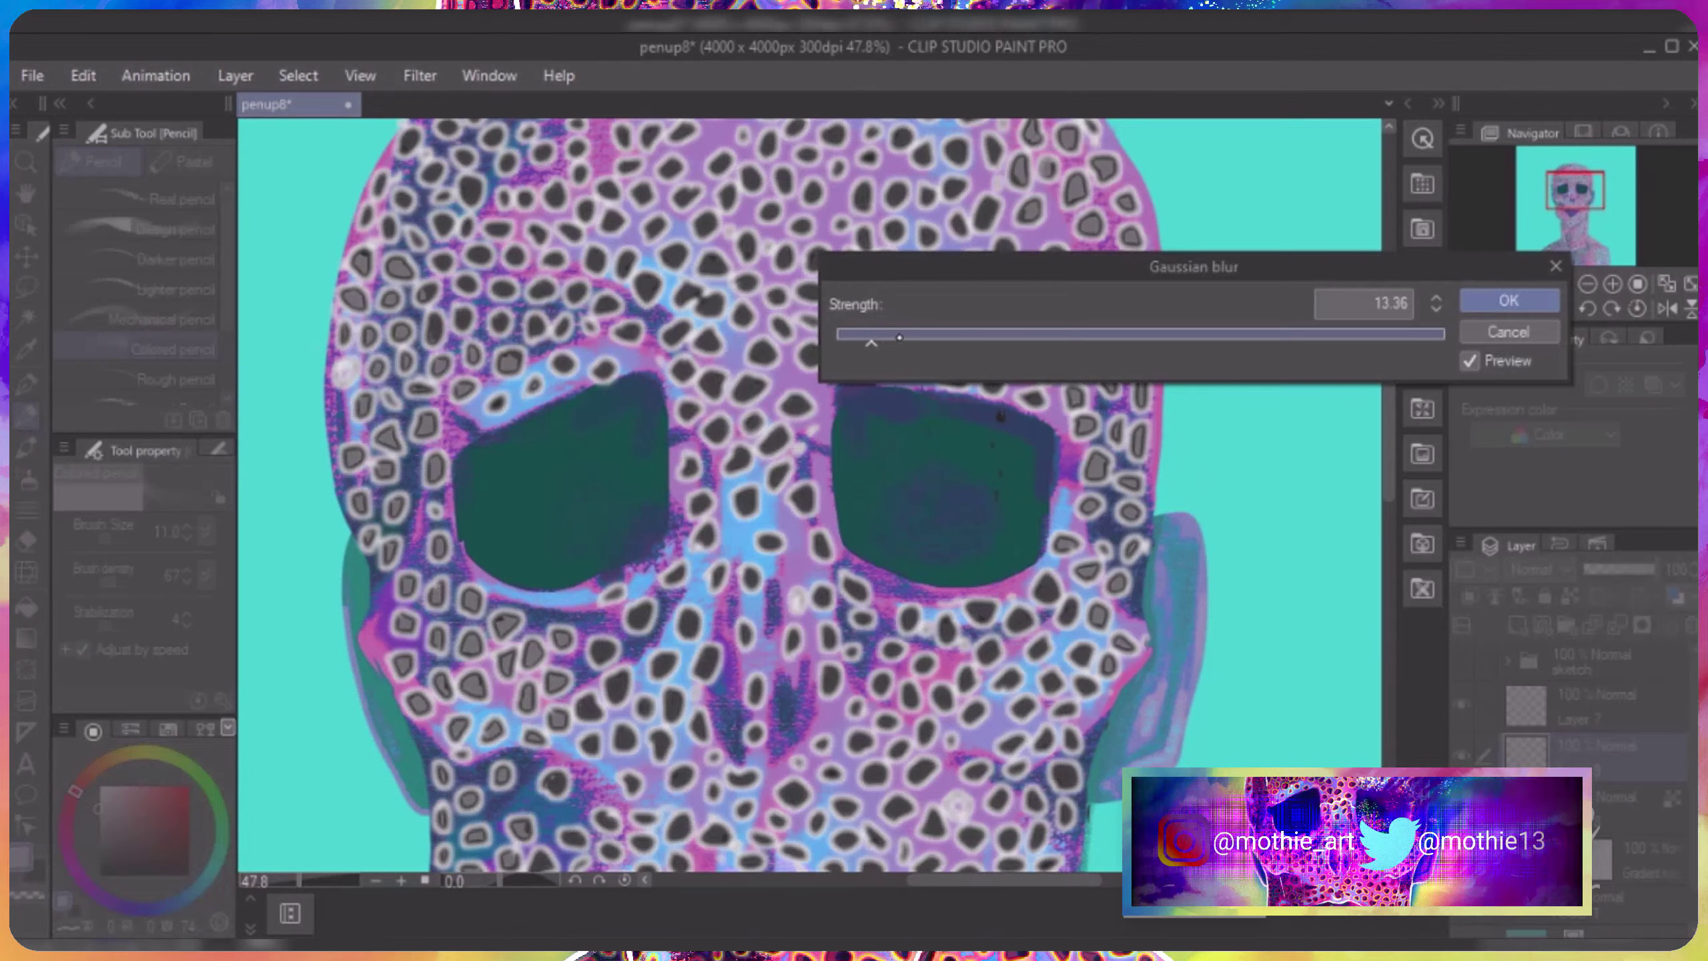
pyautogui.moveTo(900, 337); pyautogui.dragTo(903, 422)
pyautogui.click(1508, 300)
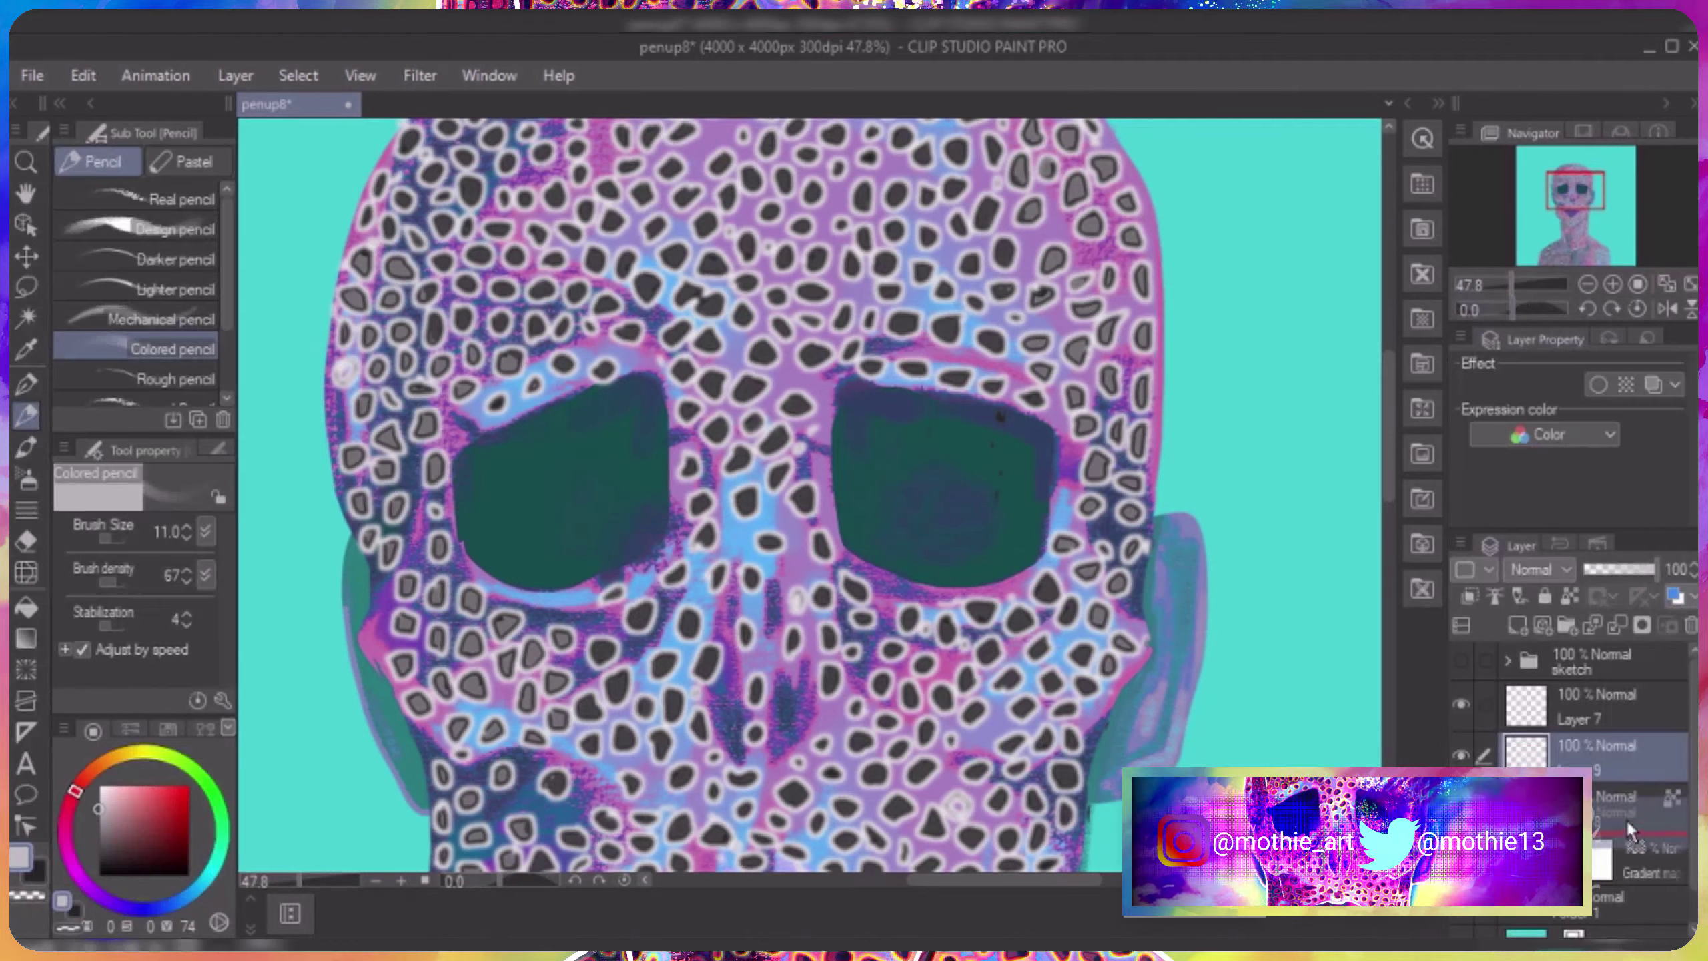
# Shade the spots around the eye sockets, nose bridge and shadowed side of the face in black on Layer 7 with the Colored pencil.
pyautogui.click(1594, 706)
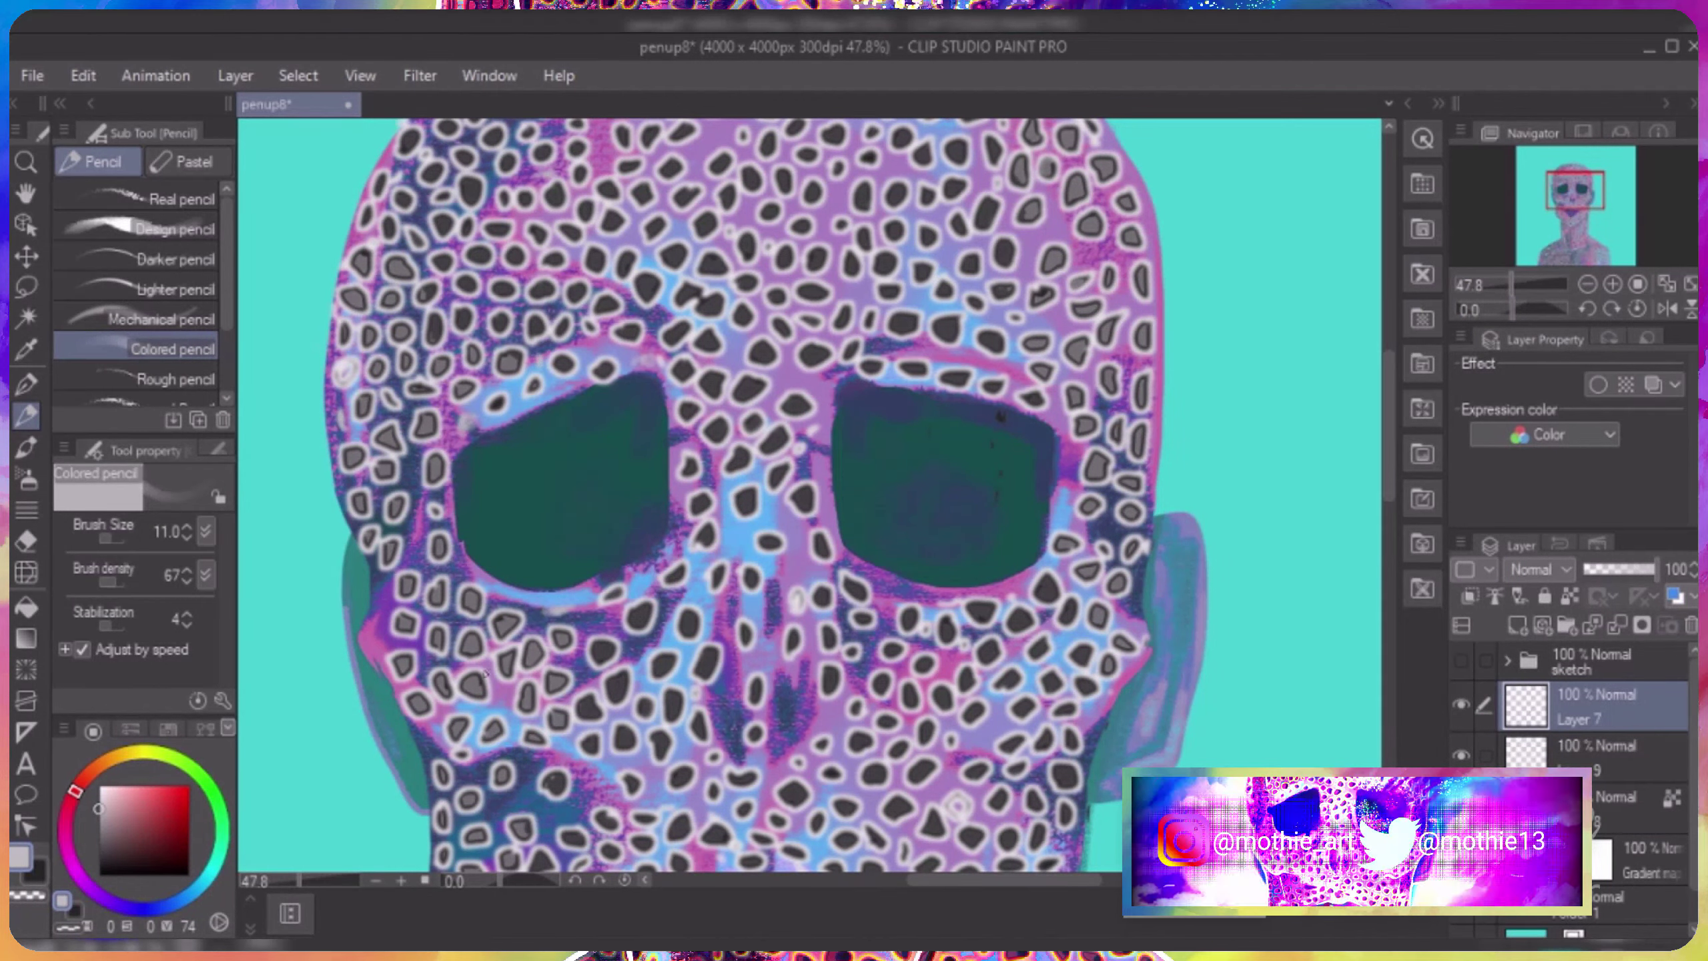
pyautogui.click(98, 875)
pyautogui.moveTo(437, 585); pyautogui.dragTo(441, 605)
pyautogui.moveTo(471, 597); pyautogui.dragTo(476, 606)
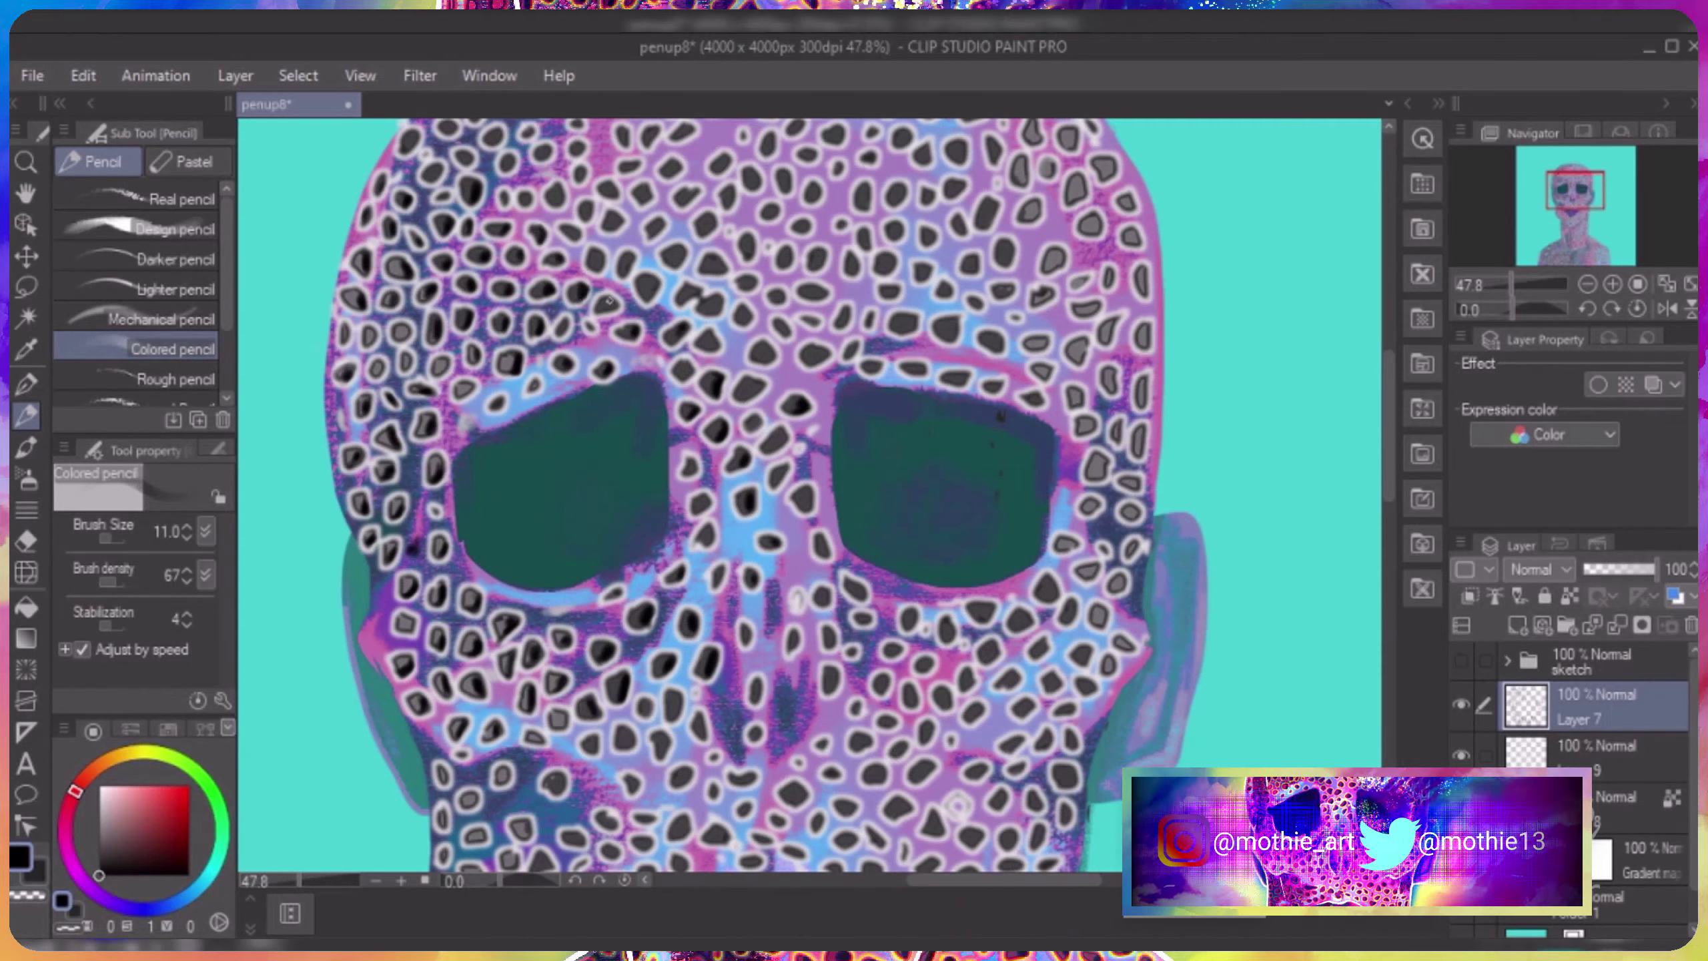
pyautogui.scroll(-2, 609, 301)
pyautogui.scroll(5, 738, 466)
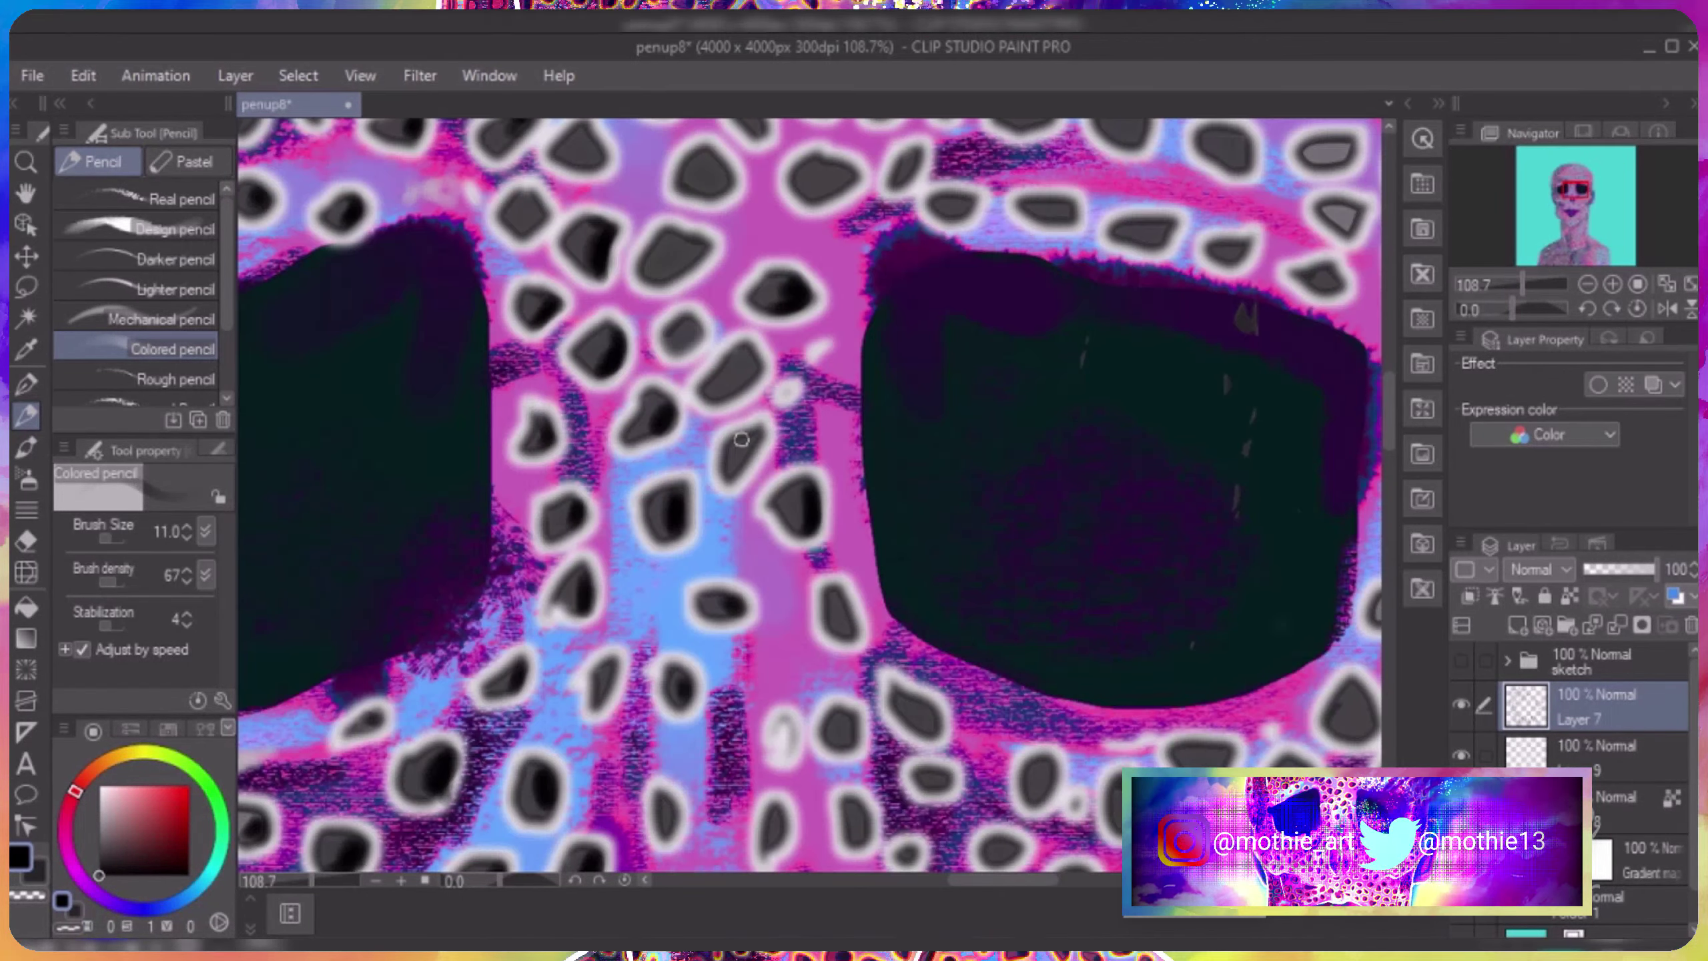
# Add black shading inside the spots across the forehead, temple and brow.
pyautogui.scroll(-4, 723, 300)
pyautogui.scroll(-2, 723, 300)
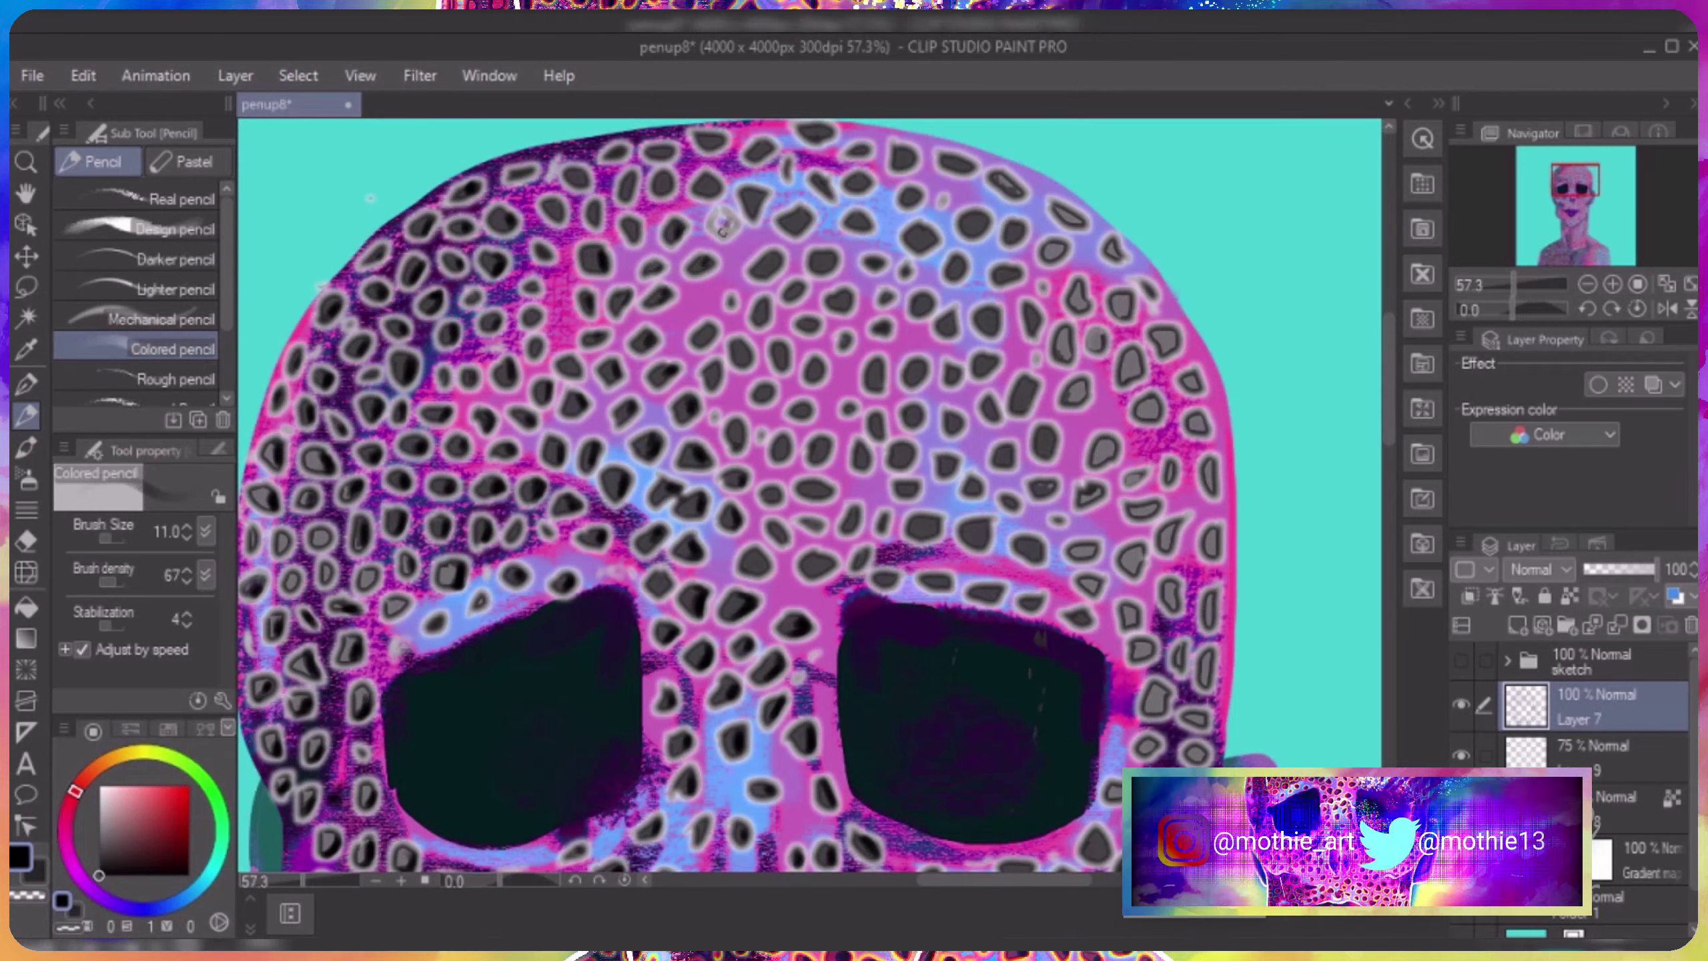
pyautogui.moveTo(720, 222)
pyautogui.mouseDown()
pyautogui.moveTo(709, 191)
pyautogui.moveTo(758, 206)
pyautogui.mouseUp()
pyautogui.moveTo(773, 263)
pyautogui.mouseDown()
pyautogui.moveTo(744, 357)
pyautogui.moveTo(866, 181)
pyautogui.moveTo(766, 394)
pyautogui.moveTo(825, 564)
pyautogui.moveTo(969, 168)
pyautogui.moveTo(1113, 252)
pyautogui.moveTo(1082, 299)
pyautogui.moveTo(1084, 391)
pyautogui.mouseUp()
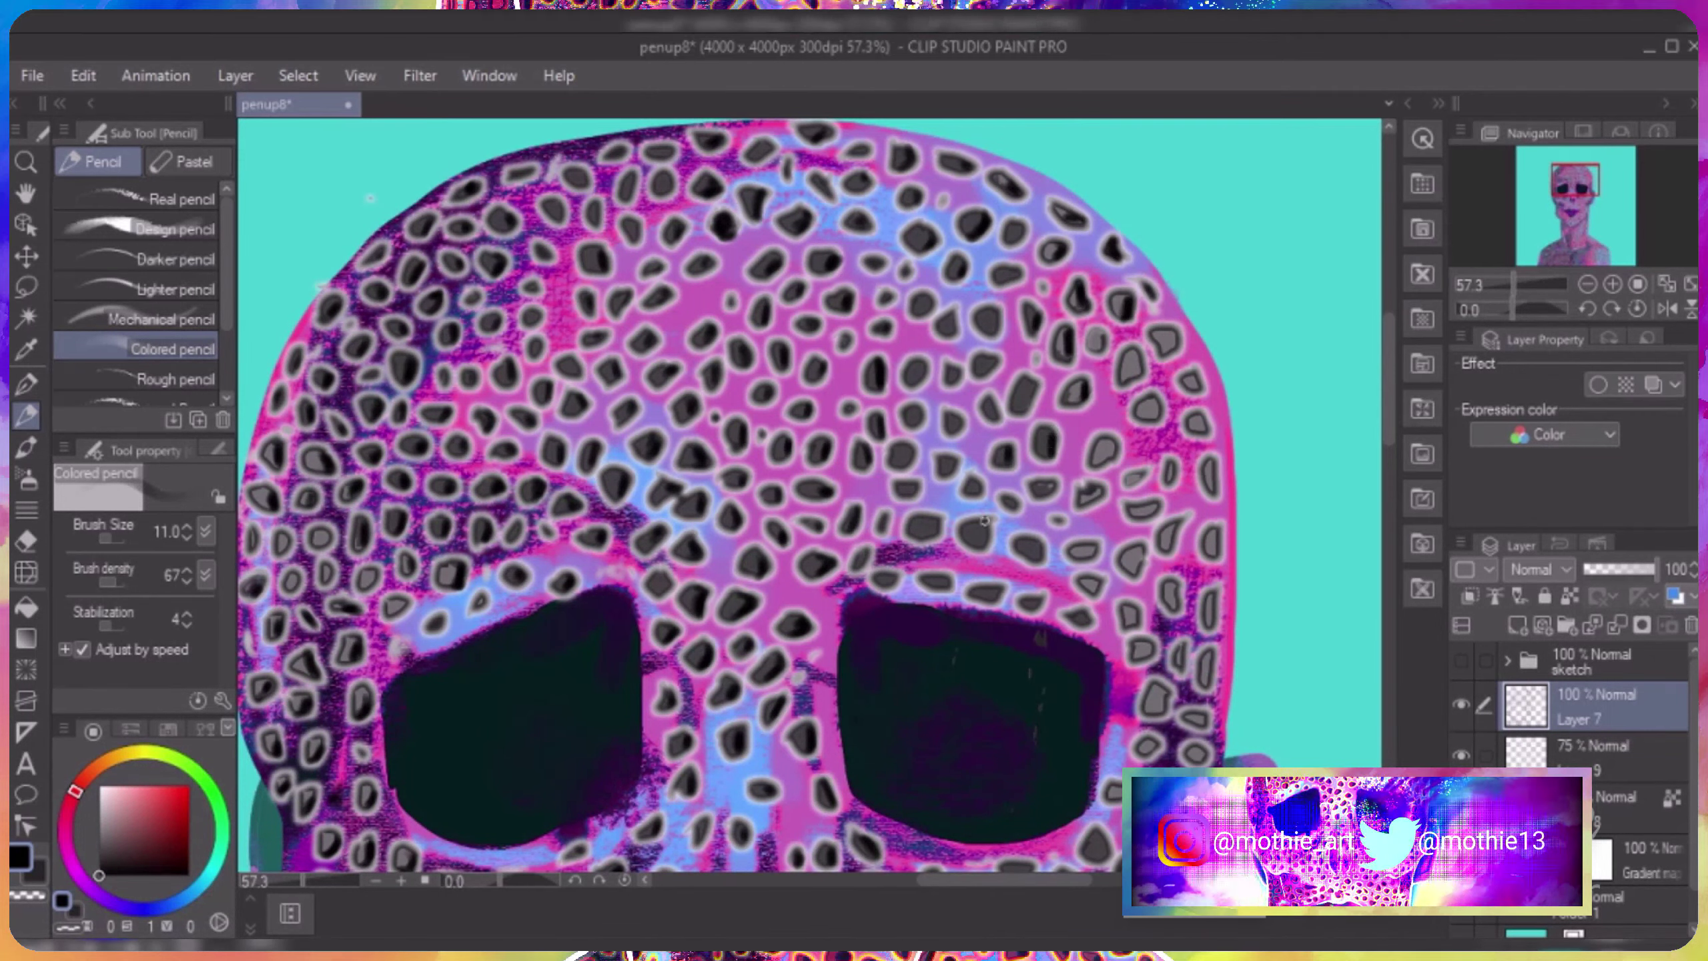
pyautogui.moveTo(910, 453)
pyautogui.mouseDown()
pyautogui.moveTo(918, 375)
pyautogui.moveTo(1029, 403)
pyautogui.moveTo(1176, 327)
pyautogui.mouseUp()
pyautogui.moveTo(1154, 409)
pyautogui.mouseDown()
pyautogui.moveTo(1094, 495)
pyautogui.moveTo(1032, 538)
pyautogui.mouseUp()
pyautogui.moveTo(1208, 471)
pyautogui.mouseDown()
pyautogui.moveTo(1136, 553)
pyautogui.moveTo(1143, 650)
pyautogui.mouseUp()
# Add black shading inside the spots on the cheeks, around the nose and mouth, and along the jaw.
pyautogui.scroll(-8, 807, 471)
pyautogui.moveTo(1103, 261)
pyautogui.mouseDown()
pyautogui.moveTo(1196, 330)
pyautogui.moveTo(1025, 279)
pyautogui.mouseUp()
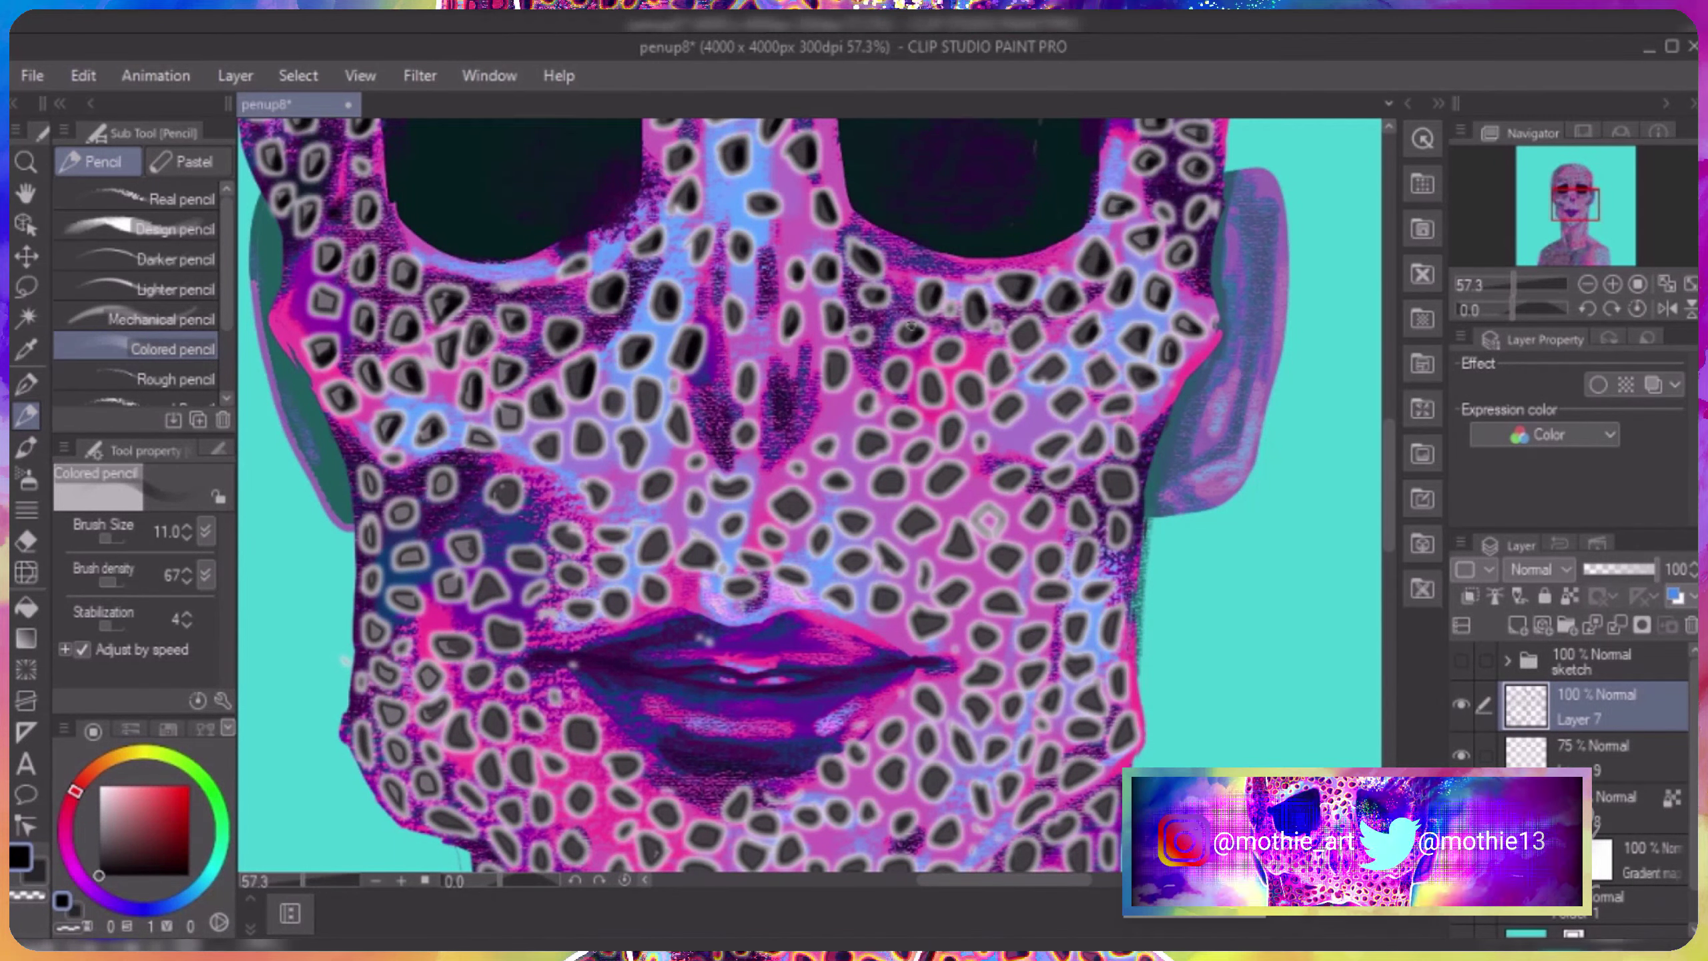
pyautogui.moveTo(856, 332)
pyautogui.mouseDown()
pyautogui.moveTo(650, 395)
pyautogui.moveTo(1052, 366)
pyautogui.moveTo(1130, 438)
pyautogui.moveTo(991, 521)
pyautogui.moveTo(1109, 509)
pyautogui.moveTo(903, 418)
pyautogui.moveTo(898, 483)
pyautogui.moveTo(739, 527)
pyautogui.moveTo(859, 608)
pyautogui.mouseUp()
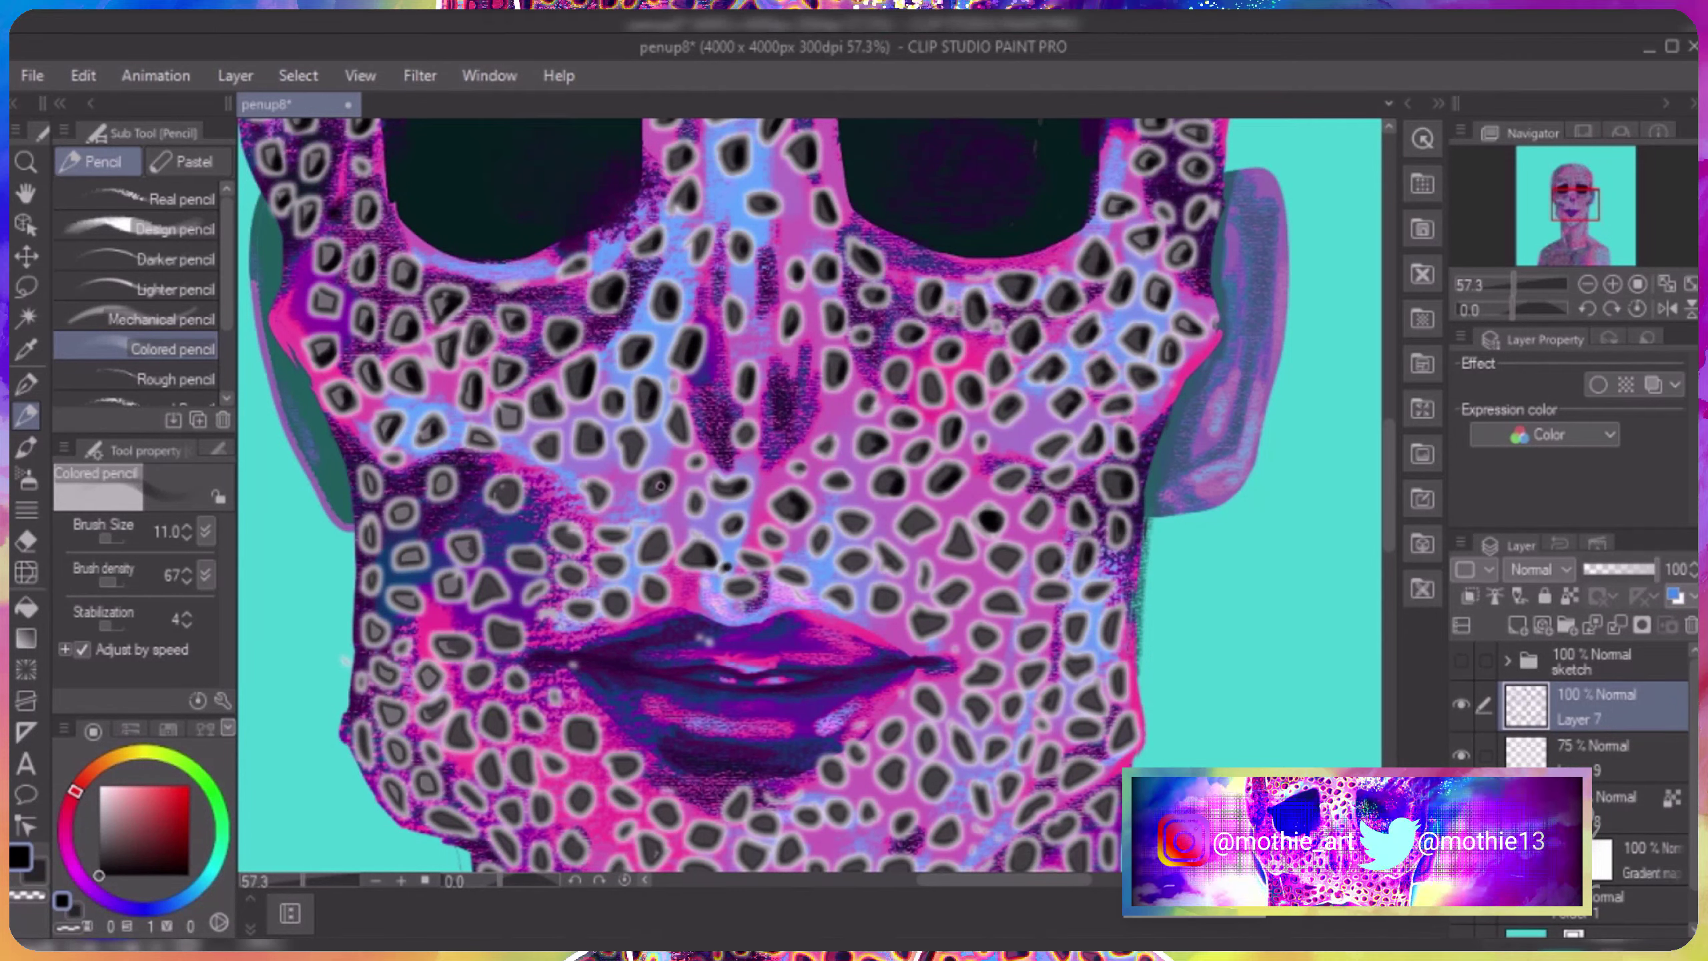
pyautogui.moveTo(661, 485); pyautogui.dragTo(683, 431)
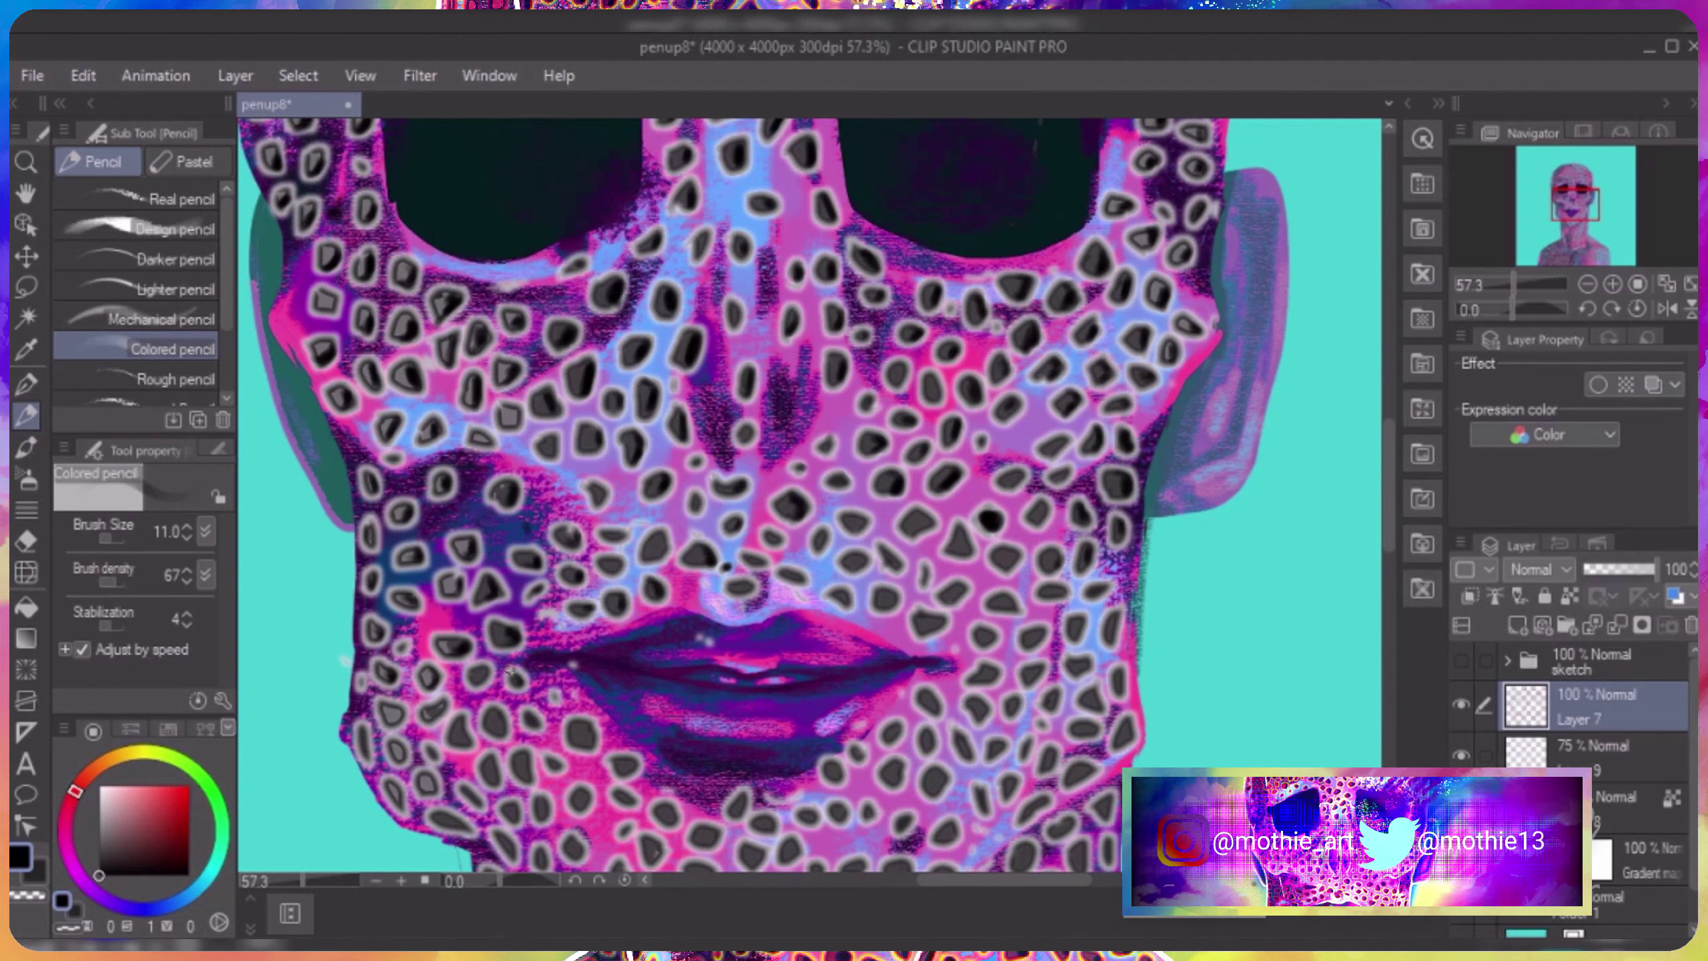
pyautogui.moveTo(374, 743)
pyautogui.mouseDown()
pyautogui.moveTo(502, 718)
pyautogui.moveTo(546, 809)
pyautogui.moveTo(624, 828)
pyautogui.moveTo(744, 809)
pyautogui.moveTo(936, 700)
pyautogui.moveTo(922, 520)
pyautogui.moveTo(848, 595)
pyautogui.moveTo(1101, 586)
pyautogui.mouseUp()
pyautogui.moveTo(1115, 672)
pyautogui.mouseDown()
pyautogui.moveTo(988, 638)
pyautogui.moveTo(929, 739)
pyautogui.moveTo(1011, 791)
pyautogui.moveTo(1057, 757)
pyautogui.mouseUp()
# Add black shading inside the spots under the chin and across the upper and middle neck.
pyautogui.scroll(-8, 1065, 818)
pyautogui.moveTo(498, 181)
pyautogui.mouseDown()
pyautogui.moveTo(496, 243)
pyautogui.moveTo(670, 352)
pyautogui.moveTo(584, 201)
pyautogui.moveTo(660, 276)
pyautogui.moveTo(868, 237)
pyautogui.moveTo(794, 195)
pyautogui.moveTo(942, 174)
pyautogui.mouseUp()
pyautogui.moveTo(1112, 193)
pyautogui.mouseDown()
pyautogui.moveTo(1033, 159)
pyautogui.moveTo(945, 307)
pyautogui.mouseUp()
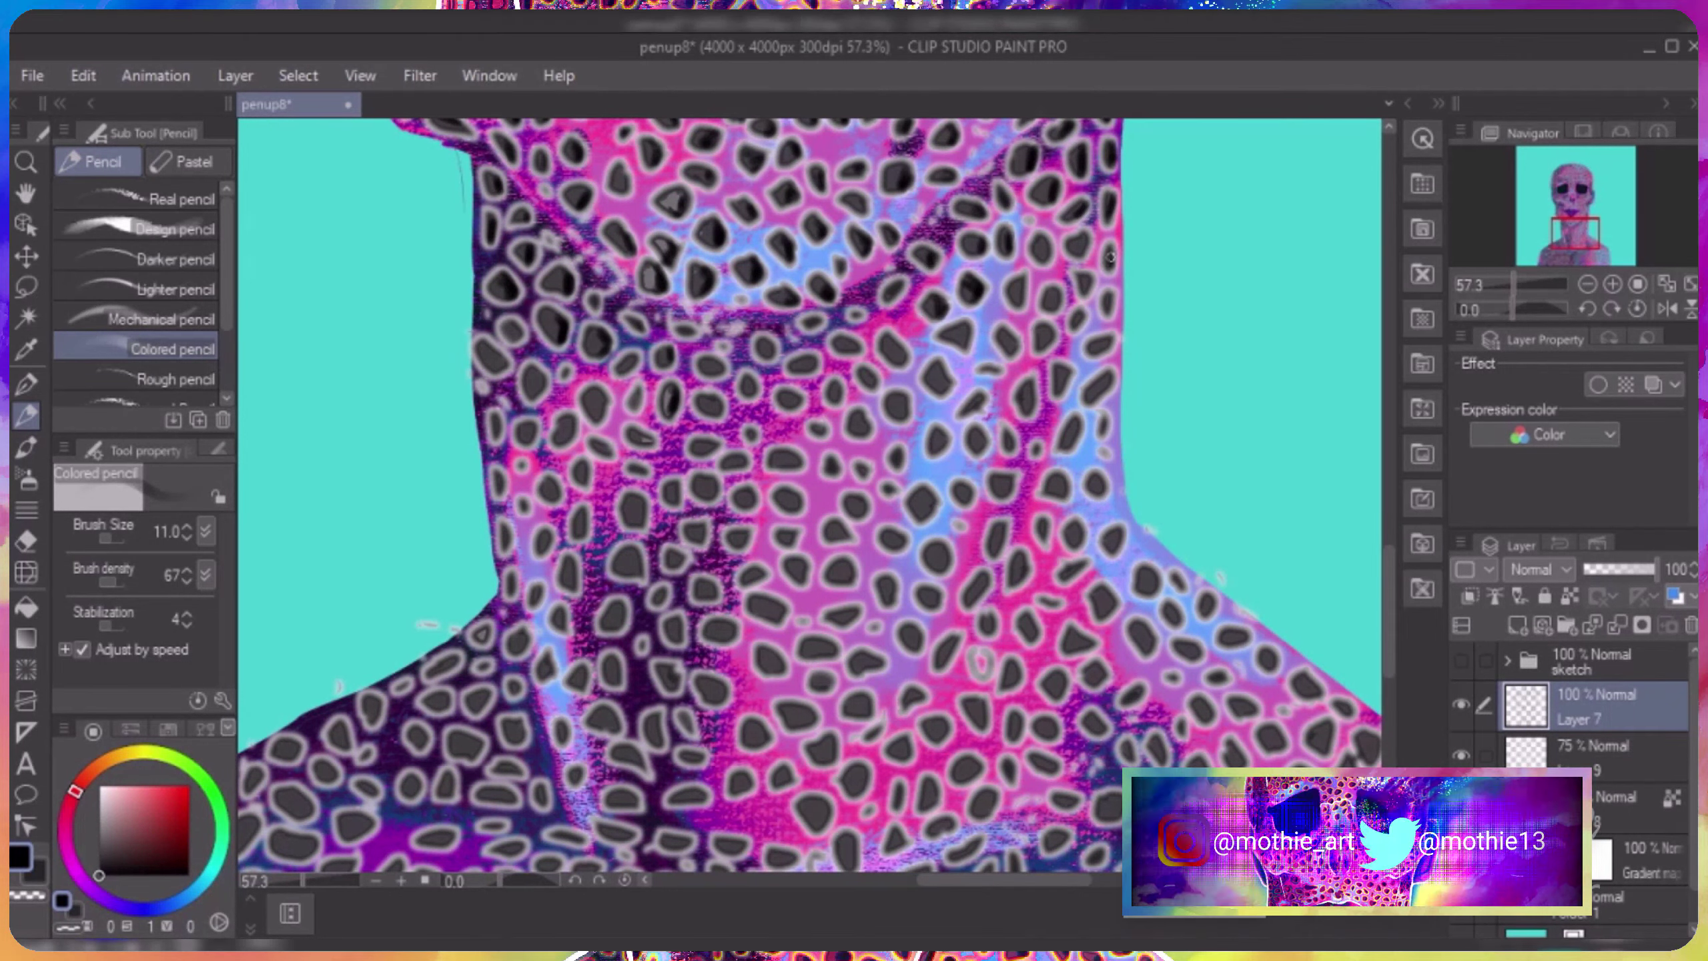
pyautogui.moveTo(1113, 298)
pyautogui.mouseDown()
pyautogui.moveTo(1115, 549)
pyautogui.moveTo(1239, 638)
pyautogui.mouseUp()
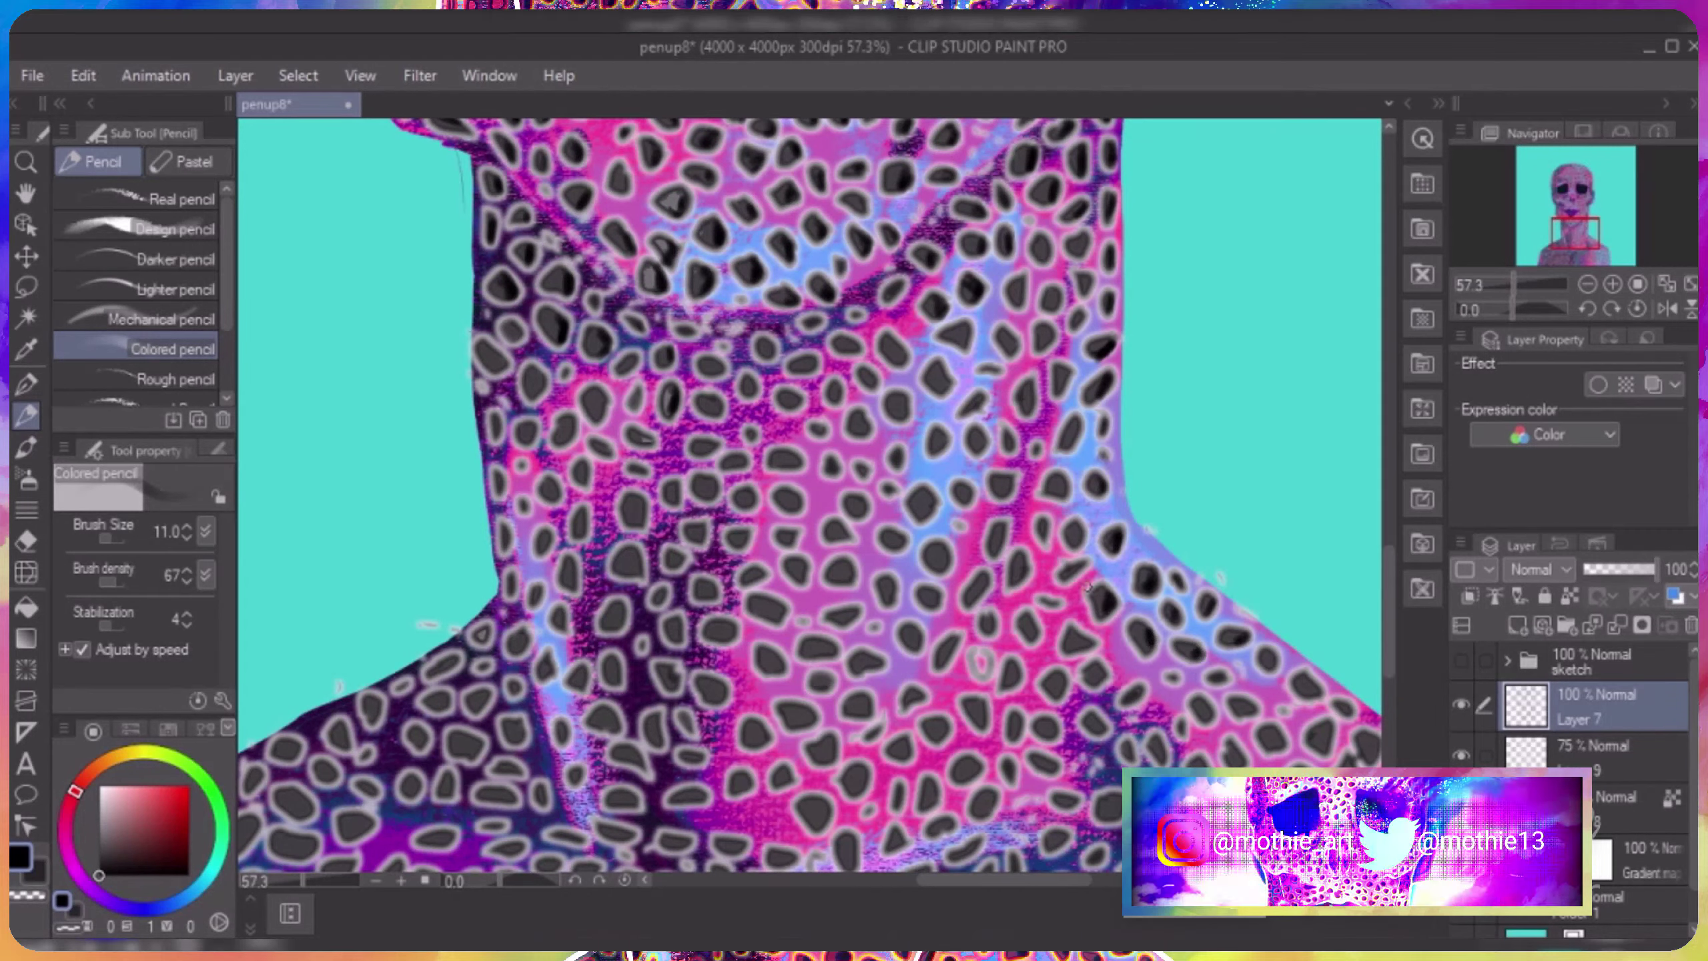
pyautogui.moveTo(487, 346)
pyautogui.mouseDown()
pyautogui.moveTo(515, 363)
pyautogui.moveTo(532, 431)
pyautogui.moveTo(602, 397)
pyautogui.mouseUp()
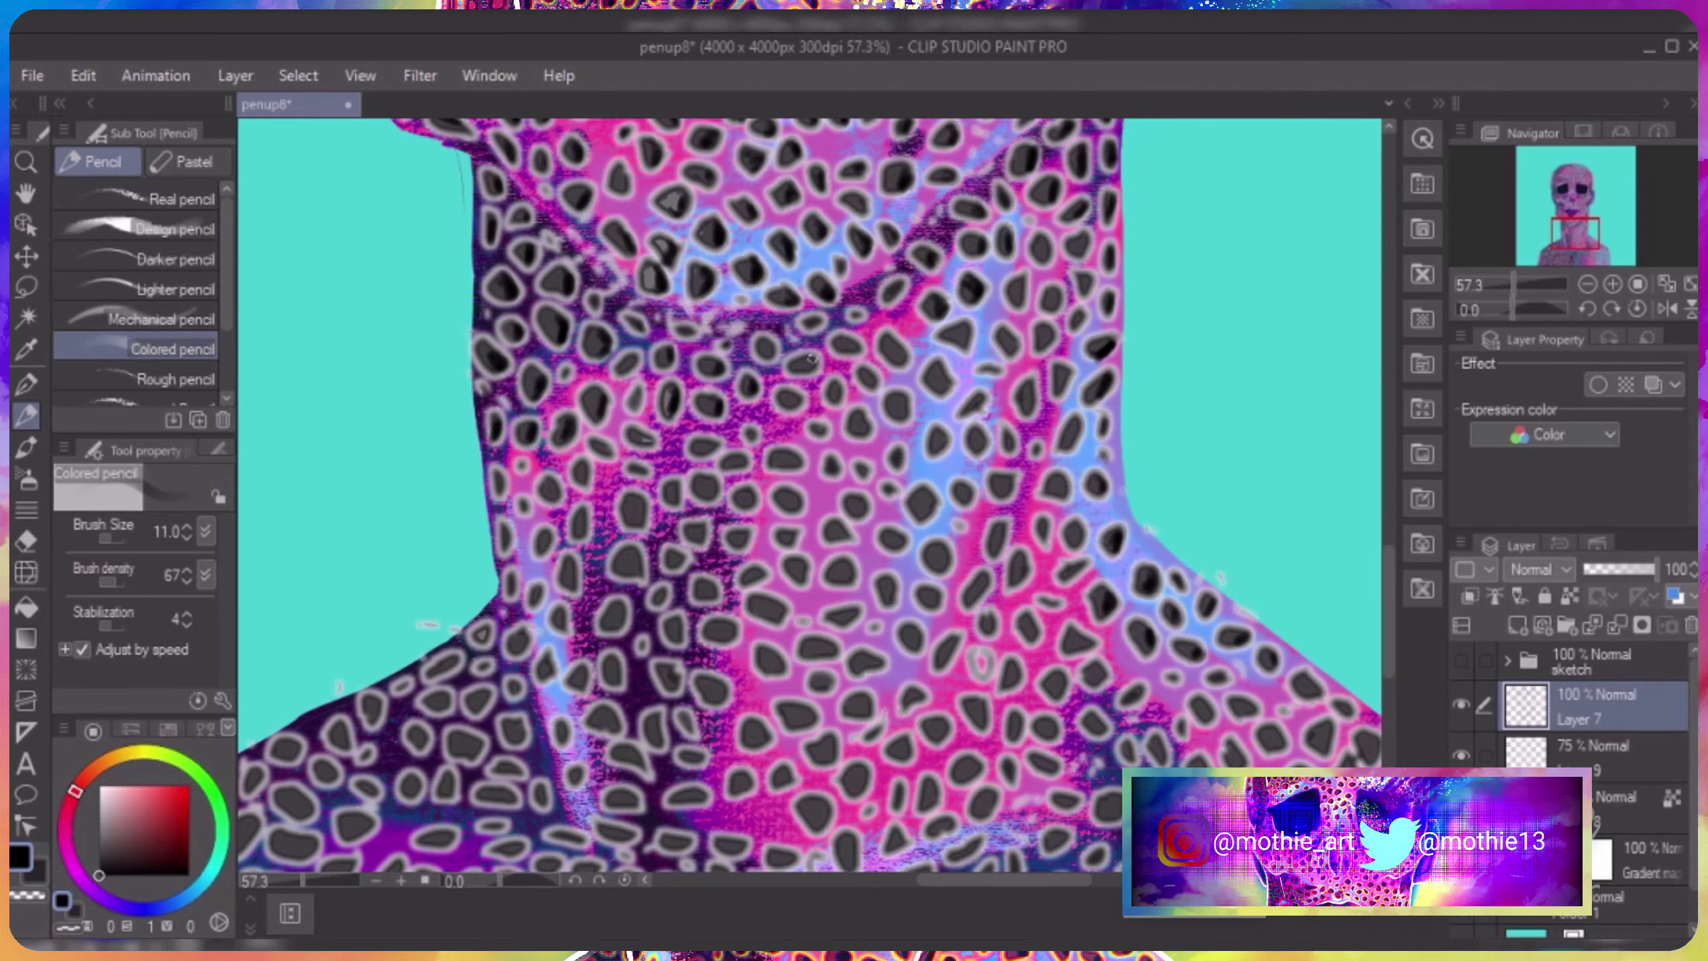
pyautogui.moveTo(812, 367)
pyautogui.mouseDown()
pyautogui.moveTo(873, 418)
pyautogui.moveTo(559, 616)
pyautogui.mouseUp()
pyautogui.moveTo(757, 593)
pyautogui.mouseDown()
pyautogui.moveTo(675, 633)
pyautogui.moveTo(710, 490)
pyautogui.moveTo(580, 522)
pyautogui.moveTo(911, 501)
pyautogui.mouseUp()
pyautogui.moveTo(980, 438)
pyautogui.mouseDown()
pyautogui.moveTo(1054, 296)
pyautogui.moveTo(1074, 546)
pyautogui.moveTo(937, 595)
pyautogui.moveTo(966, 571)
pyautogui.mouseUp()
# Add black shading inside the spots at the base of the neck and on the shadowed shoulder slope.
pyautogui.moveTo(535, 669); pyautogui.dragTo(957, 635)
pyautogui.moveTo(829, 685)
pyautogui.mouseDown()
pyautogui.moveTo(903, 753)
pyautogui.moveTo(901, 796)
pyautogui.moveTo(804, 687)
pyautogui.mouseUp()
pyautogui.moveTo(684, 716); pyautogui.dragTo(800, 863)
pyautogui.moveTo(662, 732)
pyautogui.mouseDown()
pyautogui.moveTo(629, 800)
pyautogui.moveTo(724, 866)
pyautogui.moveTo(516, 772)
pyautogui.moveTo(425, 663)
pyautogui.mouseUp()
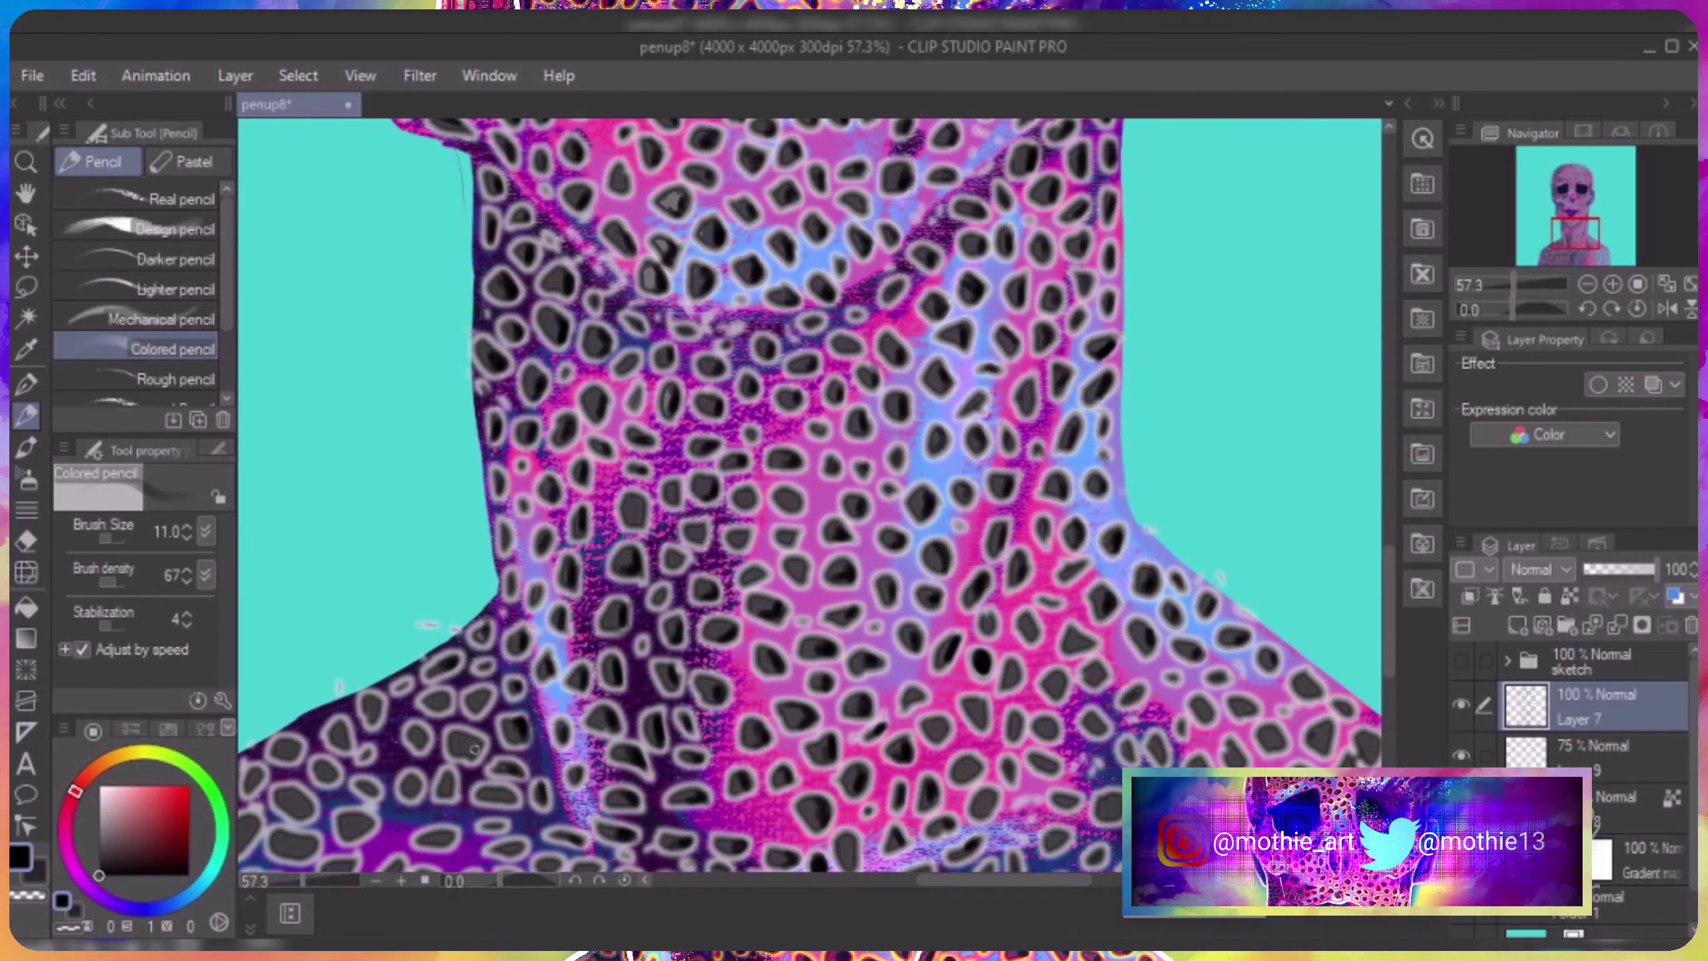
pyautogui.moveTo(467, 747)
pyautogui.mouseDown()
pyautogui.moveTo(448, 834)
pyautogui.moveTo(430, 713)
pyautogui.moveTo(363, 826)
pyautogui.moveTo(272, 799)
pyautogui.moveTo(345, 735)
pyautogui.moveTo(258, 780)
pyautogui.moveTo(681, 780)
pyautogui.mouseUp()
pyautogui.moveTo(673, 838); pyautogui.dragTo(628, 803)
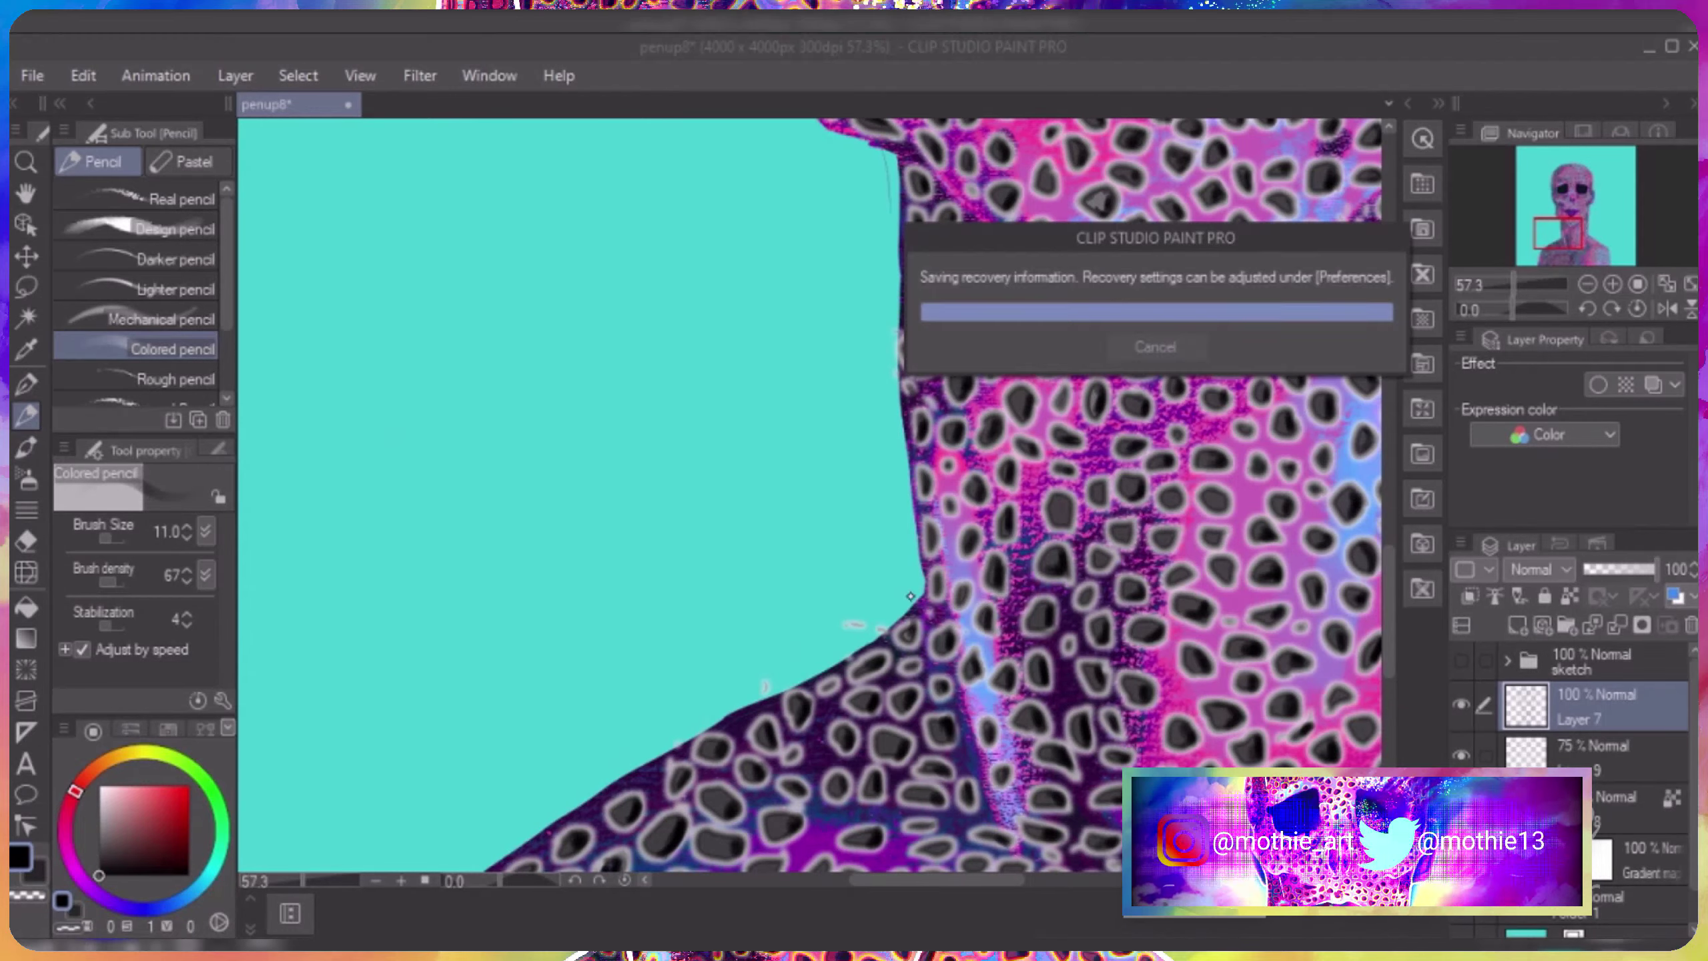
# Add black shading inside the spots on the lighter shoulder and the chest area beneath it.
pyautogui.moveTo(1318, 740); pyautogui.dragTo(645, 740)
pyautogui.moveTo(650, 713)
pyautogui.mouseDown()
pyautogui.moveTo(643, 767)
pyautogui.moveTo(702, 624)
pyautogui.mouseUp()
pyautogui.moveTo(746, 565); pyautogui.dragTo(768, 673)
pyautogui.moveTo(720, 740); pyautogui.dragTo(762, 849)
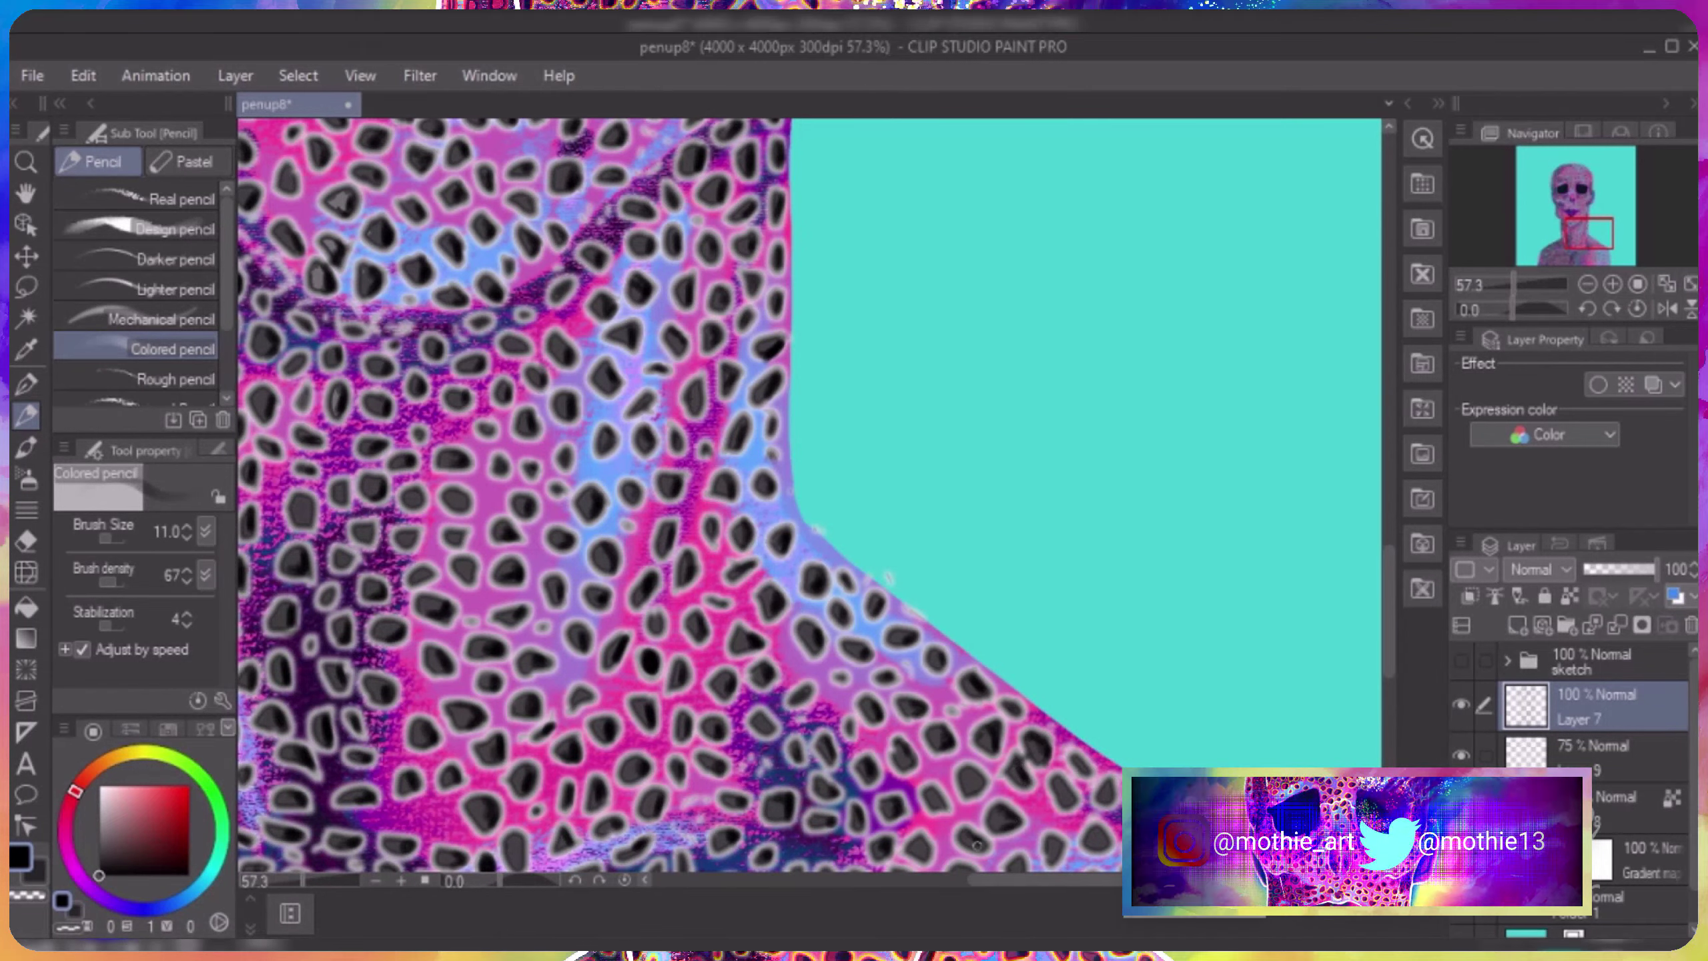
pyautogui.scroll(-5, 806, 497)
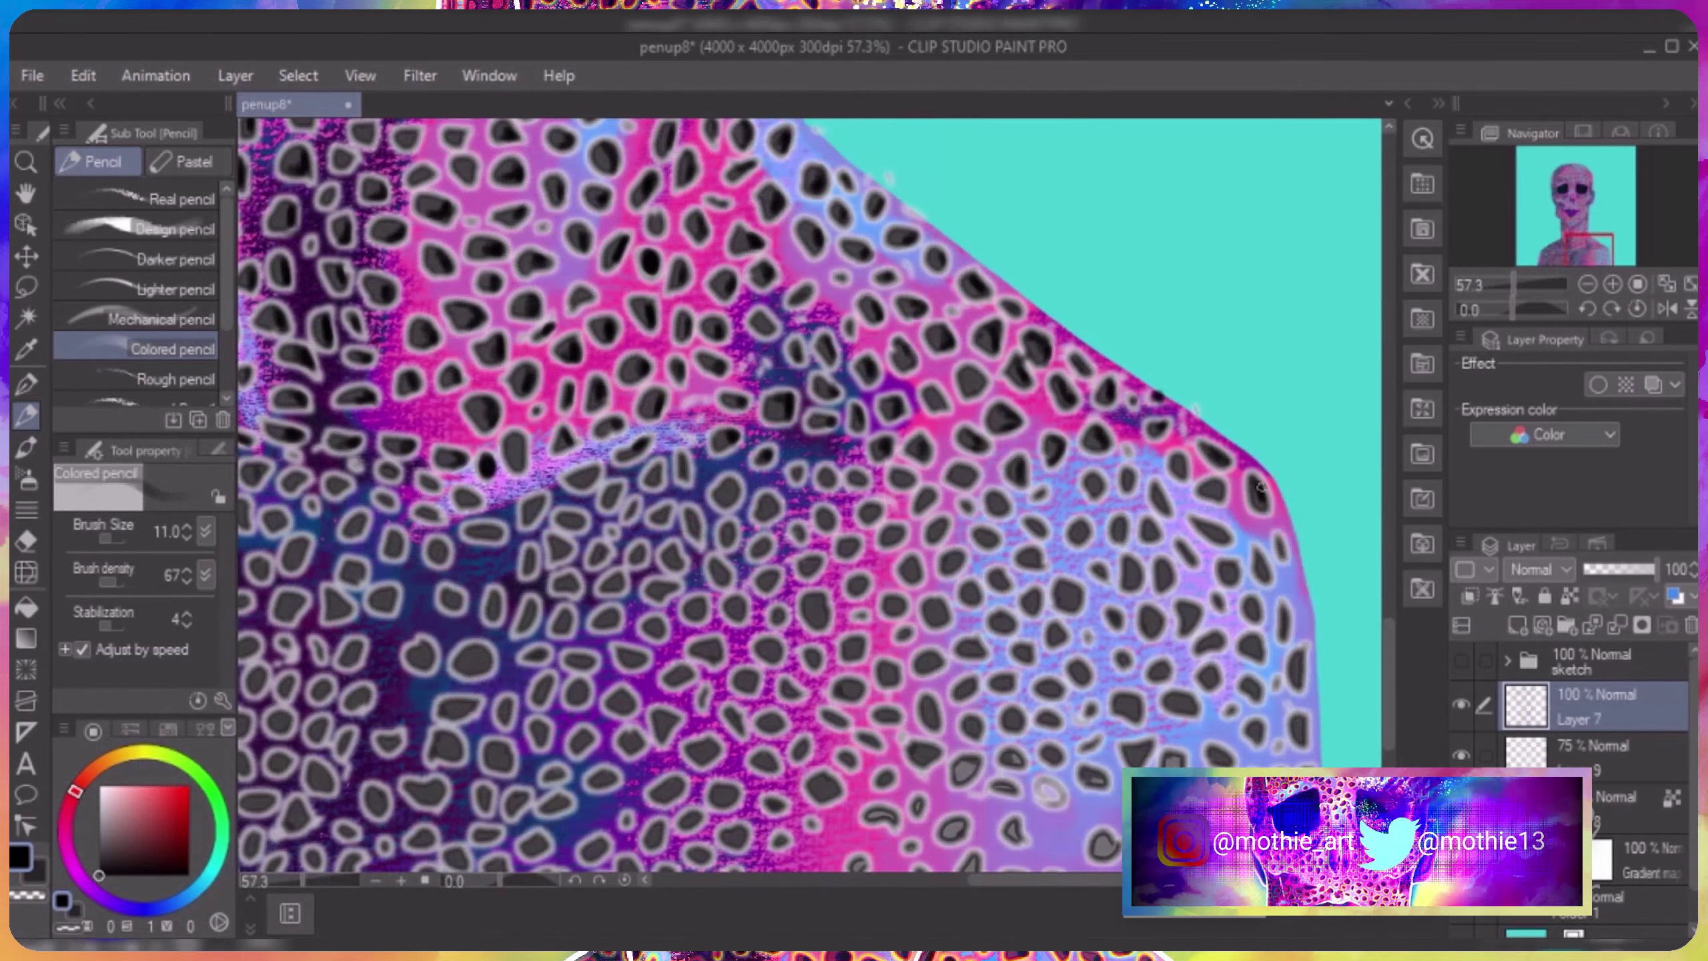
pyautogui.scroll(-1, 807, 498)
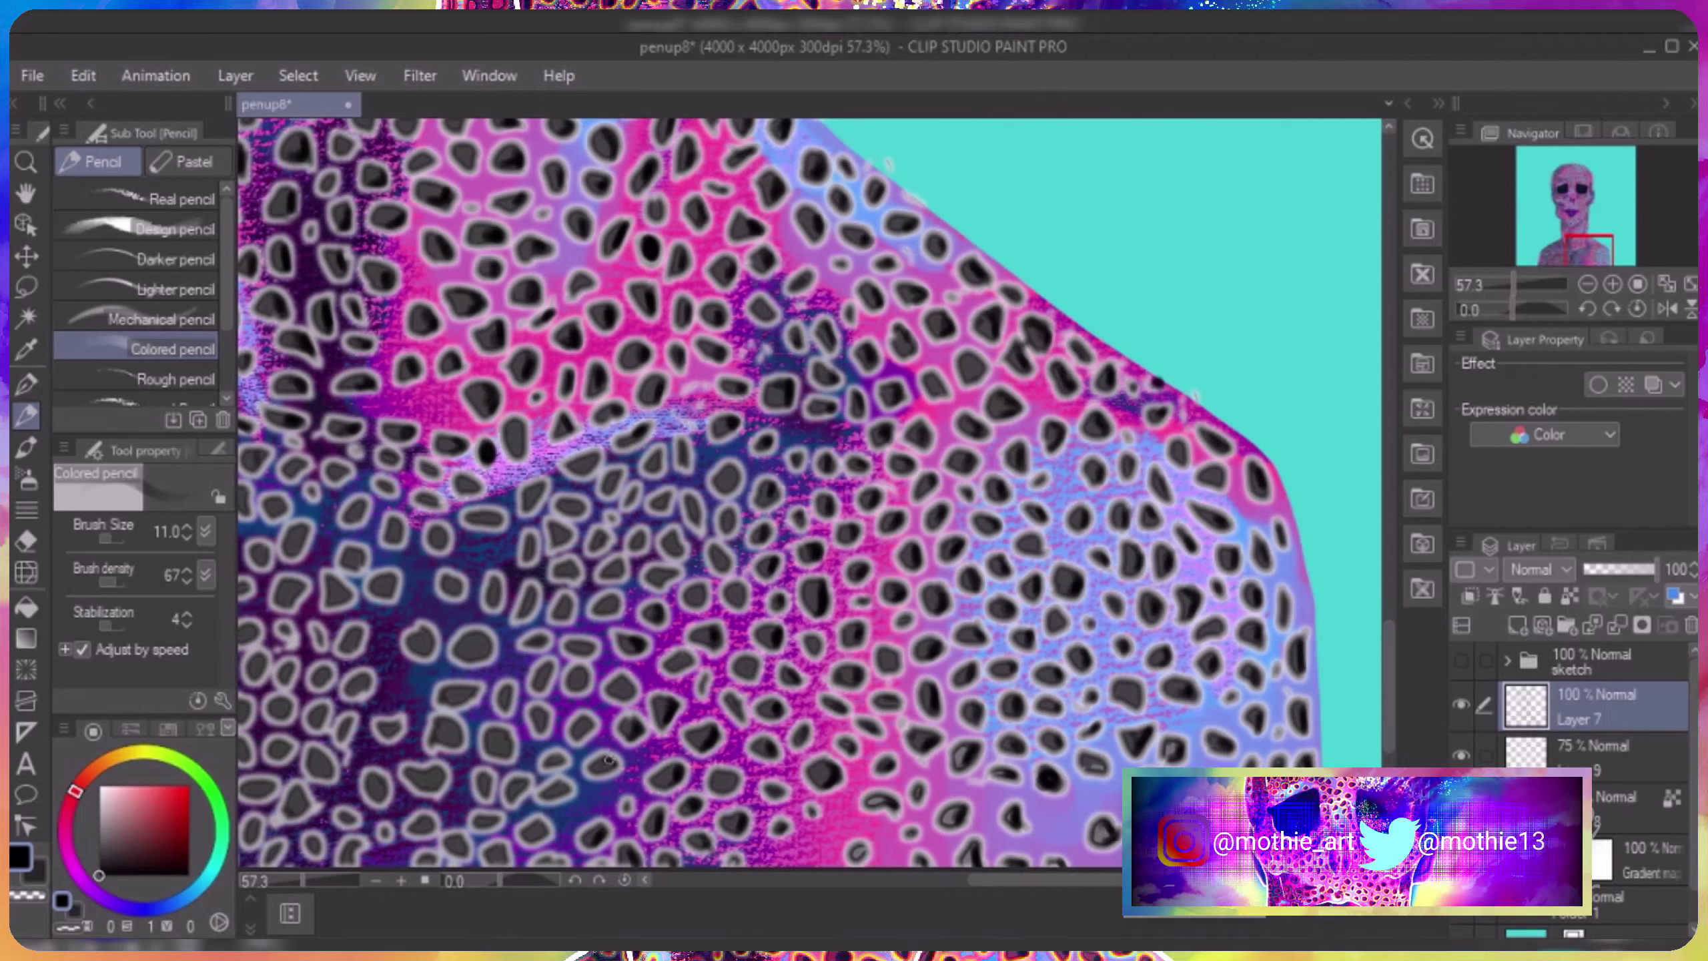
# Add black shading inside the remaining spots on the centre of the chest and the shadowed shoulder.
pyautogui.moveTo(469, 695); pyautogui.dragTo(459, 740)
pyautogui.moveTo(508, 737); pyautogui.dragTo(511, 758)
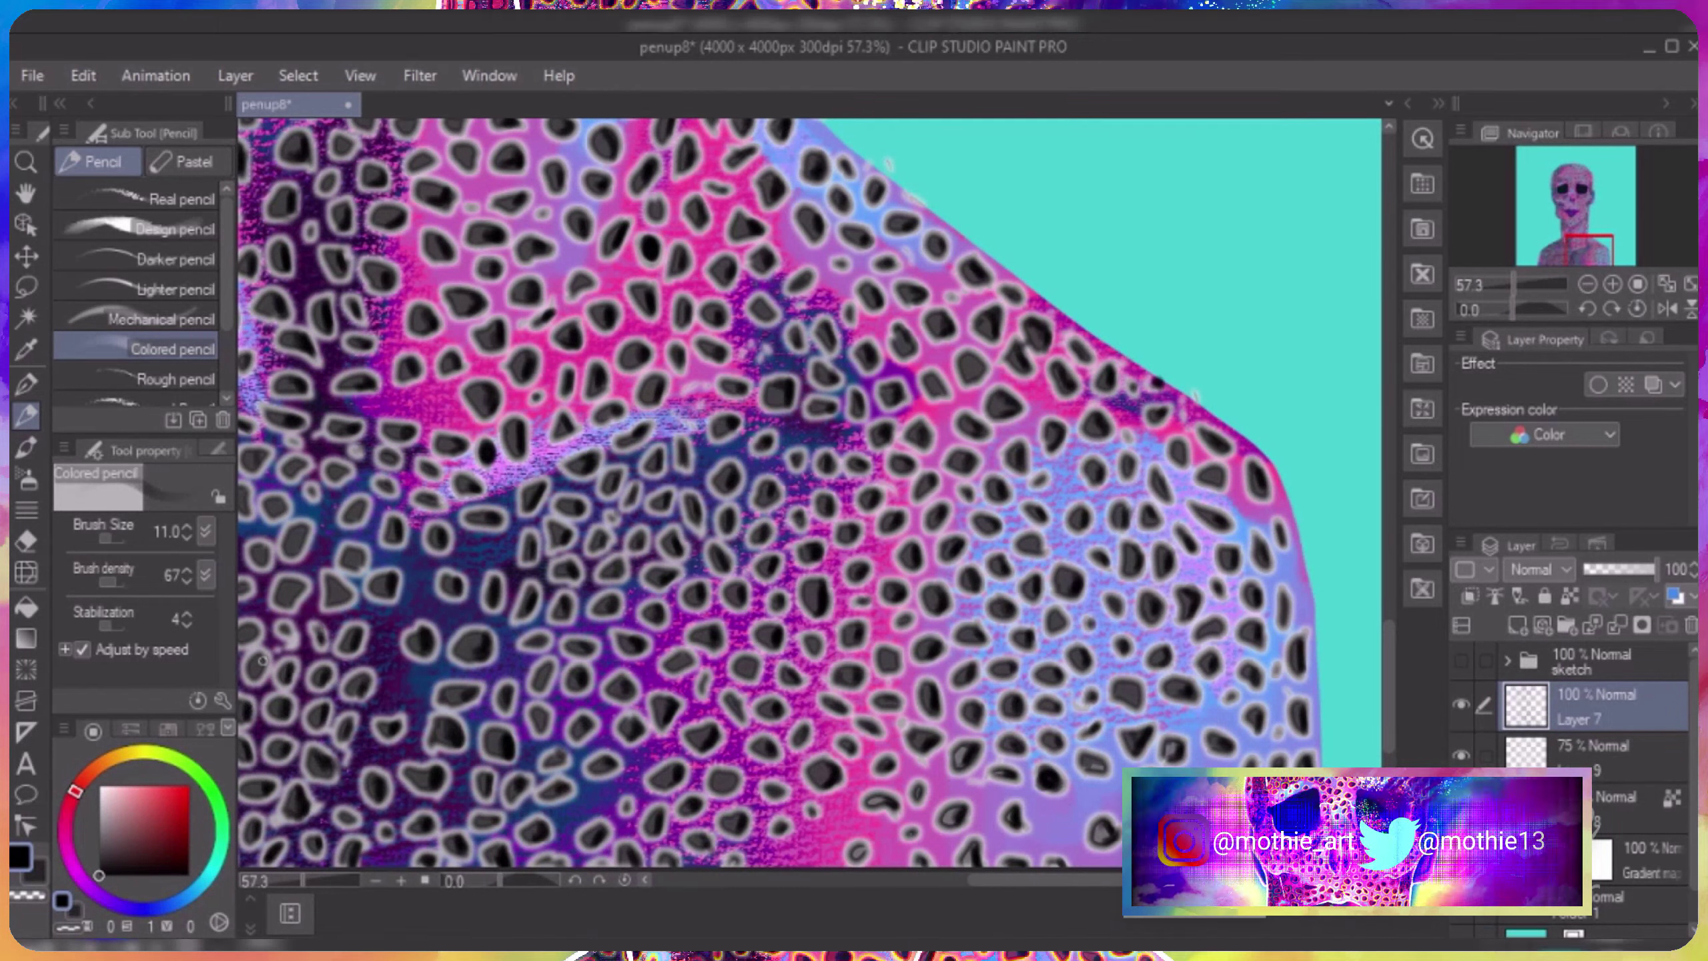
pyautogui.moveTo(297, 548); pyautogui.dragTo(962, 781)
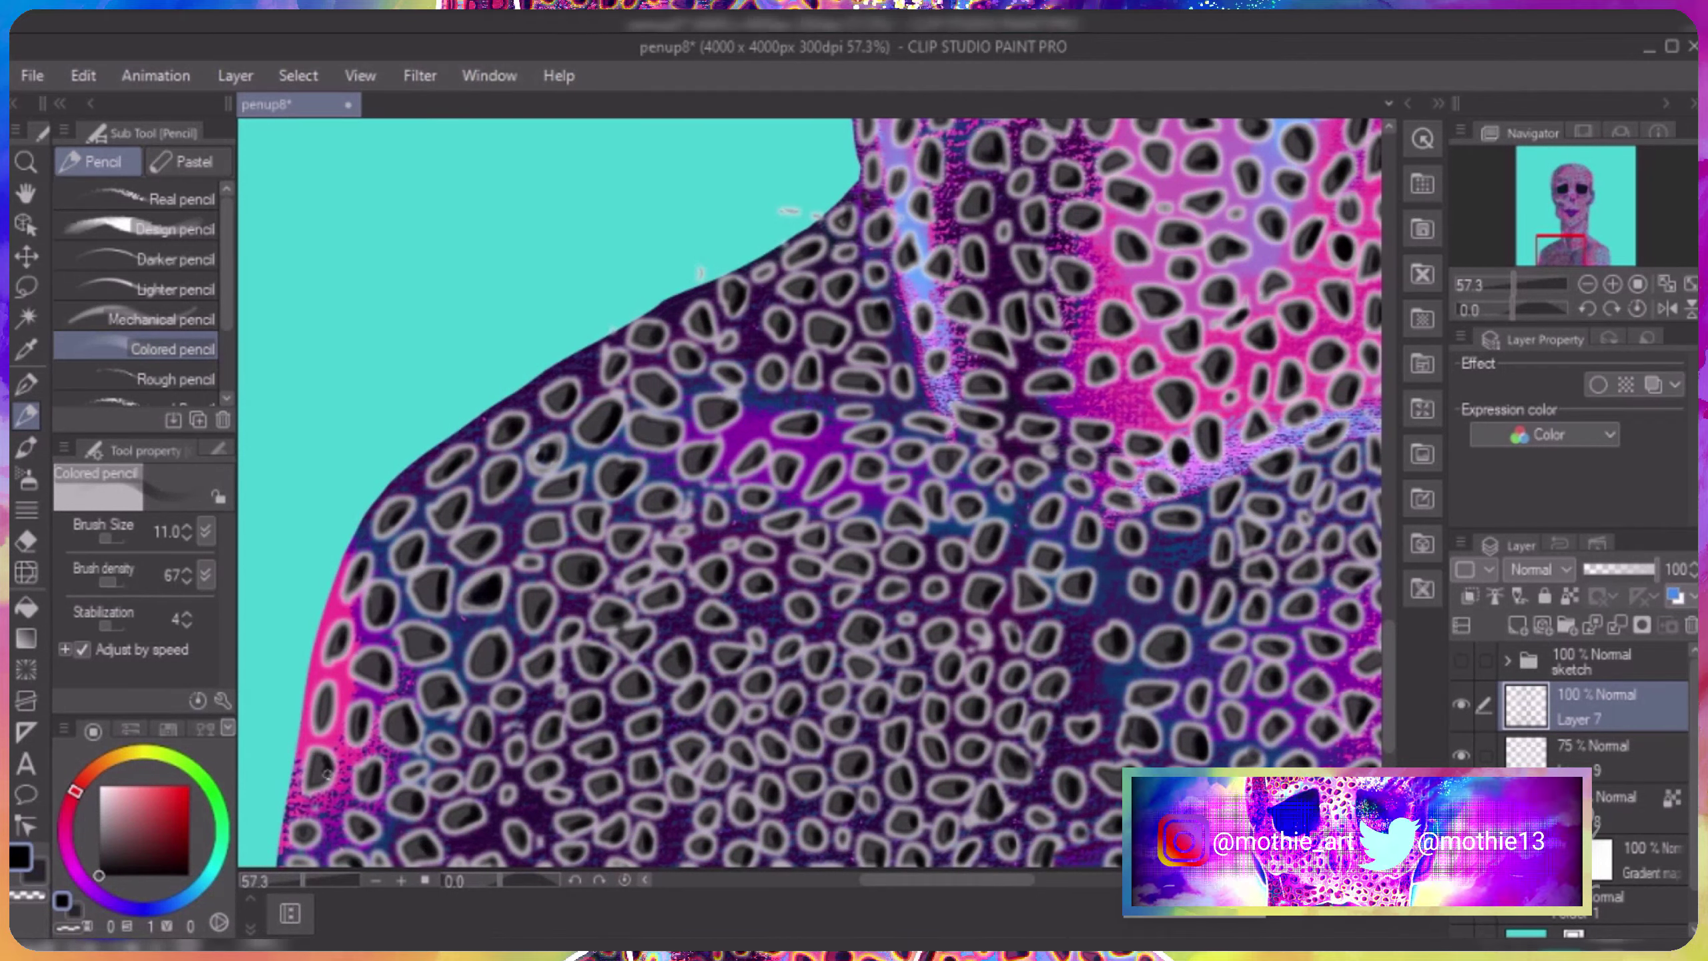
pyautogui.scroll(-5, 814, 740)
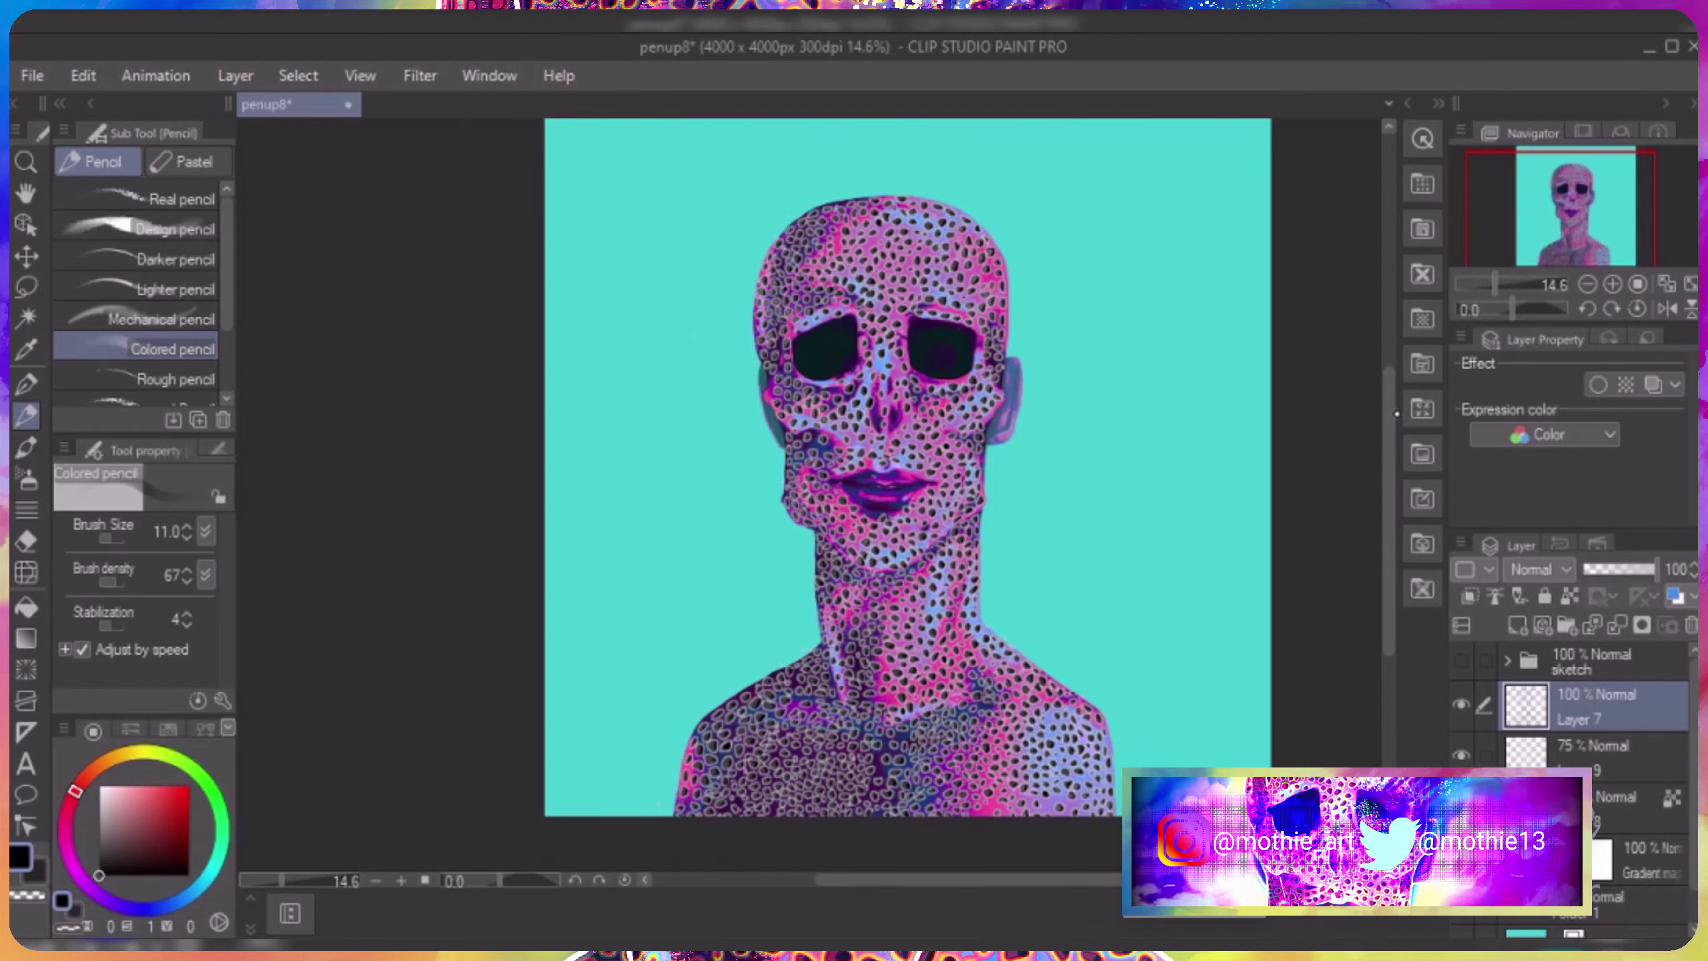
# Select Layer 9 and make a selection around the bust's spot outlines.
pyautogui.click(1597, 752)
pyautogui.hotkey('ctrl', 'z')
pyautogui.hotkey('ctrl', 'y')
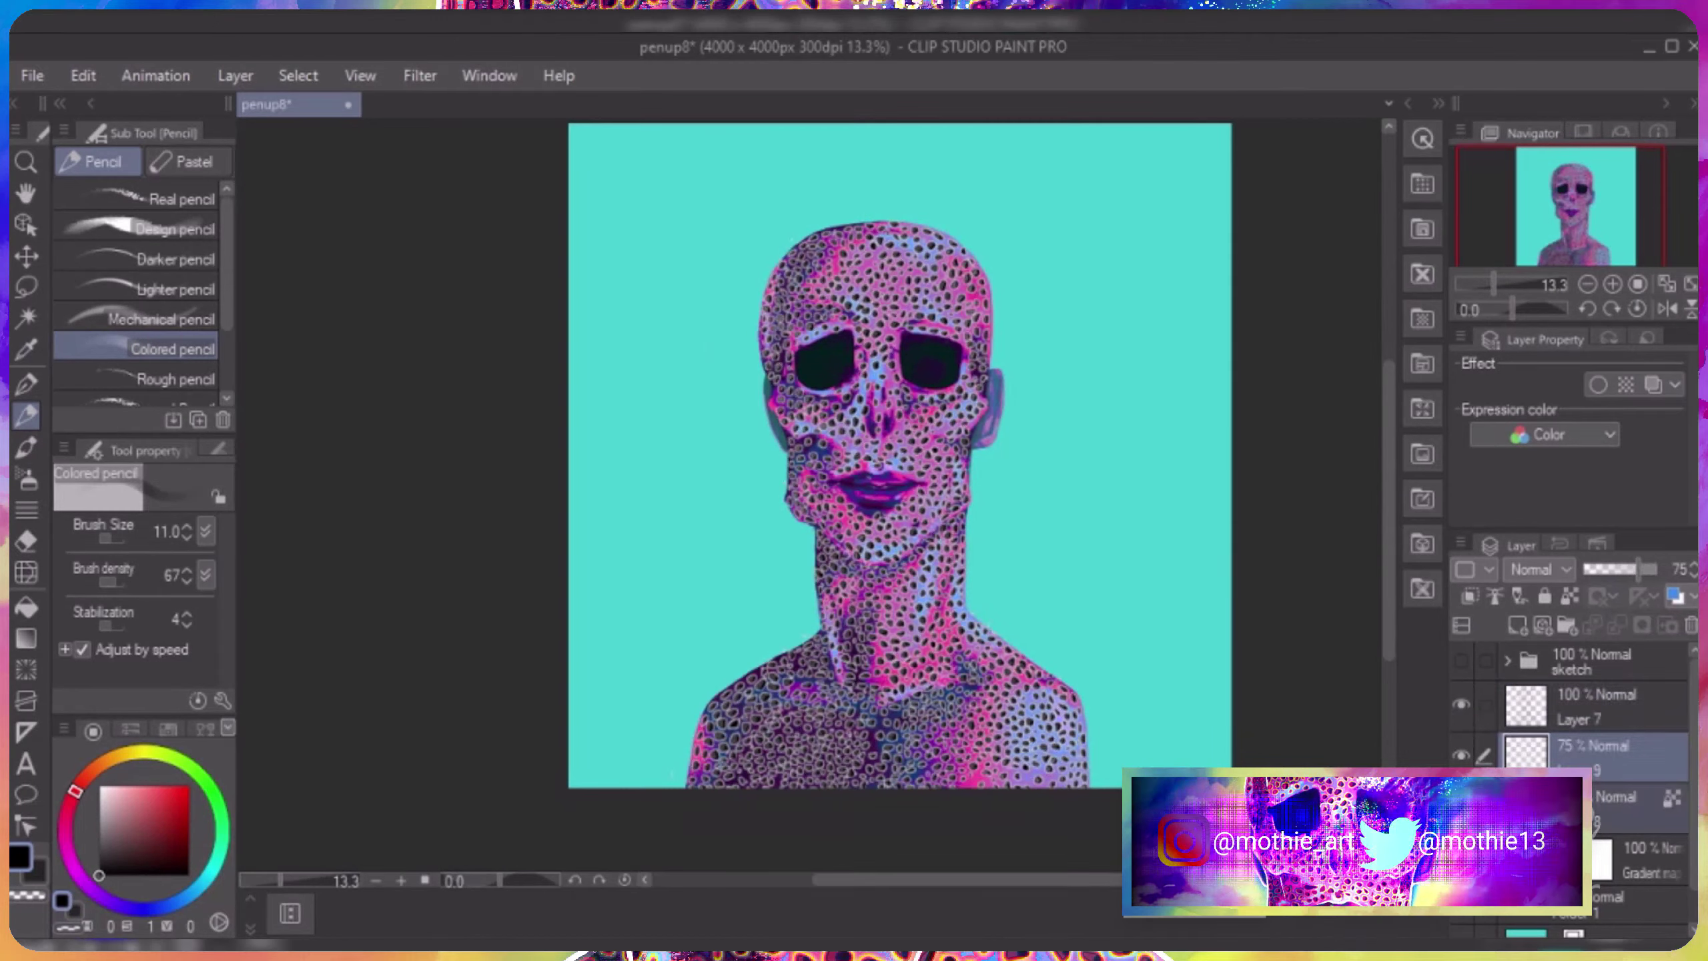
pyautogui.hotkey('ctrl', 'z')
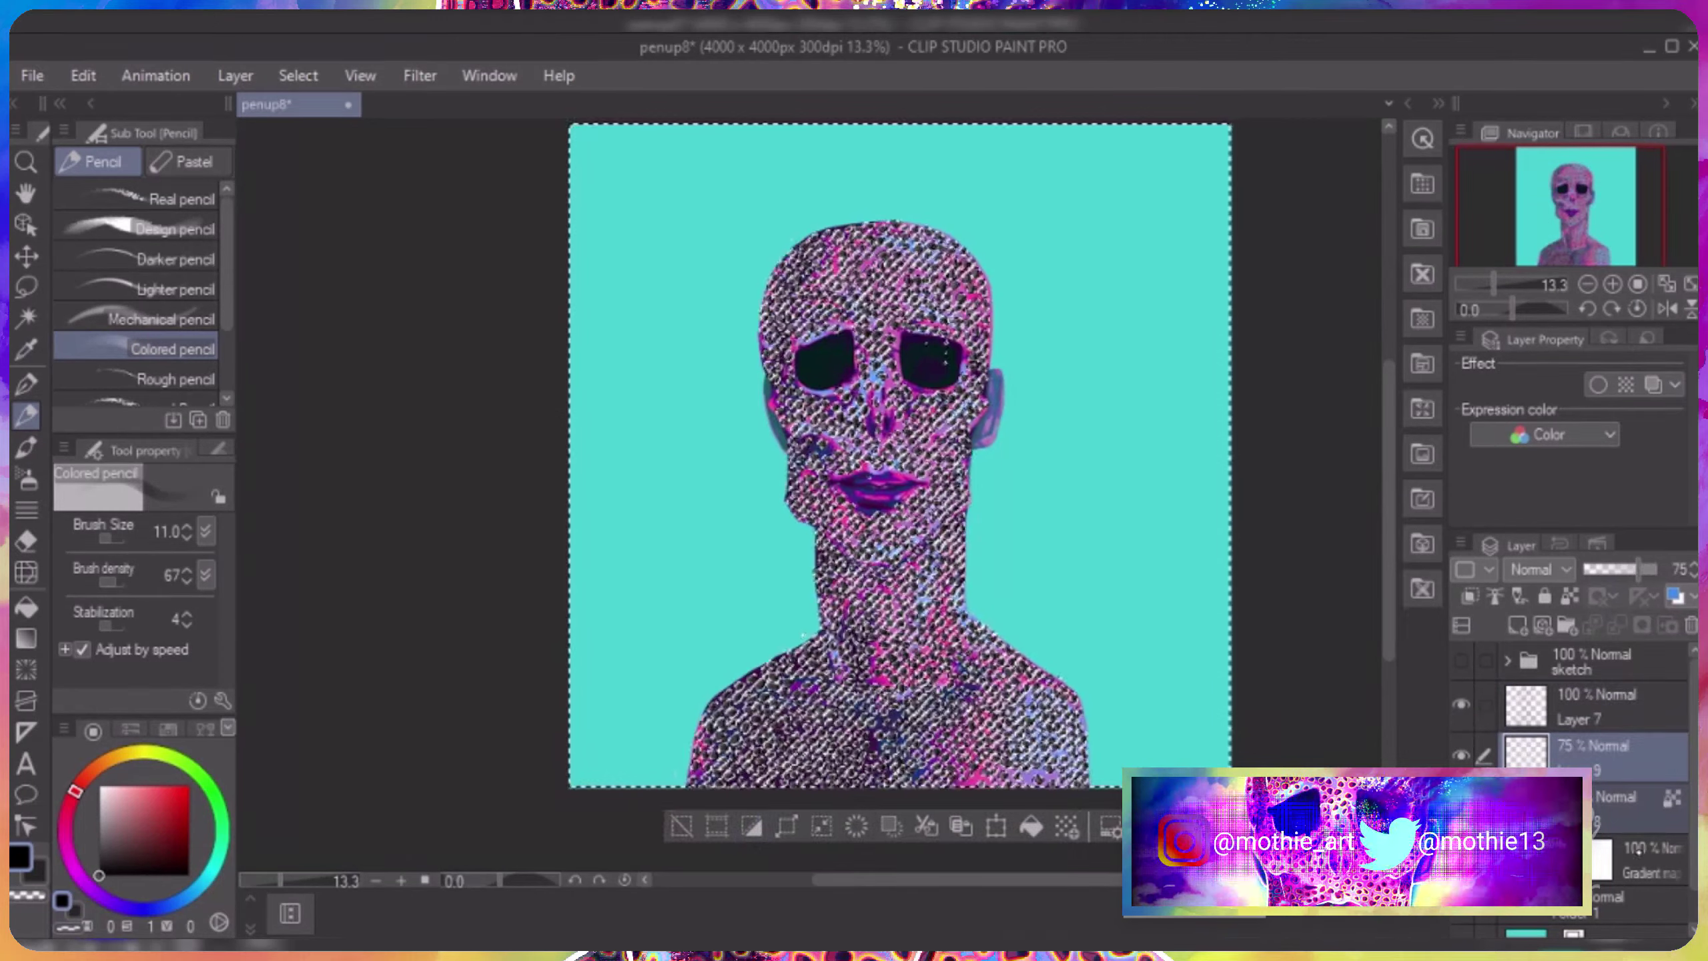
pyautogui.hotkey('ctrl', 'y')
# Outline the selection in red on Layer 10, drawn on the border with a 12 px line width.
pyautogui.click(83, 75)
pyautogui.click(229, 515)
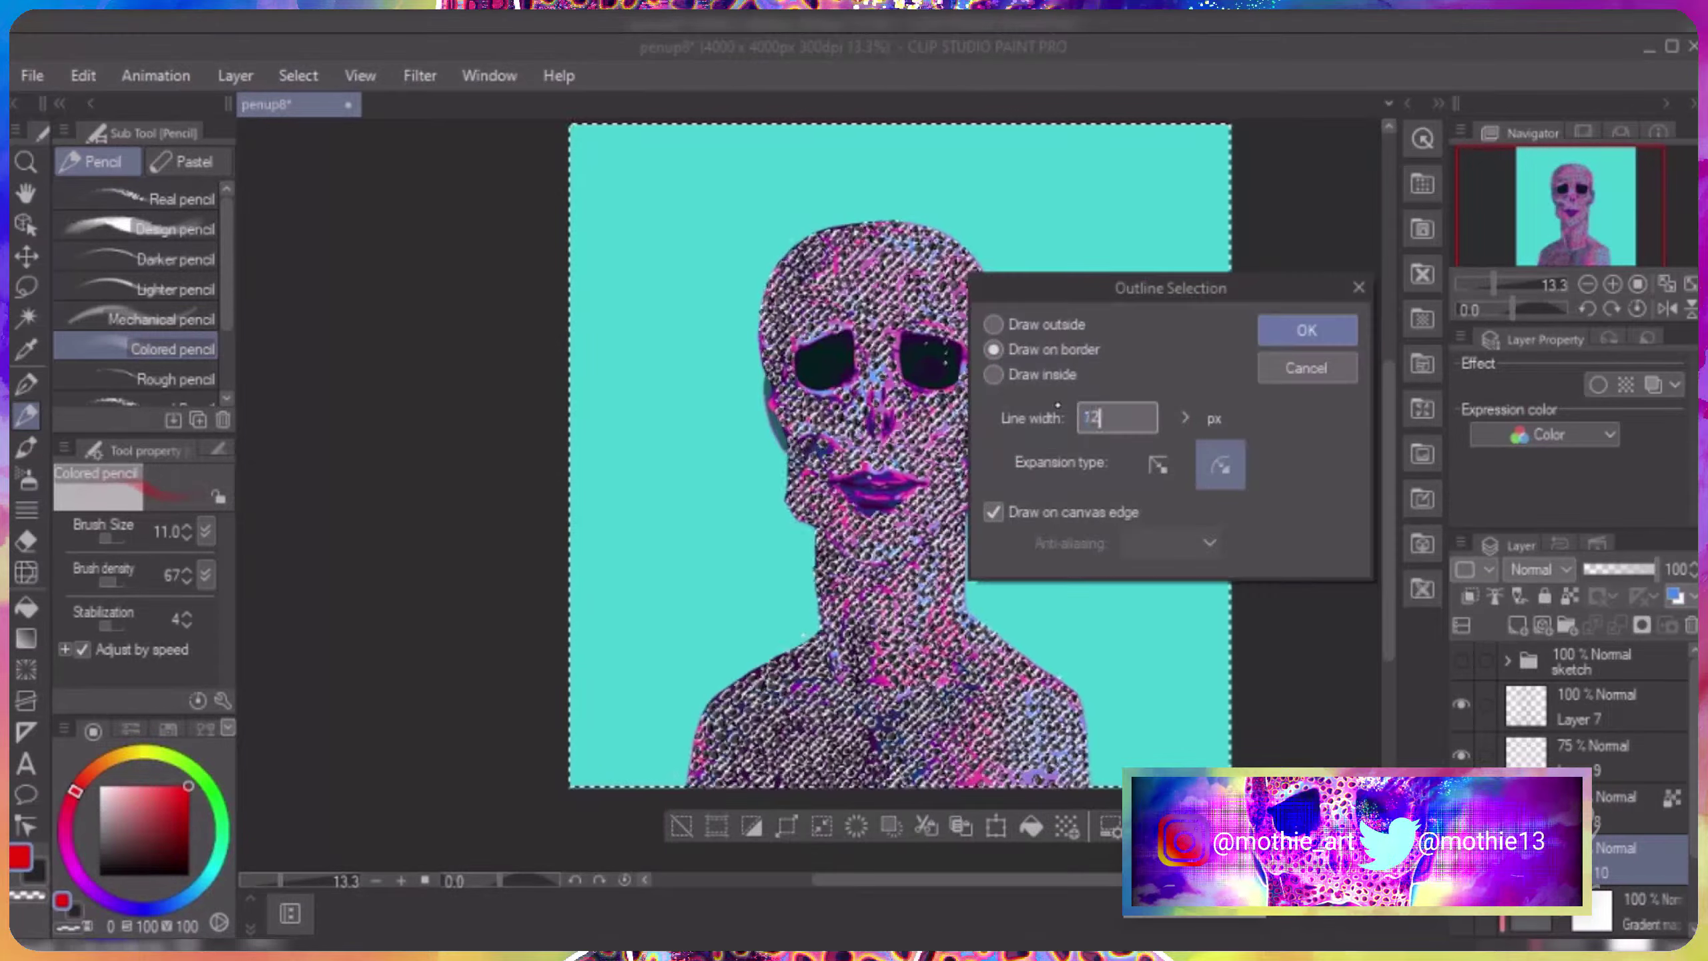
pyautogui.click(1322, 328)
pyautogui.click(83, 75)
pyautogui.click(229, 514)
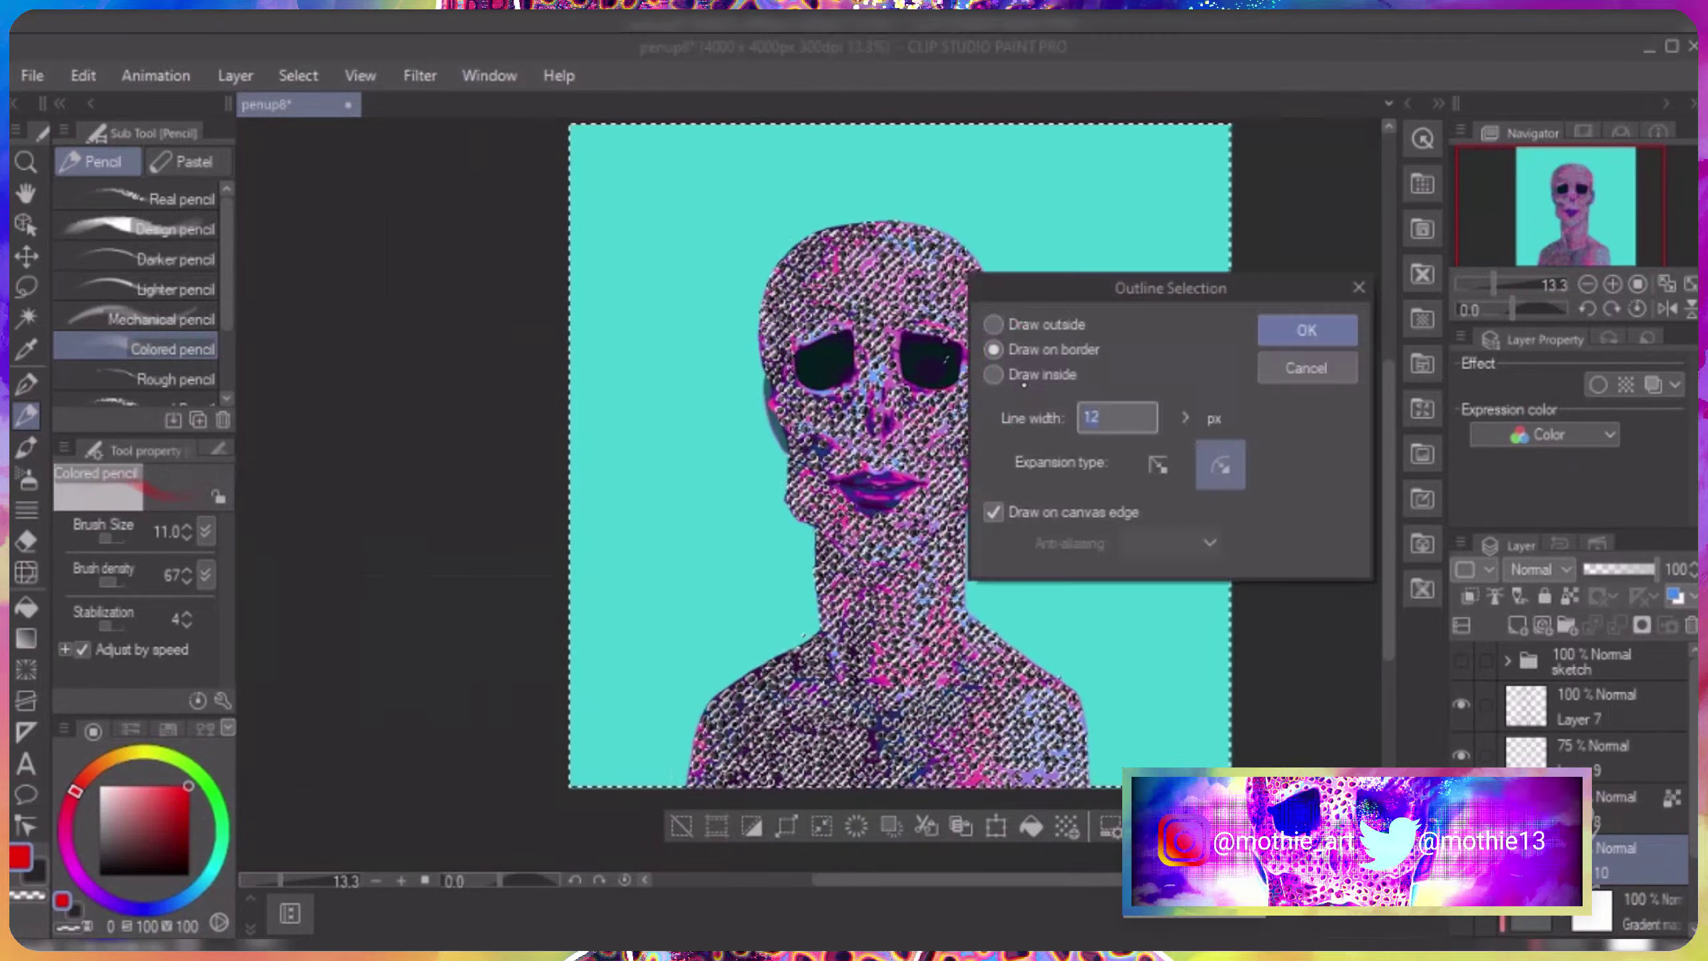
pyautogui.click(1304, 329)
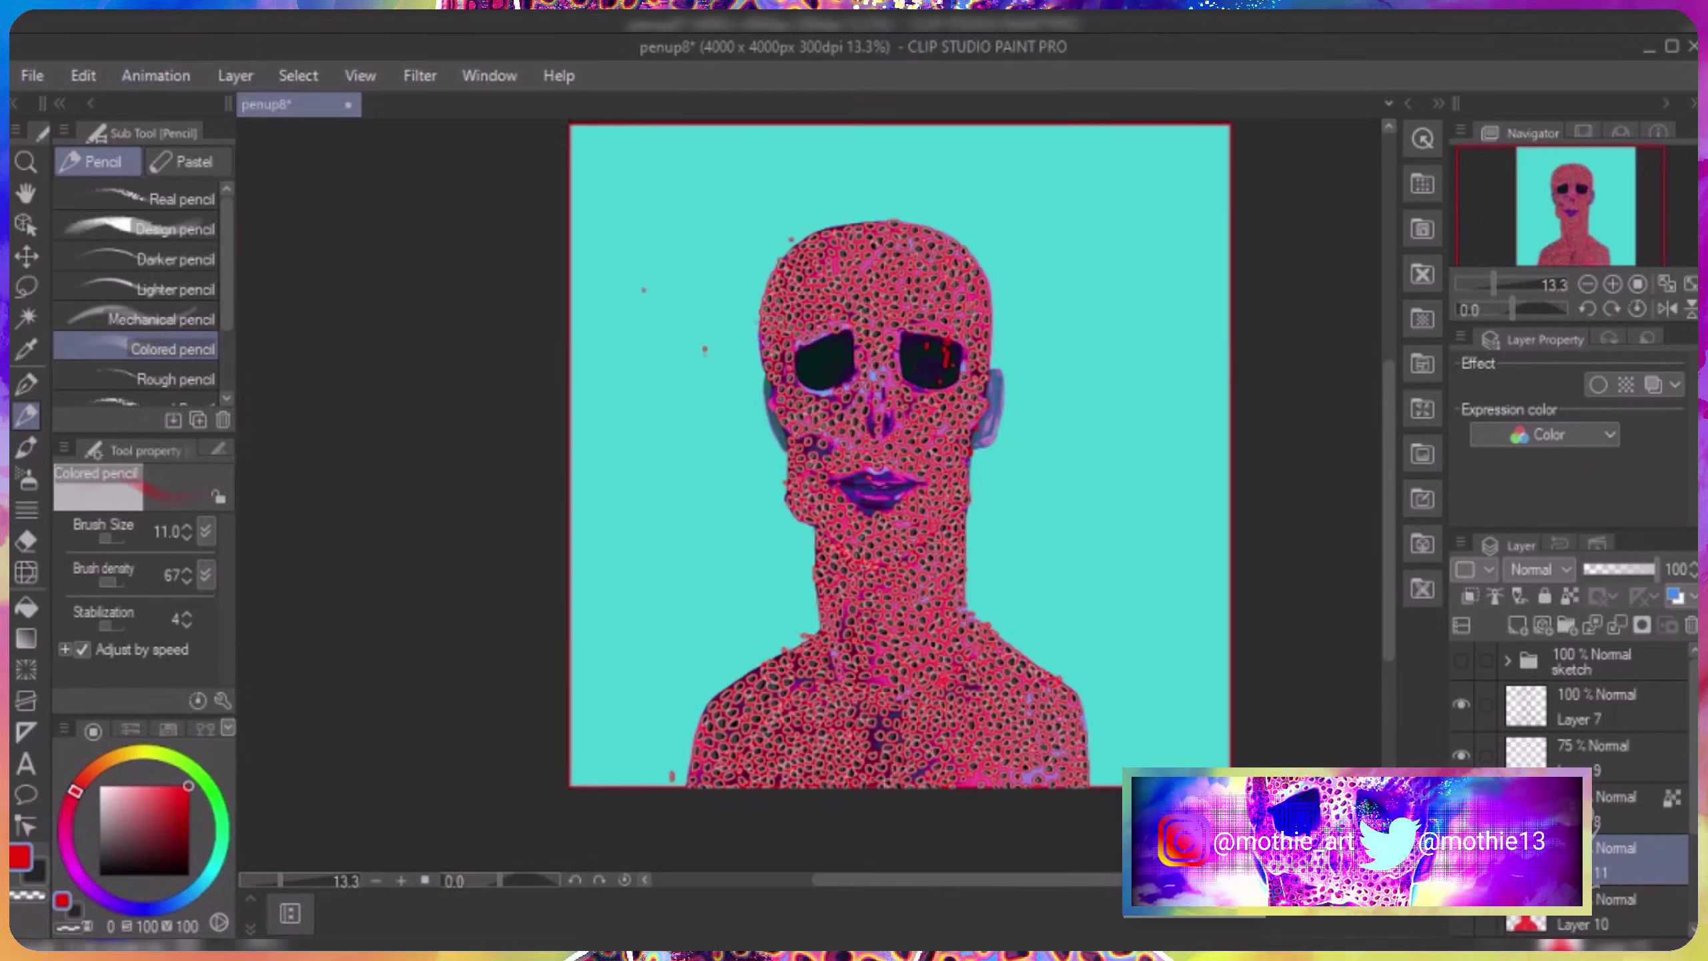
# Brush light grey OIL PASTEL ROUGH texture over the bust within the outline selection on Layer 11, and deselect.
pyautogui.click(1640, 861)
pyautogui.click(189, 162)
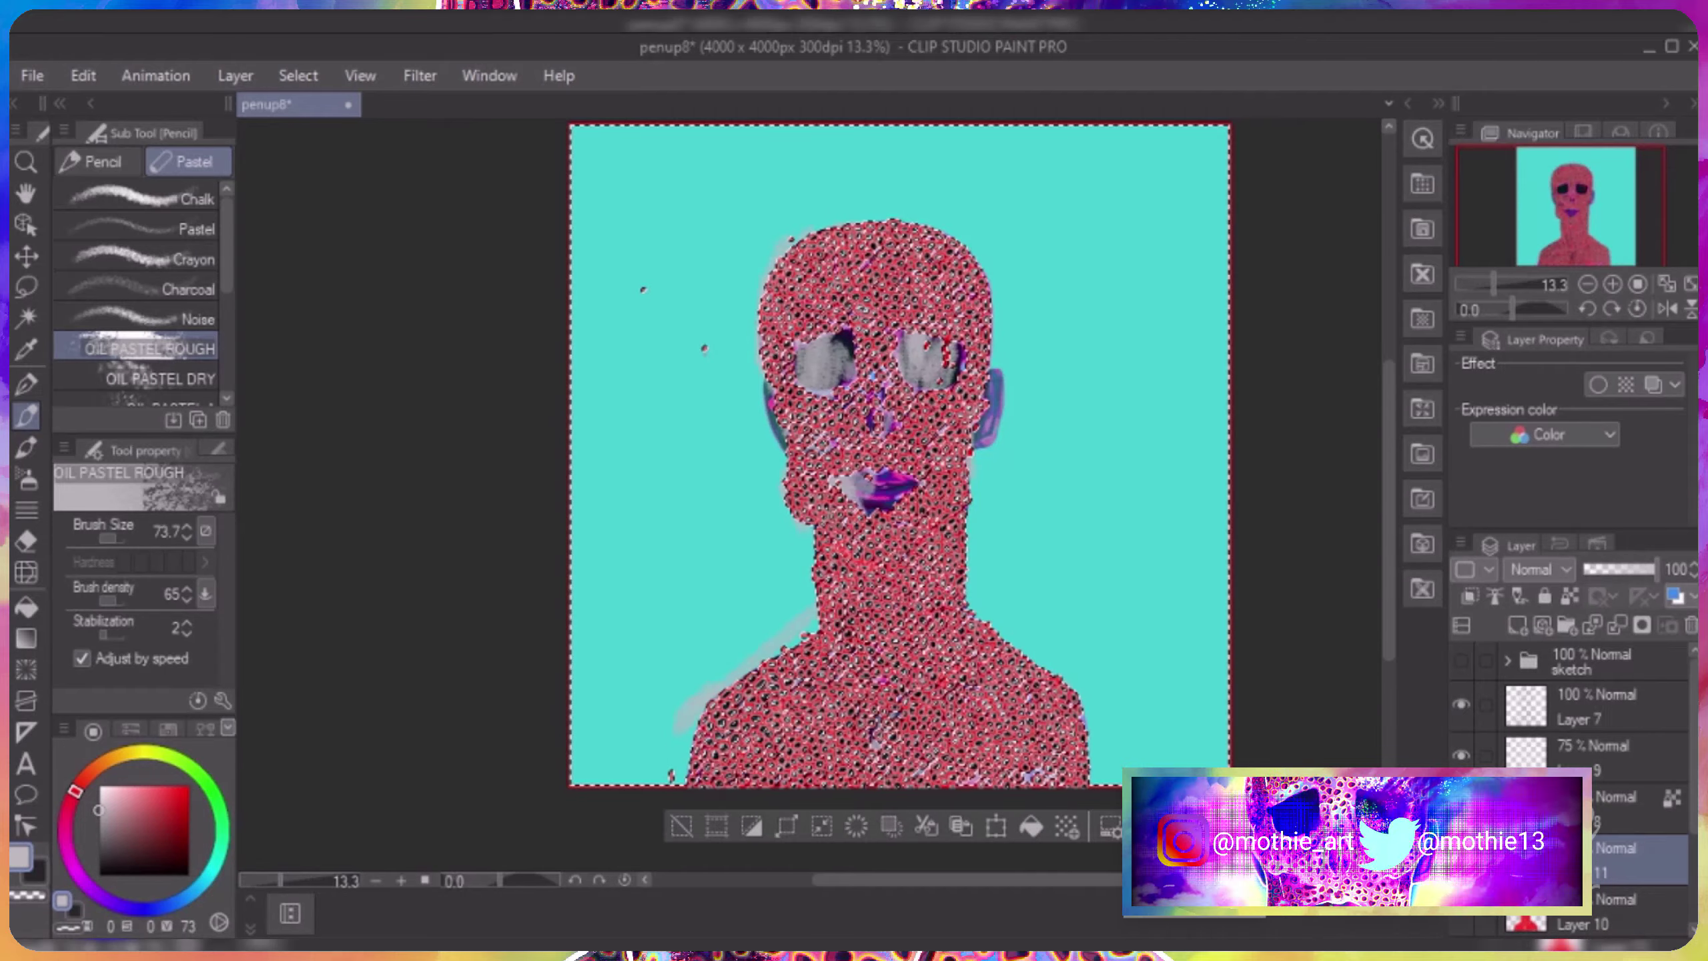
pyautogui.hotkey('ctrl', 'd')
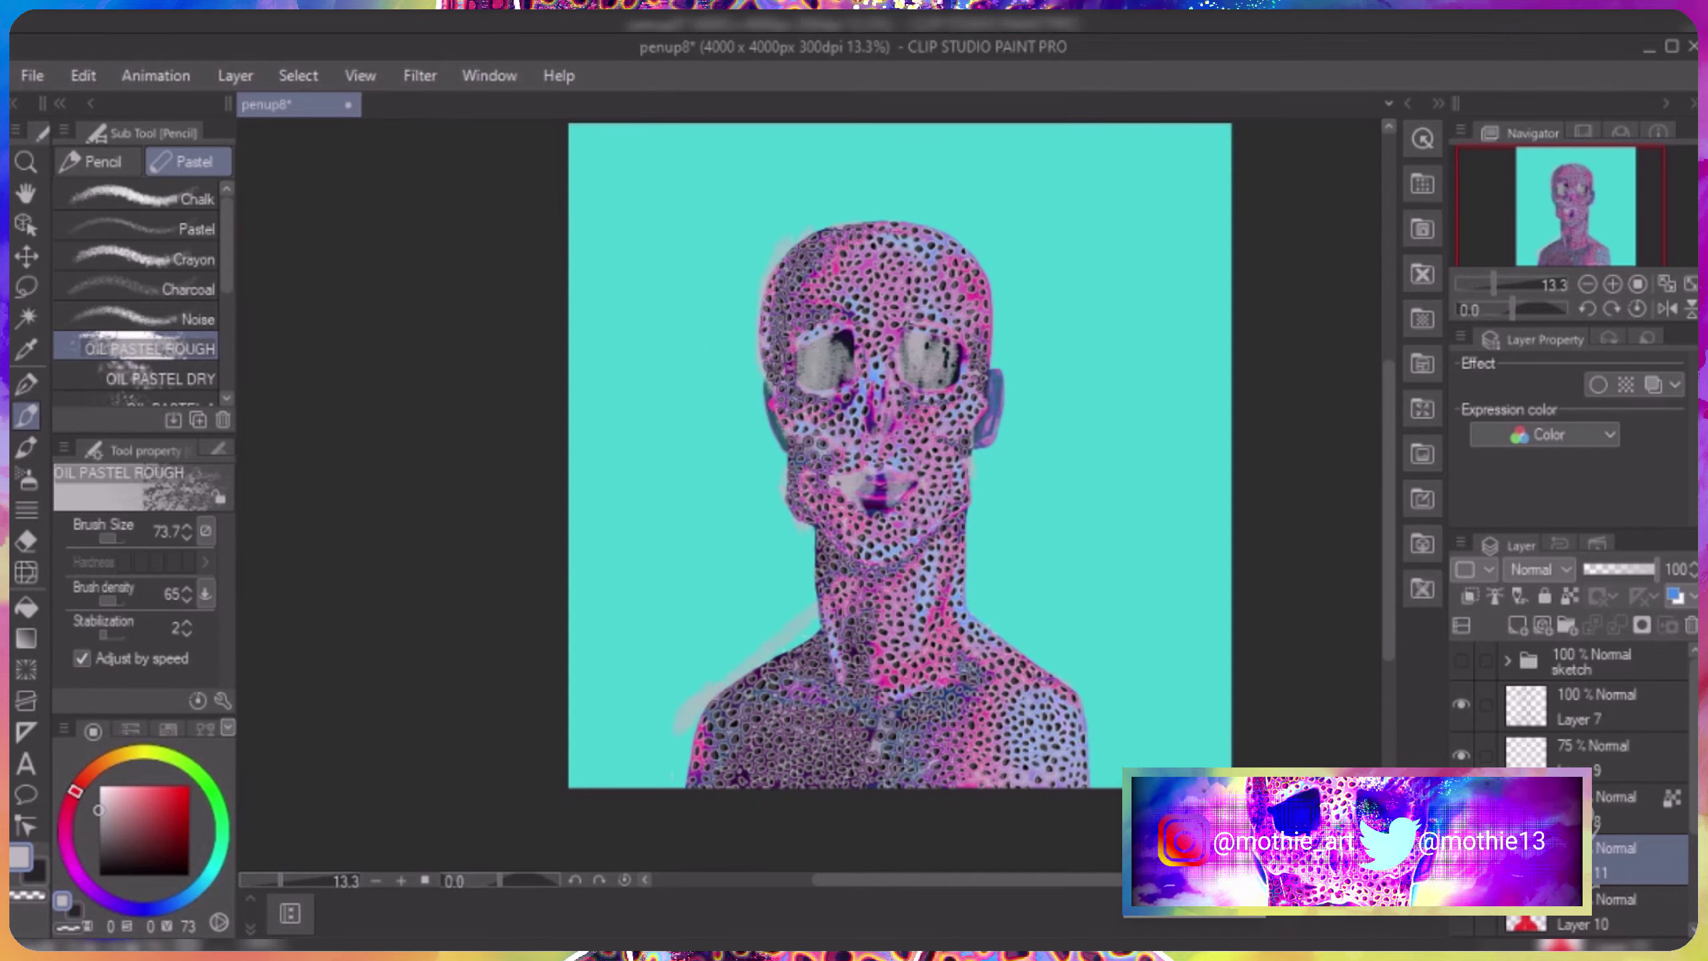
pyautogui.hotkey('ctrl', 'z')
pyautogui.hotkey('ctrl', 'y')
# Erase the light pastel from the lips and both eye sockets on Layer 11 with the Hard and Kneaded erasers.
pyautogui.moveTo(1492, 284); pyautogui.dragTo(1504, 283)
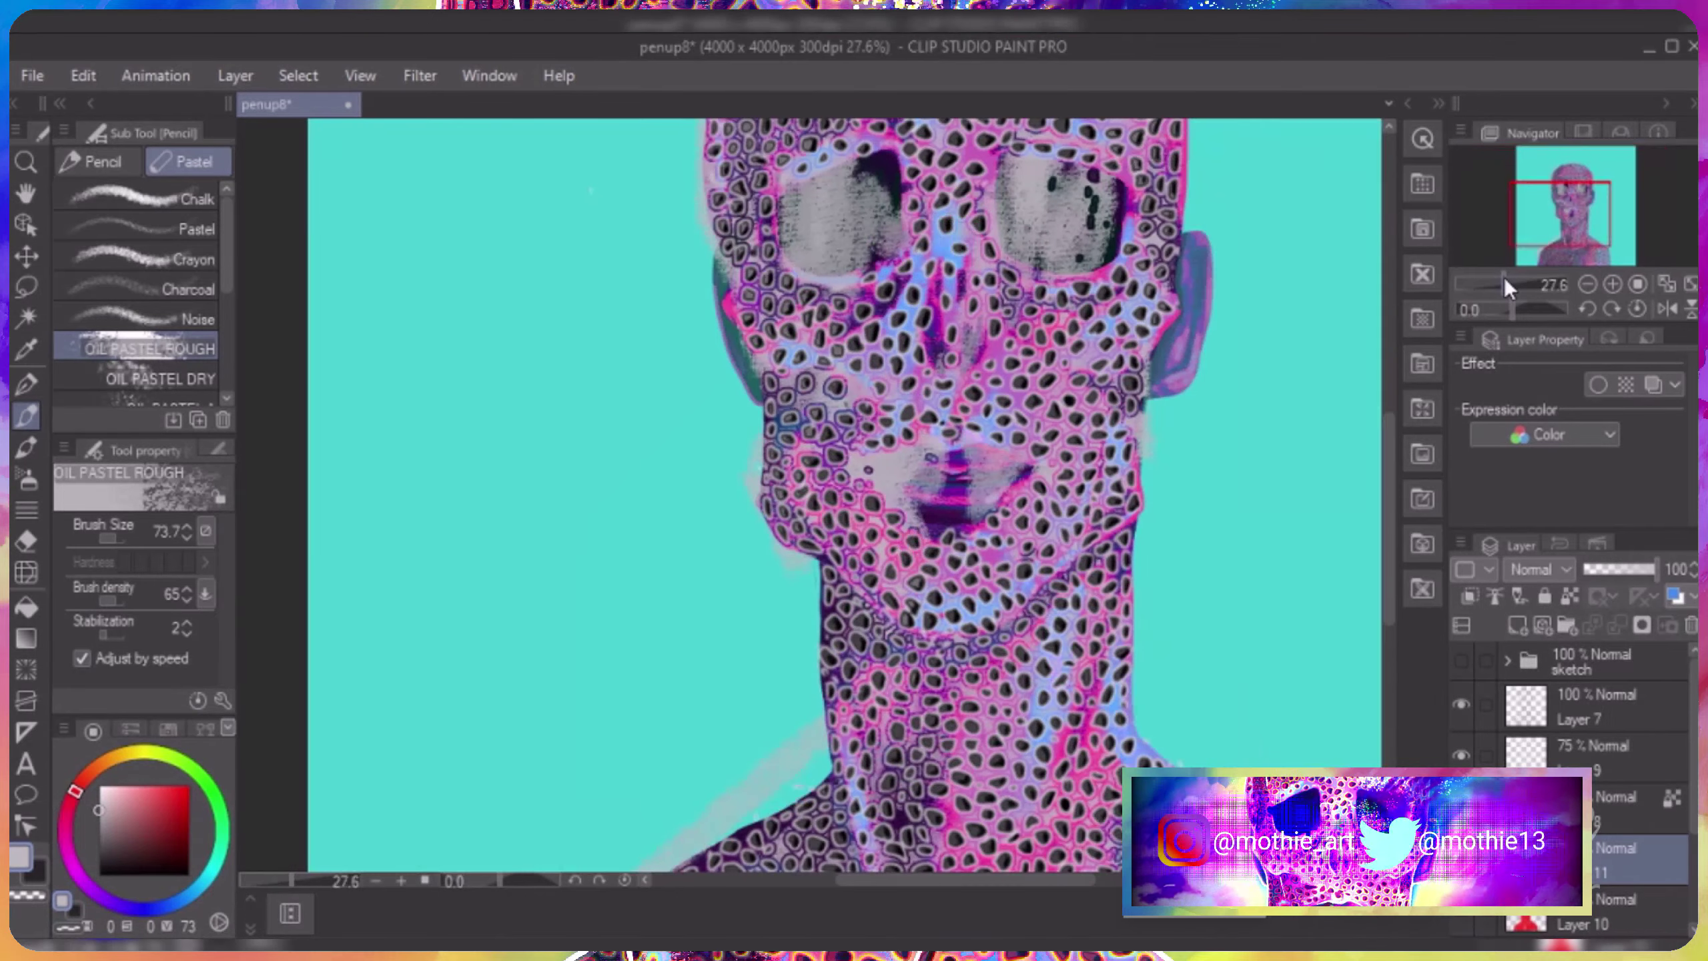
pyautogui.press('e')
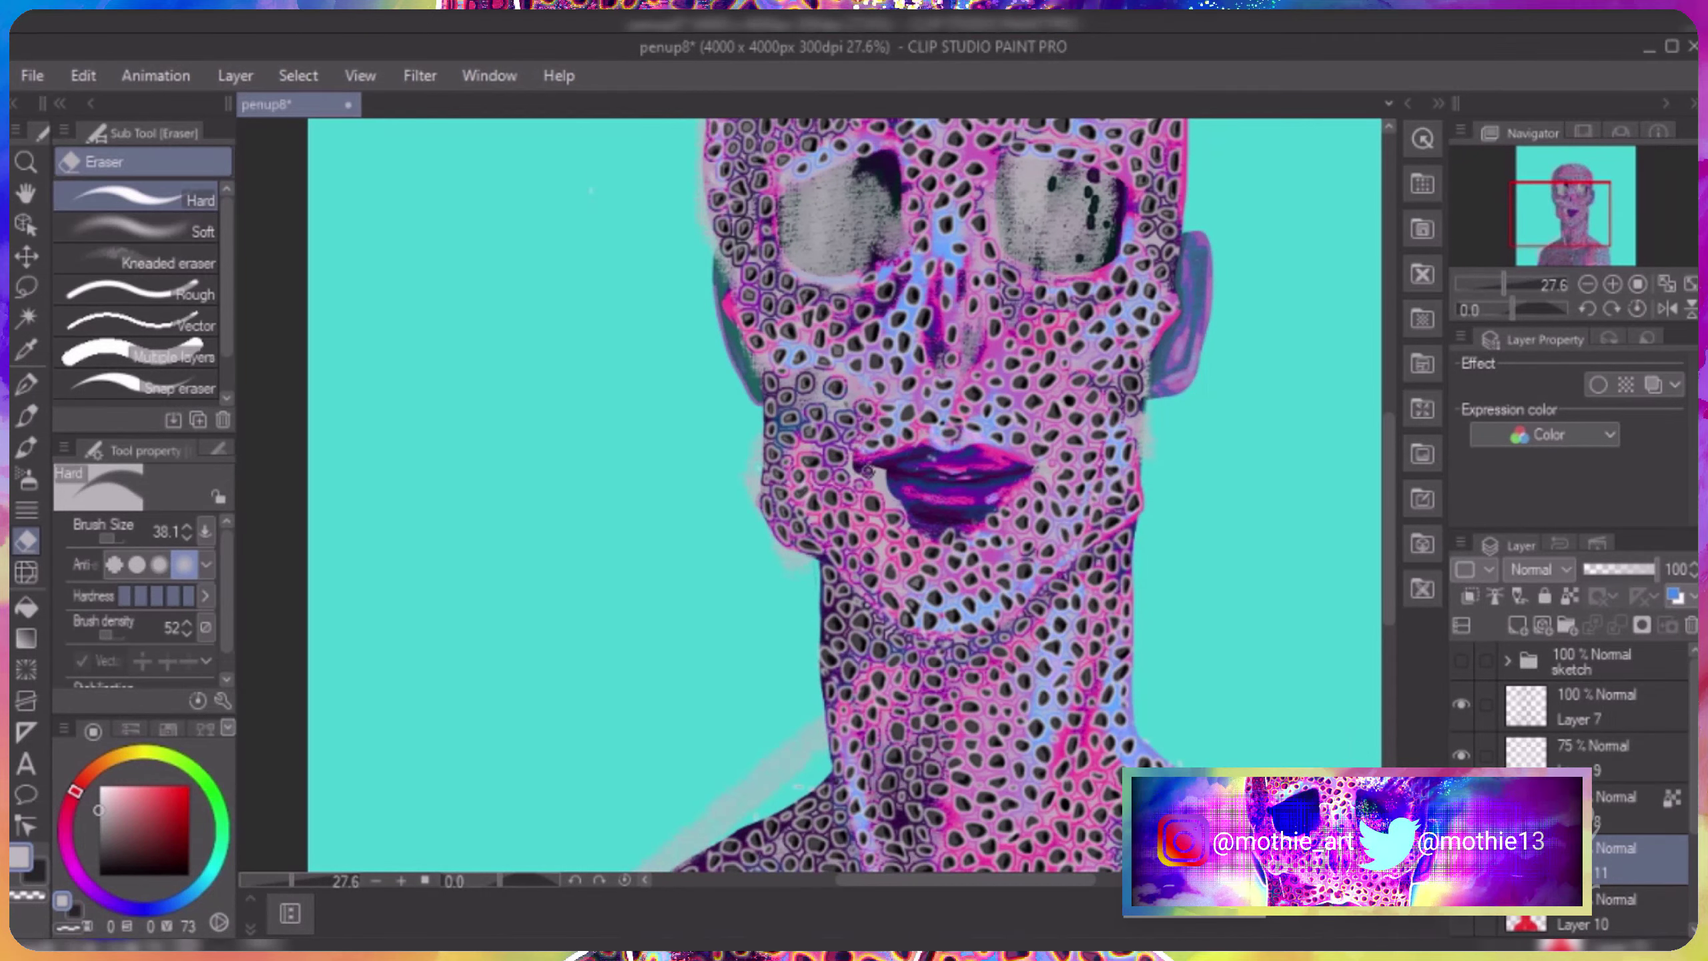
pyautogui.moveTo(914, 518); pyautogui.dragTo(915, 720)
pyautogui.click(134, 262)
pyautogui.moveTo(794, 377); pyautogui.dragTo(887, 445)
pyautogui.moveTo(1009, 377); pyautogui.dragTo(1110, 444)
pyautogui.click(135, 199)
pyautogui.moveTo(840, 377)
pyautogui.mouseDown()
pyautogui.moveTo(888, 437)
pyautogui.moveTo(833, 363)
pyautogui.mouseUp()
pyautogui.moveTo(1062, 390); pyautogui.dragTo(1097, 444)
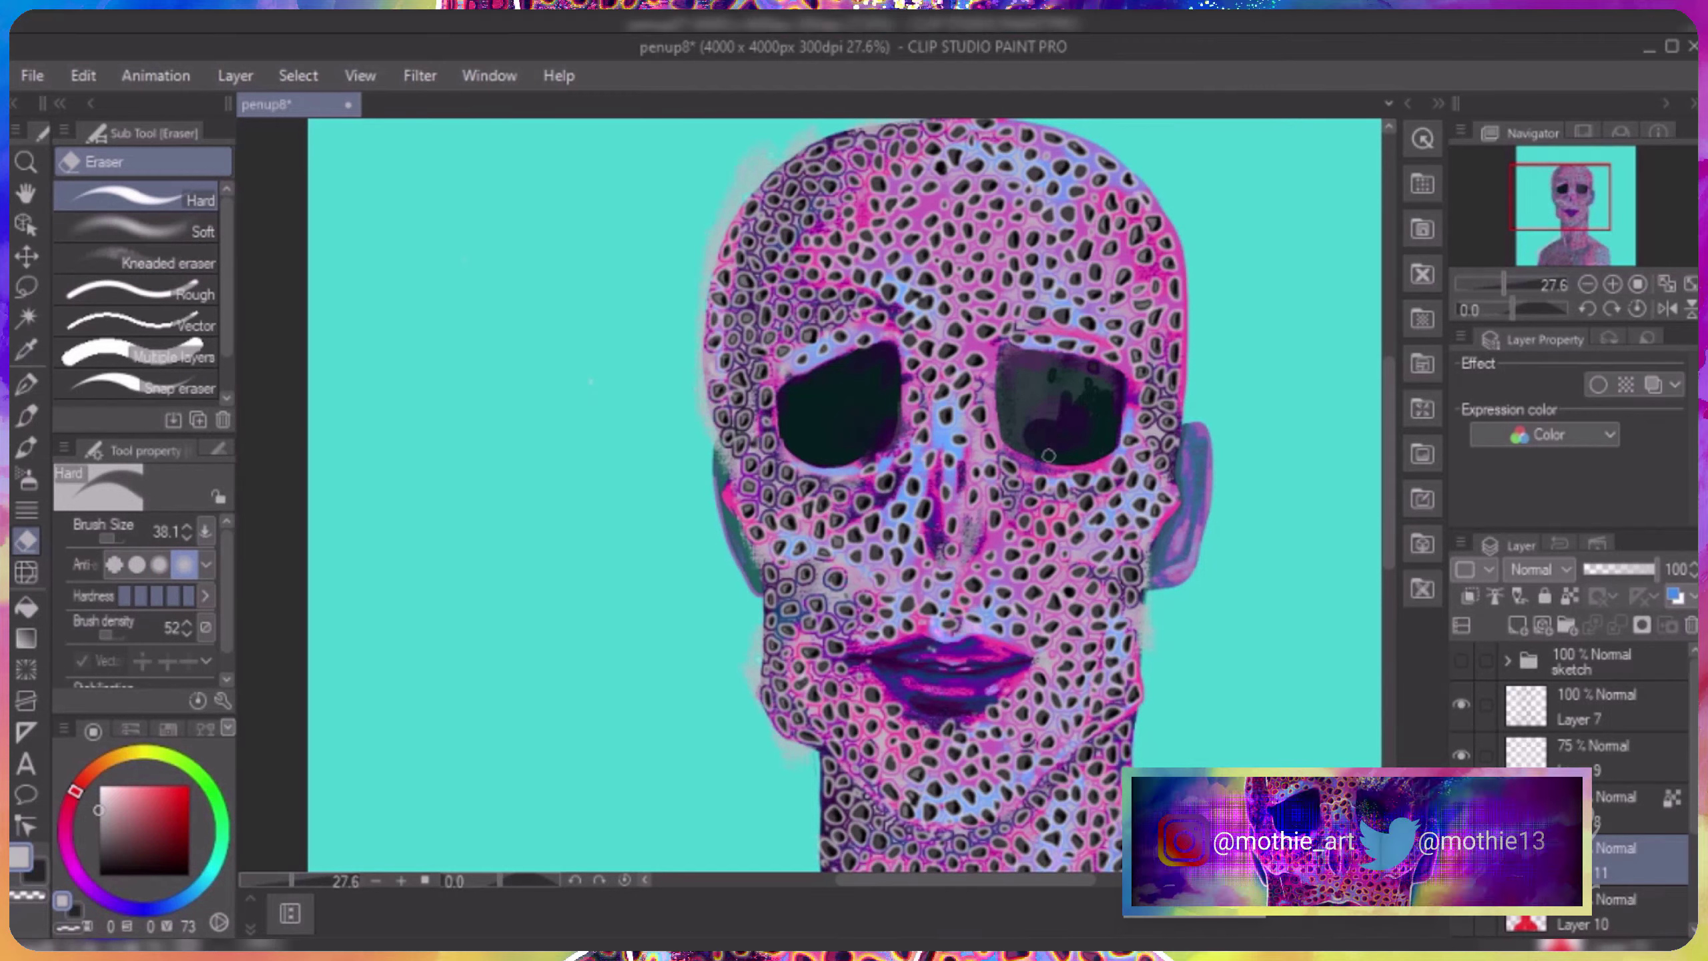
pyautogui.moveTo(1002, 363); pyautogui.dragTo(1083, 451)
pyautogui.moveTo(1022, 397); pyautogui.dragTo(1035, 417)
# Group the selected spot layers in a new folder and move Layer 11 between Layer 5 and Layer 4 at 59% opacity.
pyautogui.hotkey('ctrl', '0')
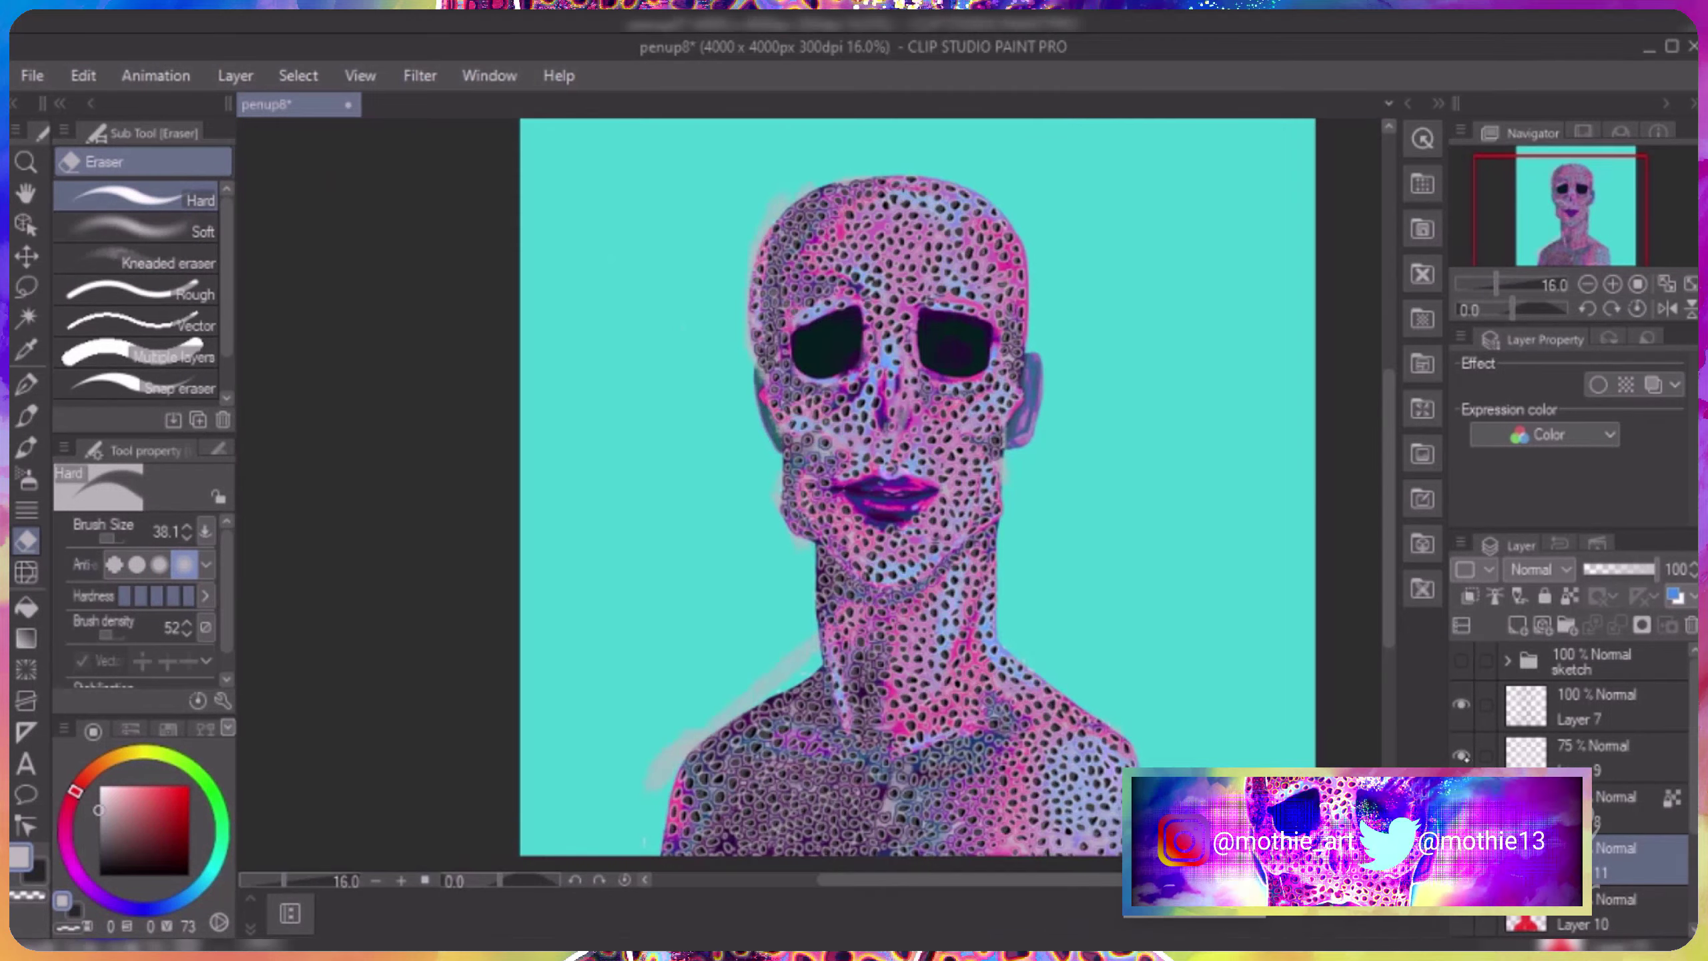
pyautogui.rightClick(1547, 710)
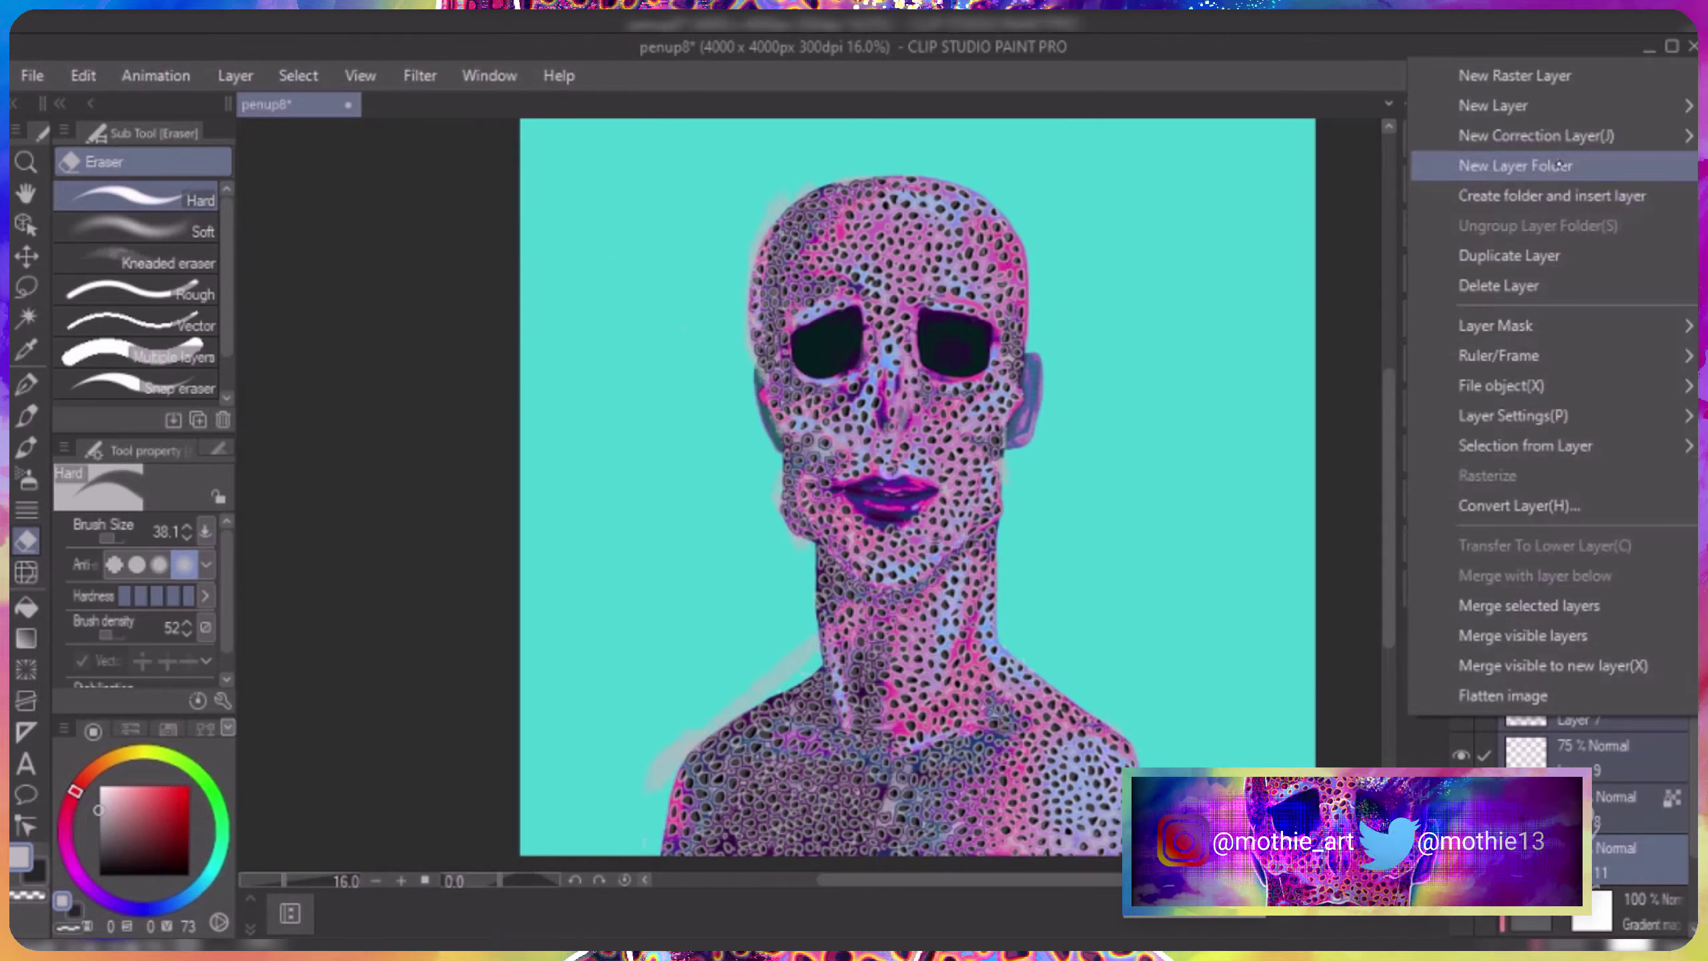
pyautogui.click(1552, 196)
pyautogui.moveTo(1651, 723); pyautogui.dragTo(1621, 875)
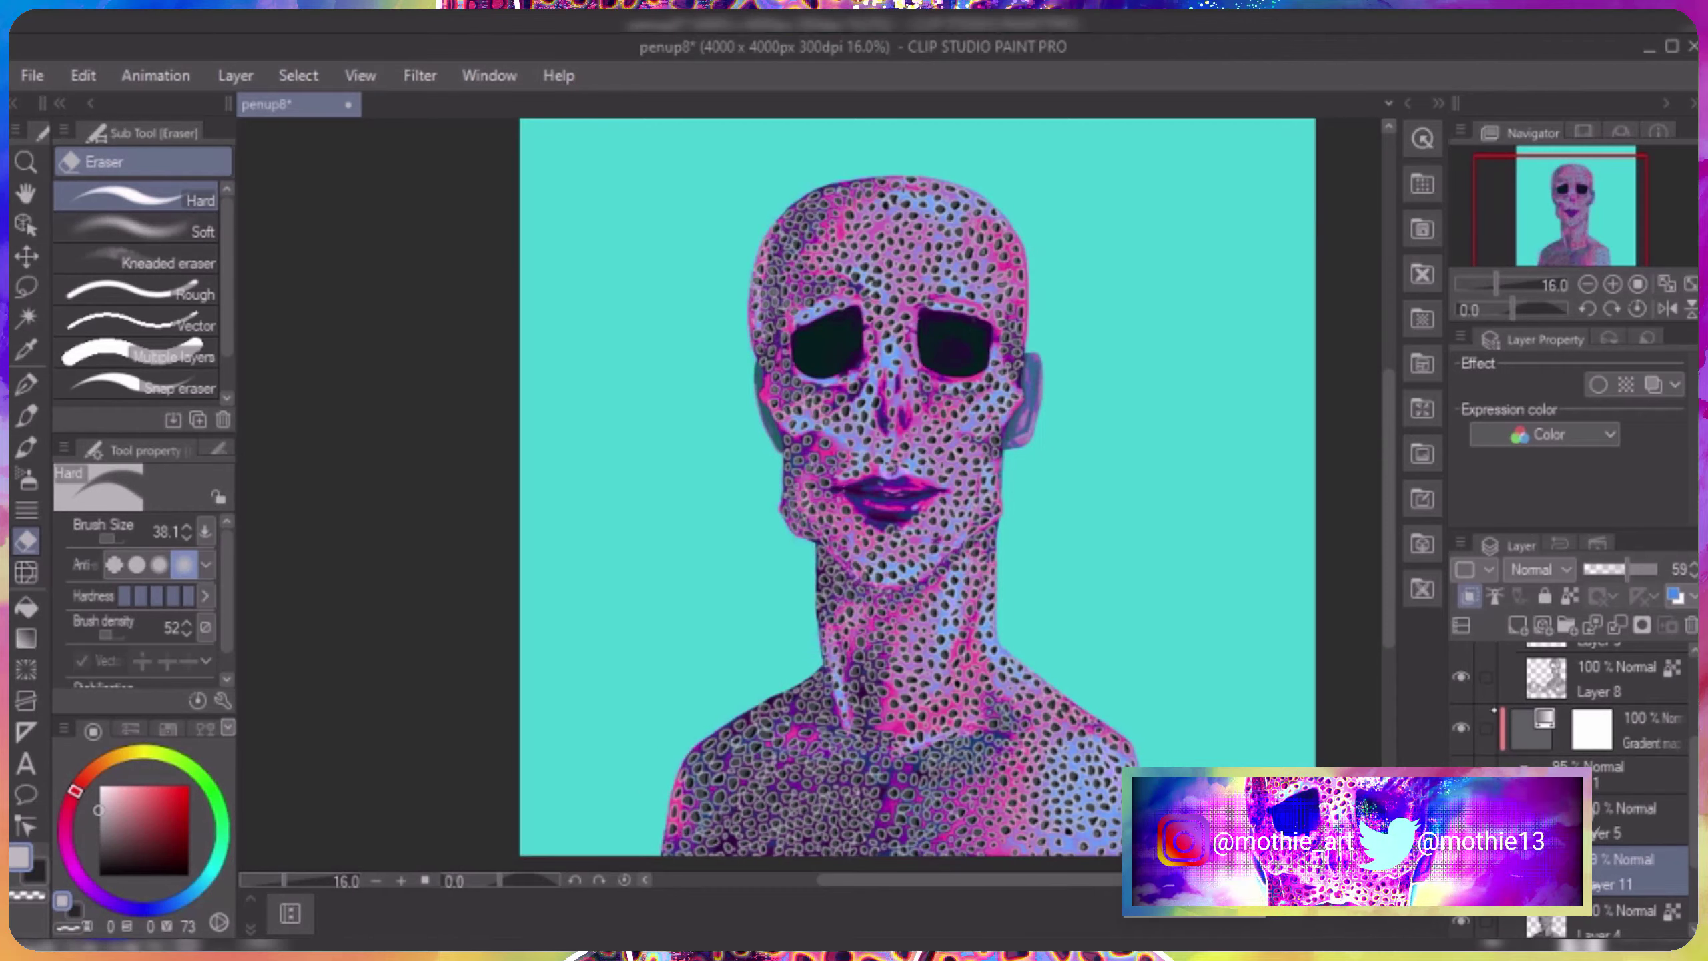
# Add a gradient map clipped to Folder 2, running from dark navy through hot pink and yellow to pale green and white.
pyautogui.rightClick(1580, 708)
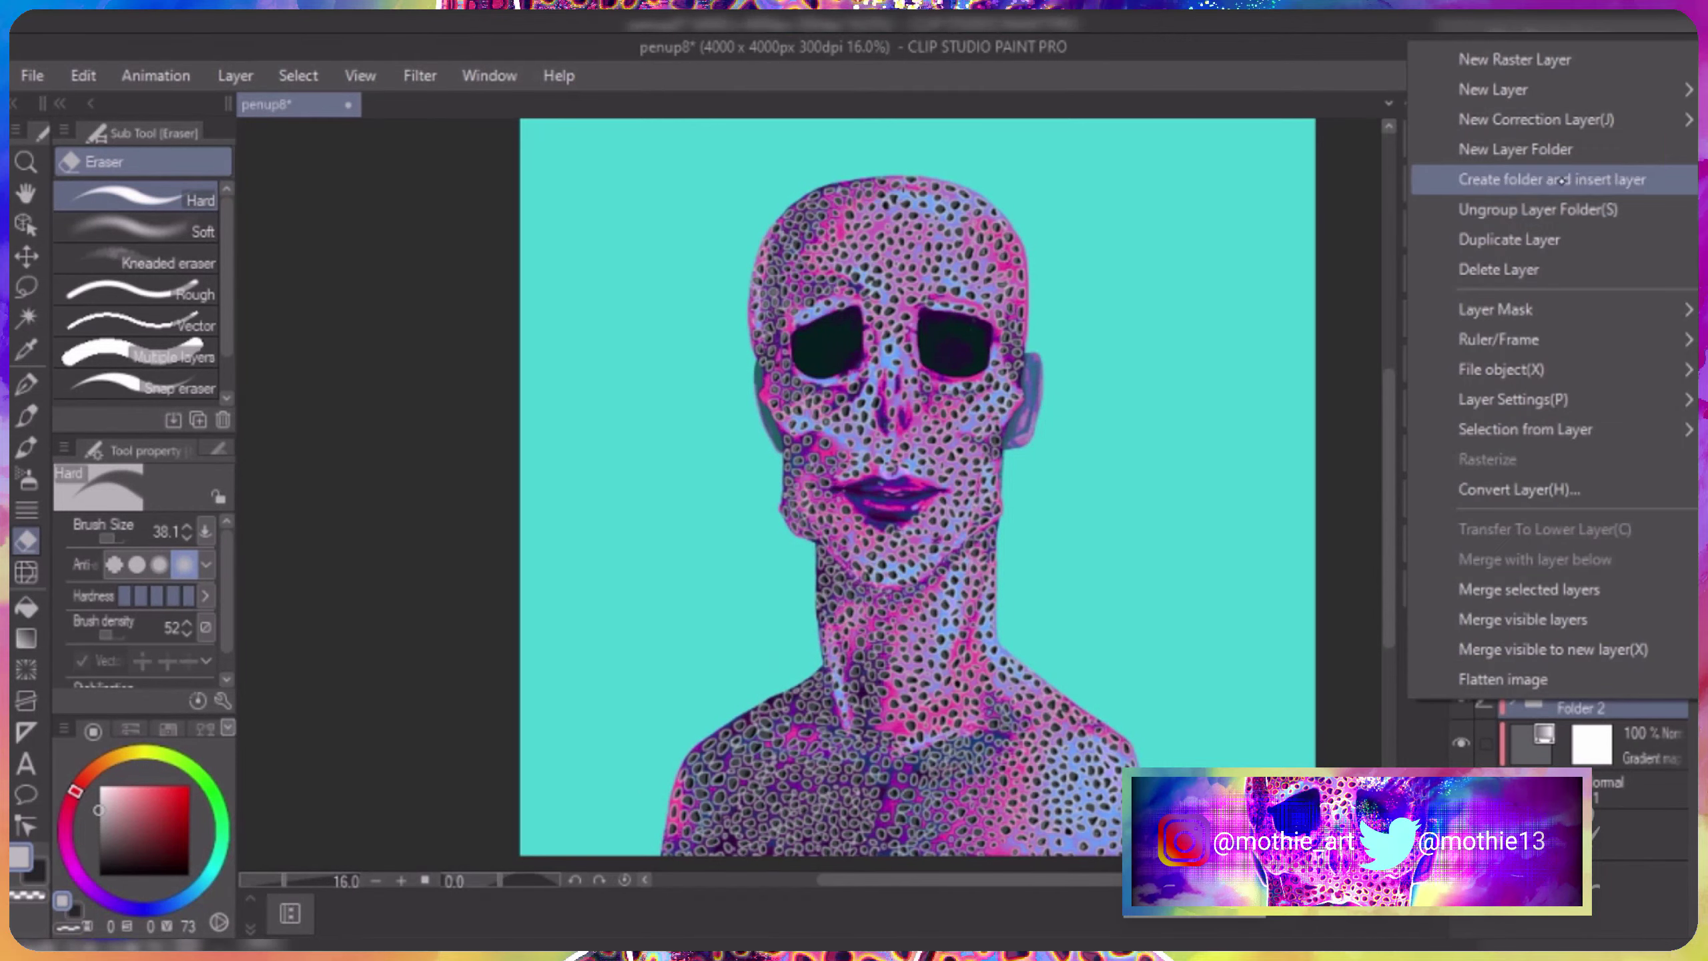
pyautogui.click(1311, 357)
pyautogui.click(1546, 557)
pyautogui.press('Return')
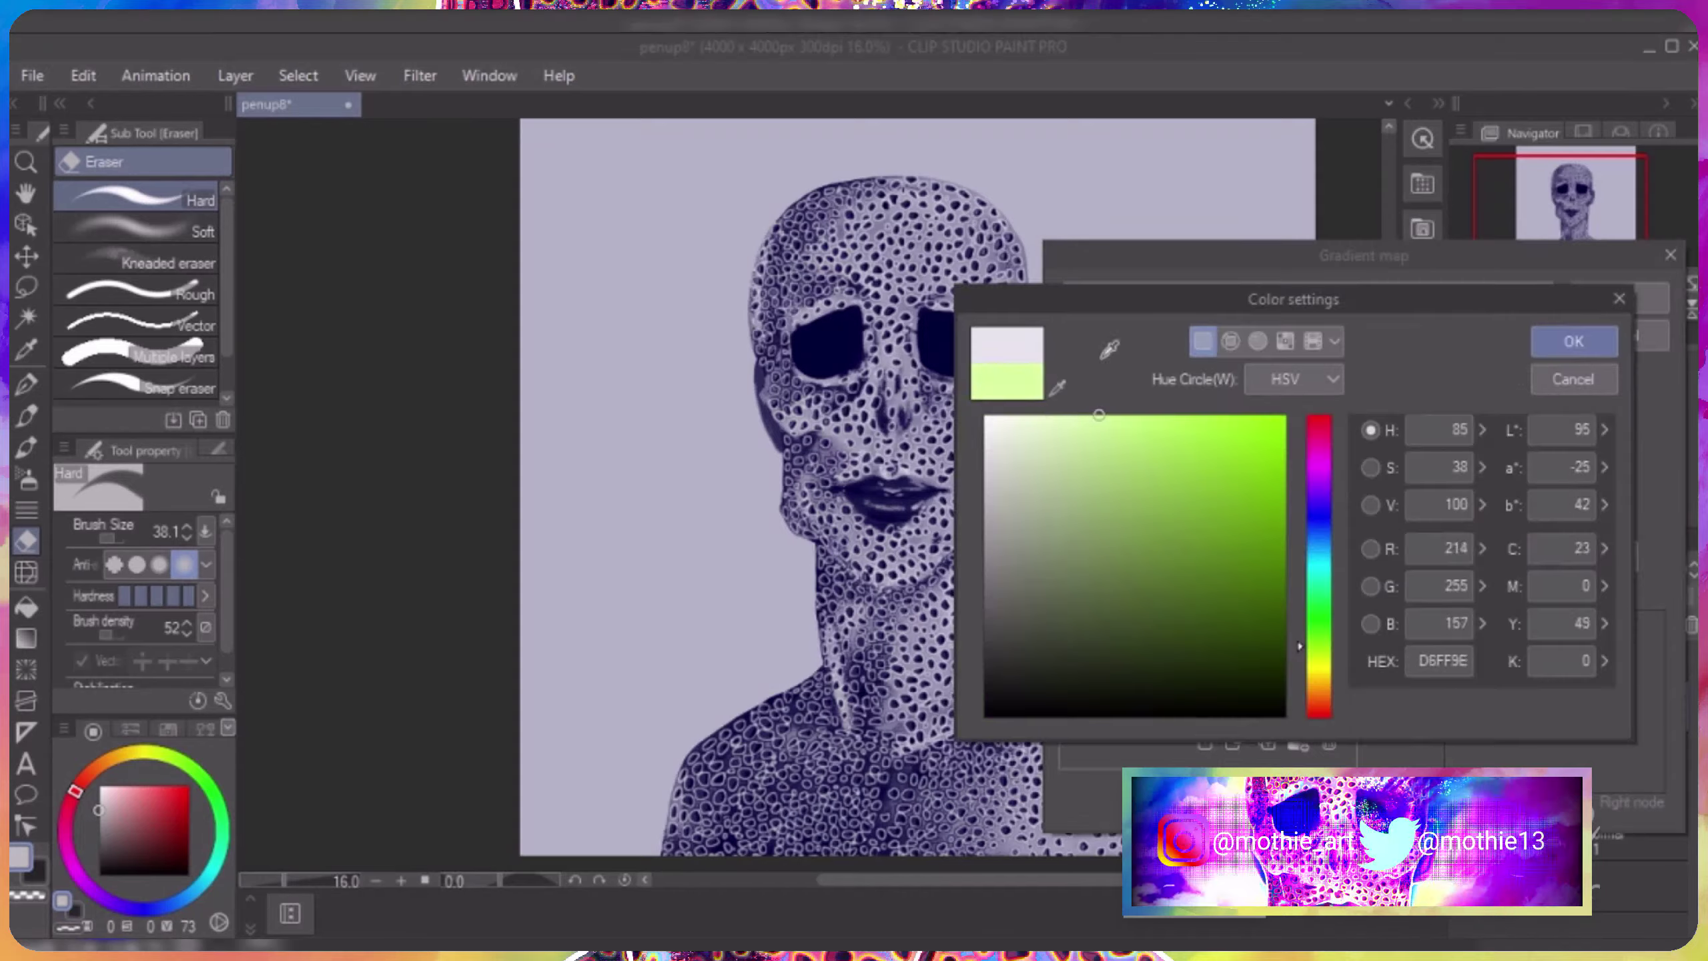
pyautogui.press('Return')
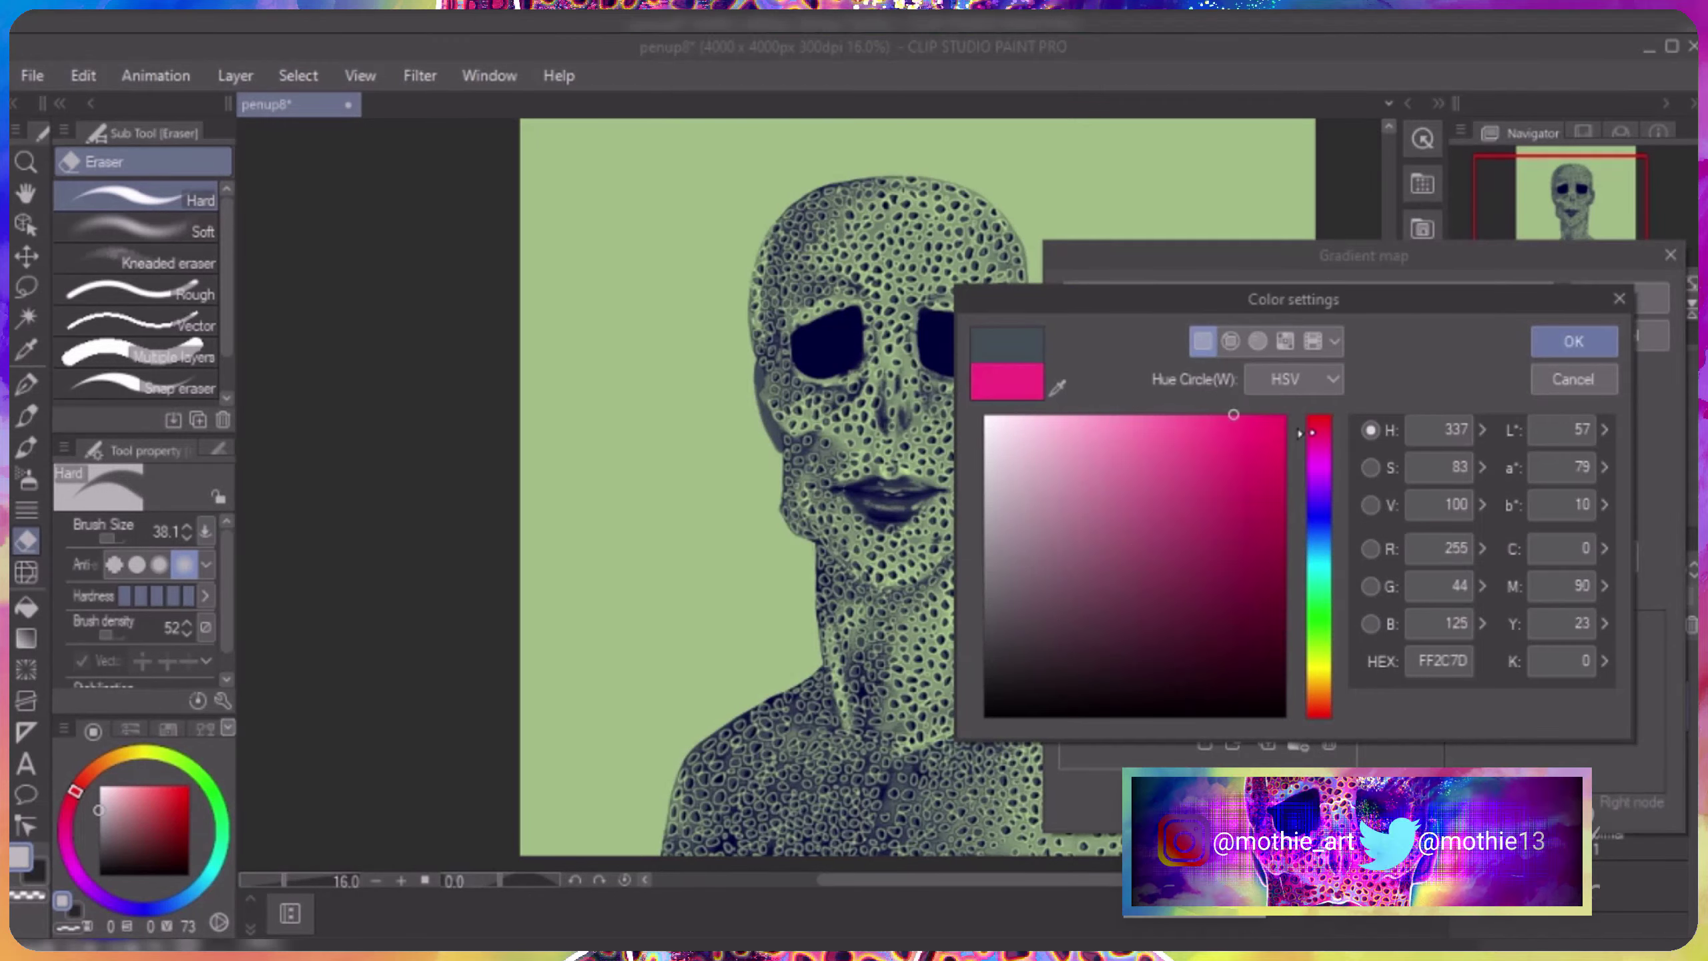
pyautogui.press('Return')
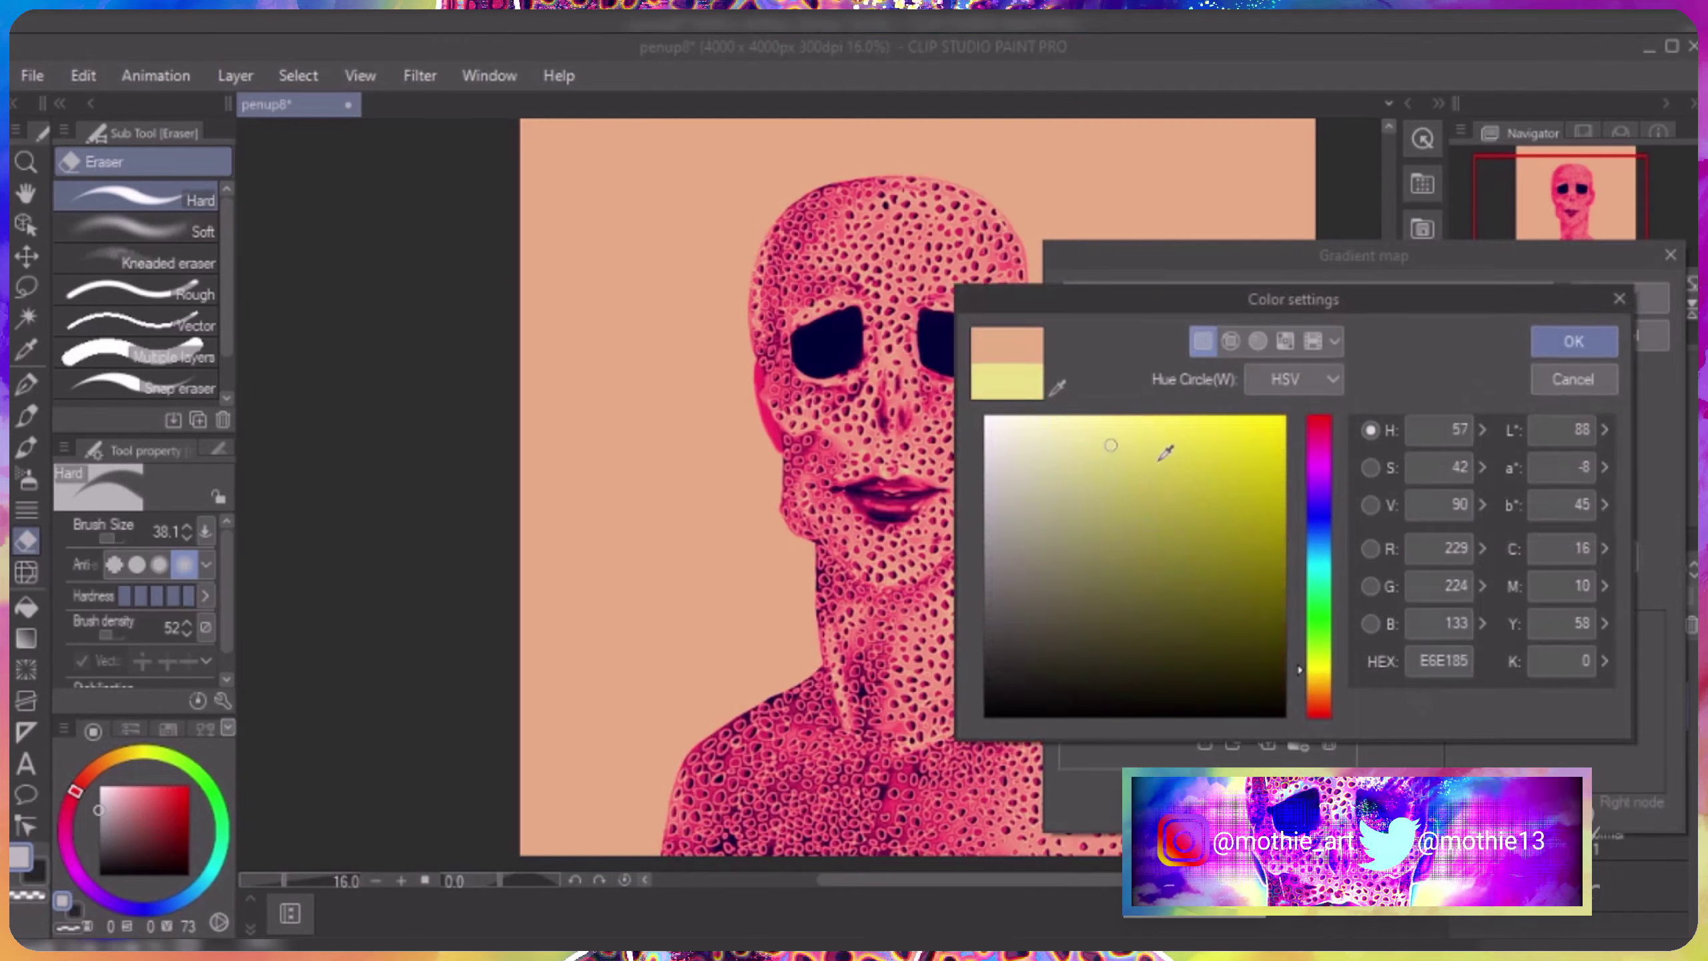
pyautogui.press('Return')
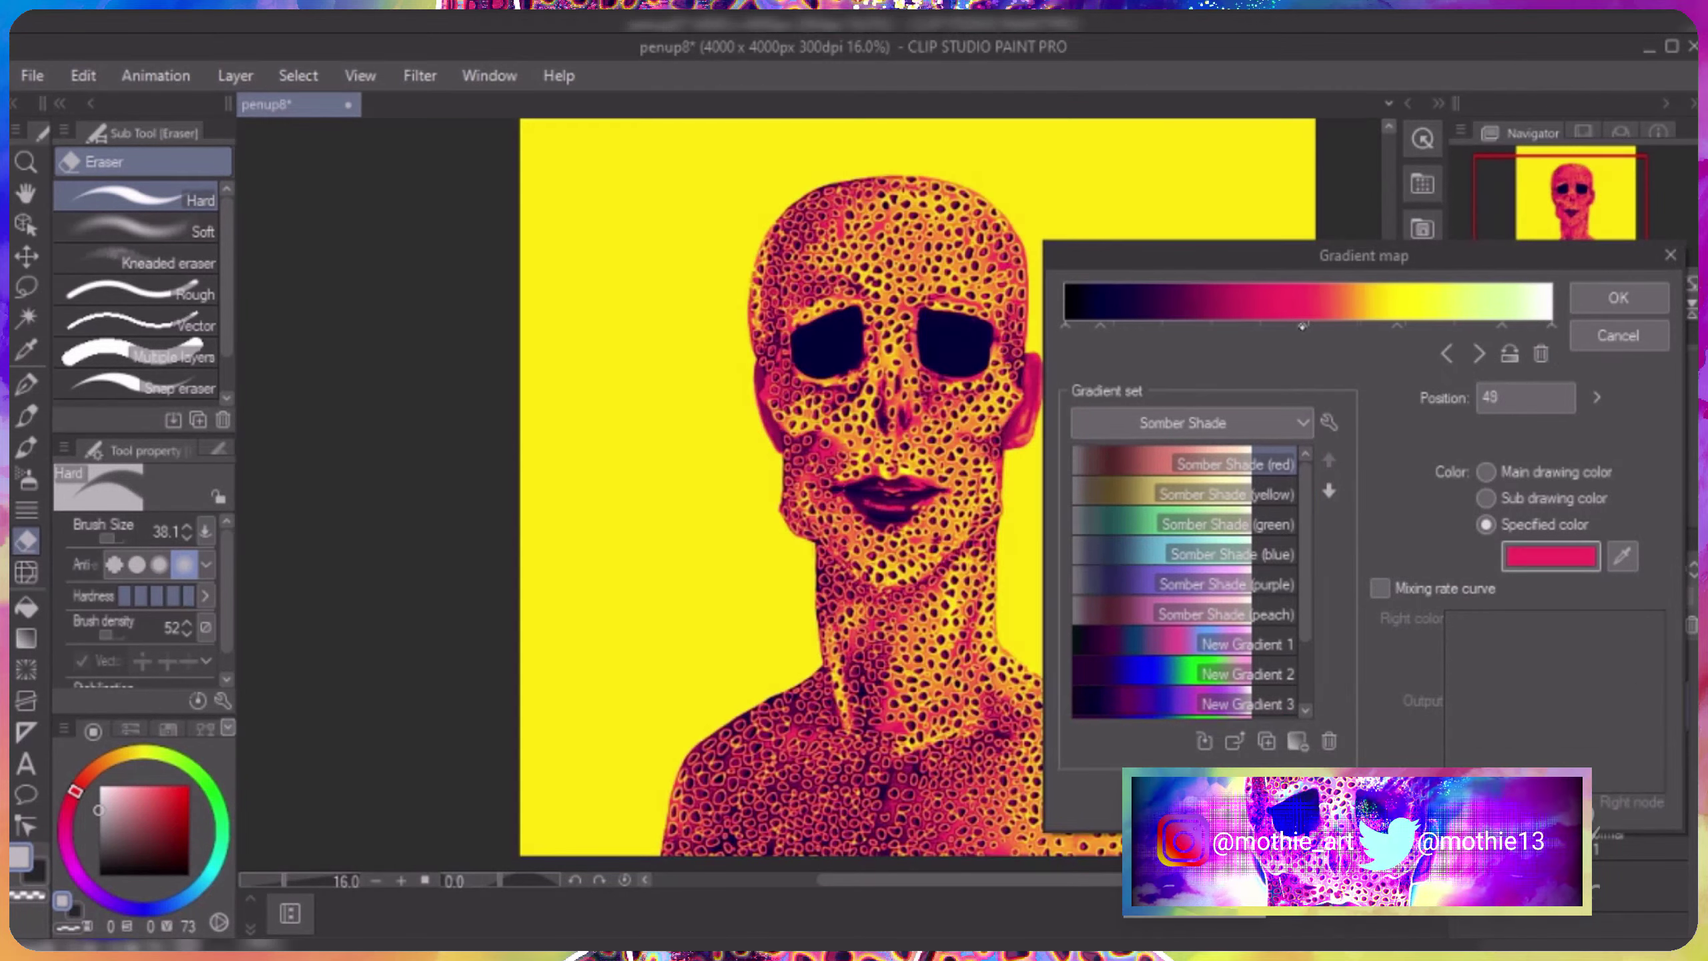
pyautogui.press('Return')
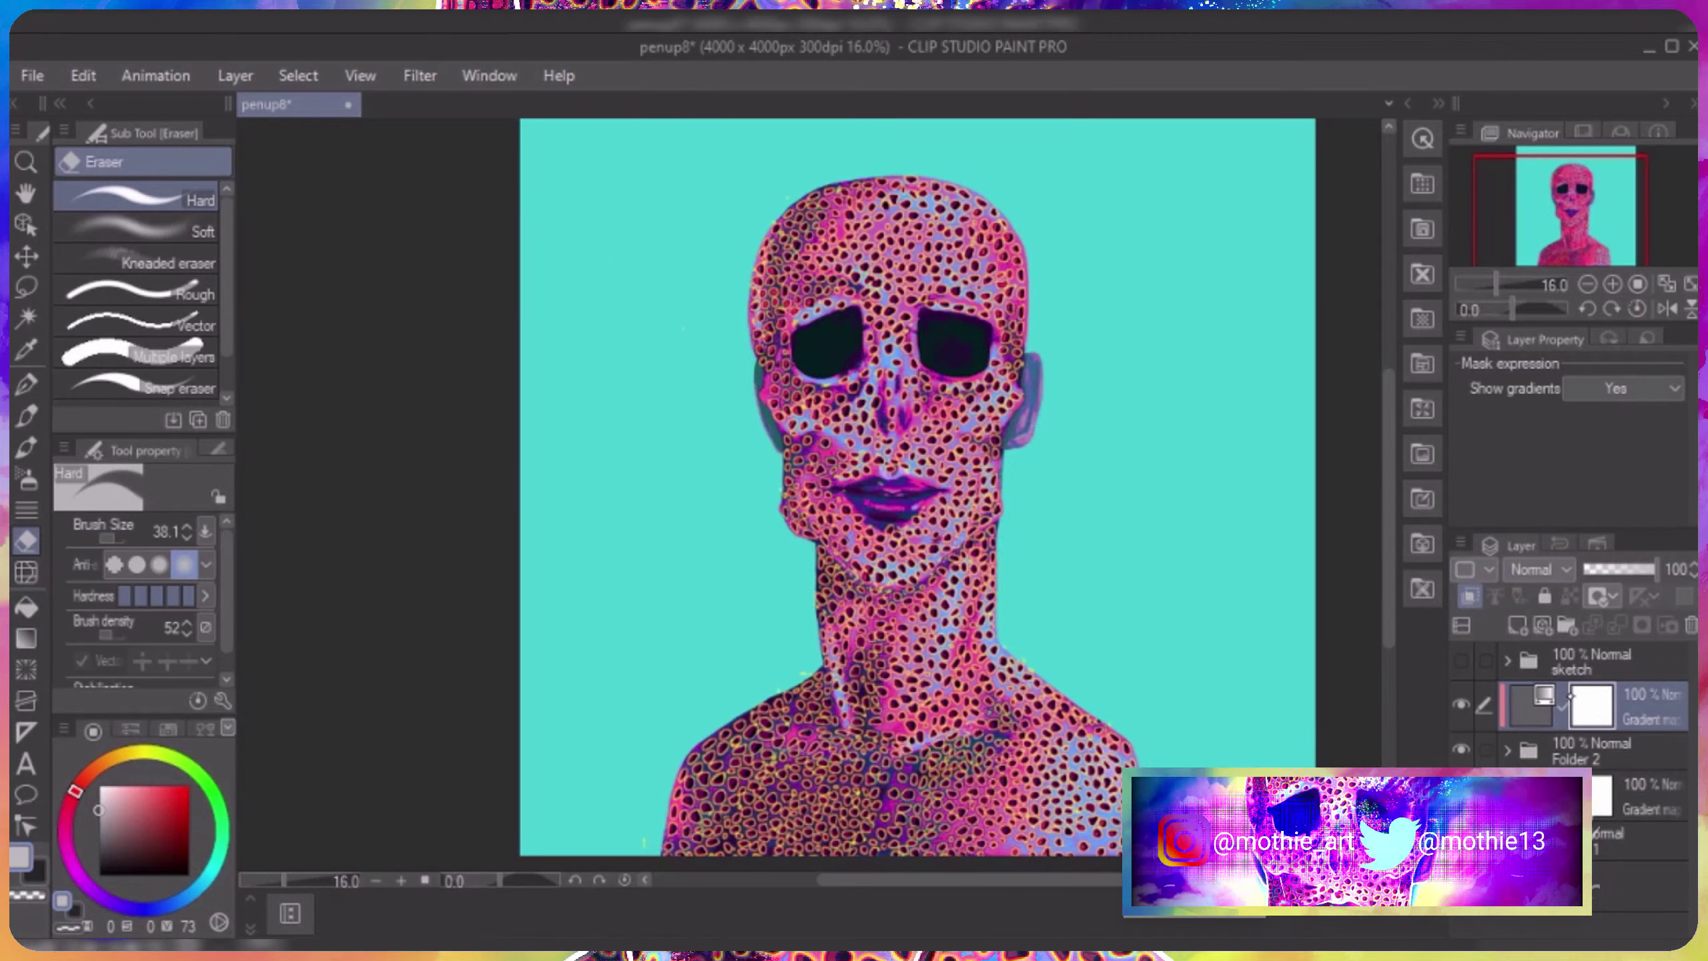
# Lower Folder 2's opacity to 80% and reopen the settings of the gradient map above it.
pyautogui.click(1600, 748)
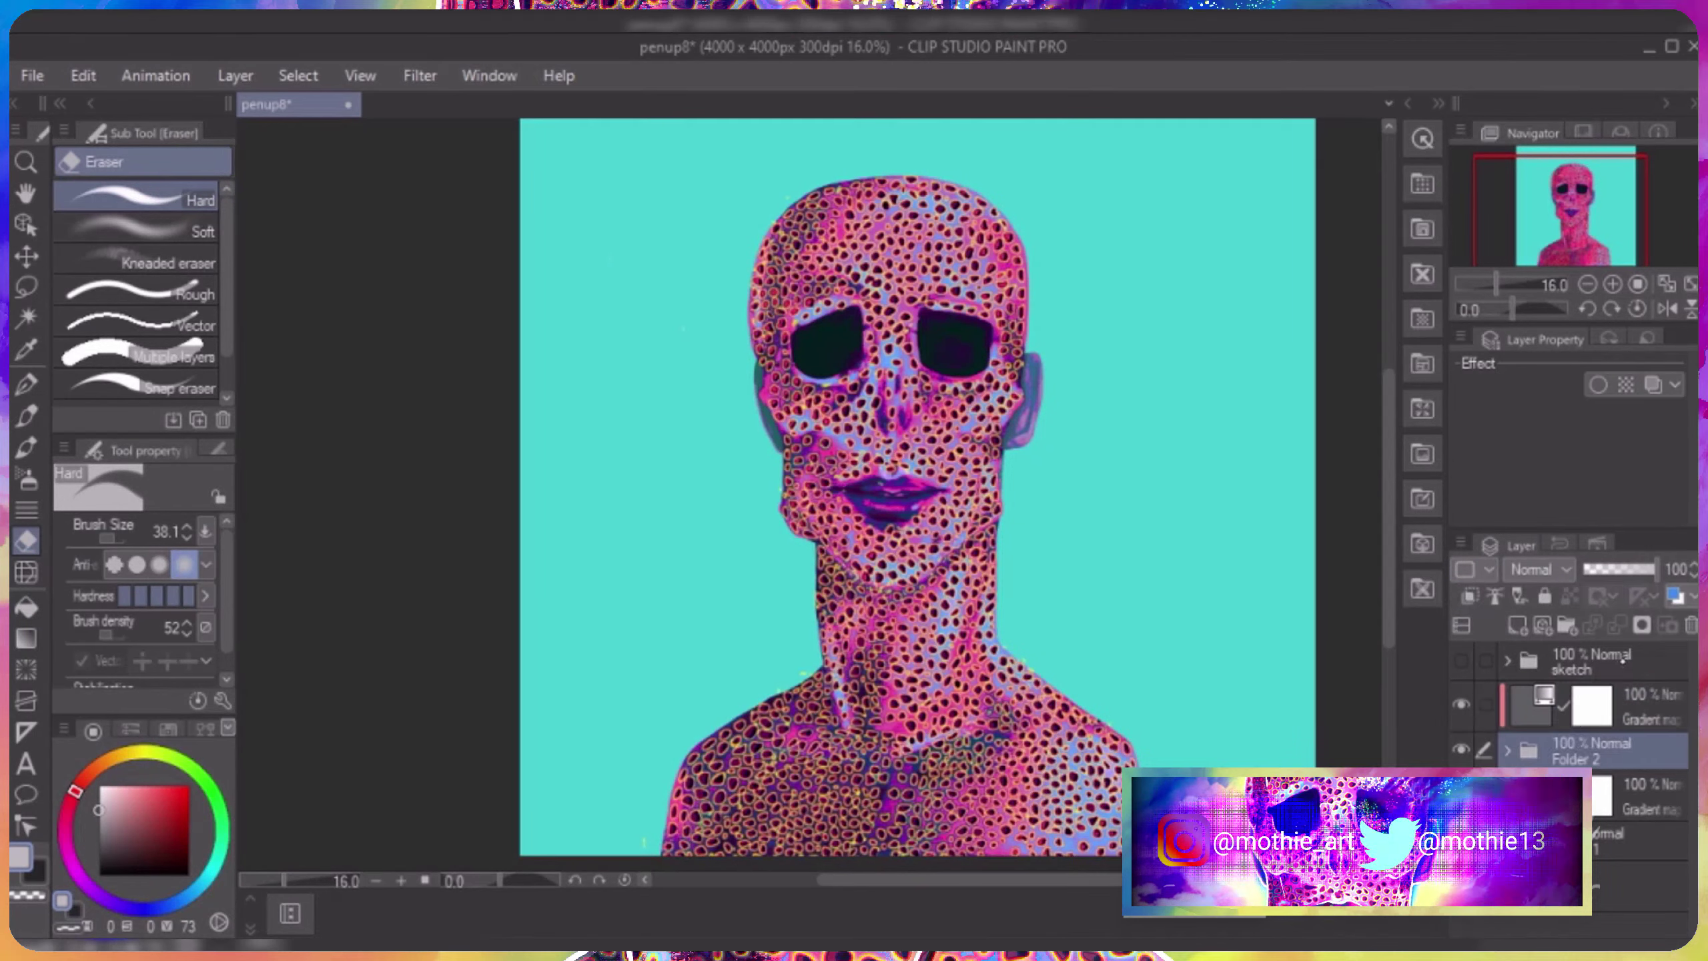
pyautogui.moveTo(1655, 568); pyautogui.dragTo(1635, 569)
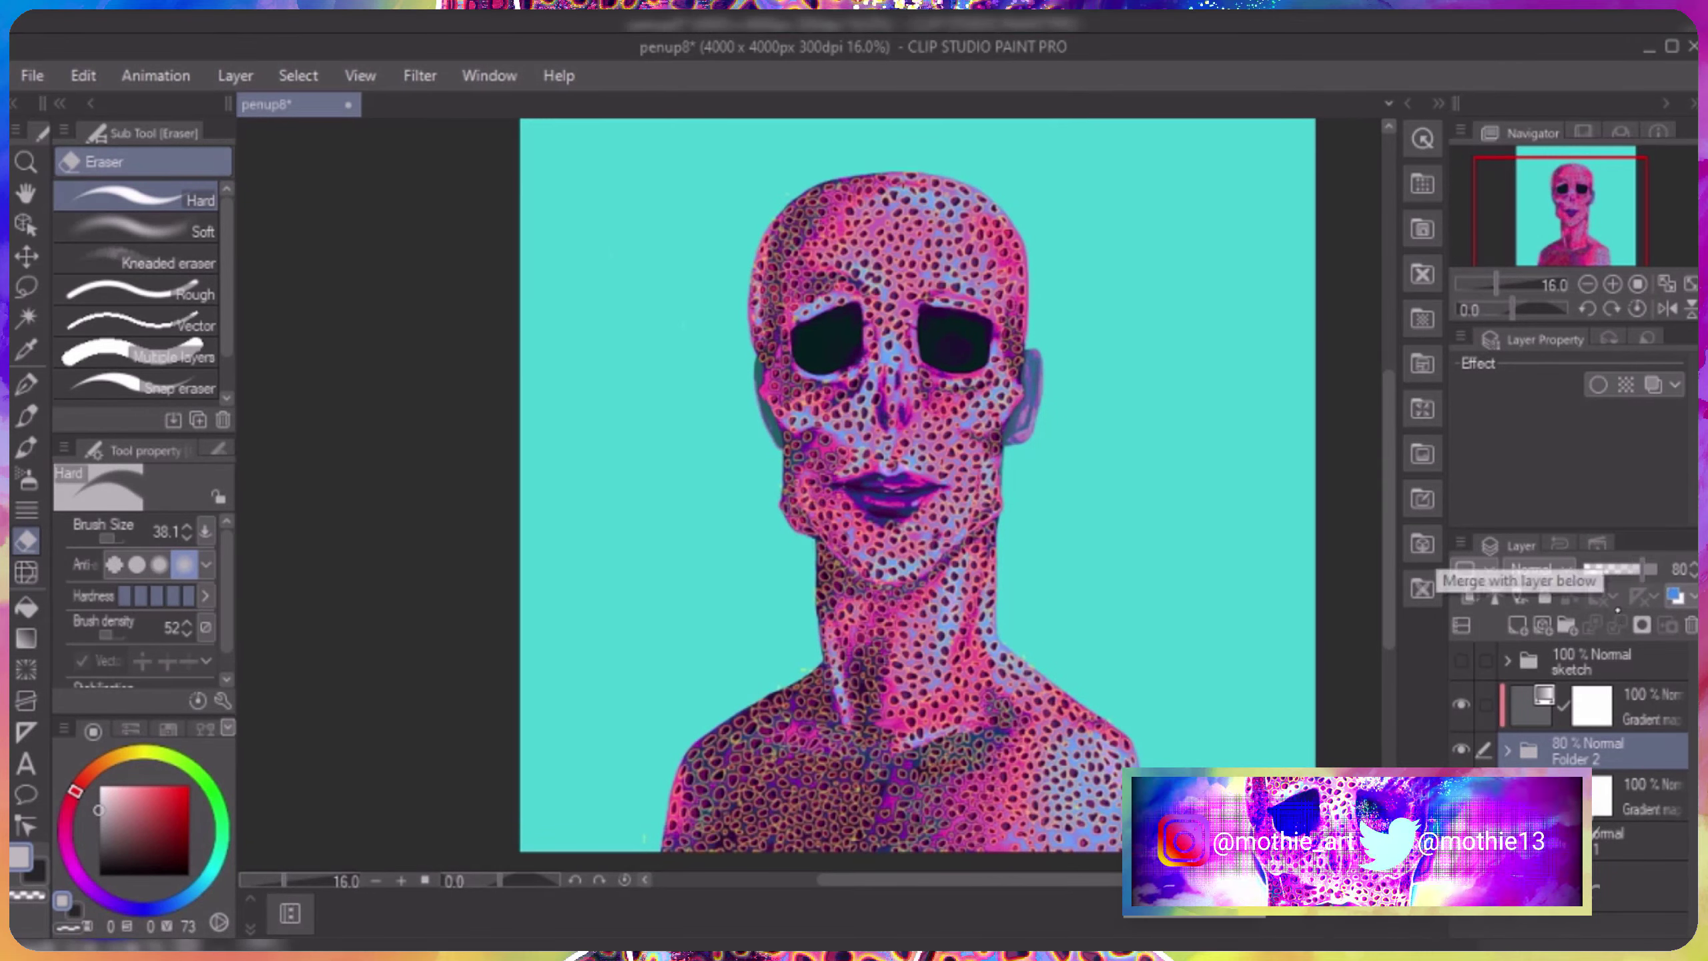
pyautogui.doubleClick(1592, 705)
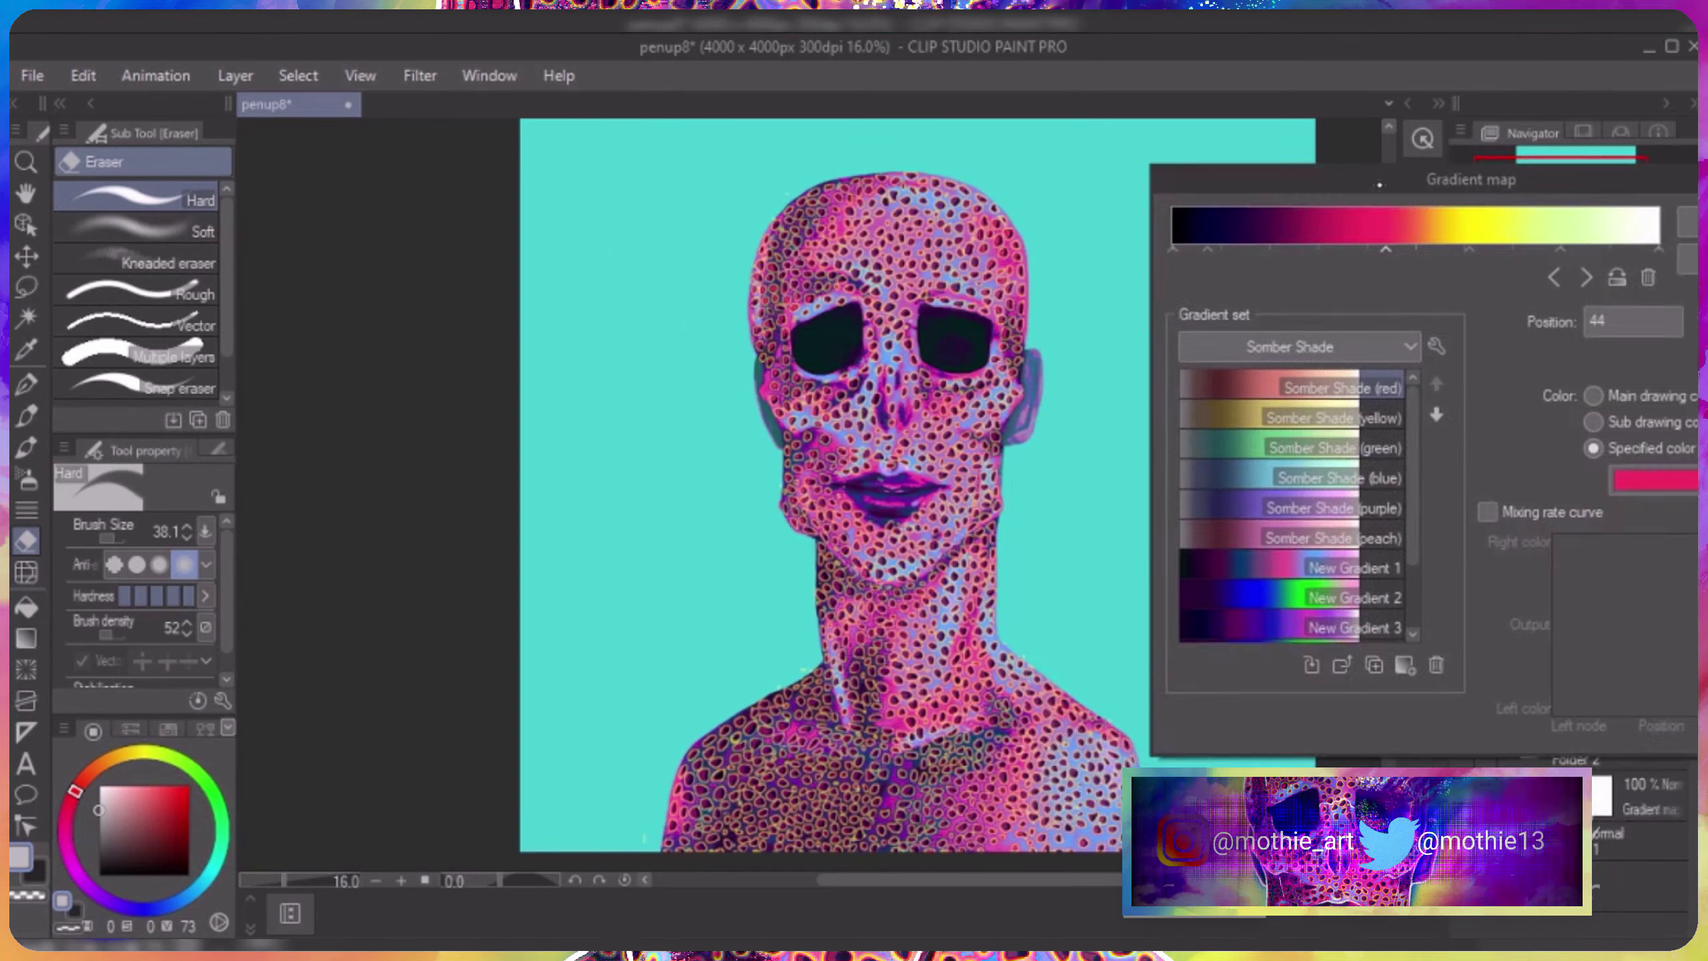
pyautogui.press('Return')
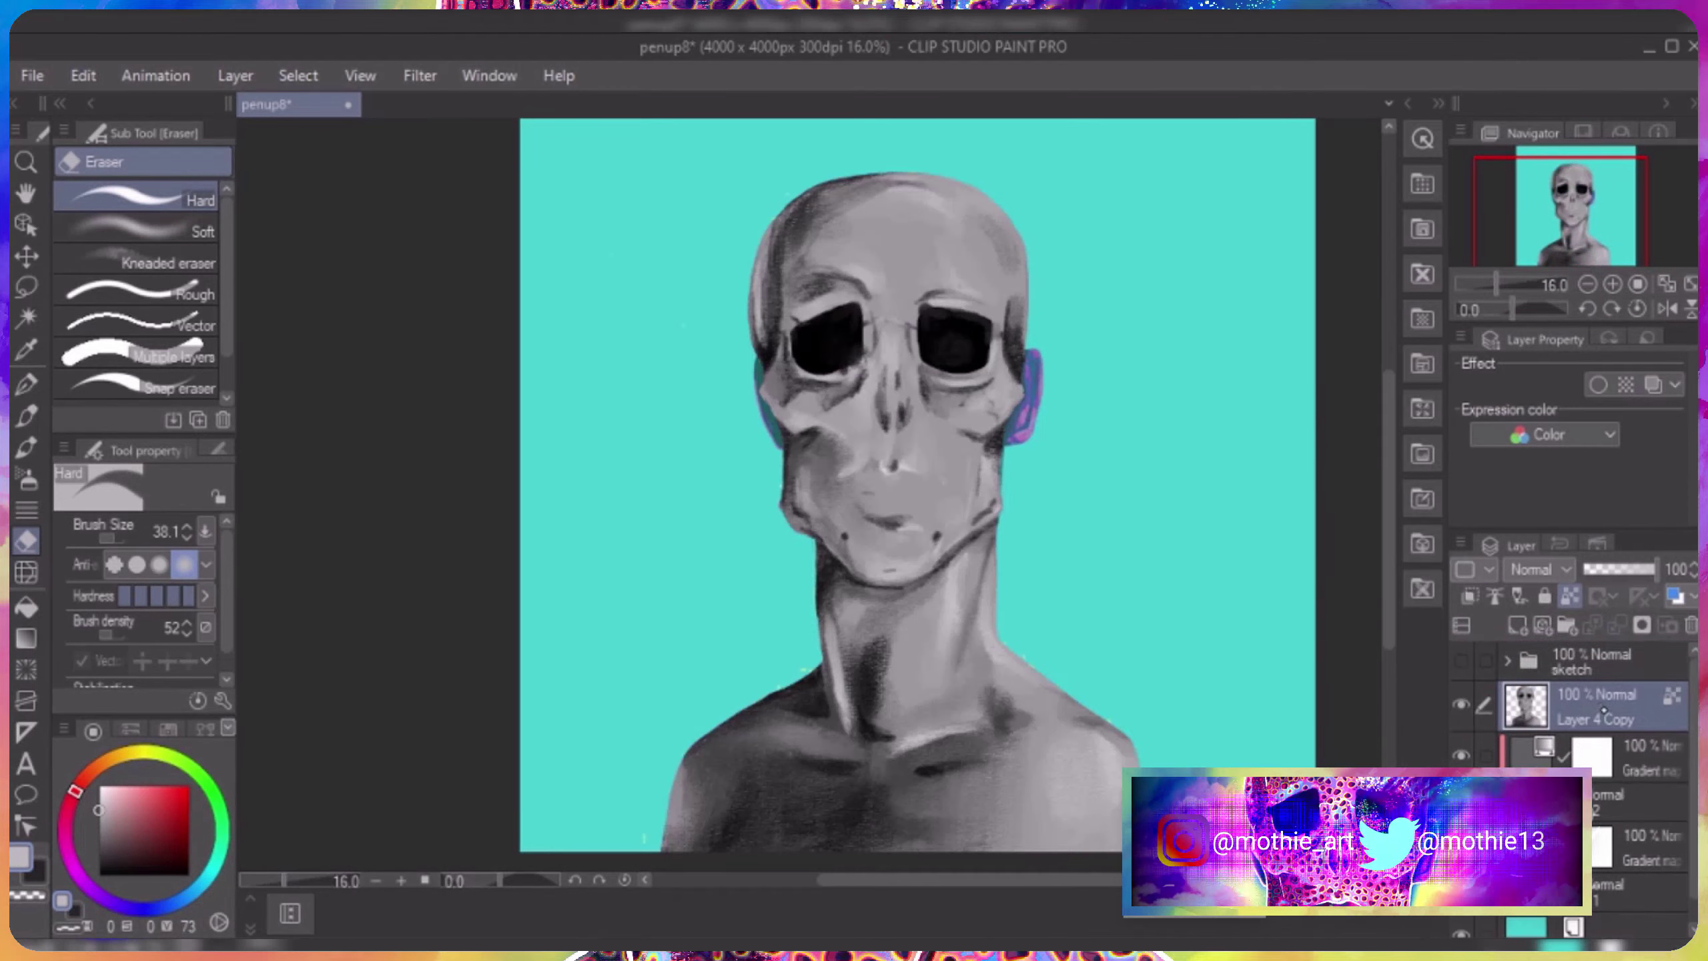
# Blend Layer 4 Copy over the spotted bust as dark shading and paste a copy of the gradient map layer above it.
pyautogui.click(82, 75)
pyautogui.moveTo(277, 660)
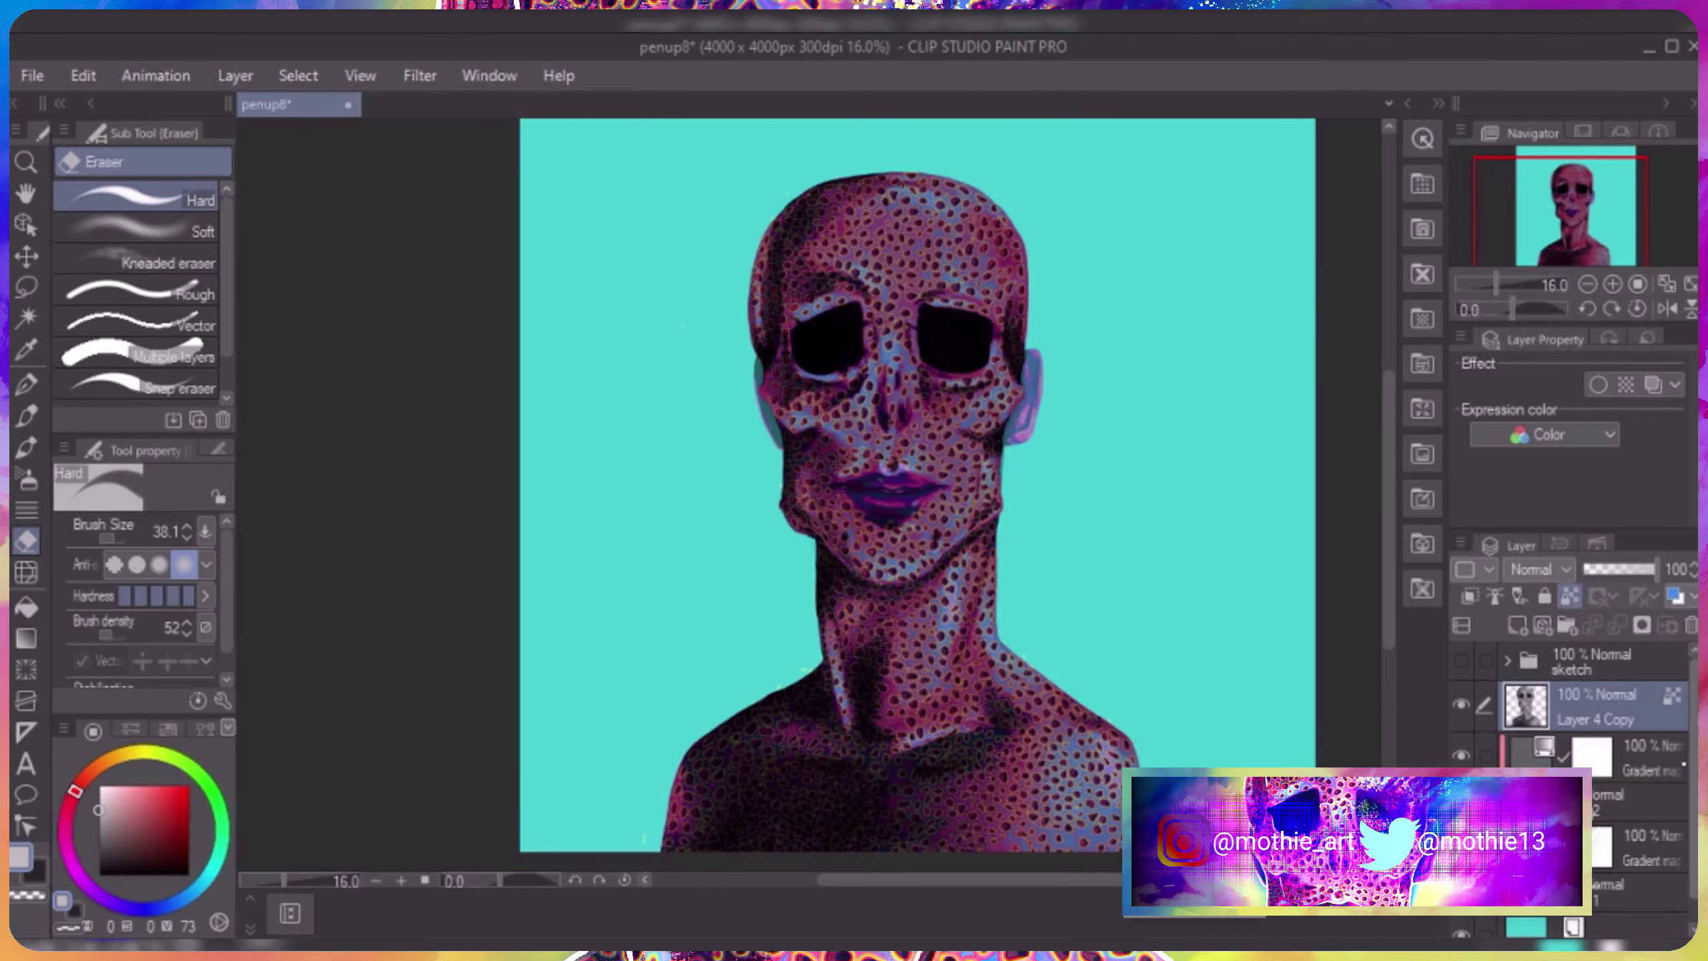
pyautogui.scroll(-1, 1594, 740)
pyautogui.rightClick(1660, 822)
pyautogui.press('Escape')
pyautogui.hotkey('ctrl', 'v')
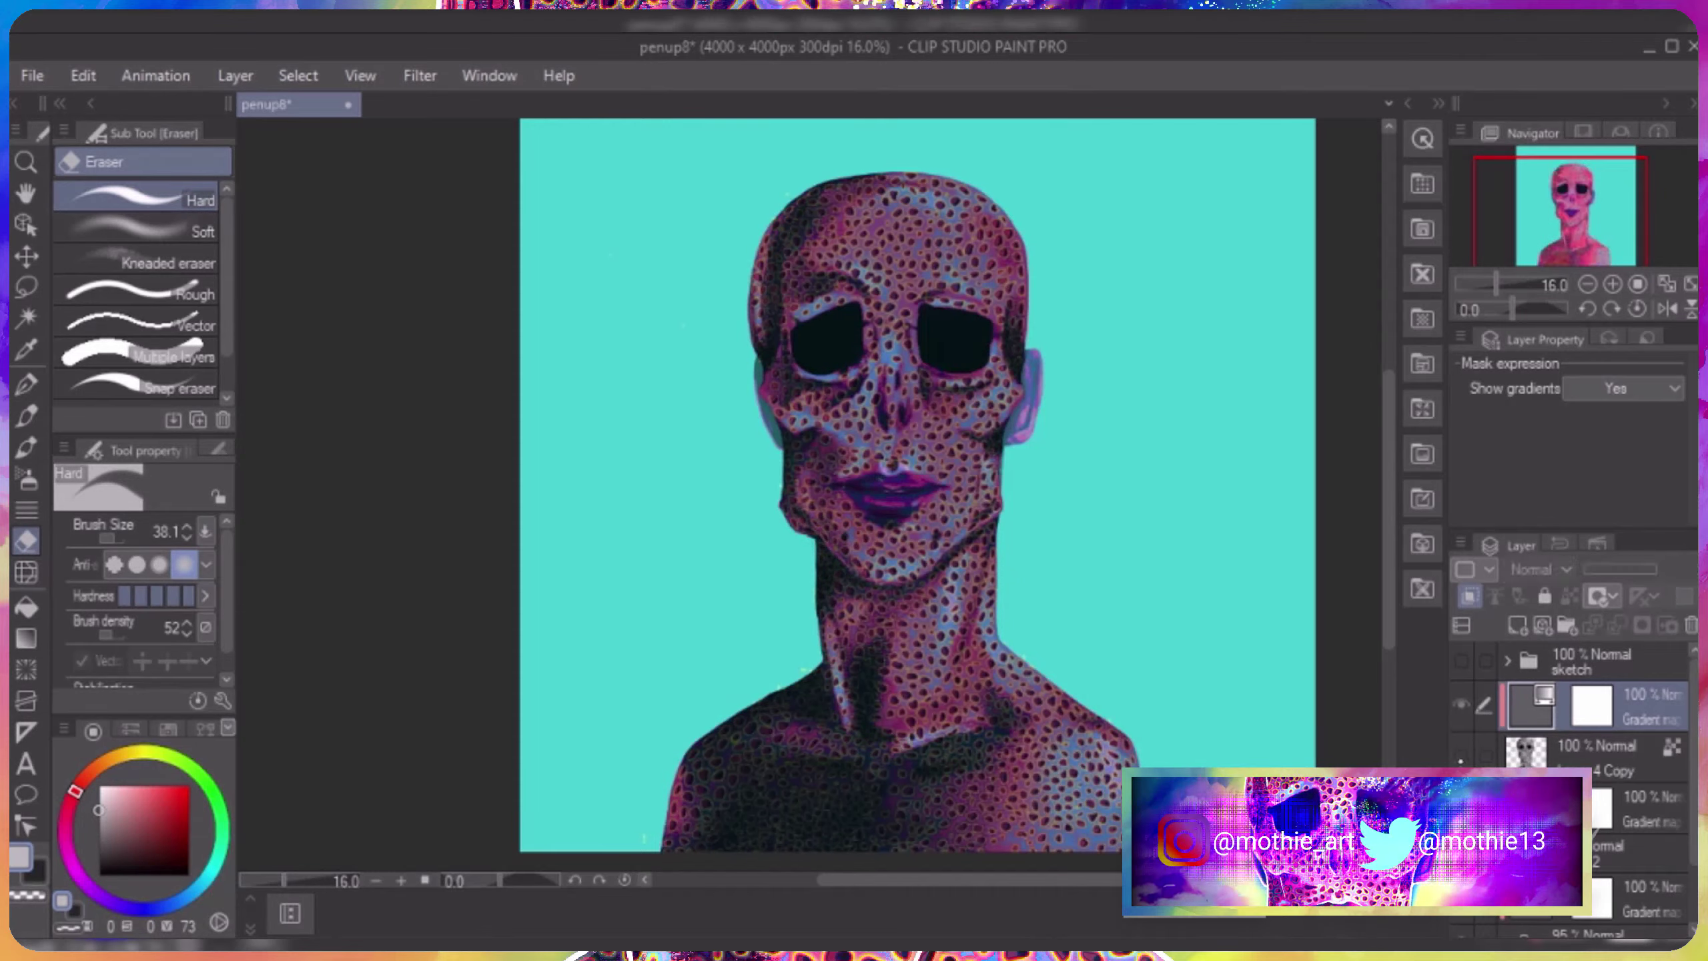
# Try another preset from the Somber Shade gradient set on the gradient map layer.
pyautogui.doubleClick(1531, 705)
pyautogui.click(1109, 483)
pyautogui.click(1110, 700)
pyautogui.click(1098, 700)
pyautogui.scroll(-3, 1097, 700)
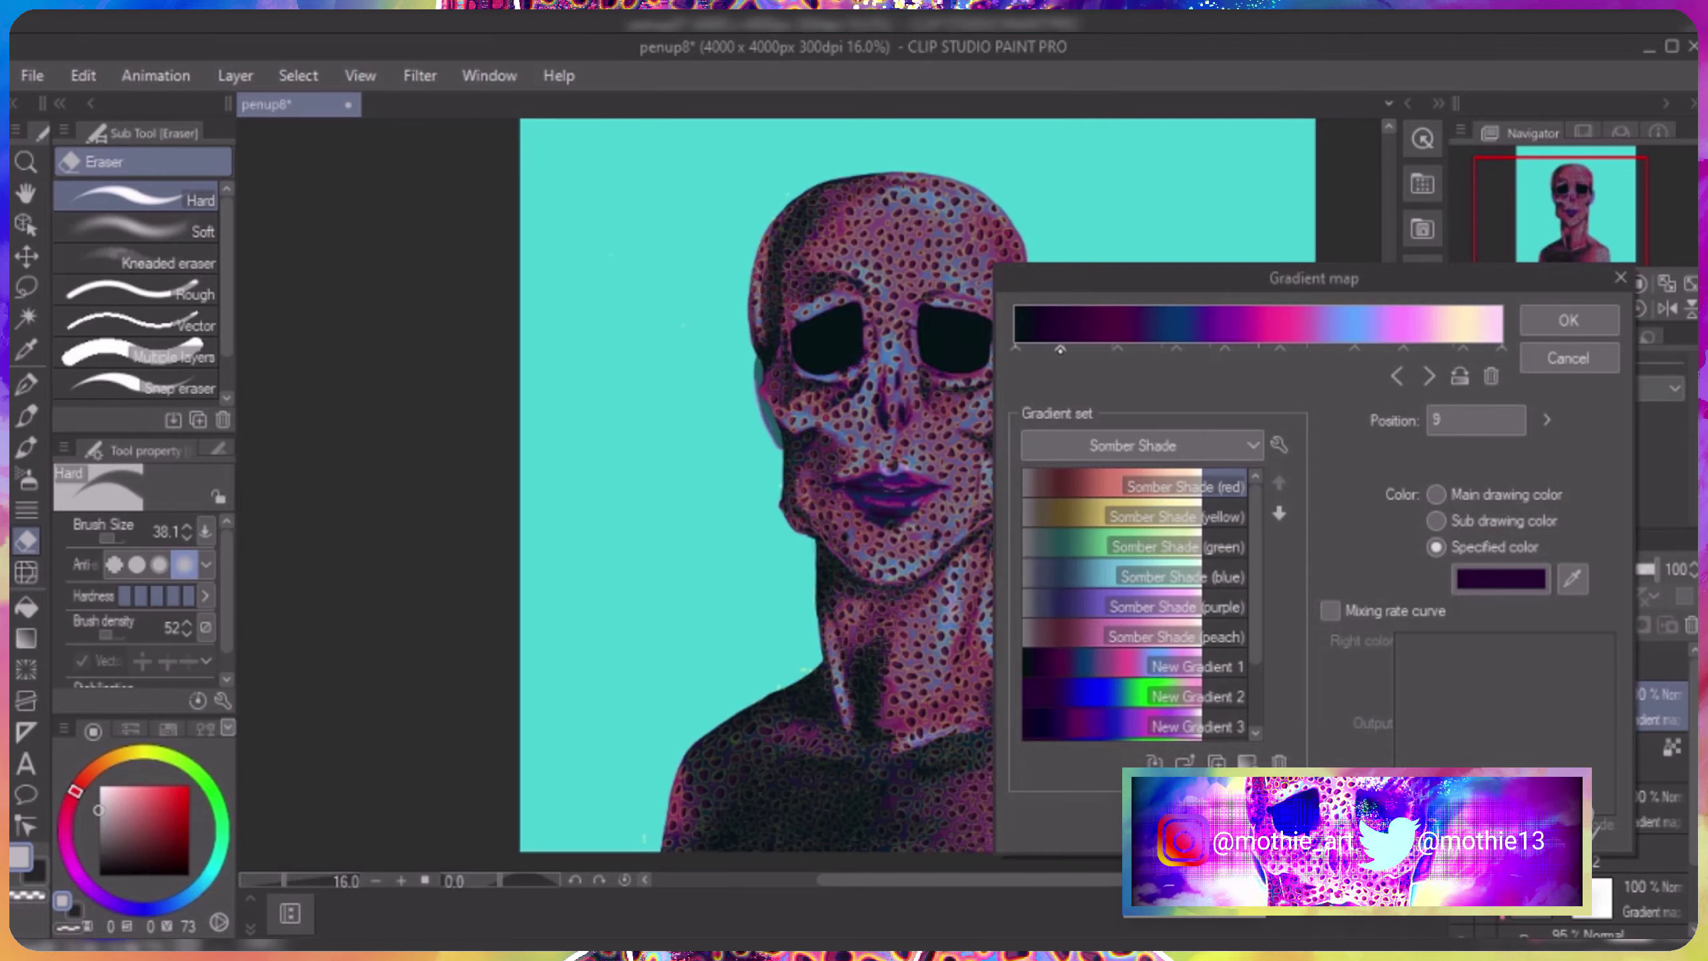
pyautogui.press('Return')
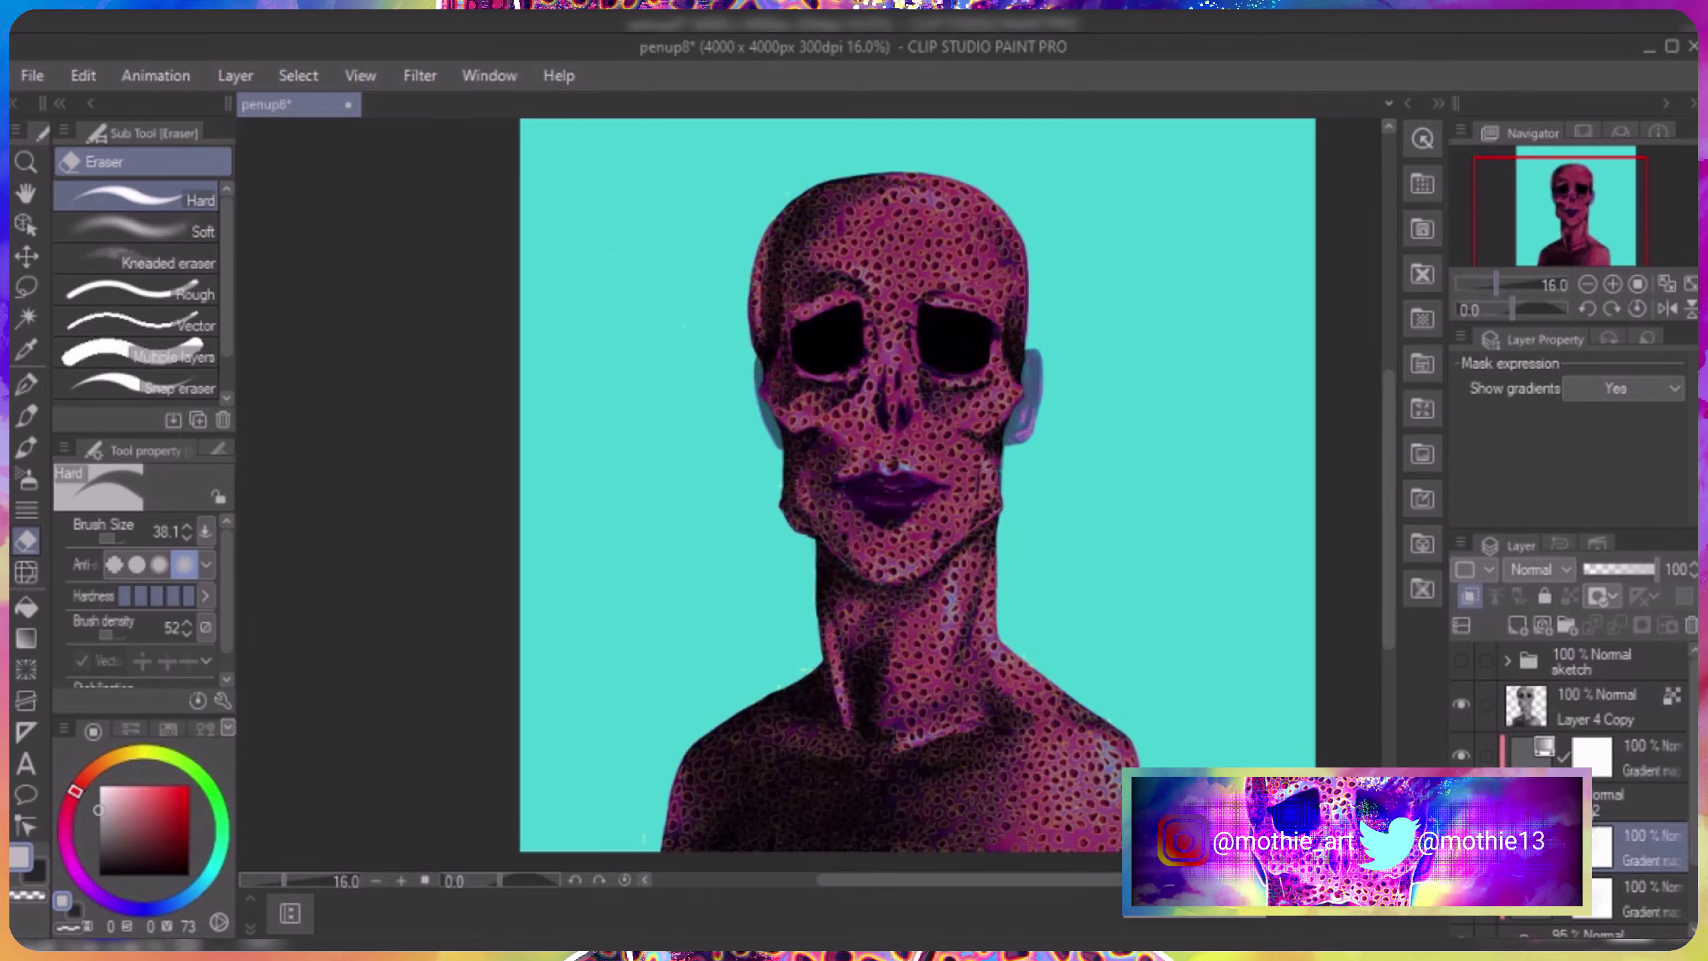
# Recolour Layer 4 Copy dark blue with the Real G-Pen at size 2000 and lower the layer's opacity to 32%.
pyautogui.press('p')
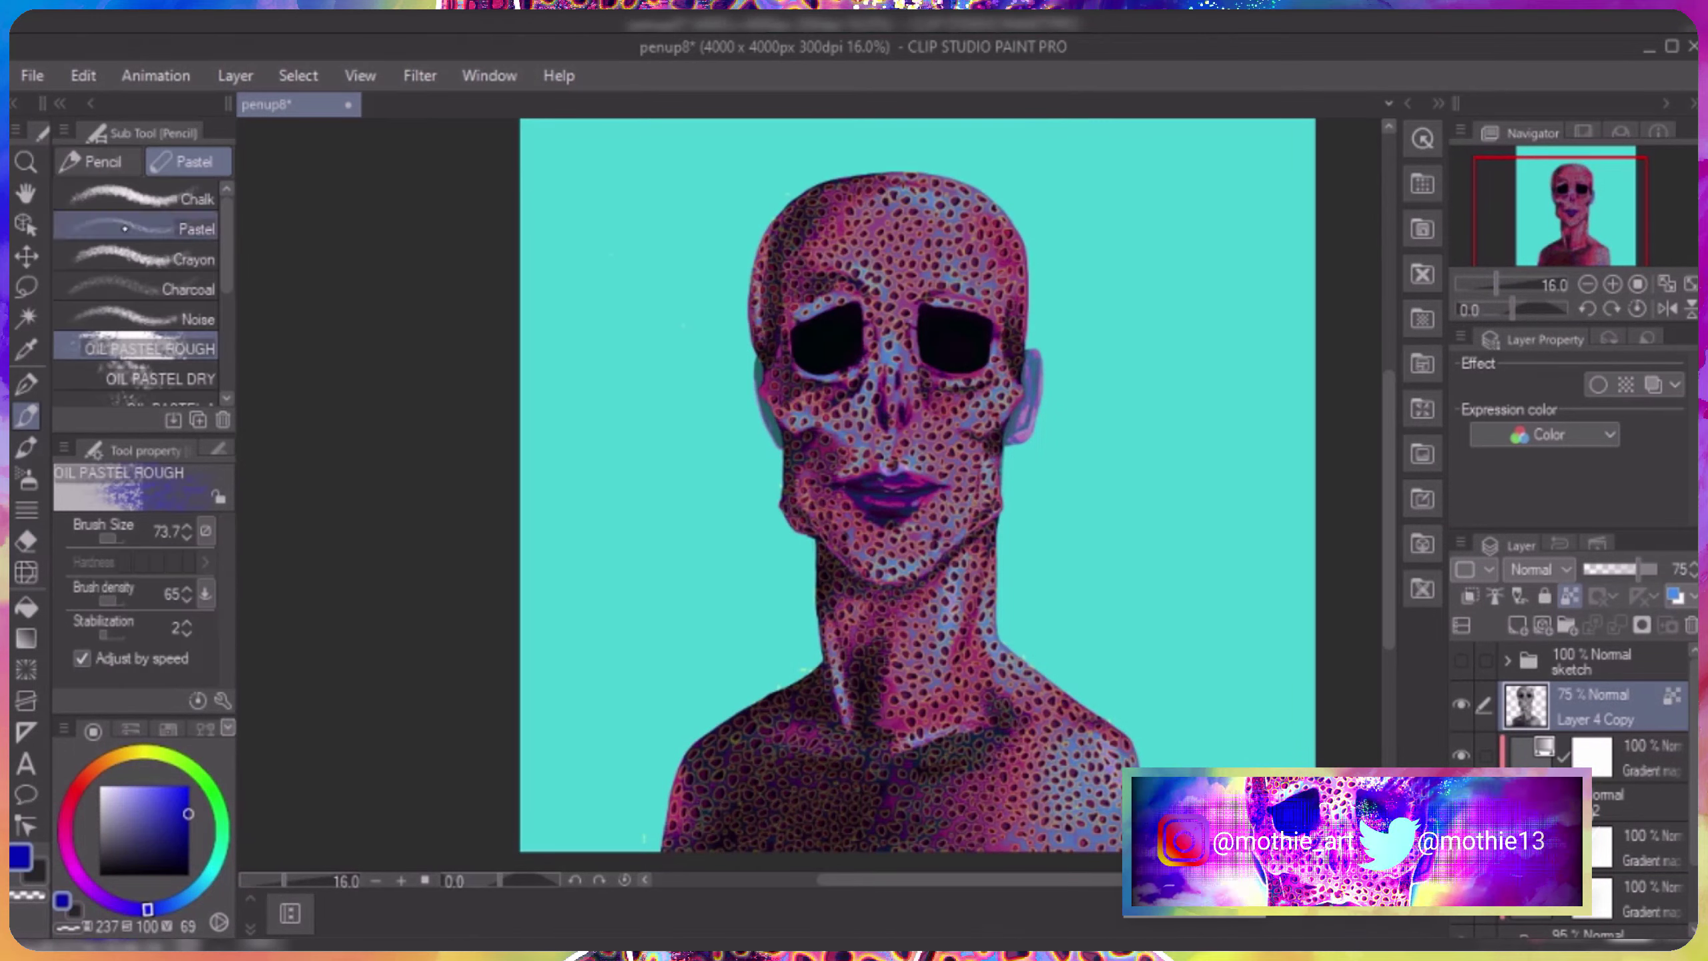
pyautogui.moveTo(1622, 575); pyautogui.dragTo(1600, 575)
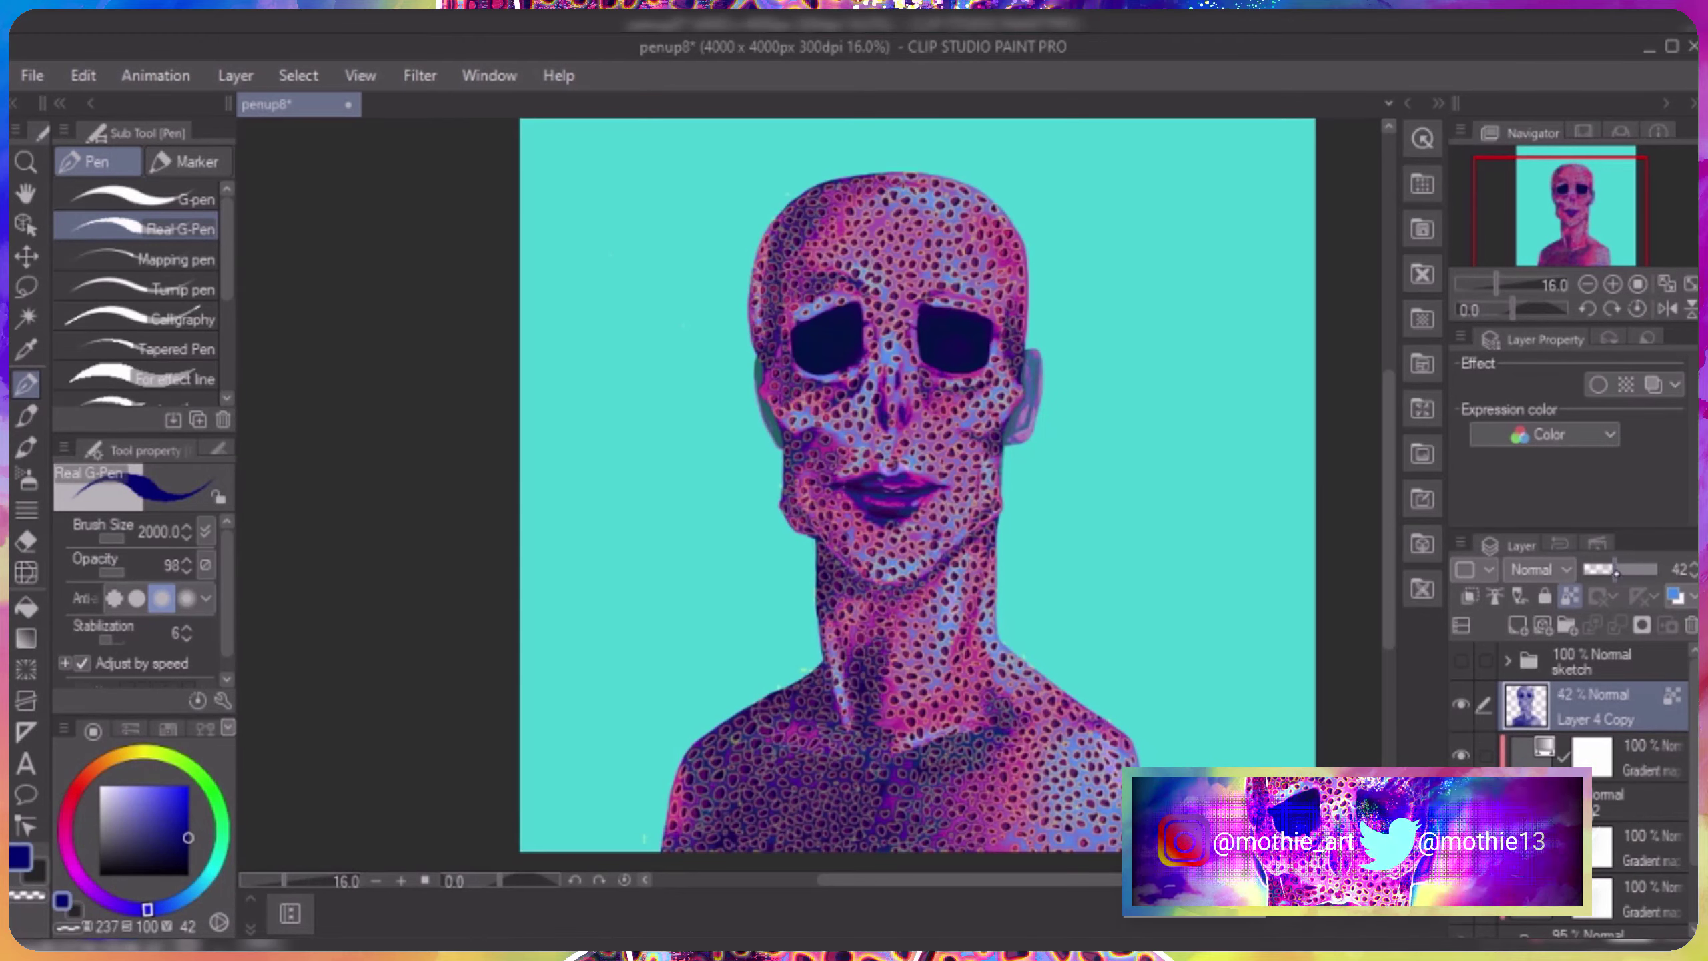
pyautogui.click(1641, 846)
pyautogui.click(1594, 659)
pyautogui.press('e')
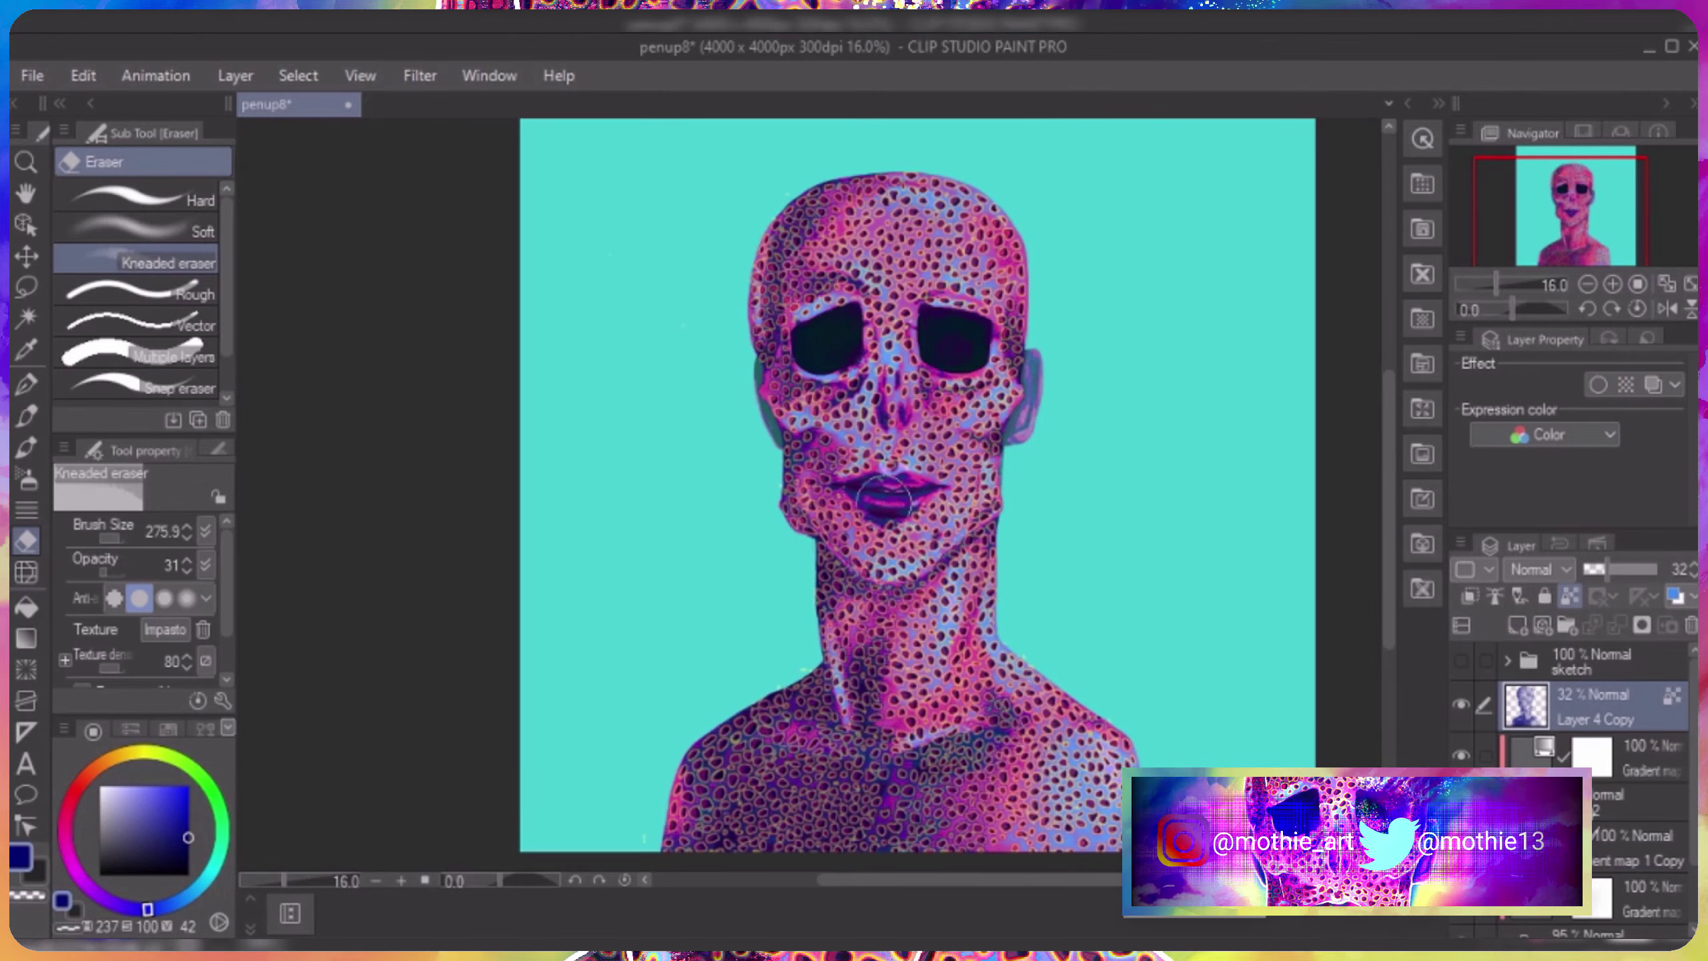
# Change the colour of a stop in the gradient map directly beneath Layer 4 Copy.
pyautogui.doubleClick(1544, 750)
pyautogui.click(1298, 350)
pyautogui.click(1504, 579)
pyautogui.click(1573, 341)
pyautogui.click(1556, 321)
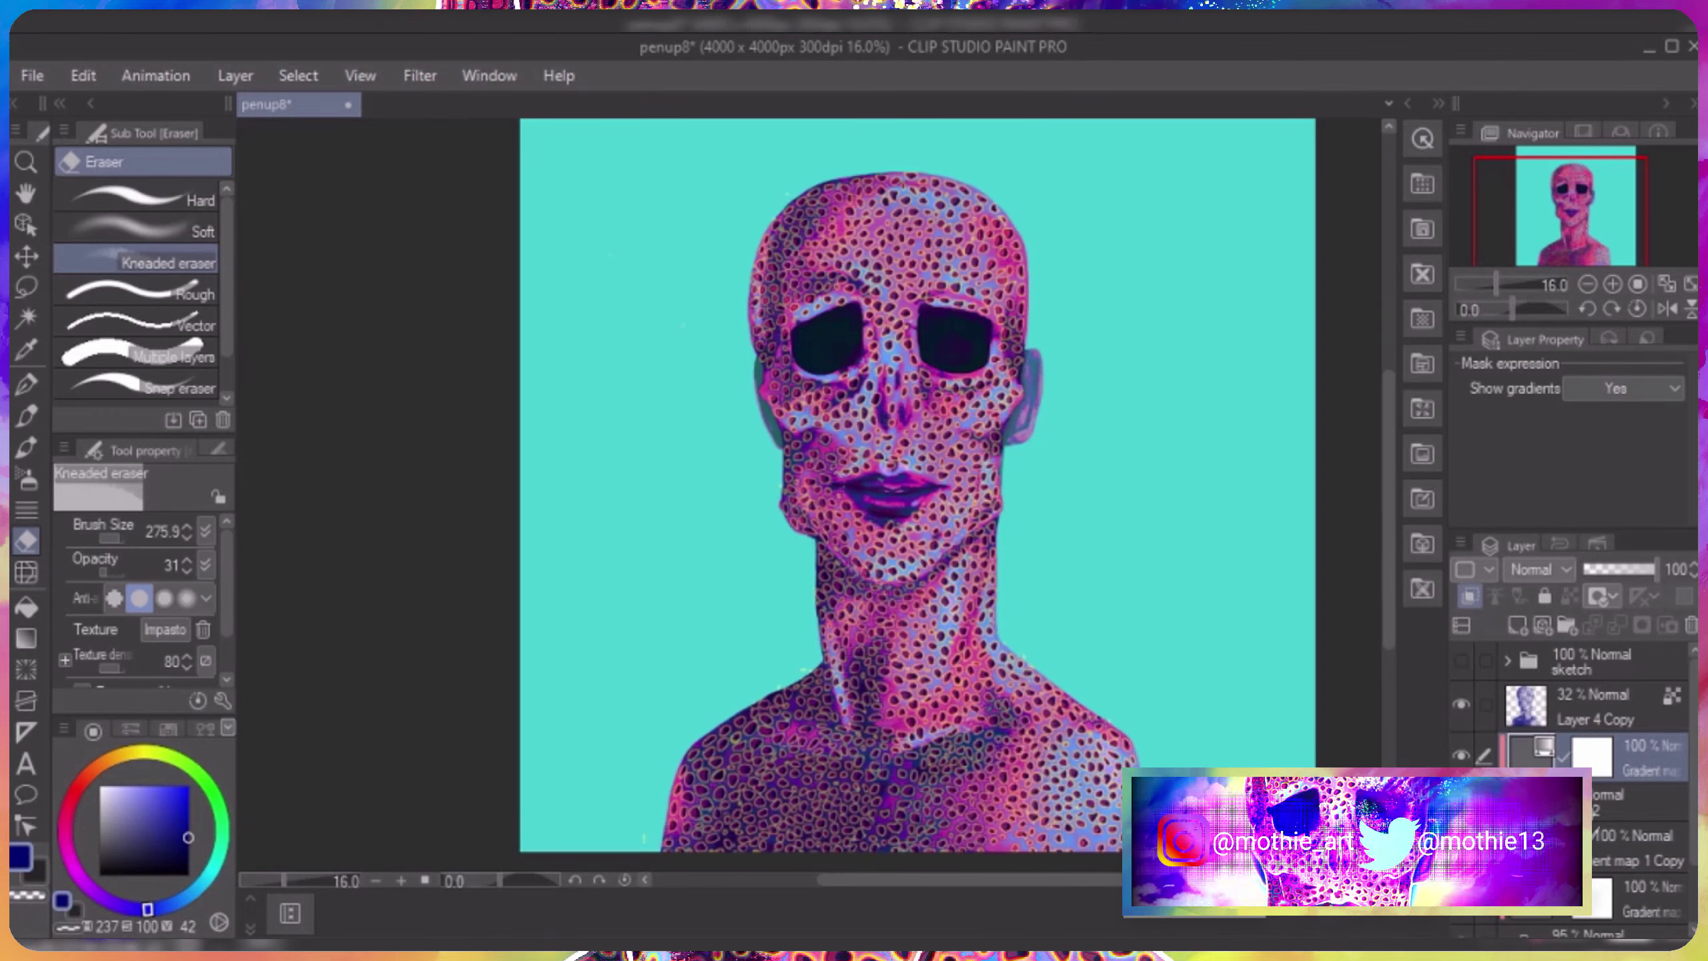
# Delete the Gradient map 1 Copy layer and select Layer 4 Copy.
pyautogui.press('Delete')
pyautogui.press('Return')
pyautogui.scroll(3, 1594, 740)
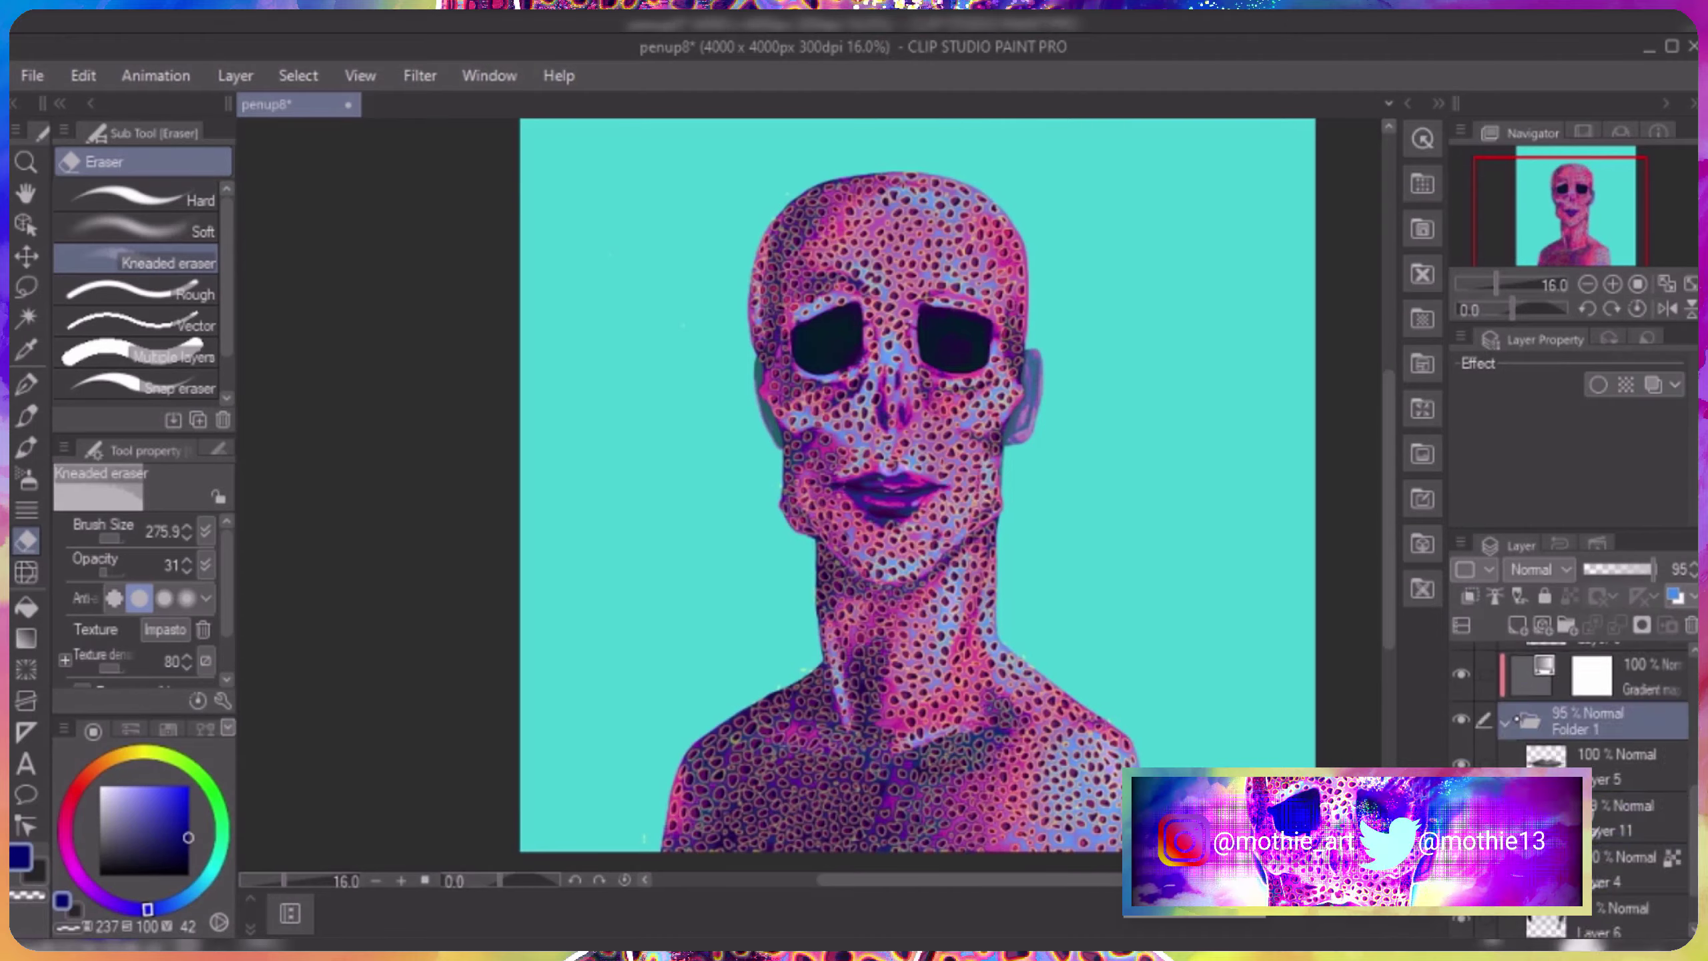
pyautogui.click(1594, 706)
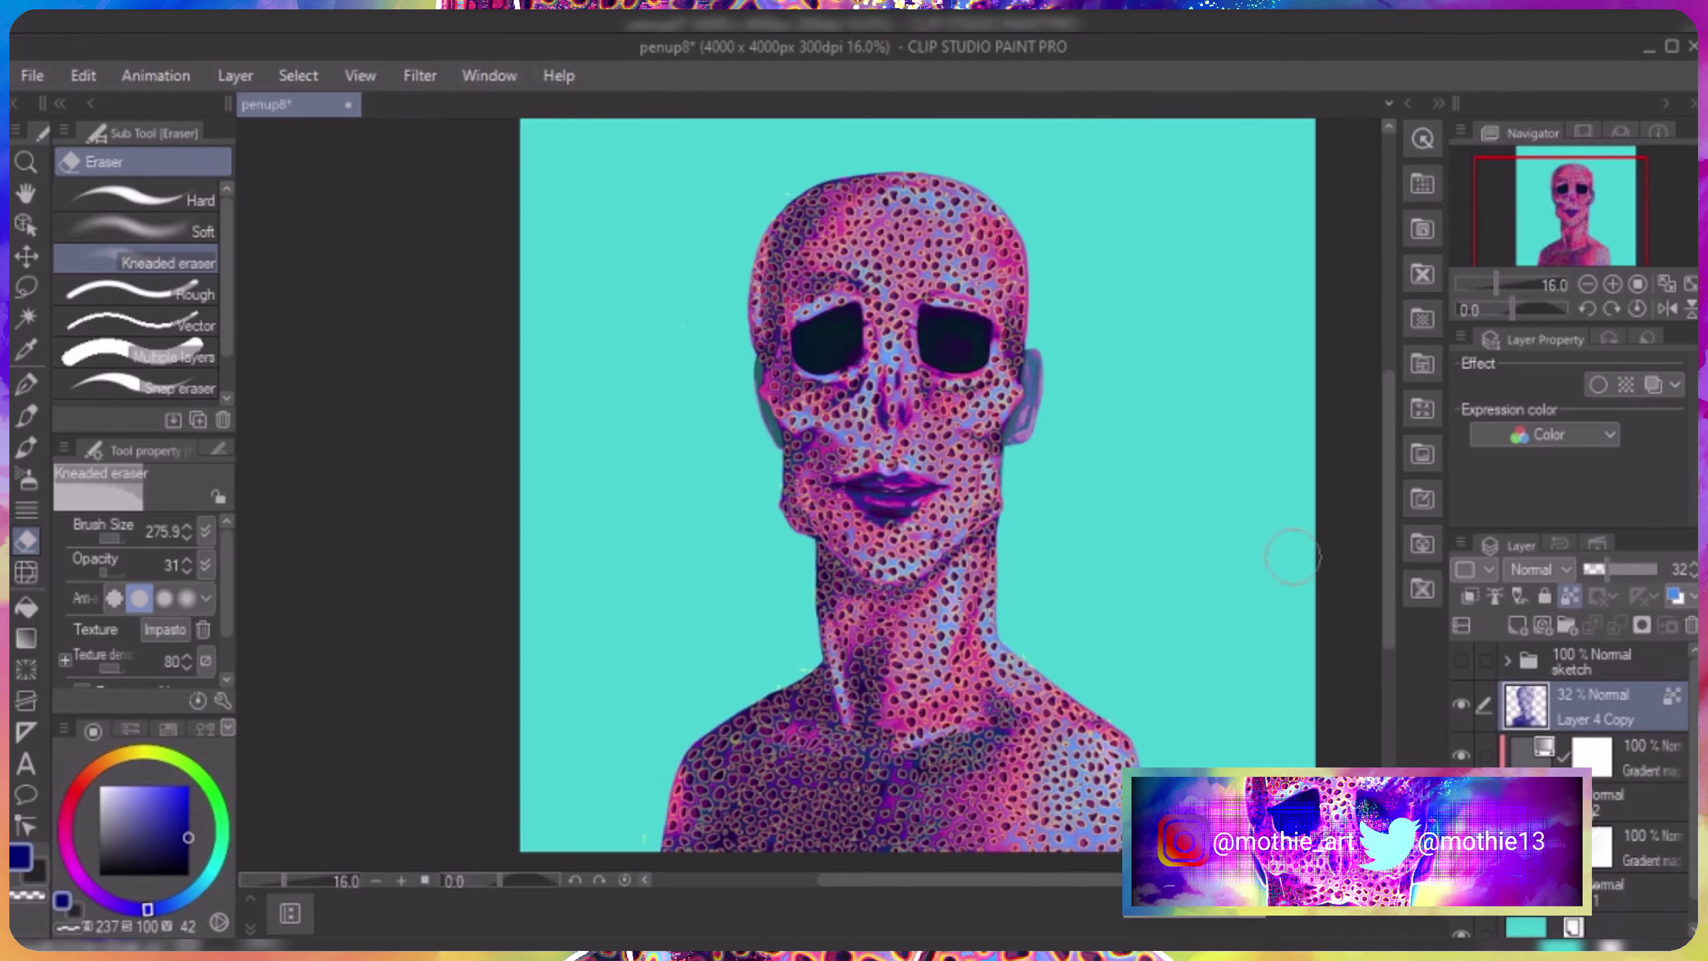
# Check the sketch folder by toggling its visibility, and set Layer 11's opacity to 88%.
pyautogui.click(1459, 659)
pyautogui.click(1459, 660)
pyautogui.hotkey('alt', ']')
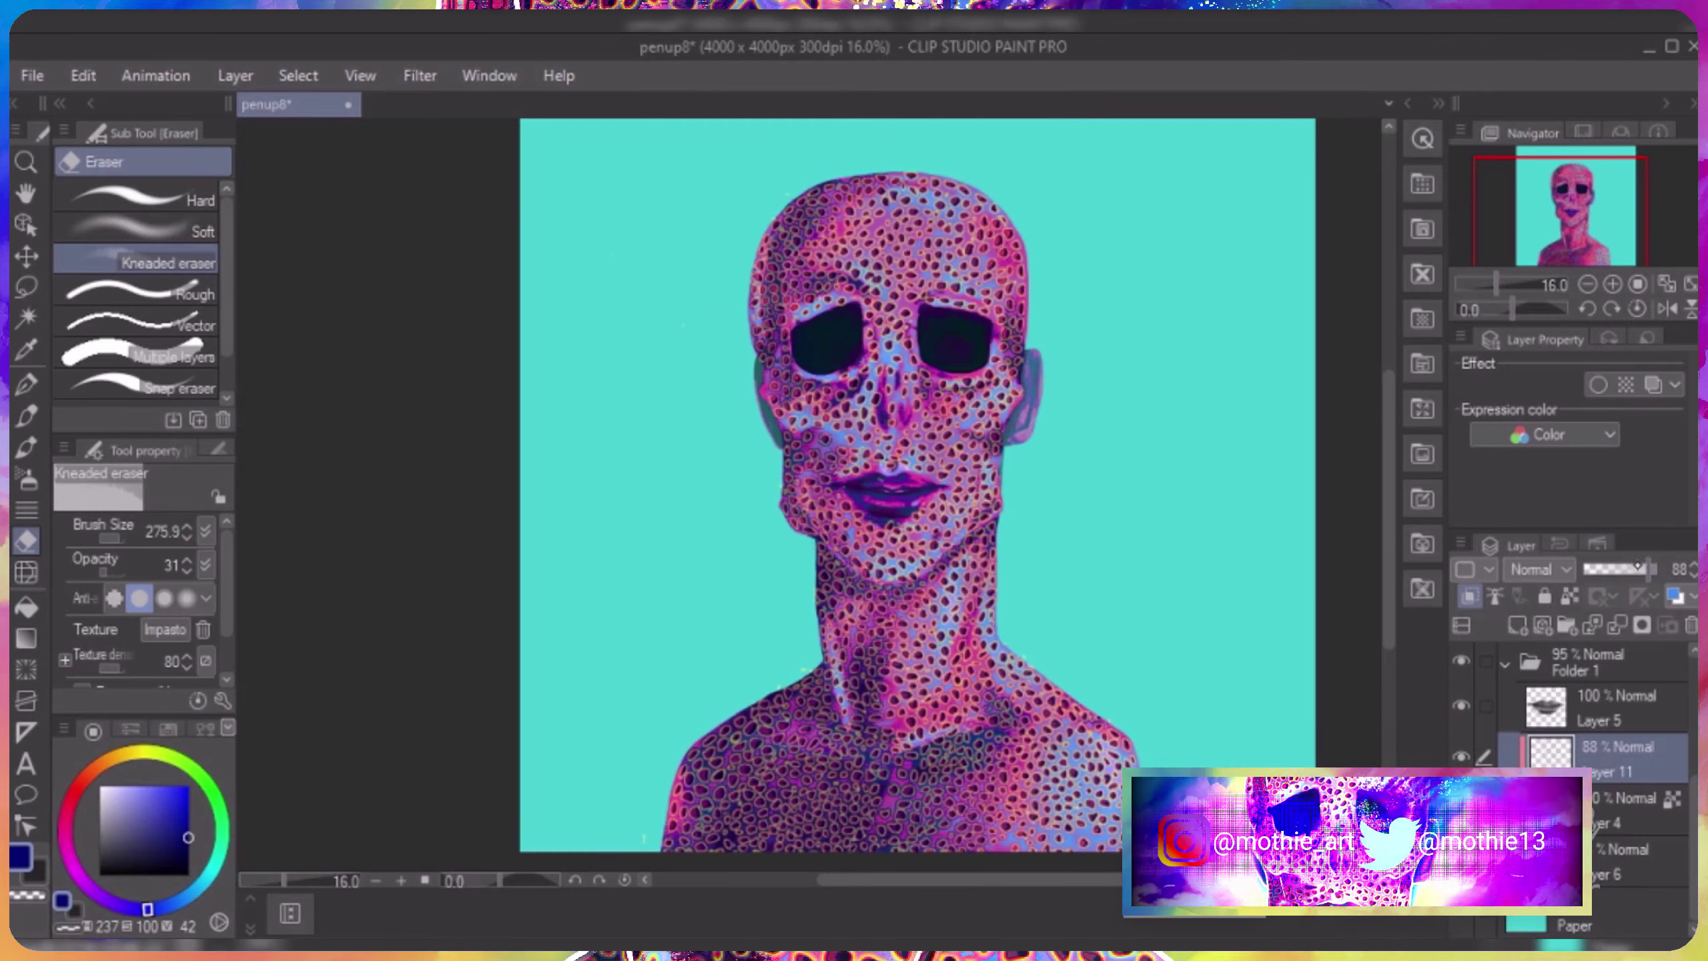
pyautogui.hotkey('alt', ']')
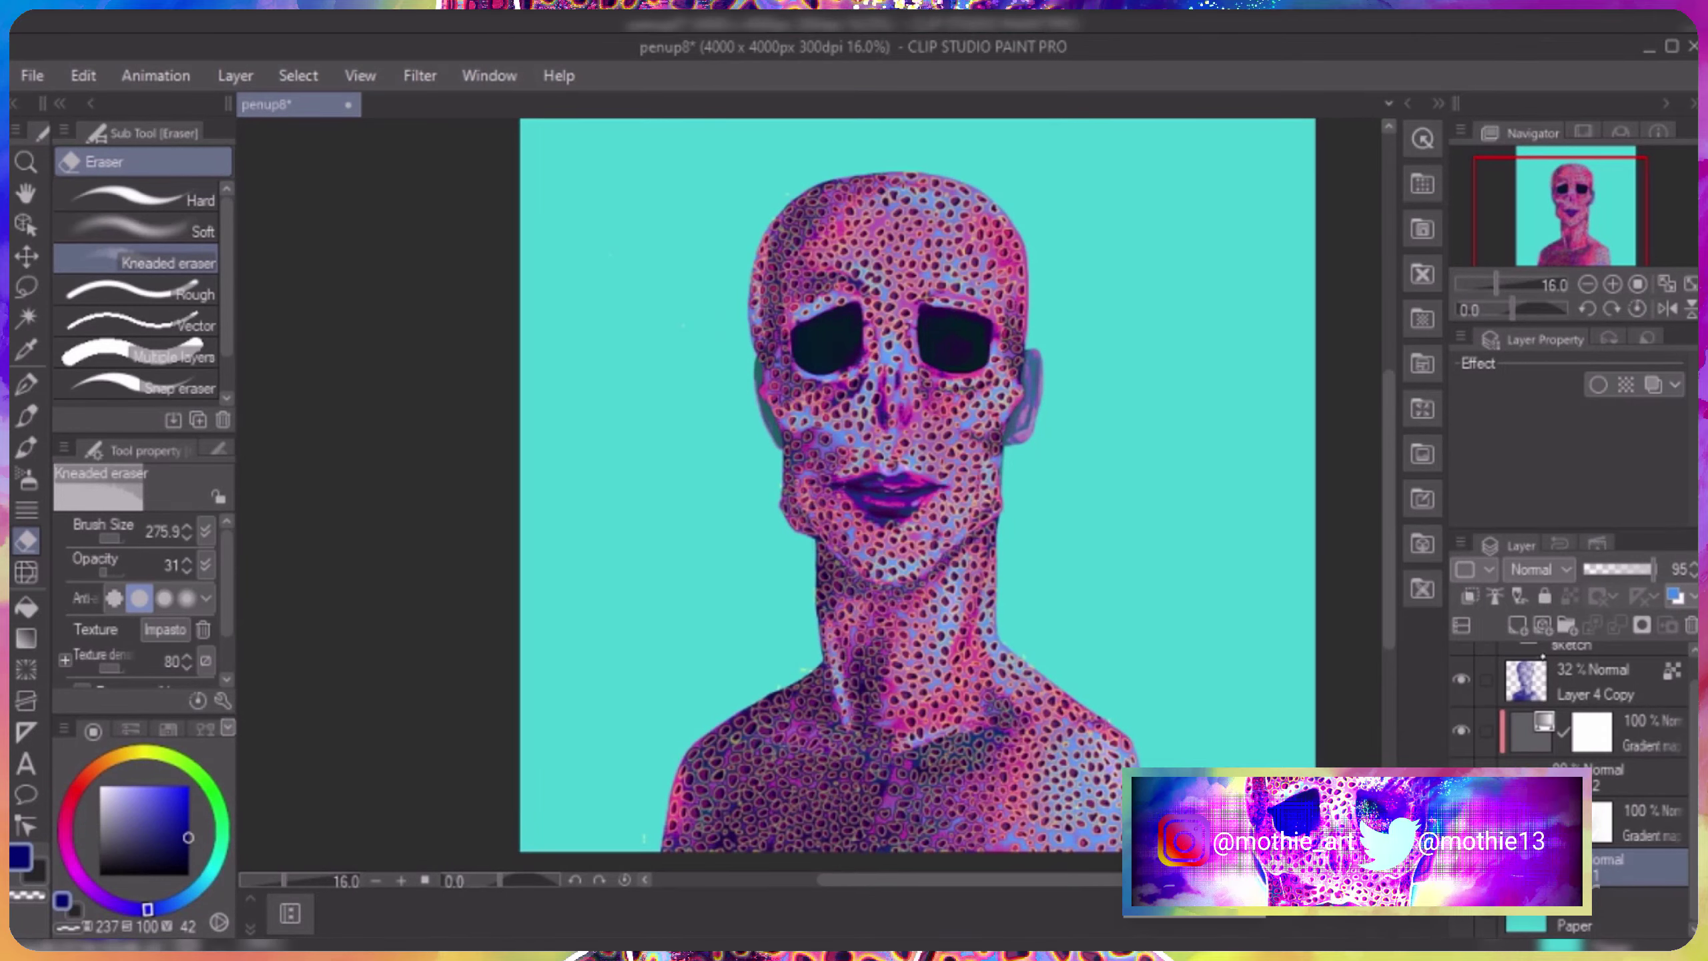
# Add a two-level Posterization correction layer above Layer 4 Copy 2.
pyautogui.click(1599, 698)
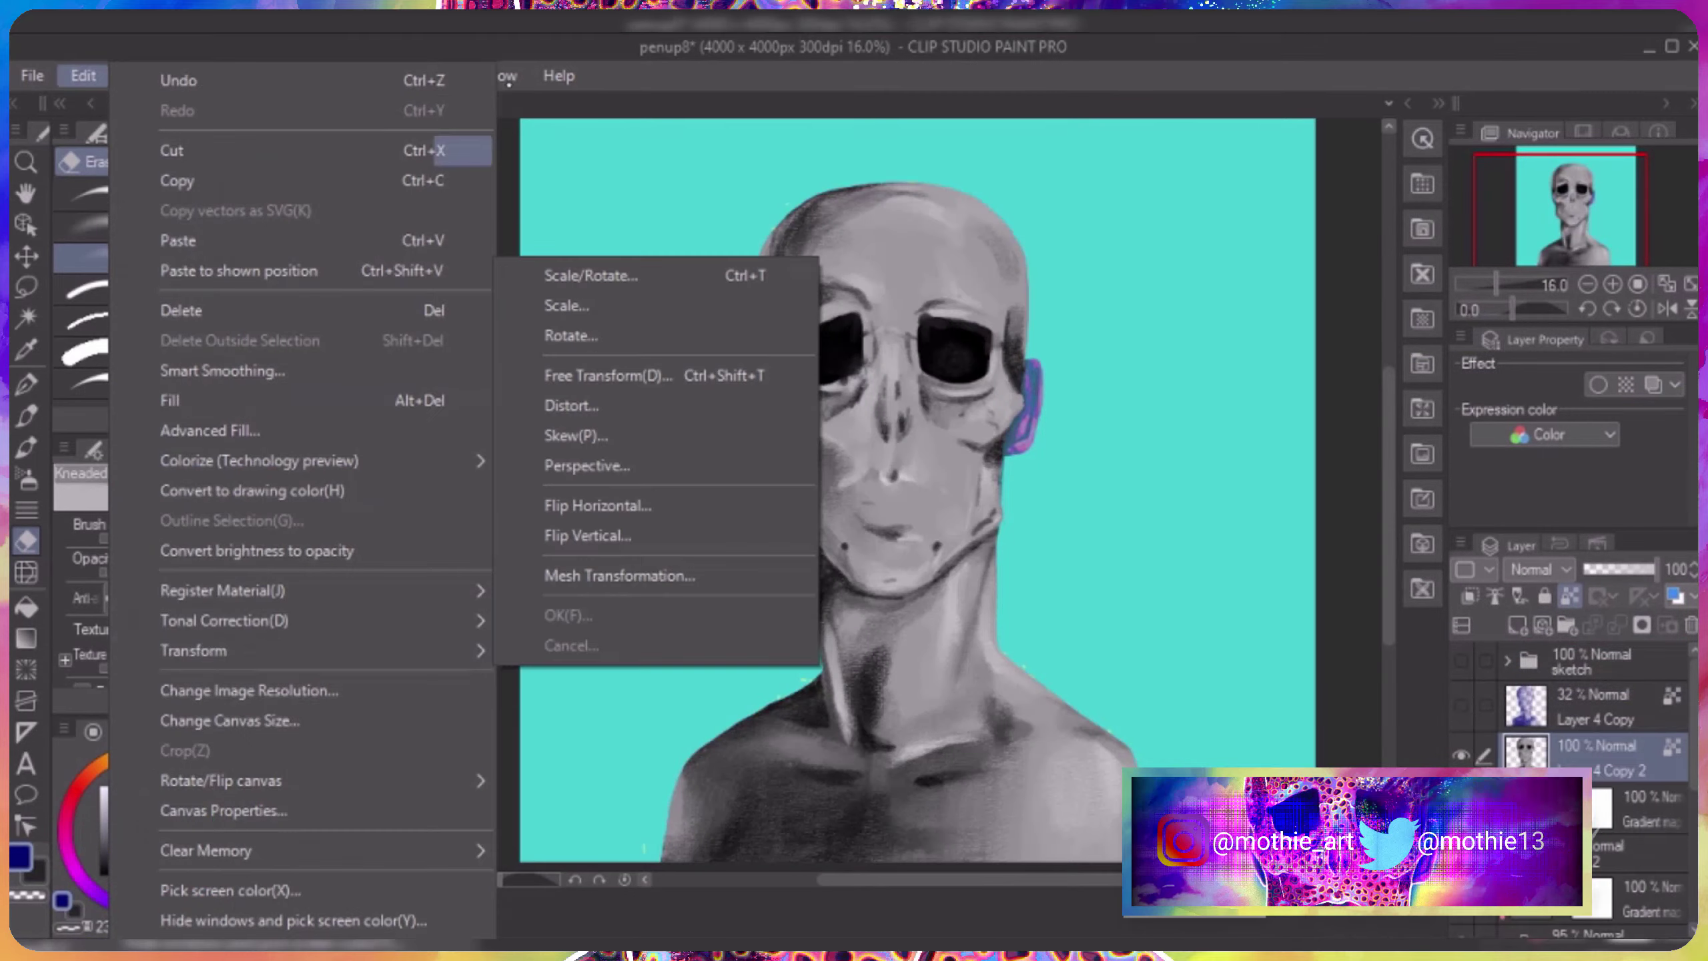
pyautogui.rightClick(1564, 609)
pyautogui.click(1265, 243)
pyautogui.write('2')
pyautogui.moveTo(828, 435); pyautogui.dragTo(1302, 297)
pyautogui.click(1455, 330)
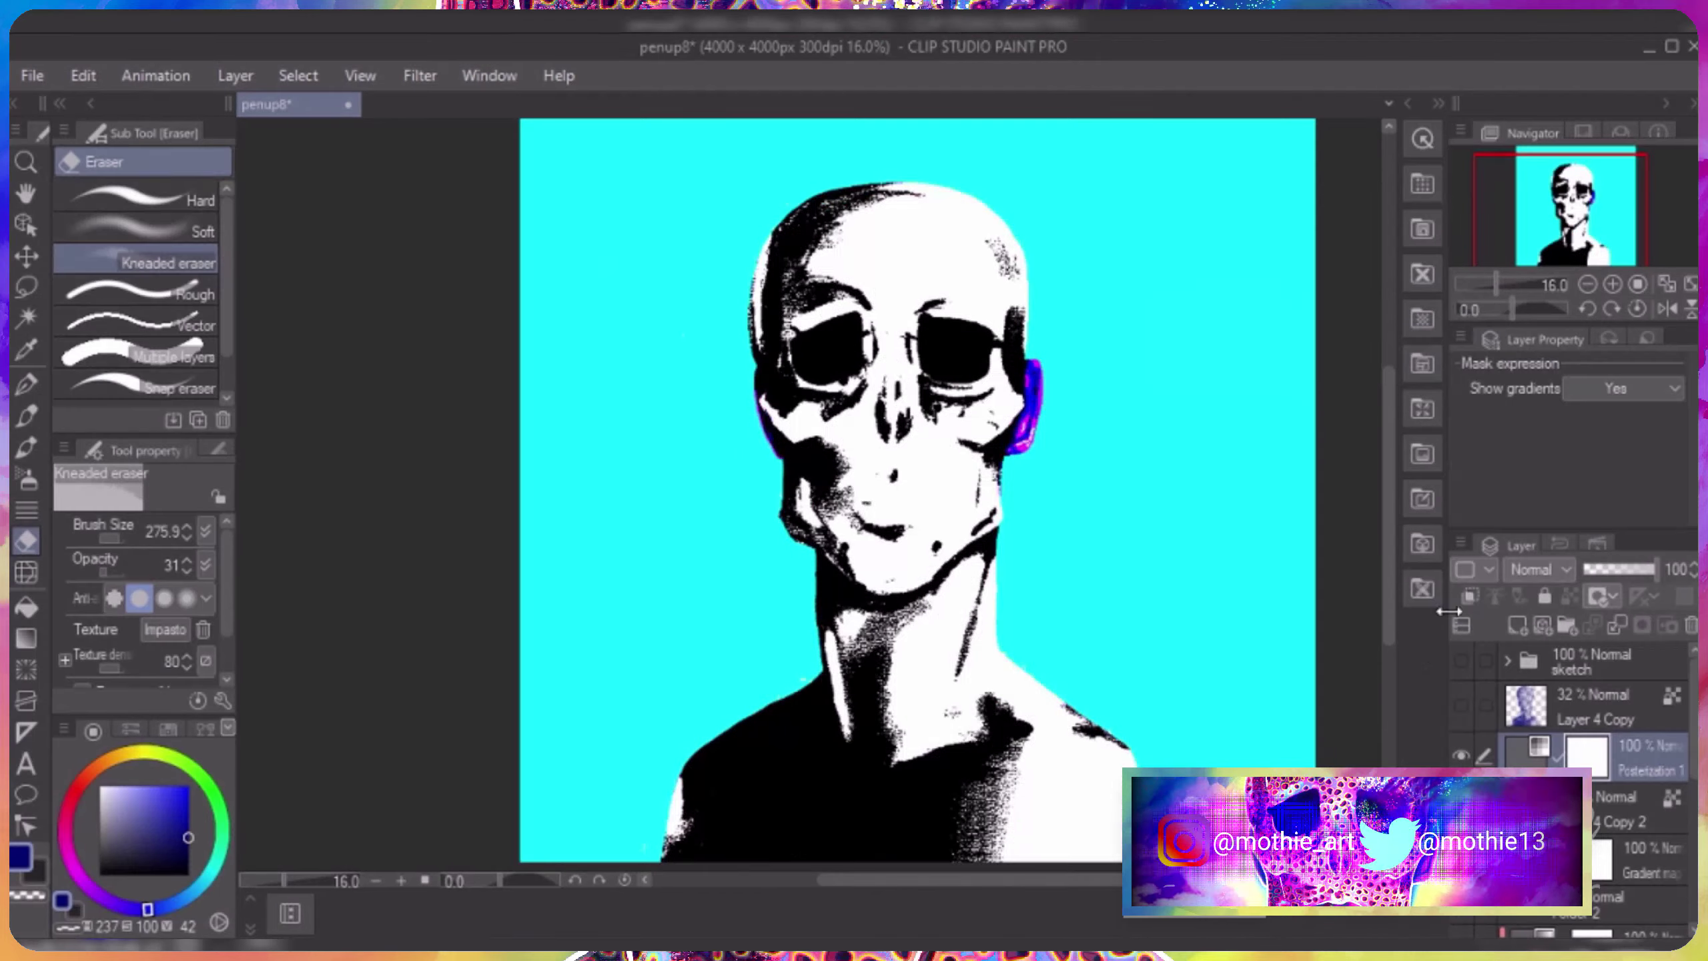
# Merge the posterization layer into Layer 4 Copy 2 and convert the merged layer's brightness to opacity.
pyautogui.click(83, 75)
pyautogui.rightClick(1614, 756)
pyautogui.click(1429, 283)
pyautogui.click(83, 76)
pyautogui.click(183, 253)
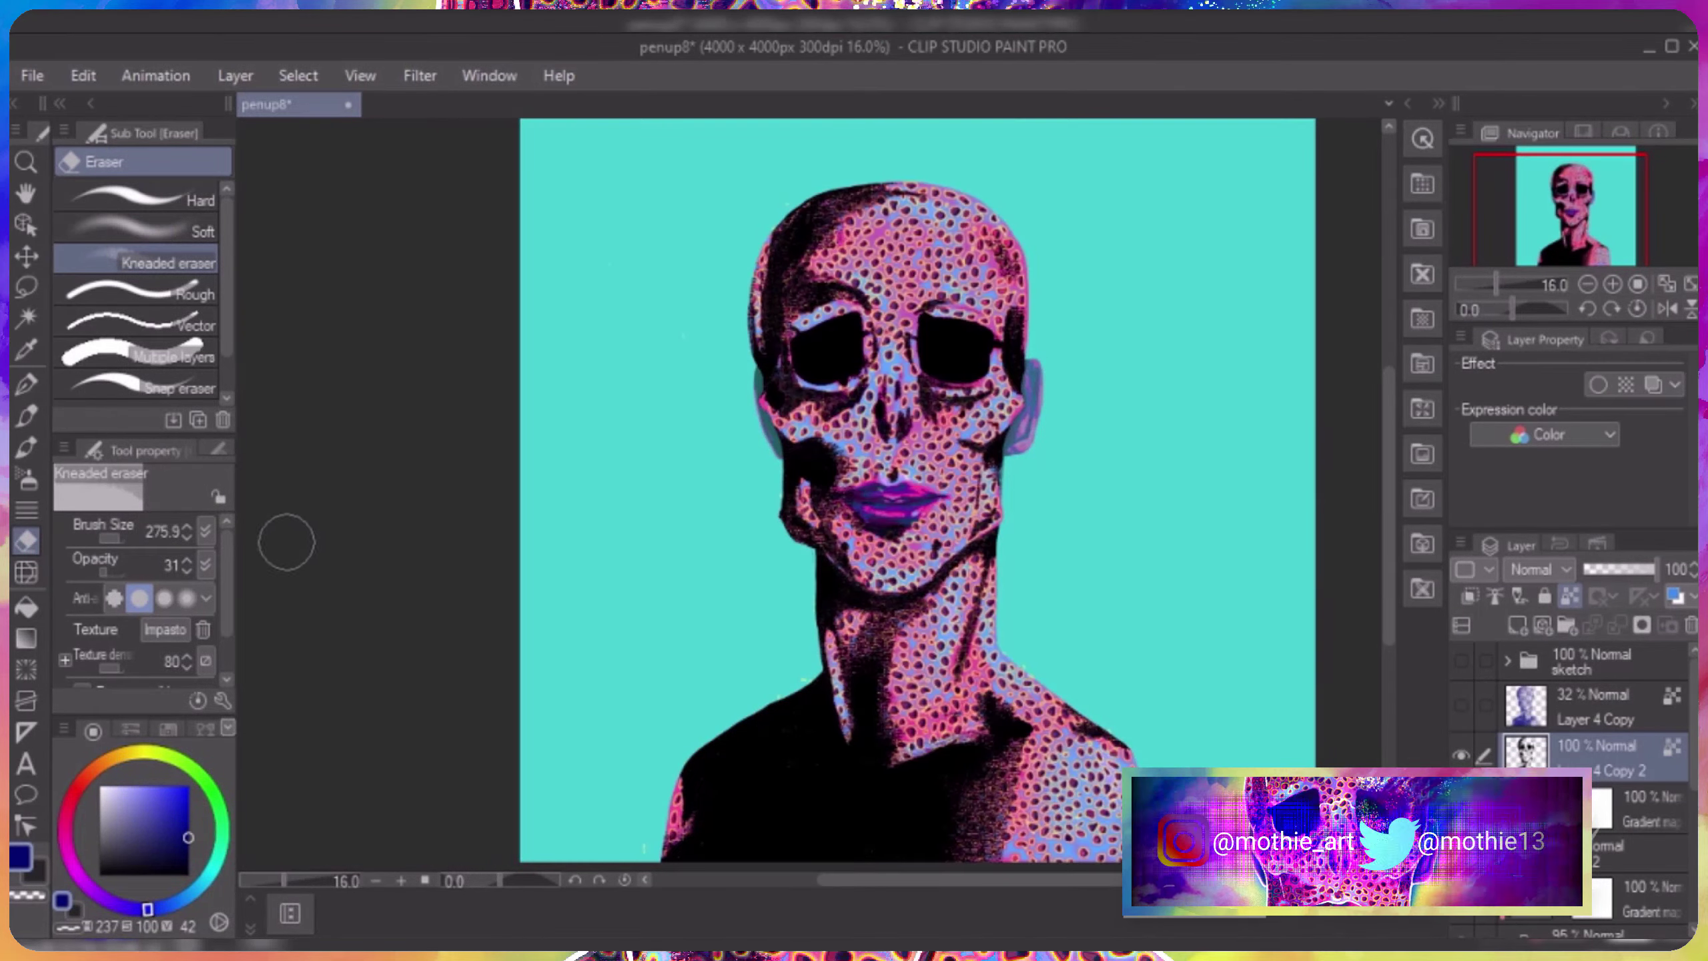
# Recolour the posterized shadows on Layer 4 Copy 2 dark blue with the Real G-Pen, trying another blending mode and opacity.
pyautogui.press('p')
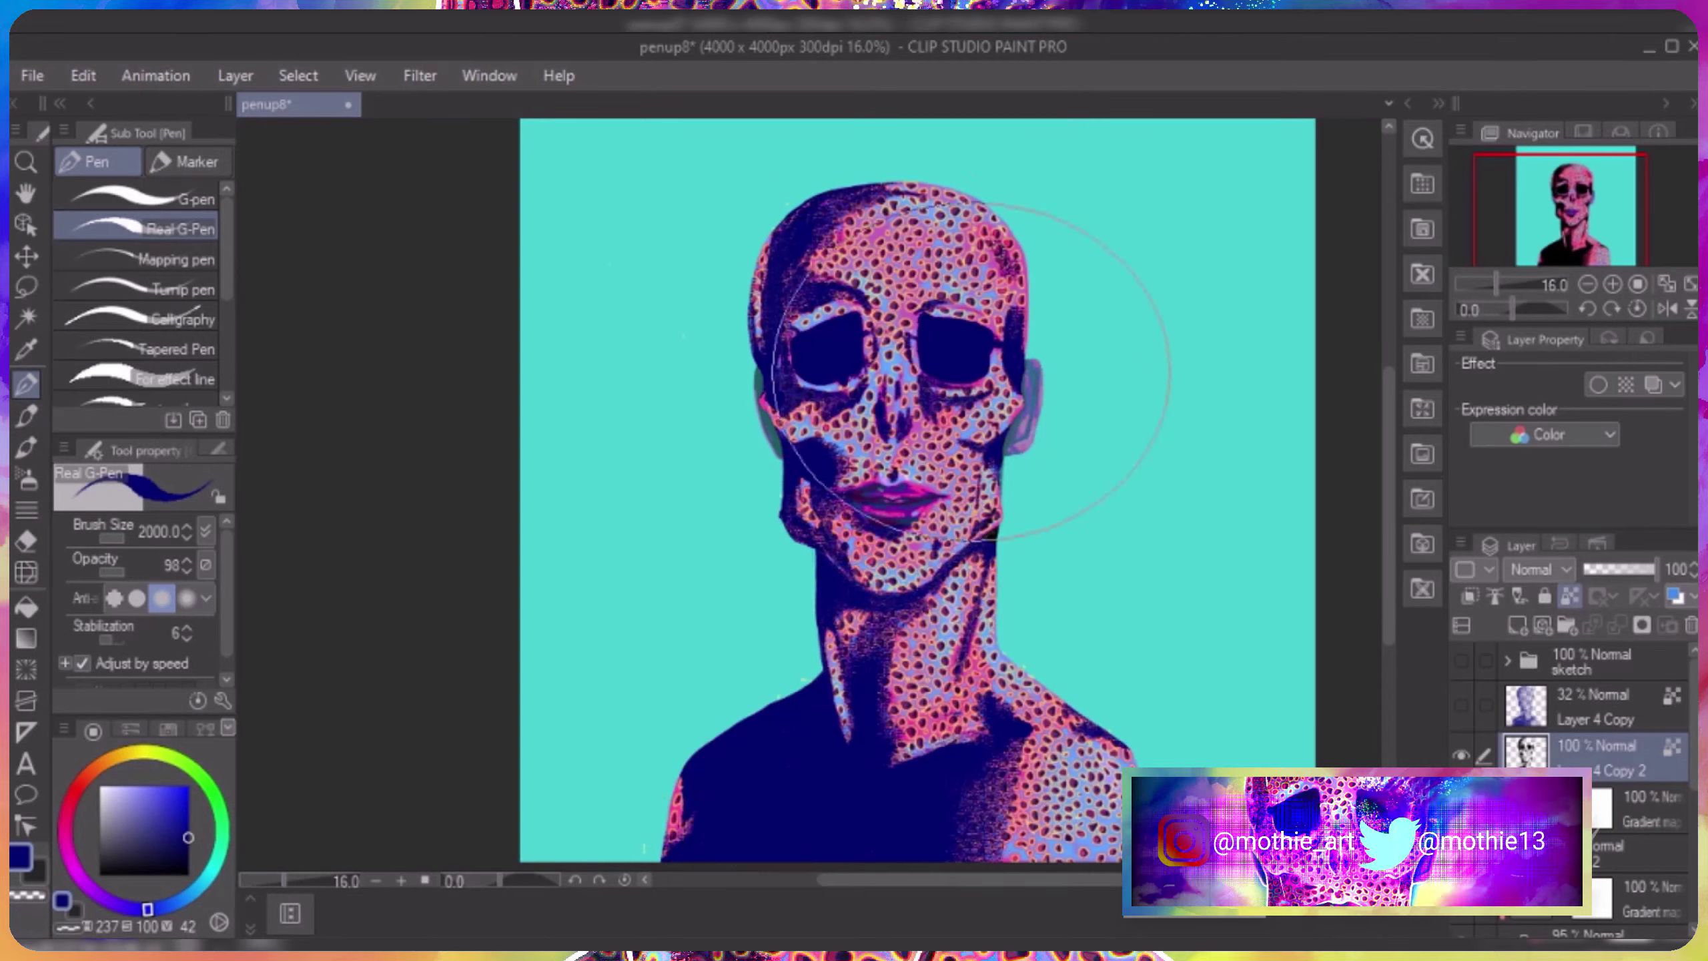
pyautogui.click(1460, 704)
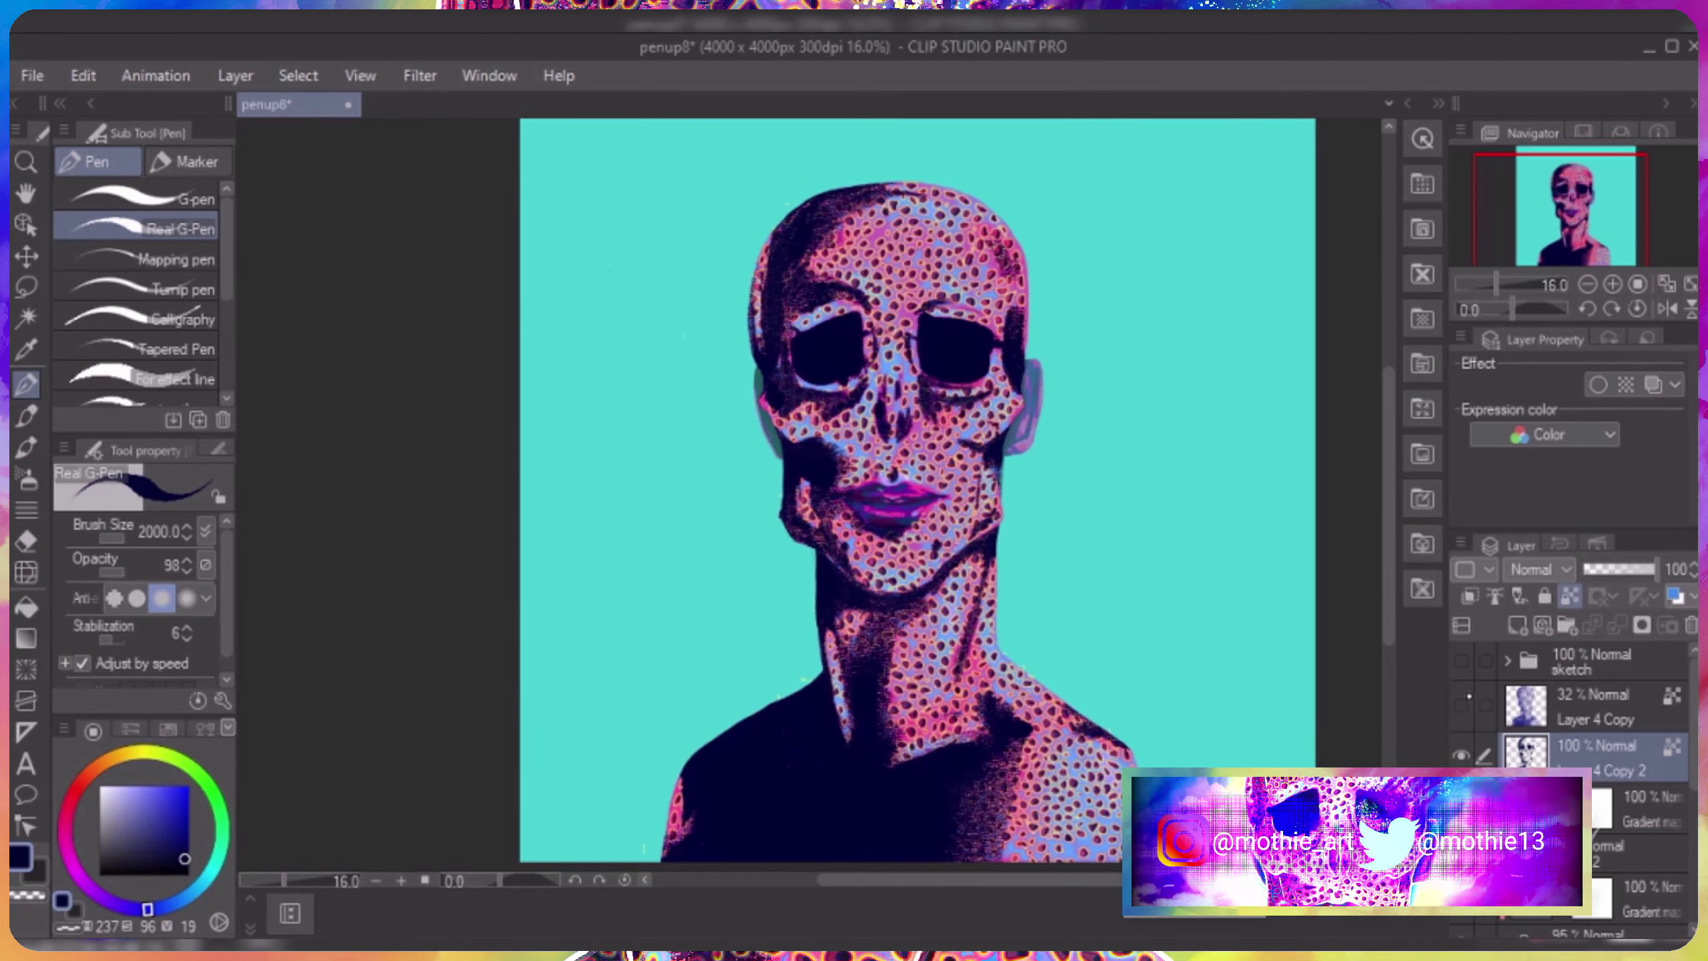
pyautogui.click(1539, 569)
pyautogui.click(1546, 349)
pyautogui.moveTo(1654, 569); pyautogui.dragTo(1649, 569)
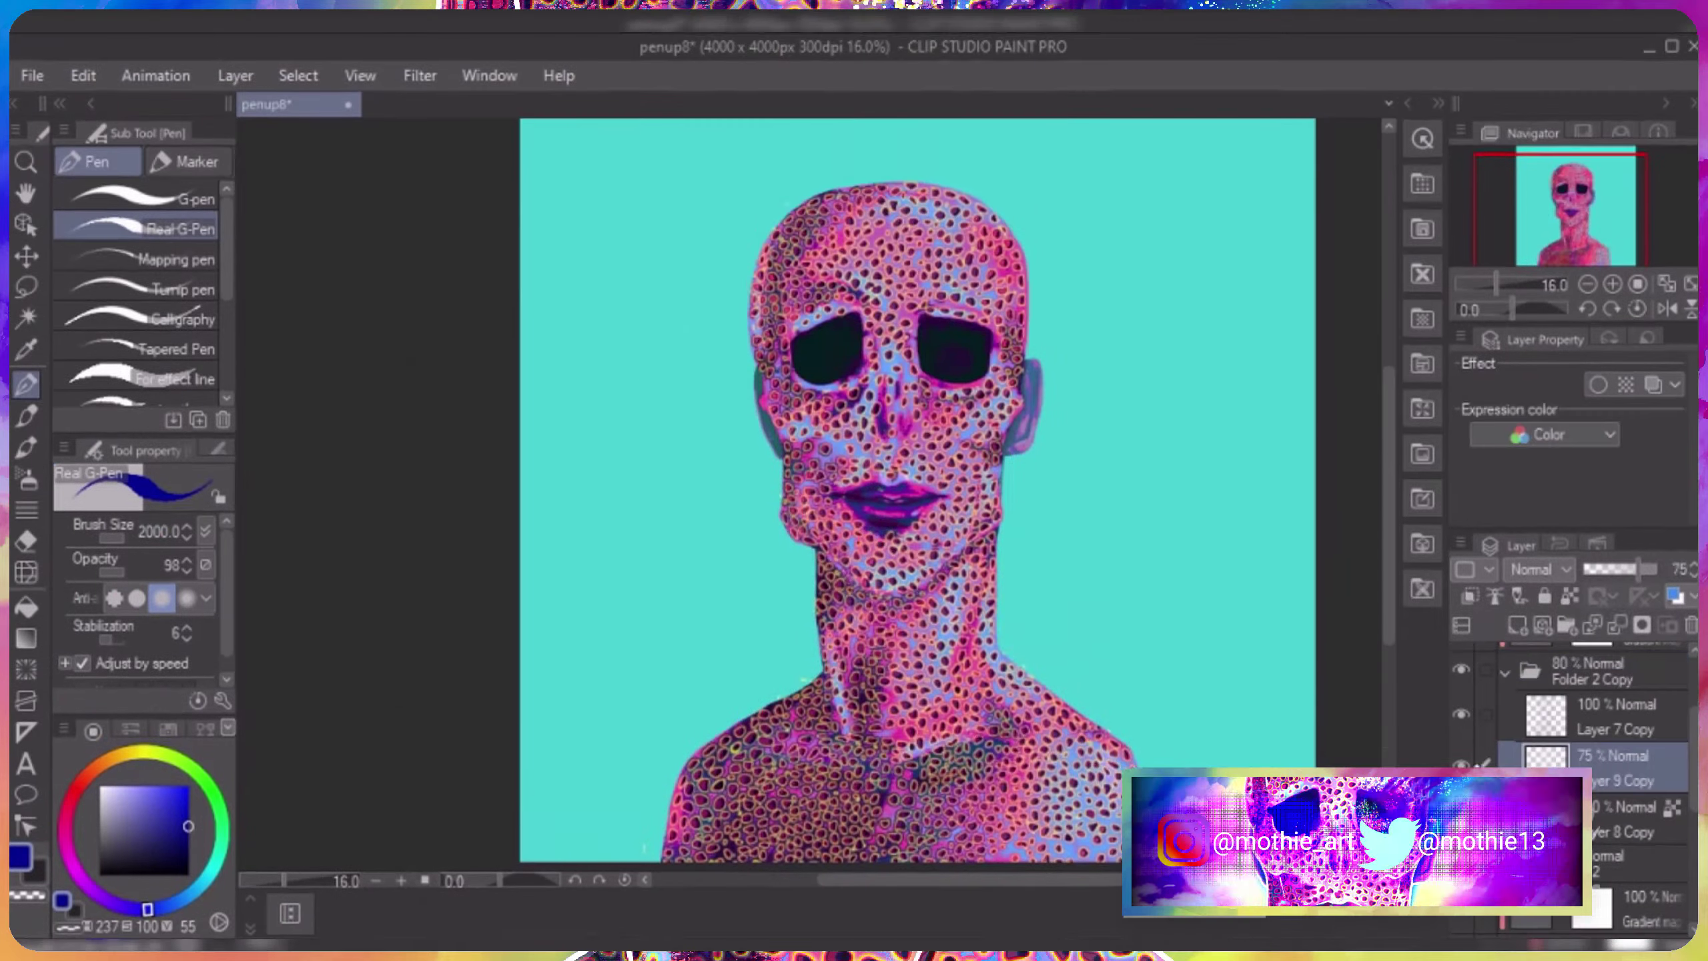
# Toggle the visibility of Layer 8 Copy and Layer 7 Copy to compare their effect on the figure.
pyautogui.click(1634, 819)
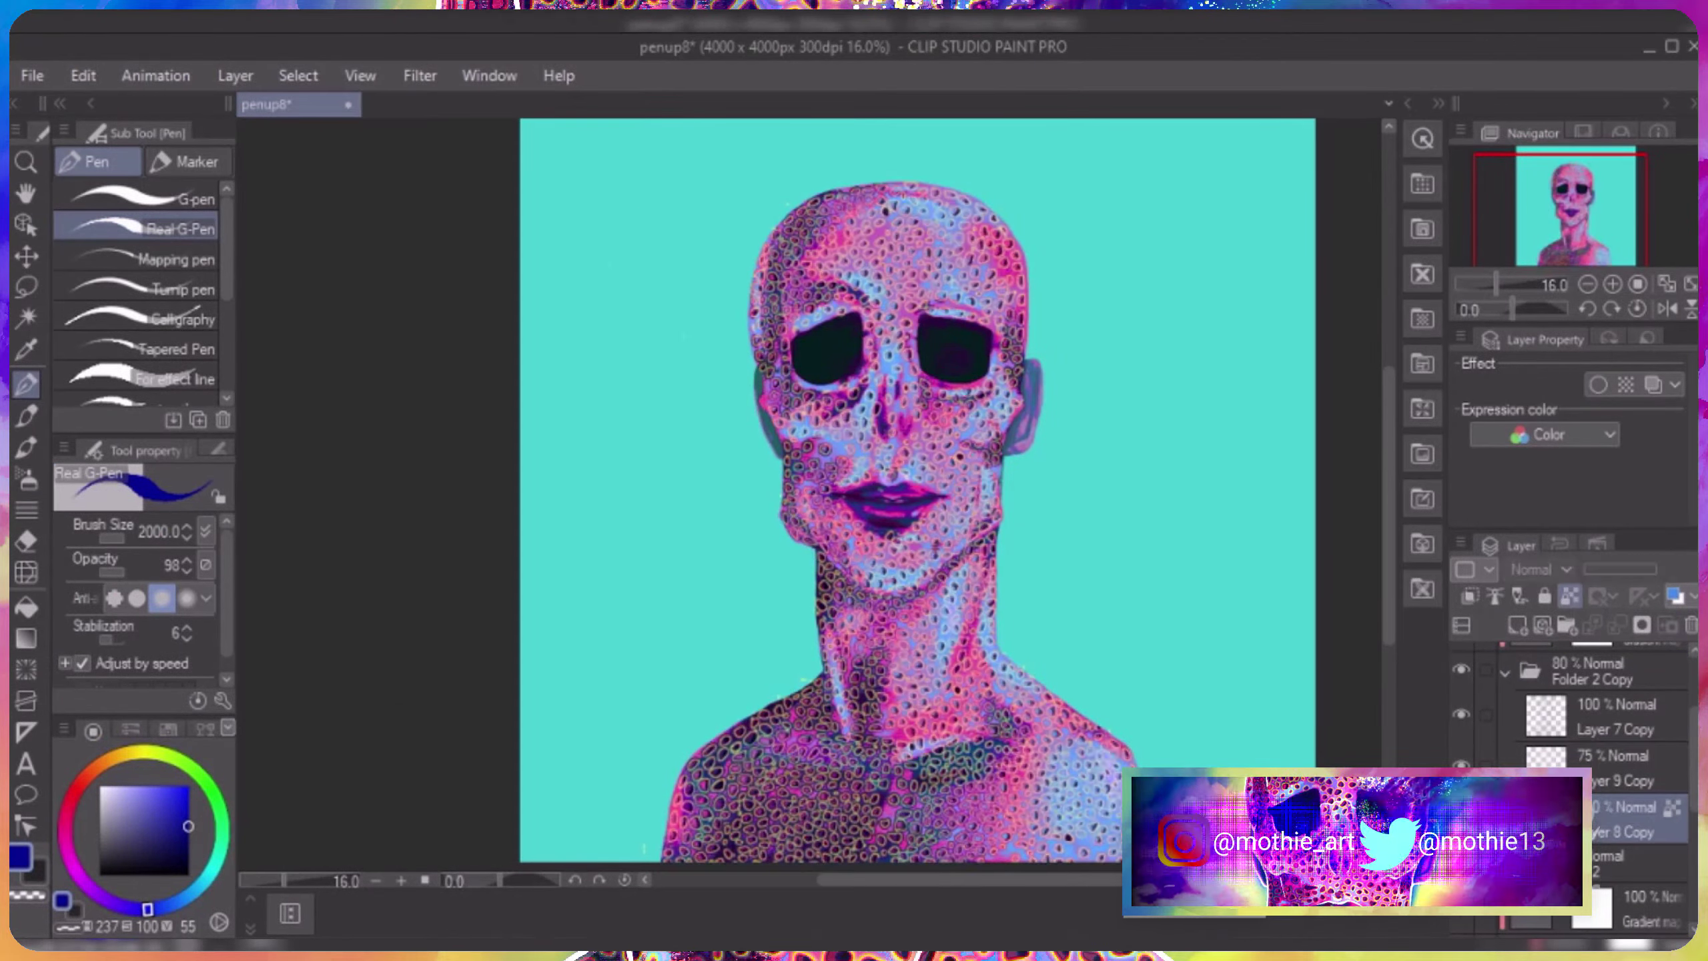
pyautogui.click(1461, 713)
pyautogui.click(1461, 713)
# Soften the dark texture on the shoulder and chest of Layer 9 Copy with the Kneaded eraser, reducing its size to 38.1.
pyautogui.click(1627, 760)
pyautogui.press('e')
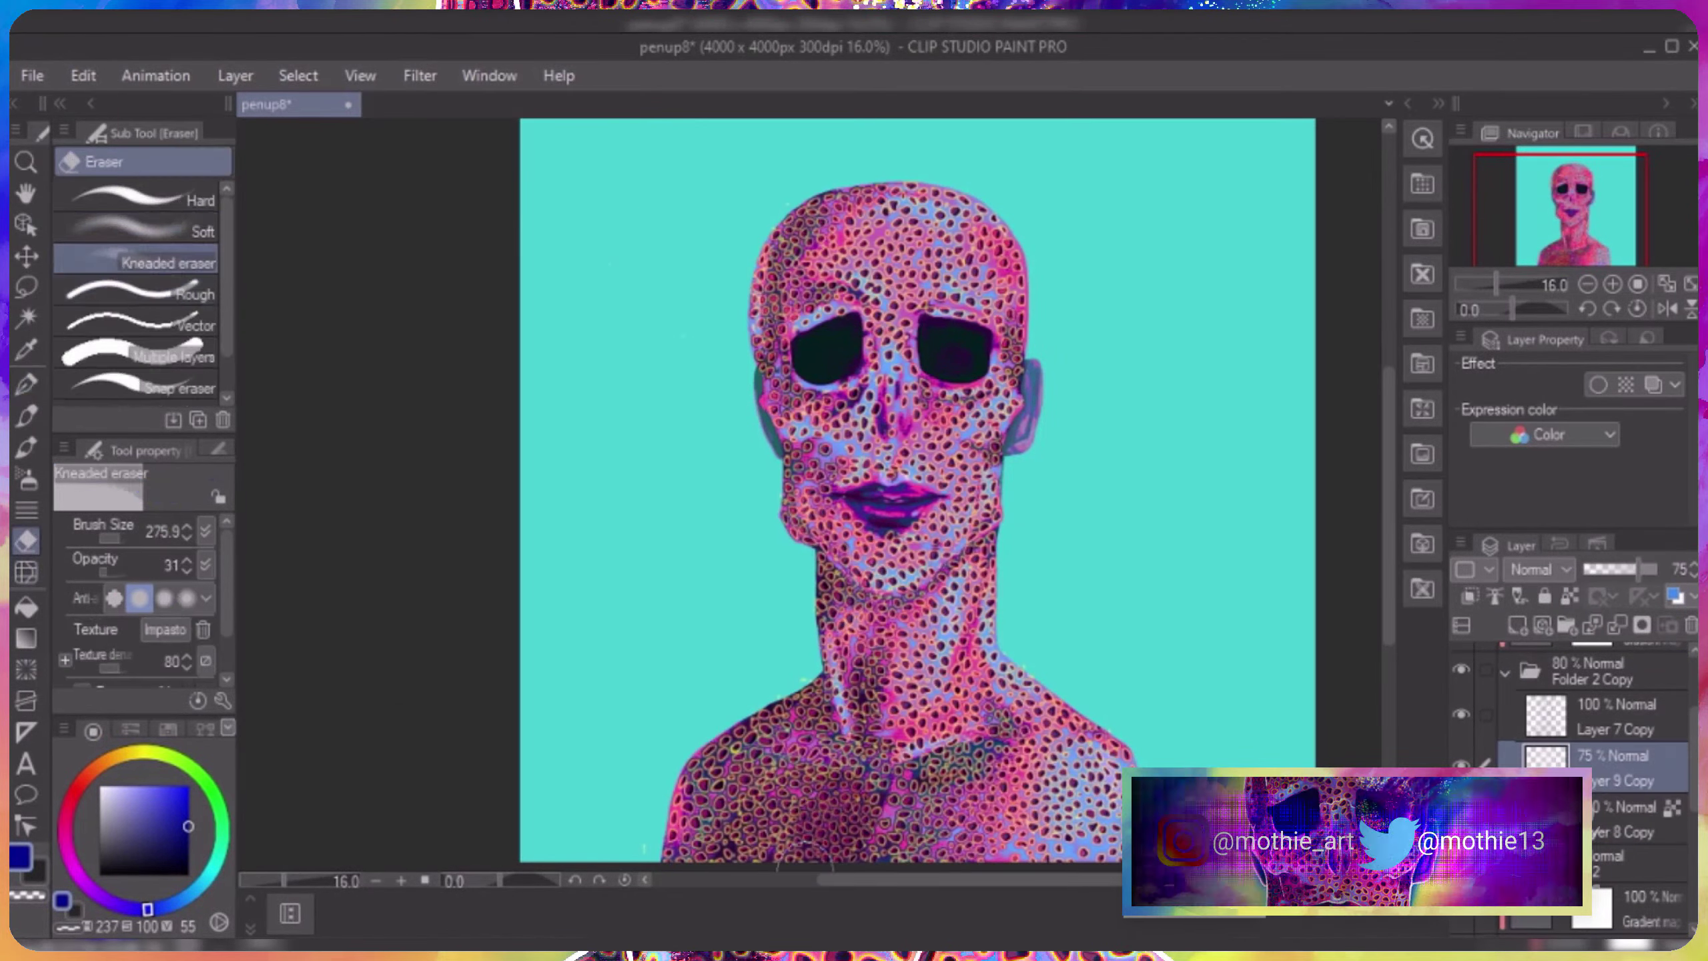
pyautogui.scroll(3, 1567, 706)
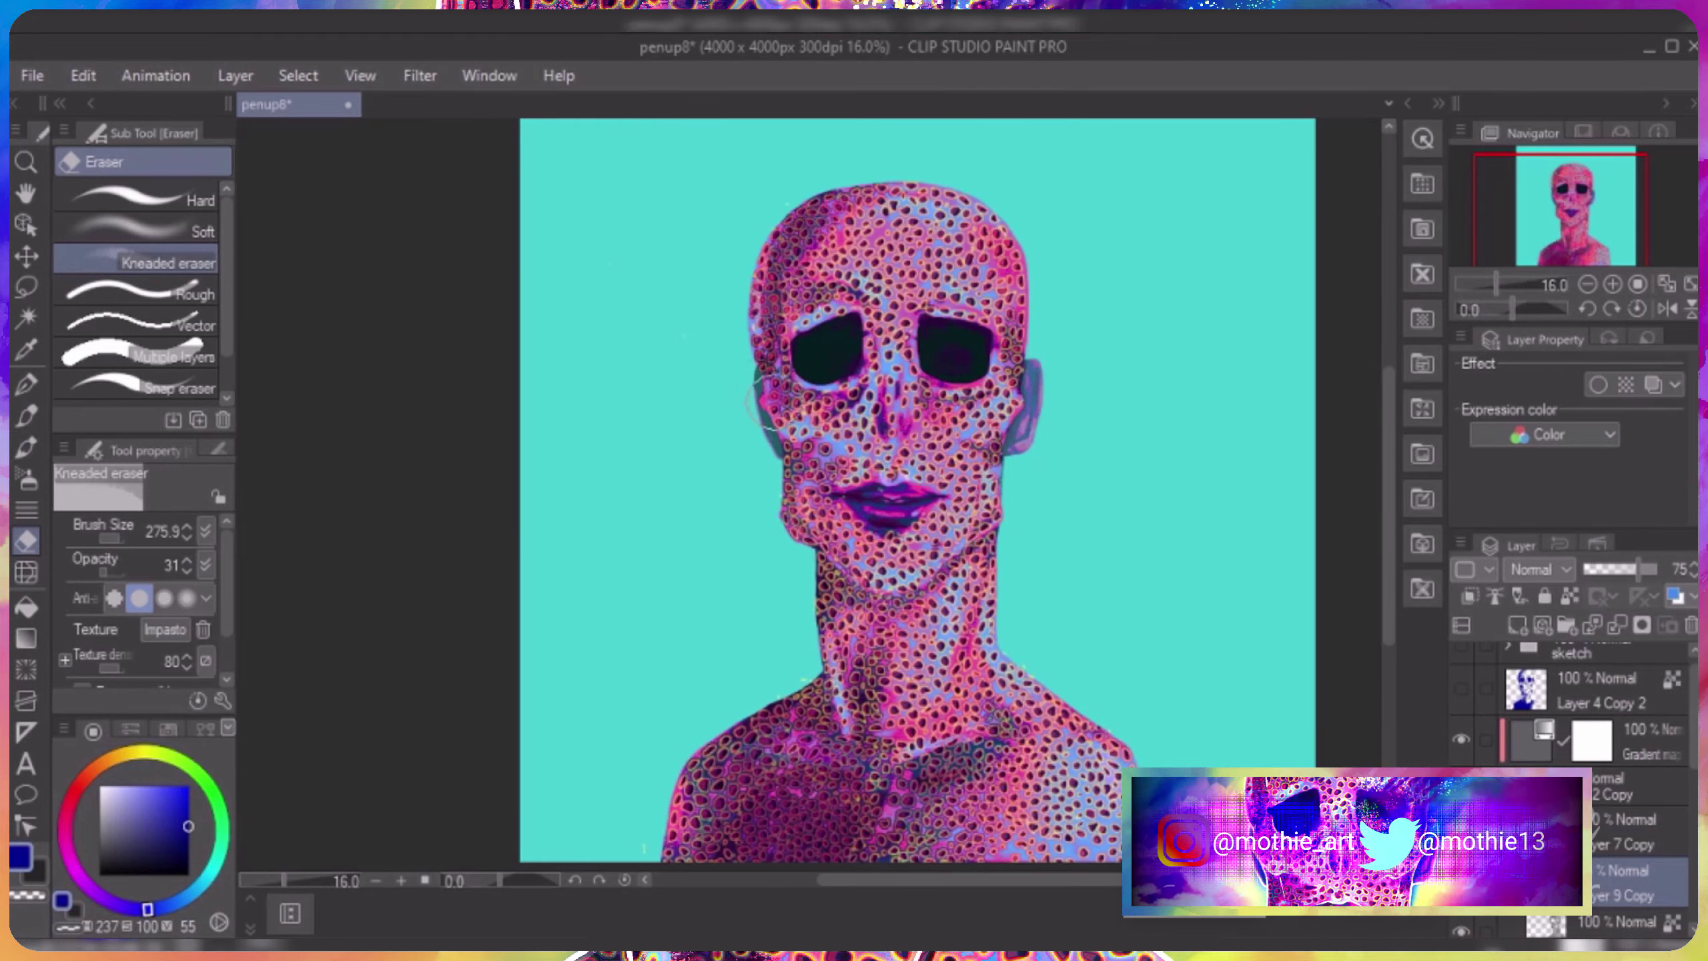
pyautogui.press('[')
pyautogui.press('[')
pyautogui.press('[')
pyautogui.press('[')
pyautogui.press('[')
# Erase small areas from the mask of the gradient map above Folder 2 Copy, and reselect Layer 9 Copy.
pyautogui.moveTo(854, 713); pyautogui.dragTo(934, 714)
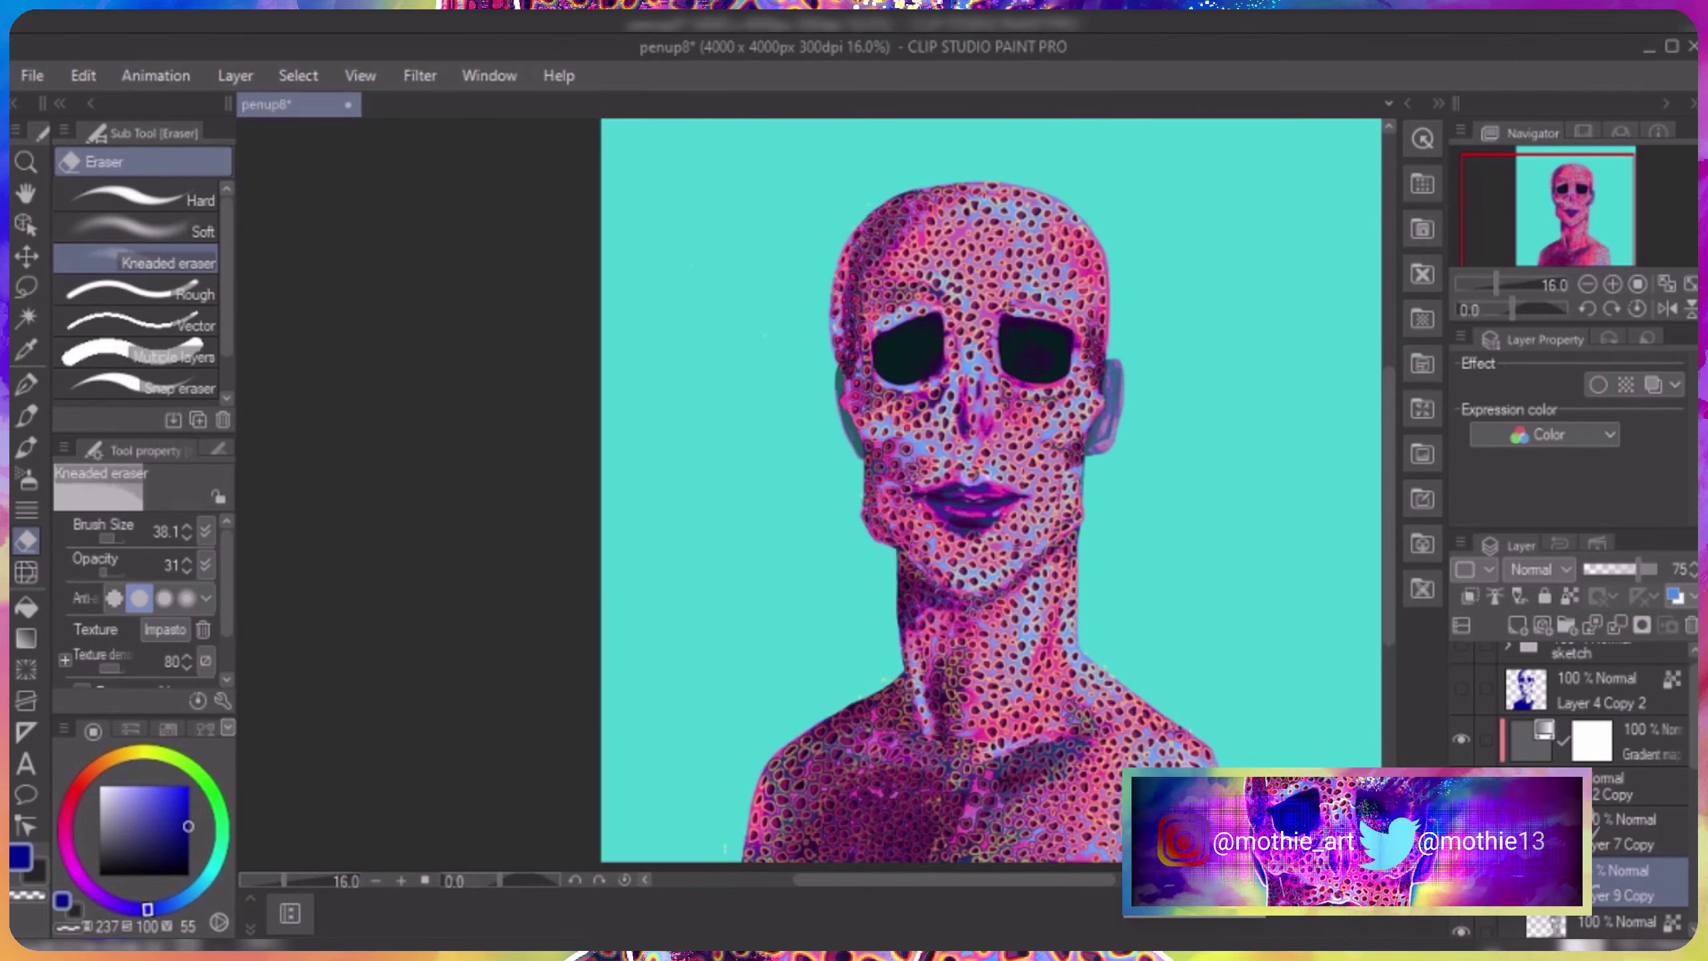
pyautogui.click(1592, 740)
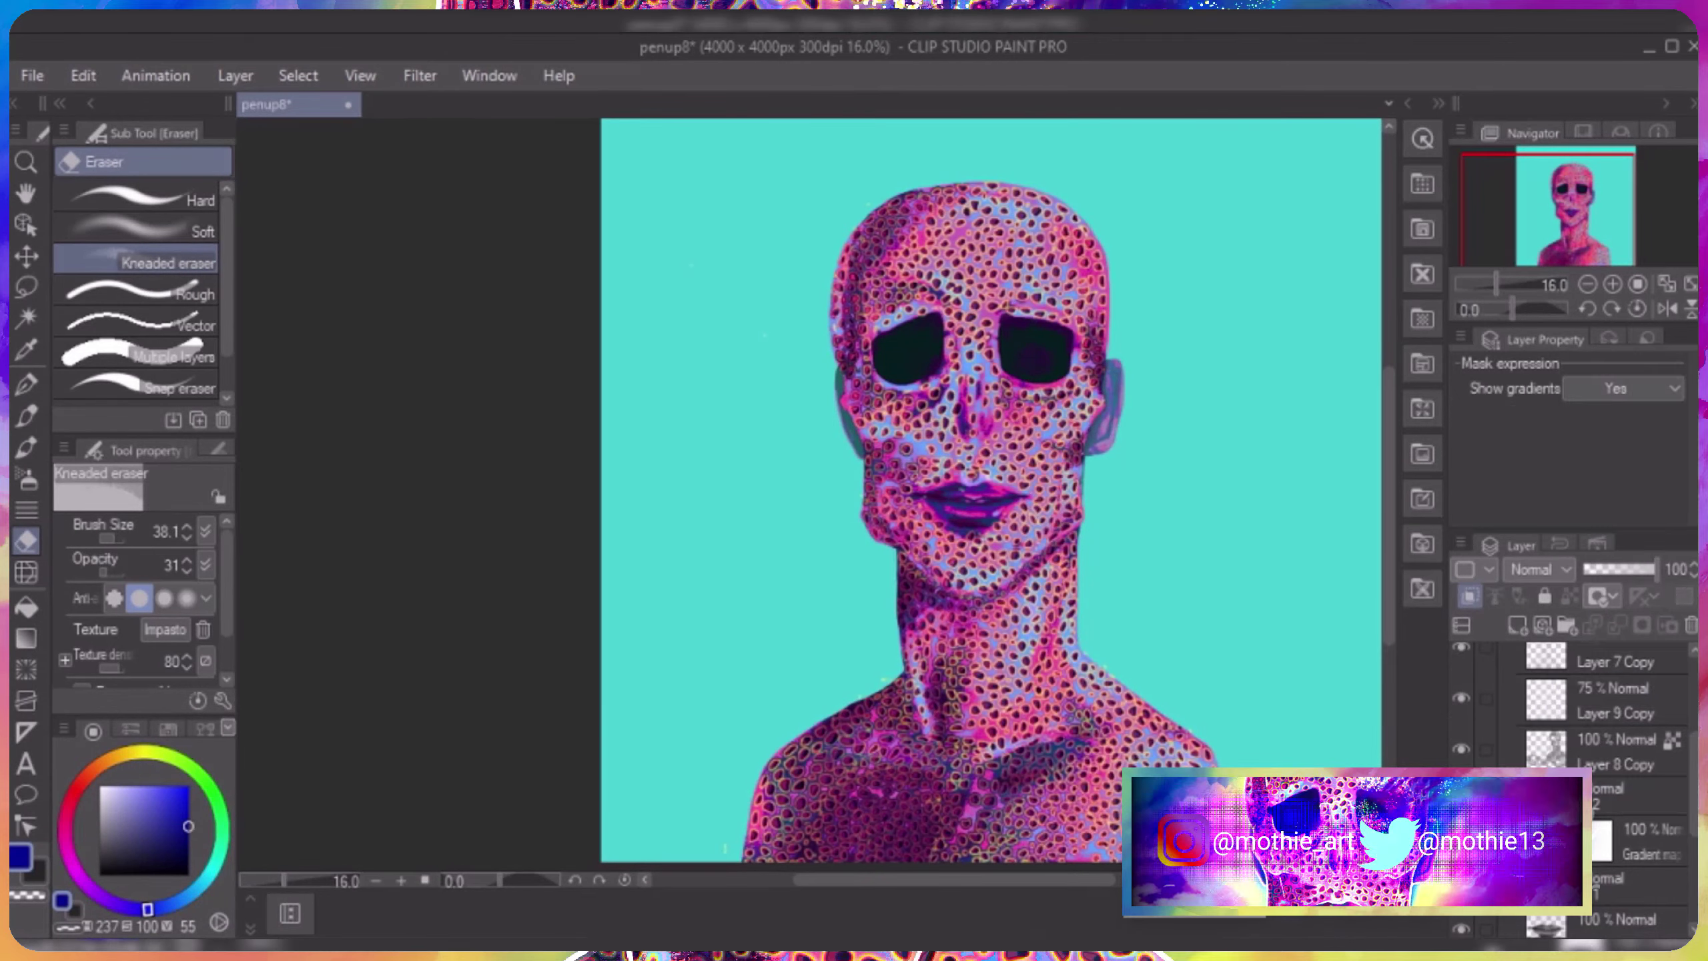
pyautogui.click(1627, 851)
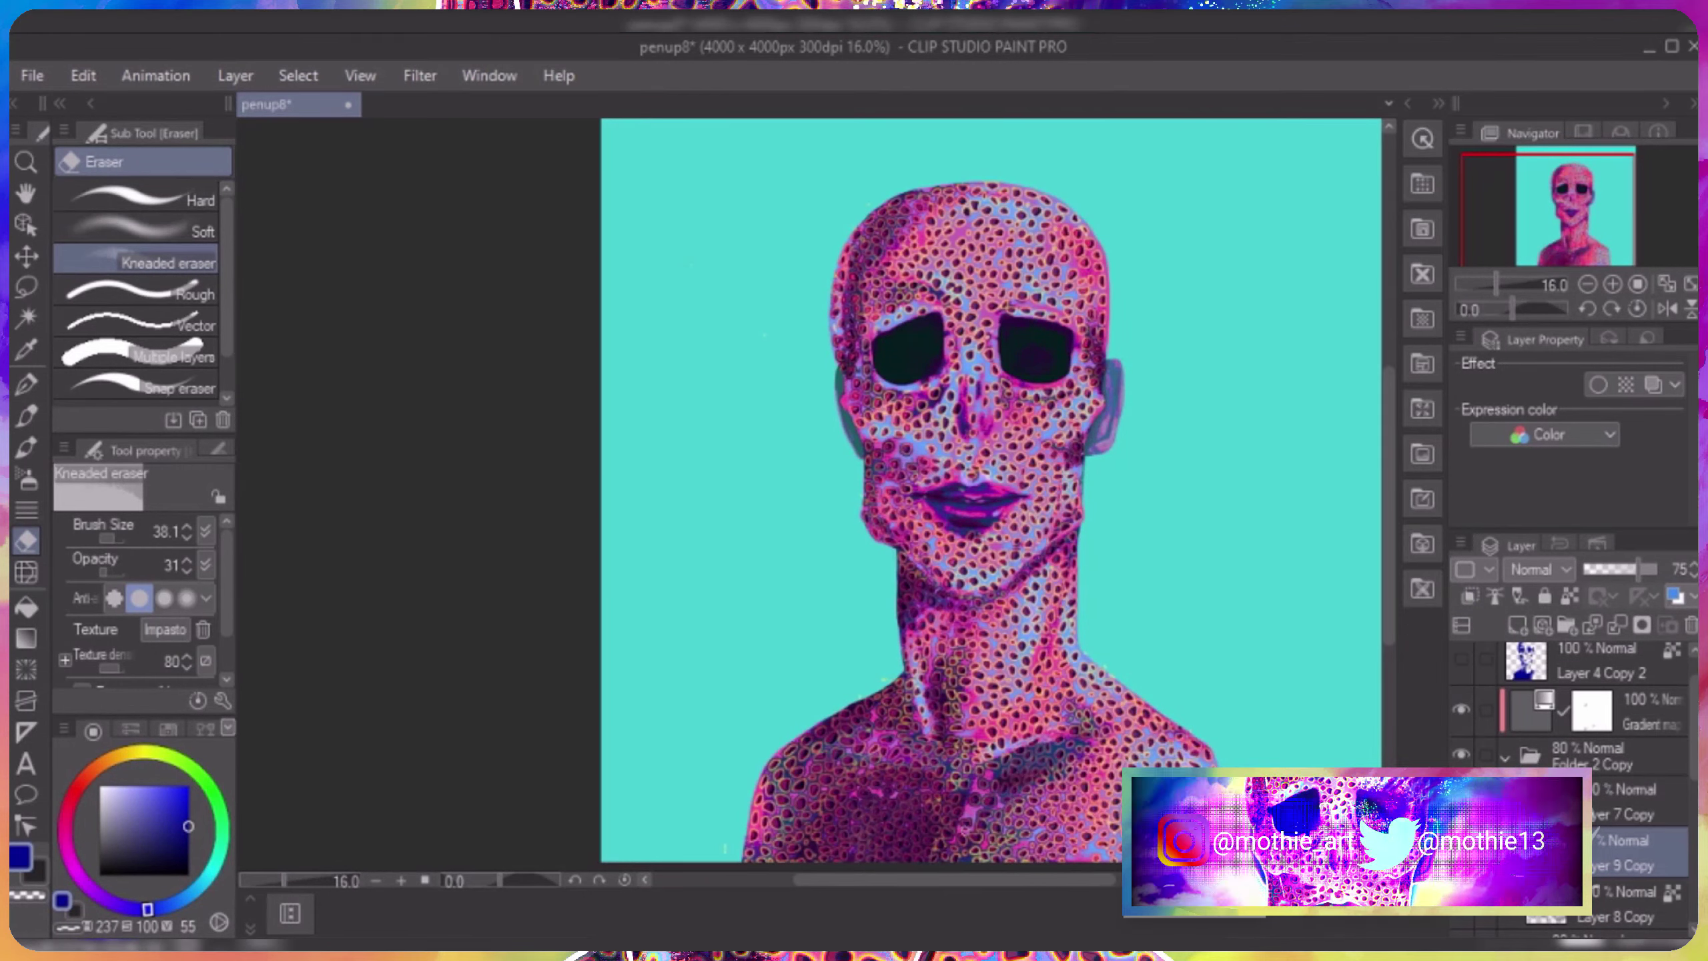
# Set the blending mode of Layer 11 in Folder 1 to Hard light.
pyautogui.scroll(-5, 1614, 774)
pyautogui.click(1627, 756)
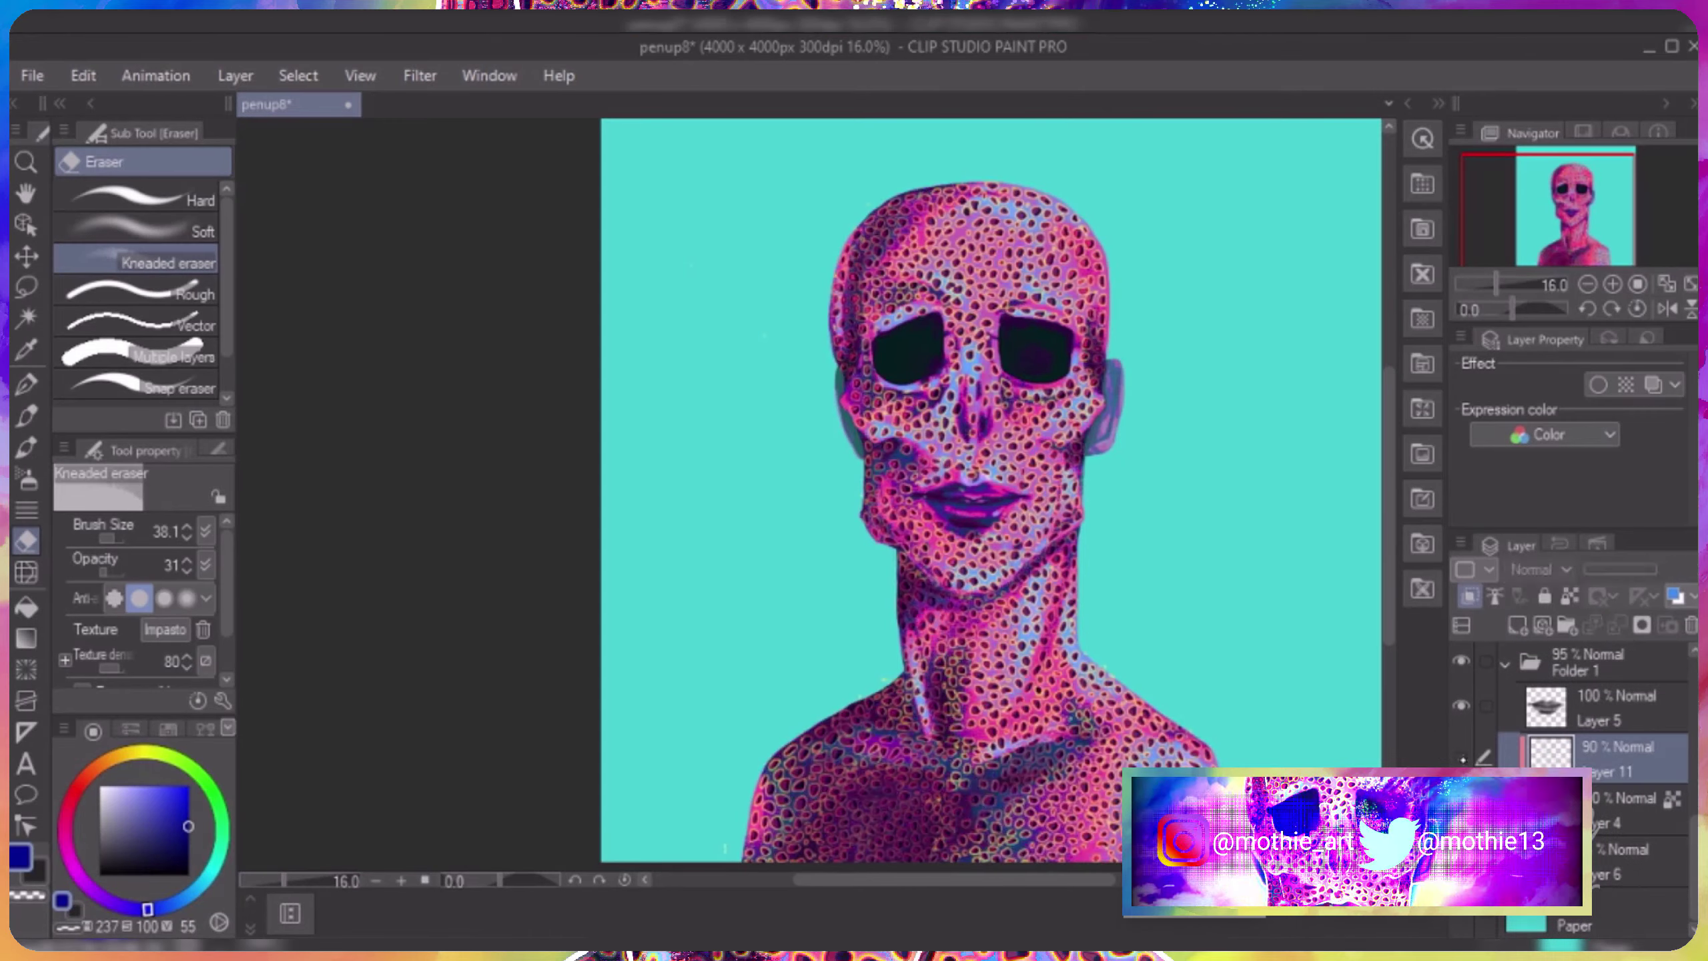
pyautogui.click(1545, 570)
pyautogui.click(1545, 570)
pyautogui.scroll(5, 1580, 706)
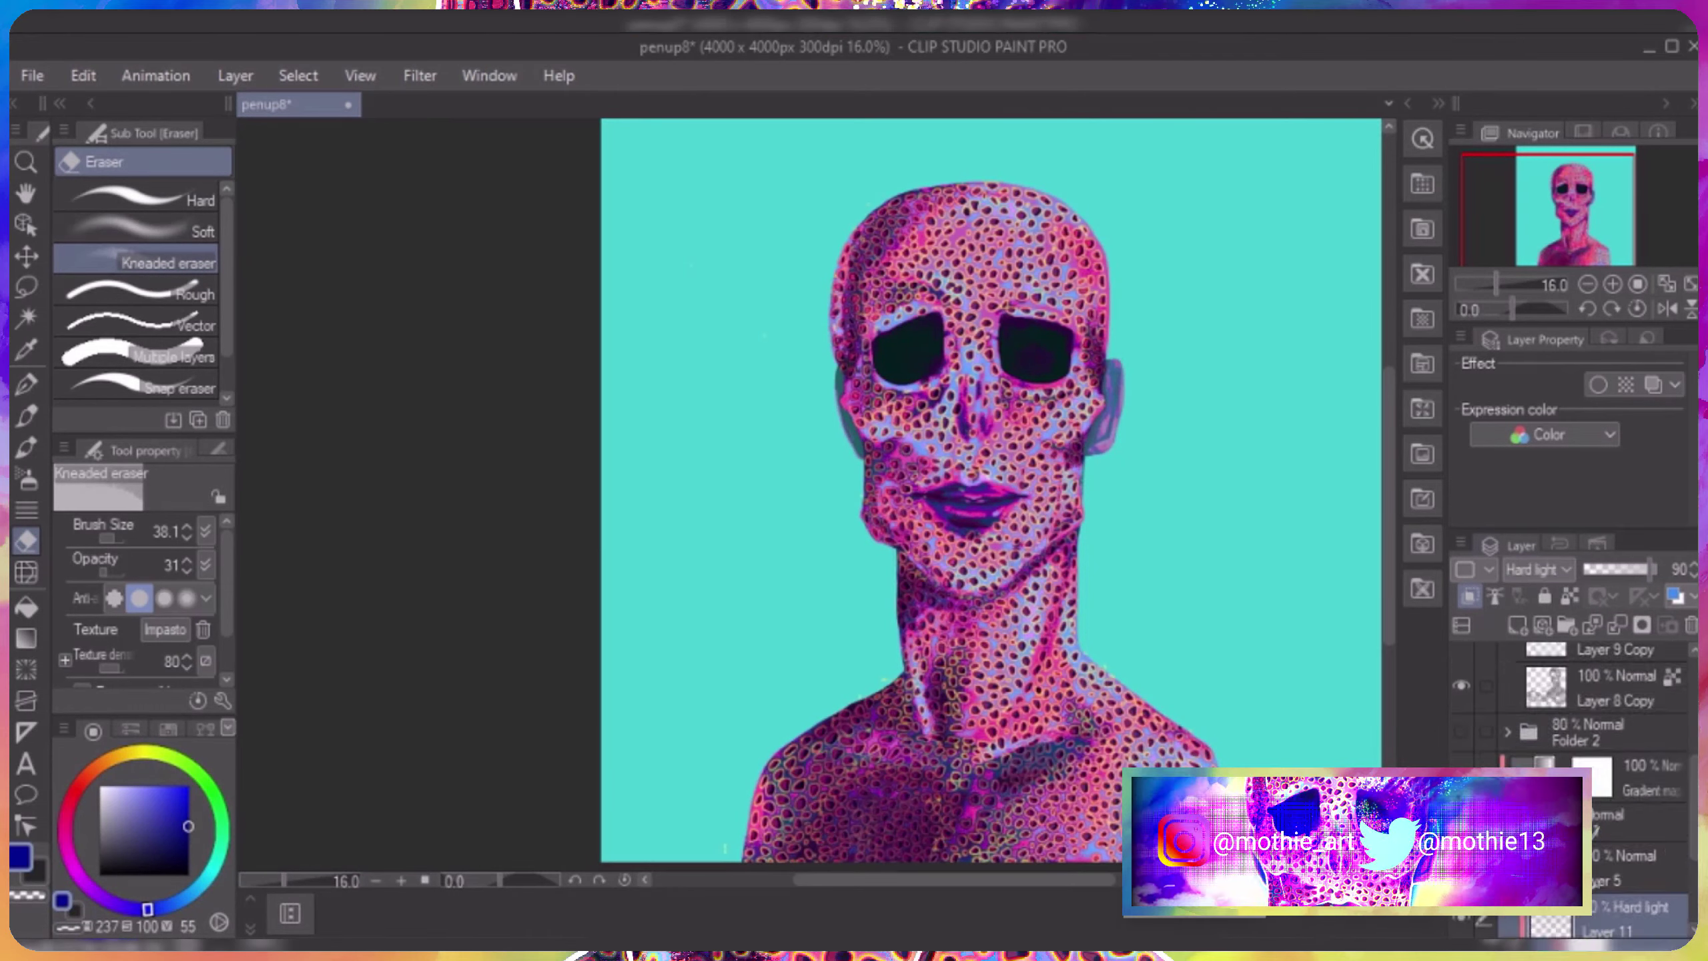
# Toggle the visibility of Folder 2 Copy to compare the figure with and without its shading.
pyautogui.click(1462, 741)
pyautogui.click(1463, 741)
pyautogui.click(1462, 742)
pyautogui.click(1462, 741)
pyautogui.click(1506, 741)
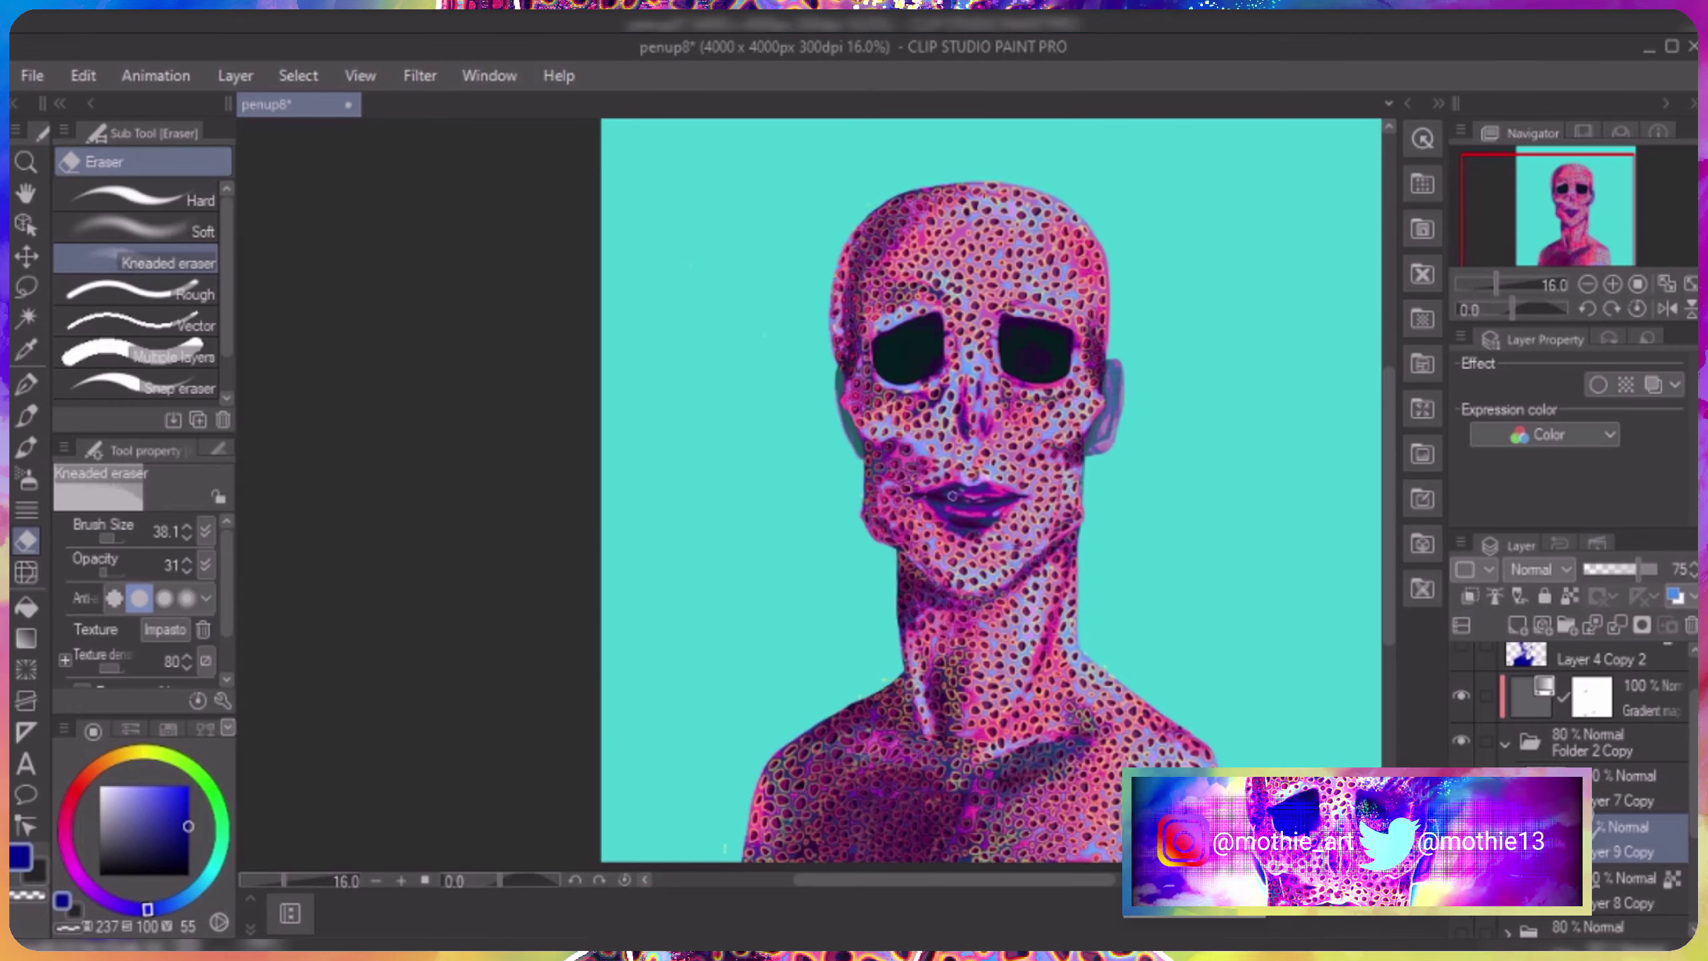
pyautogui.scroll(-2, 989, 491)
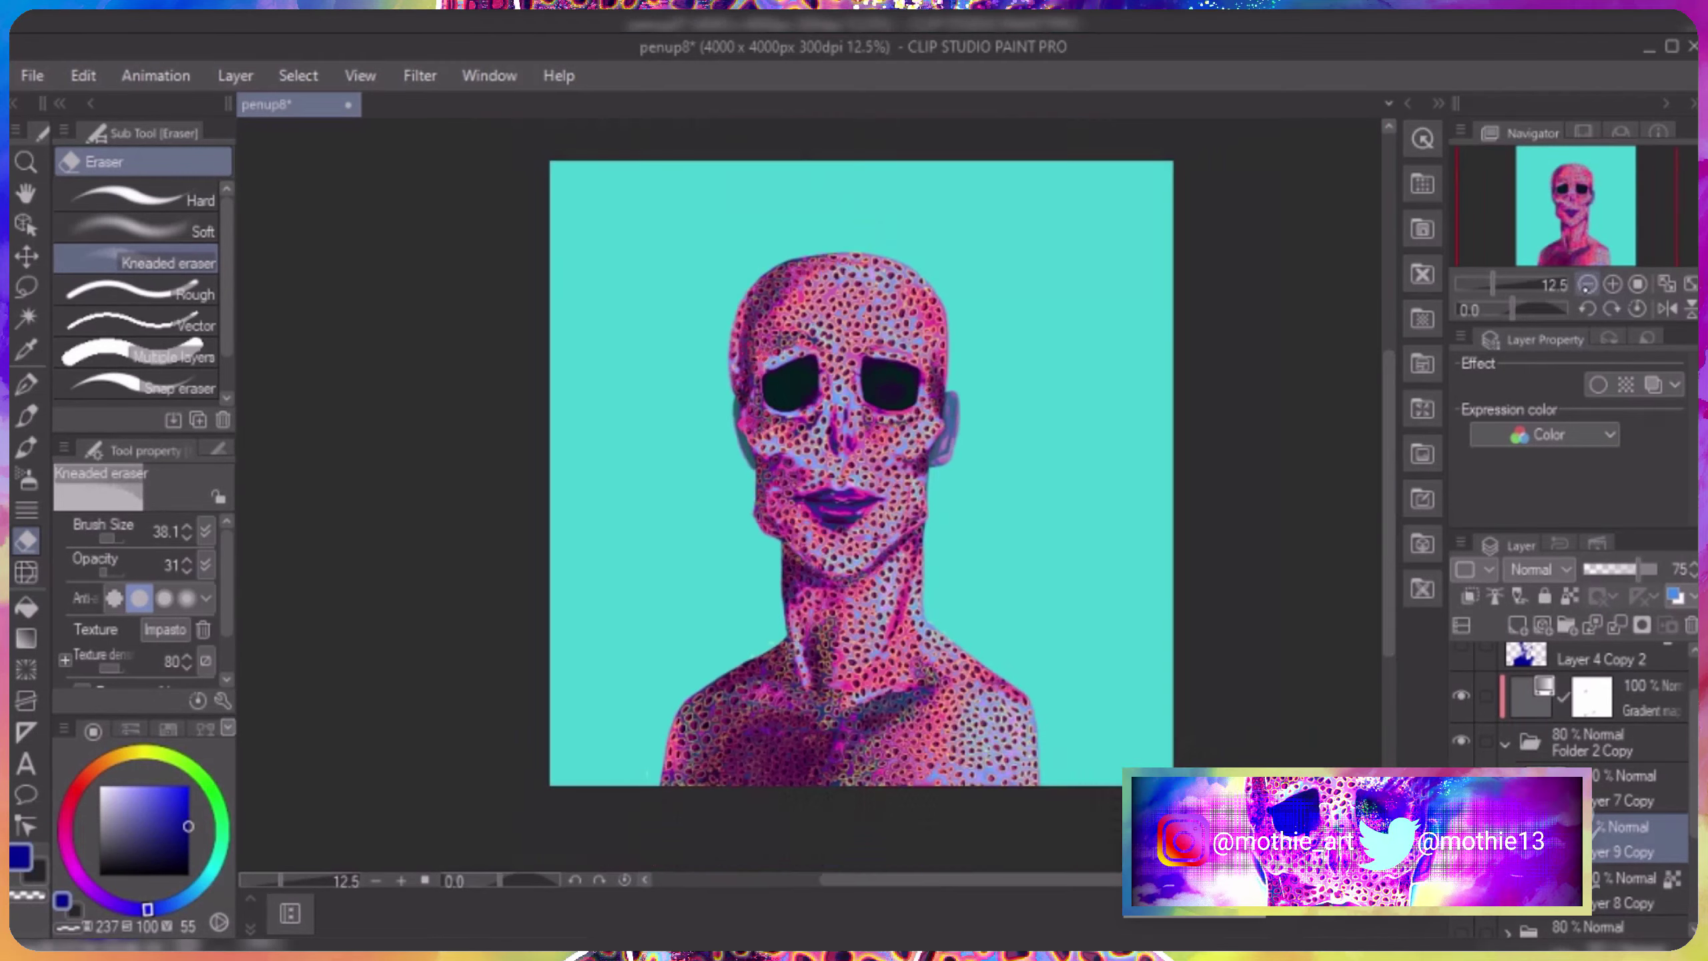
# Add a new raster layer behind the figure and pick a light yellow-green colour for the airbrush.
pyautogui.click(1507, 741)
pyautogui.click(1546, 925)
pyautogui.click(236, 75)
pyautogui.click(250, 104)
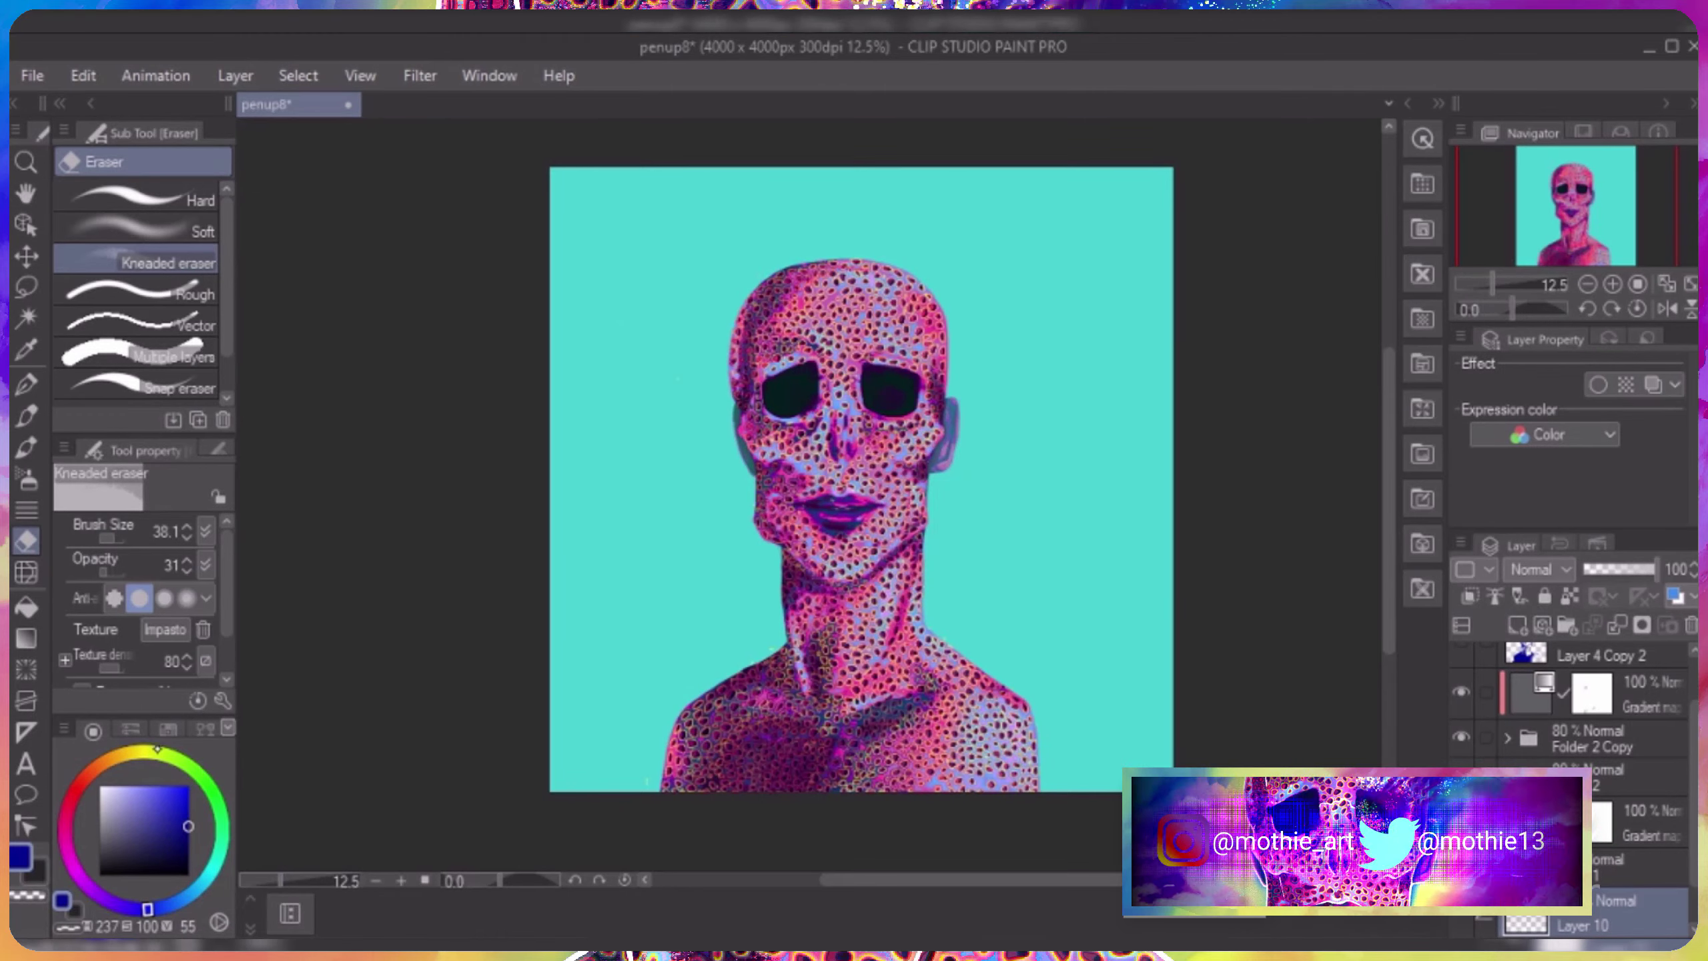
pyautogui.click(159, 752)
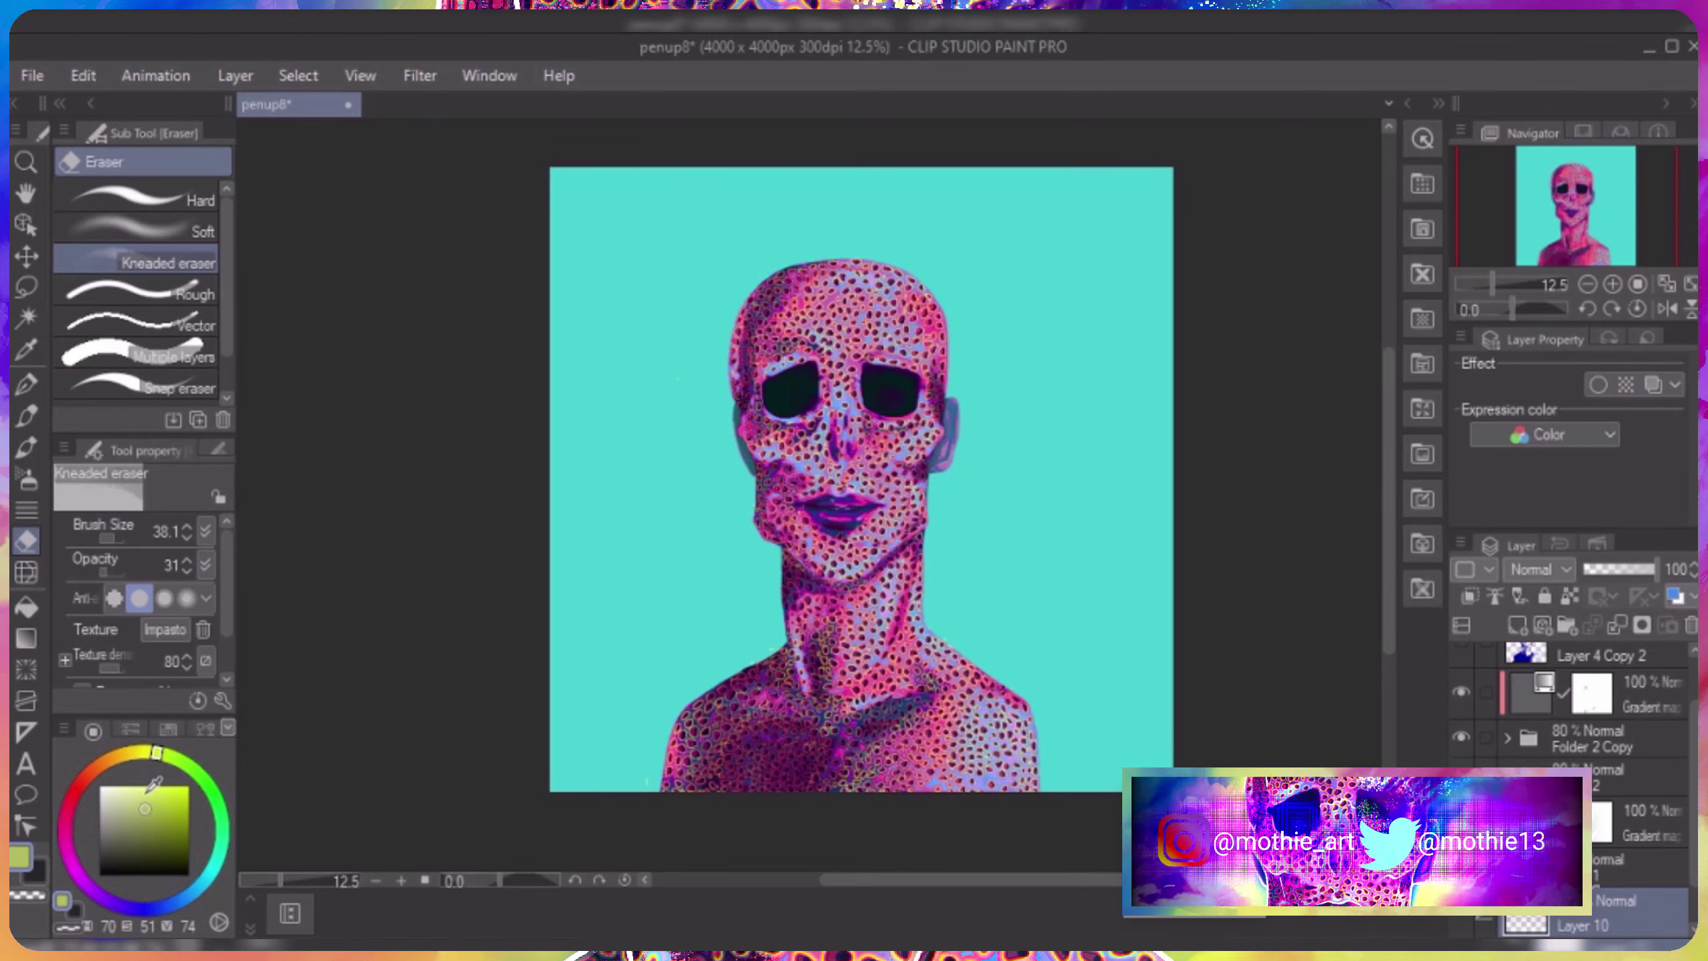
pyautogui.press('b')
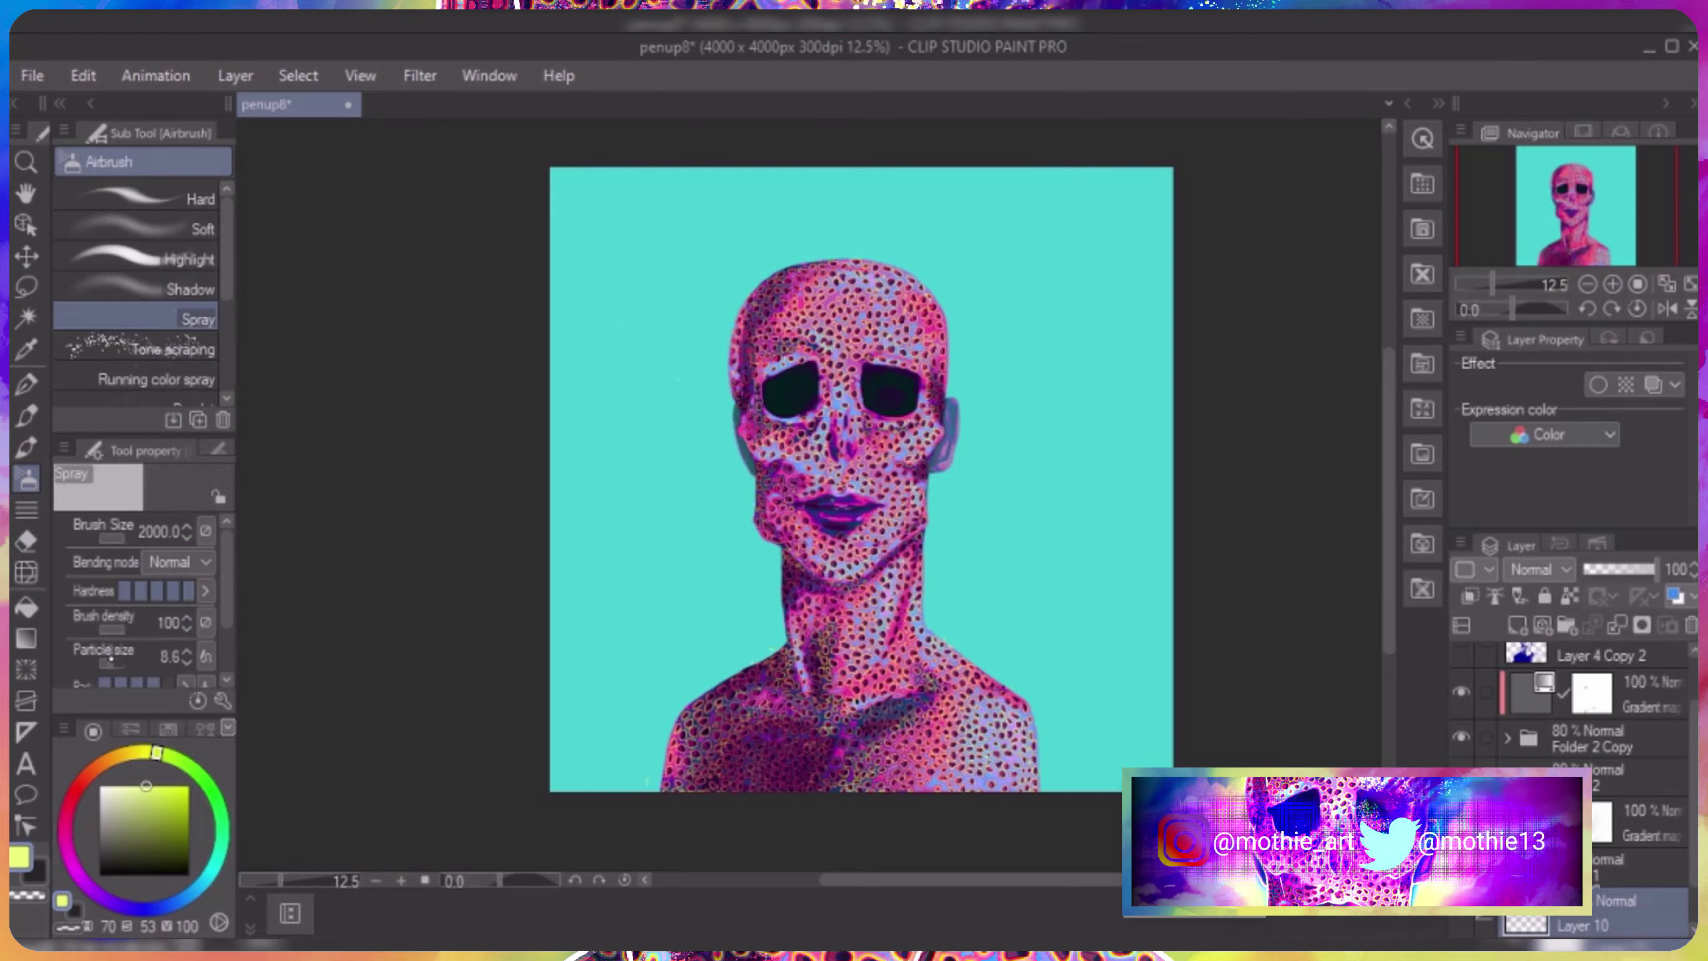
# Try Spray airbrush strokes over the background with different particle sizes, undoing each attempt.
pyautogui.moveTo(672, 404); pyautogui.dragTo(887, 236)
pyautogui.hotkey('ctrl', 'z')
pyautogui.moveTo(115, 663); pyautogui.dragTo(134, 662)
pyautogui.moveTo(572, 477)
pyautogui.mouseDown()
pyautogui.moveTo(1069, 229)
pyautogui.moveTo(764, 481)
pyautogui.mouseUp()
pyautogui.hotkey('ctrl', 'z')
# Paint a yellow-green glow around the figure on Layer 10 with the Soft airbrush at size 2000.
pyautogui.press('.')
pyautogui.press('.')
pyautogui.press('.')
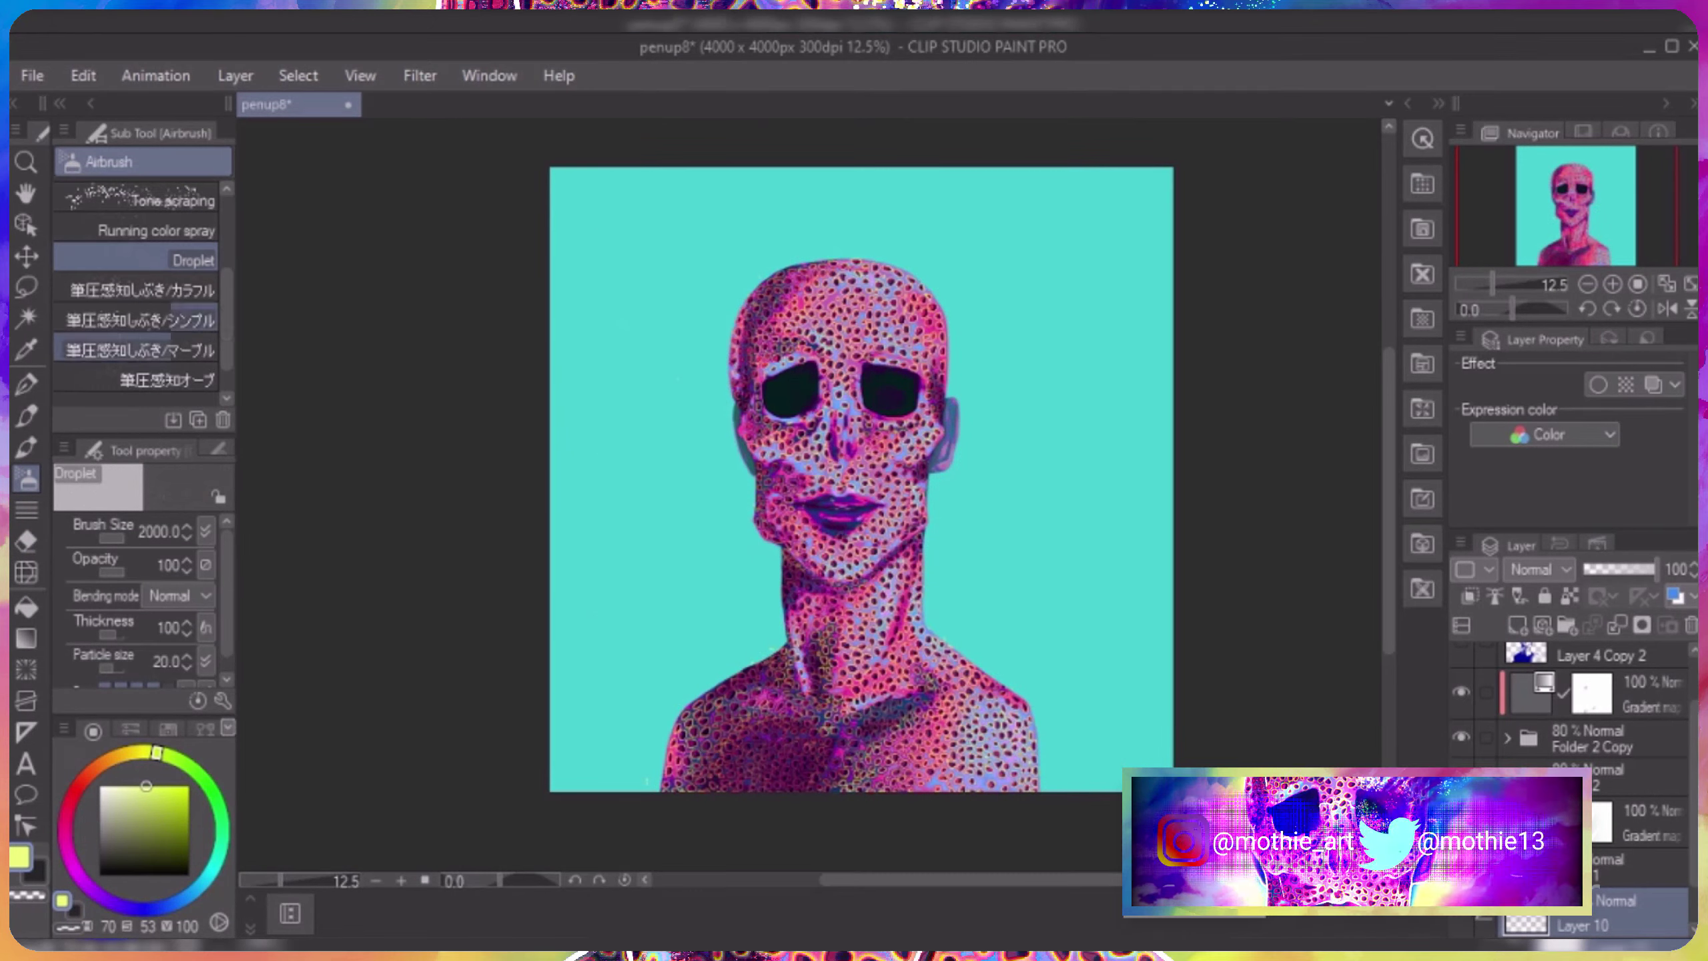
pyautogui.press(',')
pyautogui.press(',')
pyautogui.press(',')
pyautogui.press(',')
pyautogui.press(',')
pyautogui.press(',')
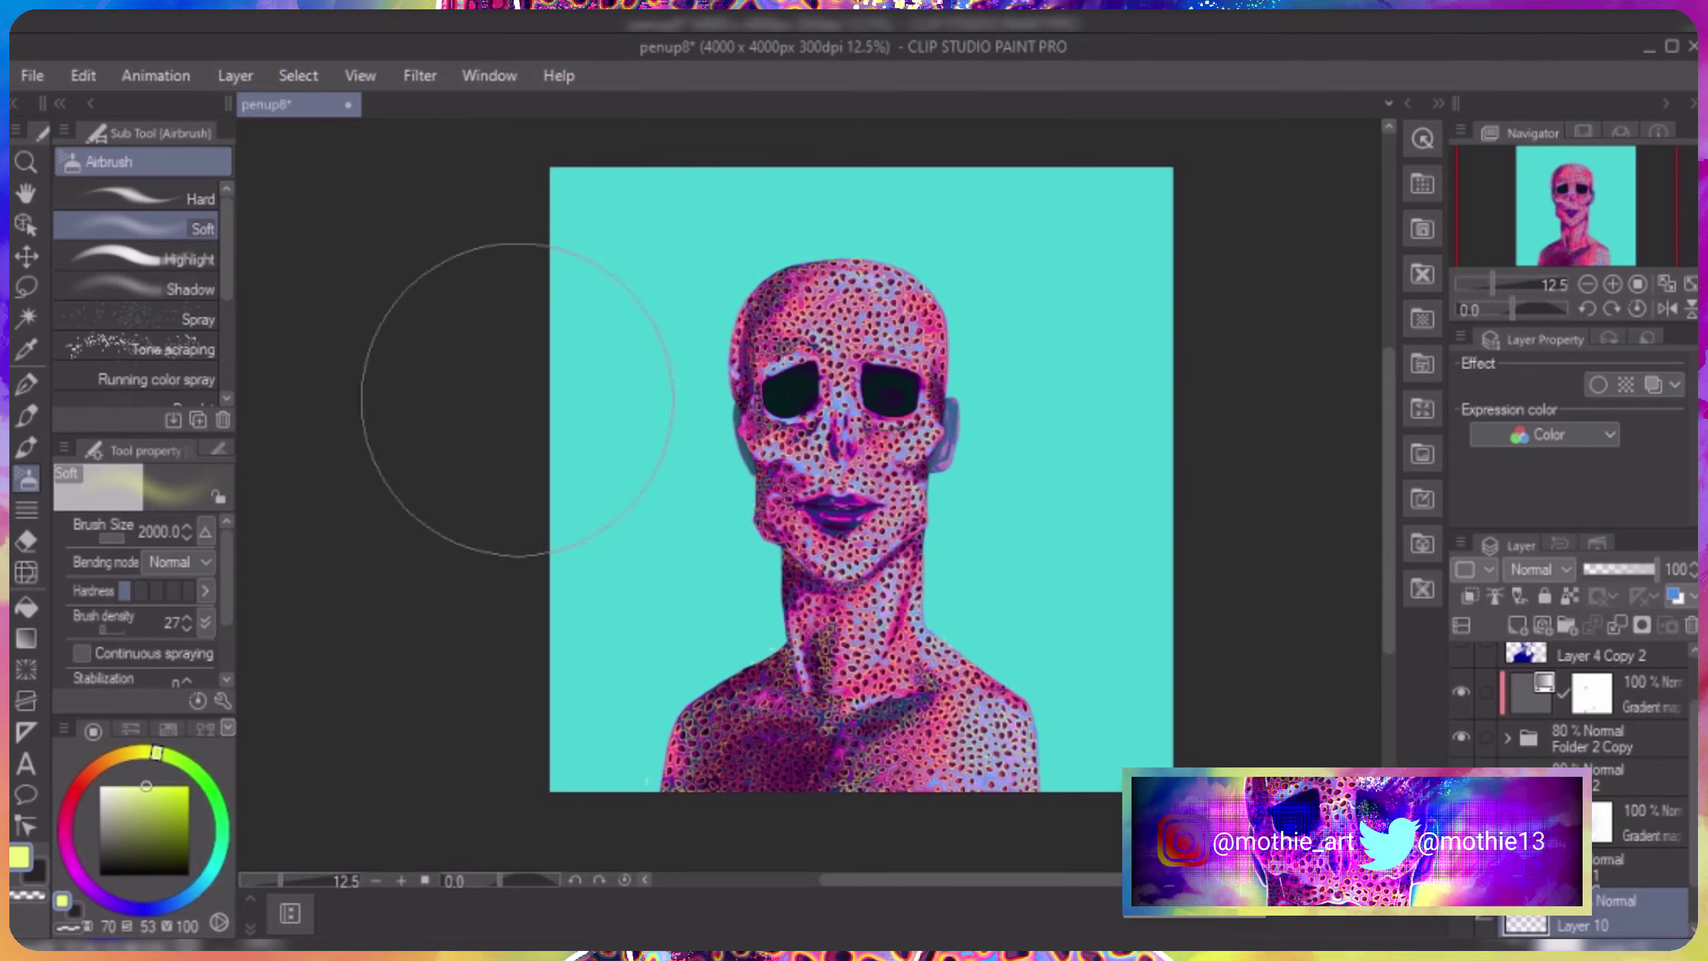
pyautogui.moveTo(524, 364)
pyautogui.mouseDown()
pyautogui.moveTo(1087, 611)
pyautogui.moveTo(1022, 439)
pyautogui.moveTo(763, 324)
pyautogui.mouseUp()
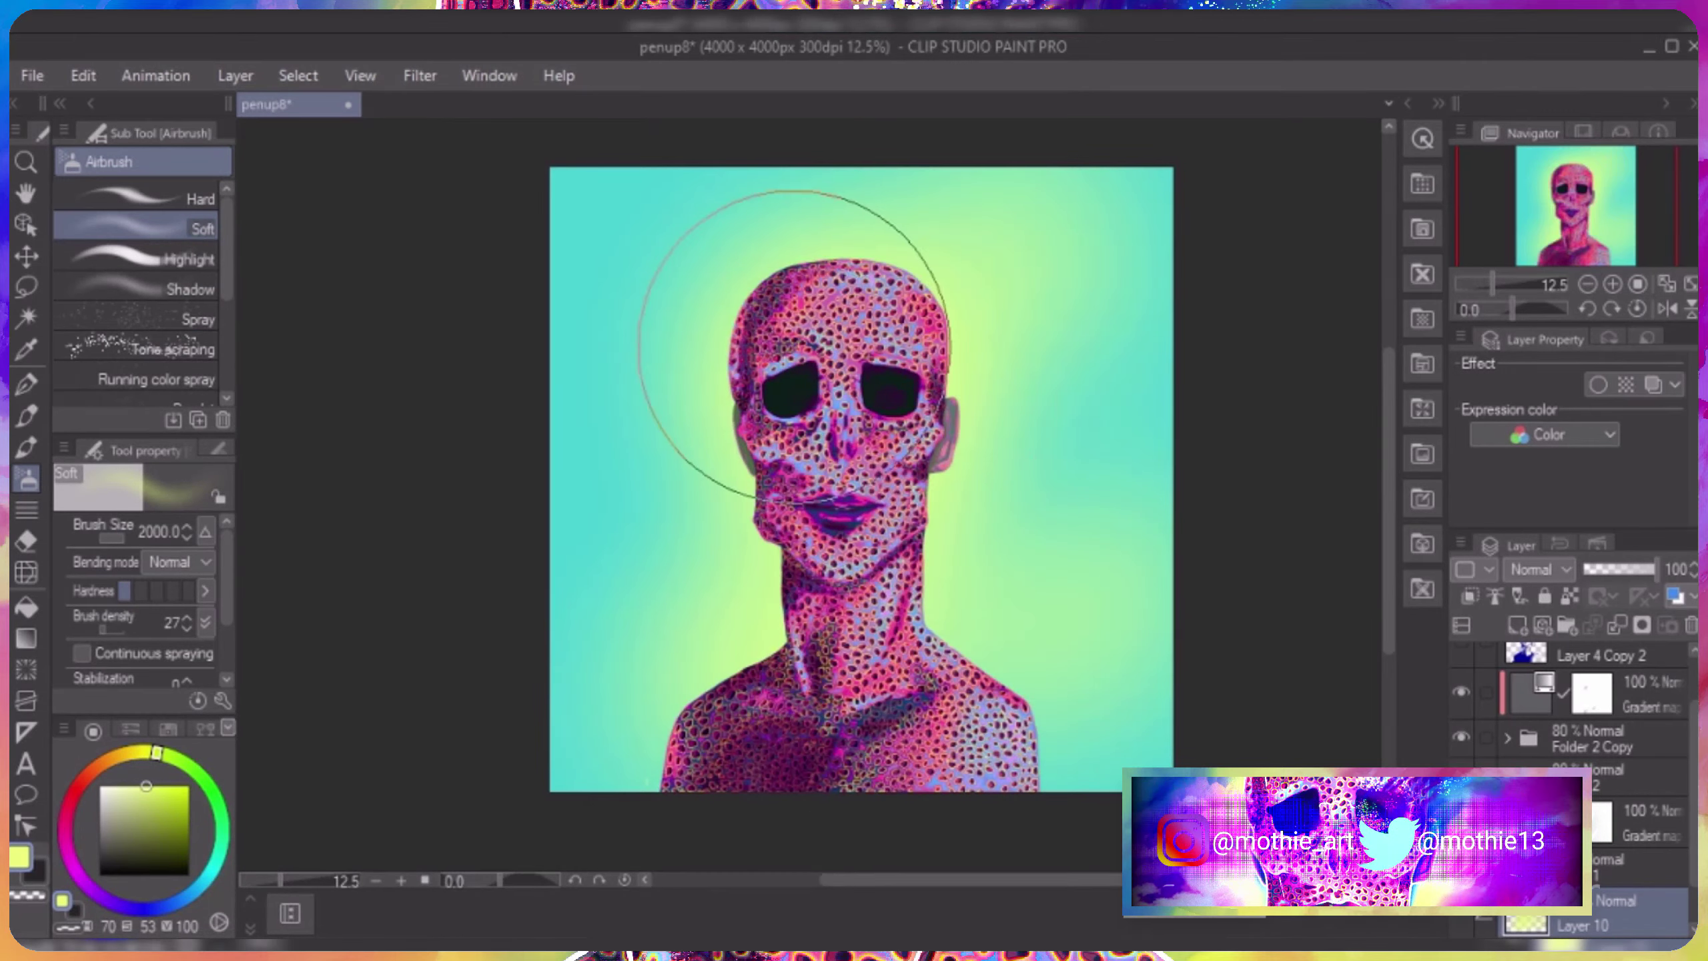
# Look through the Texture materials for a background texture.
pyautogui.click(1423, 589)
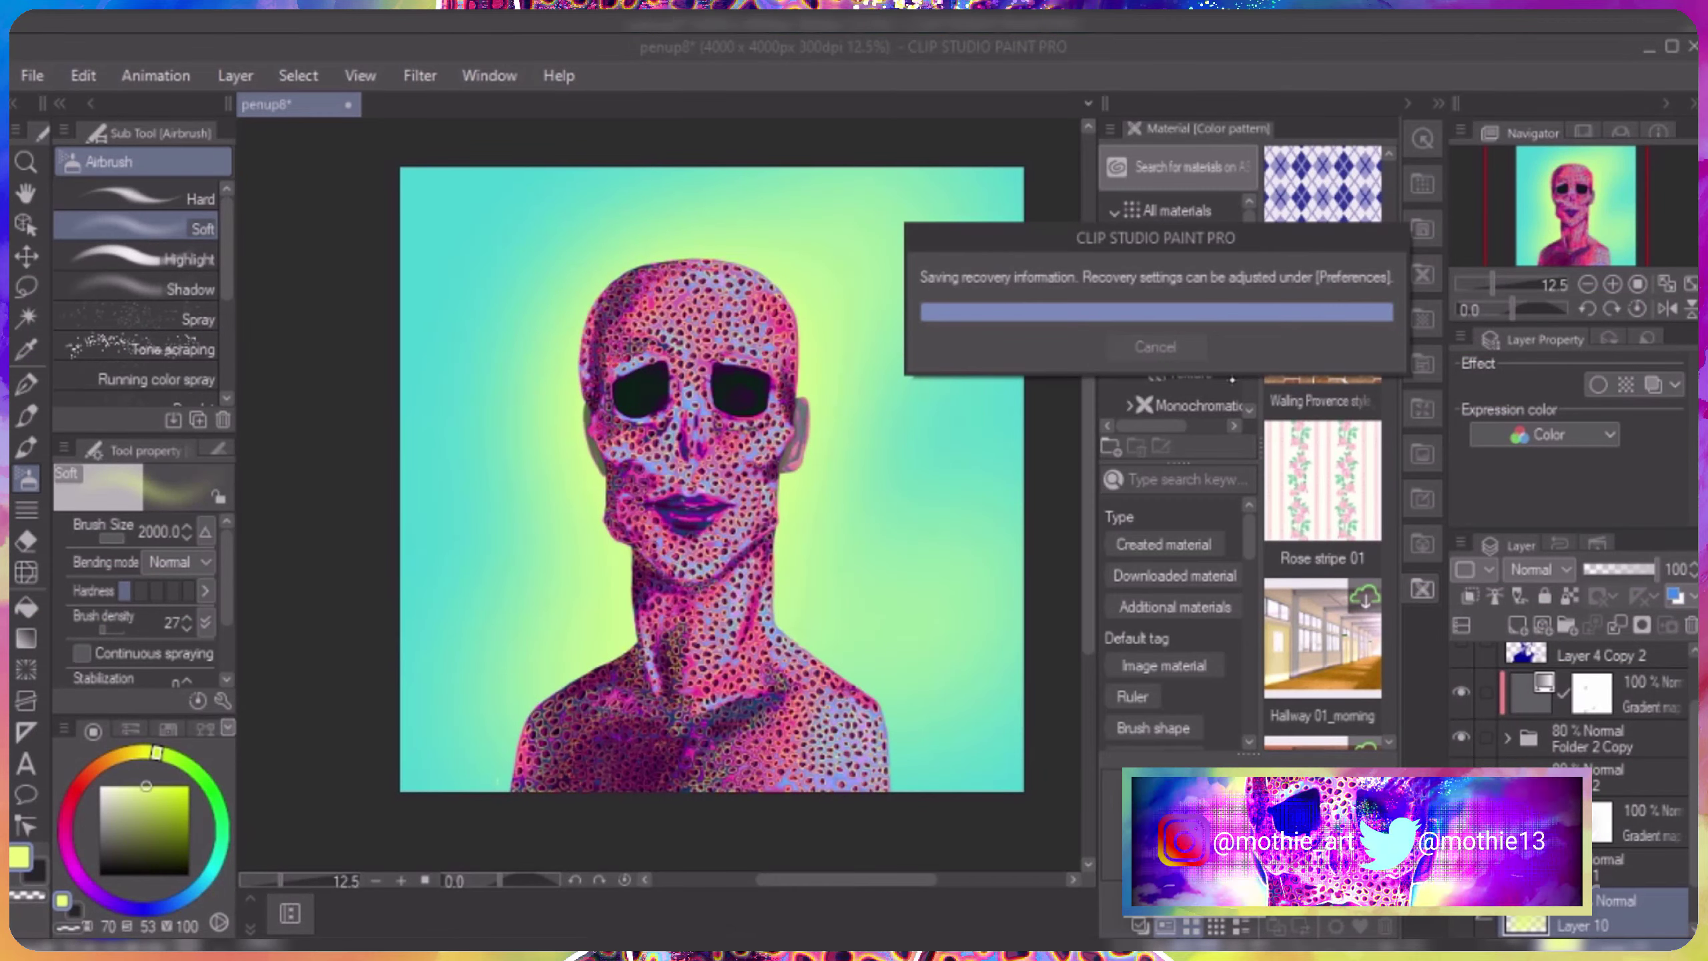
pyautogui.click(1189, 313)
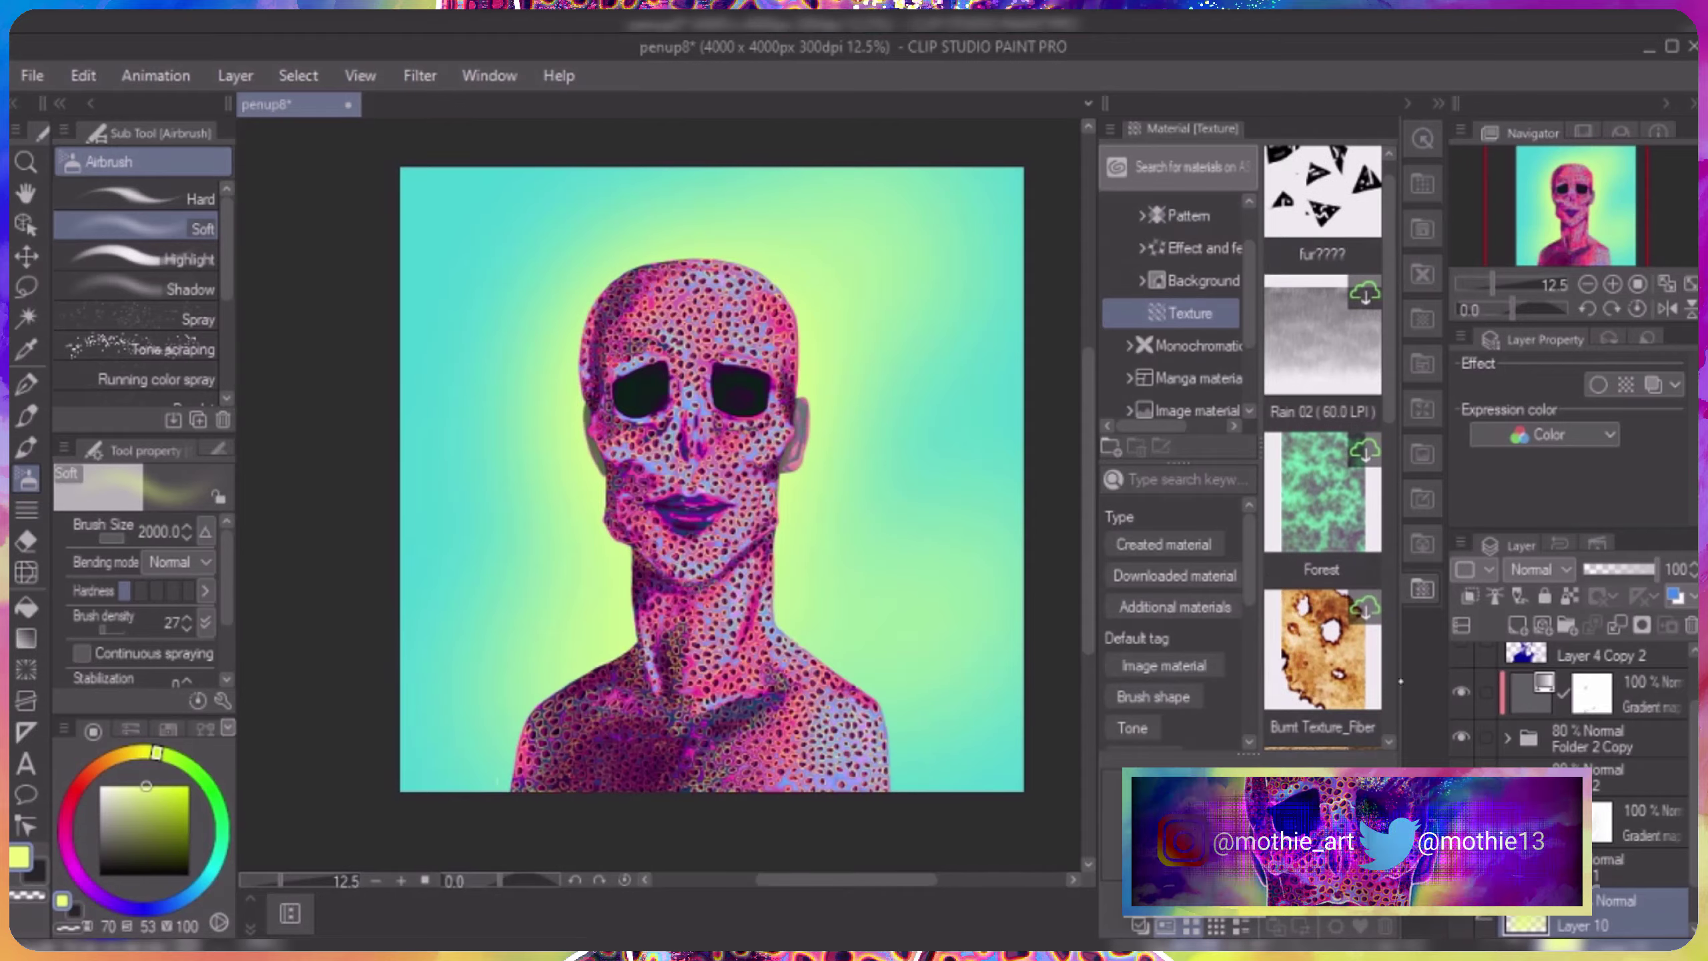
pyautogui.click(1422, 587)
# Spray teal specks across the background on Layer 10 with the Spray airbrush, and switch to Running color spray.
pyautogui.click(134, 319)
pyautogui.moveTo(740, 202)
pyautogui.mouseDown()
pyautogui.moveTo(762, 267)
pyautogui.moveTo(636, 305)
pyautogui.moveTo(692, 569)
pyautogui.mouseUp()
pyautogui.click(134, 379)
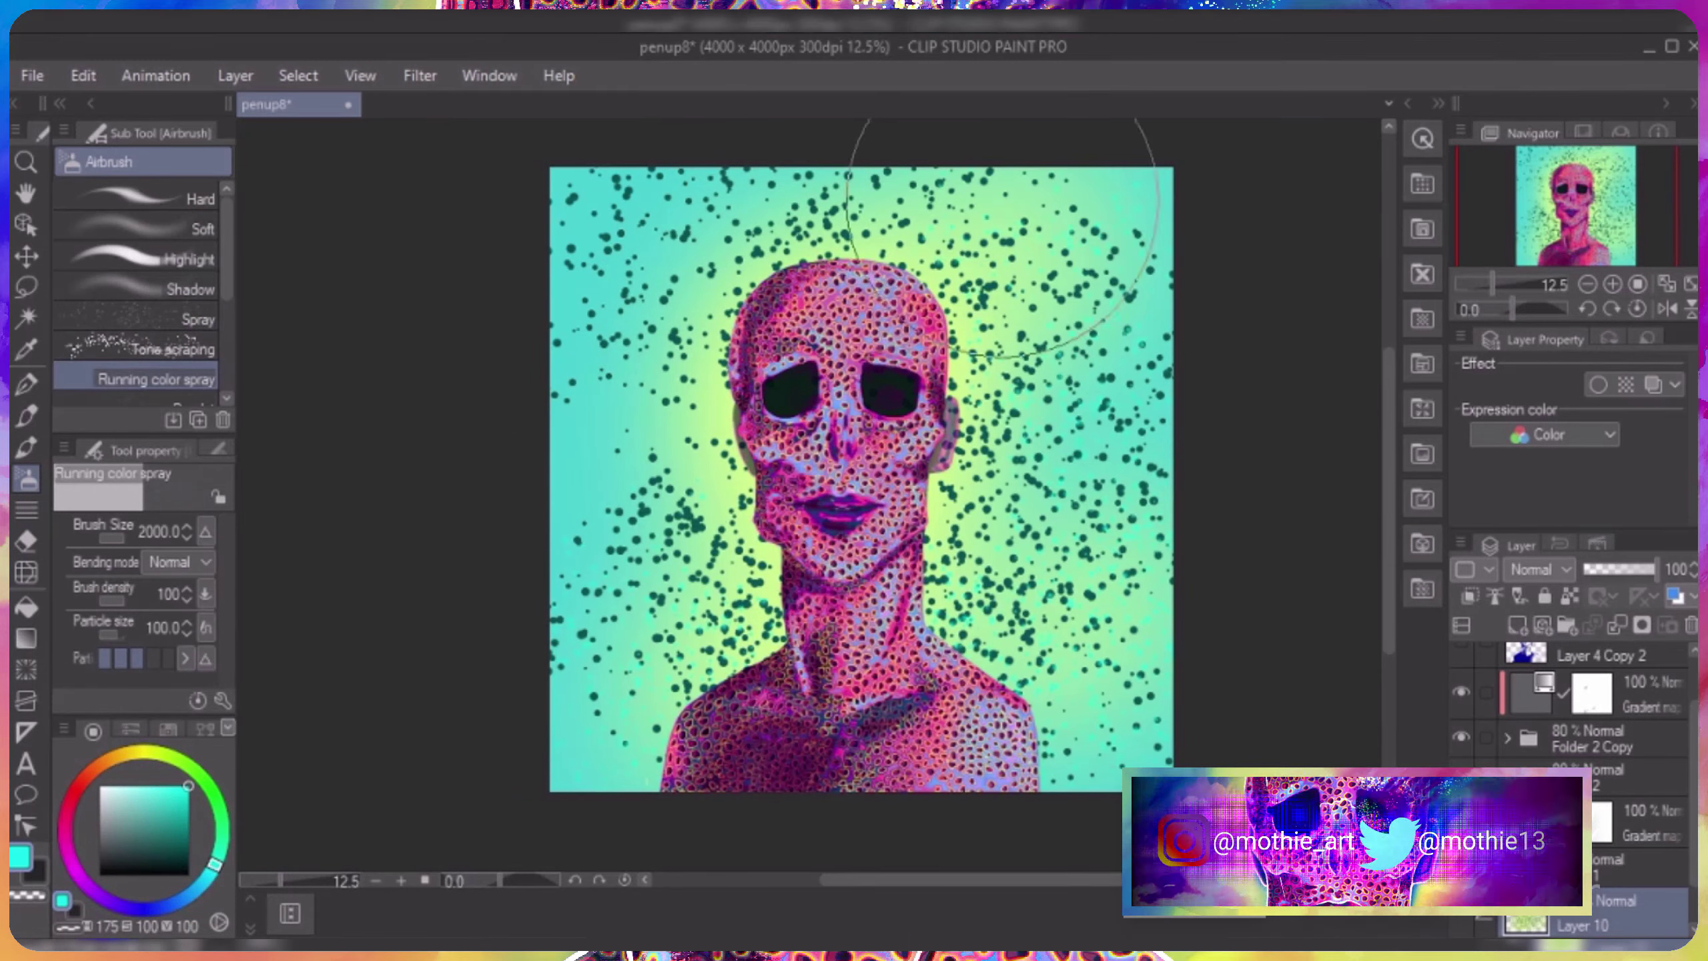
# Spray yellow specks over the background on Layer 10 and apply Motion blur with strength 19.06, angle -47 and Smooth mode.
pyautogui.moveTo(1002, 236)
pyautogui.mouseDown()
pyautogui.moveTo(672, 535)
pyautogui.moveTo(800, 372)
pyautogui.moveTo(928, 283)
pyautogui.moveTo(531, 191)
pyautogui.mouseUp()
pyautogui.click(420, 75)
pyautogui.moveTo(457, 111)
pyautogui.click(659, 197)
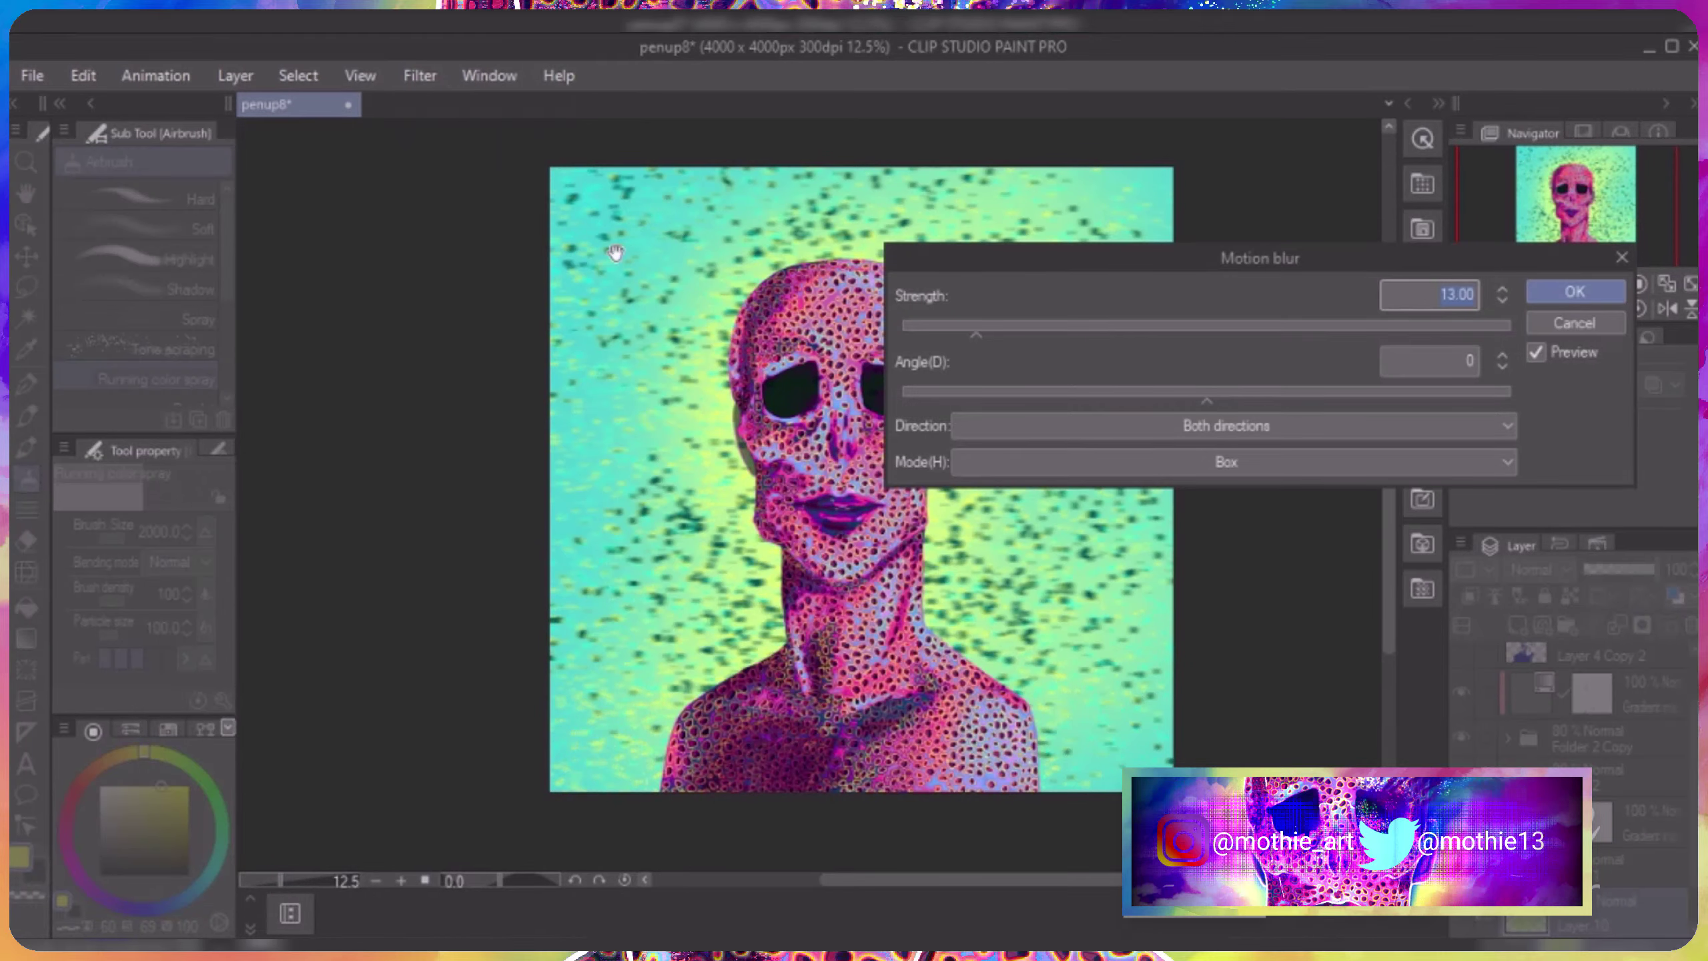
pyautogui.moveTo(905, 390); pyautogui.dragTo(1127, 391)
pyautogui.moveTo(976, 326)
pyautogui.mouseDown()
pyautogui.moveTo(1015, 325)
pyautogui.moveTo(997, 329)
pyautogui.mouseUp()
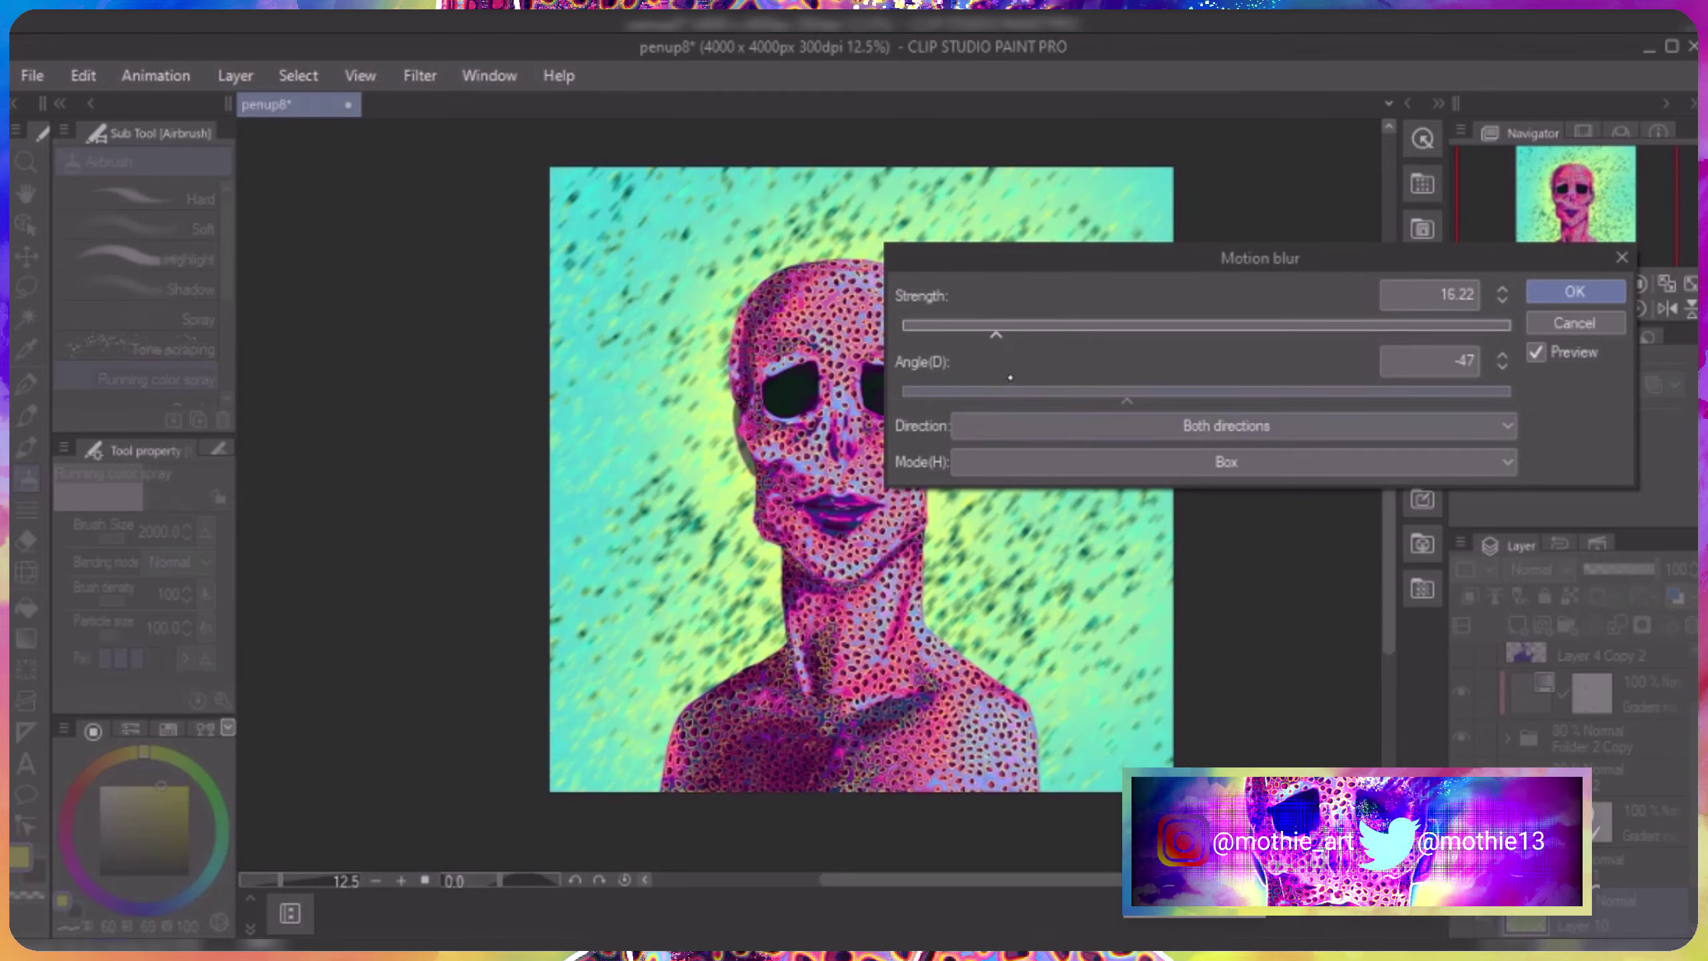
pyautogui.click(1011, 461)
pyautogui.click(1011, 485)
pyautogui.moveTo(996, 330); pyautogui.dragTo(1014, 330)
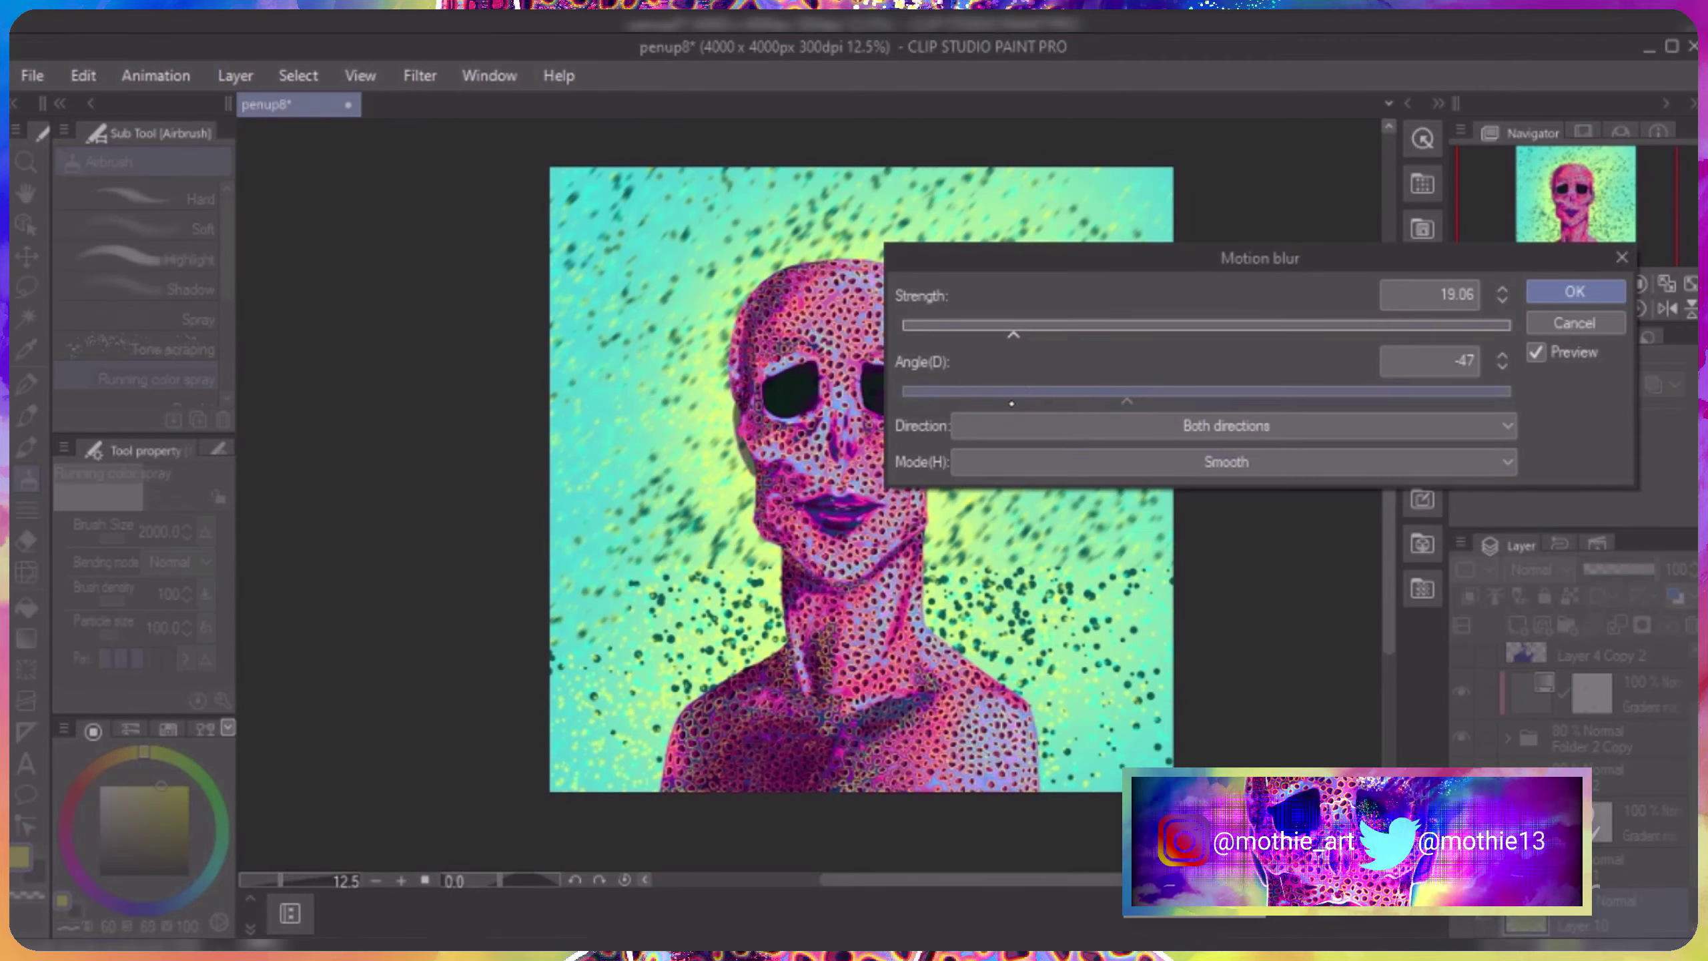
pyautogui.click(1574, 291)
# Spray sharp blue specks over the blurred background on Layer 10 with the airbrush sprays at size 2000.
pyautogui.click(195, 319)
pyautogui.click(178, 379)
pyautogui.moveTo(678, 269)
pyautogui.mouseDown()
pyautogui.moveTo(381, 381)
pyautogui.moveTo(1296, 668)
pyautogui.moveTo(522, 745)
pyautogui.moveTo(1143, 377)
pyautogui.moveTo(841, 437)
pyautogui.moveTo(699, 673)
pyautogui.moveTo(650, 375)
pyautogui.mouseUp()
# Try the Twirl distortion filter on the speckled background layer.
pyautogui.click(419, 75)
pyautogui.moveTo(477, 194)
pyautogui.click(635, 204)
pyautogui.press('Escape')
pyautogui.click(420, 75)
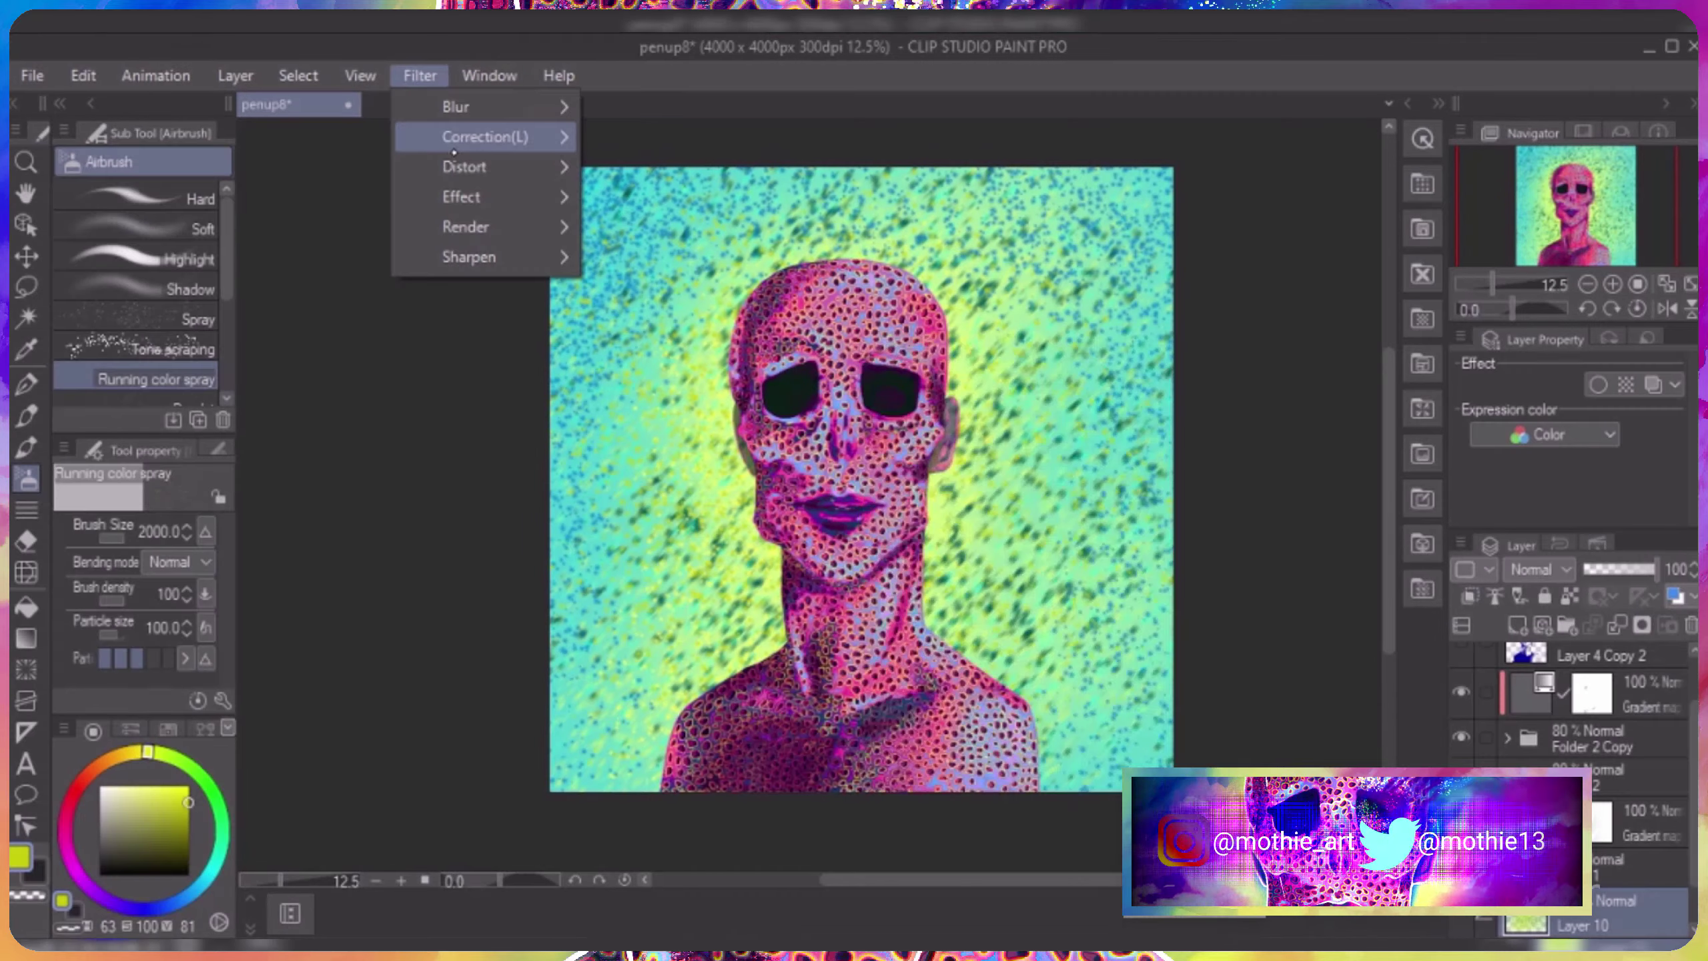
pyautogui.moveTo(457, 164)
pyautogui.click(666, 322)
pyautogui.moveTo(1143, 443); pyautogui.dragTo(1424, 218)
pyautogui.press('Return')
# Try further filters, including Render and Sharpen, on the speckled background layer.
pyautogui.click(420, 75)
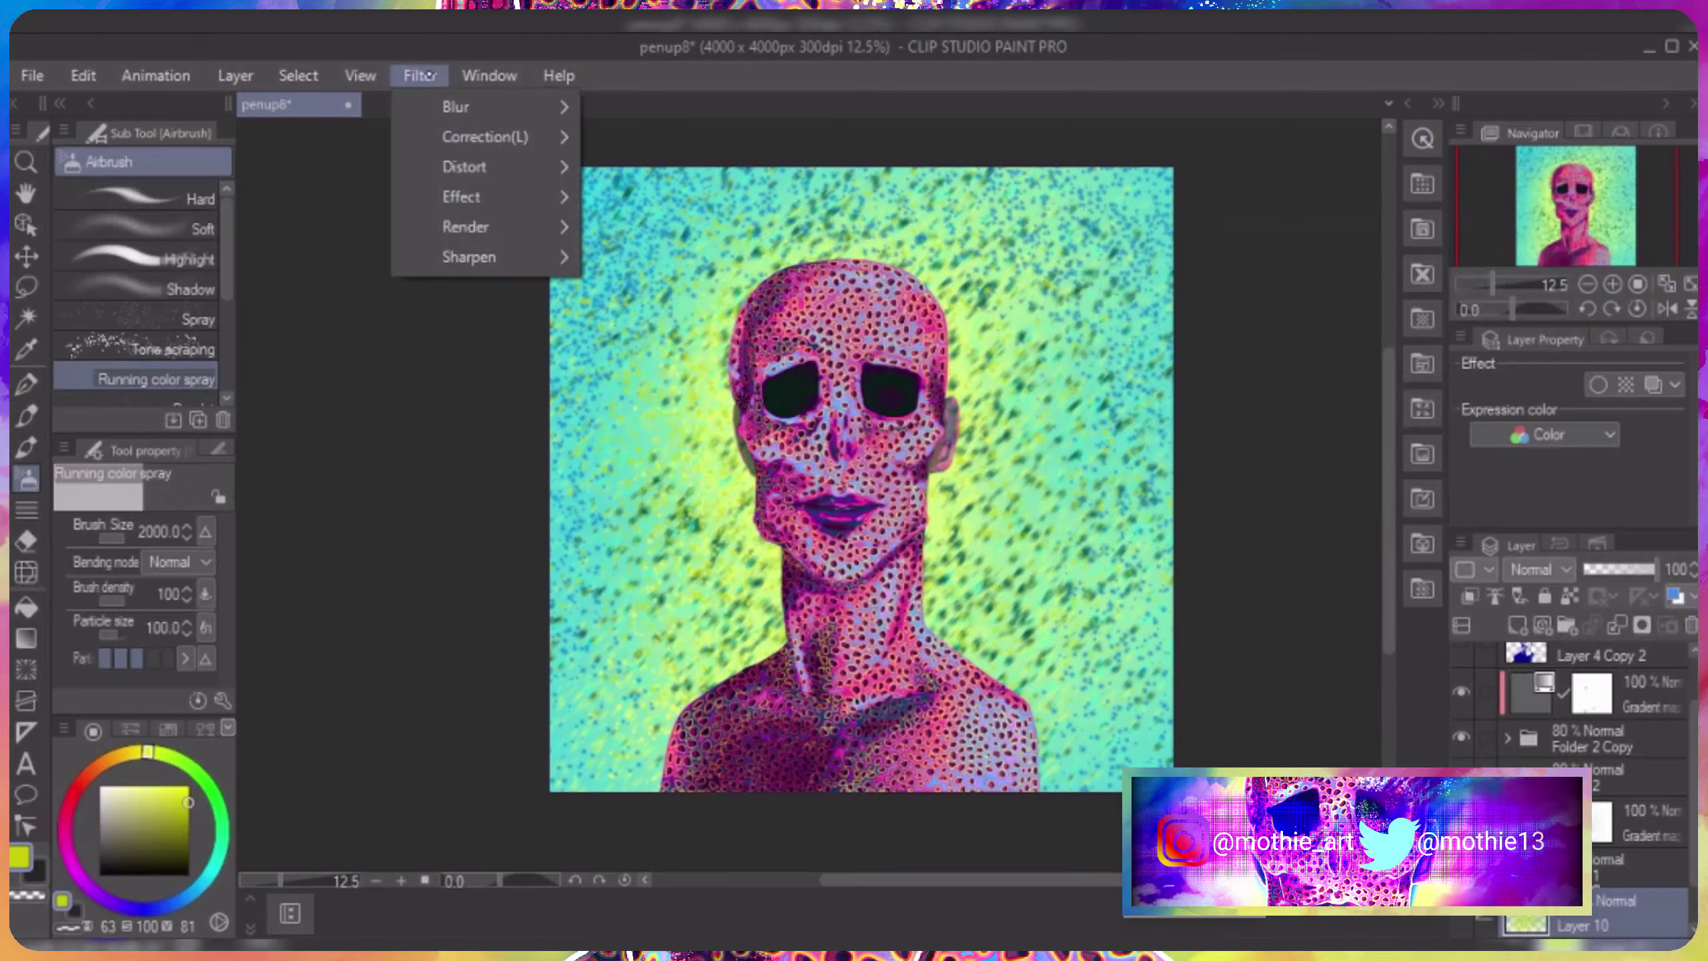
pyautogui.click(666, 286)
pyautogui.press('Escape')
pyautogui.click(419, 75)
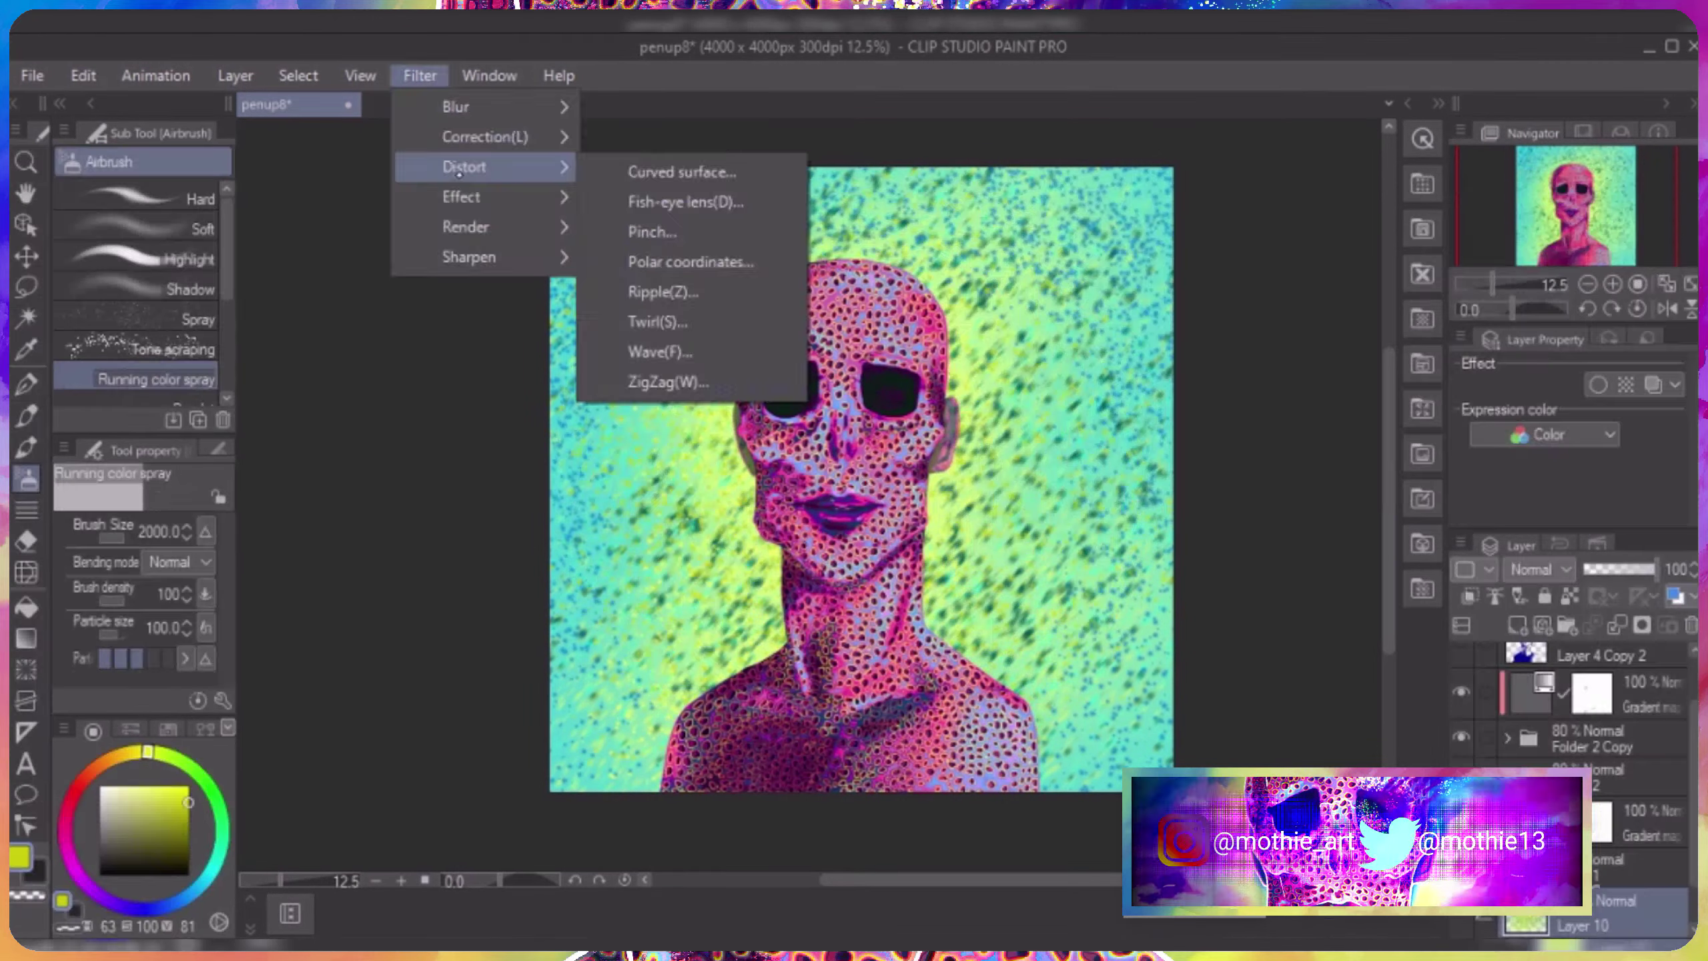
pyautogui.moveTo(465, 225)
pyautogui.click(671, 232)
pyautogui.moveTo(608, 281); pyautogui.dragTo(1080, 125)
pyautogui.press('Escape')
pyautogui.click(419, 75)
pyautogui.moveTo(477, 259)
pyautogui.click(627, 290)
# Soften the background specks on Layer 10 with a Gaussian blur.
pyautogui.click(420, 75)
pyautogui.moveTo(457, 106)
pyautogui.click(665, 168)
pyautogui.moveTo(848, 336); pyautogui.dragTo(973, 336)
pyautogui.moveTo(1003, 259); pyautogui.dragTo(1114, 106)
pyautogui.moveTo(1085, 186); pyautogui.dragTo(1139, 186)
pyautogui.press('Return')
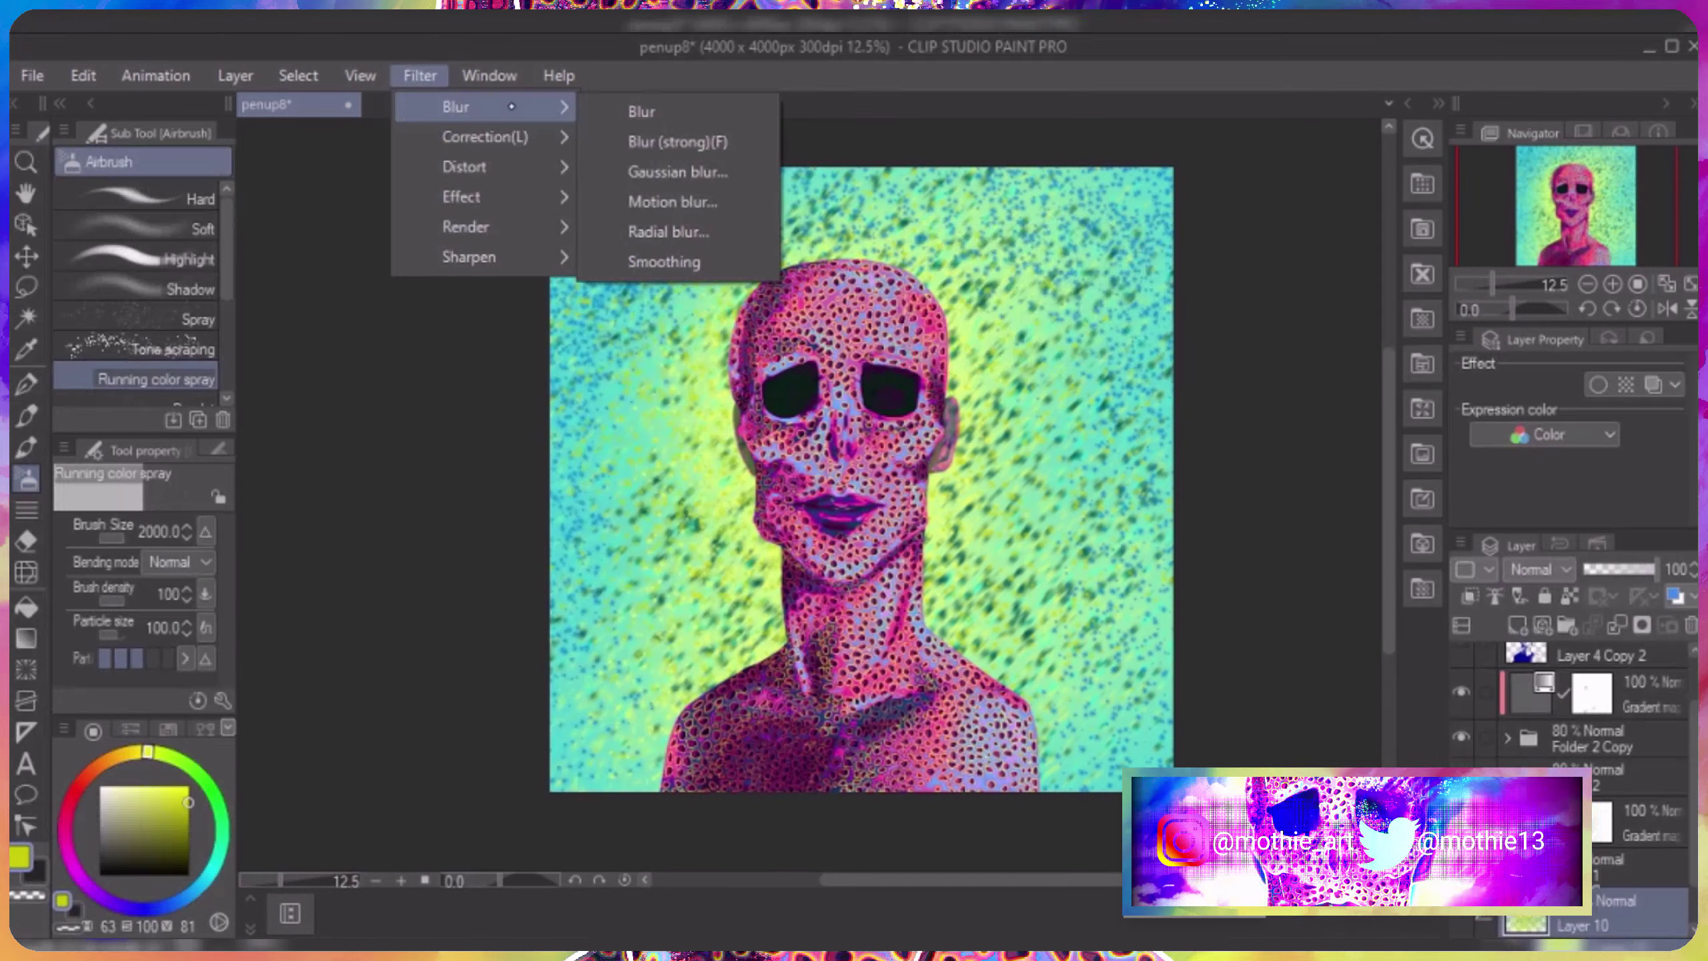
pyautogui.click(672, 169)
pyautogui.press('Return')
# Add a new layer and airbrush a soft yellow glow over the shoulders and lower background at size 2000.
pyautogui.hotkey('ctrl', 'shift', 'n')
pyautogui.click(135, 226)
pyautogui.moveTo(588, 754)
pyautogui.mouseDown()
pyautogui.moveTo(1189, 630)
pyautogui.moveTo(553, 274)
pyautogui.moveTo(572, 135)
pyautogui.moveTo(644, 753)
pyautogui.moveTo(612, 807)
pyautogui.moveTo(988, 855)
pyautogui.mouseUp()
pyautogui.hotkey('ctrl', 'z')
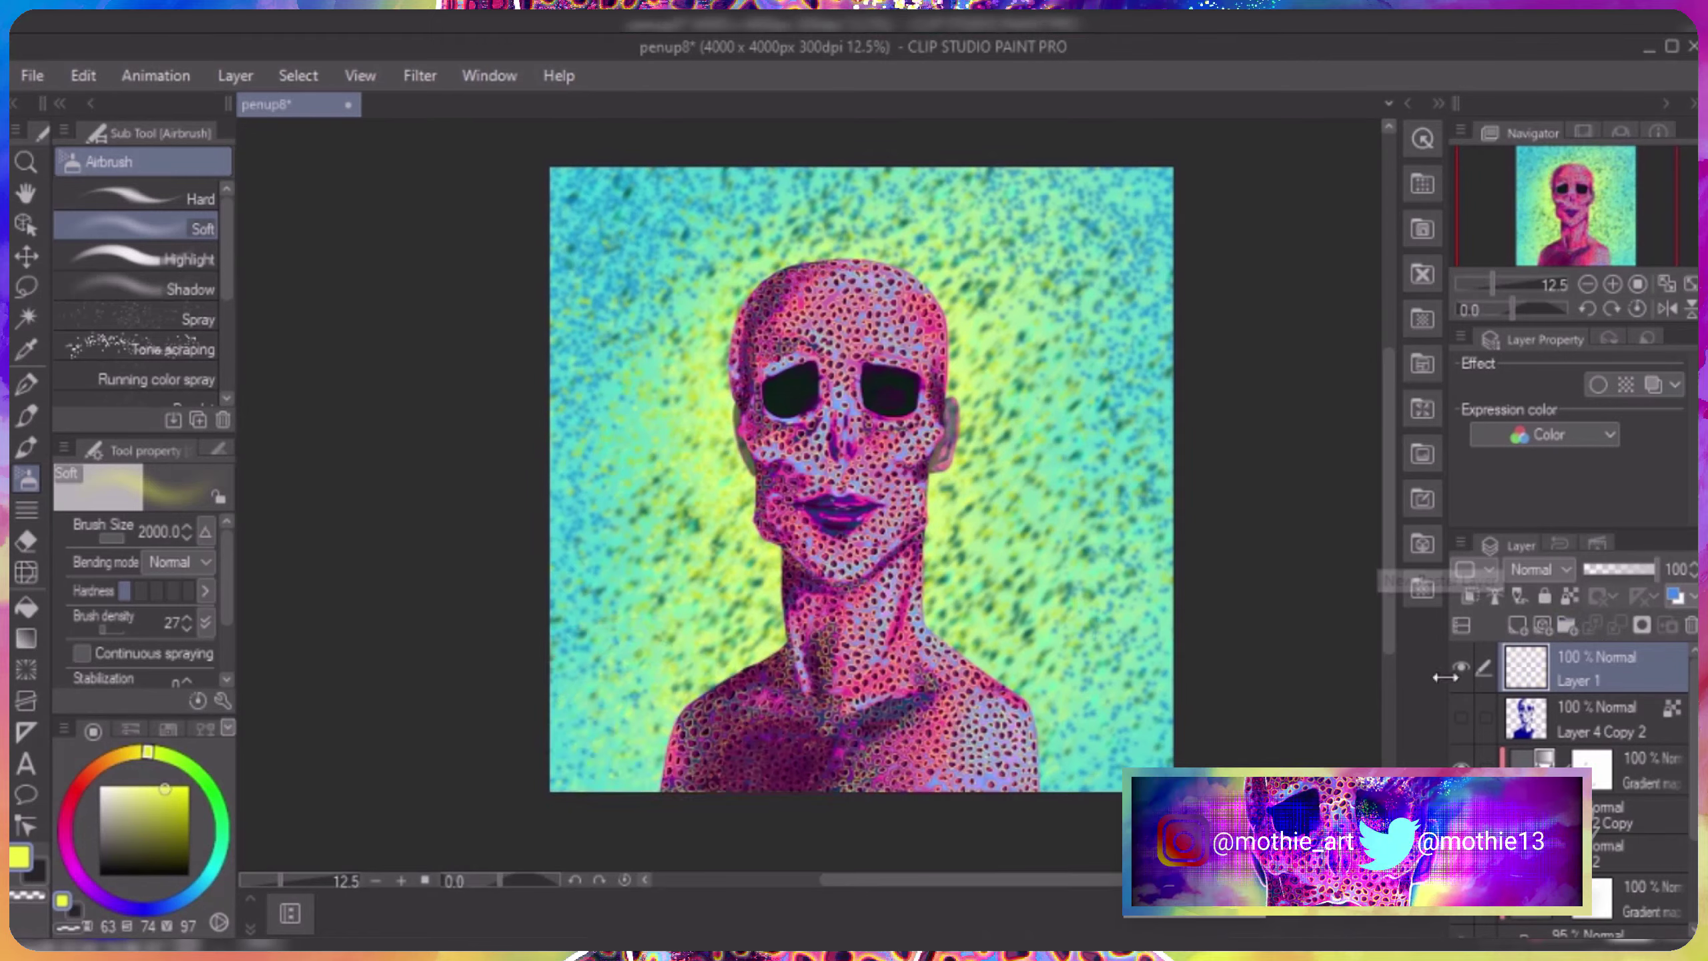
pyautogui.moveTo(739, 807)
pyautogui.mouseDown()
pyautogui.moveTo(1220, 747)
pyautogui.moveTo(515, 629)
pyautogui.moveTo(1073, 735)
pyautogui.mouseUp()
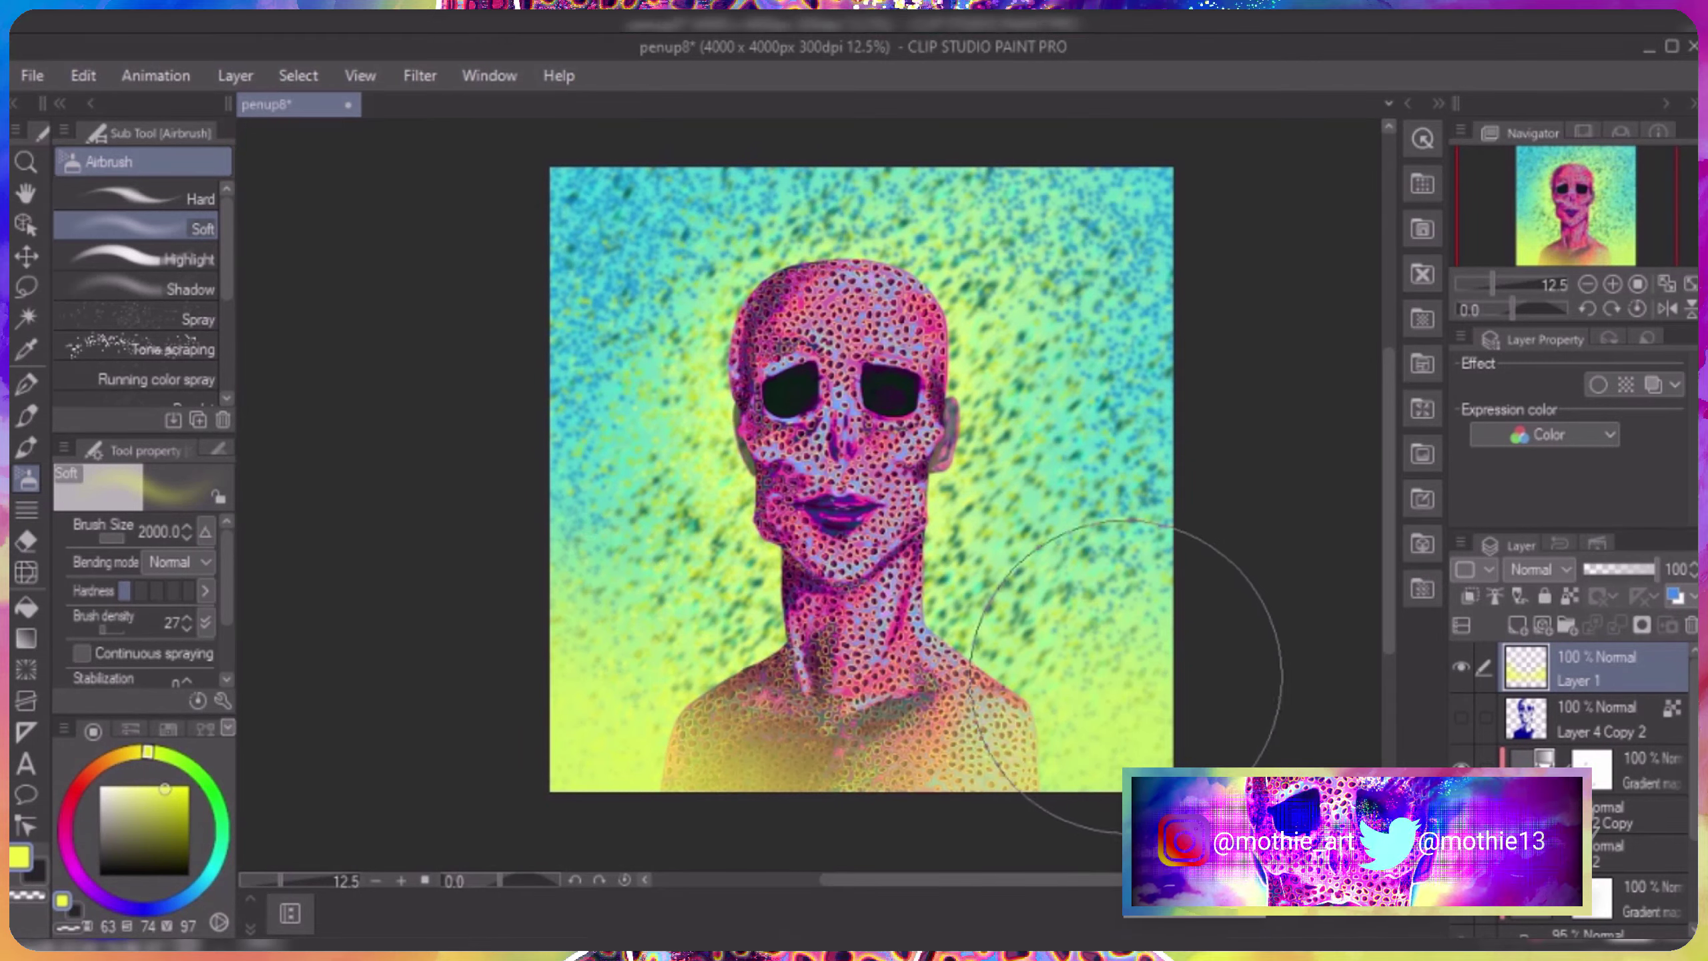
# Add another layer and paint teal strokes on the forehead, eye socket and ear with the Shadow and Hard airbrushes.
pyautogui.click(236, 76)
pyautogui.click(271, 110)
pyautogui.click(135, 289)
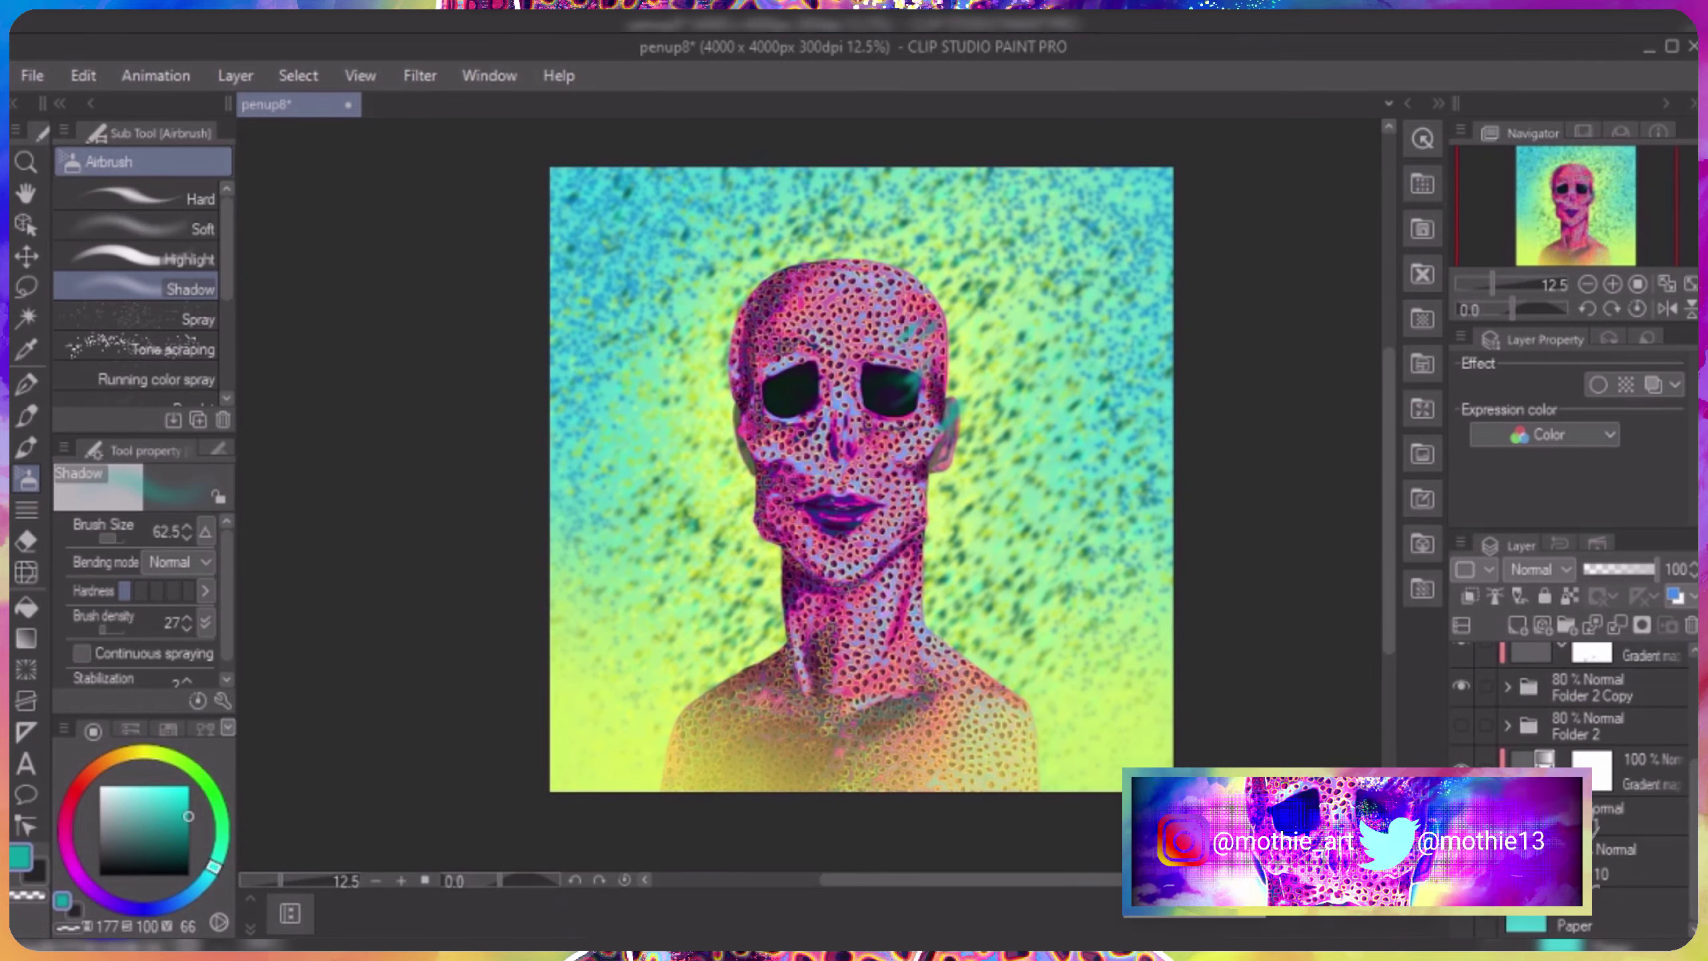
pyautogui.scroll(4, 933, 305)
pyautogui.moveTo(719, 630); pyautogui.dragTo(693, 630)
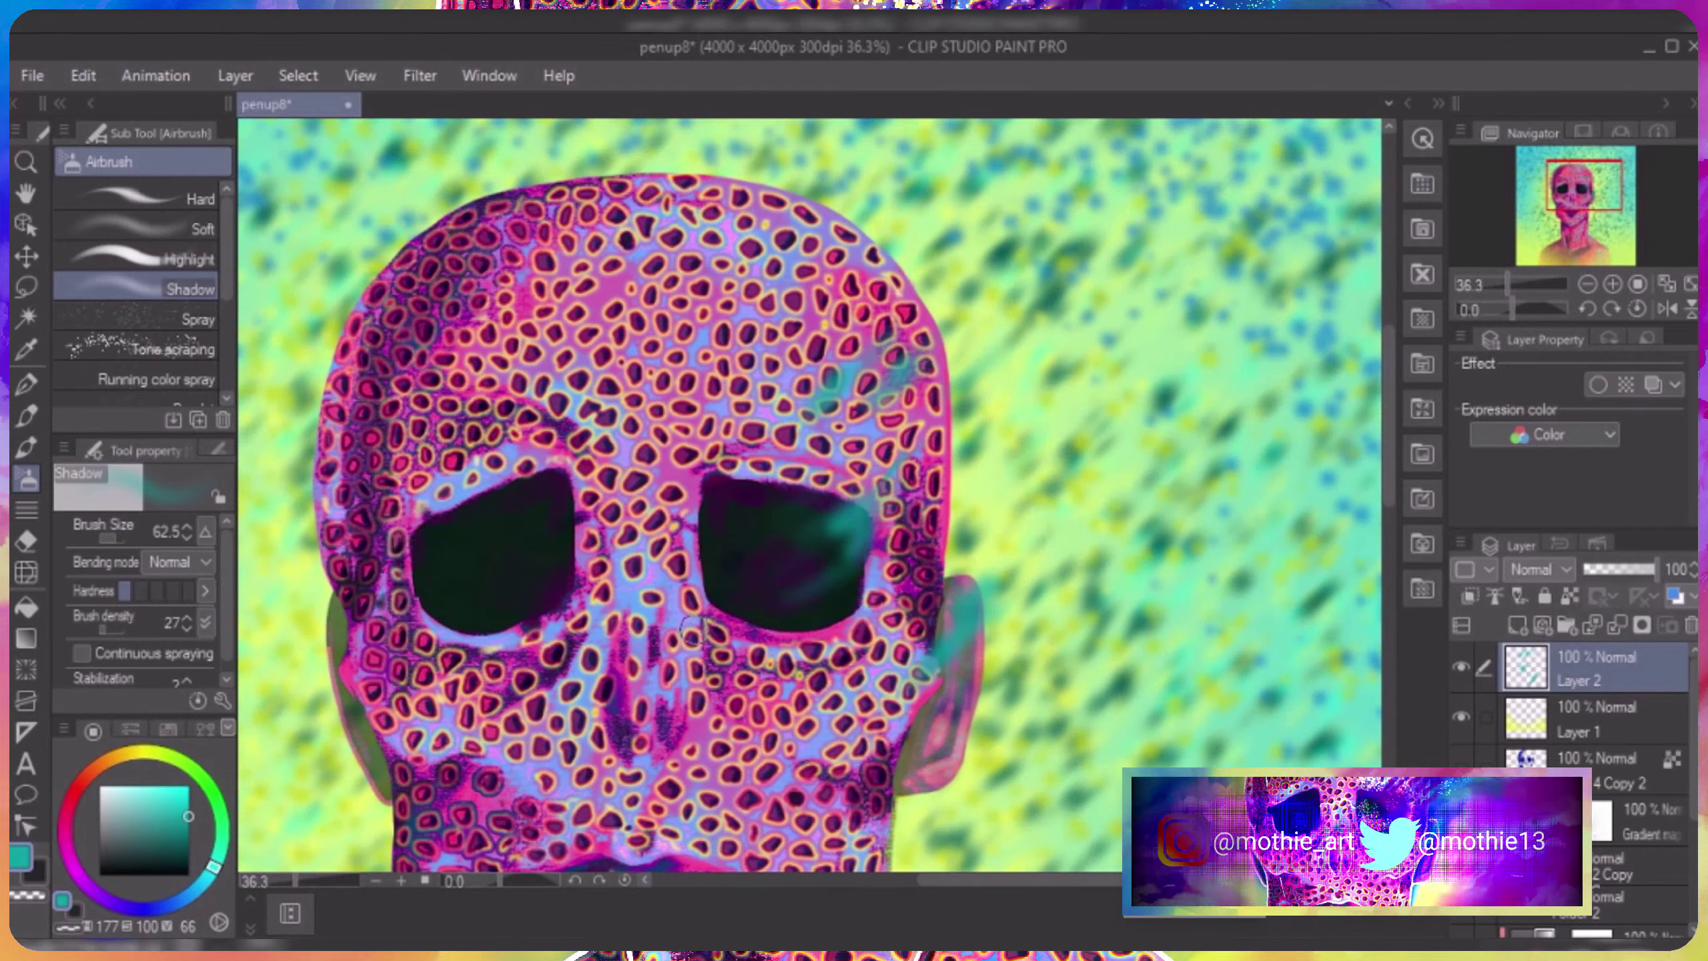
pyautogui.click(135, 258)
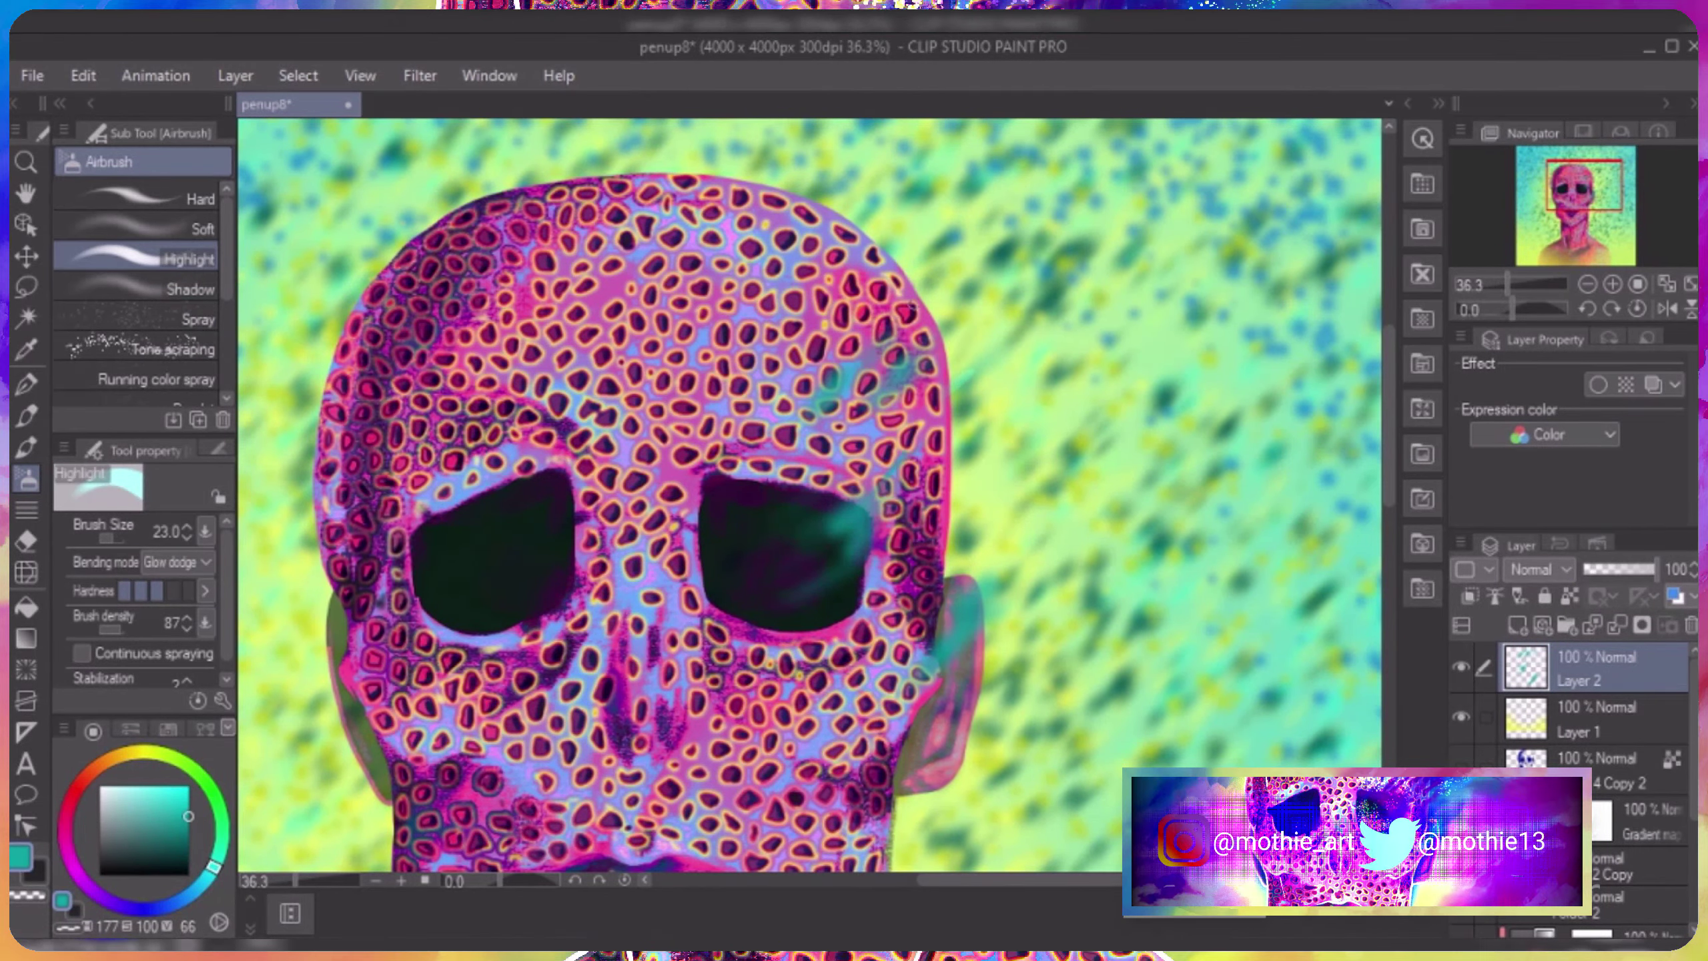
pyautogui.press(',')
pyautogui.press(',')
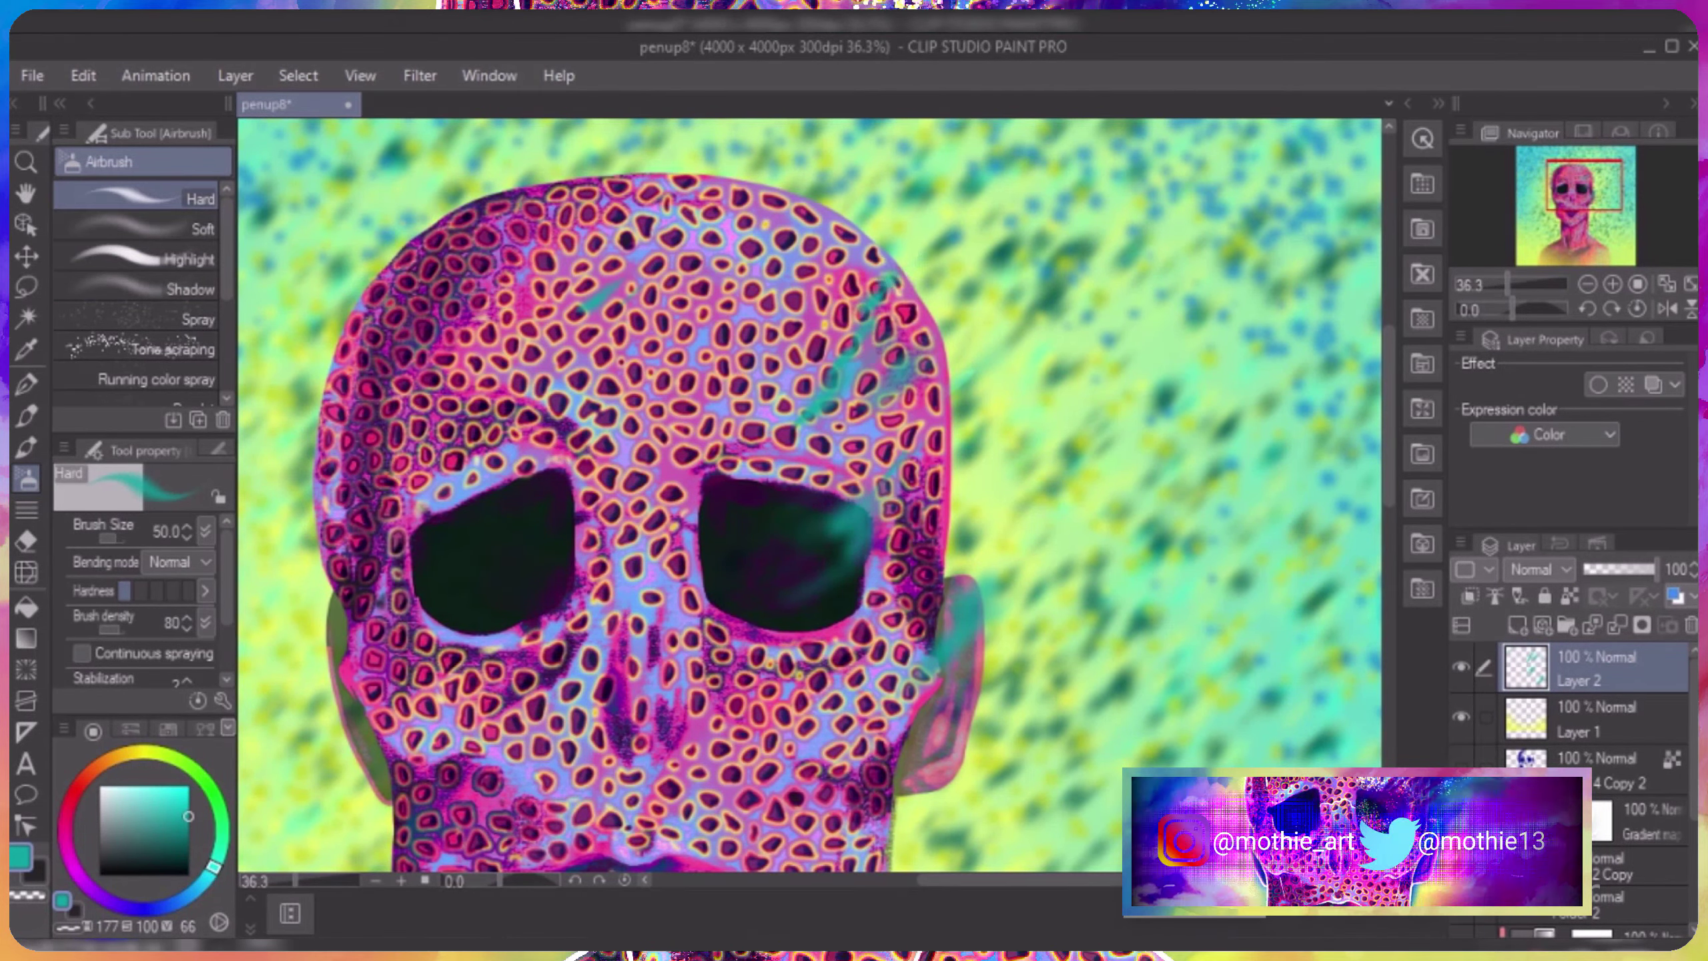
# Airbrush a dark teal cloud beside the head and add dark purple streaks at the temple with the Hard airbrush at size 50.
pyautogui.scroll(-3, 818, 494)
pyautogui.moveTo(864, 356); pyautogui.dragTo(938, 438)
pyautogui.press('.')
pyautogui.keyDown('alt'); pyautogui.click(901, 404); pyautogui.keyUp('alt')
pyautogui.moveTo(874, 389)
pyautogui.mouseDown()
pyautogui.moveTo(914, 430)
pyautogui.moveTo(996, 397)
pyautogui.moveTo(887, 538)
pyautogui.moveTo(807, 323)
pyautogui.moveTo(997, 264)
pyautogui.moveTo(942, 498)
pyautogui.moveTo(874, 323)
pyautogui.mouseUp()
pyautogui.keyDown('alt'); pyautogui.click(861, 377); pyautogui.keyUp('alt')
pyautogui.press(',')
pyautogui.scroll(4, 807, 491)
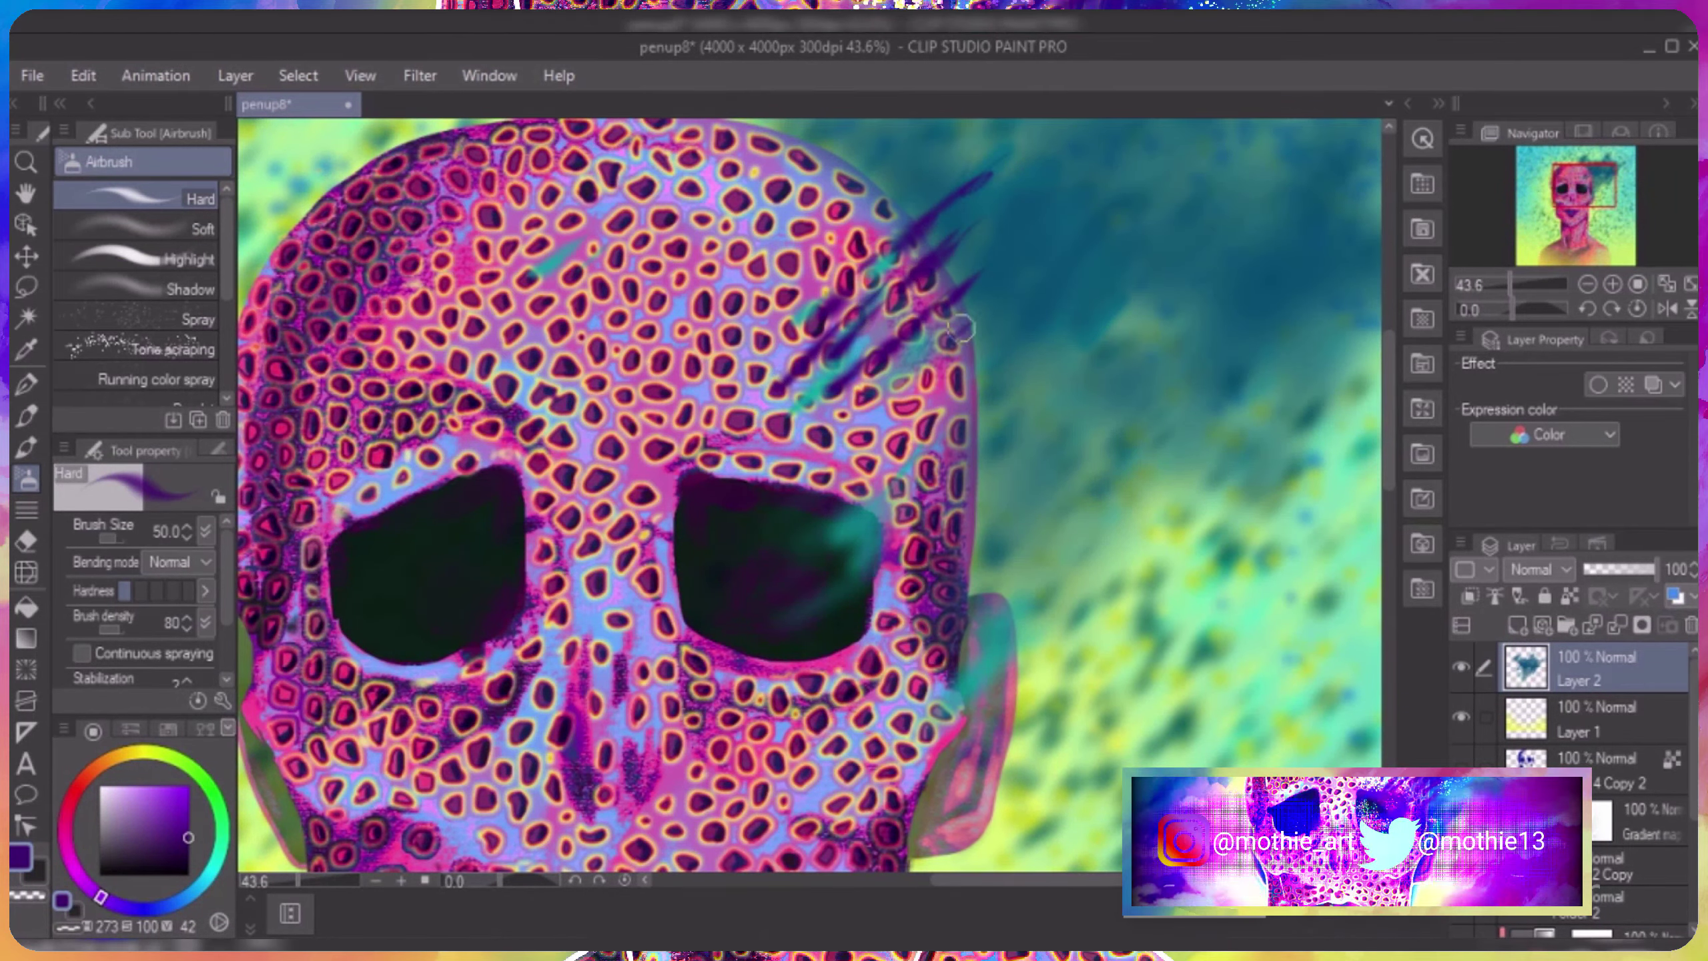
# Paint a soft purple cloud beside the temple at size 168.2 and add Hard airbrush streaks over the forehead and eye socket.
pyautogui.press('.')
pyautogui.moveTo(954, 195)
pyautogui.mouseDown()
pyautogui.moveTo(1037, 313)
pyautogui.moveTo(983, 261)
pyautogui.mouseUp()
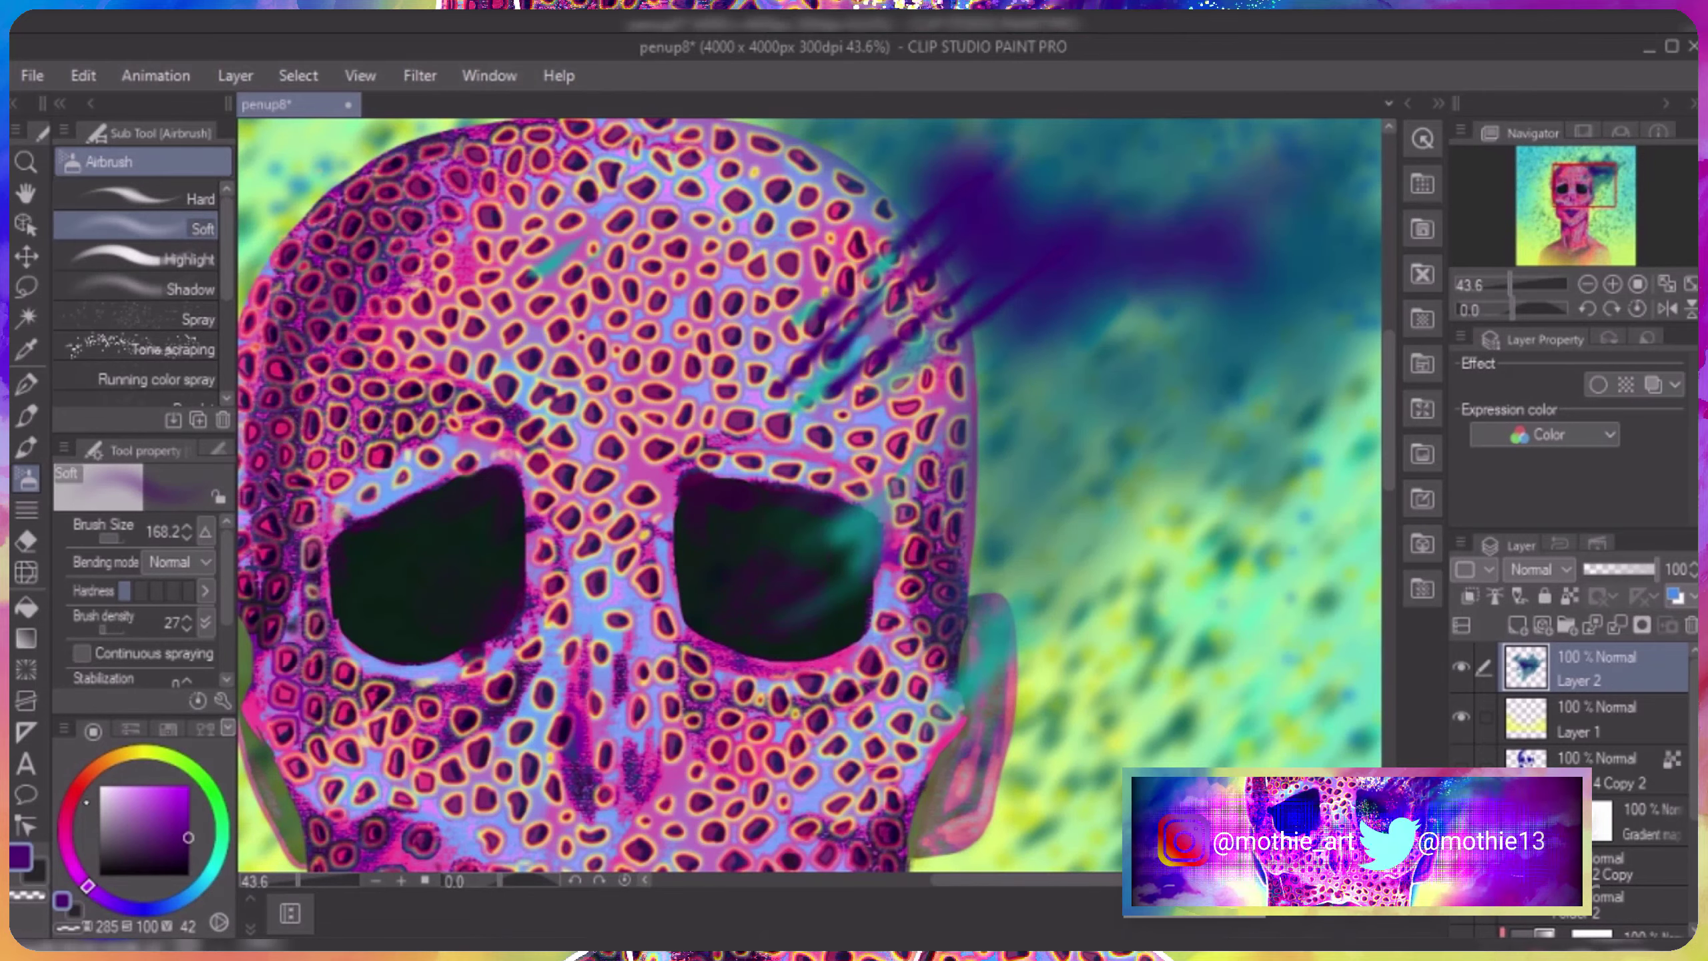
pyautogui.press(',')
pyautogui.moveTo(932, 424); pyautogui.dragTo(957, 372)
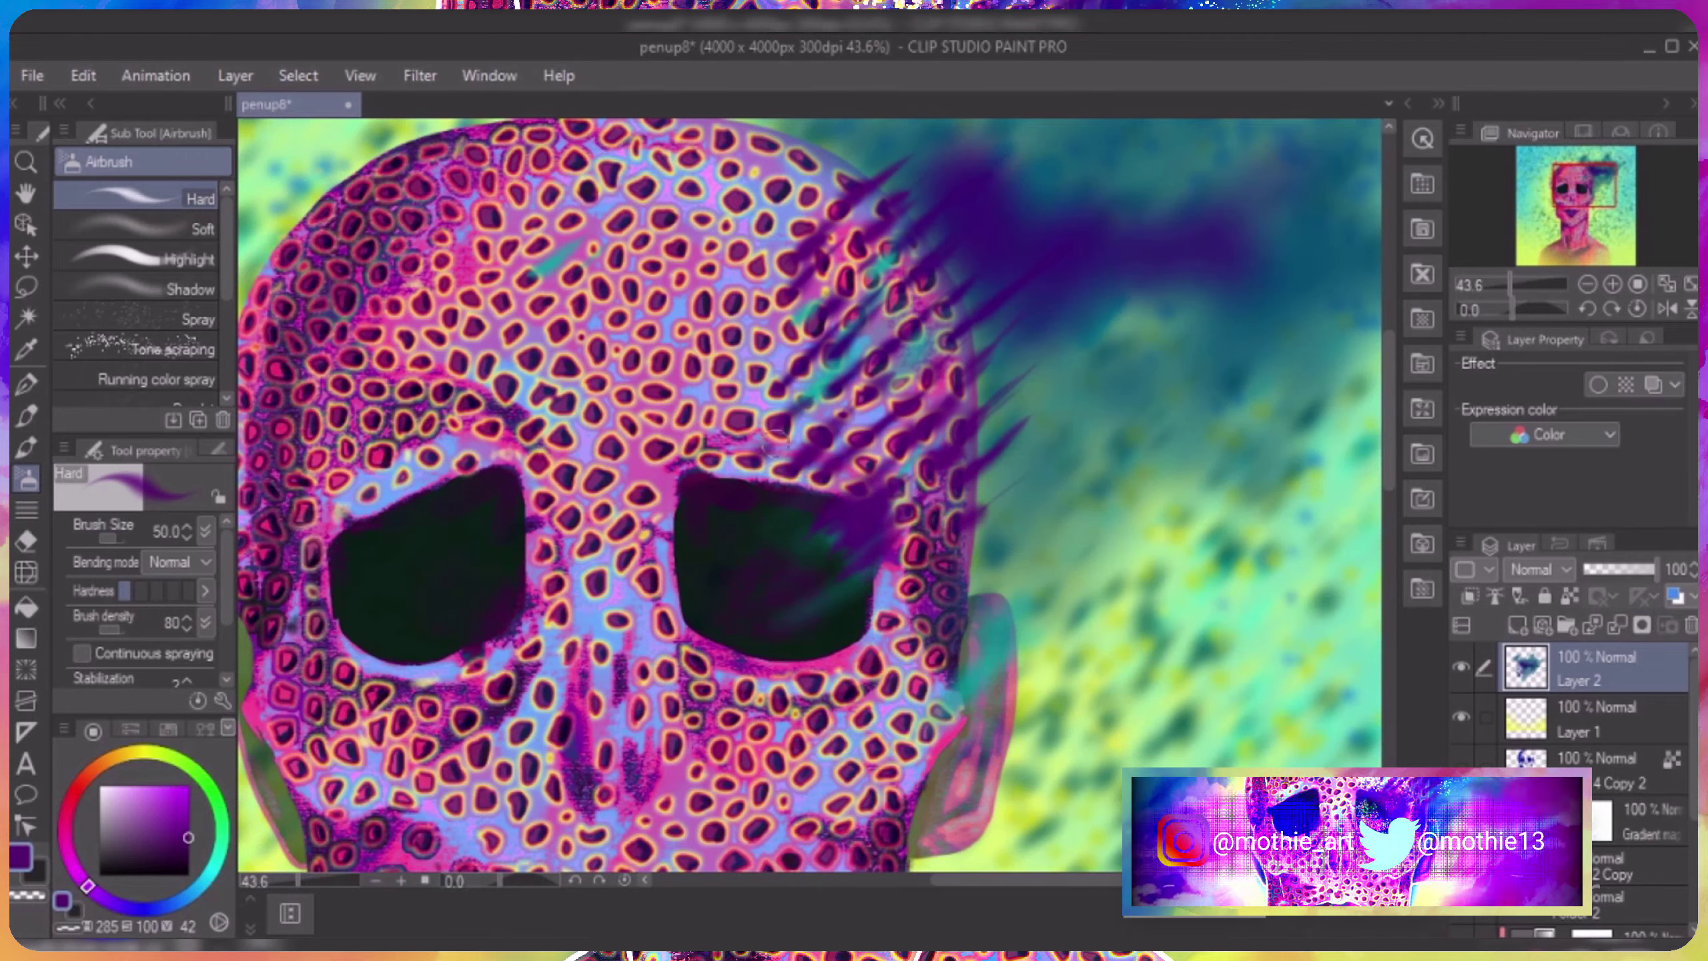
pyautogui.moveTo(778, 364)
pyautogui.mouseDown()
pyautogui.moveTo(718, 532)
pyautogui.moveTo(523, 495)
pyautogui.moveTo(590, 495)
pyautogui.mouseUp()
# Paint purple and dark teal wisps trailing from the head and temple with the Shadow airbrush at size 62.5.
pyautogui.press('.')
pyautogui.press('.')
pyautogui.press('.')
pyautogui.moveTo(660, 336)
pyautogui.mouseDown()
pyautogui.moveTo(760, 269)
pyautogui.moveTo(911, 250)
pyautogui.moveTo(1030, 191)
pyautogui.mouseUp()
pyautogui.moveTo(1076, 345); pyautogui.dragTo(1091, 473)
pyautogui.moveTo(1190, 407); pyautogui.dragTo(921, 491)
pyautogui.moveTo(814, 747); pyautogui.dragTo(1071, 642)
pyautogui.scroll(-5, 1071, 642)
pyautogui.scroll(6, 685, 404)
pyautogui.moveTo(377, 585)
pyautogui.mouseDown()
pyautogui.moveTo(536, 692)
pyautogui.moveTo(297, 580)
pyautogui.moveTo(813, 610)
pyautogui.mouseUp()
pyautogui.scroll(-4, 813, 610)
# Paint bright blue streaks through the plume and beside the temple and ear with the Shadow airbrush.
pyautogui.click(183, 865)
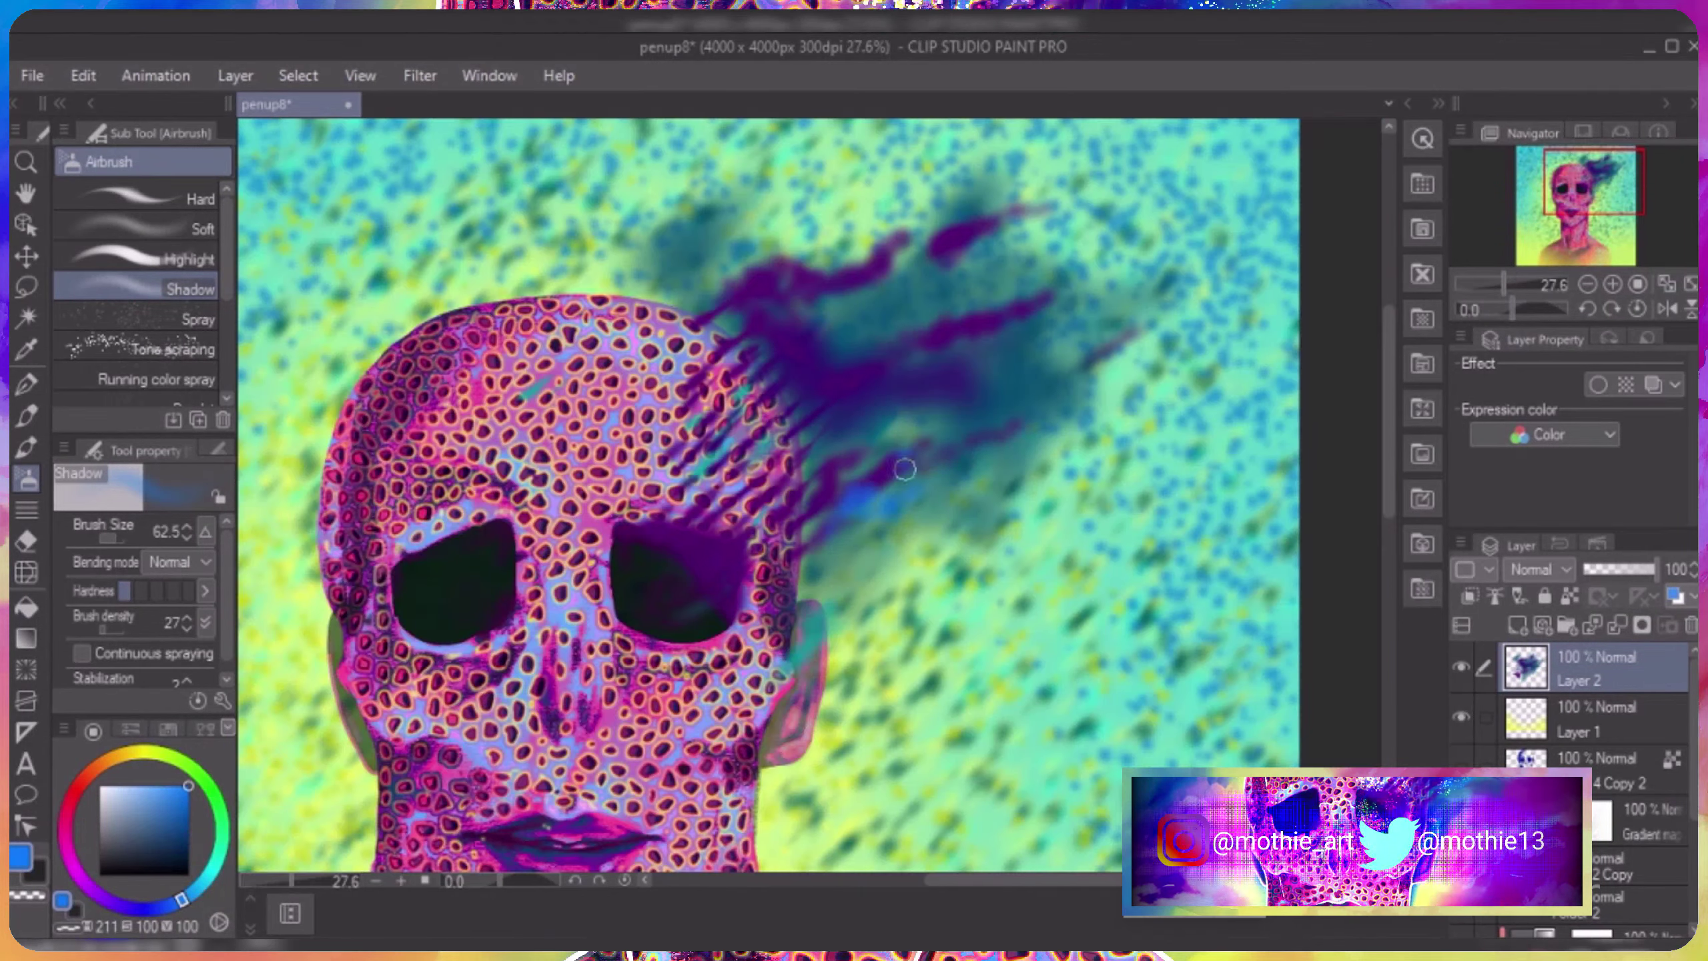
pyautogui.moveTo(820, 409); pyautogui.dragTo(971, 299)
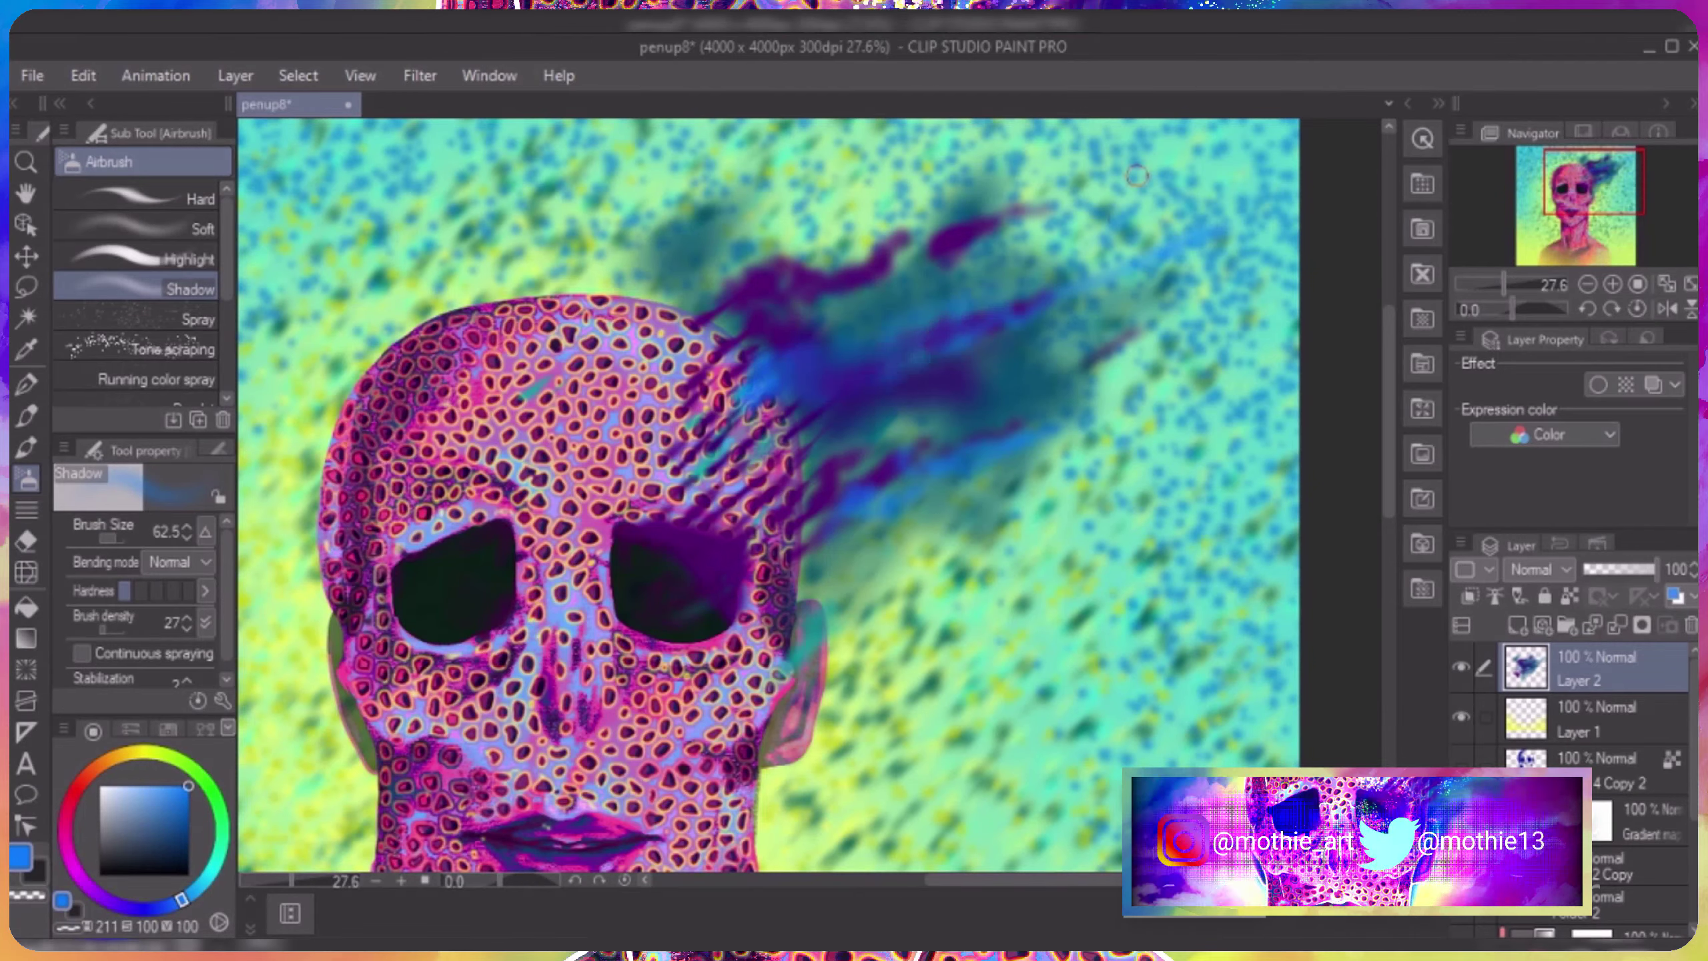
pyautogui.moveTo(800, 539); pyautogui.dragTo(926, 412)
pyautogui.moveTo(806, 606); pyautogui.dragTo(1116, 404)
pyautogui.moveTo(559, 309); pyautogui.dragTo(933, 261)
# Smudge the background on Layer 10 around the plume with the Finger tip blender at size 742.9.
pyautogui.scroll(-3, 814, 209)
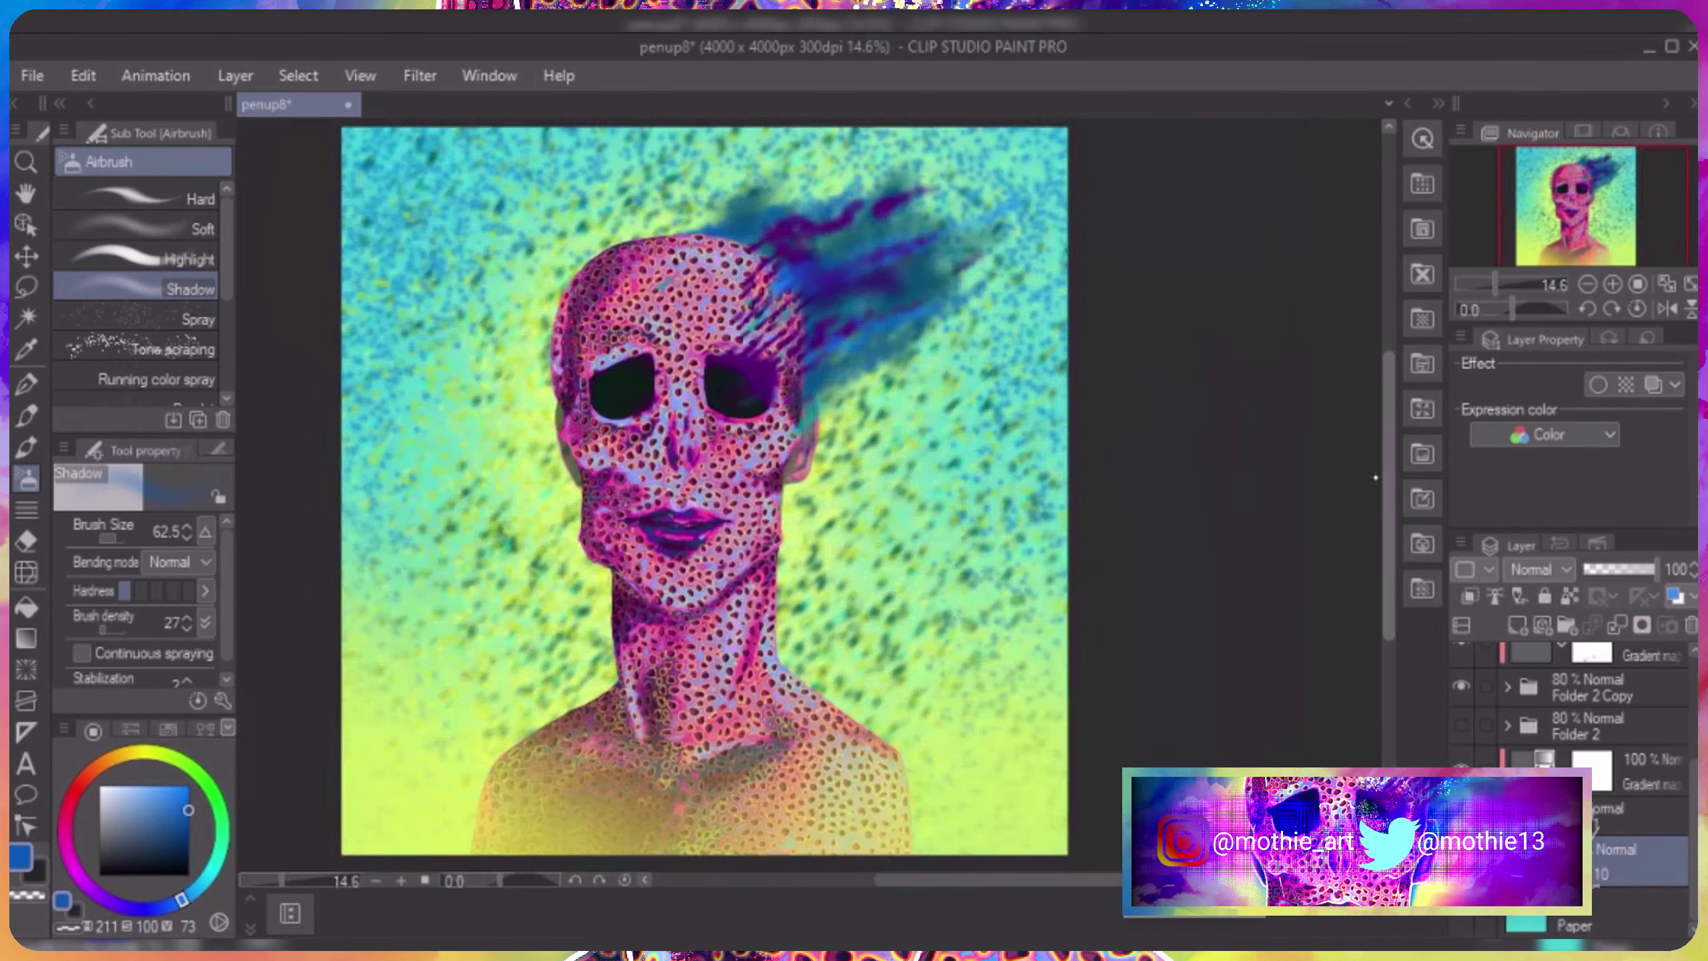
pyautogui.press('j')
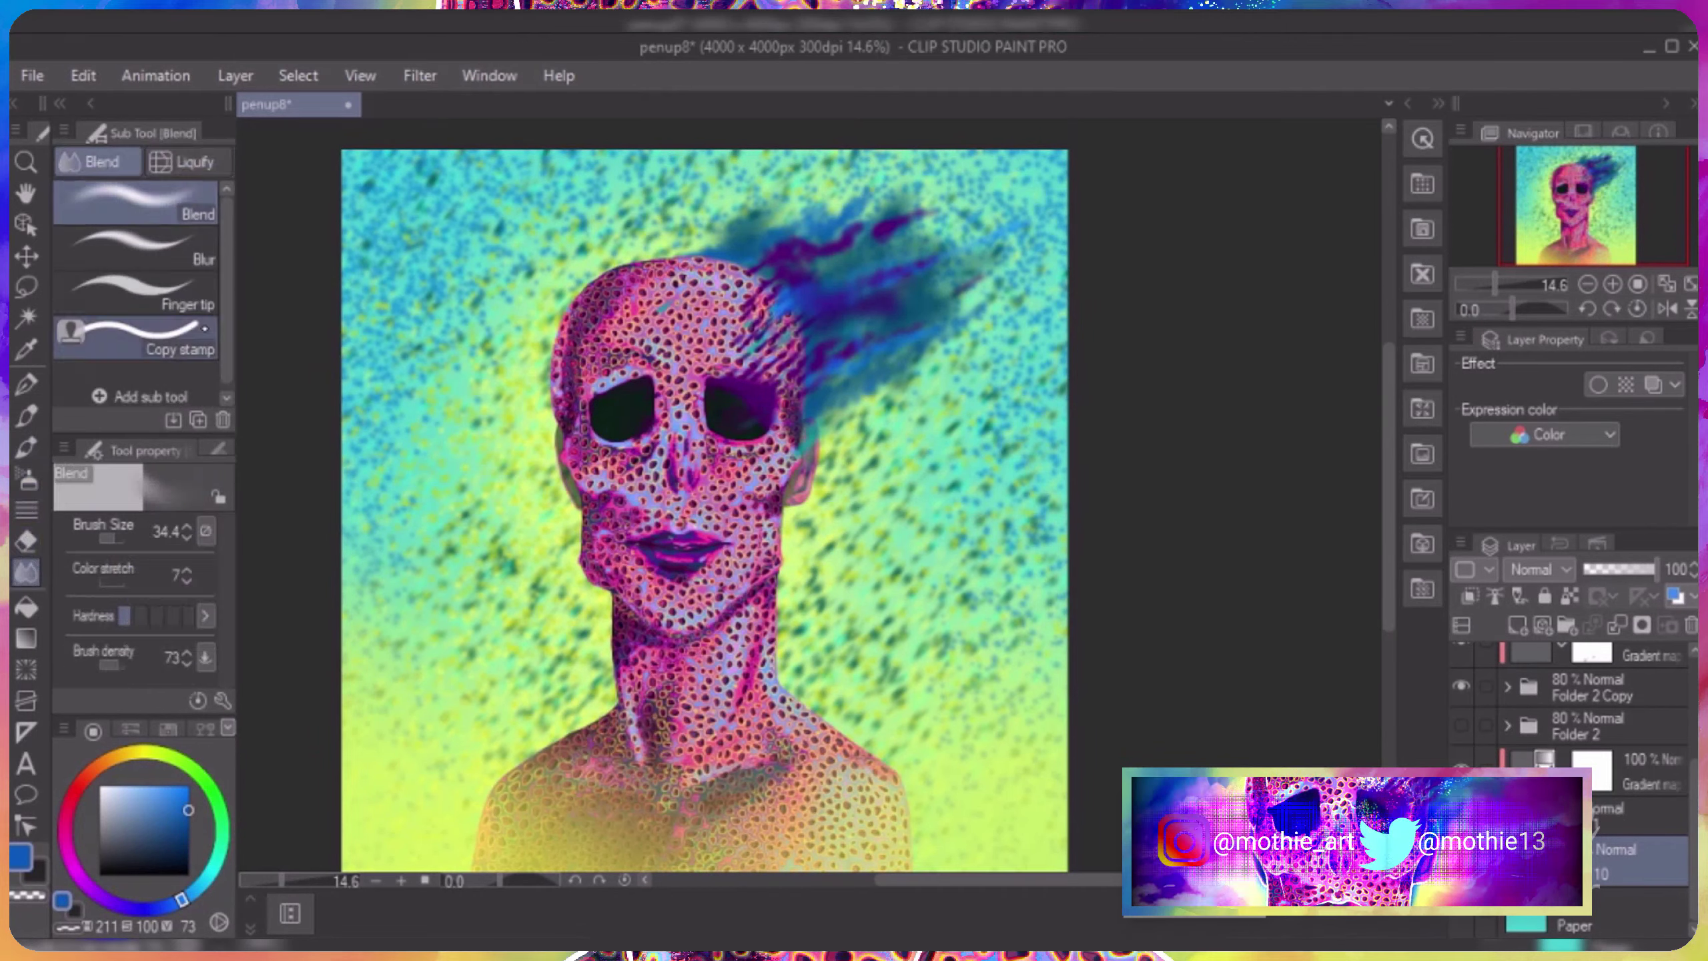
pyautogui.moveTo(874, 404)
pyautogui.mouseDown()
pyautogui.moveTo(975, 203)
pyautogui.moveTo(800, 193)
pyautogui.mouseUp()
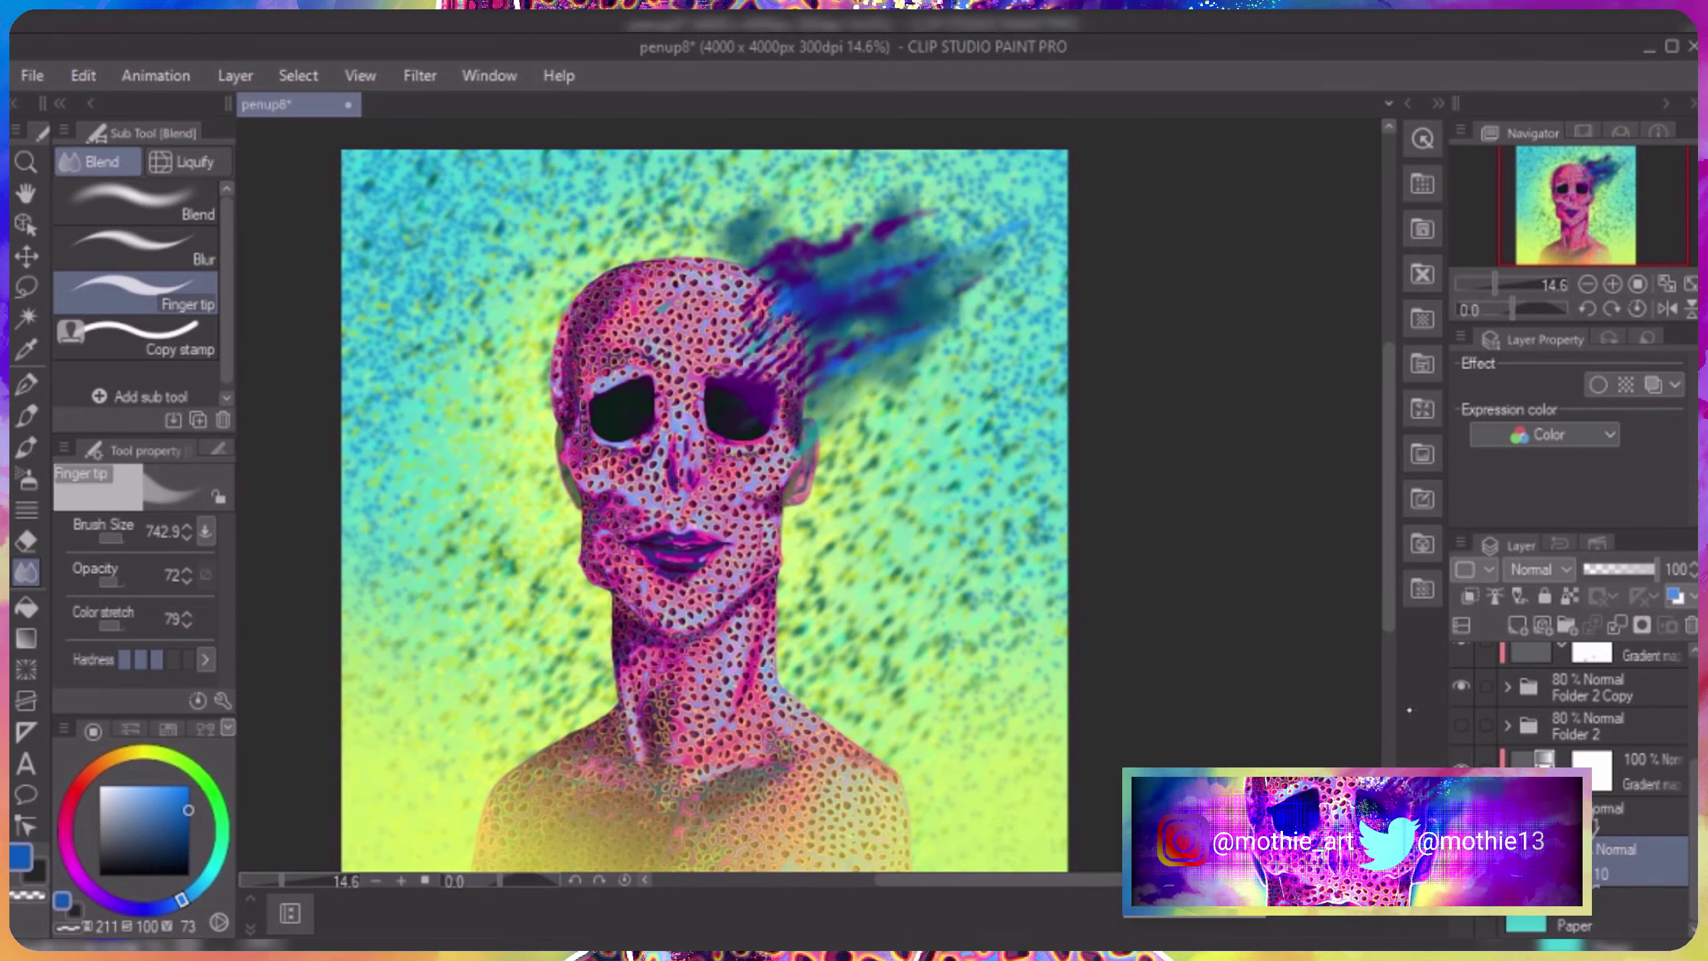
# Paint blue smoke behind the head and neck on a new layer above Layer 10.
pyautogui.press('b')
pyautogui.moveTo(679, 252)
pyautogui.mouseDown()
pyautogui.moveTo(806, 203)
pyautogui.moveTo(895, 269)
pyautogui.moveTo(955, 195)
pyautogui.moveTo(746, 195)
pyautogui.mouseUp()
pyautogui.moveTo(592, 562)
pyautogui.mouseDown()
pyautogui.moveTo(840, 640)
pyautogui.moveTo(877, 312)
pyautogui.moveTo(941, 471)
pyautogui.moveTo(579, 733)
pyautogui.mouseUp()
pyautogui.press('b')
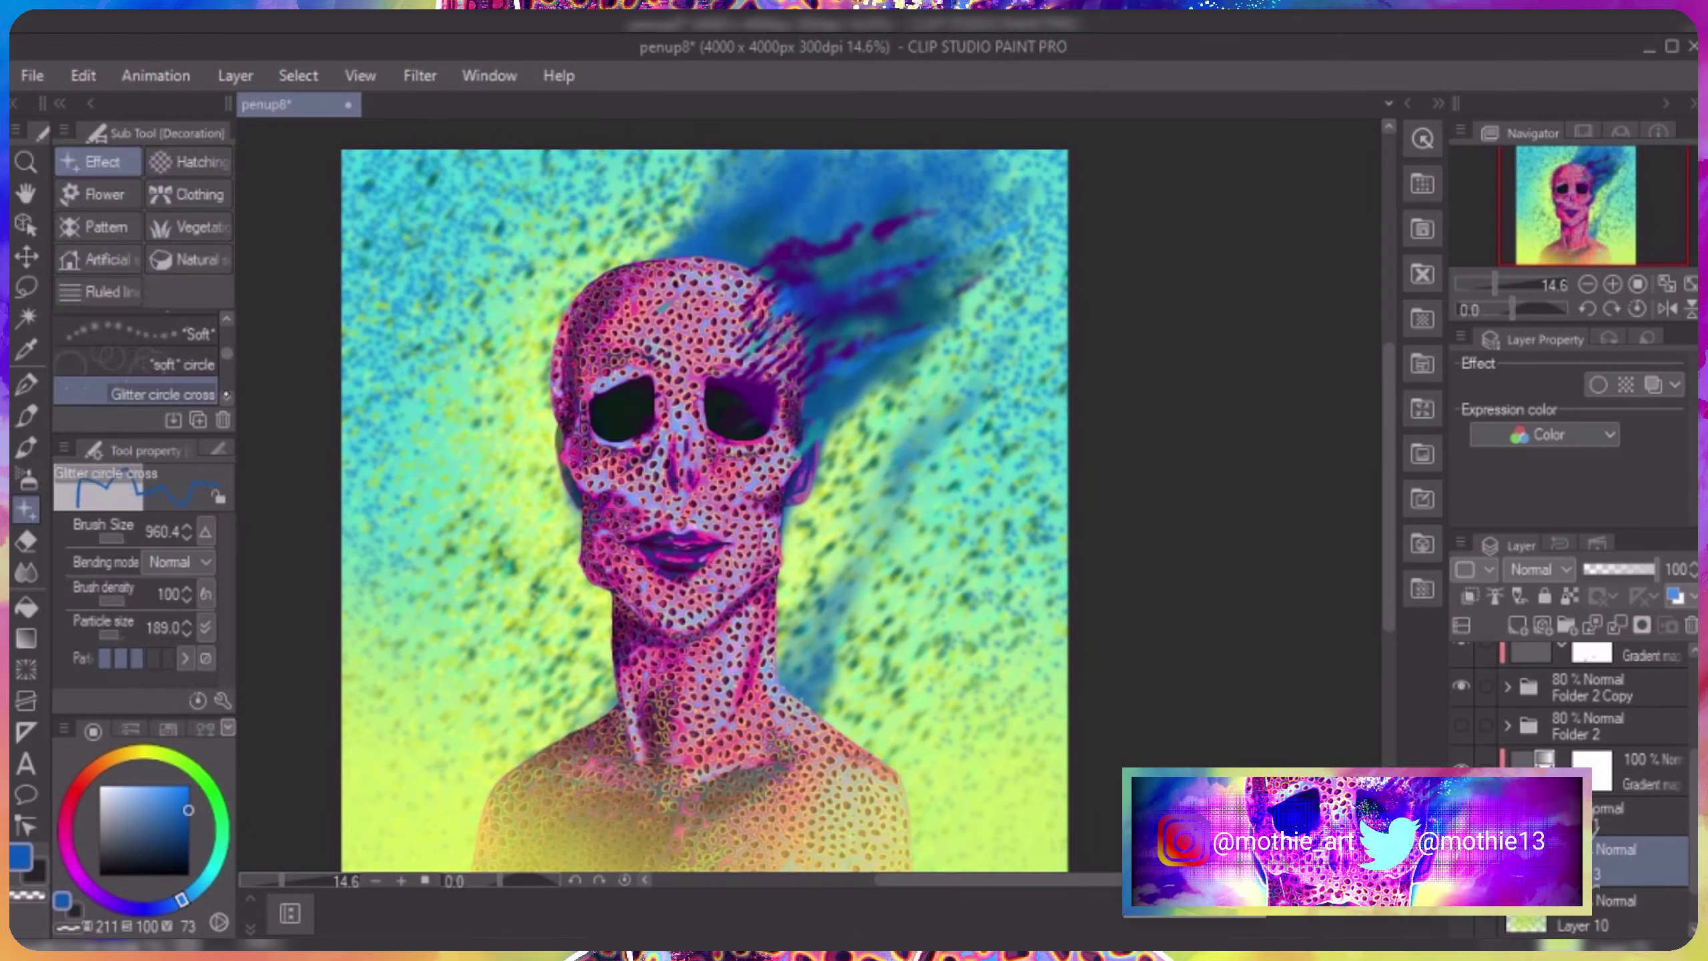
# Try Glitter circle cross strokes in different colours over the blue plume, and undo them.
pyautogui.moveTo(793, 323)
pyautogui.mouseDown()
pyautogui.moveTo(874, 168)
pyautogui.moveTo(975, 202)
pyautogui.mouseUp()
pyautogui.press('x')
pyautogui.keyDown('alt'); pyautogui.click(974, 269); pyautogui.keyUp('alt')
pyautogui.press('x')
pyautogui.moveTo(774, 202); pyautogui.dragTo(1005, 172)
pyautogui.hotkey('ctrl', 'z')
pyautogui.hotkey('ctrl', 'z')
pyautogui.hotkey('ctrl', 'z')
pyautogui.hotkey('ctrl', 'z')
pyautogui.hotkey('ctrl', 'z')
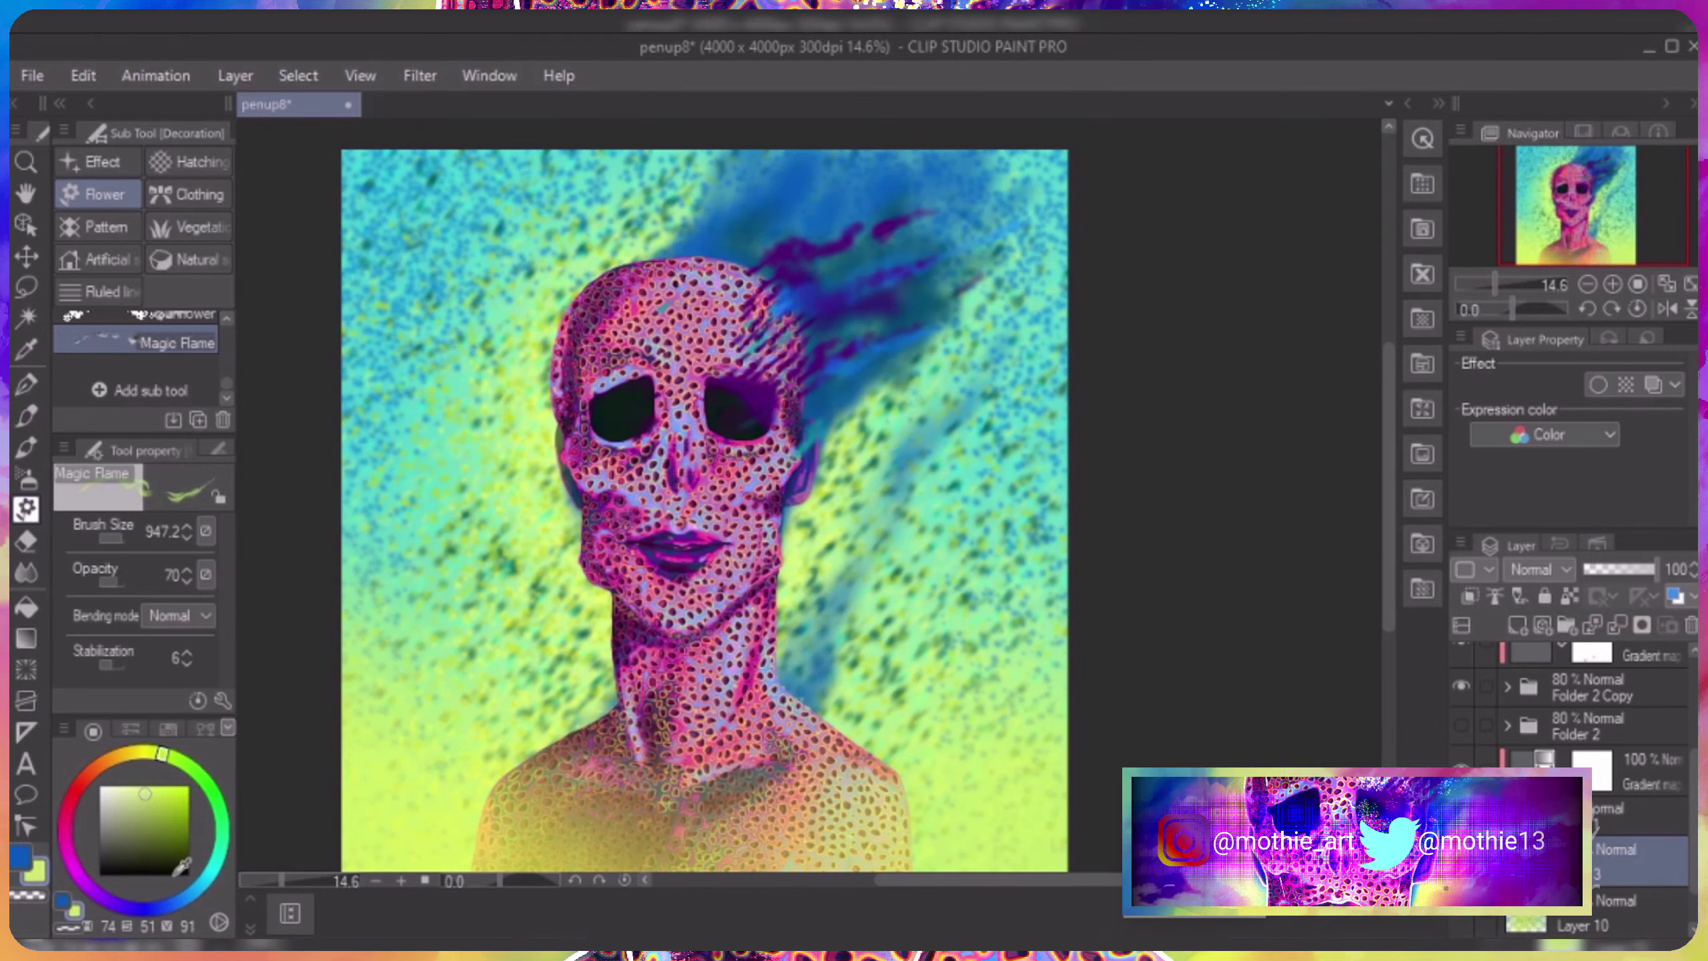
# Paint blue-purple Magic Flame wisps in the plume at size 452.8 and opacity 31, and blend them with the Wet bleed blender.
pyautogui.moveTo(766, 242); pyautogui.dragTo(834, 151)
pyautogui.moveTo(810, 734); pyautogui.dragTo(975, 223)
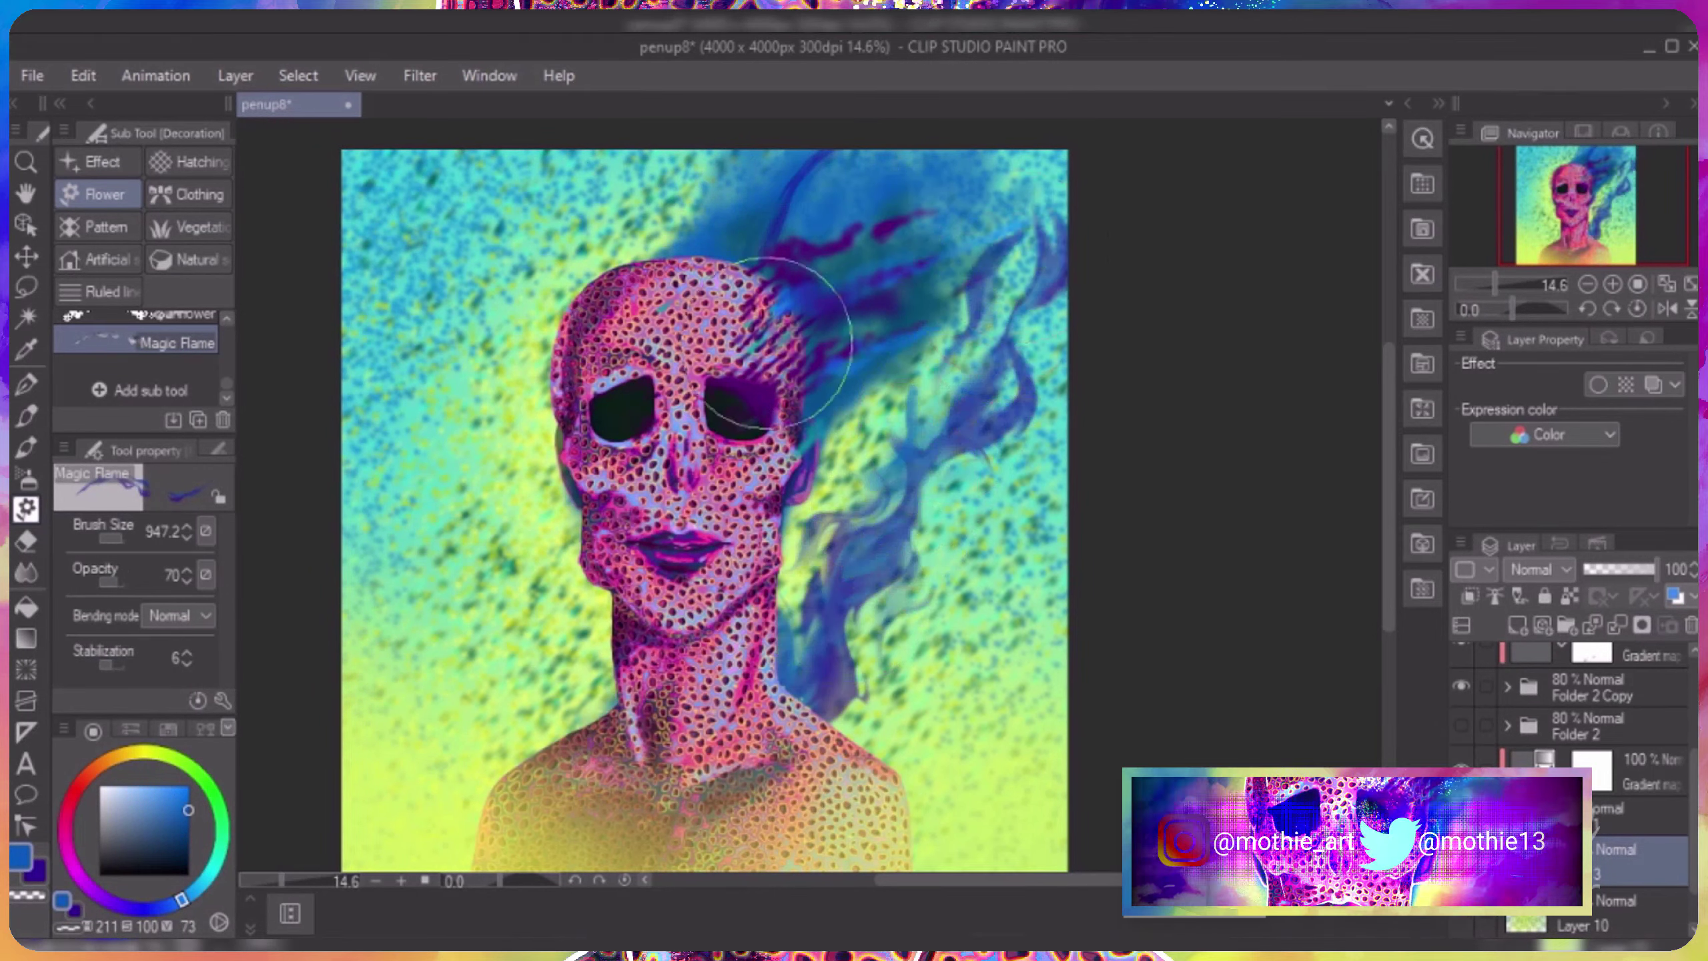
pyautogui.moveTo(894, 283); pyautogui.dragTo(740, 175)
pyautogui.hotkey('ctrl', 'z')
pyautogui.hotkey('ctrl', 'z')
pyautogui.moveTo(807, 679)
pyautogui.mouseDown()
pyautogui.moveTo(844, 656)
pyautogui.moveTo(807, 511)
pyautogui.mouseUp()
pyautogui.hotkey('ctrl', 'z')
pyautogui.hotkey('ctrl', 'z')
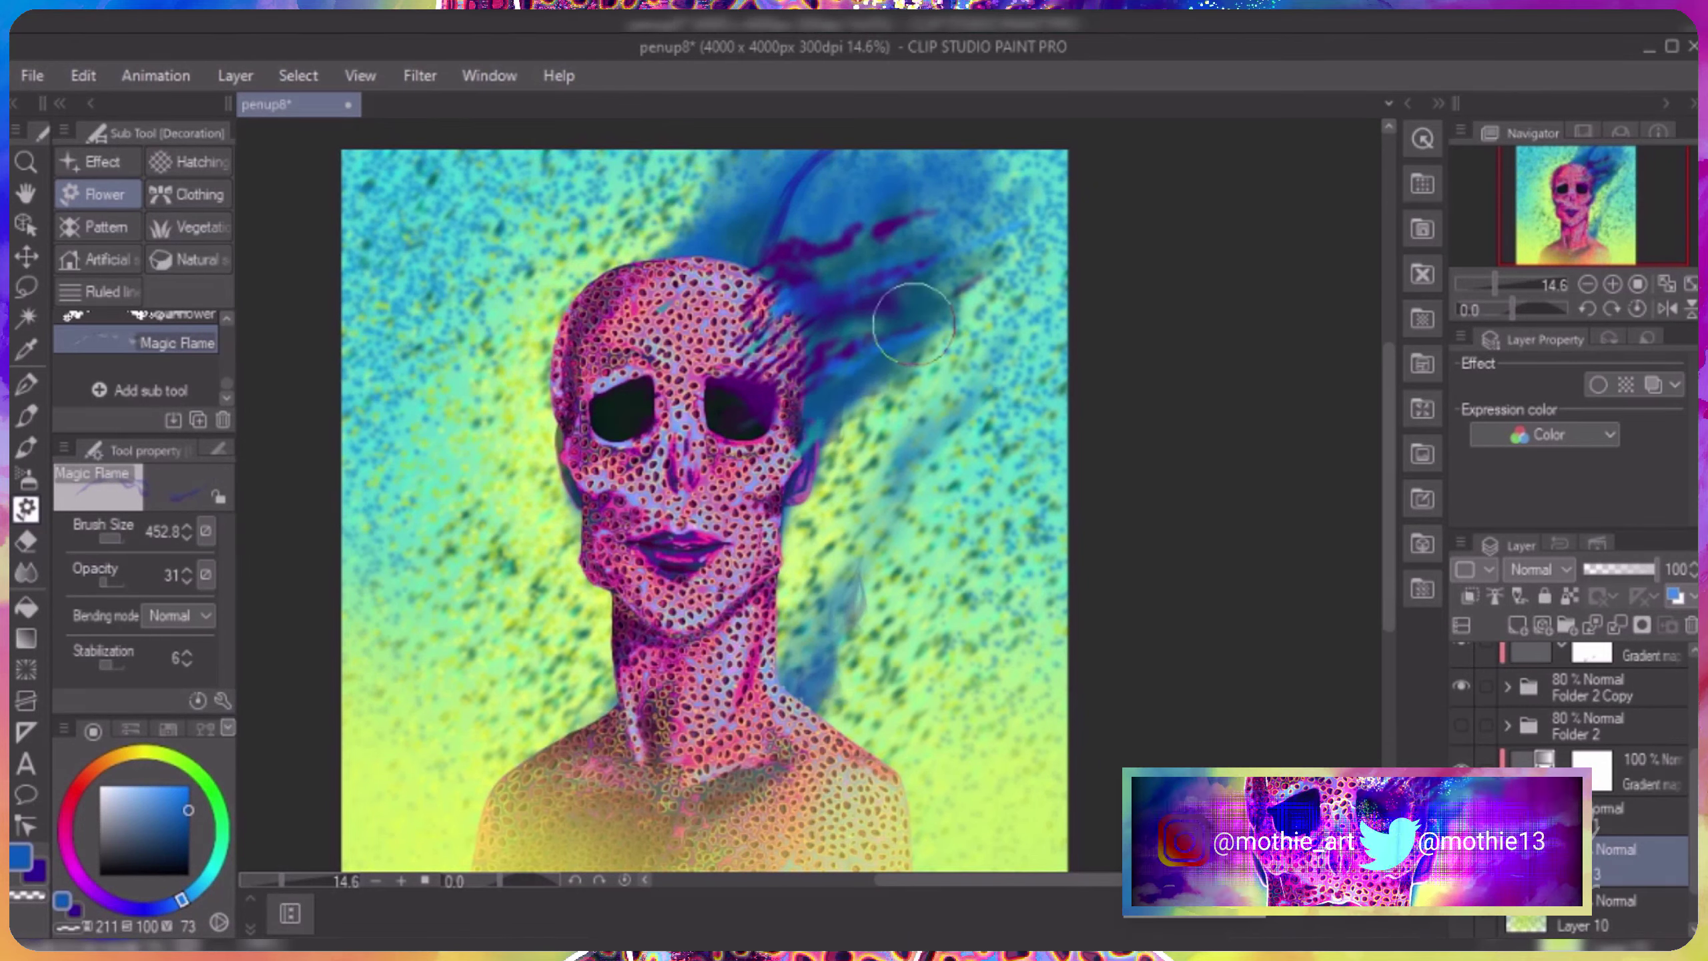
pyautogui.moveTo(913, 323)
pyautogui.mouseDown()
pyautogui.moveTo(841, 175)
pyautogui.moveTo(806, 283)
pyautogui.moveTo(995, 141)
pyautogui.moveTo(762, 183)
pyautogui.moveTo(662, 333)
pyautogui.moveTo(818, 525)
pyautogui.moveTo(625, 713)
pyautogui.moveTo(786, 131)
pyautogui.mouseUp()
pyautogui.press('b')
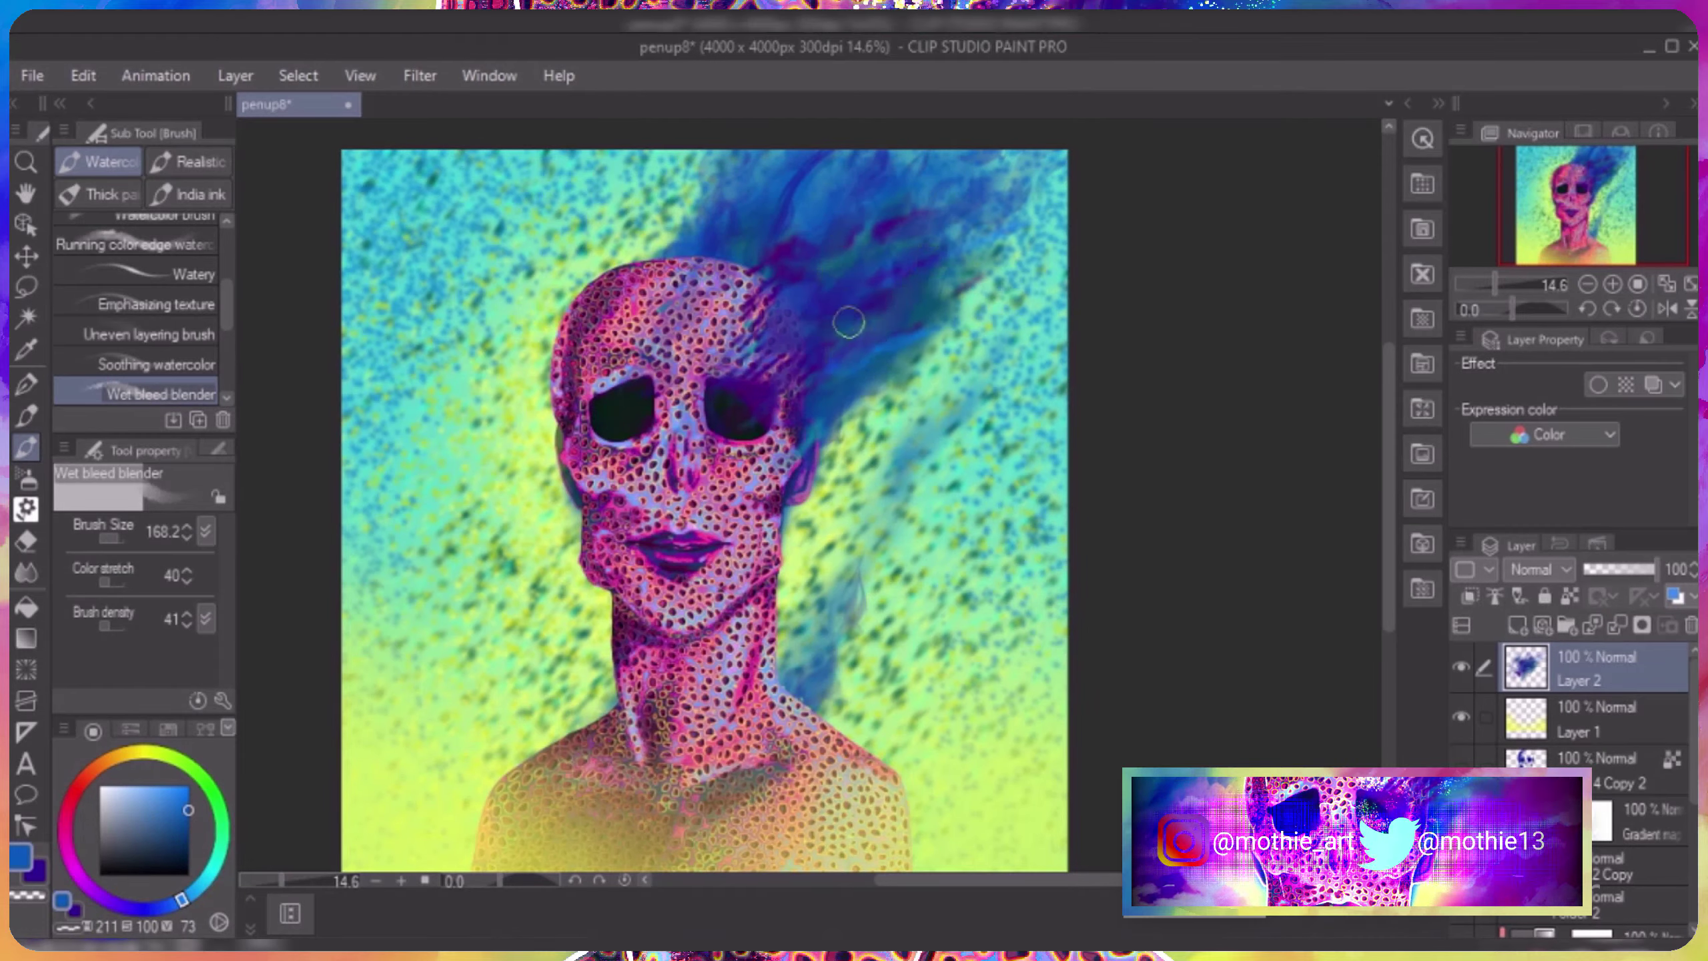
# Try dark navy as the Paper layer's colour and change it to a medium teal blue.
pyautogui.click(1564, 335)
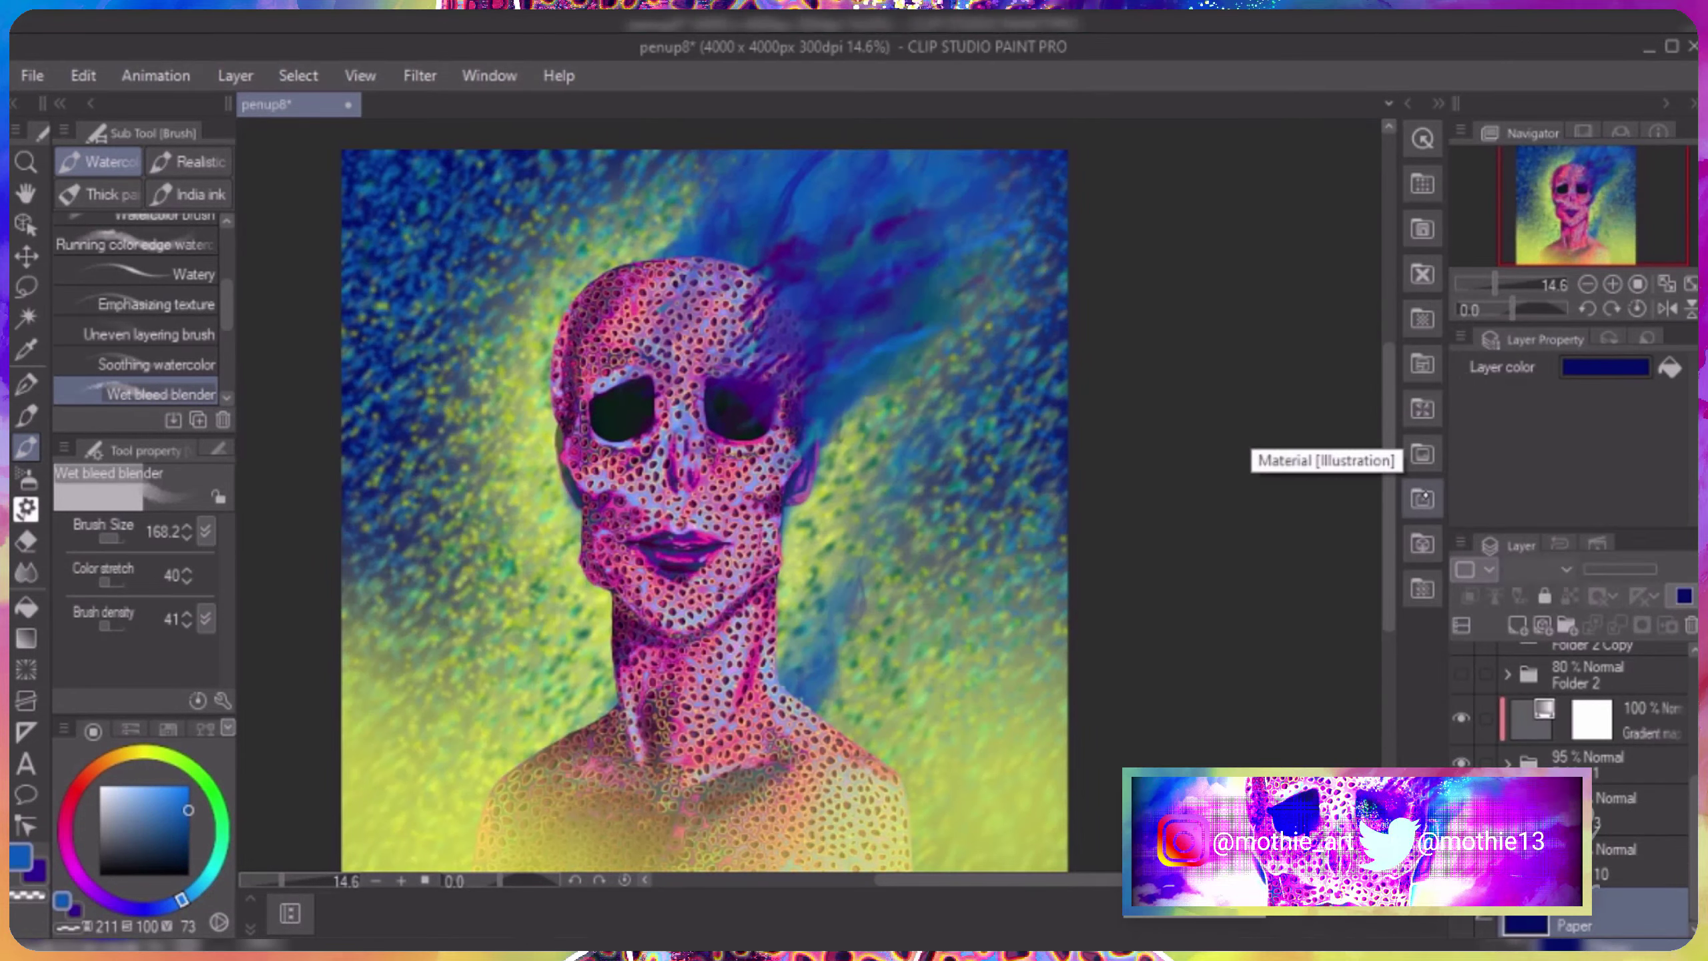
pyautogui.click(1606, 367)
pyautogui.click(1318, 553)
pyautogui.click(1577, 335)
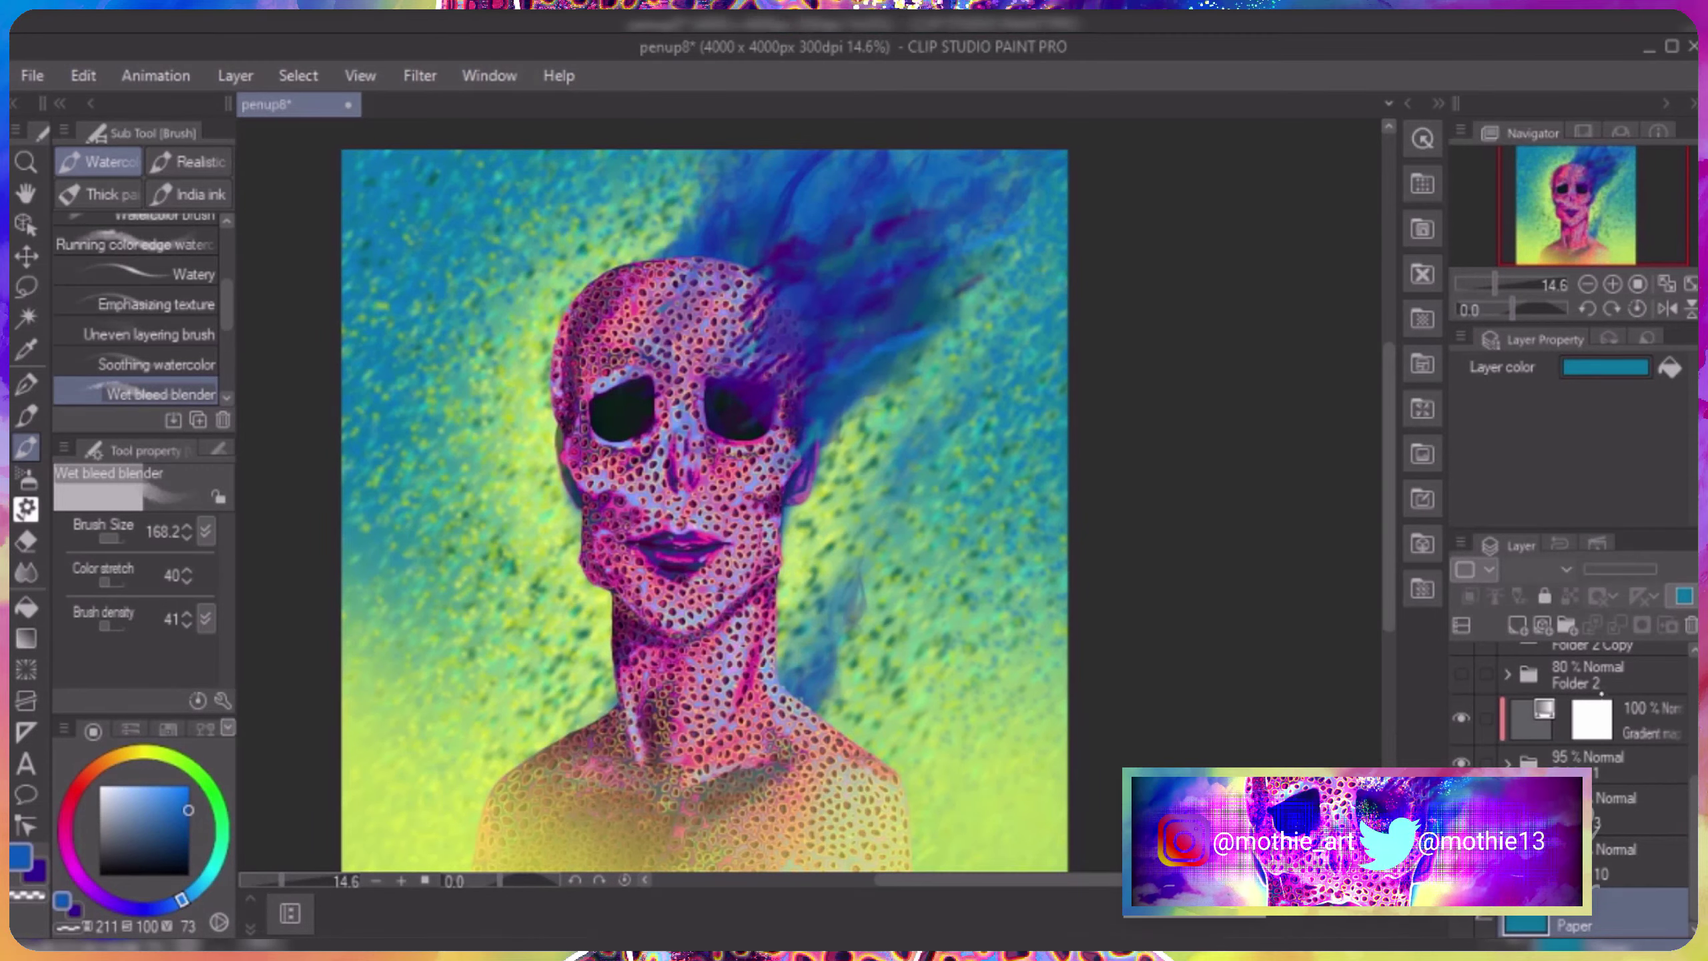
# Add a new layer at the top of the stack and look through the Decoration brushes for a sparkle effect.
pyautogui.click(1588, 667)
pyautogui.click(25, 509)
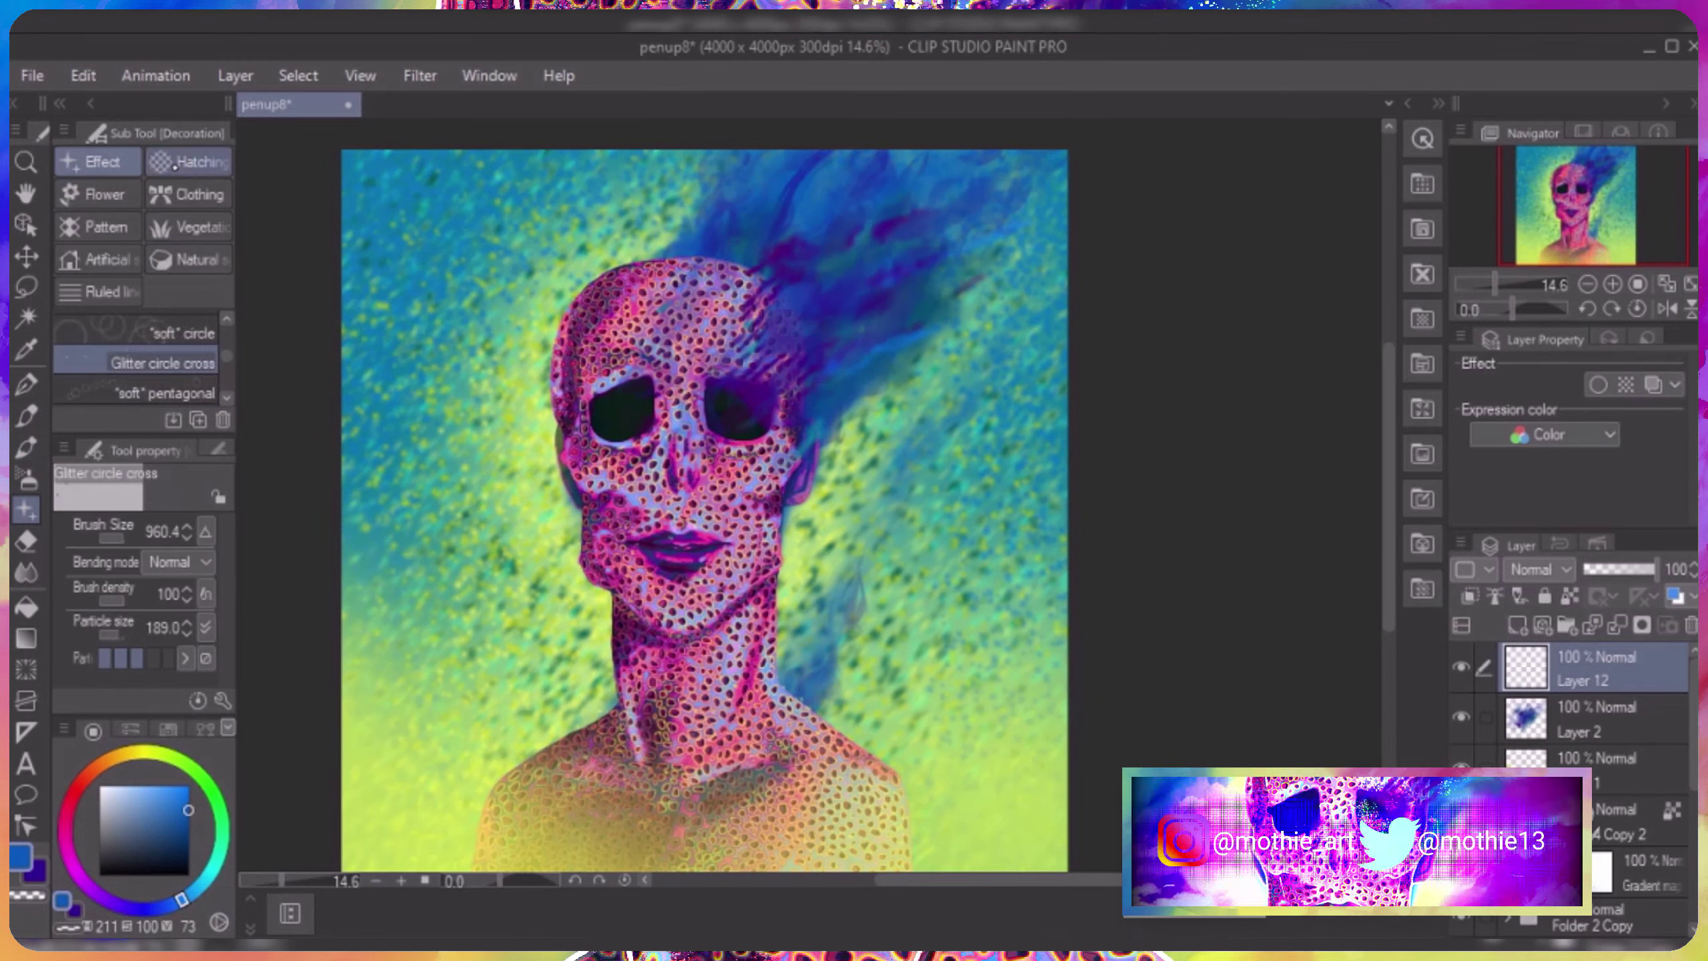
pyautogui.click(180, 194)
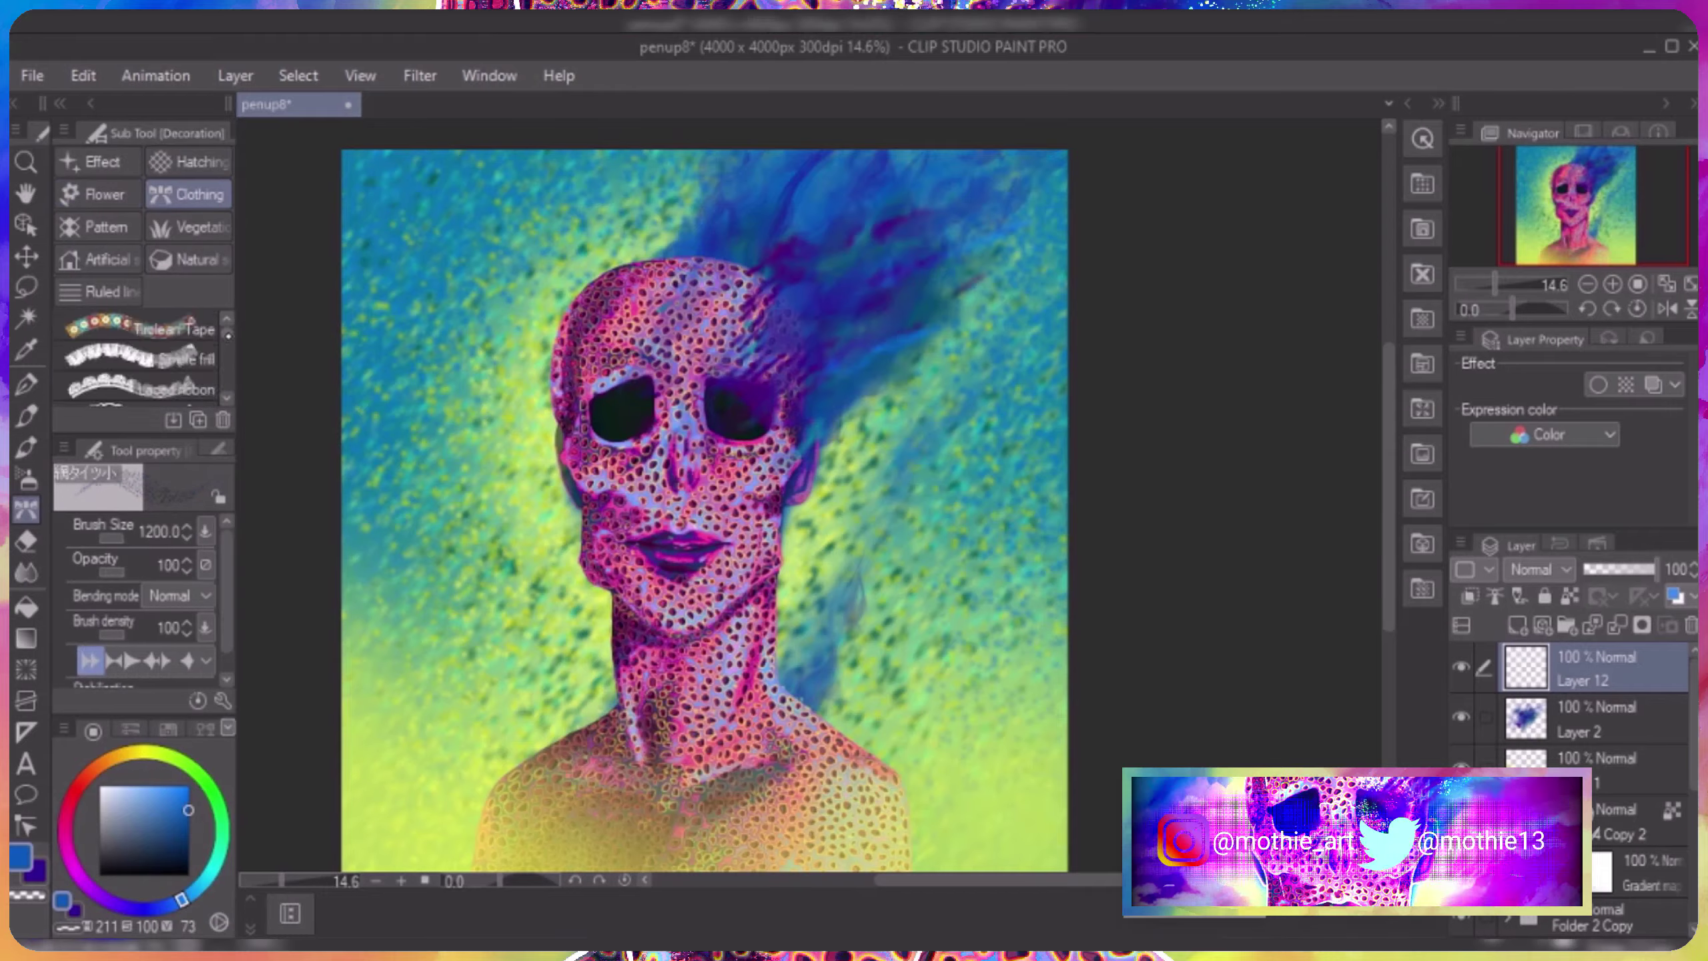
pyautogui.click(94, 227)
pyautogui.click(101, 259)
pyautogui.click(188, 259)
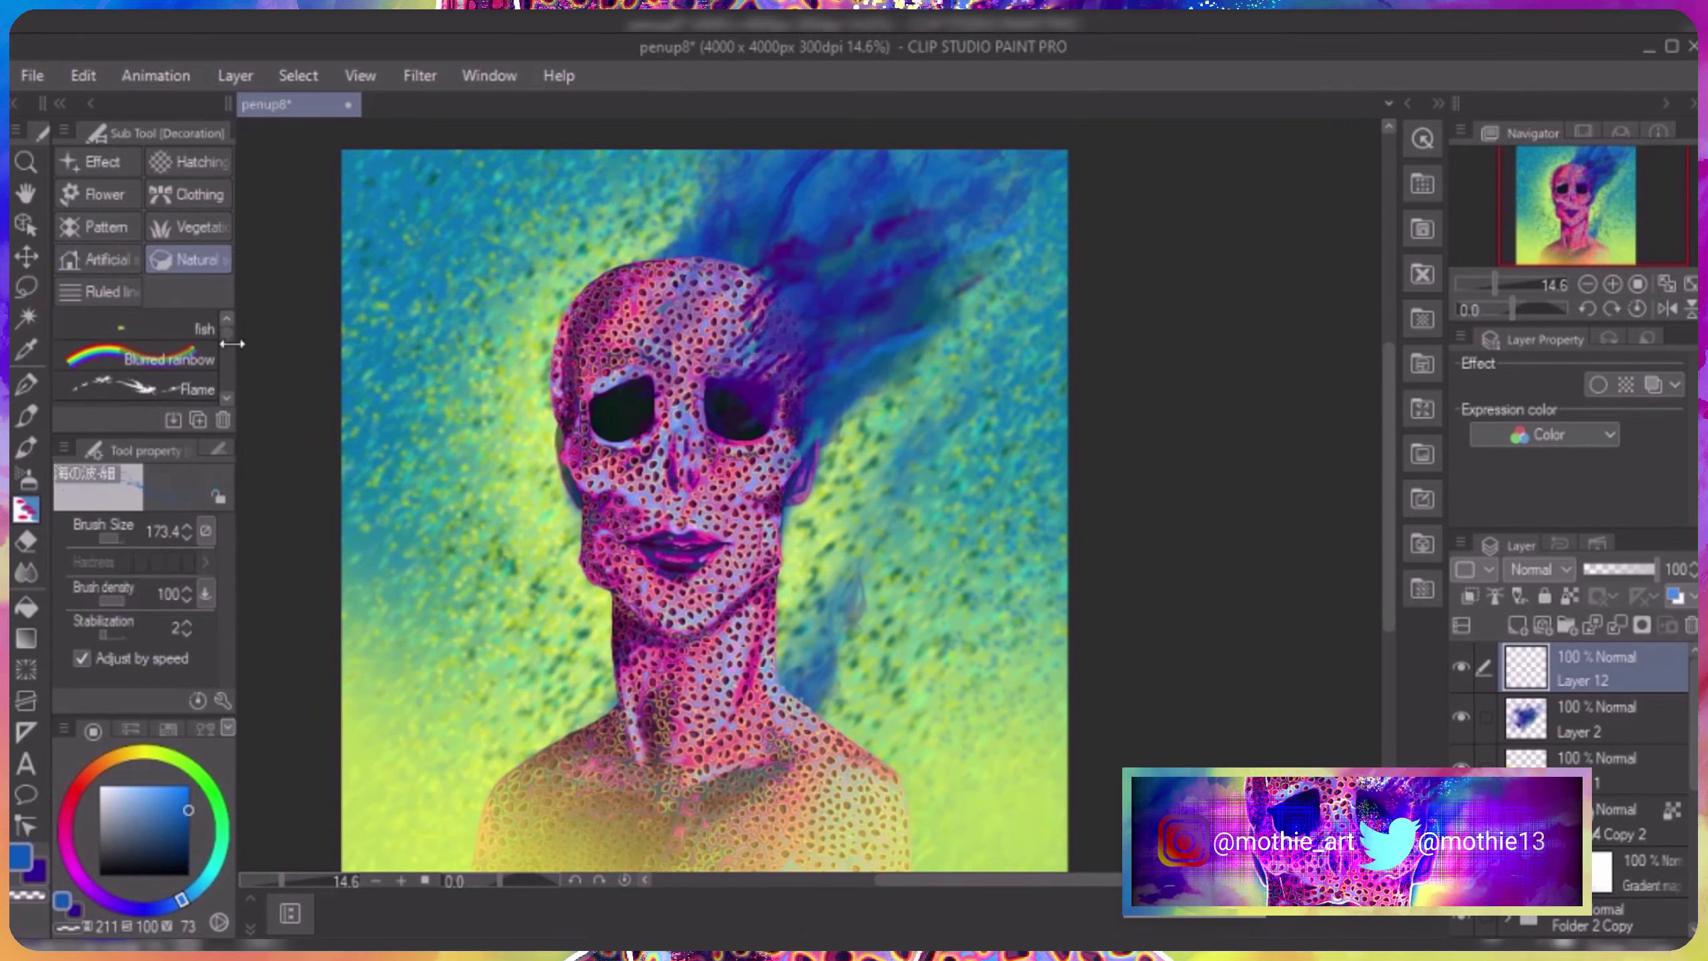
pyautogui.click(94, 161)
pyautogui.scroll(-2, 228, 356)
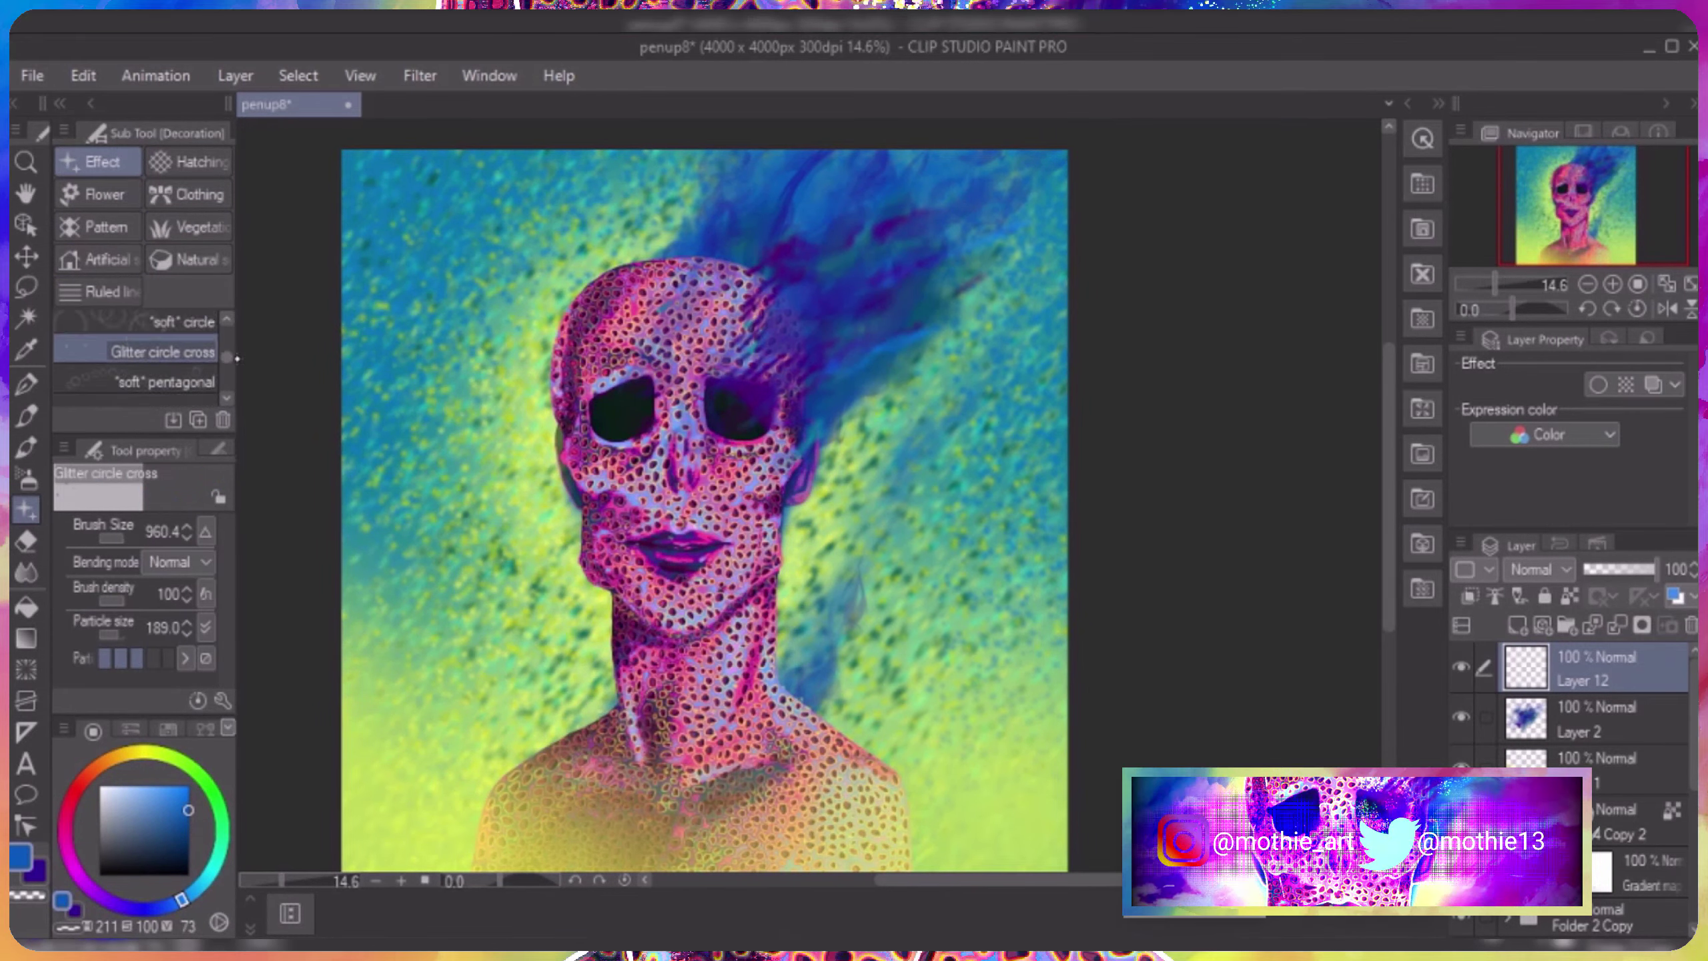
pyautogui.scroll(-2, 229, 356)
# Scatter yellow Glitter particles at size 168.2 over the forehead and plume, and switch to the Kneaded eraser.
pyautogui.click(195, 367)
pyautogui.keyDown('alt'); pyautogui.click(814, 404); pyautogui.keyUp('alt')
pyautogui.moveTo(733, 353); pyautogui.dragTo(769, 344)
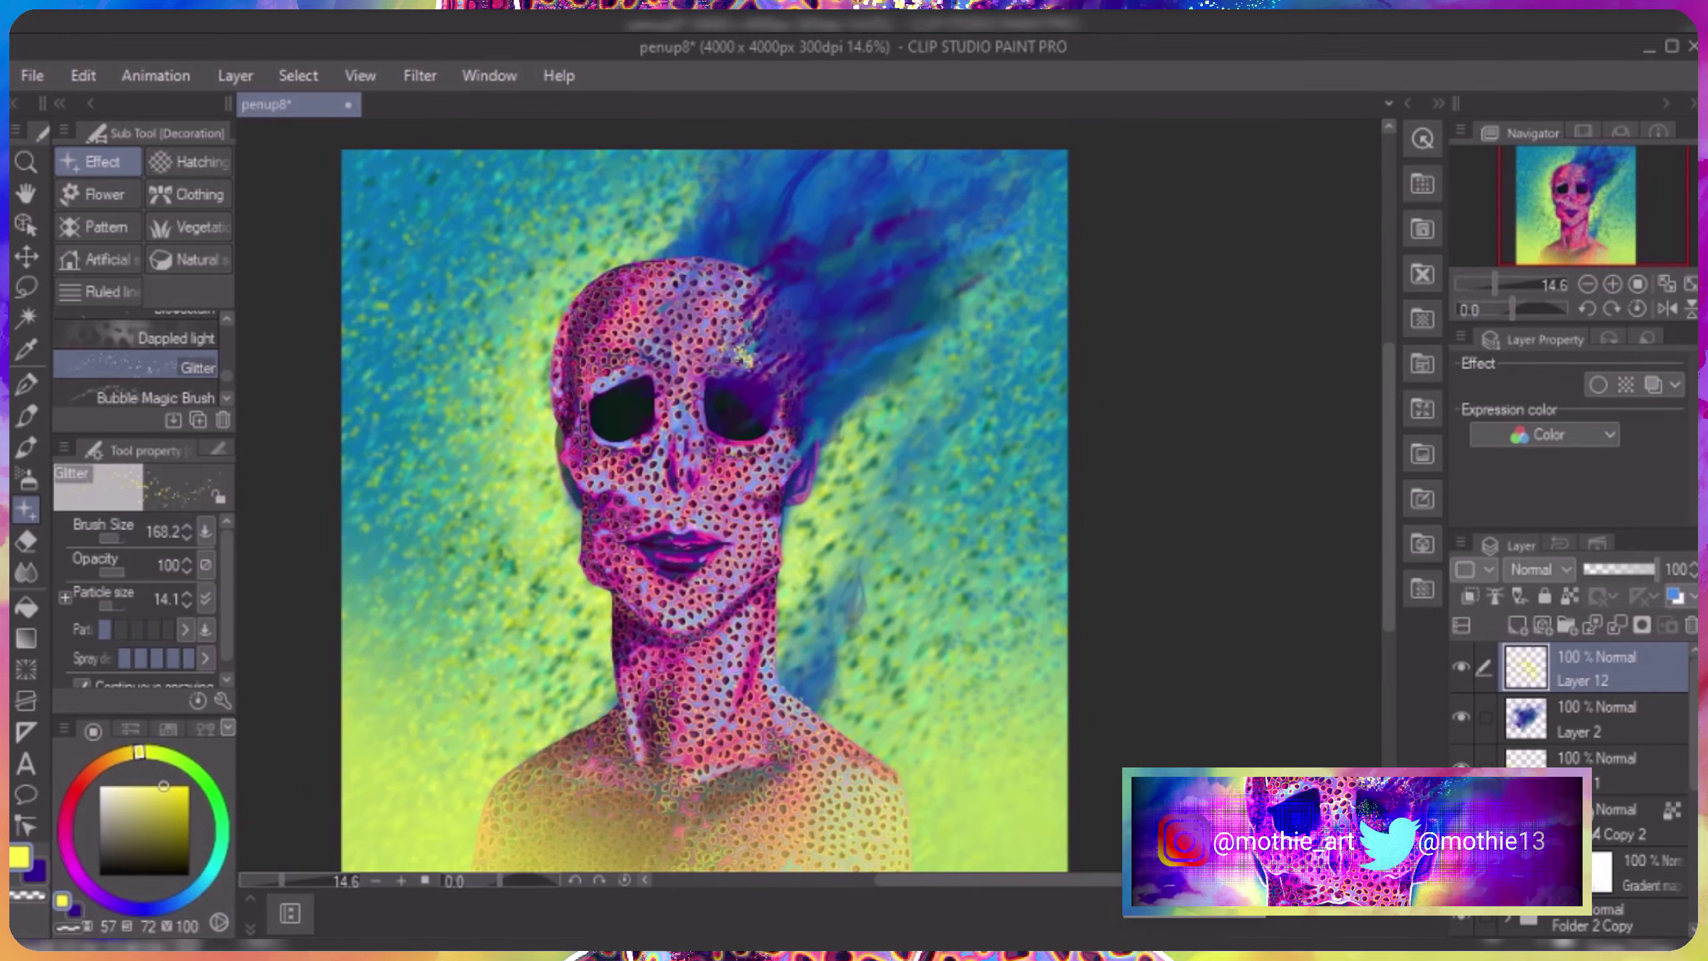
pyautogui.click(739, 365)
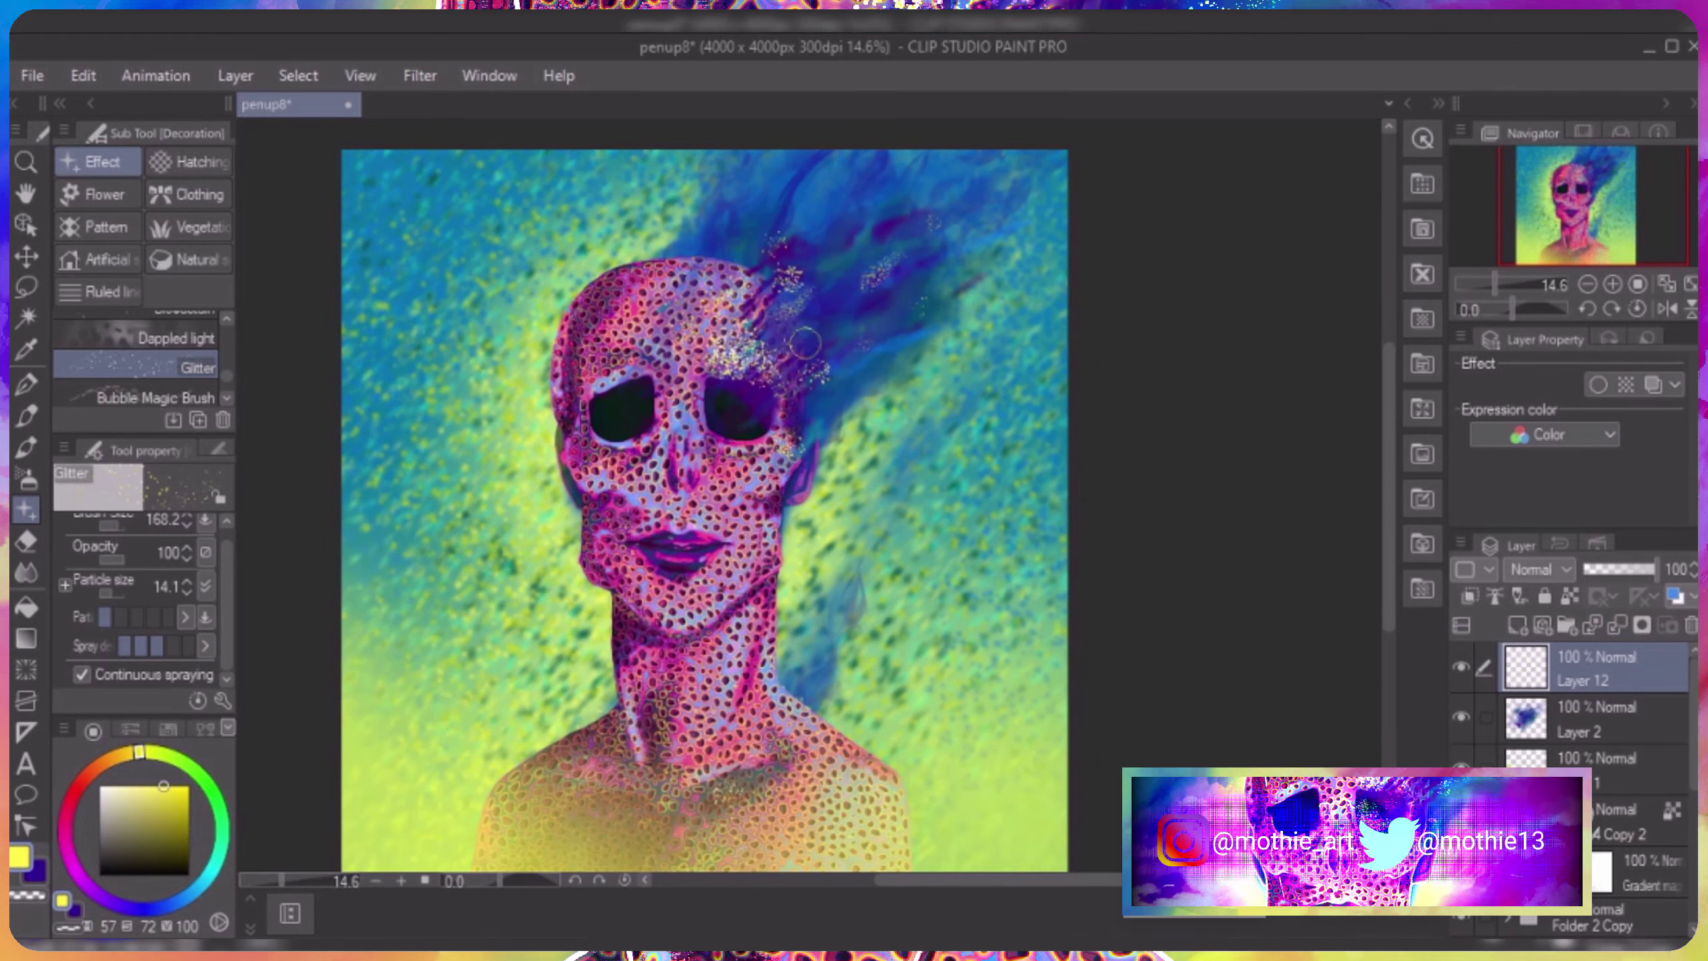
pyautogui.scroll(5, 804, 343)
pyautogui.press('e')
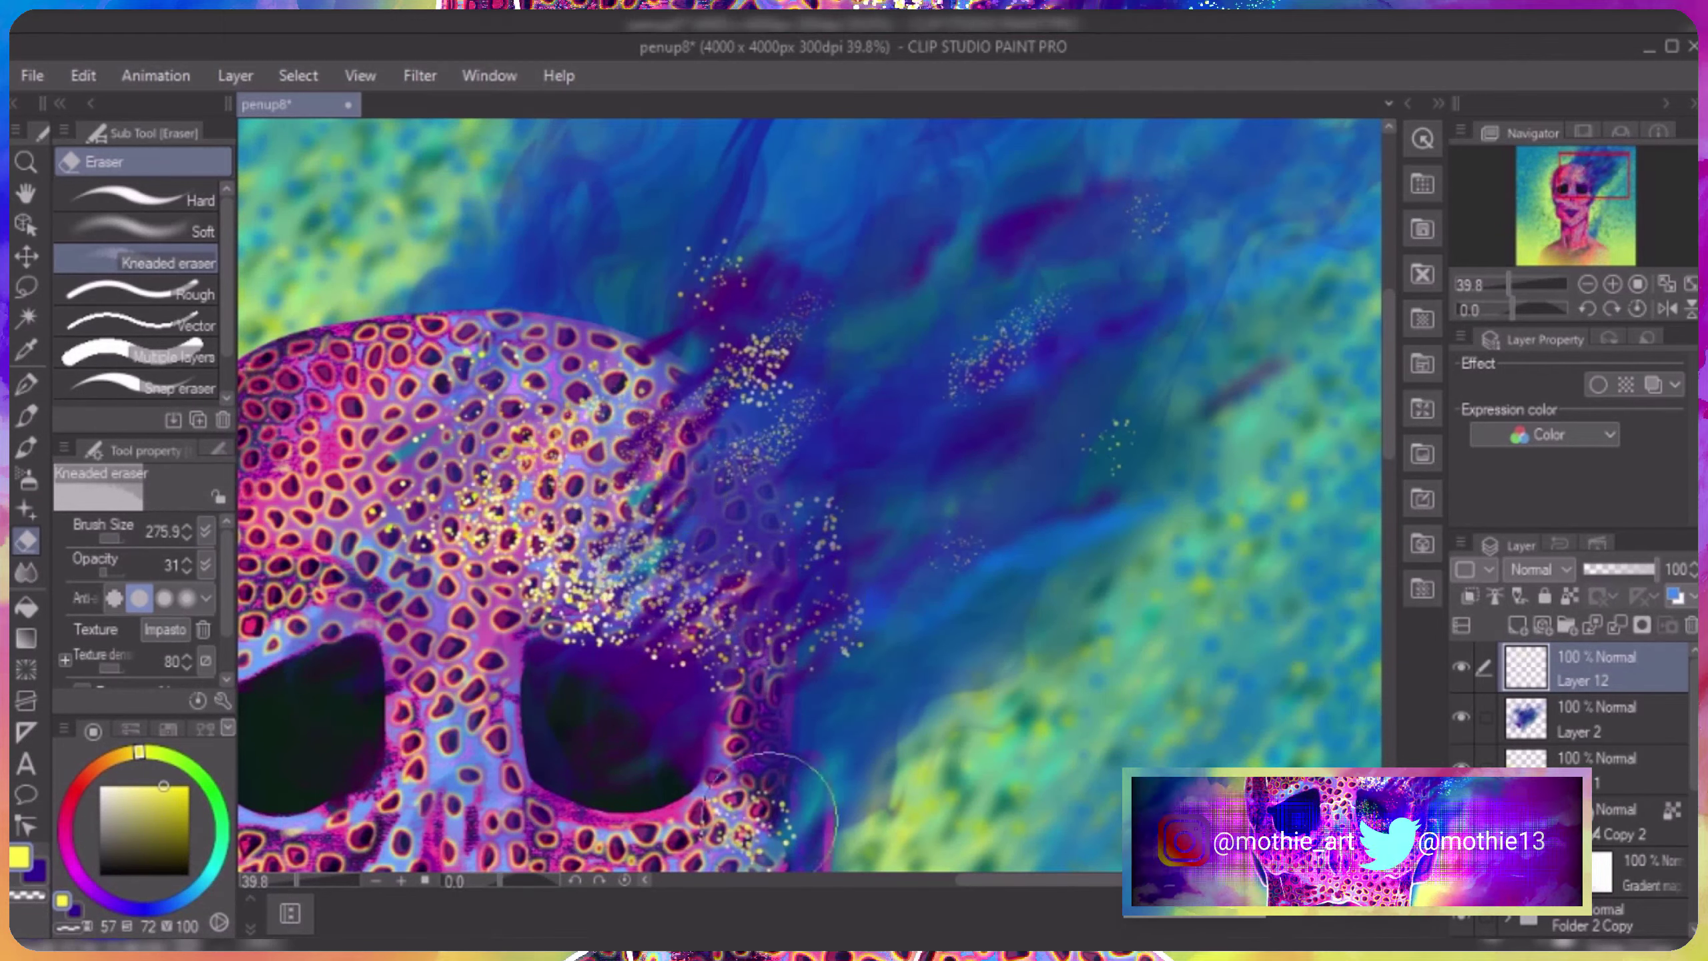
# Scatter yellow Glitter particles at size 168.2 inside the eye socket nearest the plume.
pyautogui.press('b')
pyautogui.click(628, 764)
pyautogui.scroll(-5, 1269, 496)
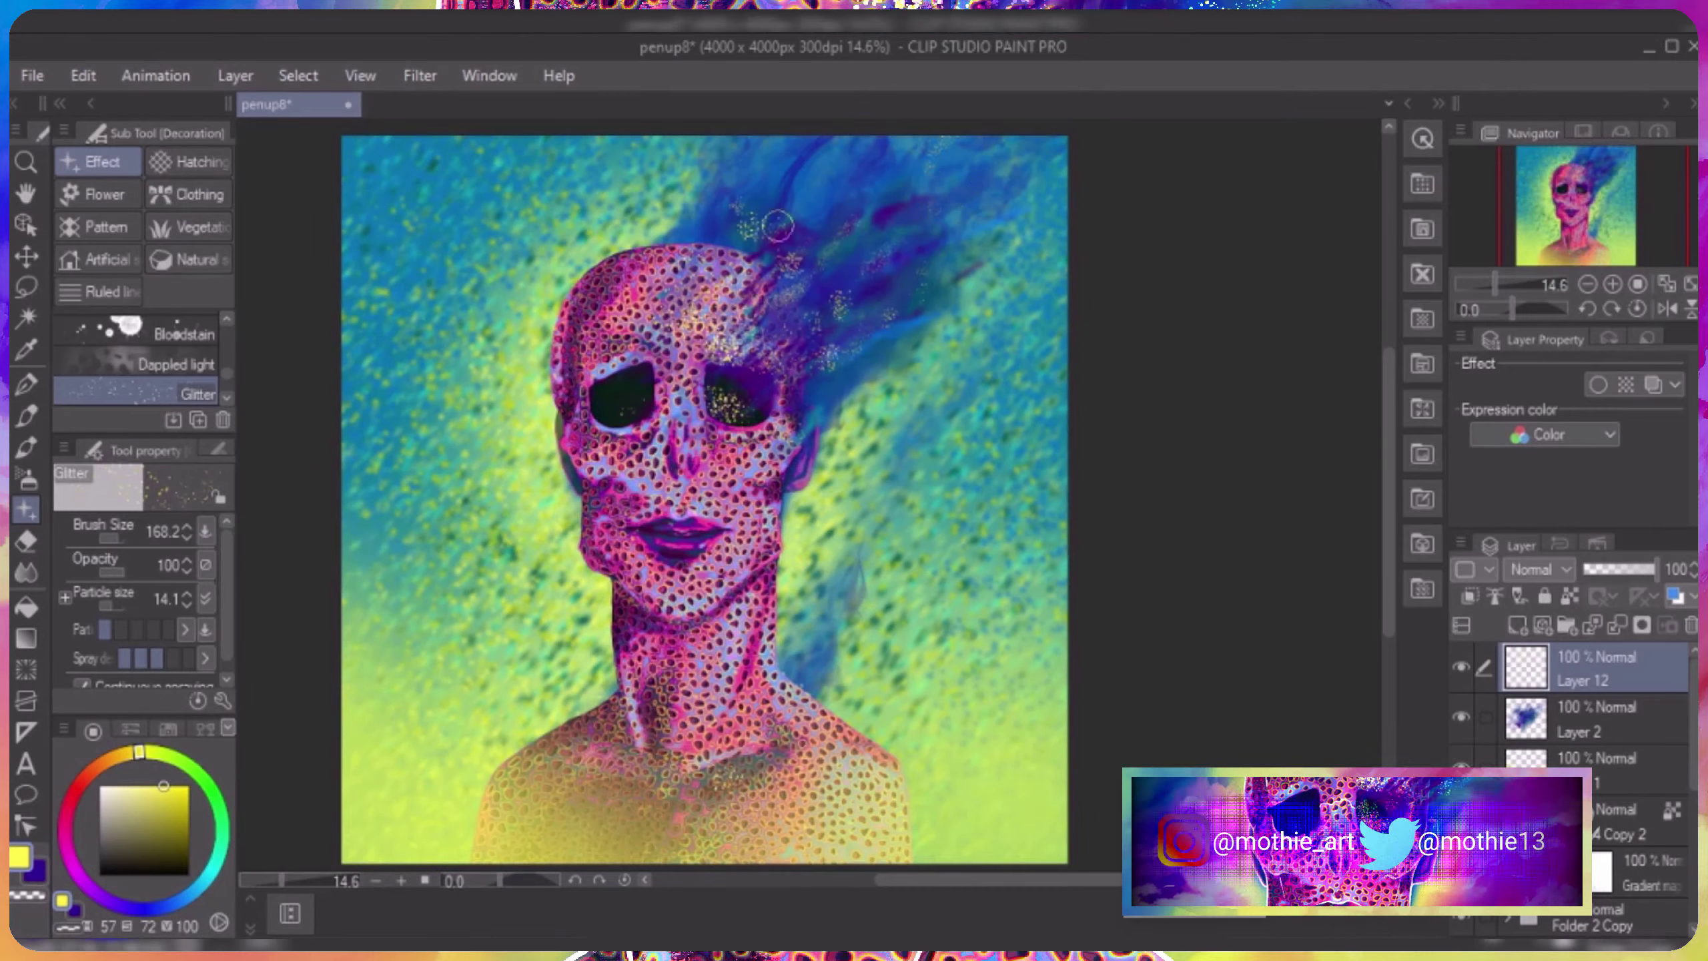
# Try other blending modes on the glitter layer and set it to Glow dodge.
pyautogui.click(1559, 572)
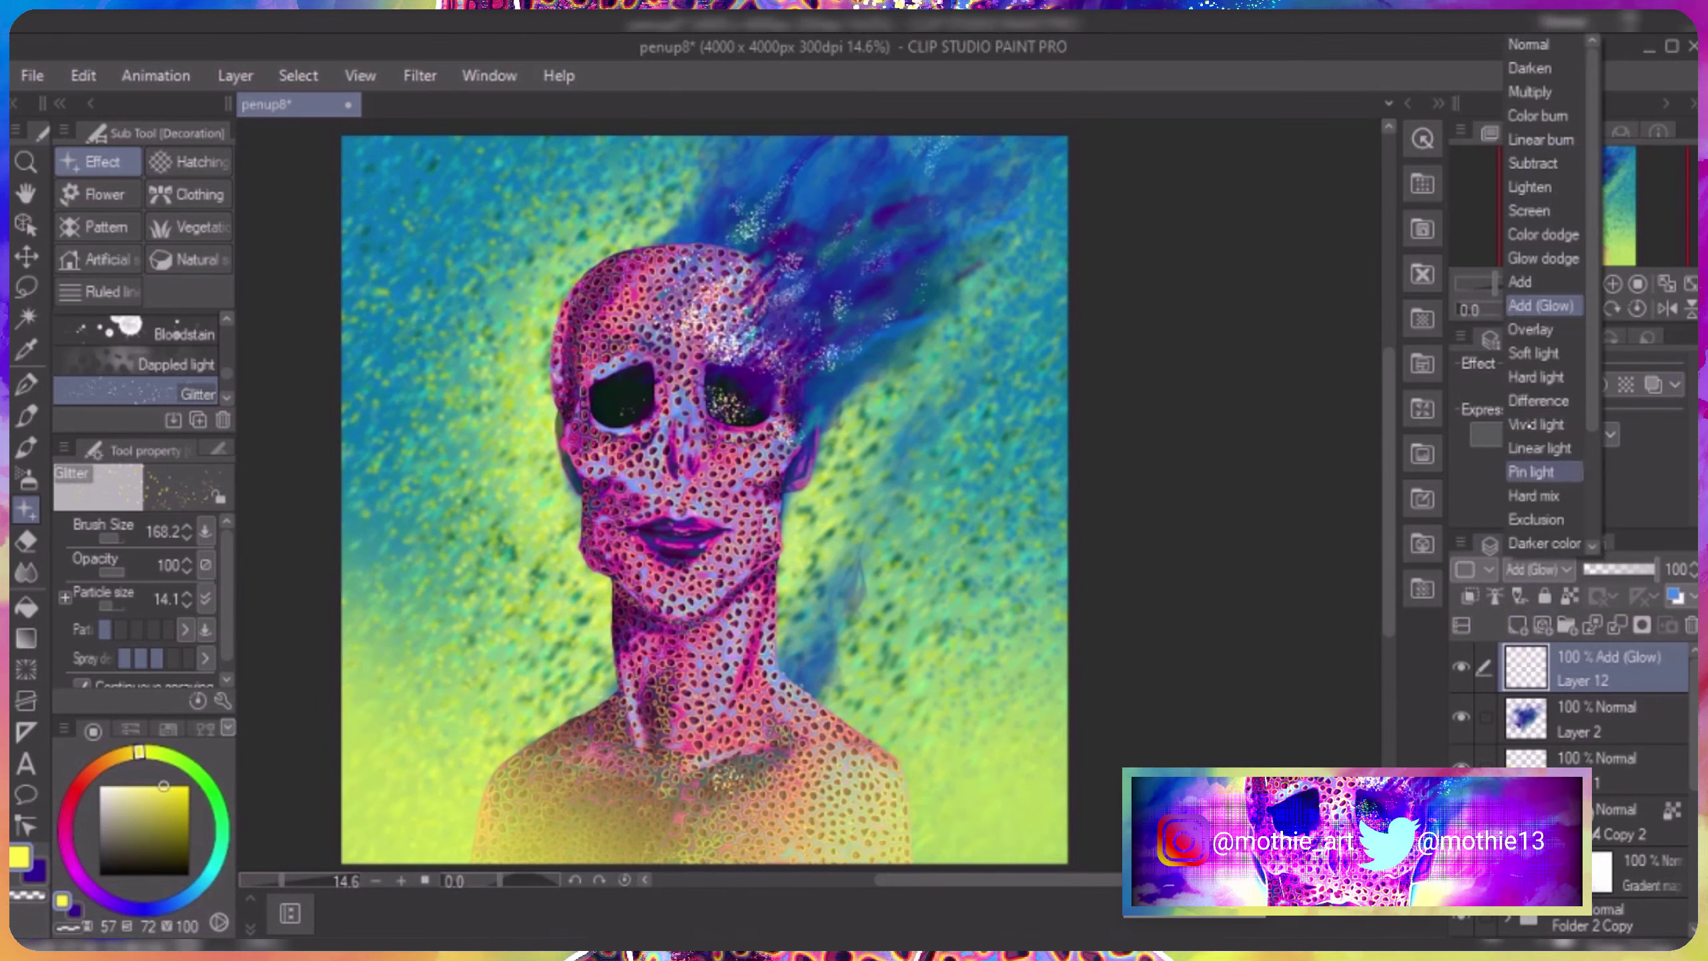
pyautogui.click(1540, 378)
pyautogui.click(1550, 572)
pyautogui.click(1540, 219)
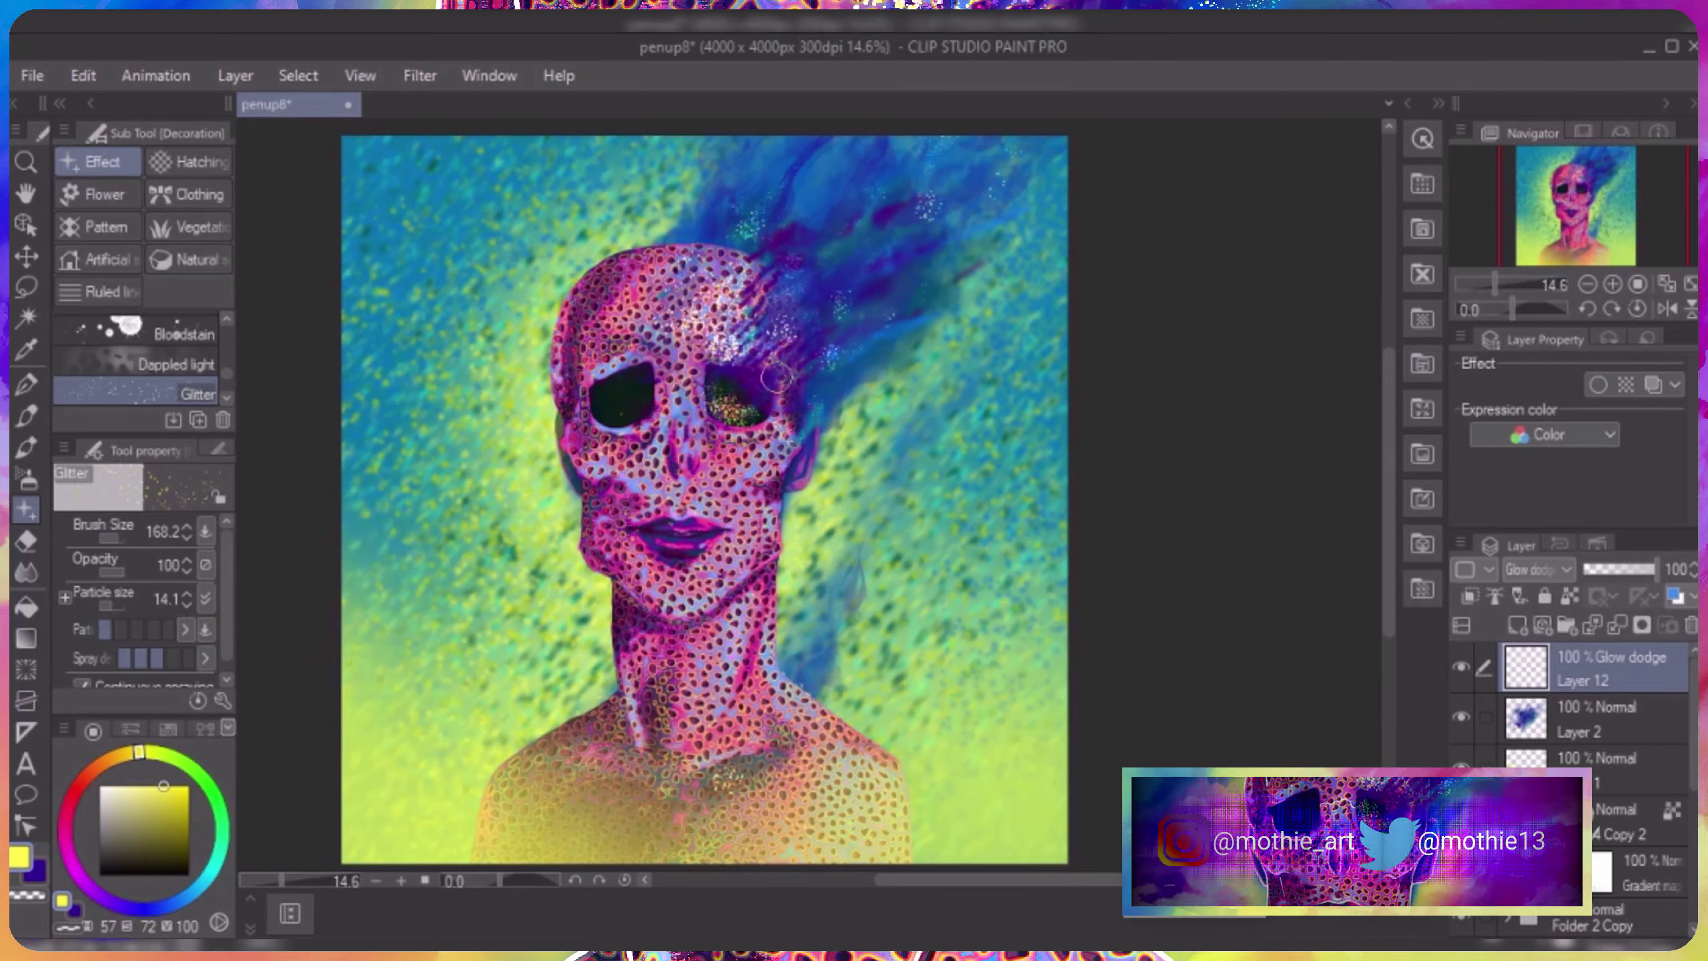
# Thin out the glitter over the face and plume with the Kneaded eraser at size 23.2 and opacity 60.
pyautogui.scroll(5, 777, 378)
pyautogui.press('e')
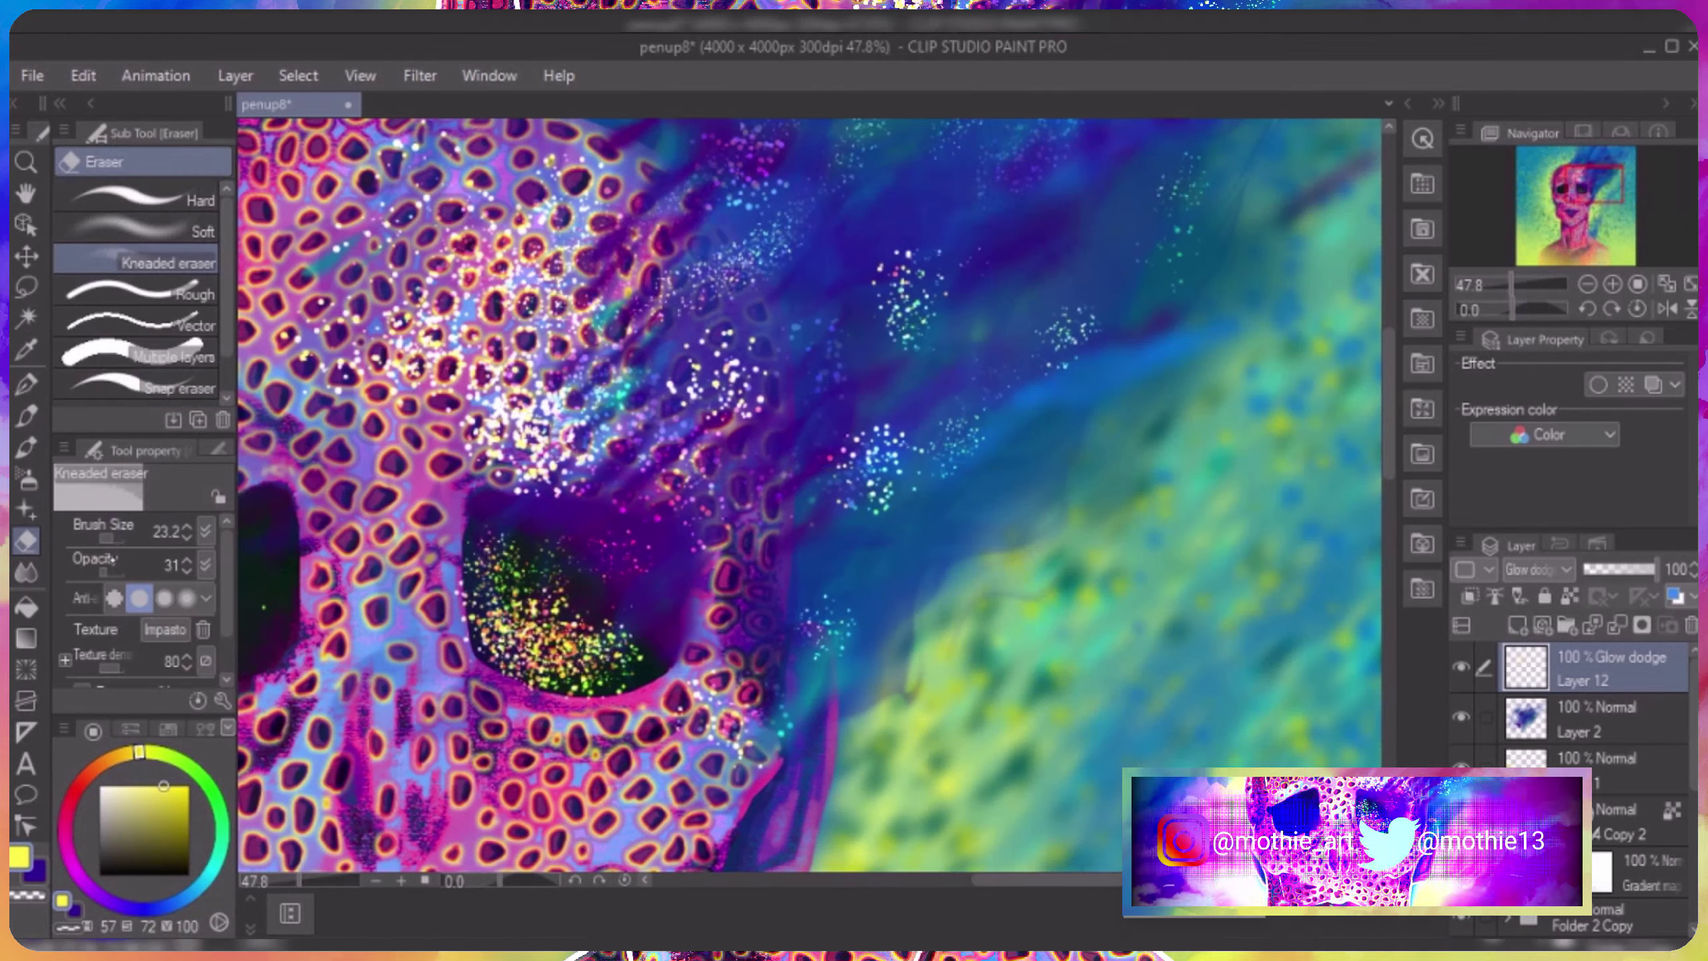
pyautogui.hscroll(-5, 809, 501)
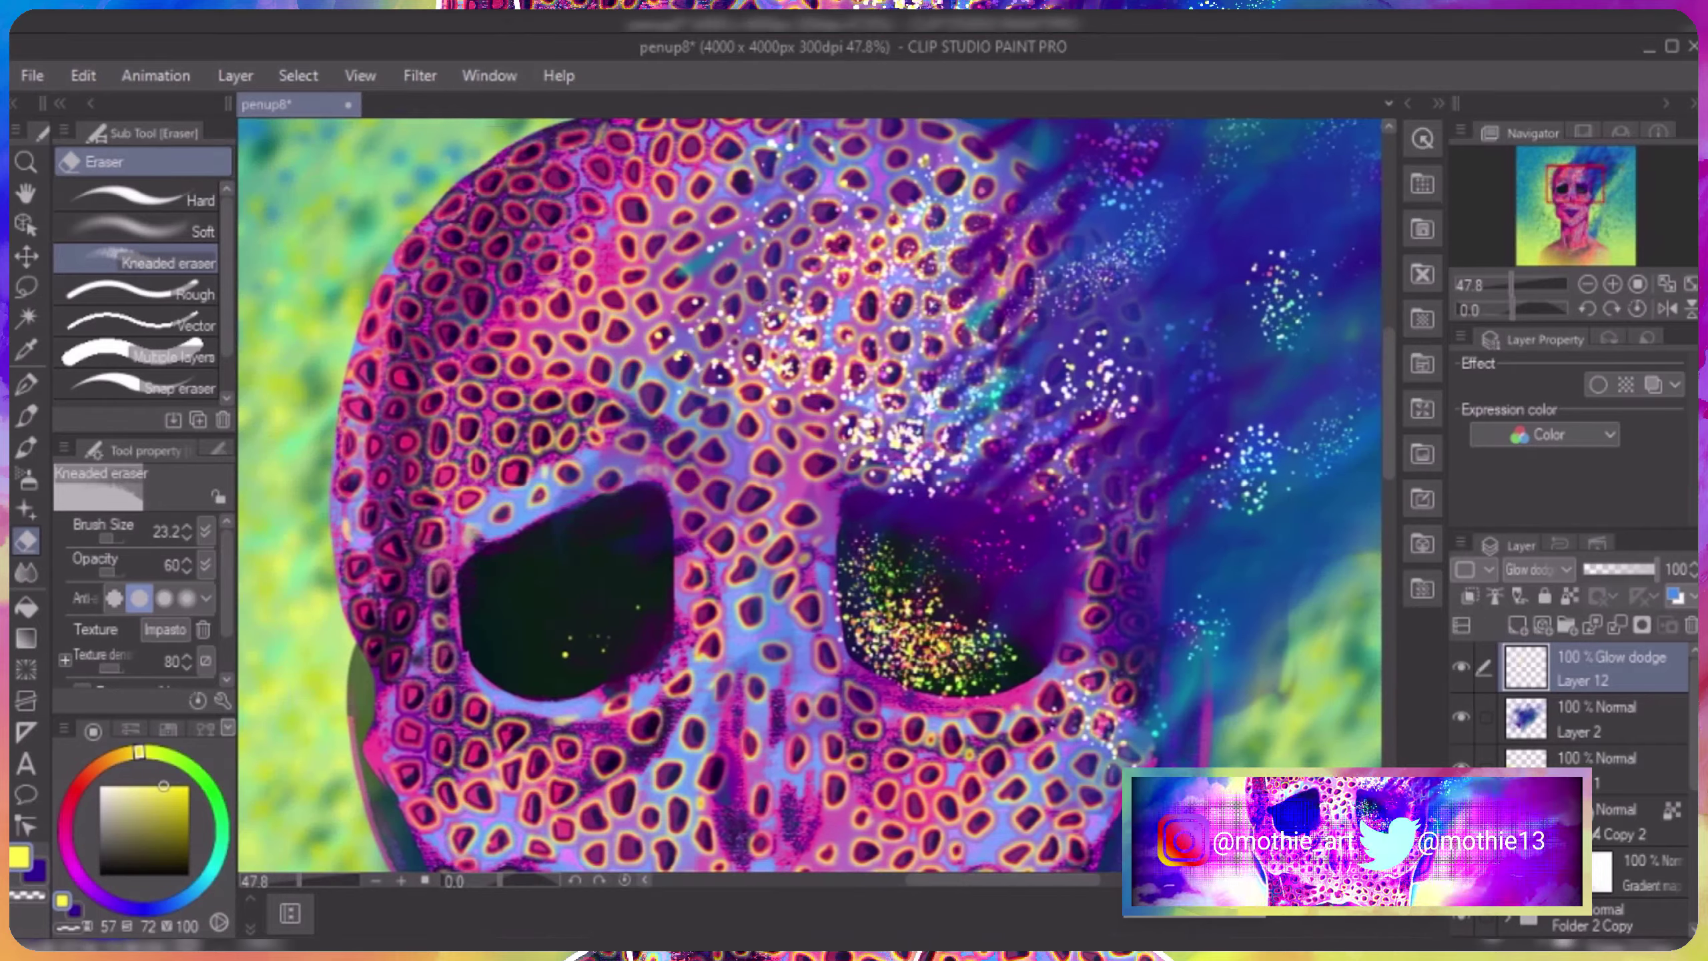
pyautogui.scroll(-10, 910, 311)
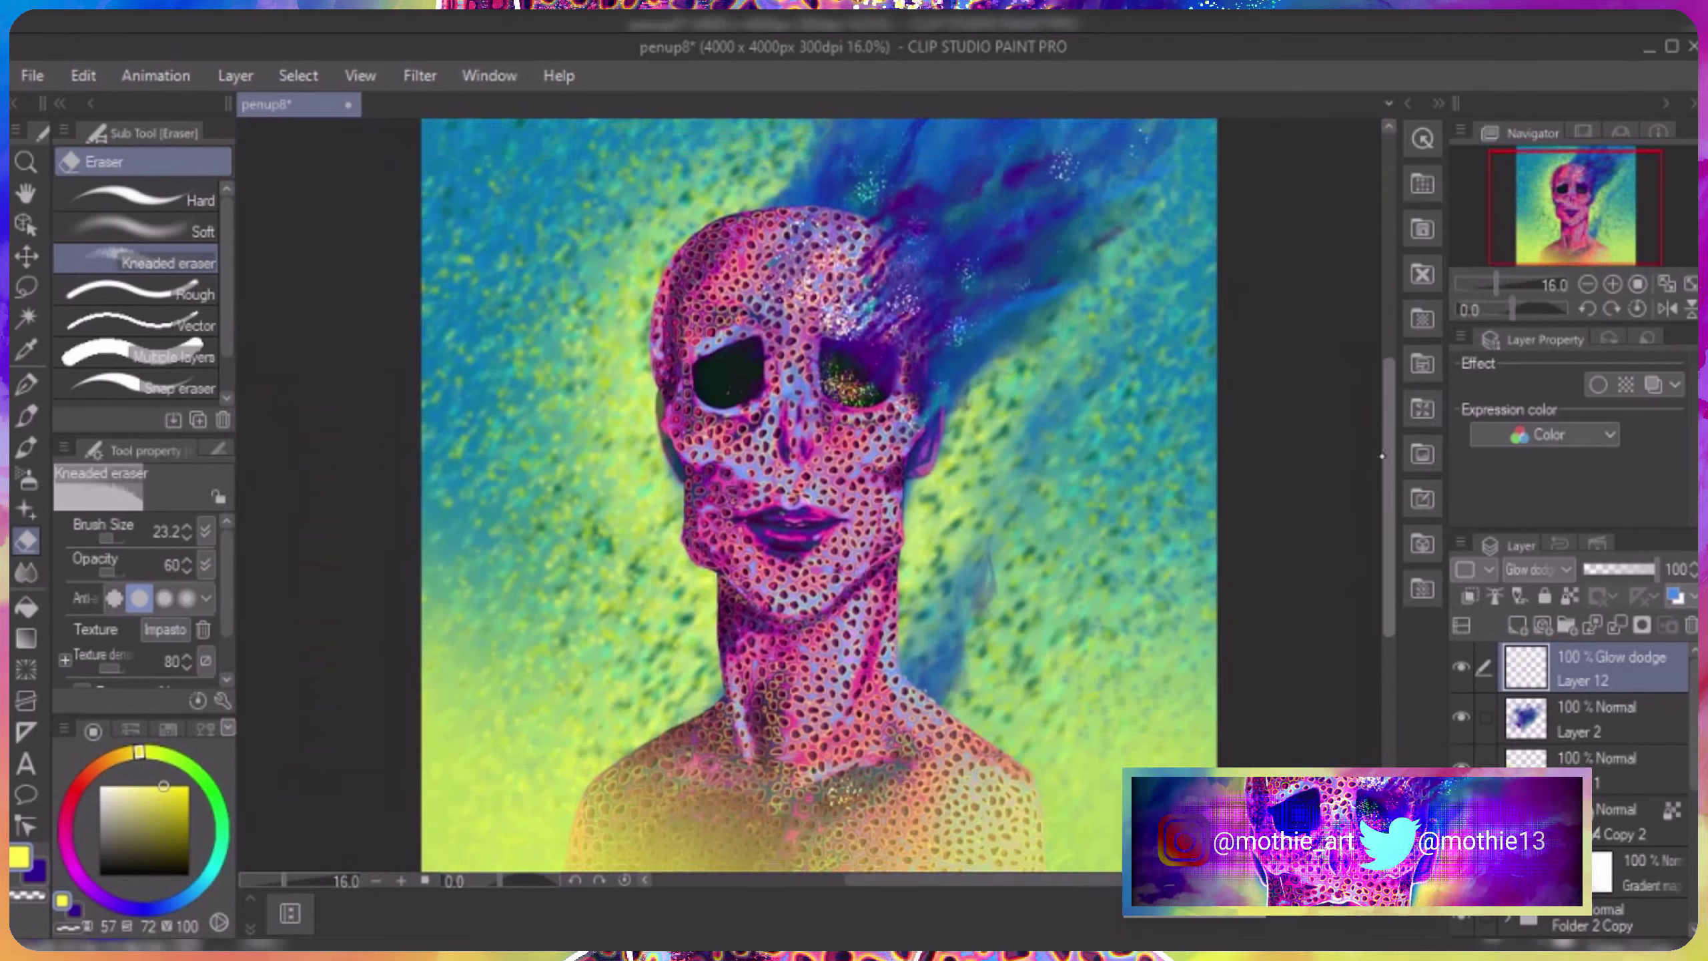
pyautogui.hotkey('ctrl', '0')
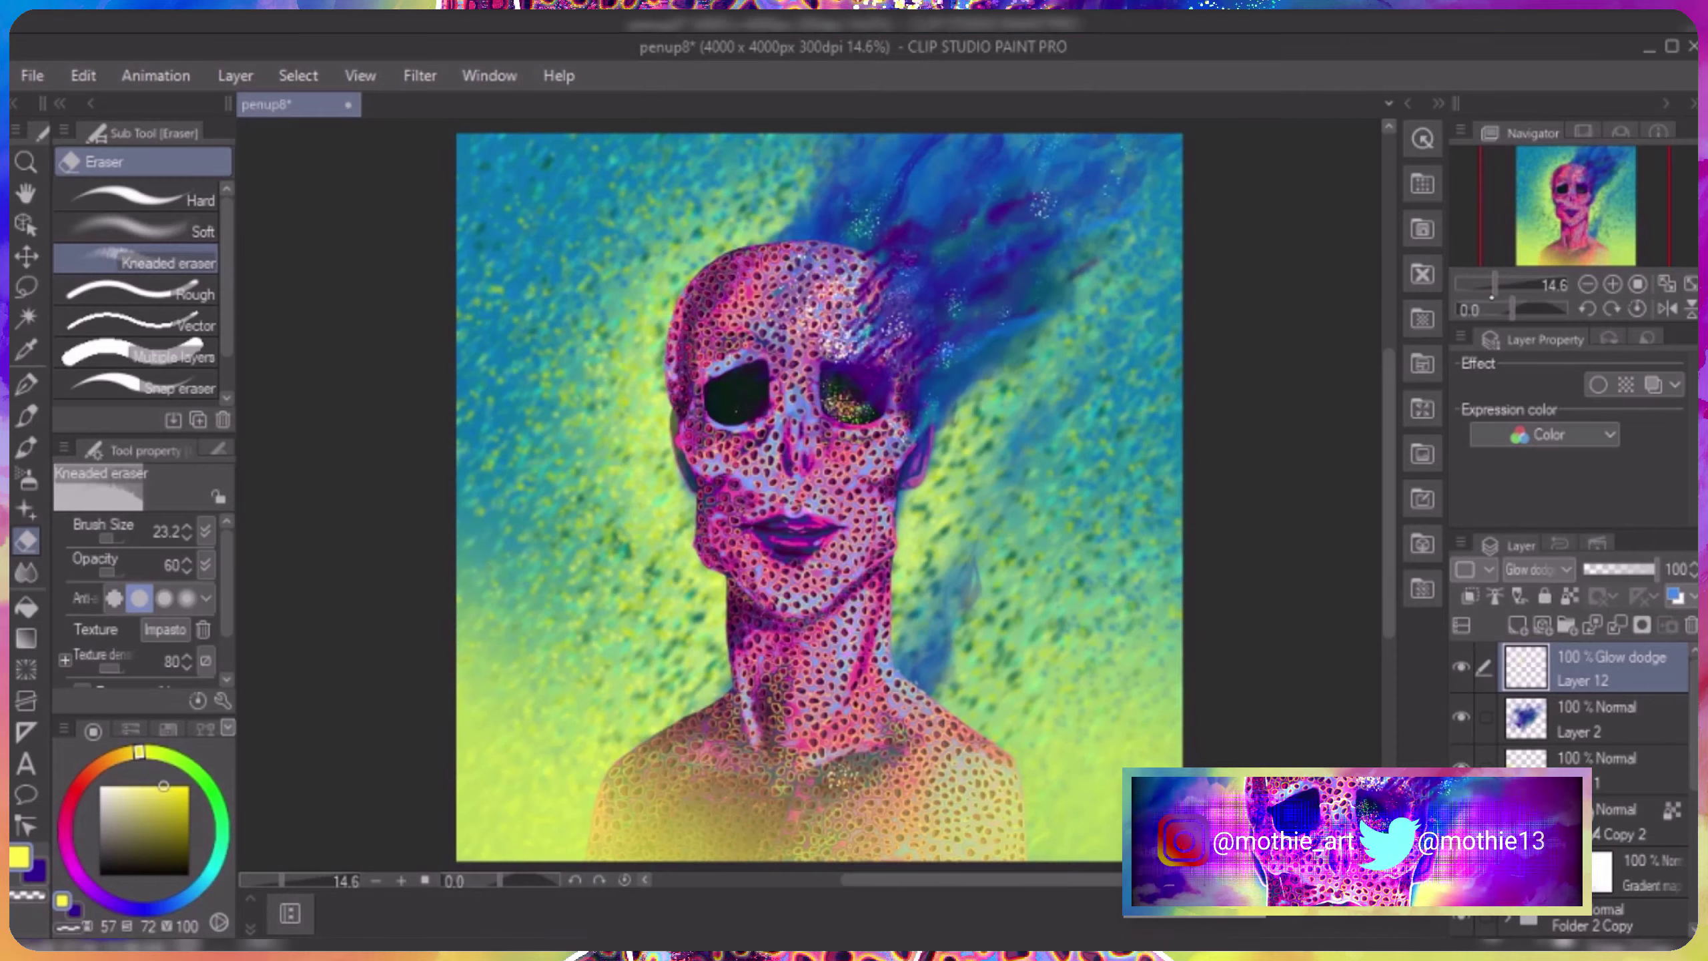
pyautogui.scroll(3, 820, 496)
pyautogui.scroll(-4, 820, 496)
pyautogui.scroll(2, 820, 496)
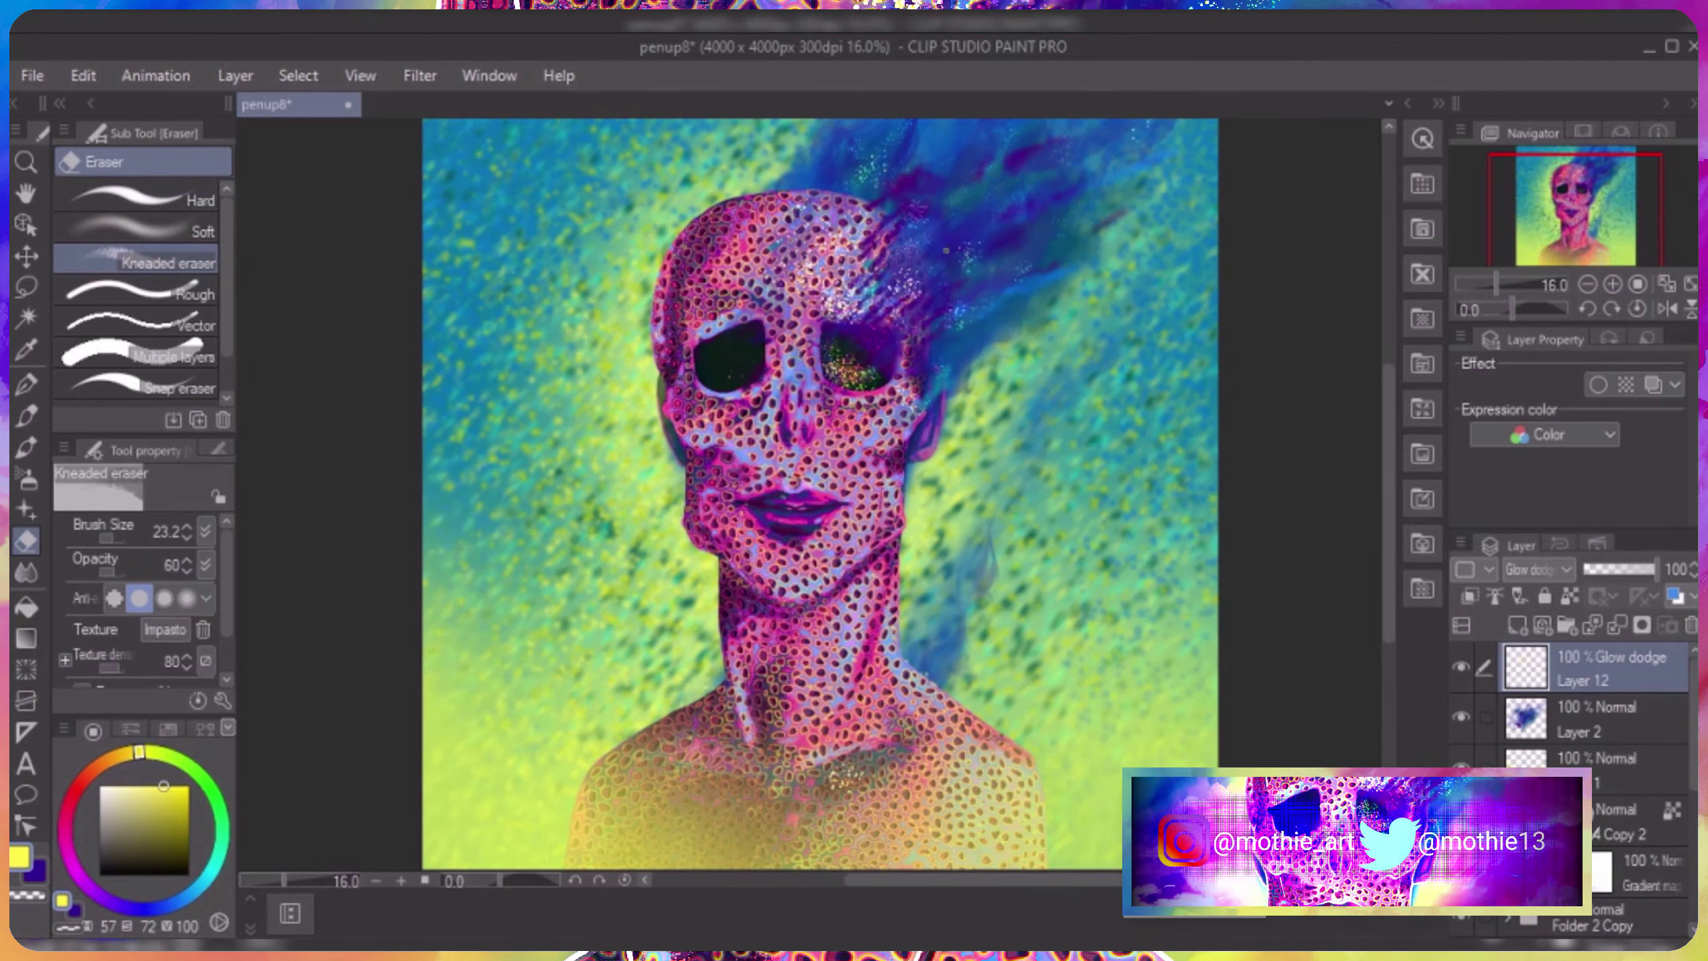
# Crop the portrait's canvas to 3490 x 3700 px, trimming the top and both sides.
pyautogui.click(1640, 884)
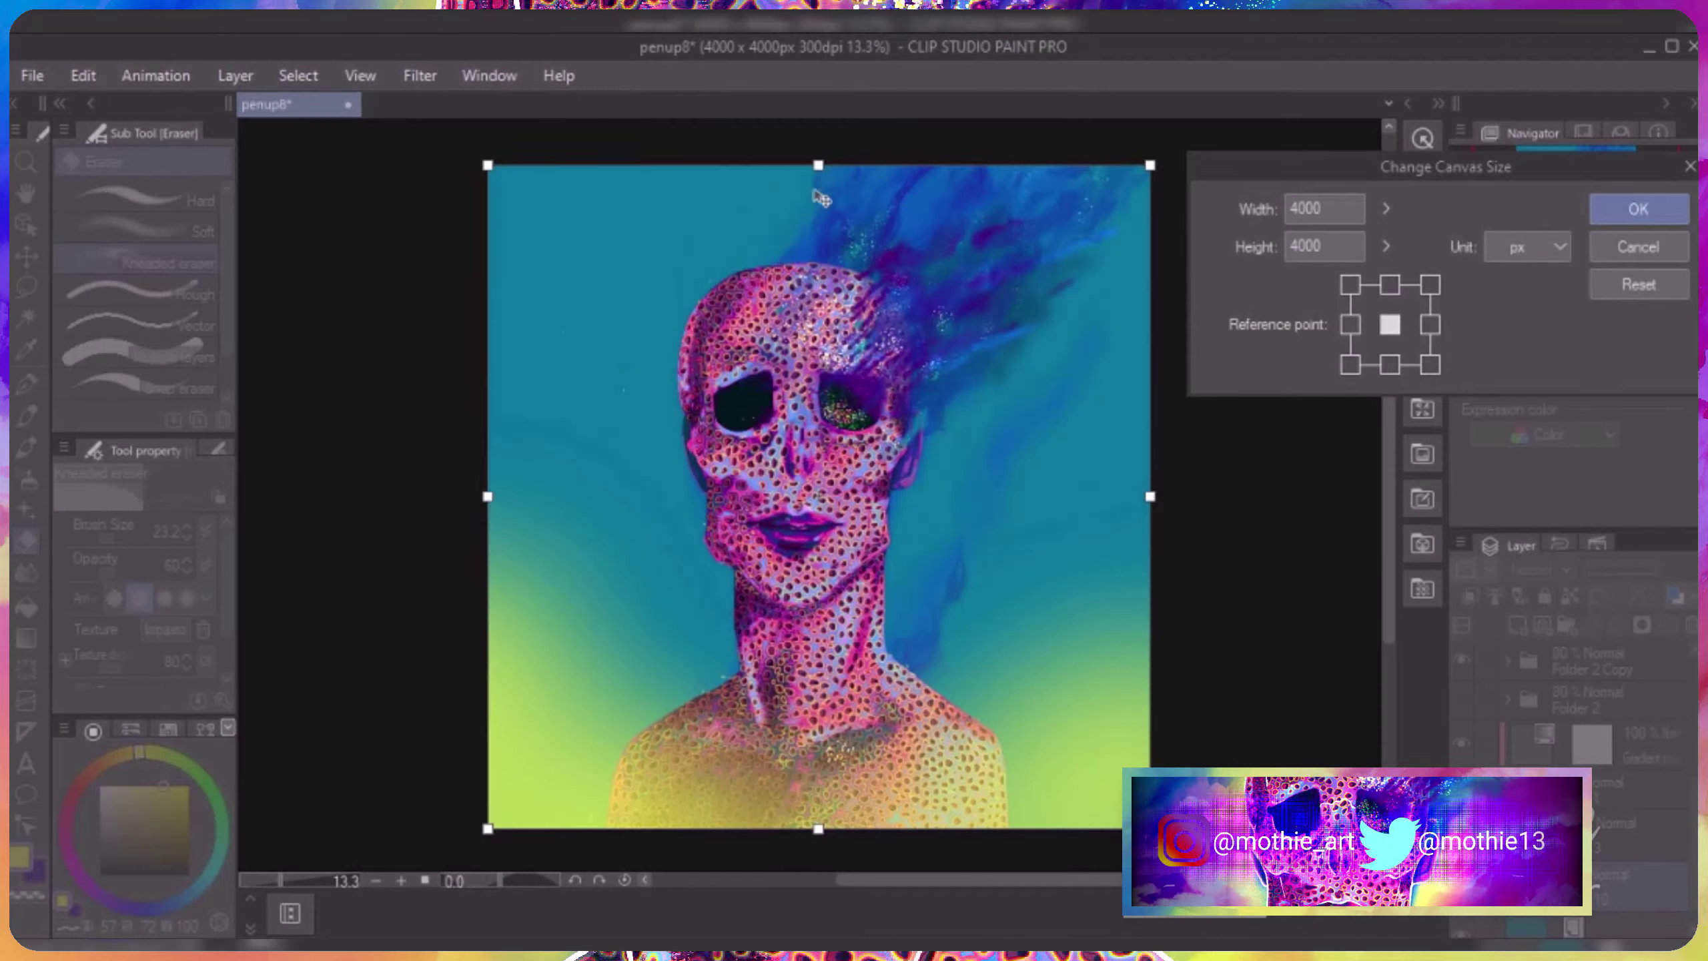
pyautogui.moveTo(819, 123); pyautogui.dragTo(819, 172)
pyautogui.moveTo(1149, 479); pyautogui.dragTo(1108, 479)
pyautogui.moveTo(488, 479); pyautogui.dragTo(530, 479)
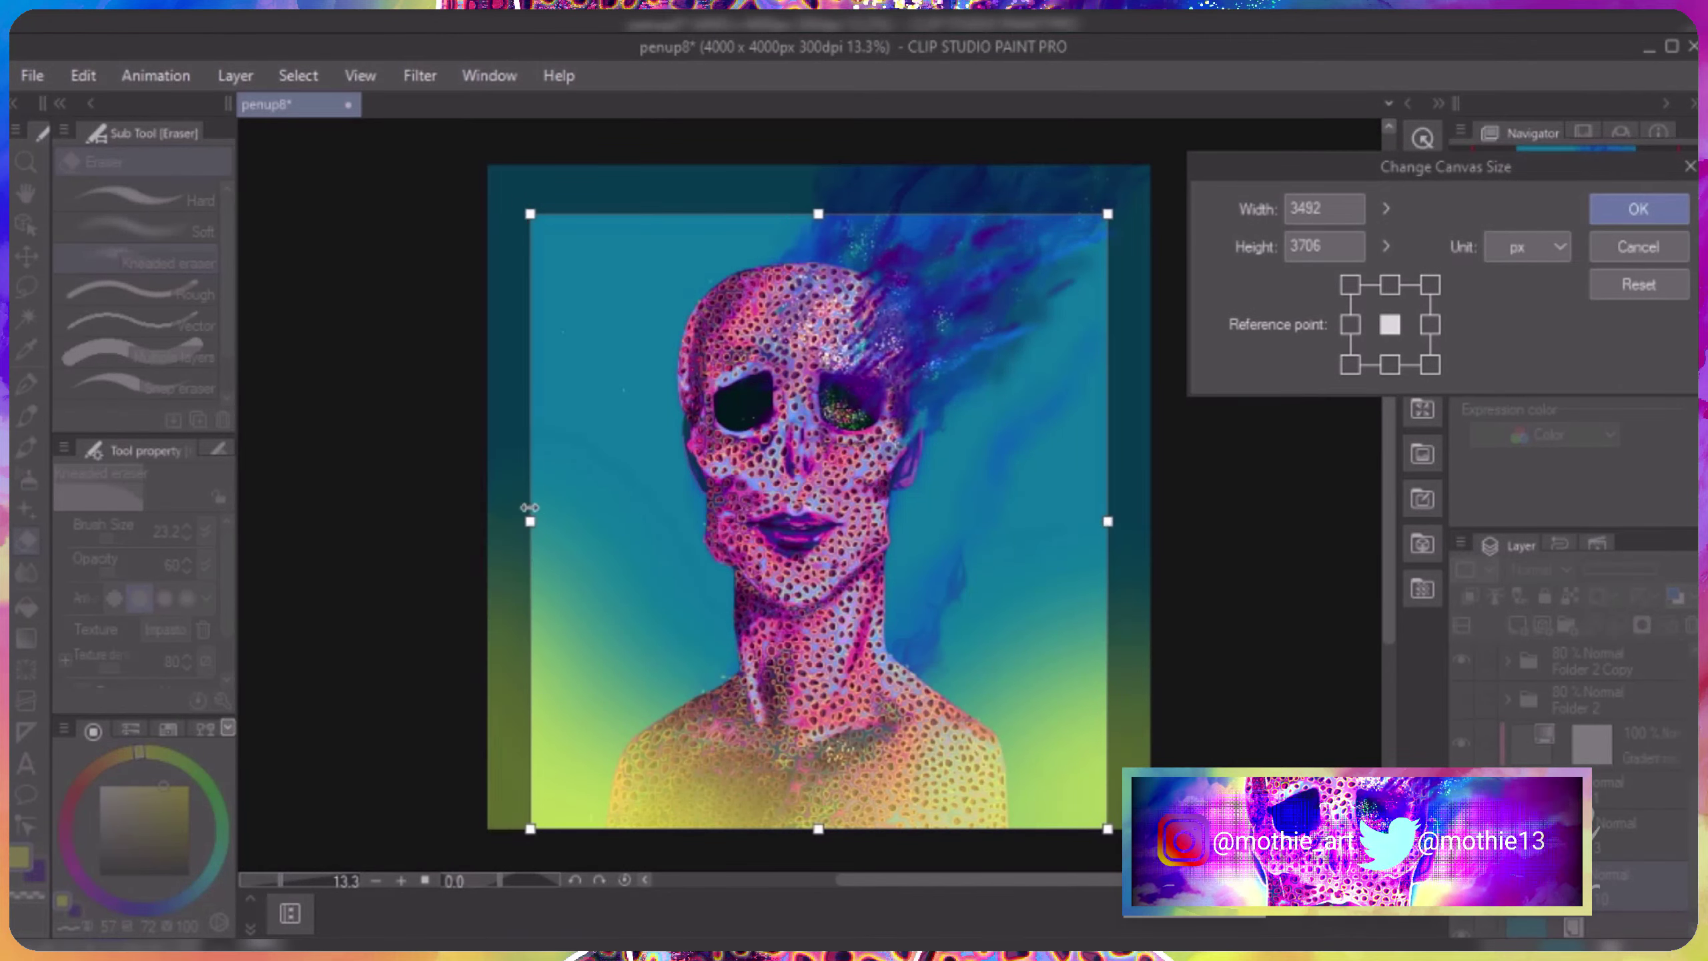
pyautogui.press('BackSpace')
pyautogui.write('0')
pyautogui.click(1386, 209)
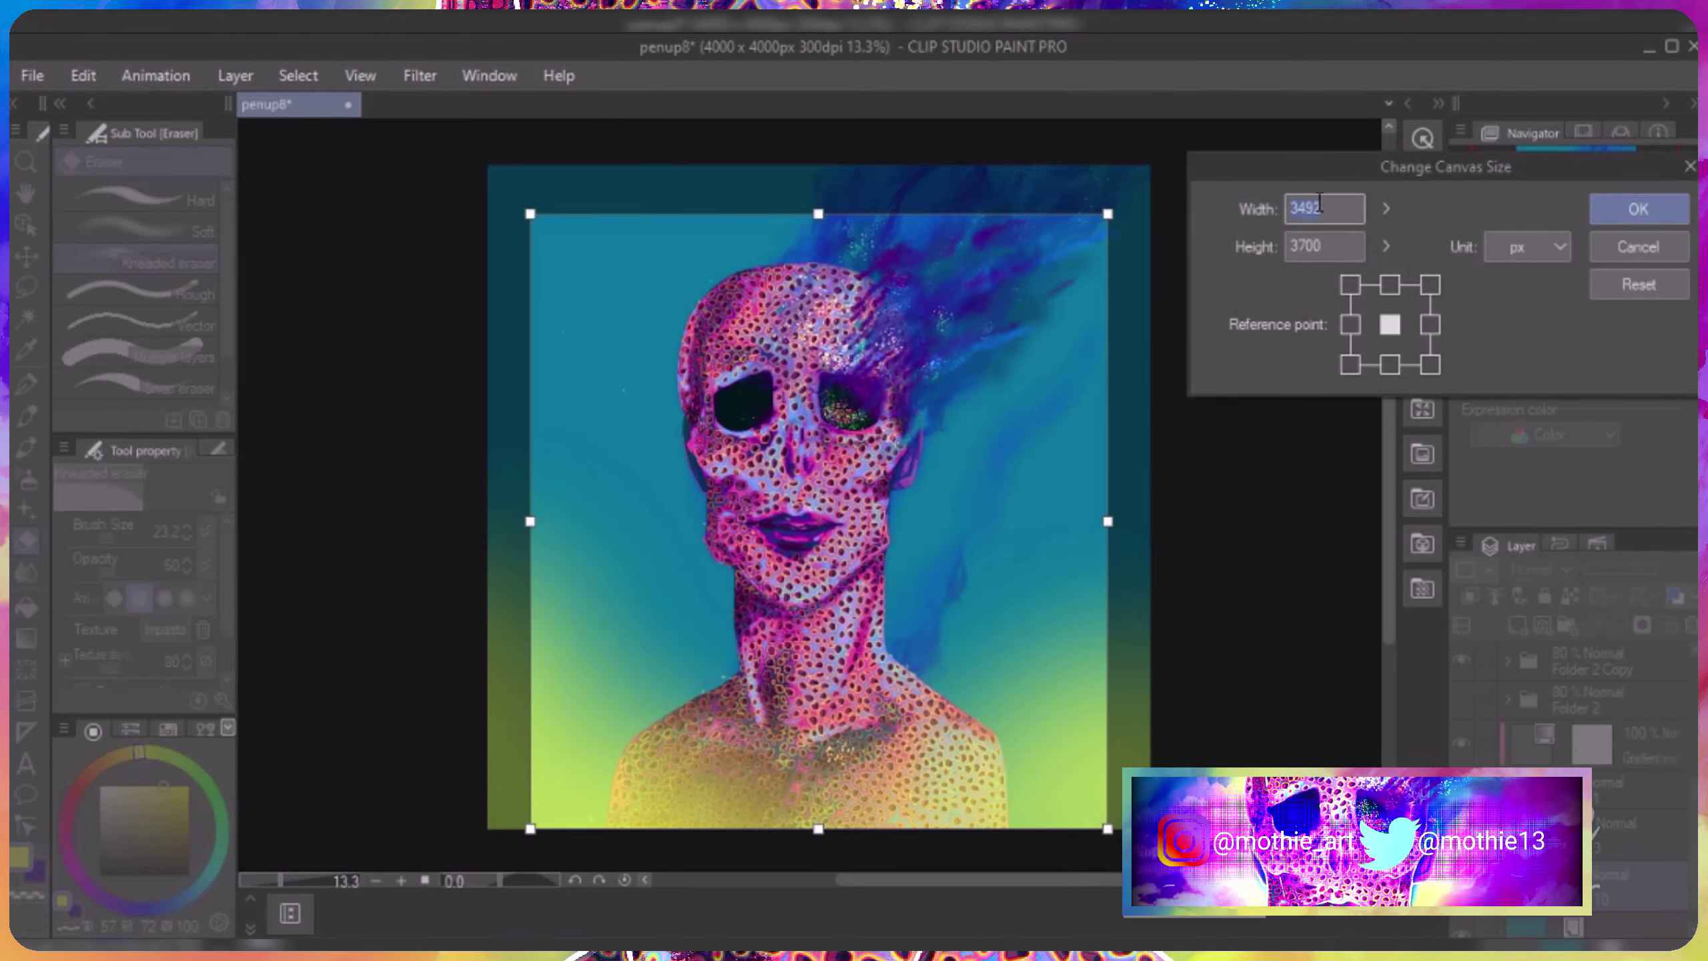
pyautogui.click(1641, 219)
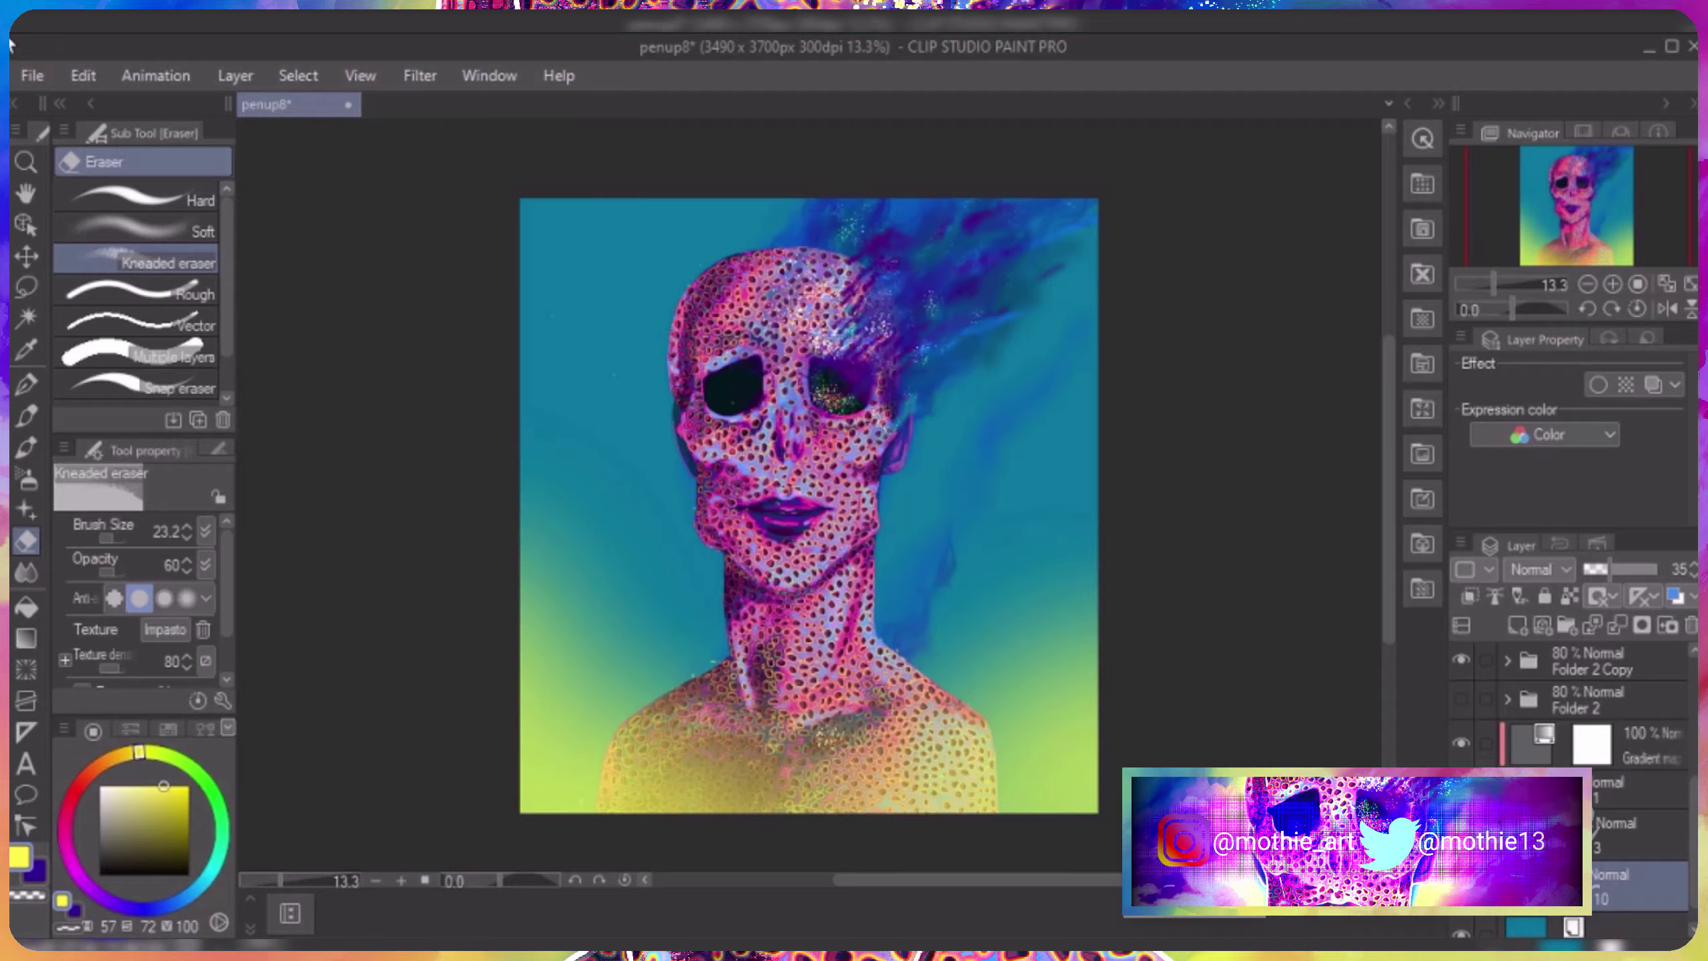
# Create a new blank illustration of 3490 x 3700 px.
pyautogui.click(32, 75)
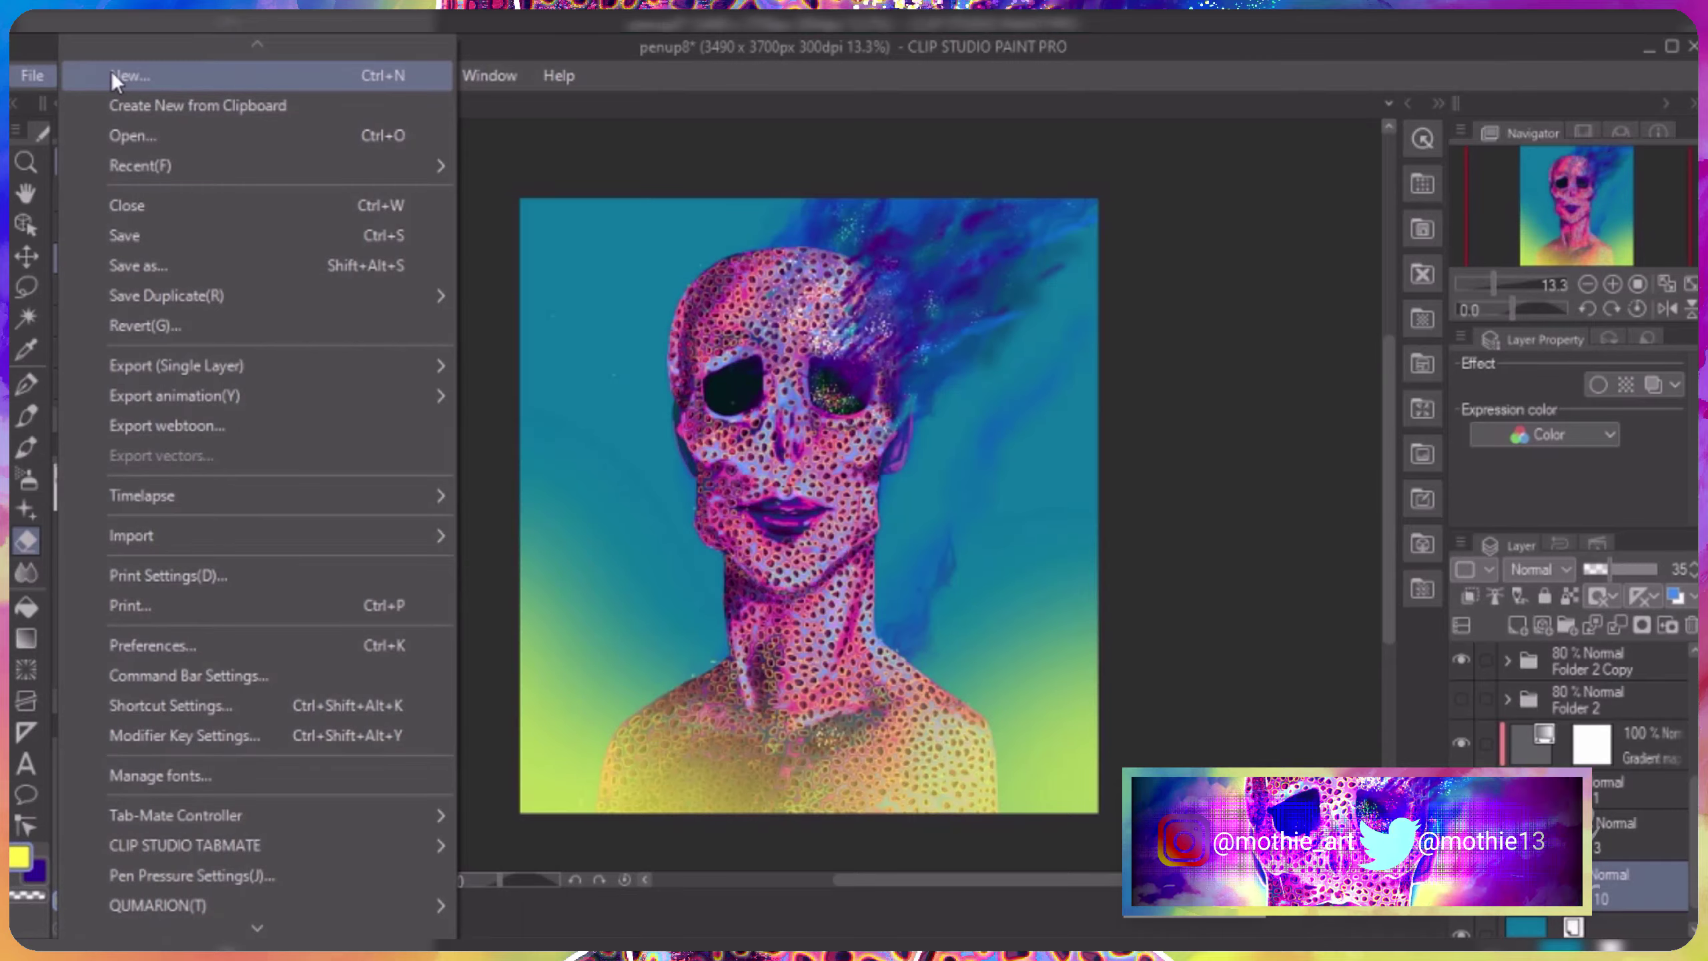
pyautogui.click(110, 75)
pyautogui.press('Tab')
pyautogui.write('3700')
pyautogui.click(989, 184)
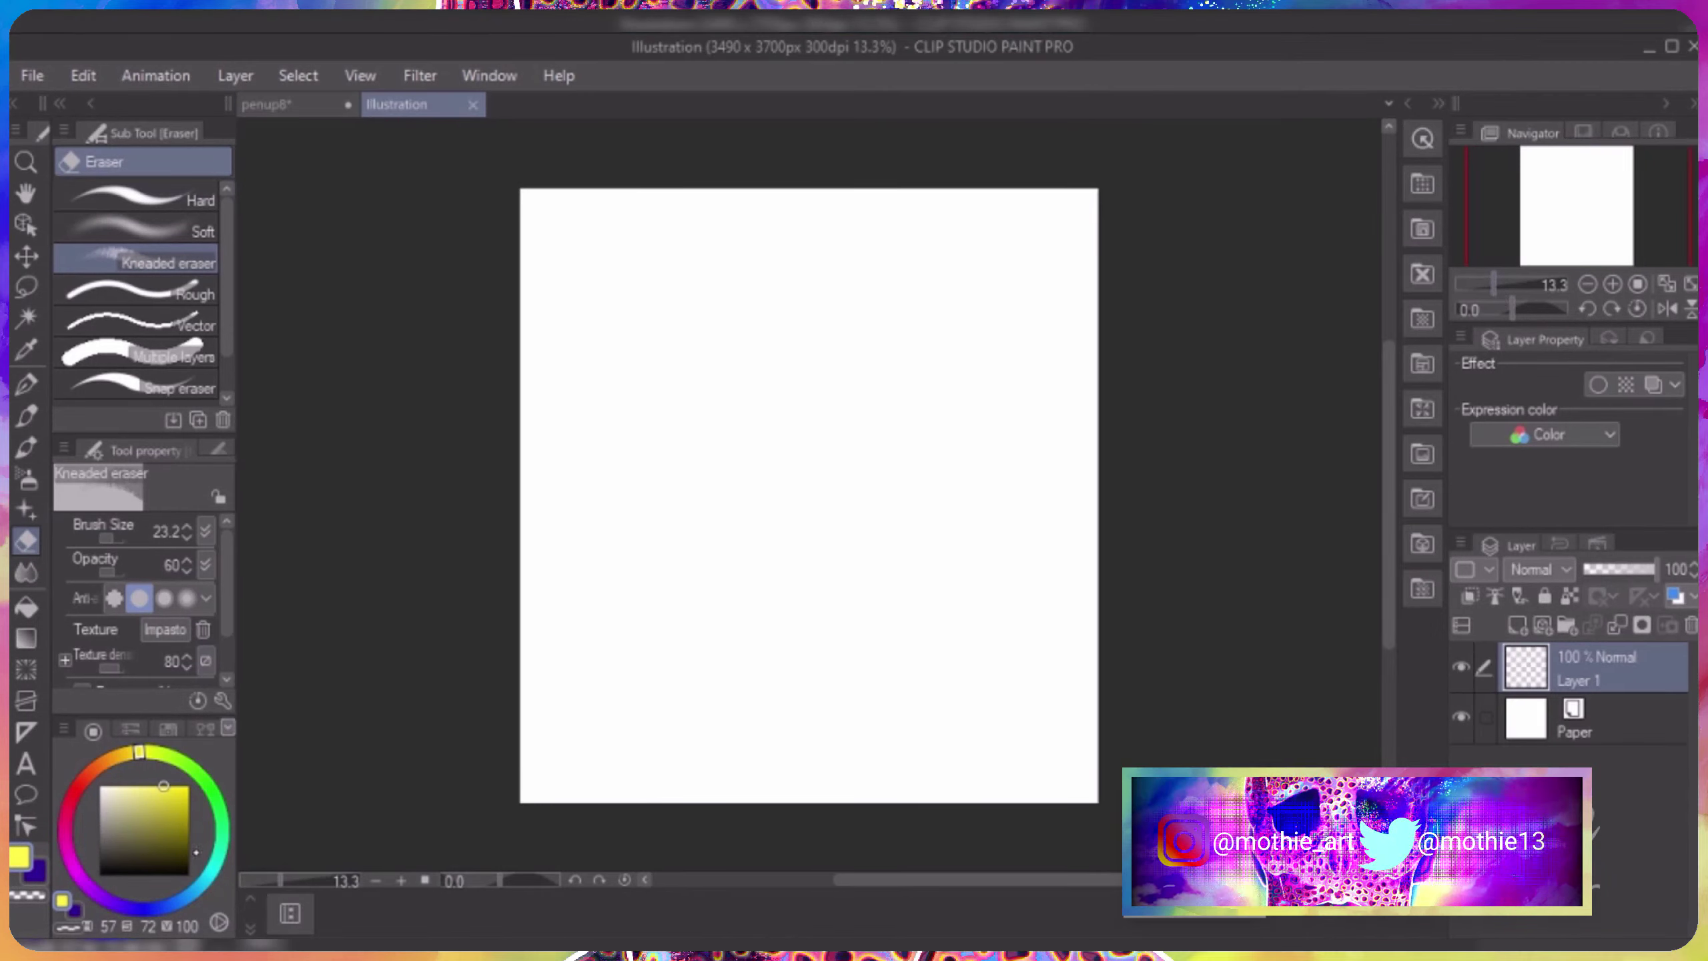
# Paint a diagonal gradient of cyan, purple, magenta, orange and yellow with the Soft airbrush at size 1218.9.
pyautogui.press('b')
pyautogui.moveTo(538, 202); pyautogui.dragTo(942, 203)
pyautogui.moveTo(210, 871); pyautogui.dragTo(155, 752)
pyautogui.click(168, 788)
pyautogui.moveTo(1090, 774)
pyautogui.mouseDown()
pyautogui.moveTo(1011, 706)
pyautogui.moveTo(673, 774)
pyautogui.mouseUp()
pyautogui.click(95, 885)
pyautogui.moveTo(605, 404)
pyautogui.mouseDown()
pyautogui.moveTo(1022, 211)
pyautogui.moveTo(571, 504)
pyautogui.mouseUp()
pyautogui.click(84, 774)
pyautogui.moveTo(1049, 471); pyautogui.dragTo(1009, 639)
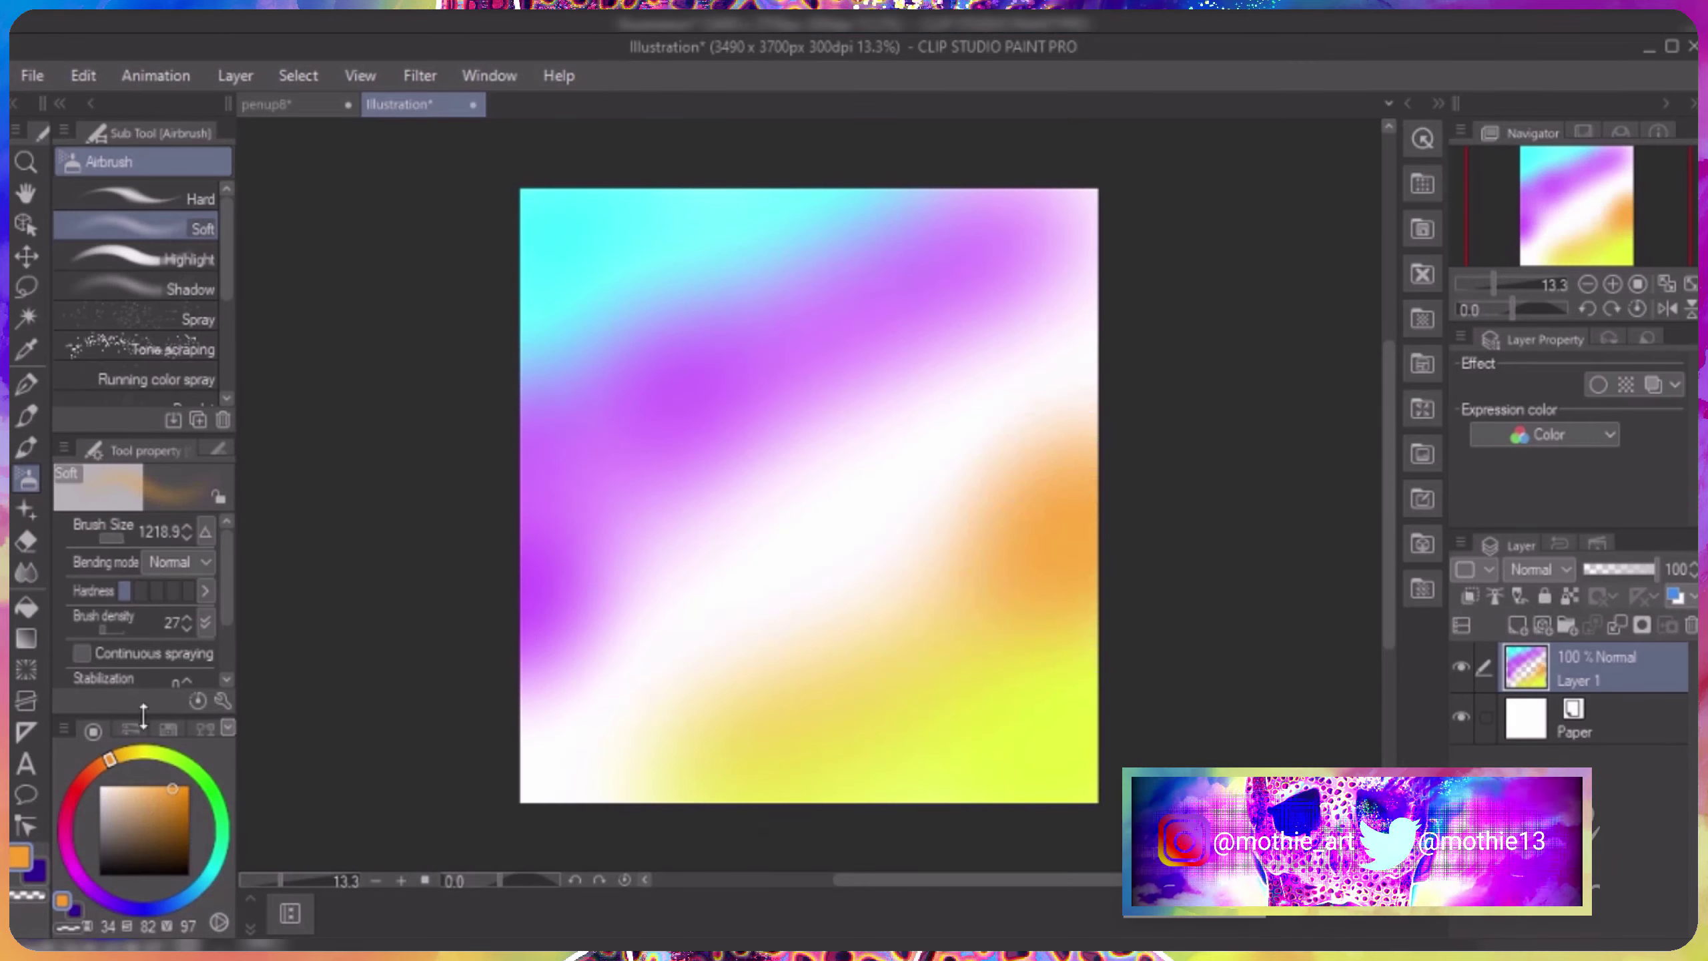
pyautogui.click(65, 822)
pyautogui.moveTo(605, 740)
pyautogui.mouseDown()
pyautogui.moveTo(714, 711)
pyautogui.moveTo(724, 546)
pyautogui.moveTo(522, 622)
pyautogui.mouseUp()
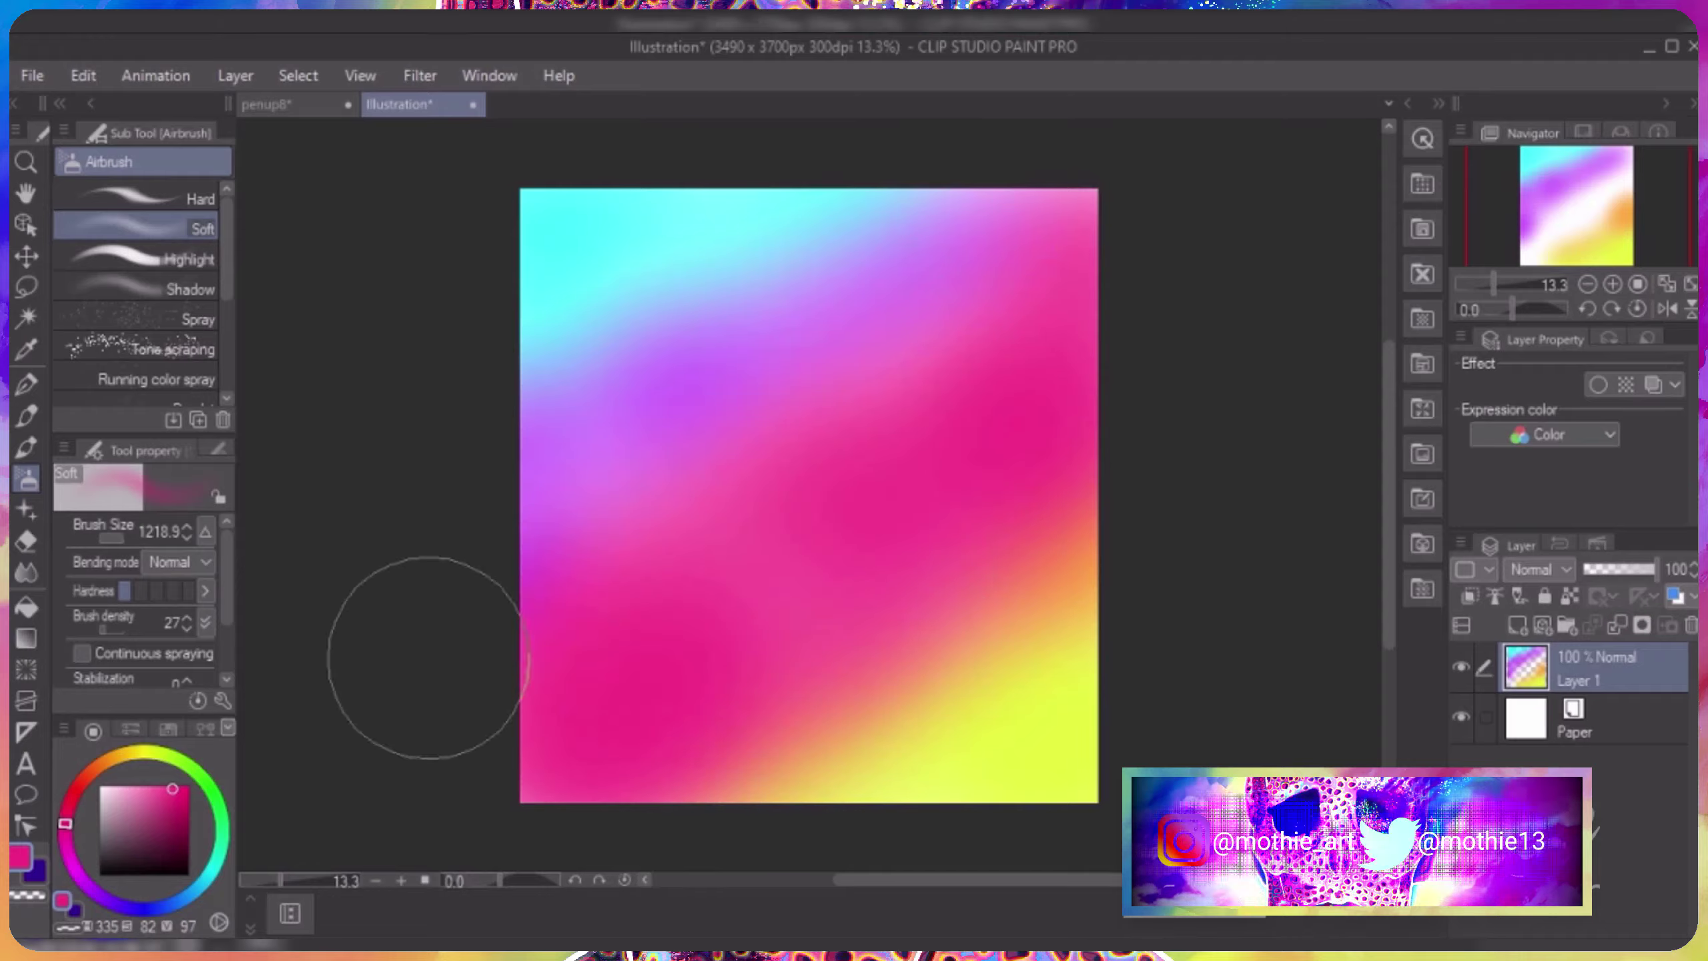
# Intensify the gradient by duplicating its layer and merging the copy down, and add a new layer above it.
pyautogui.rightClick(1601, 669)
pyautogui.click(1391, 476)
pyautogui.rightClick(1601, 669)
pyautogui.press('Escape')
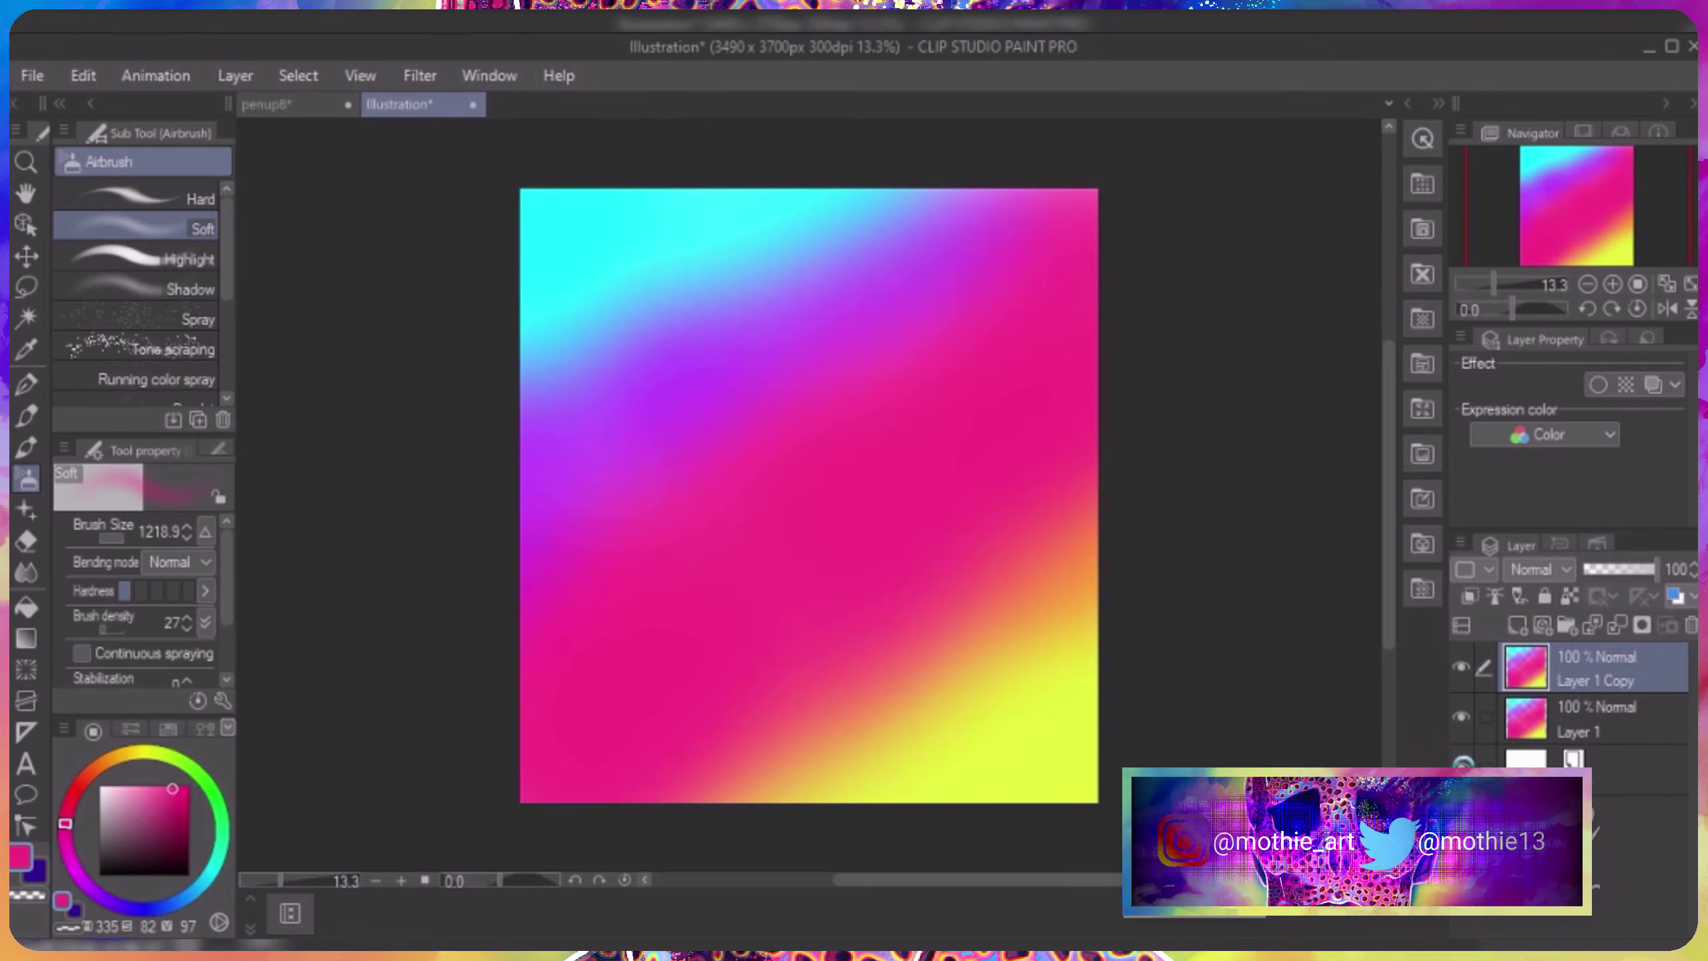
pyautogui.click(235, 75)
pyautogui.click(336, 107)
# Look through the Decoration brush groups, such as Flower, Clothing, Pattern and Ruled line, for a suitable brush.
pyautogui.click(26, 509)
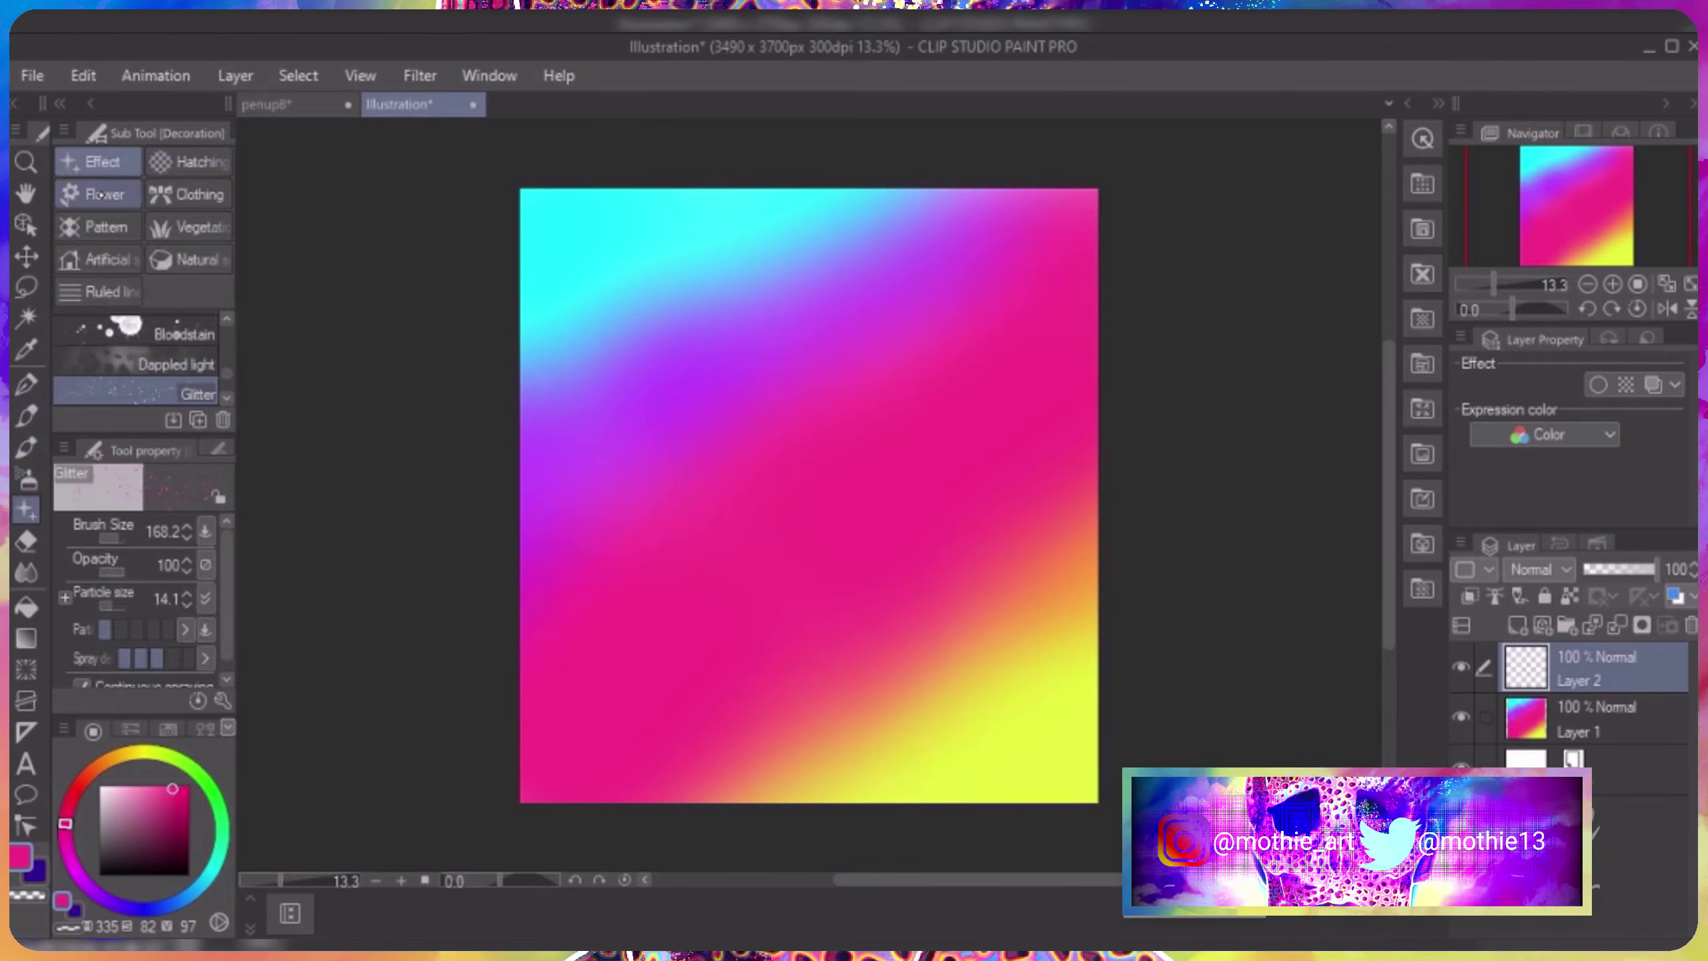
pyautogui.click(135, 394)
pyautogui.click(104, 194)
pyautogui.click(188, 194)
pyautogui.click(104, 227)
pyautogui.click(188, 227)
pyautogui.click(101, 292)
pyautogui.click(135, 326)
pyautogui.click(94, 161)
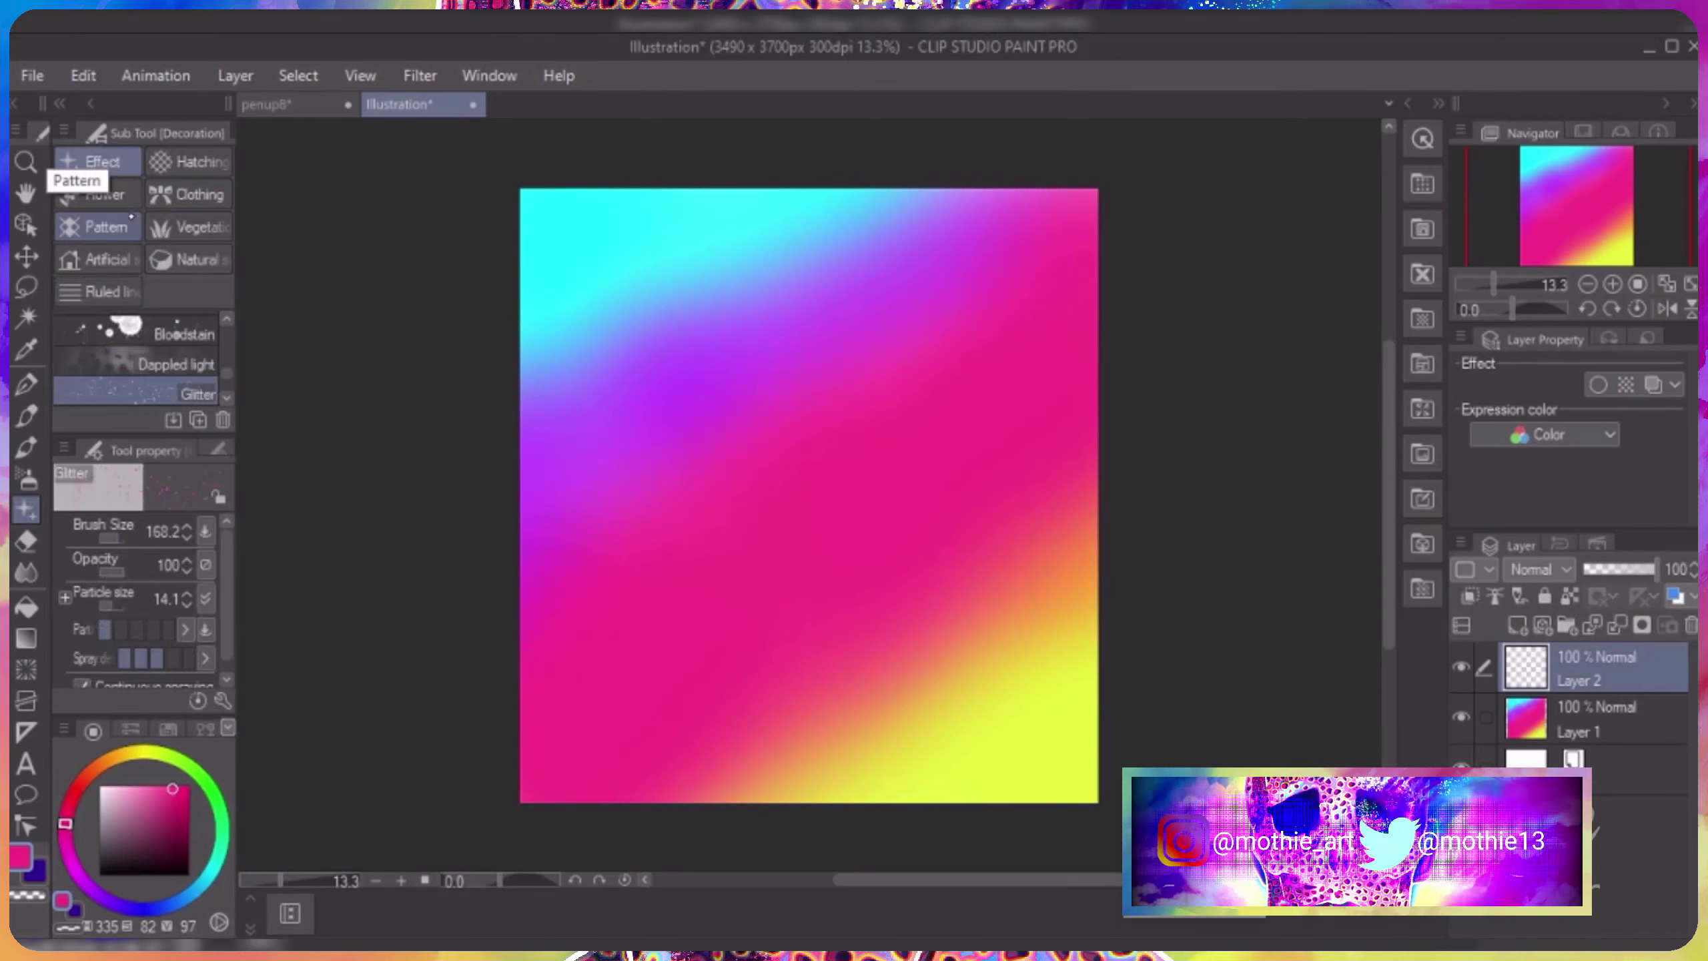
# Paint pale yellow clouds in the canvas's lower-right corner with the 雲ブラシ watercolor brush at size 1218.9.
pyautogui.click(26, 478)
pyautogui.click(26, 446)
pyautogui.click(135, 341)
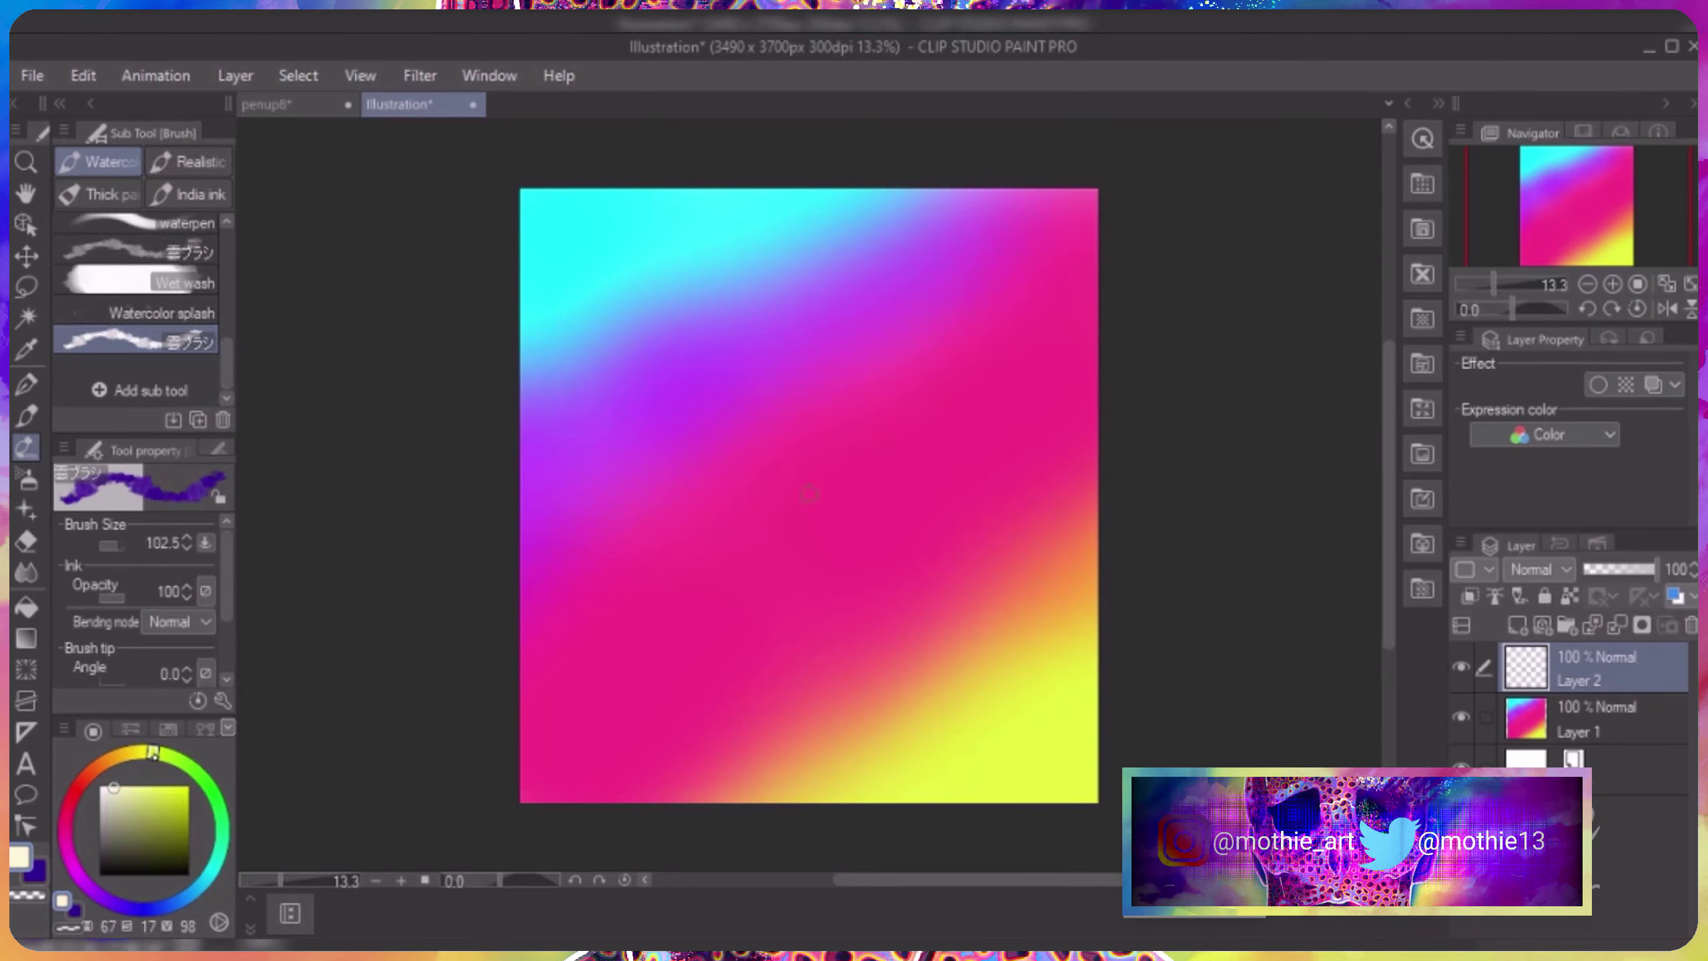
pyautogui.moveTo(111, 545); pyautogui.dragTo(202, 546)
pyautogui.moveTo(740, 788); pyautogui.dragTo(888, 657)
pyautogui.hotkey('ctrl', 'z')
pyautogui.click(135, 786)
pyautogui.moveTo(1048, 713); pyautogui.dragTo(753, 767)
# Paint a large pale pink cloud in the left middle of the sky and crimson clouds along the lower edge.
pyautogui.click(66, 826)
pyautogui.click(138, 785)
pyautogui.moveTo(794, 498); pyautogui.dragTo(712, 532)
pyautogui.hotkey('ctrl', 'z')
pyautogui.click(164, 786)
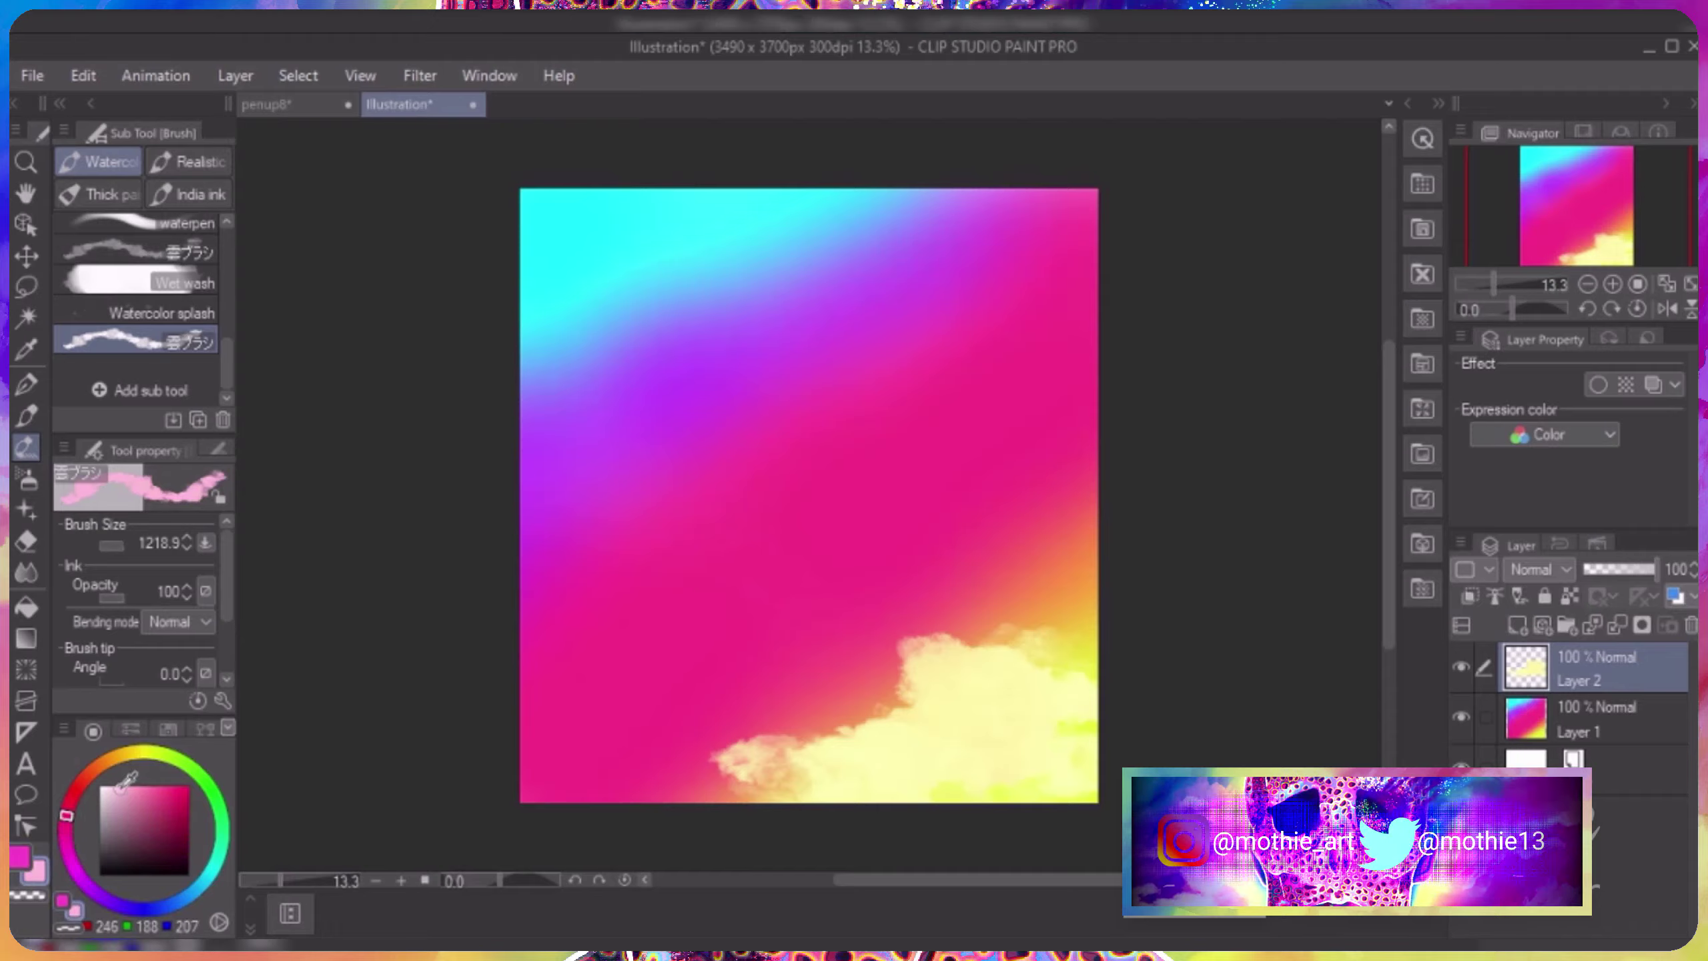
pyautogui.moveTo(672, 444)
pyautogui.mouseDown()
pyautogui.moveTo(610, 534)
pyautogui.moveTo(645, 622)
pyautogui.moveTo(558, 558)
pyautogui.mouseUp()
pyautogui.click(67, 815)
pyautogui.click(188, 781)
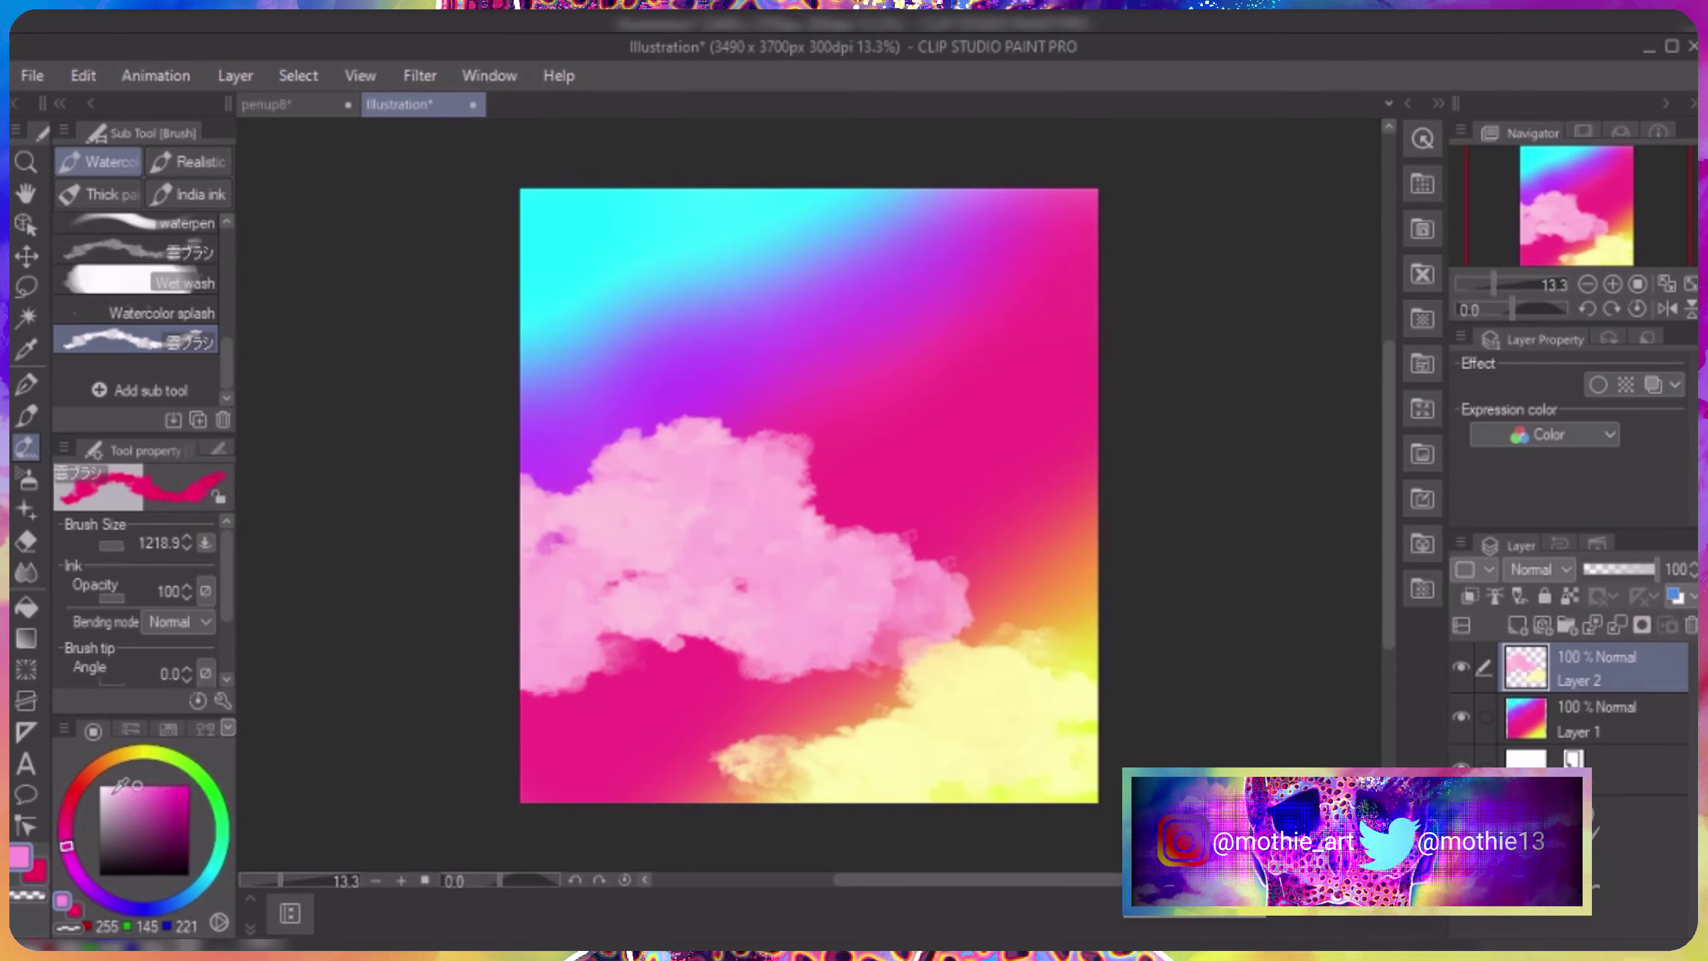
pyautogui.moveTo(531, 639)
pyautogui.mouseDown()
pyautogui.moveTo(565, 686)
pyautogui.moveTo(1036, 787)
pyautogui.mouseUp()
# Paint peach and yellow clouds over the lower cloud bank and pale cream clouds across the middle of the sky.
pyautogui.click(107, 759)
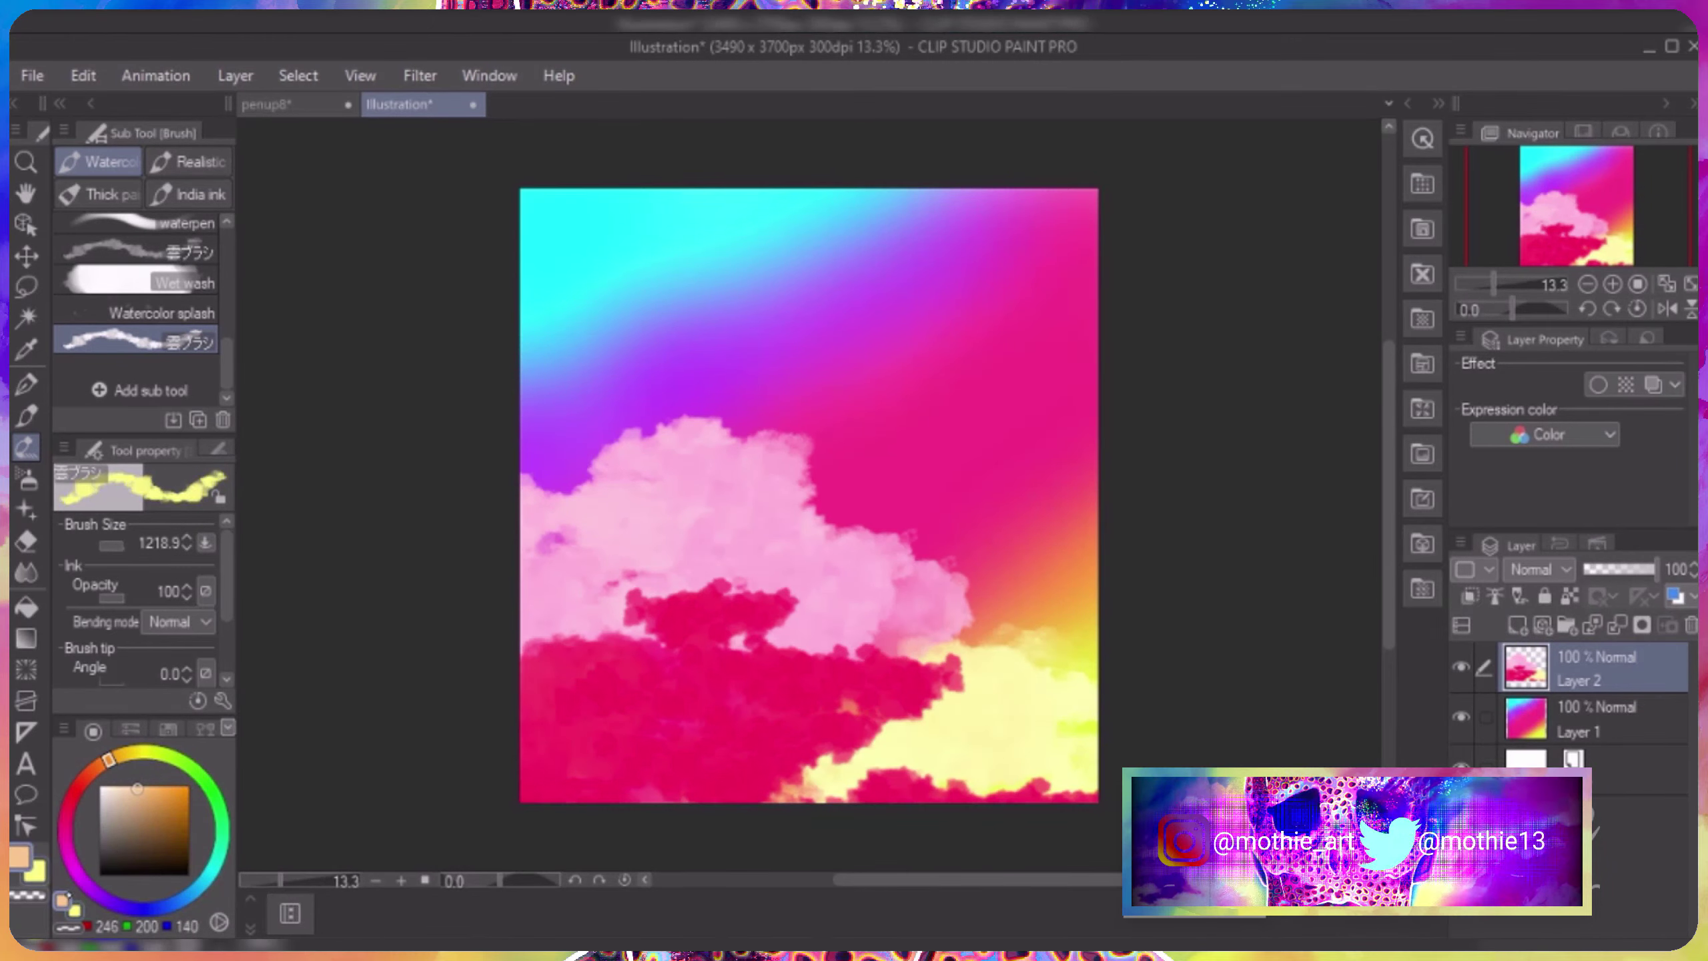
pyautogui.click(87, 775)
pyautogui.click(153, 785)
pyautogui.moveTo(847, 733)
pyautogui.mouseDown()
pyautogui.moveTo(572, 687)
pyautogui.moveTo(642, 716)
pyautogui.moveTo(1022, 686)
pyautogui.mouseUp()
pyautogui.click(54, 885)
pyautogui.moveTo(828, 471)
pyautogui.mouseDown()
pyautogui.moveTo(599, 469)
pyautogui.moveTo(870, 509)
pyautogui.mouseUp()
# Paint salmon pink and near-white clouds across the upper right part of the sky.
pyautogui.press('x')
pyautogui.press('x')
pyautogui.press('x')
pyautogui.moveTo(1002, 289); pyautogui.dragTo(928, 326)
pyautogui.moveTo(610, 725)
pyautogui.mouseDown()
pyautogui.moveTo(896, 649)
pyautogui.moveTo(827, 297)
pyautogui.moveTo(736, 343)
pyautogui.moveTo(934, 286)
pyautogui.moveTo(840, 322)
pyautogui.moveTo(734, 235)
pyautogui.mouseUp()
pyautogui.press('x')
pyautogui.click(102, 785)
# Try a blur filter on the cloud layer and set the layer's opacity to 98%.
pyautogui.click(420, 75)
pyautogui.click(671, 167)
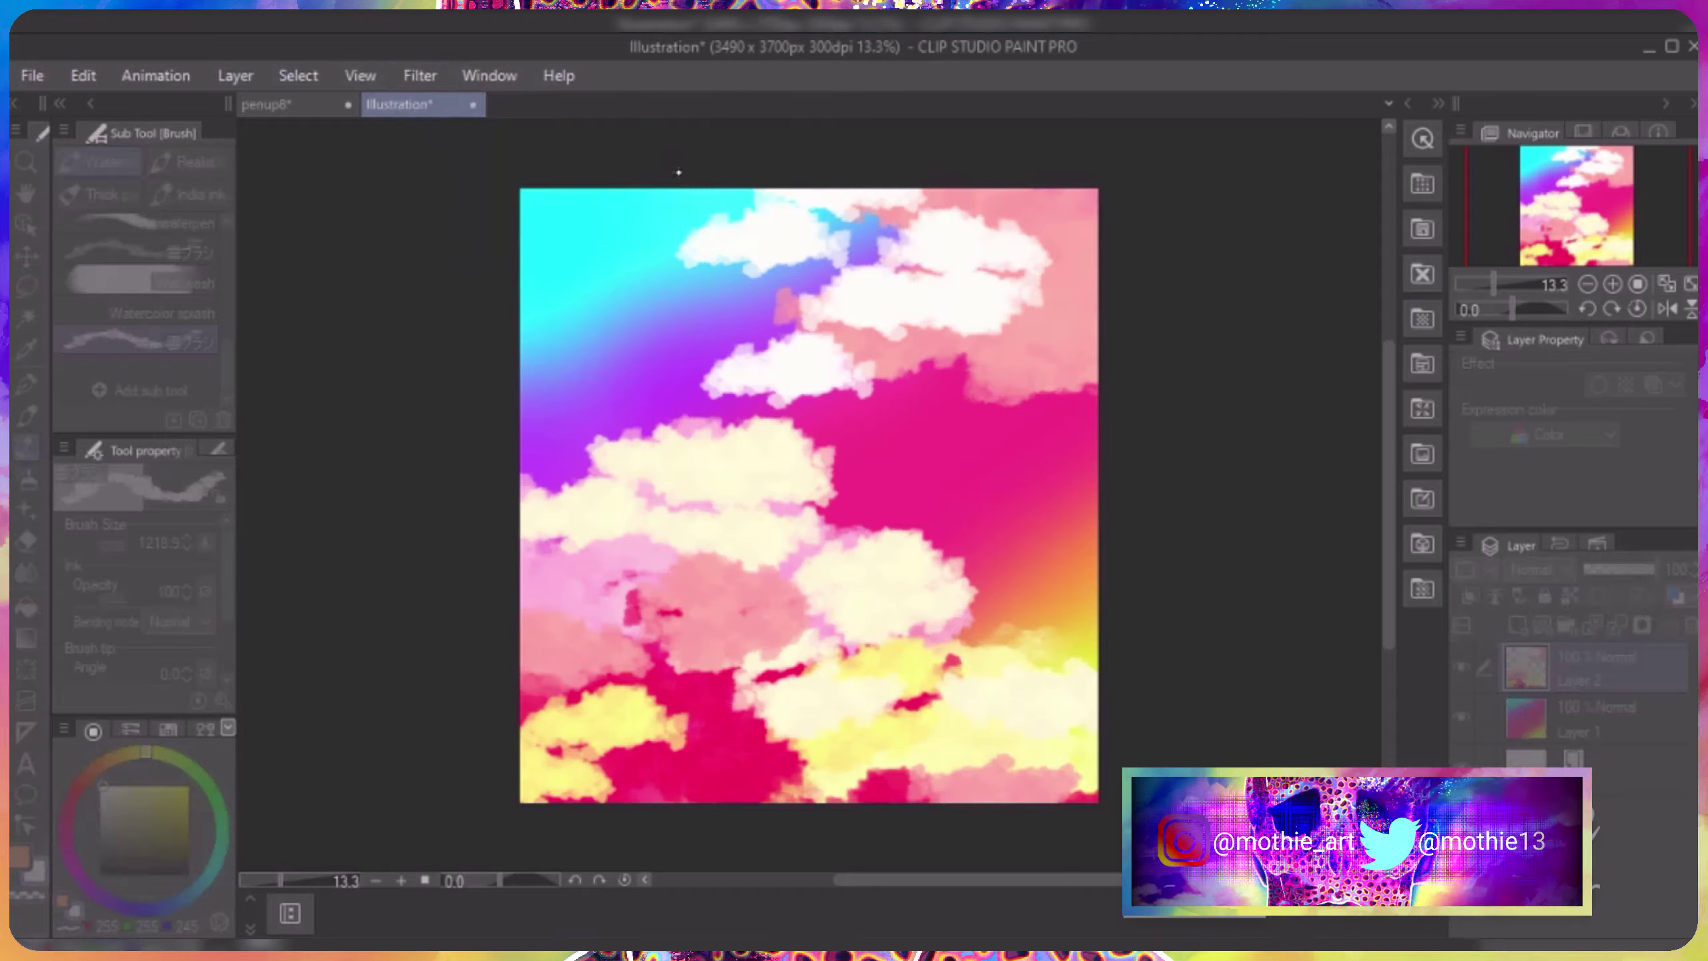
pyautogui.click(1647, 568)
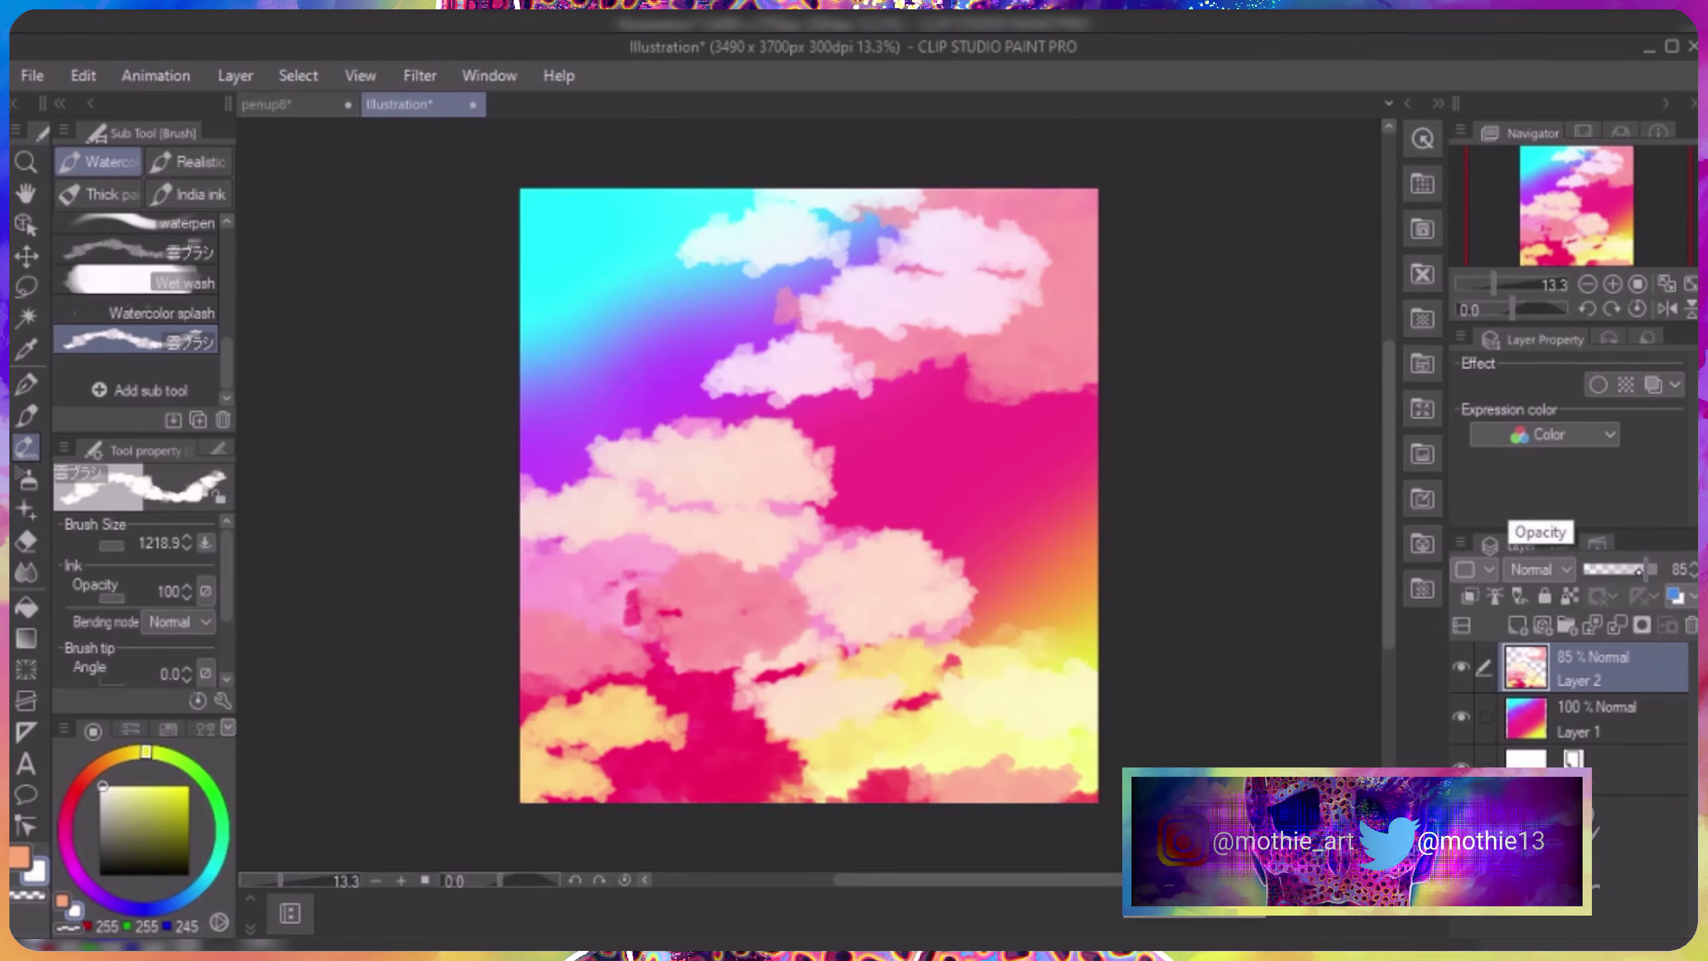
pyautogui.moveTo(1640, 569); pyautogui.dragTo(1654, 568)
# Add small white cloud wisps around the large clouds with the cloud brush at size 102.5 and opacity 70.
pyautogui.click(111, 597)
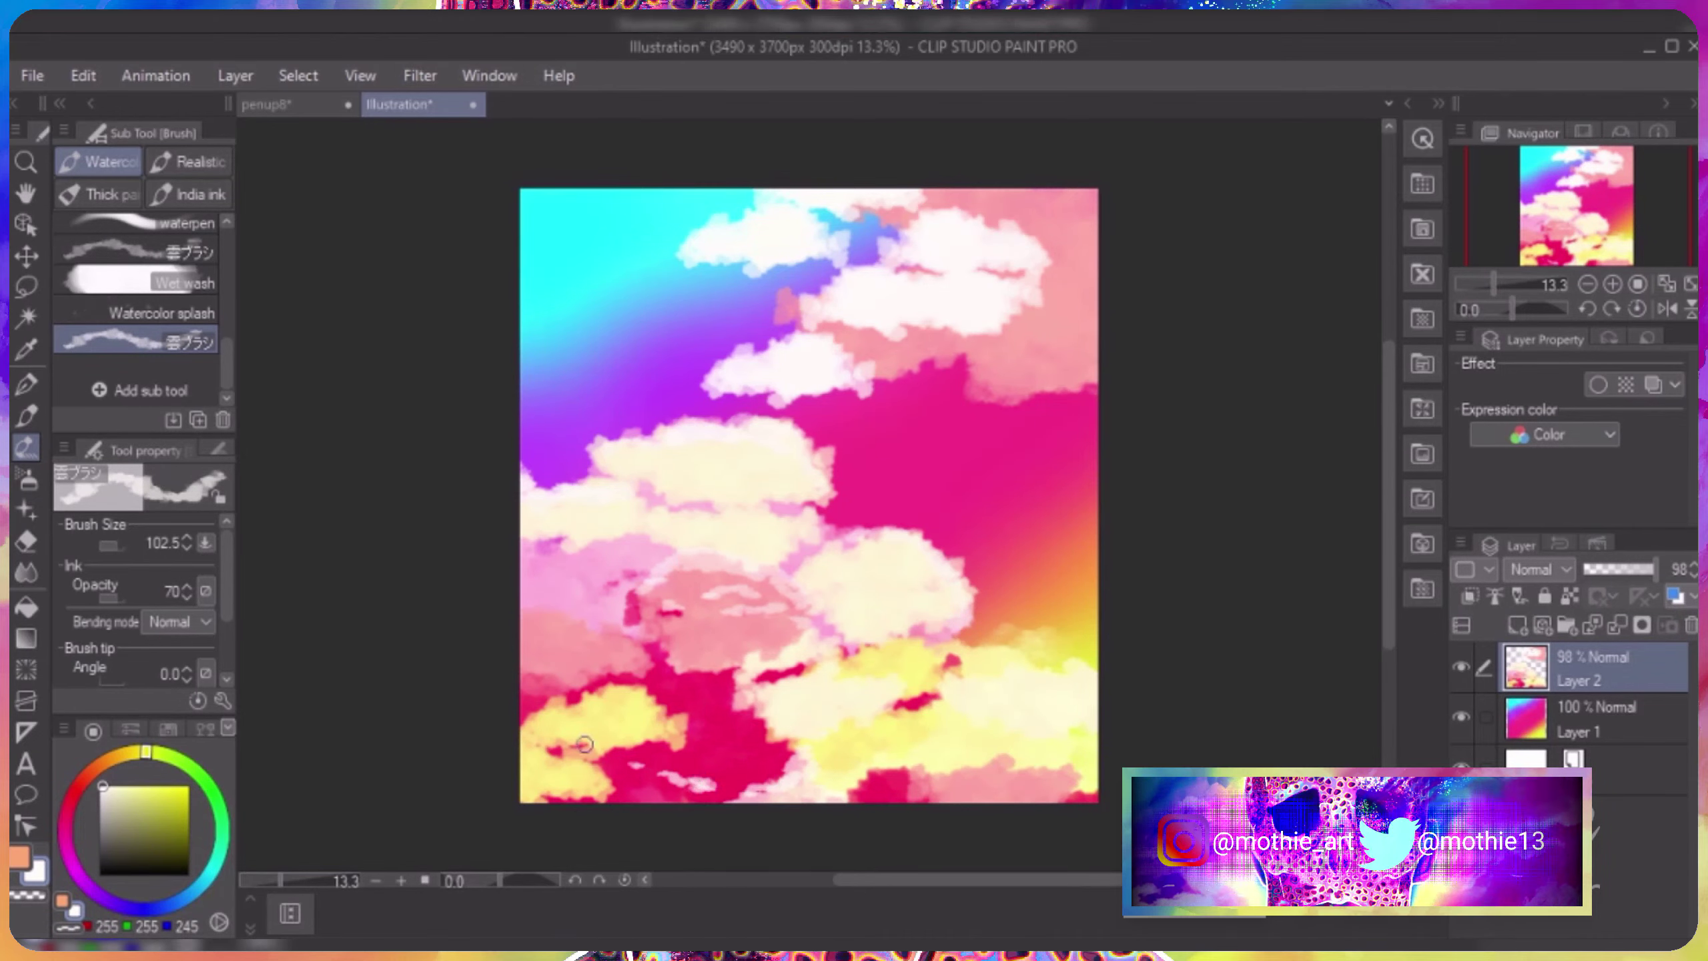
pyautogui.moveTo(1029, 616); pyautogui.dragTo(1089, 619)
pyautogui.moveTo(984, 508); pyautogui.dragTo(996, 519)
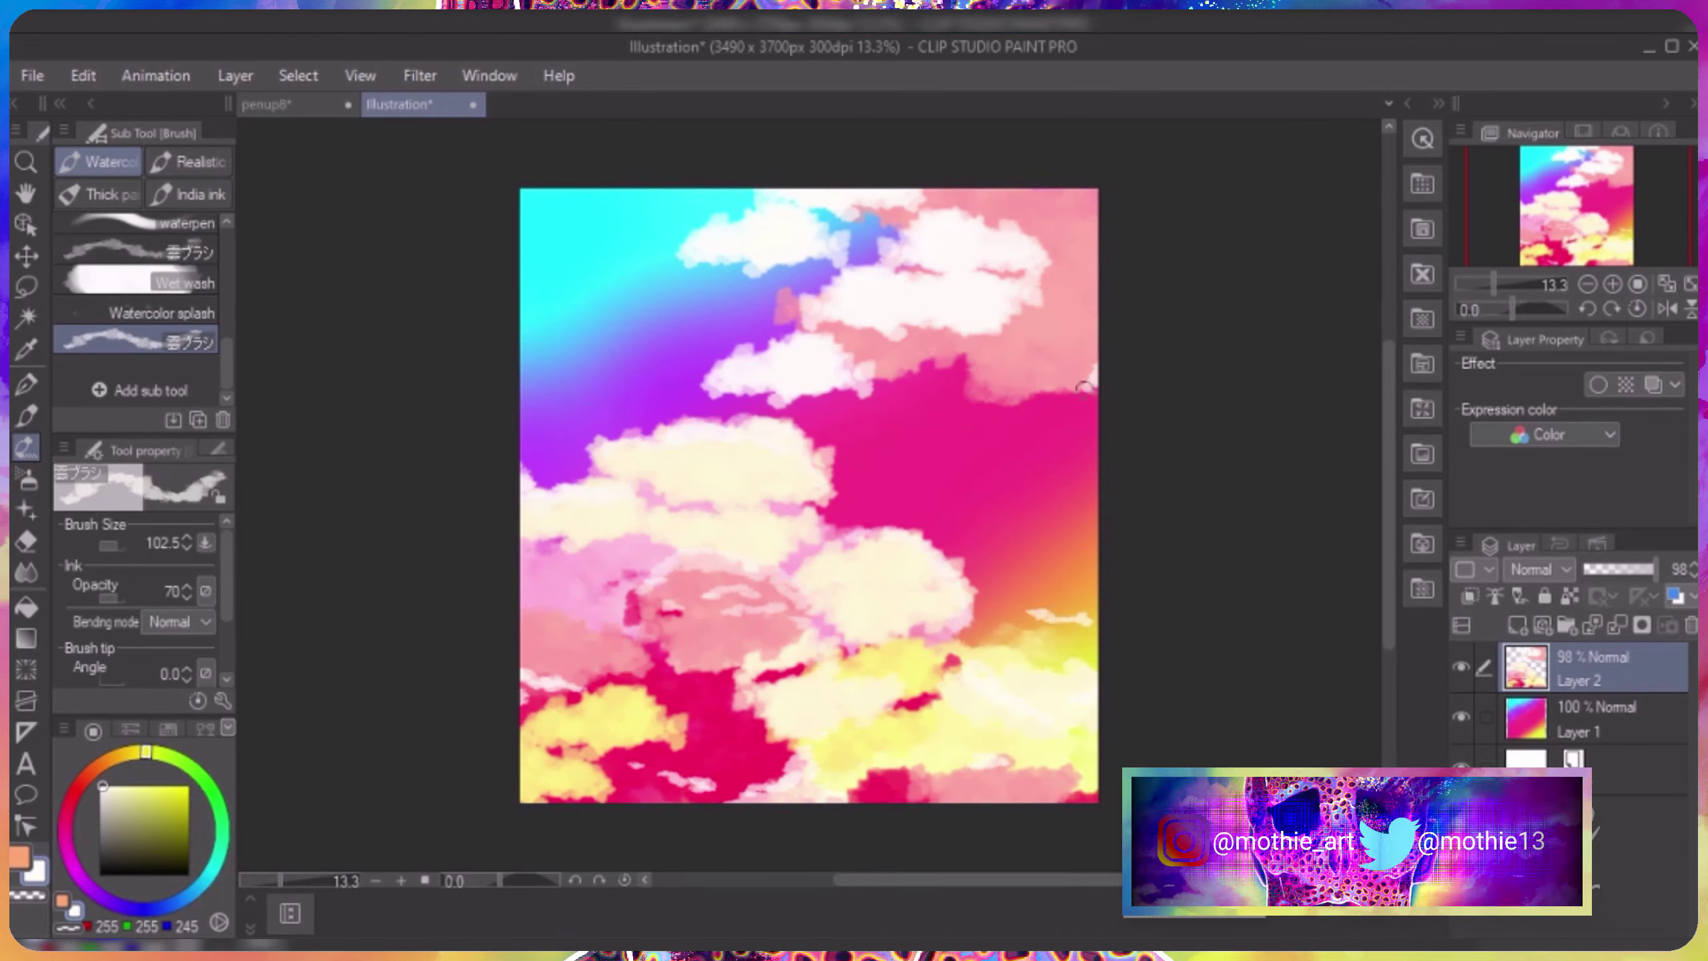
pyautogui.moveTo(763, 306)
pyautogui.mouseDown()
pyautogui.moveTo(686, 317)
pyautogui.moveTo(676, 340)
pyautogui.mouseUp()
# Add a new layer and paint diagonal rows of pale clouds across the open sky at size 275.9 and opacity 70.
pyautogui.click(236, 76)
pyautogui.click(323, 107)
pyautogui.moveTo(565, 296)
pyautogui.mouseDown()
pyautogui.moveTo(692, 182)
pyautogui.moveTo(610, 446)
pyautogui.moveTo(672, 397)
pyautogui.moveTo(972, 603)
pyautogui.moveTo(840, 402)
pyautogui.mouseUp()
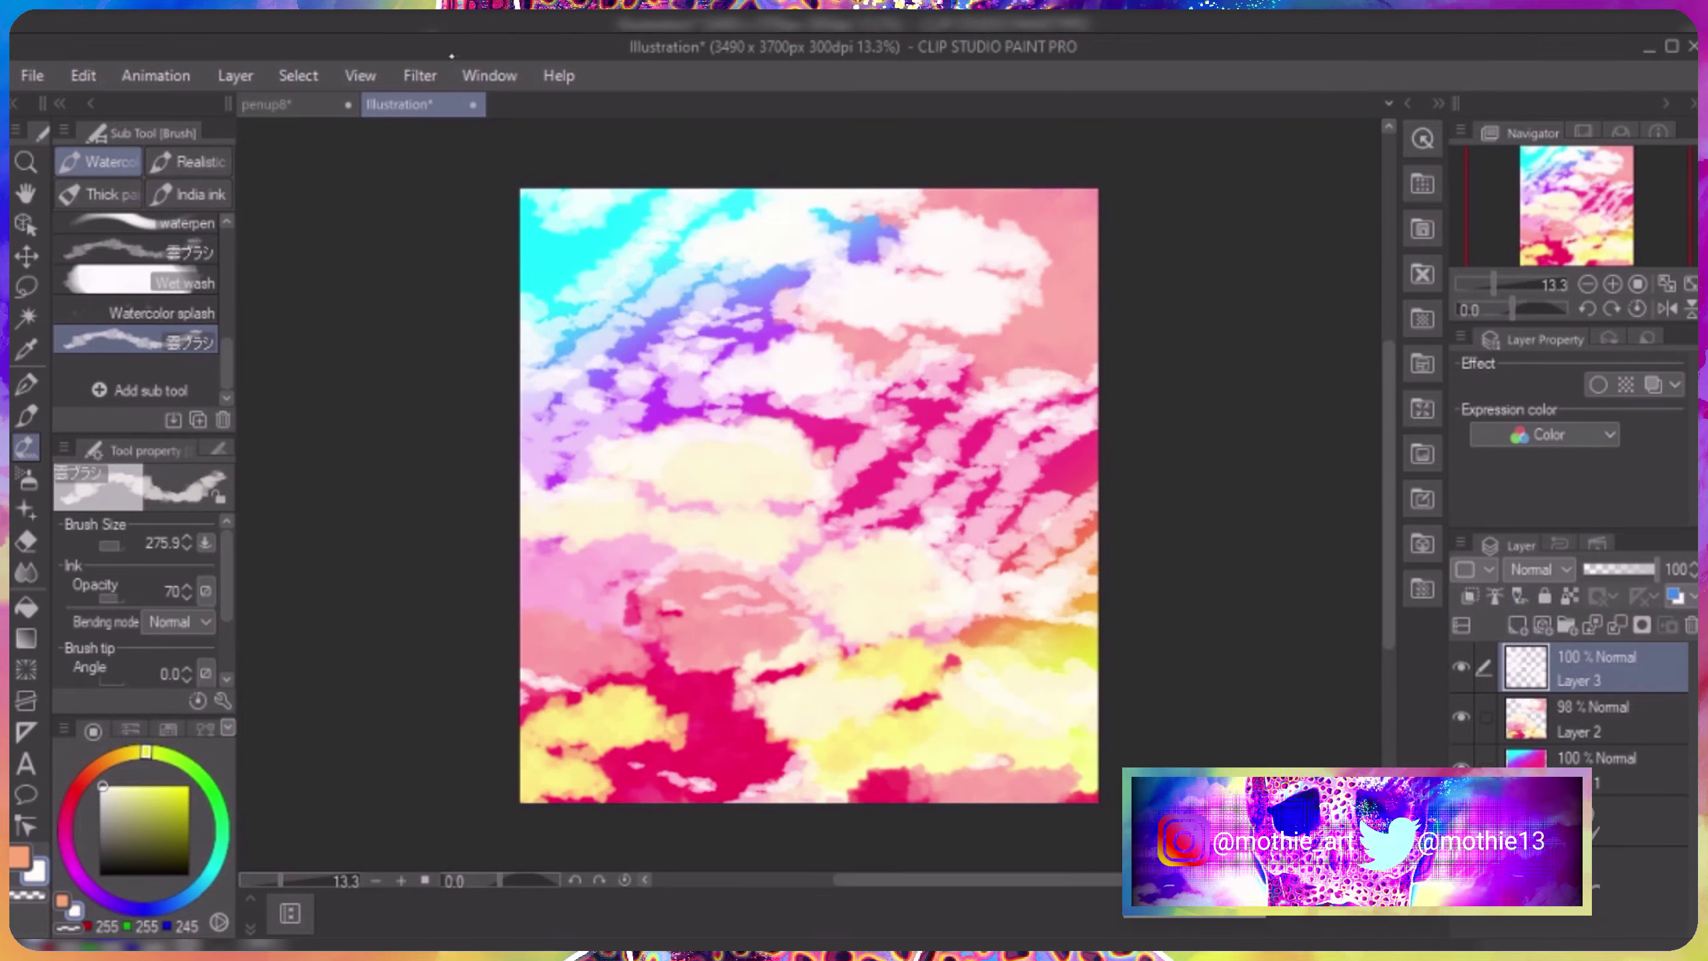
# Apply a Motion blur of about 36.5 at angle -47 to the streaky clouds and place their layer beneath the cloud layer at 59% opacity.
pyautogui.click(420, 75)
pyautogui.click(641, 206)
pyautogui.moveTo(1072, 325); pyautogui.dragTo(1163, 335)
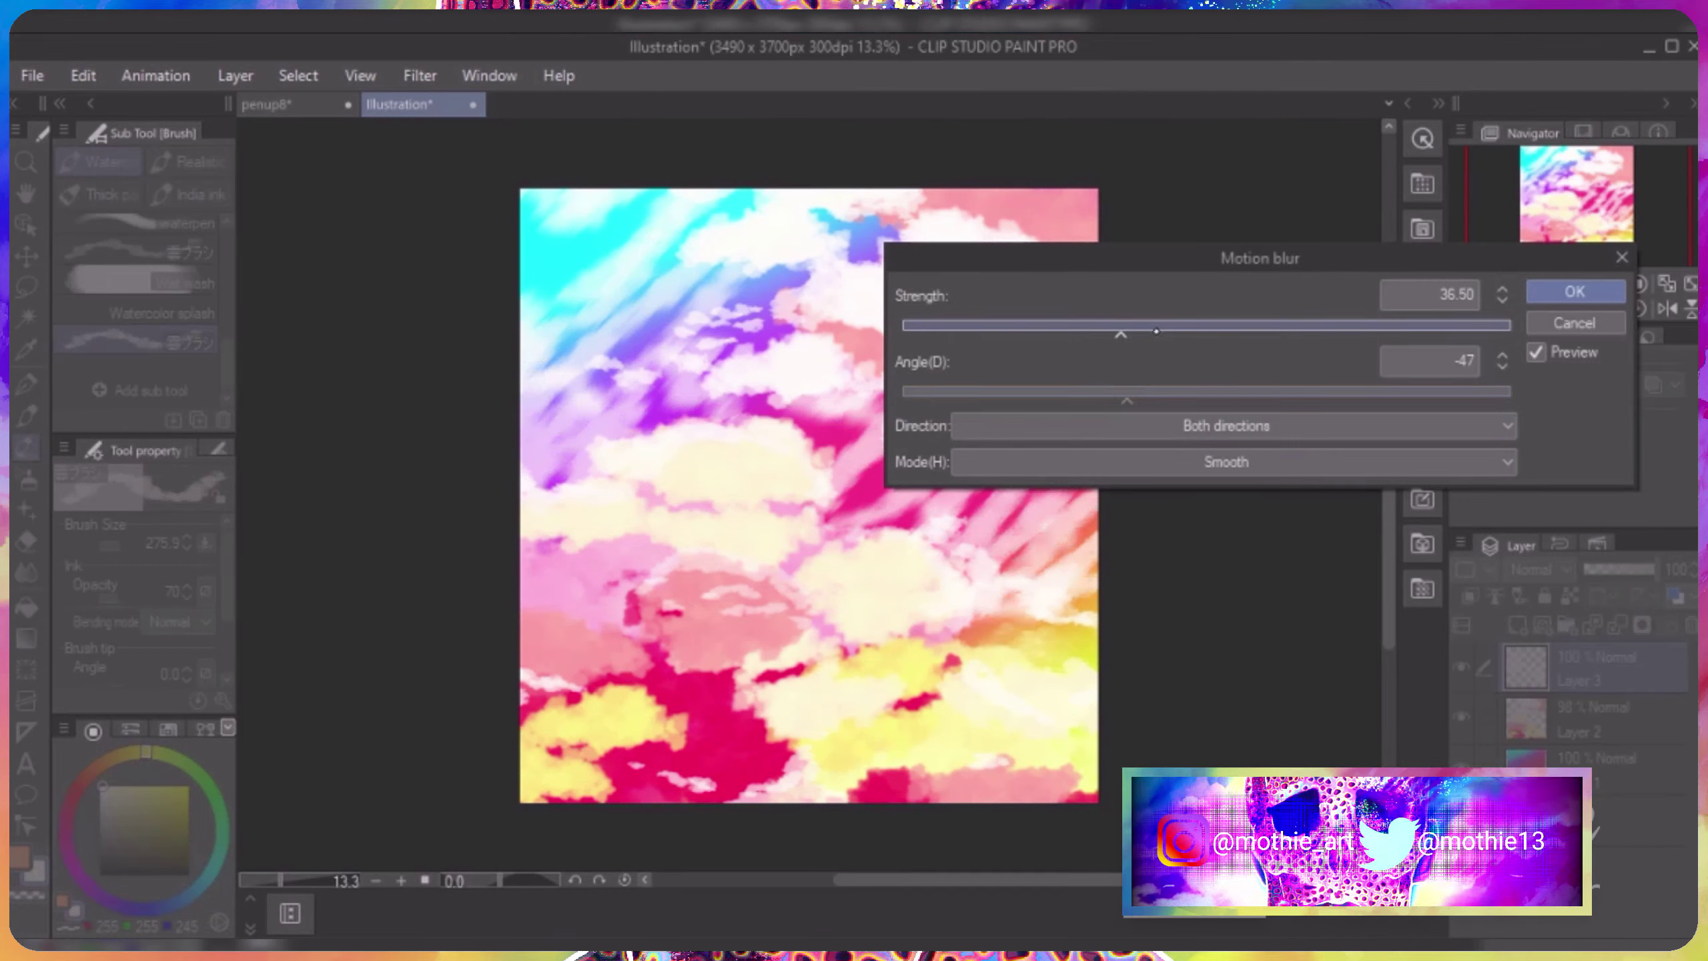
pyautogui.click(1574, 292)
pyautogui.moveTo(1638, 570); pyautogui.dragTo(1630, 569)
pyautogui.click(1594, 668)
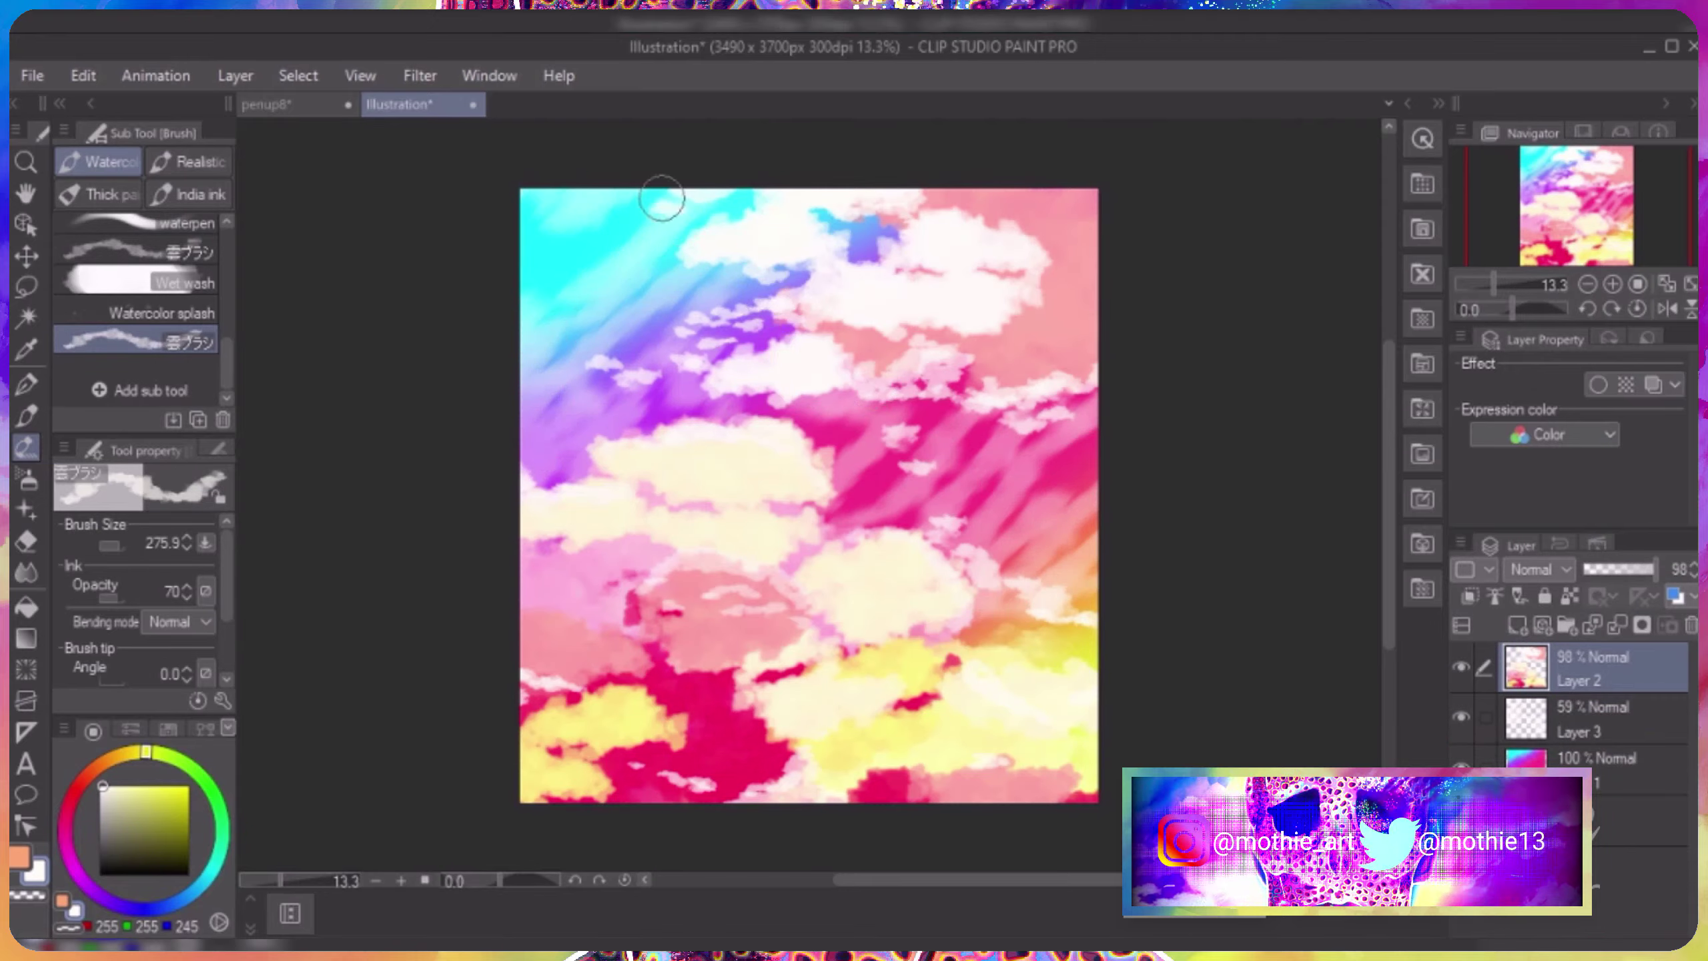
# Blend the cloud edges and the diagonal streaks beneath them with the Wet bleed blender at size about 170.
pyautogui.scroll(3, 135, 303)
pyautogui.click(161, 318)
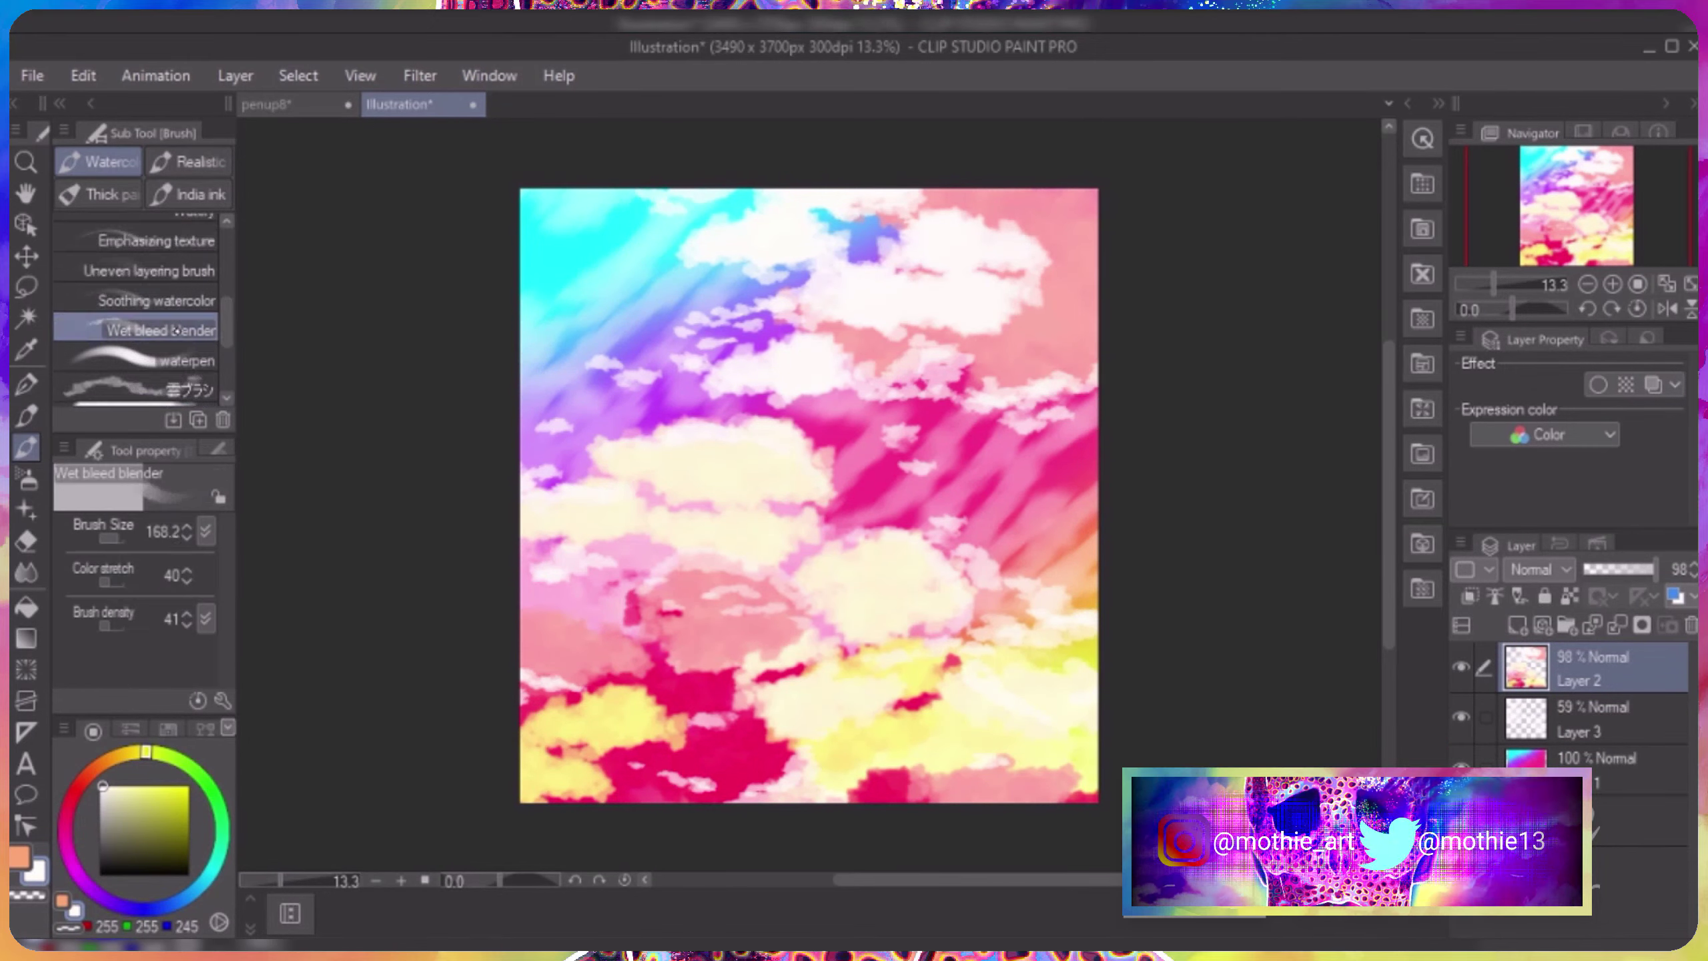
pyautogui.moveTo(733, 730)
pyautogui.mouseDown()
pyautogui.moveTo(643, 727)
pyautogui.moveTo(633, 802)
pyautogui.mouseUp()
pyautogui.moveTo(834, 350)
pyautogui.mouseDown()
pyautogui.moveTo(985, 306)
pyautogui.moveTo(1076, 377)
pyautogui.moveTo(1054, 240)
pyautogui.mouseUp()
pyautogui.moveTo(892, 771); pyautogui.dragTo(766, 726)
pyautogui.moveTo(686, 417); pyautogui.dragTo(904, 409)
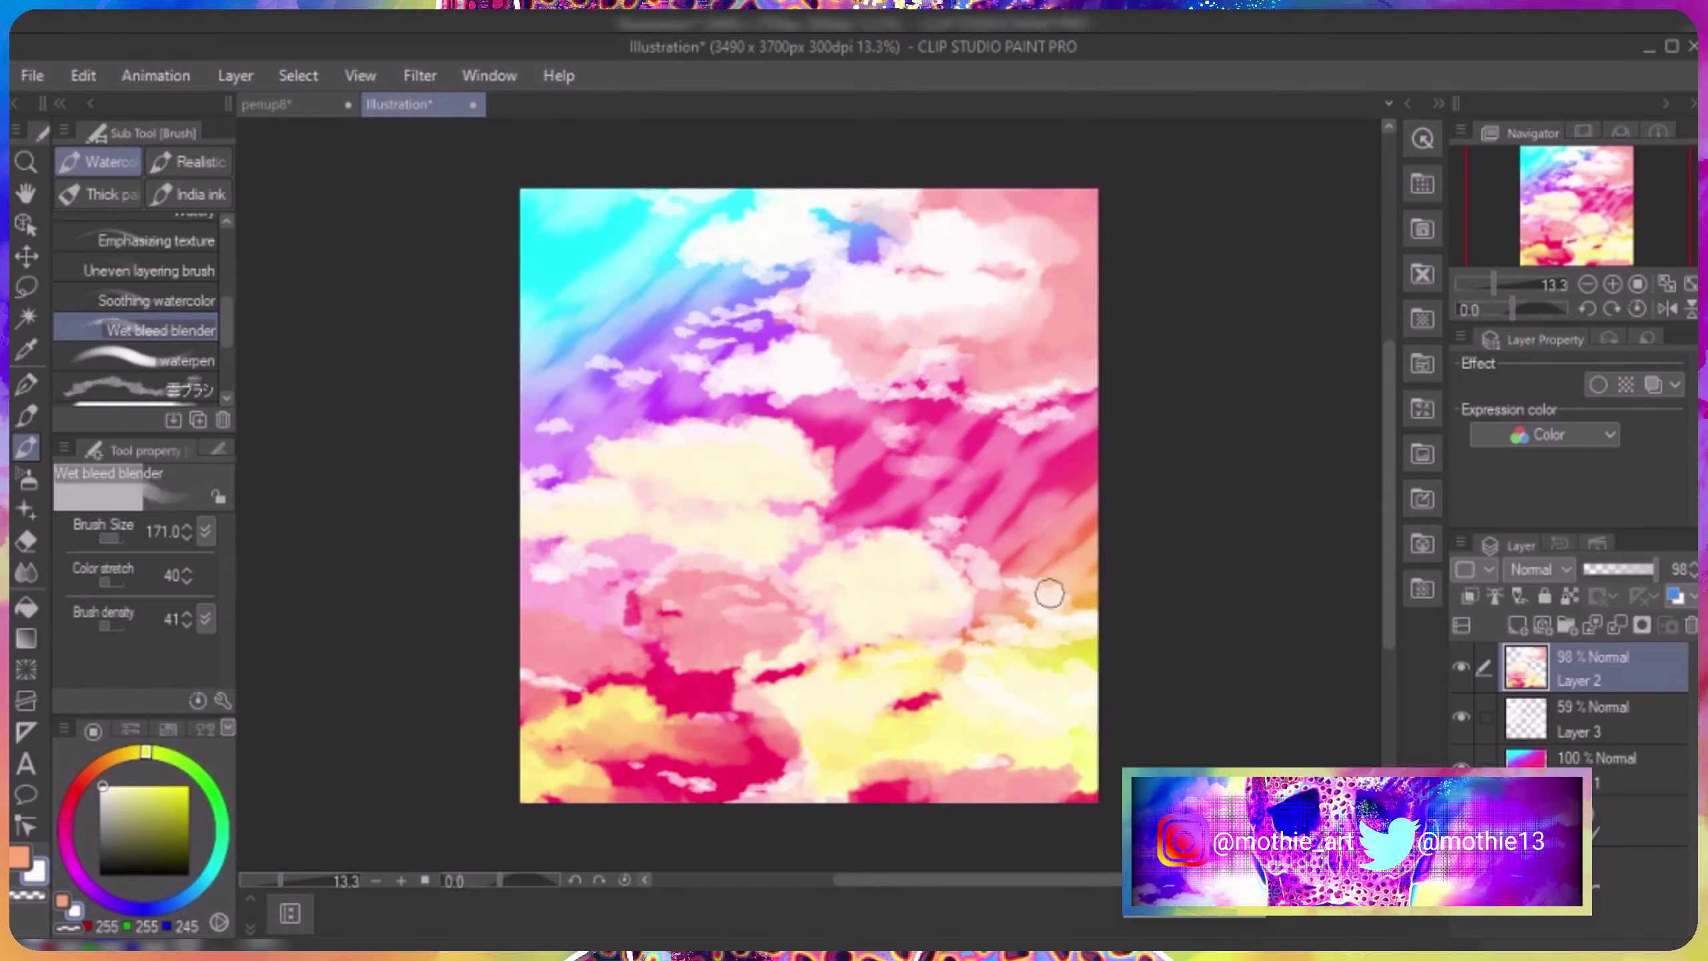
pyautogui.hotkey('alt', '[')
pyautogui.moveTo(1083, 445); pyautogui.dragTo(1021, 519)
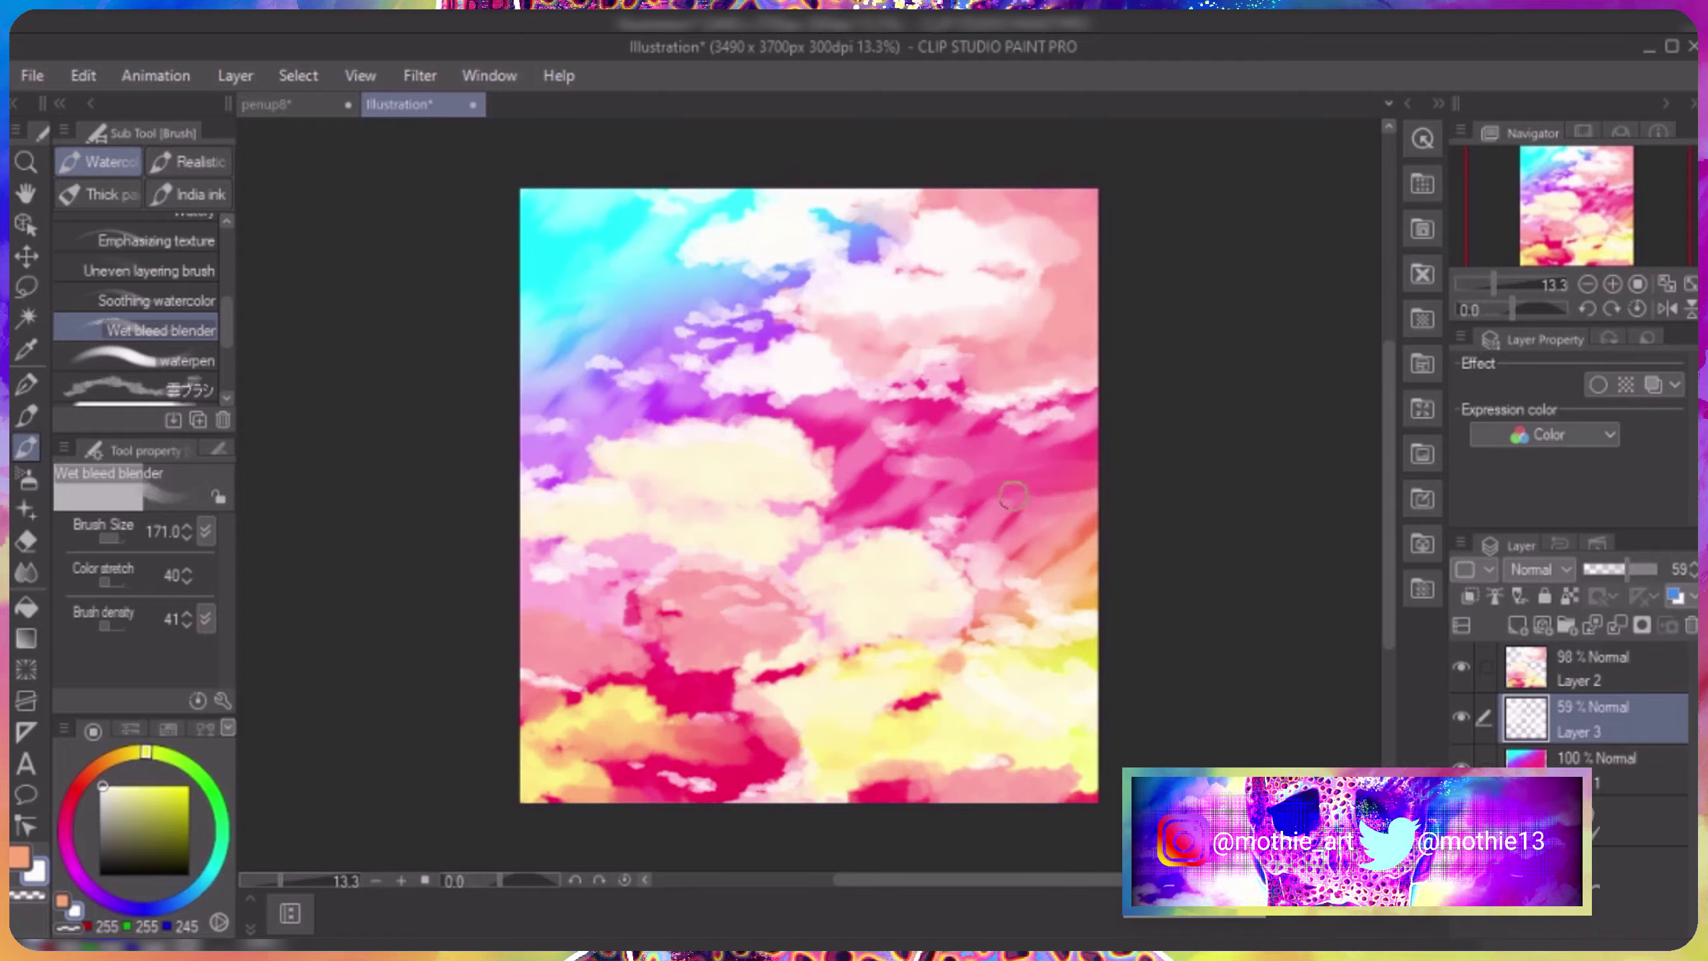
# Set the cloud layer's opacity to 100% and add translucent pink clouds with the cloud brush at size 452.8 and opacity 46.
pyautogui.hotkey('alt', ']')
pyautogui.moveTo(1655, 568); pyautogui.dragTo(1657, 568)
pyautogui.press('p')
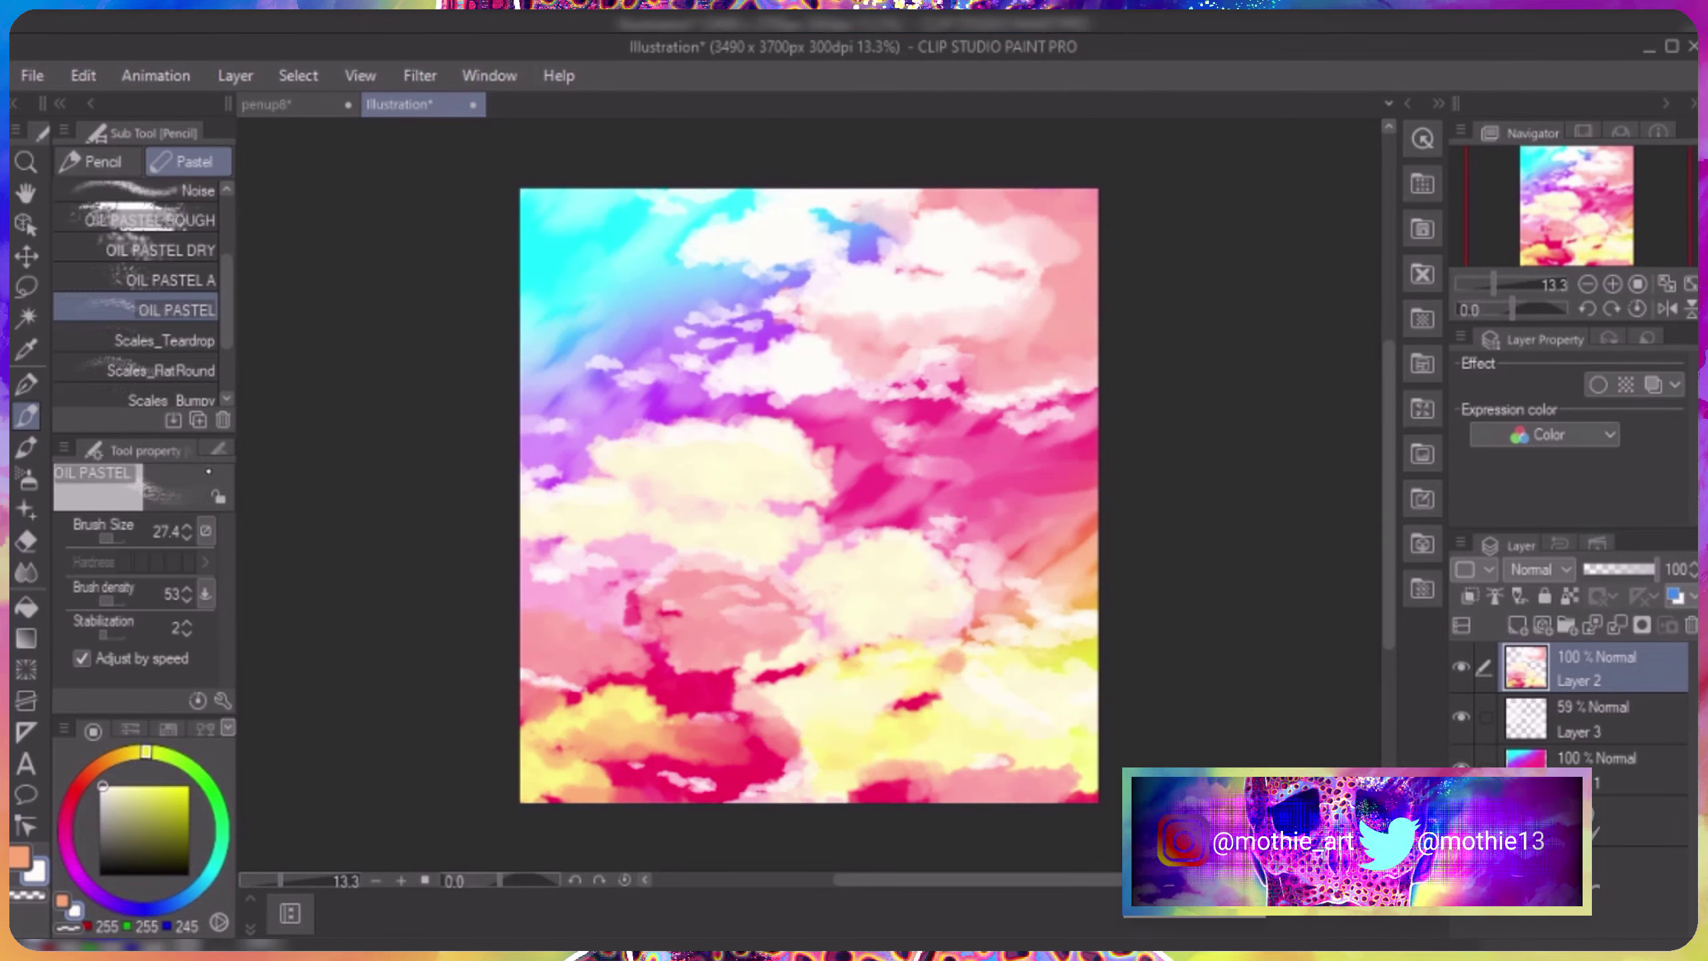
pyautogui.hotkey('alt', '[')
pyautogui.press('b')
pyautogui.hotkey('alt', ']')
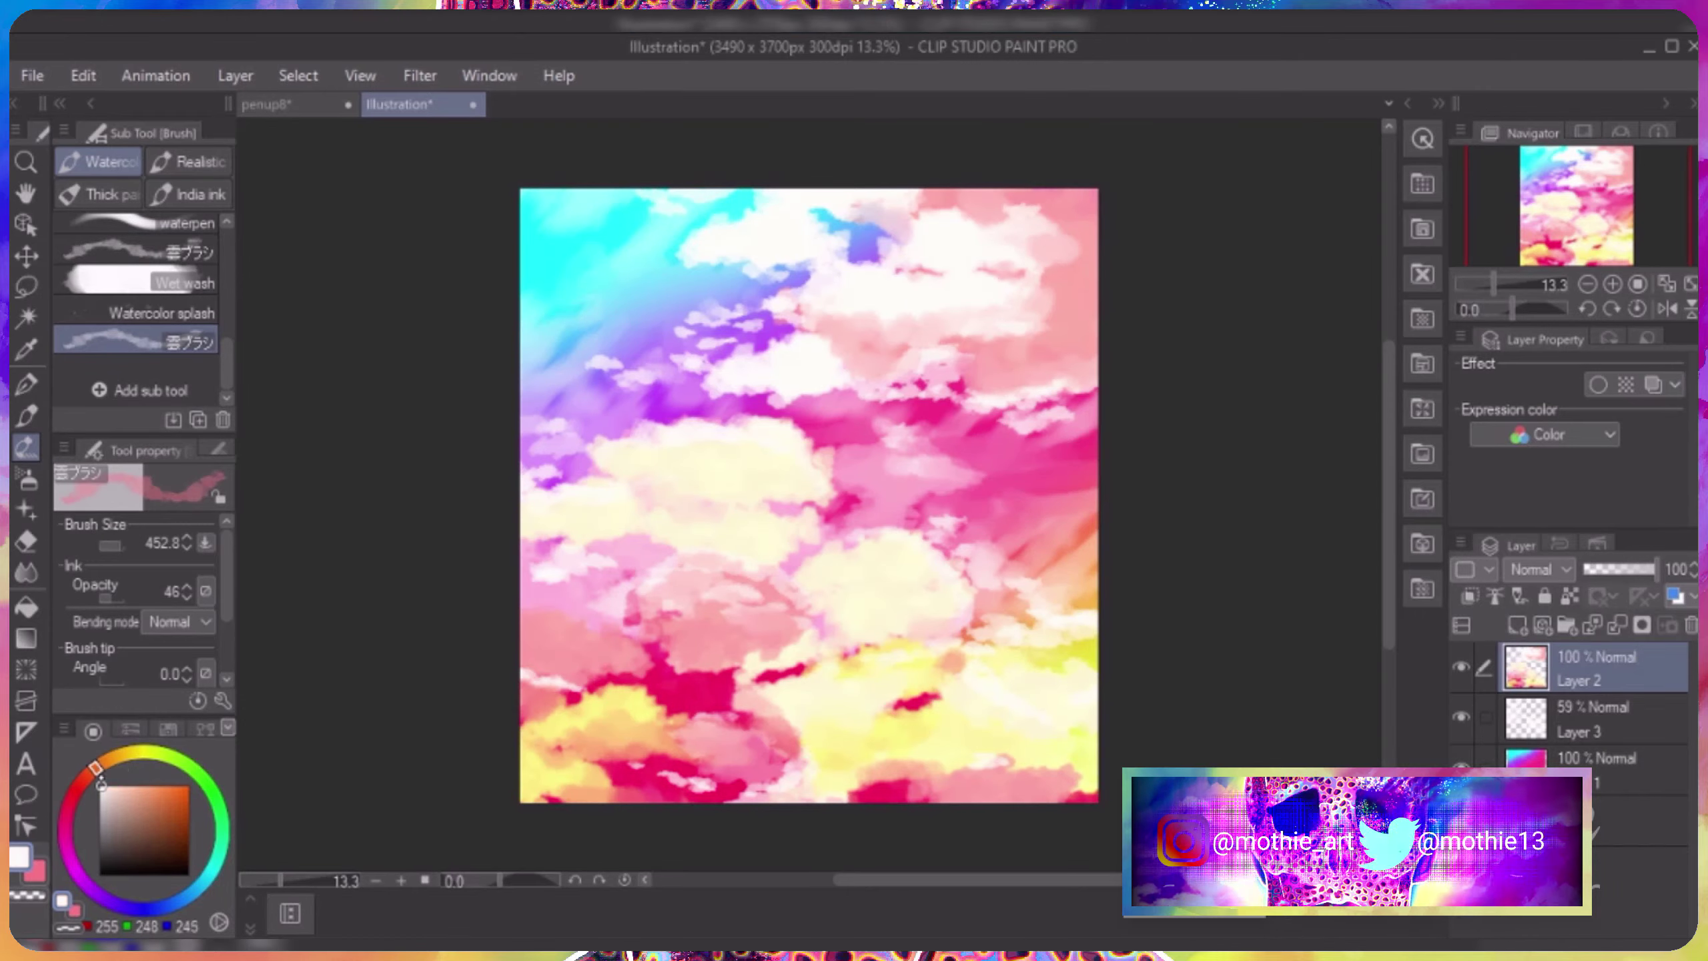
# Shade the lower-left and upper-right clouds in translucent pink at size 452.8 and opacity 46, and soften their edges with the Wet bleed blender.
pyautogui.moveTo(634, 801)
pyautogui.mouseDown()
pyautogui.moveTo(610, 695)
pyautogui.moveTo(692, 672)
pyautogui.mouseUp()
pyautogui.moveTo(1042, 400); pyautogui.dragTo(1097, 288)
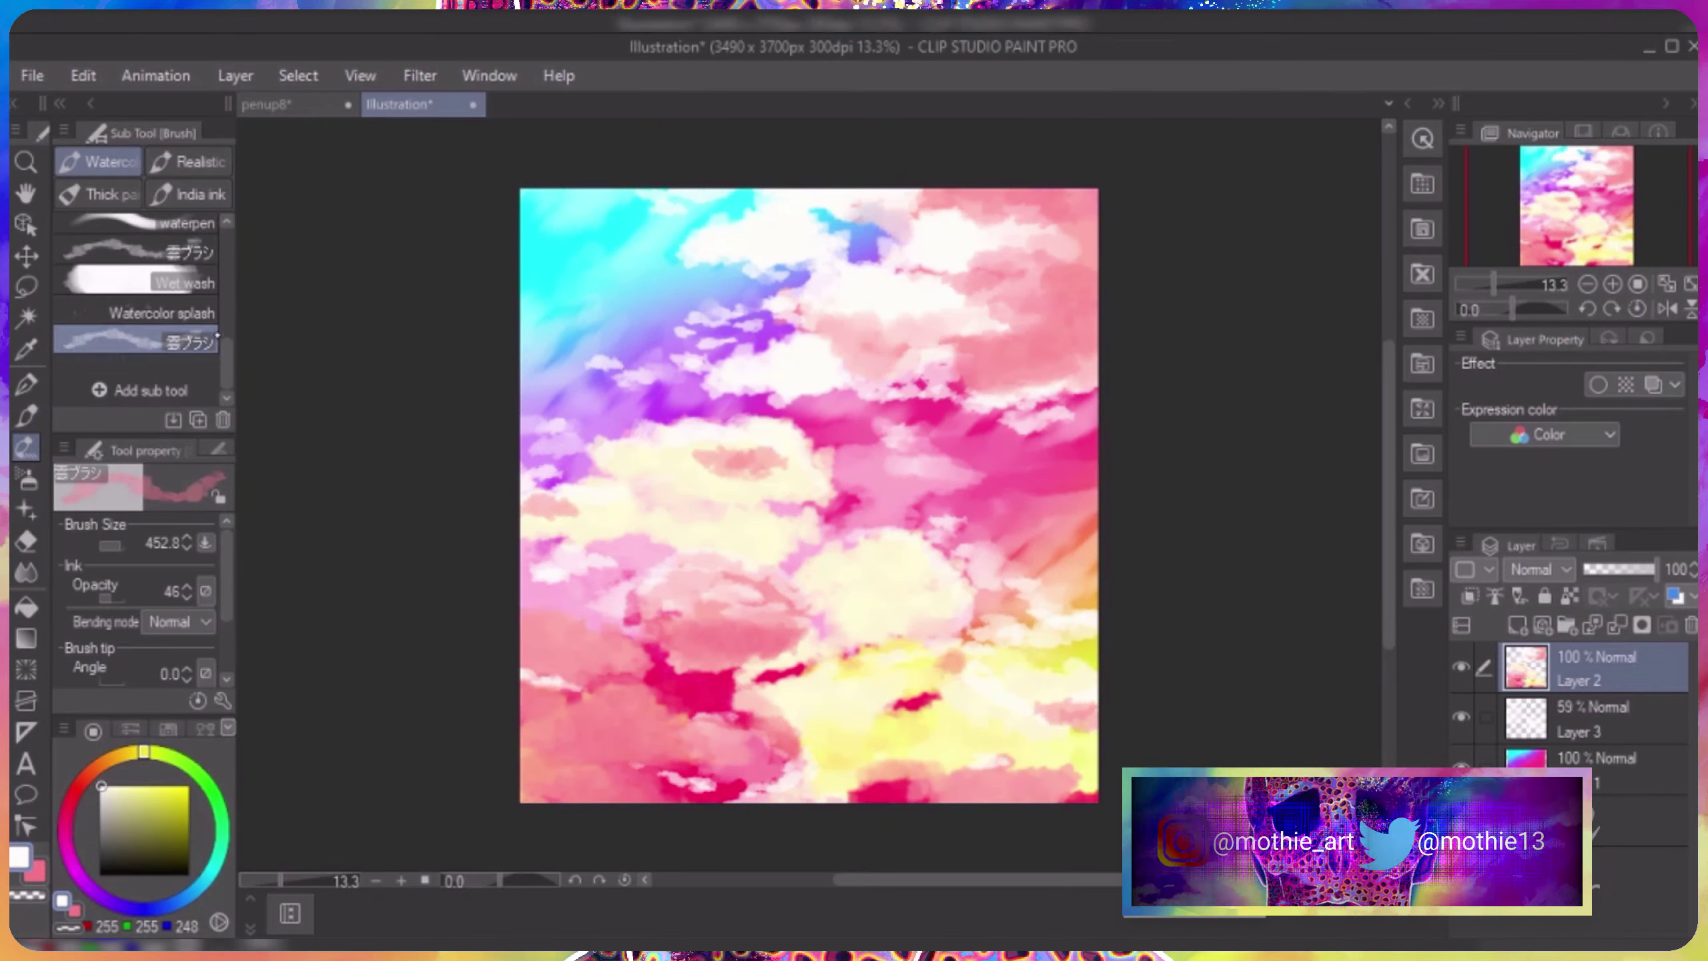
pyautogui.press('b')
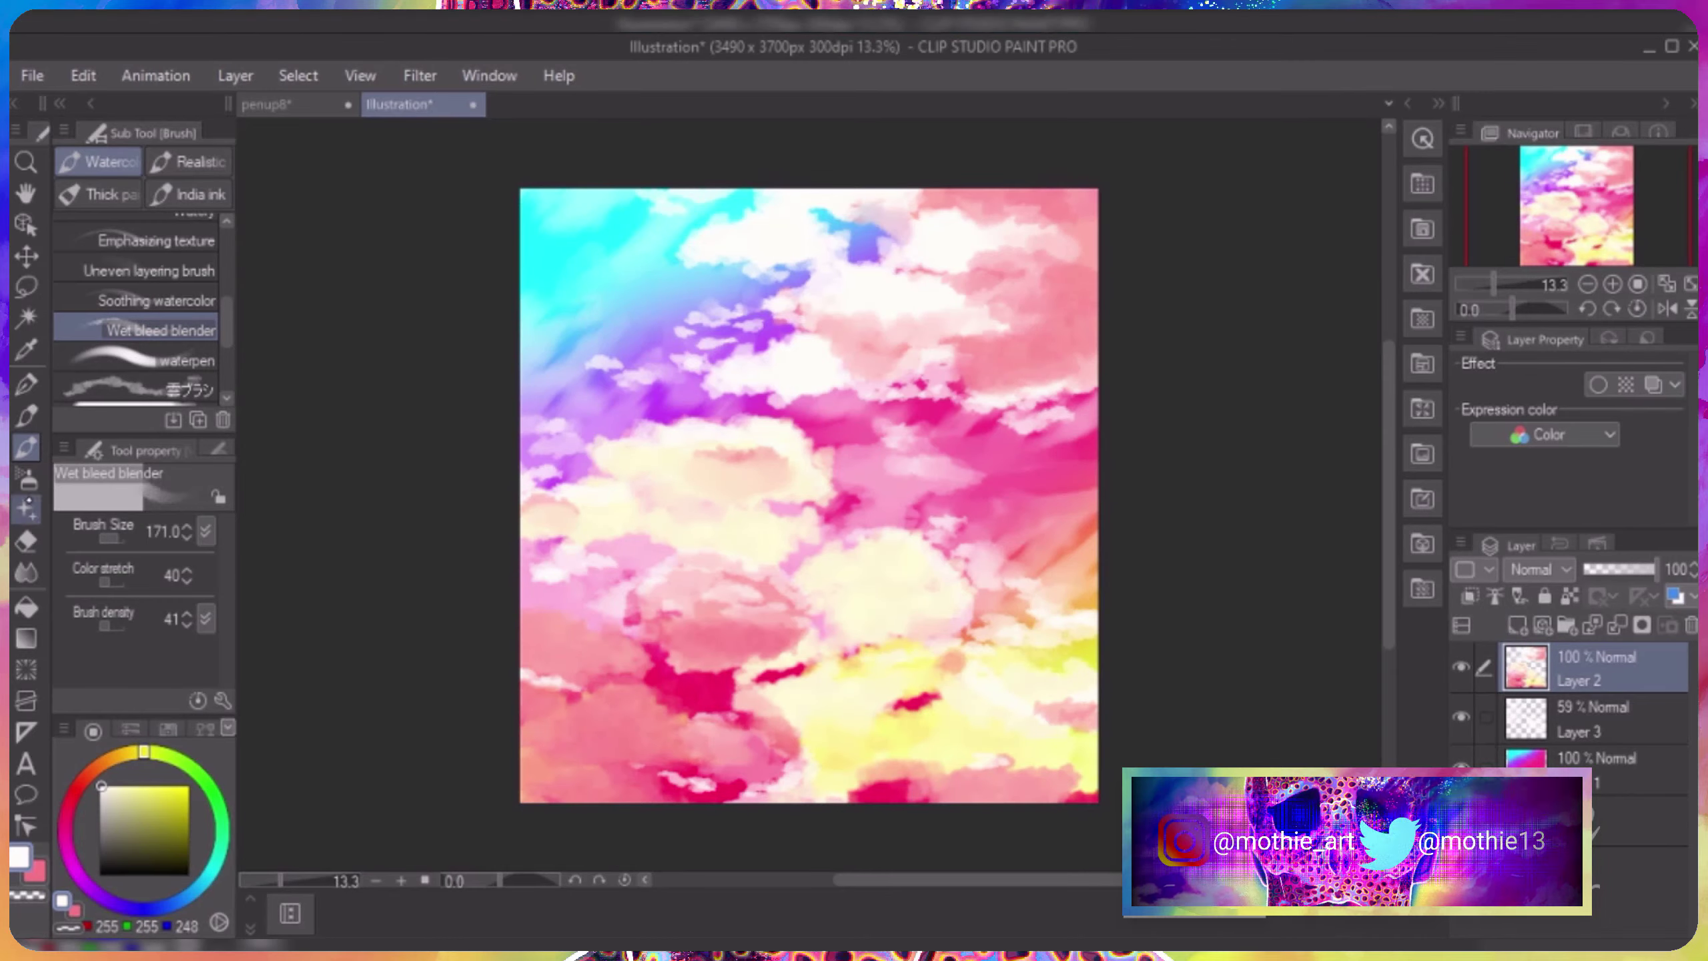
pyautogui.press('e')
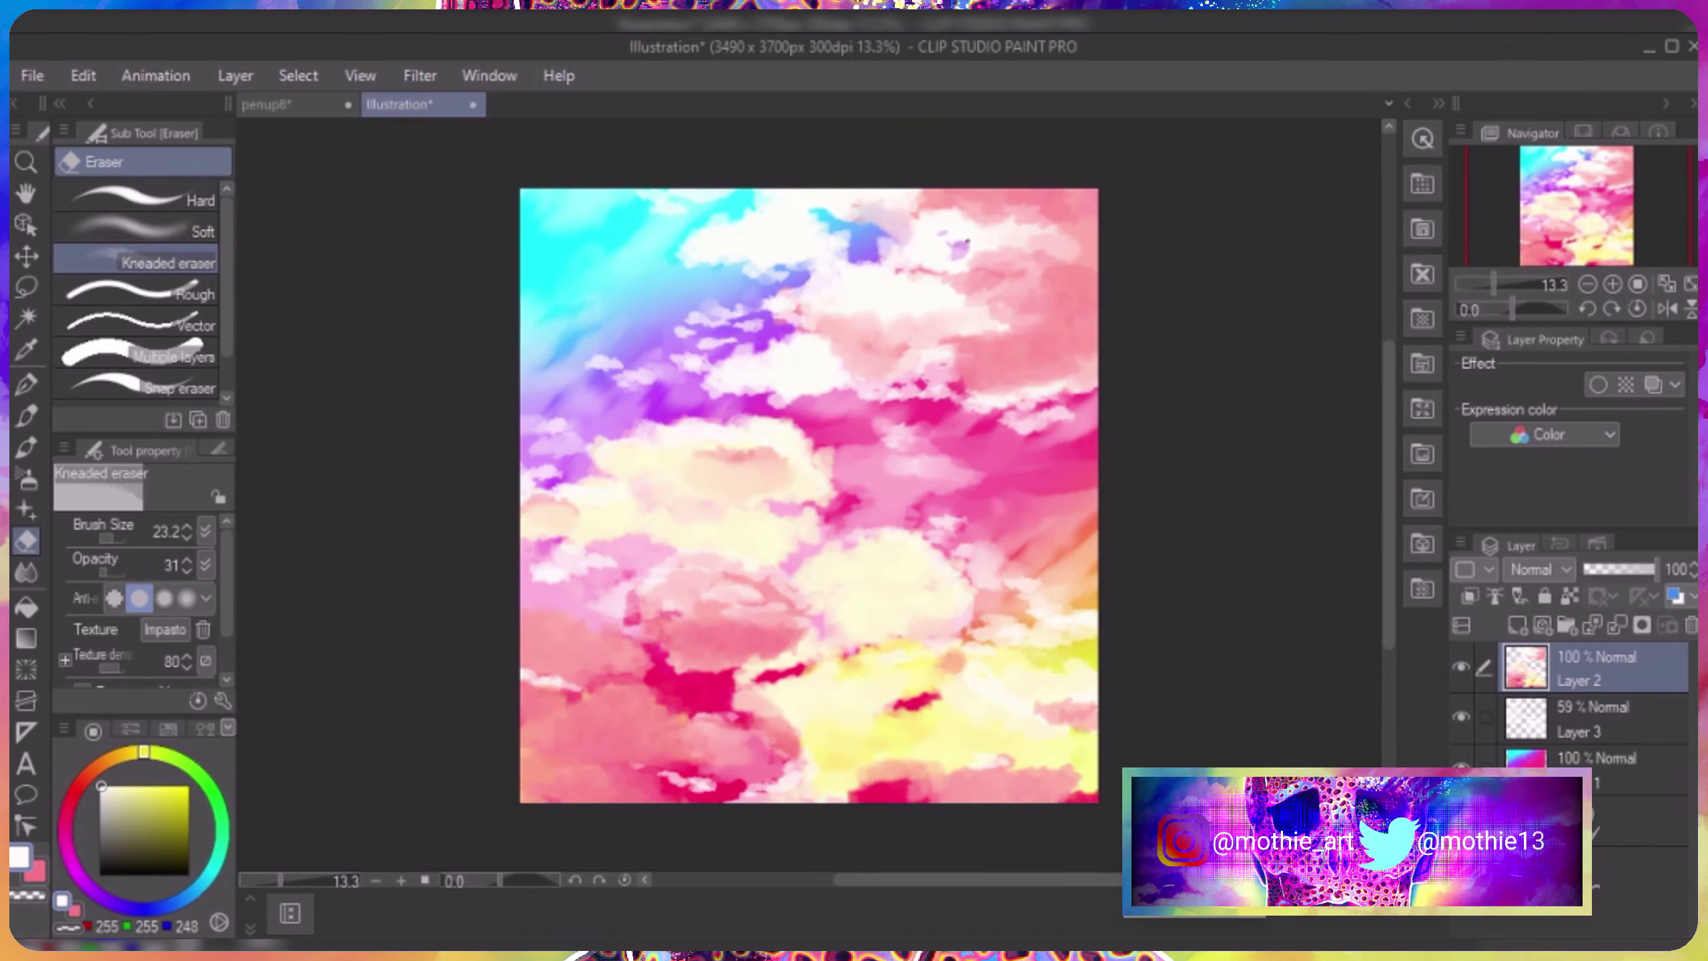
pyautogui.press('b')
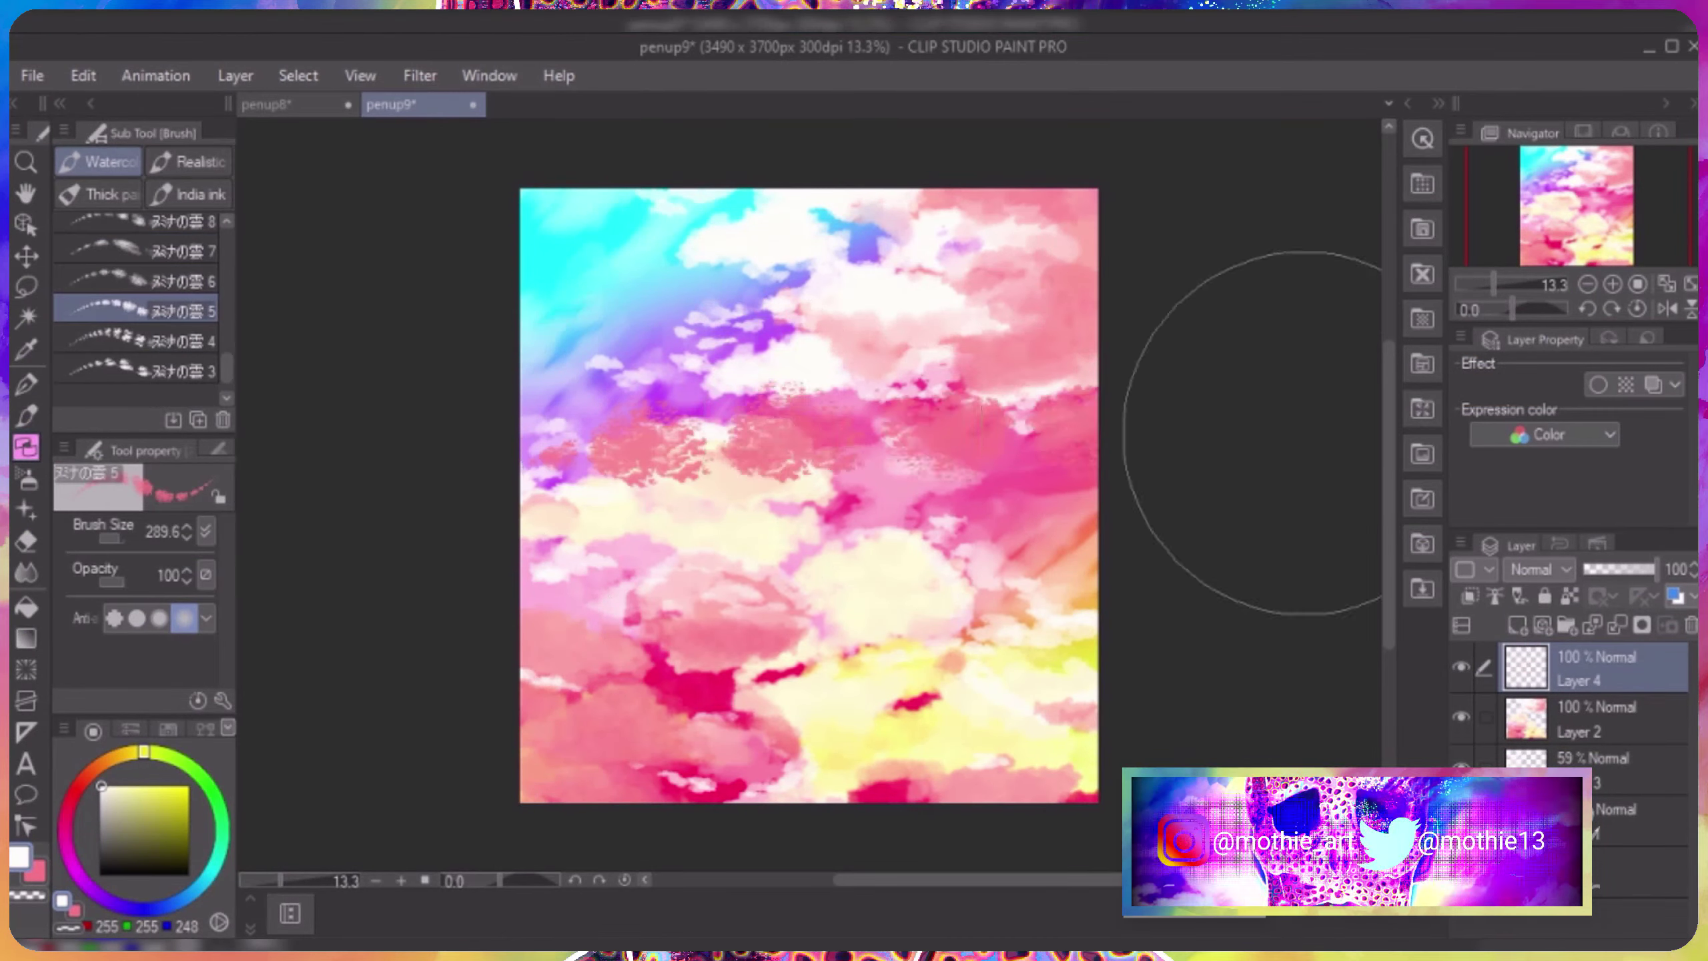
pyautogui.moveTo(1219, 419)
pyautogui.mouseDown()
pyautogui.moveTo(918, 588)
pyautogui.moveTo(895, 382)
pyautogui.moveTo(941, 269)
pyautogui.mouseUp()
pyautogui.hotkey('ctrl', 'z')
pyautogui.click(135, 316)
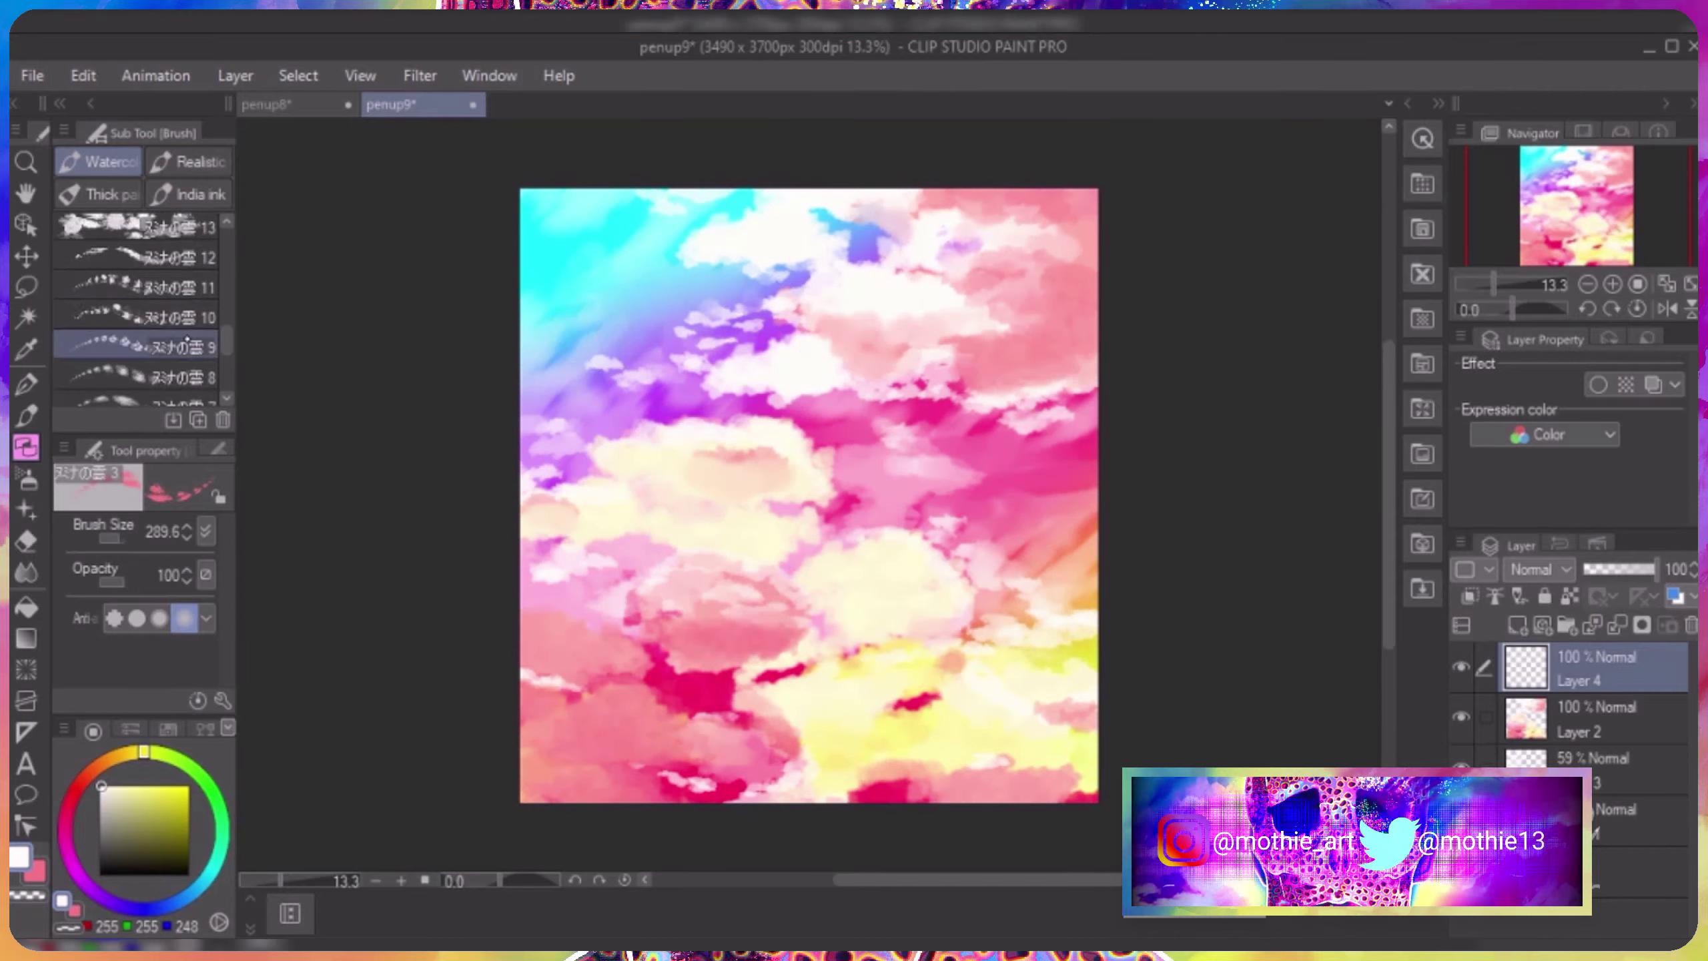
pyautogui.moveTo(672, 283); pyautogui.dragTo(1223, 315)
pyautogui.hotkey('ctrl', 'z')
# Paint wispy clouds over the open sky with cloud brush 10 at size 140.3, and place their layer beneath the main cloud layer.
pyautogui.keyDown('alt'); pyautogui.click(534, 553); pyautogui.keyUp('alt')
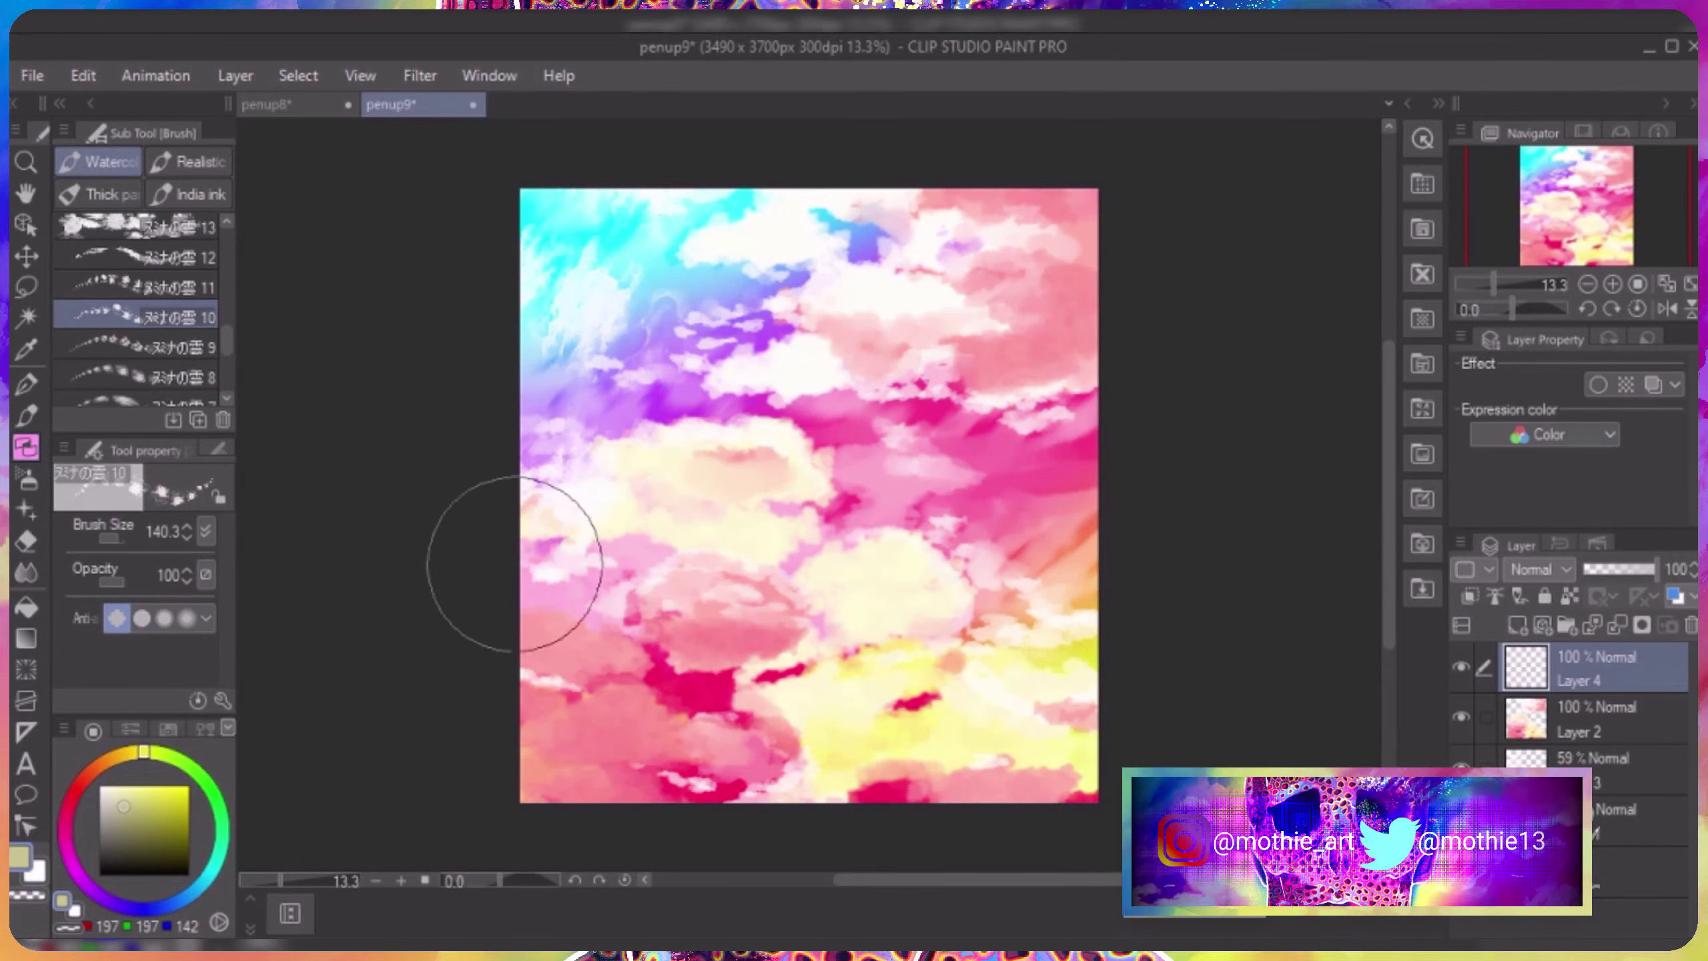
pyautogui.moveTo(534, 553)
pyautogui.mouseDown()
pyautogui.moveTo(1049, 304)
pyautogui.moveTo(972, 343)
pyautogui.moveTo(991, 152)
pyautogui.moveTo(629, 306)
pyautogui.moveTo(719, 764)
pyautogui.mouseUp()
pyautogui.moveTo(1594, 667); pyautogui.dragTo(1604, 737)
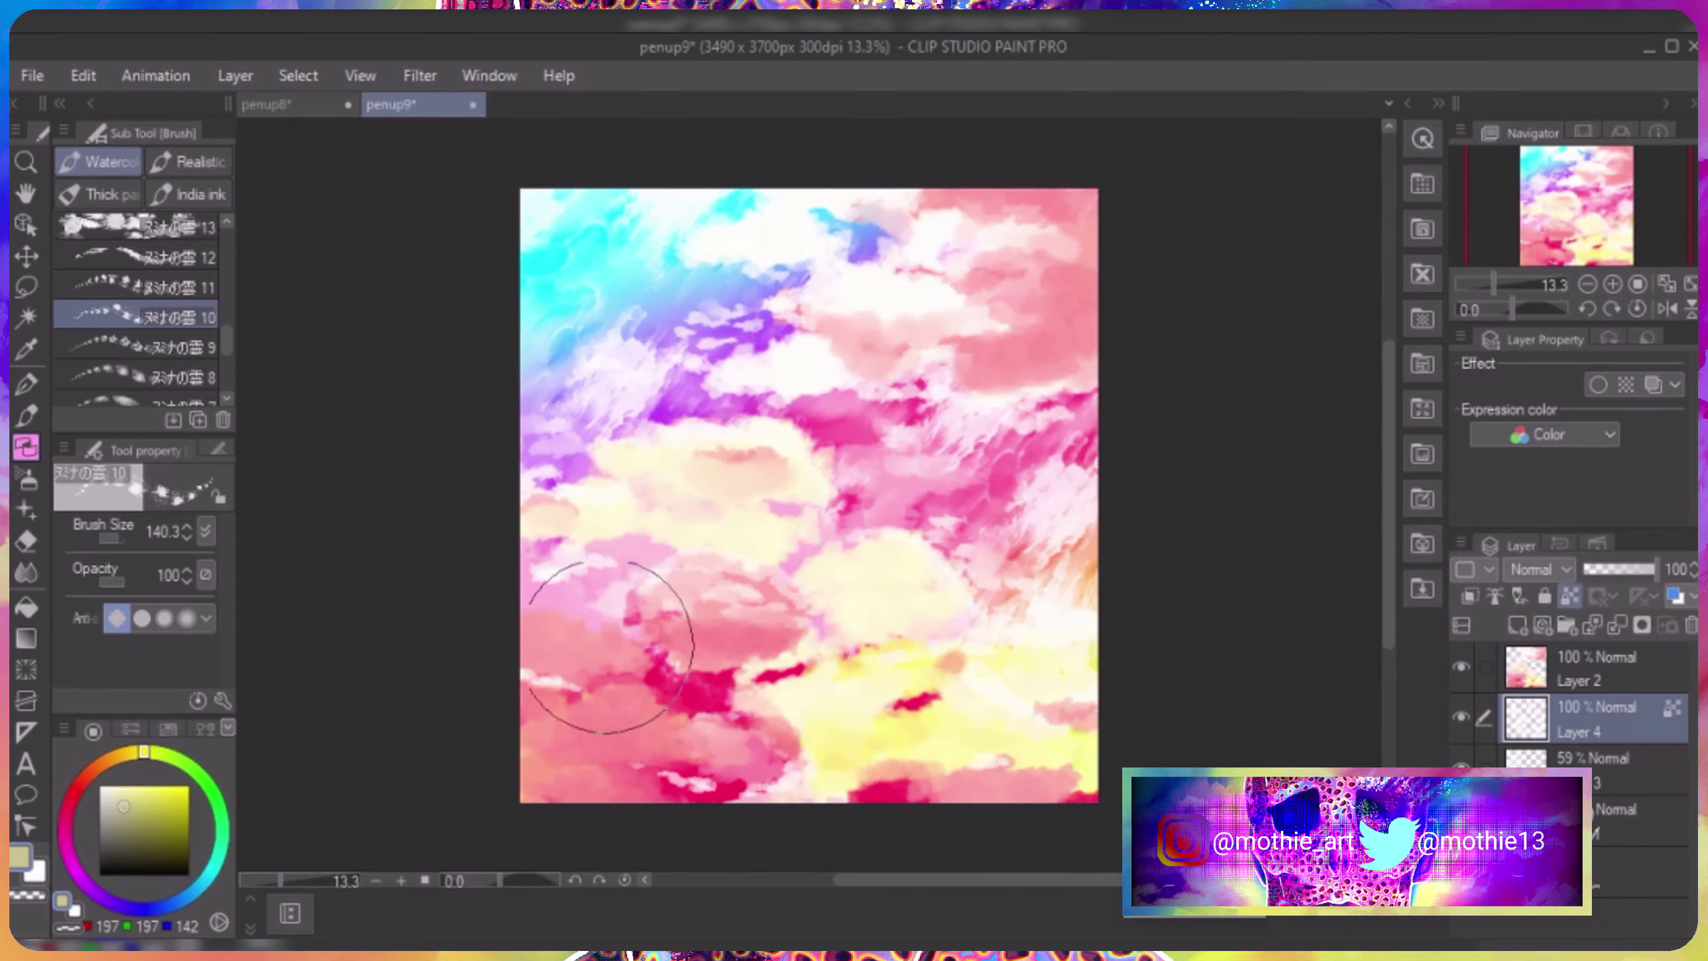
# Tint the transparency-locked wispy clouds pale violet with the Soft airbrush at size 1218.9.
pyautogui.press('b')
pyautogui.keyDown('alt'); pyautogui.click(1022, 535); pyautogui.keyUp('alt')
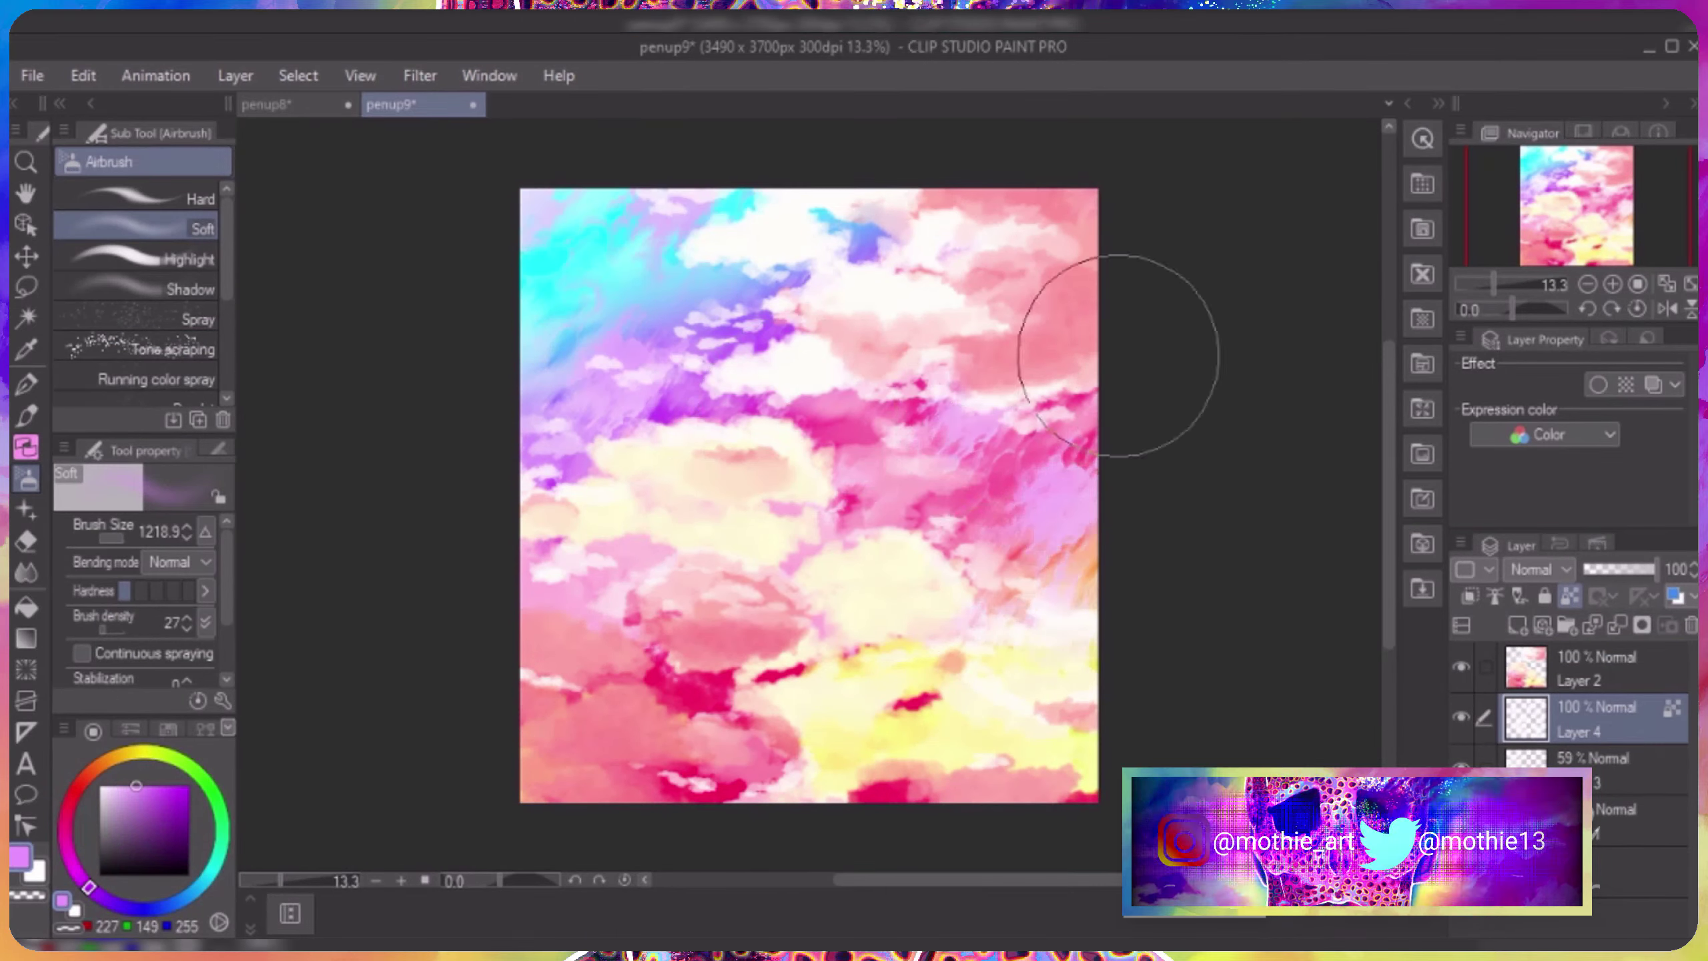
pyautogui.click(120, 786)
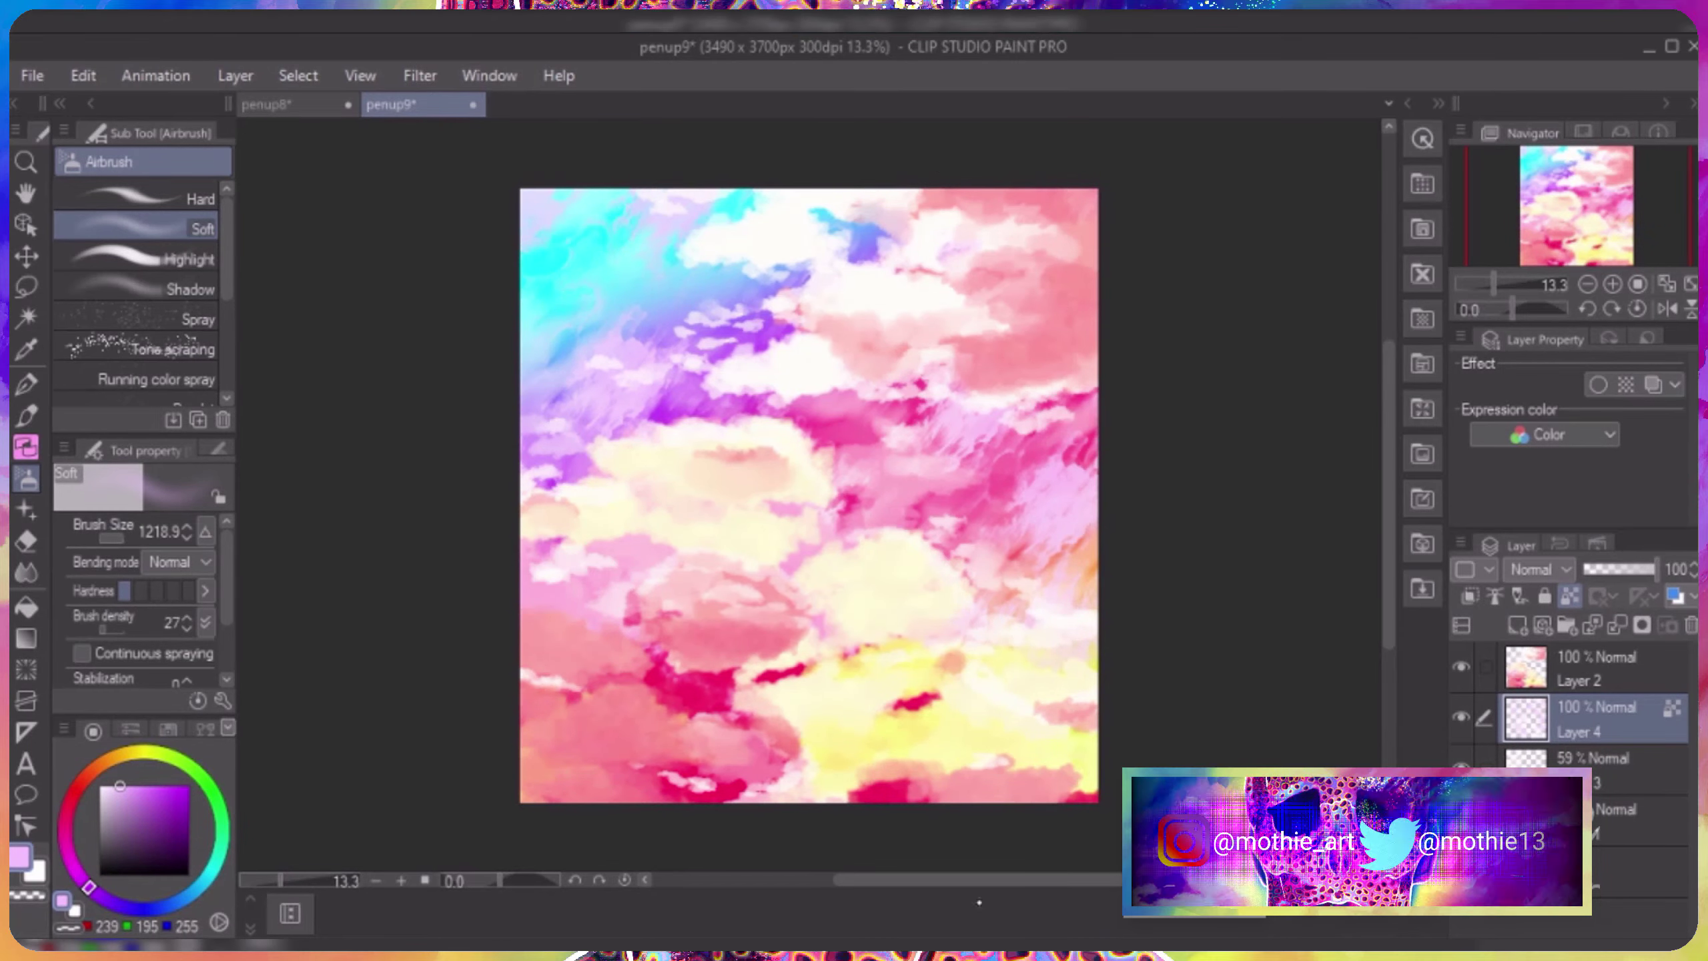
pyautogui.hotkey('ctrl', 'shift', 'n')
pyautogui.press('p')
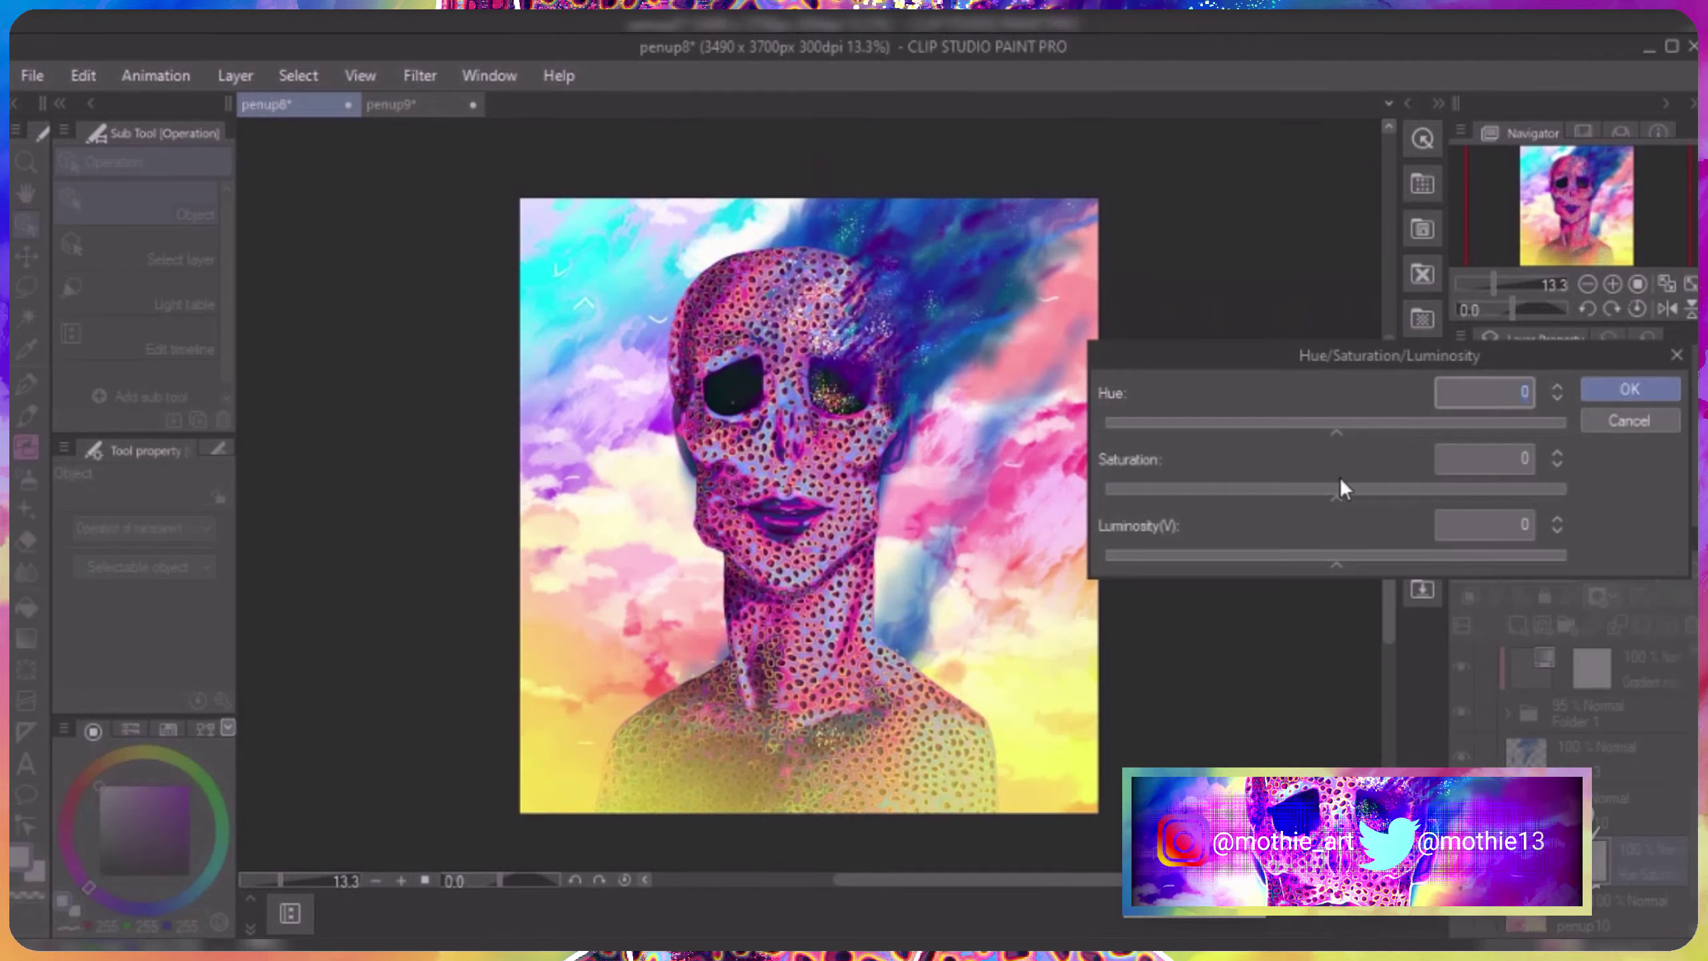
pyautogui.moveTo(1336, 555)
pyautogui.mouseDown()
pyautogui.moveTo(1240, 553)
pyautogui.moveTo(1337, 555)
pyautogui.mouseUp()
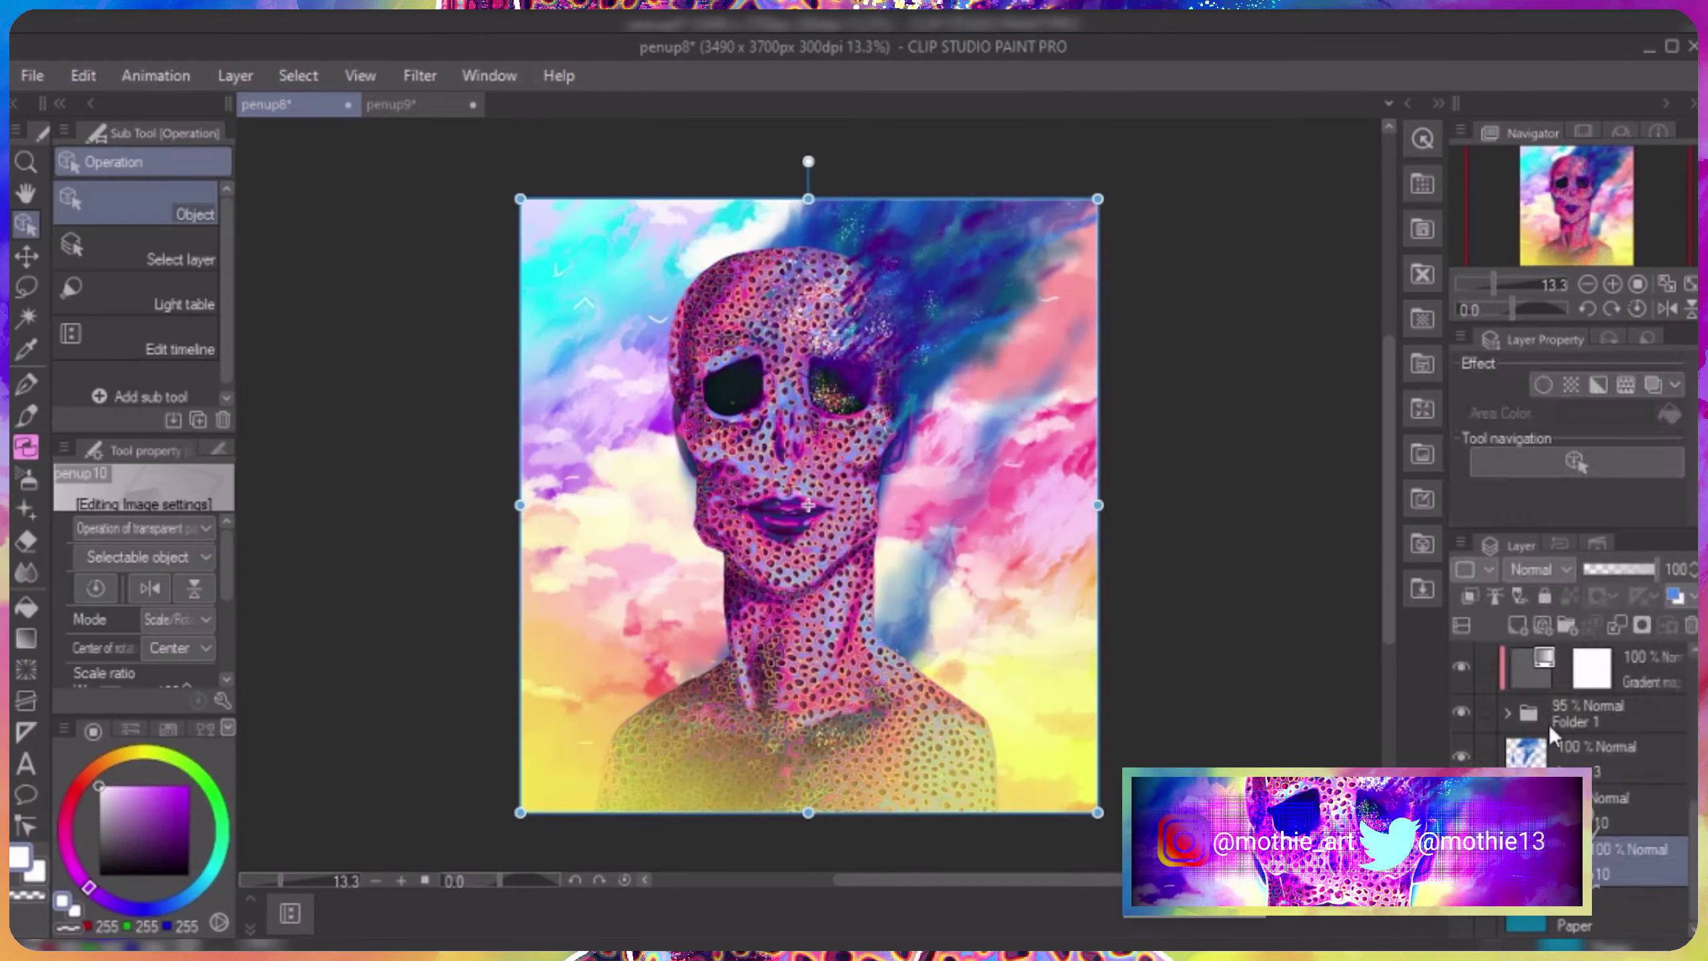
# Create a Level Correction layer above the cloudscape in the portrait document and slightly lower the RGB white output level.
pyautogui.rightClick(1550, 734)
pyautogui.moveTo(1540, 275)
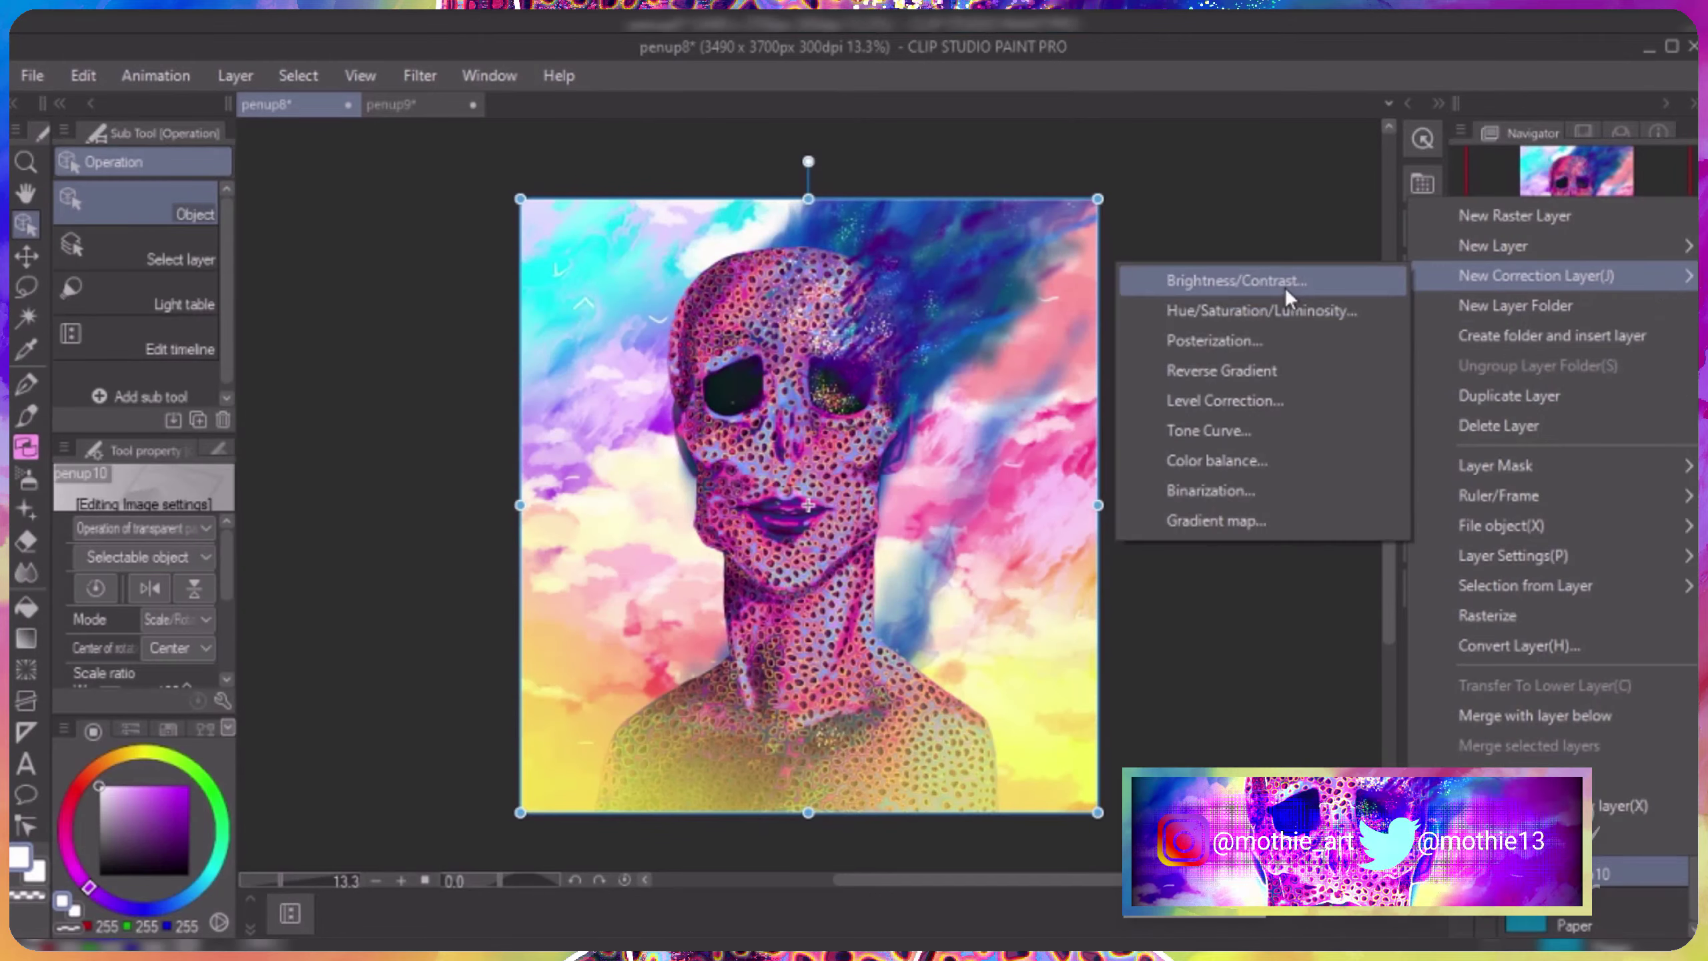
pyautogui.hotkey('ctrl', 'l')
pyautogui.moveTo(1347, 543)
pyautogui.mouseDown()
pyautogui.moveTo(1305, 543)
pyautogui.moveTo(1327, 538)
pyautogui.mouseUp()
pyautogui.click(1076, 248)
pyautogui.click(1087, 298)
pyautogui.click(1076, 249)
pyautogui.click(1090, 327)
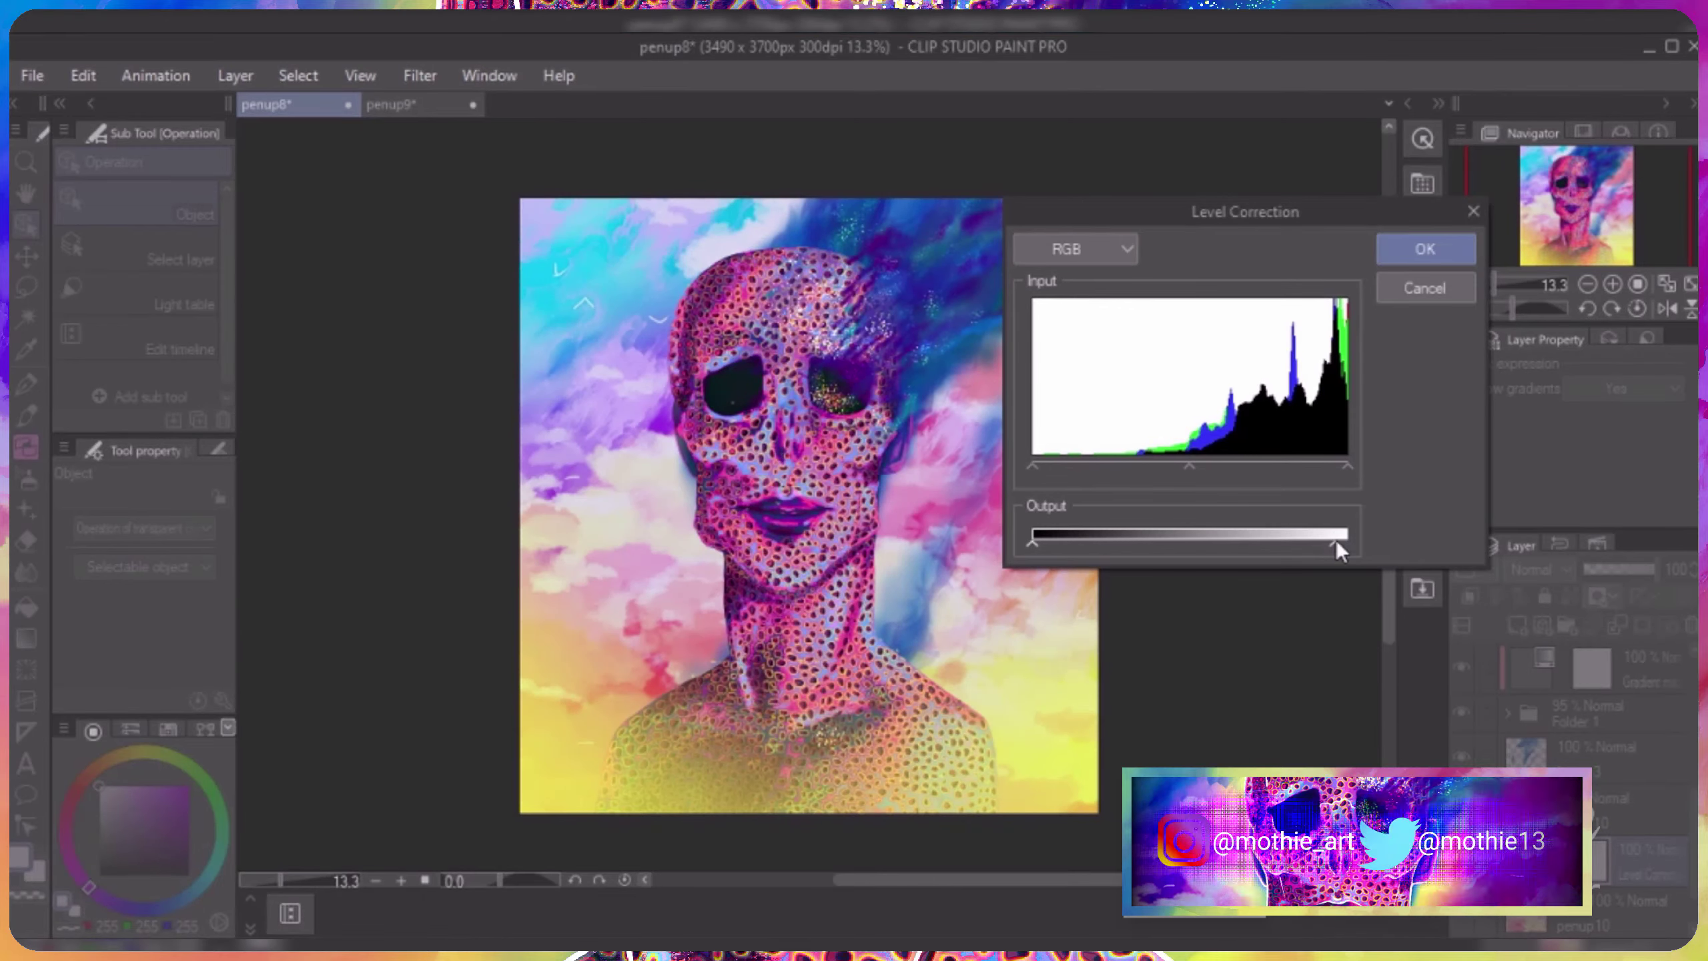
# Raise the dark output levels of the Green and Blue channels, lifting Blue strongly, and apply the level correction.
pyautogui.click(1076, 249)
pyautogui.click(1090, 328)
pyautogui.moveTo(1033, 542); pyautogui.dragTo(1069, 541)
pyautogui.click(1076, 249)
pyautogui.click(1089, 349)
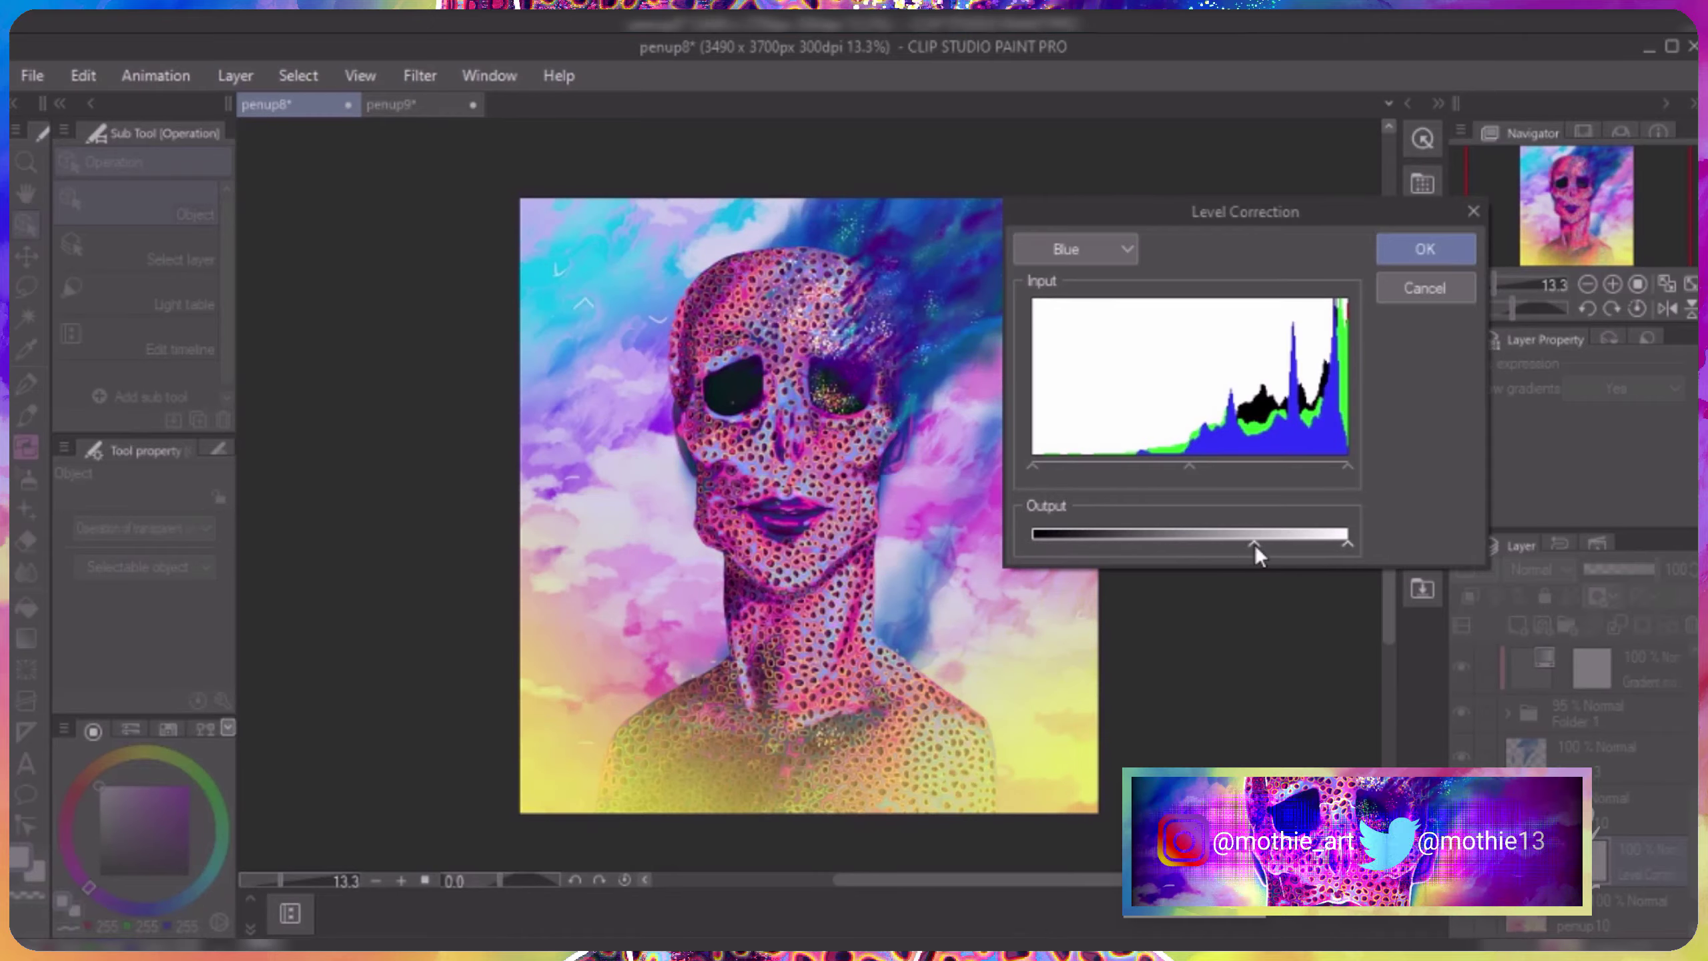
pyautogui.click(1076, 249)
pyautogui.click(1076, 282)
pyautogui.click(1425, 249)
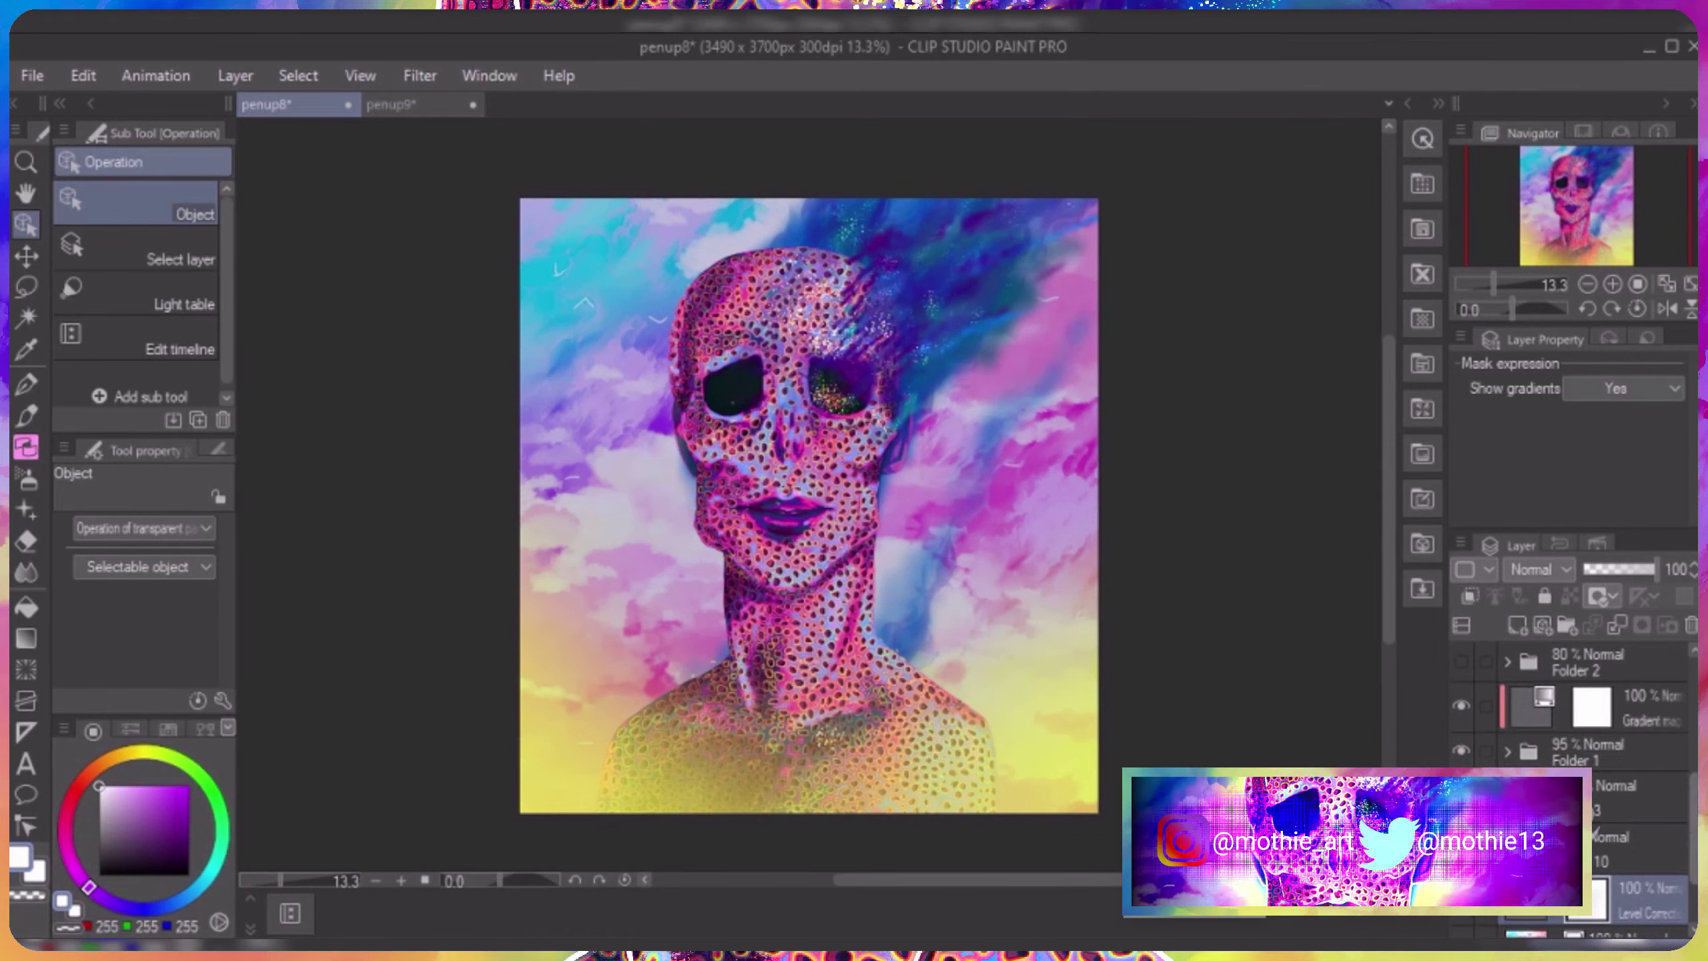
# Reduce the opacity of Layer 10 to 5% and toggle the visibility of the Glow dodge layer.
pyautogui.click(1612, 783)
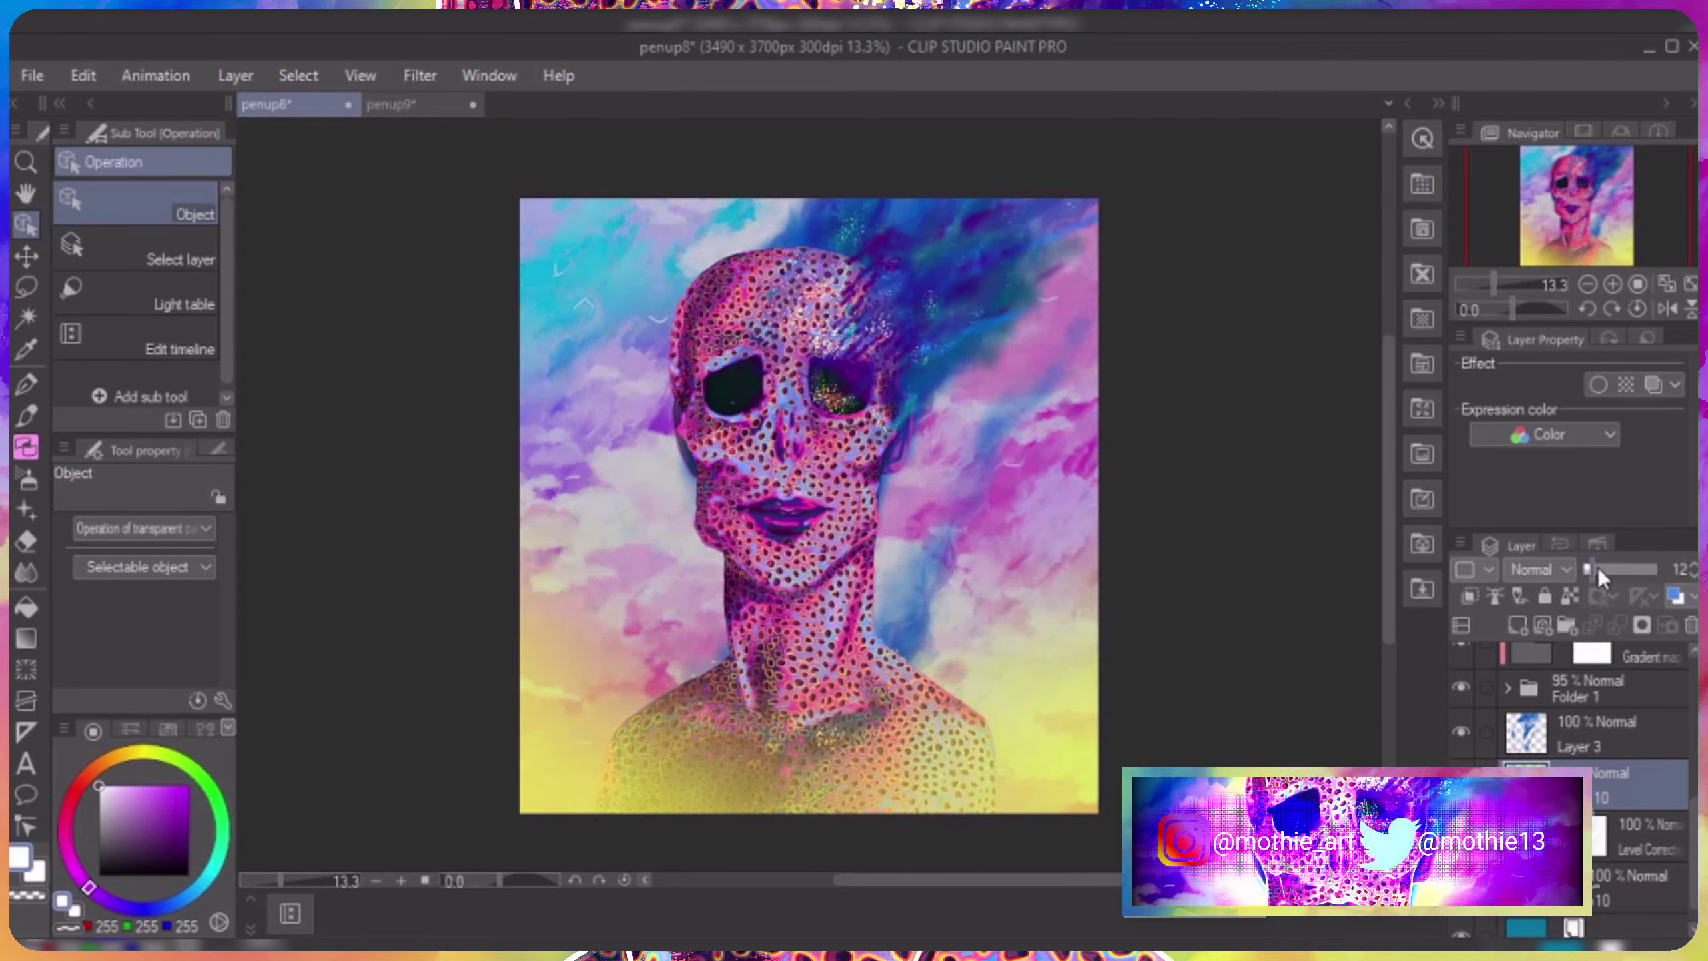
pyautogui.click(1590, 566)
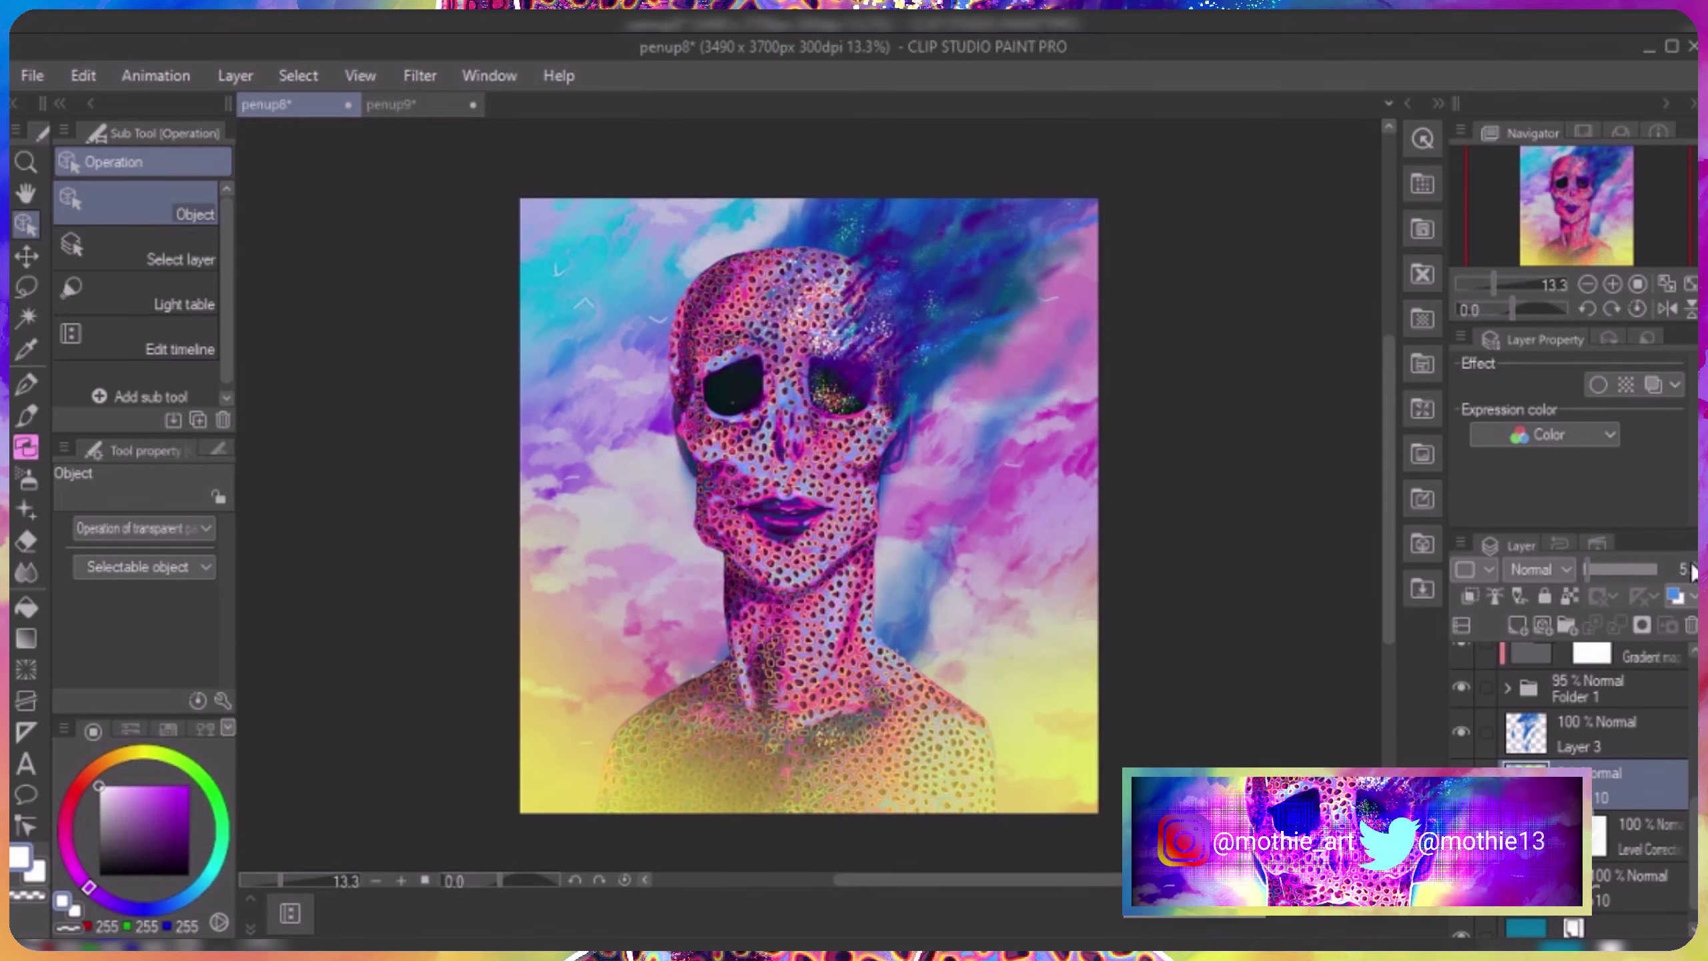
pyautogui.scroll(3, 1547, 706)
pyautogui.click(1457, 658)
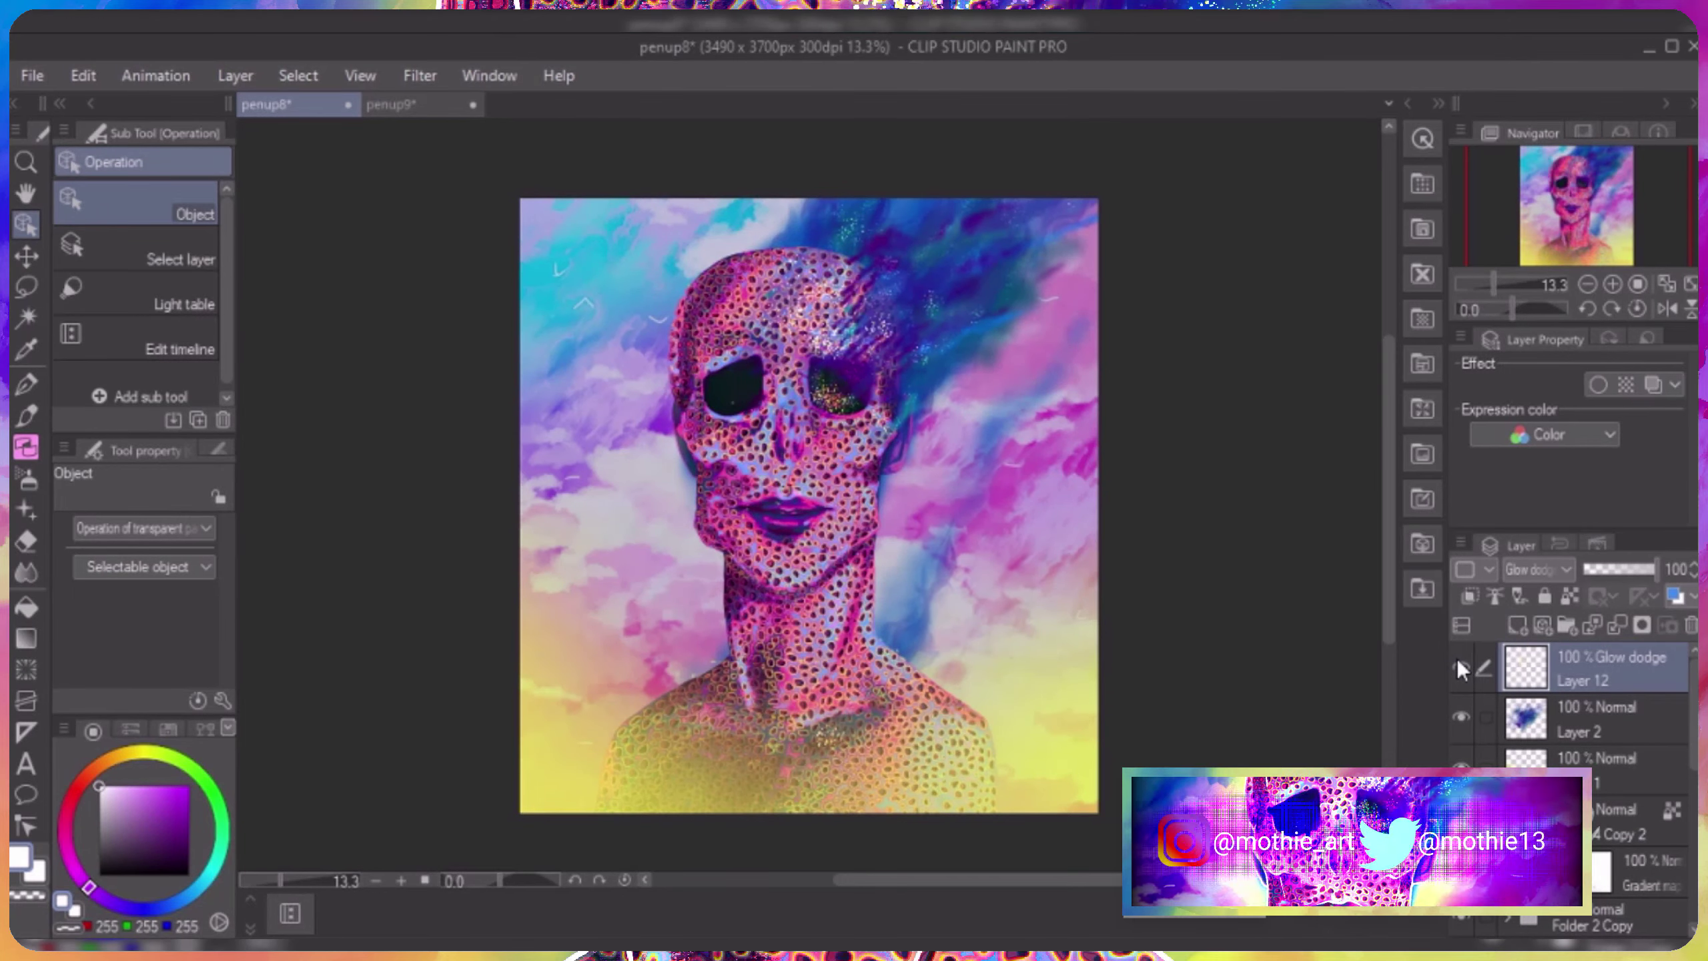
pyautogui.click(1634, 817)
pyautogui.moveTo(1591, 563); pyautogui.dragTo(1599, 557)
# Try painting white and yellow wisps around the neck and shoulders on Layer 13 with cloud brush 10 at size 140.3.
pyautogui.scroll(-3, 1546, 707)
pyautogui.click(1546, 807)
pyautogui.press('b')
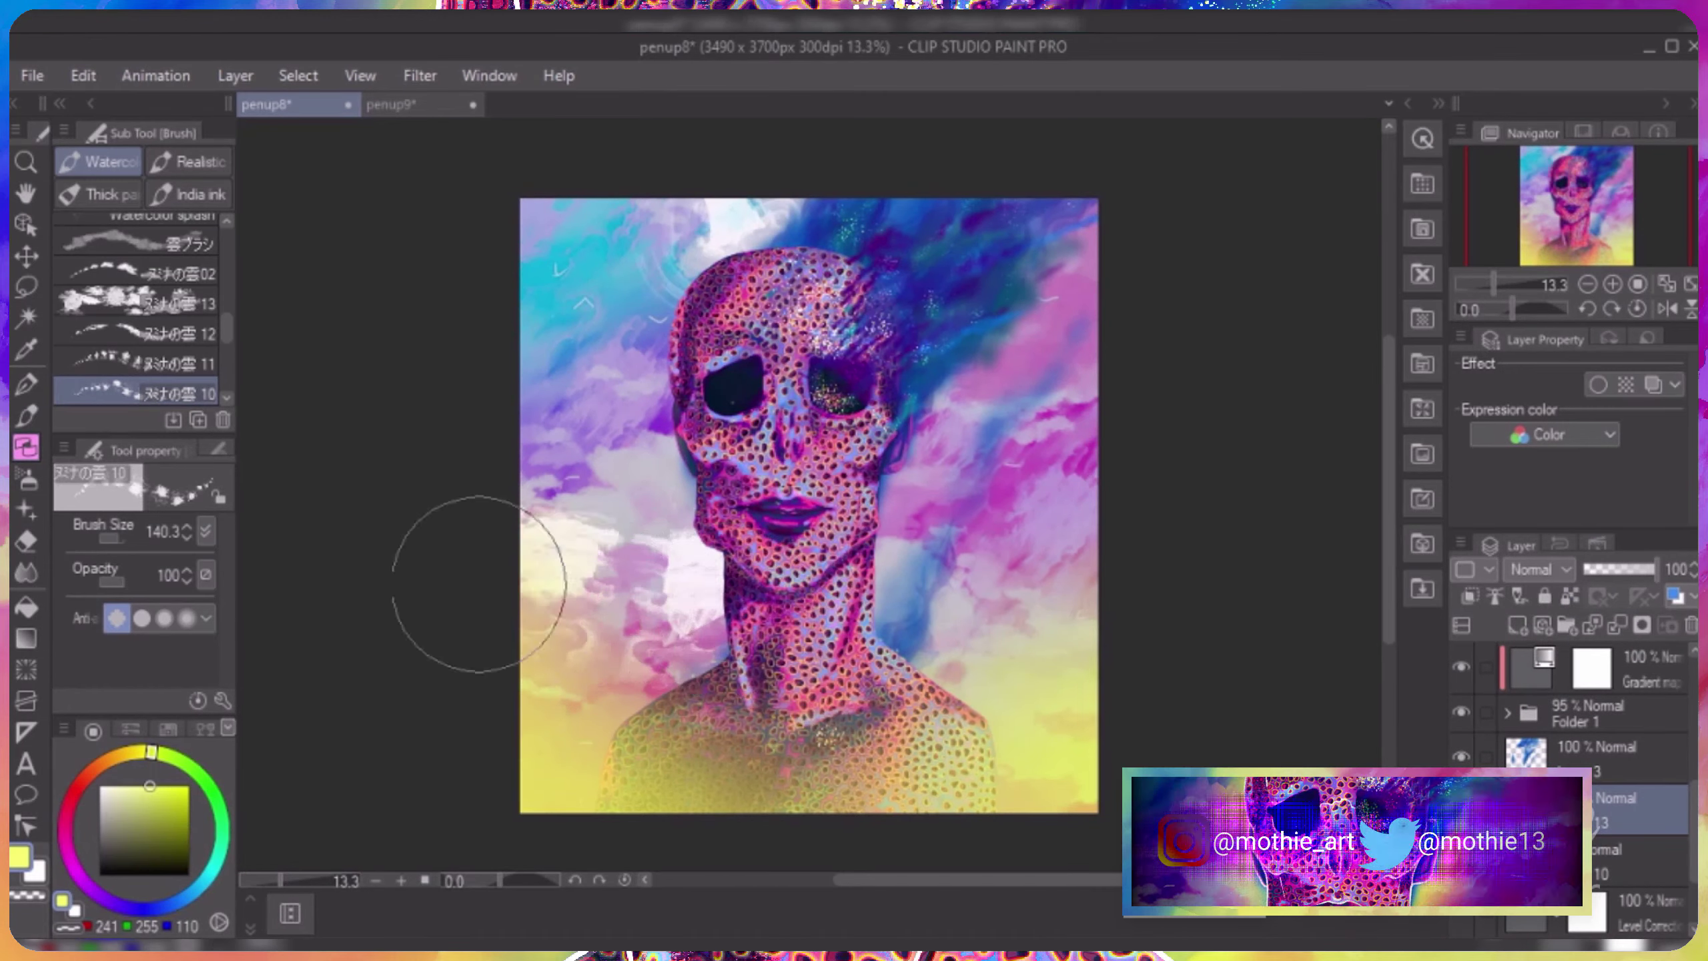
pyautogui.press('x')
pyautogui.moveTo(646, 639); pyautogui.dragTo(719, 532)
pyautogui.moveTo(975, 808); pyautogui.dragTo(1087, 687)
pyautogui.moveTo(1076, 605); pyautogui.dragTo(902, 673)
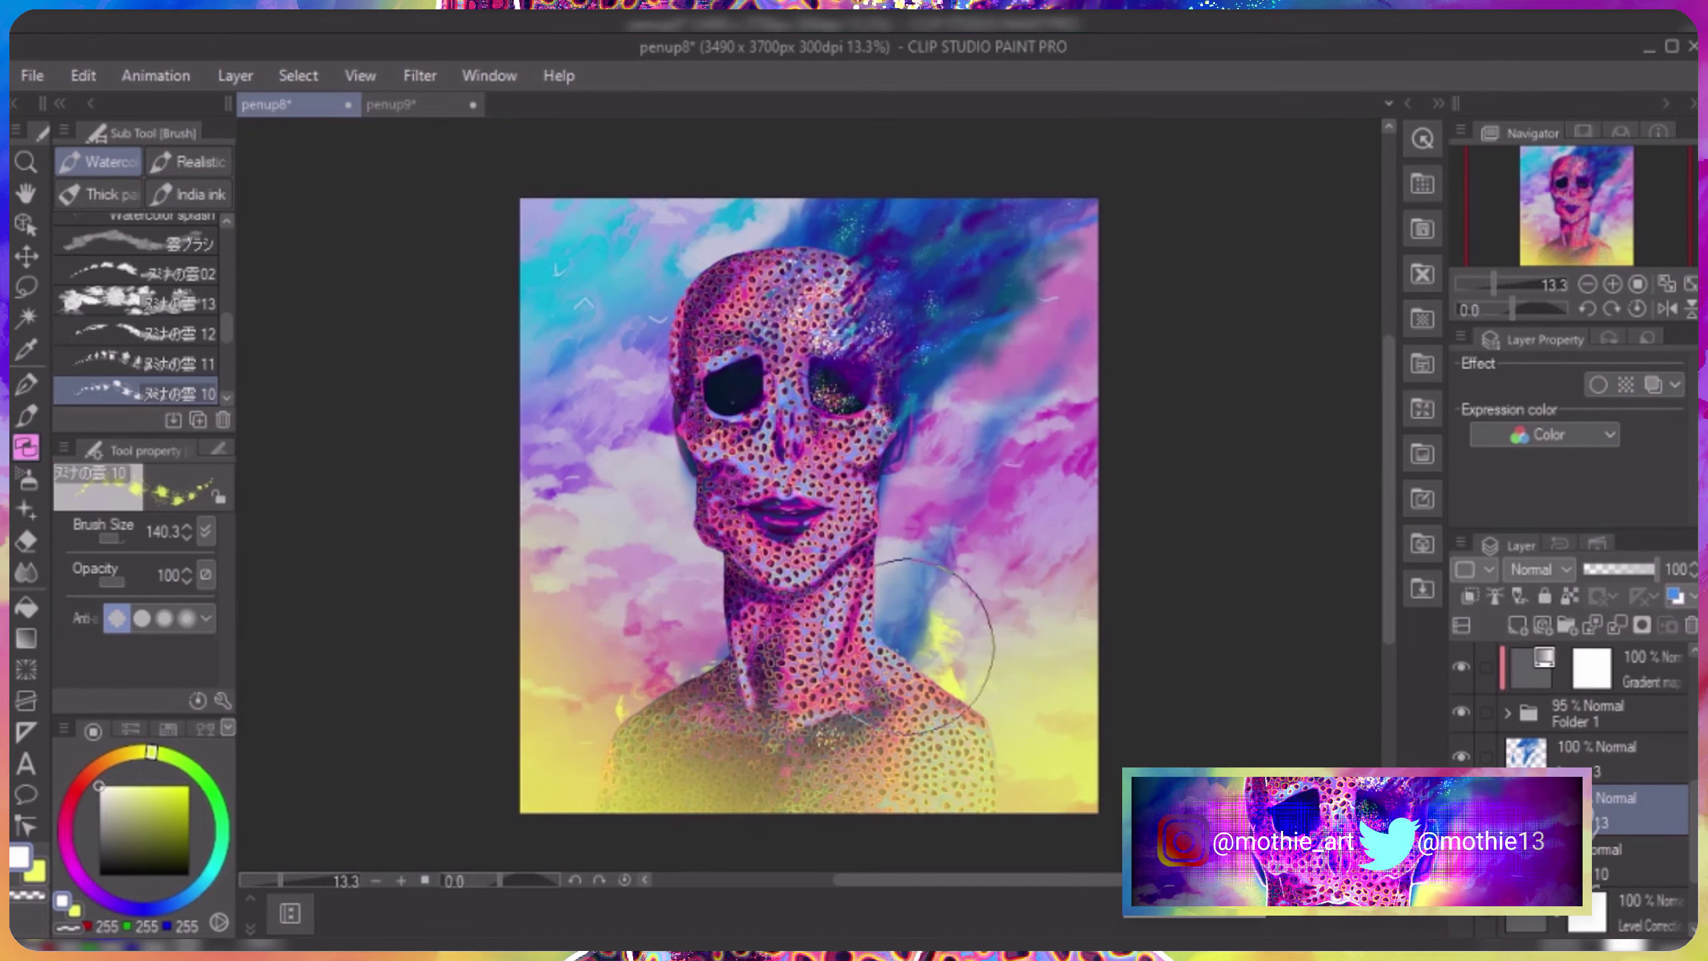
pyautogui.moveTo(605, 659); pyautogui.dragTo(727, 552)
pyautogui.moveTo(653, 268); pyautogui.dragTo(948, 191)
pyautogui.hotkey('ctrl', 'z')
# Try yellow cloud strokes rising on both sides of the head with other cloud brushes, including brush 3 at size 289.6, and undo them.
pyautogui.press('.')
pyautogui.press('.')
pyautogui.press('.')
pyautogui.press('.')
pyautogui.press('.')
pyautogui.press('.')
pyautogui.press('.')
pyautogui.moveTo(996, 606)
pyautogui.mouseDown()
pyautogui.moveTo(763, 306)
pyautogui.moveTo(747, 720)
pyautogui.mouseUp()
pyautogui.hotkey('ctrl', 'z')
pyautogui.moveTo(673, 672); pyautogui.dragTo(638, 504)
pyautogui.moveTo(968, 707); pyautogui.dragTo(961, 504)
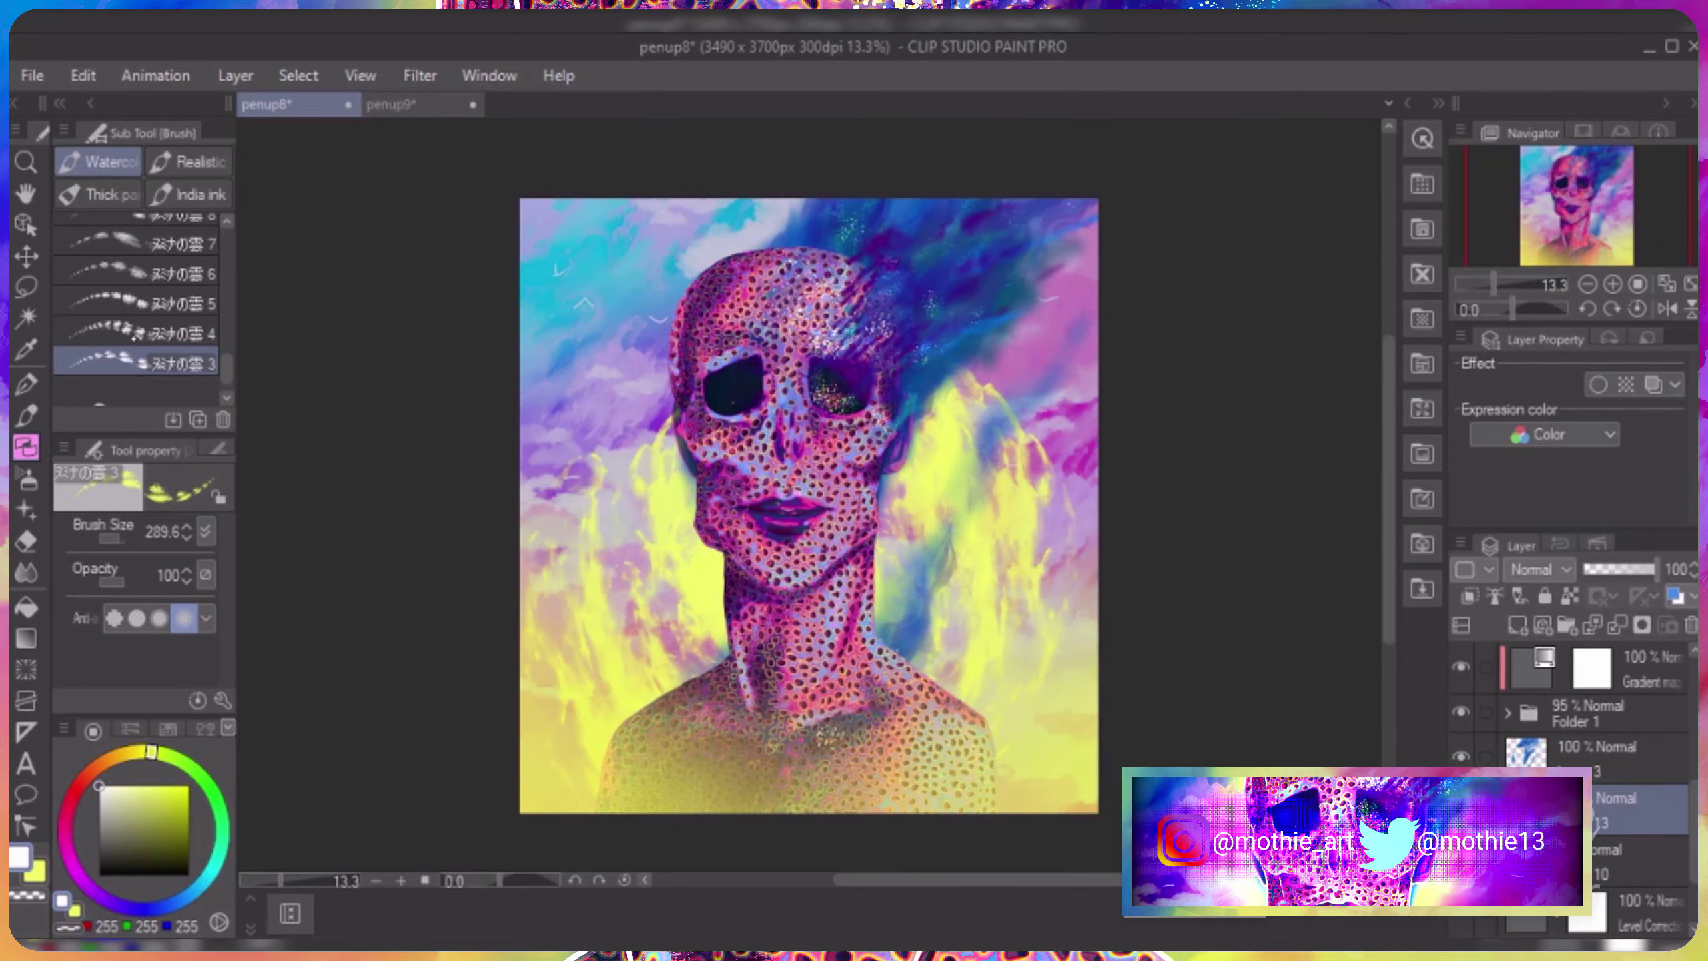
pyautogui.press(',')
pyautogui.moveTo(874, 672); pyautogui.dragTo(864, 555)
pyautogui.hotkey('ctrl', 'z')
pyautogui.hotkey('ctrl', 'z')
pyautogui.hotkey('ctrl', 'z')
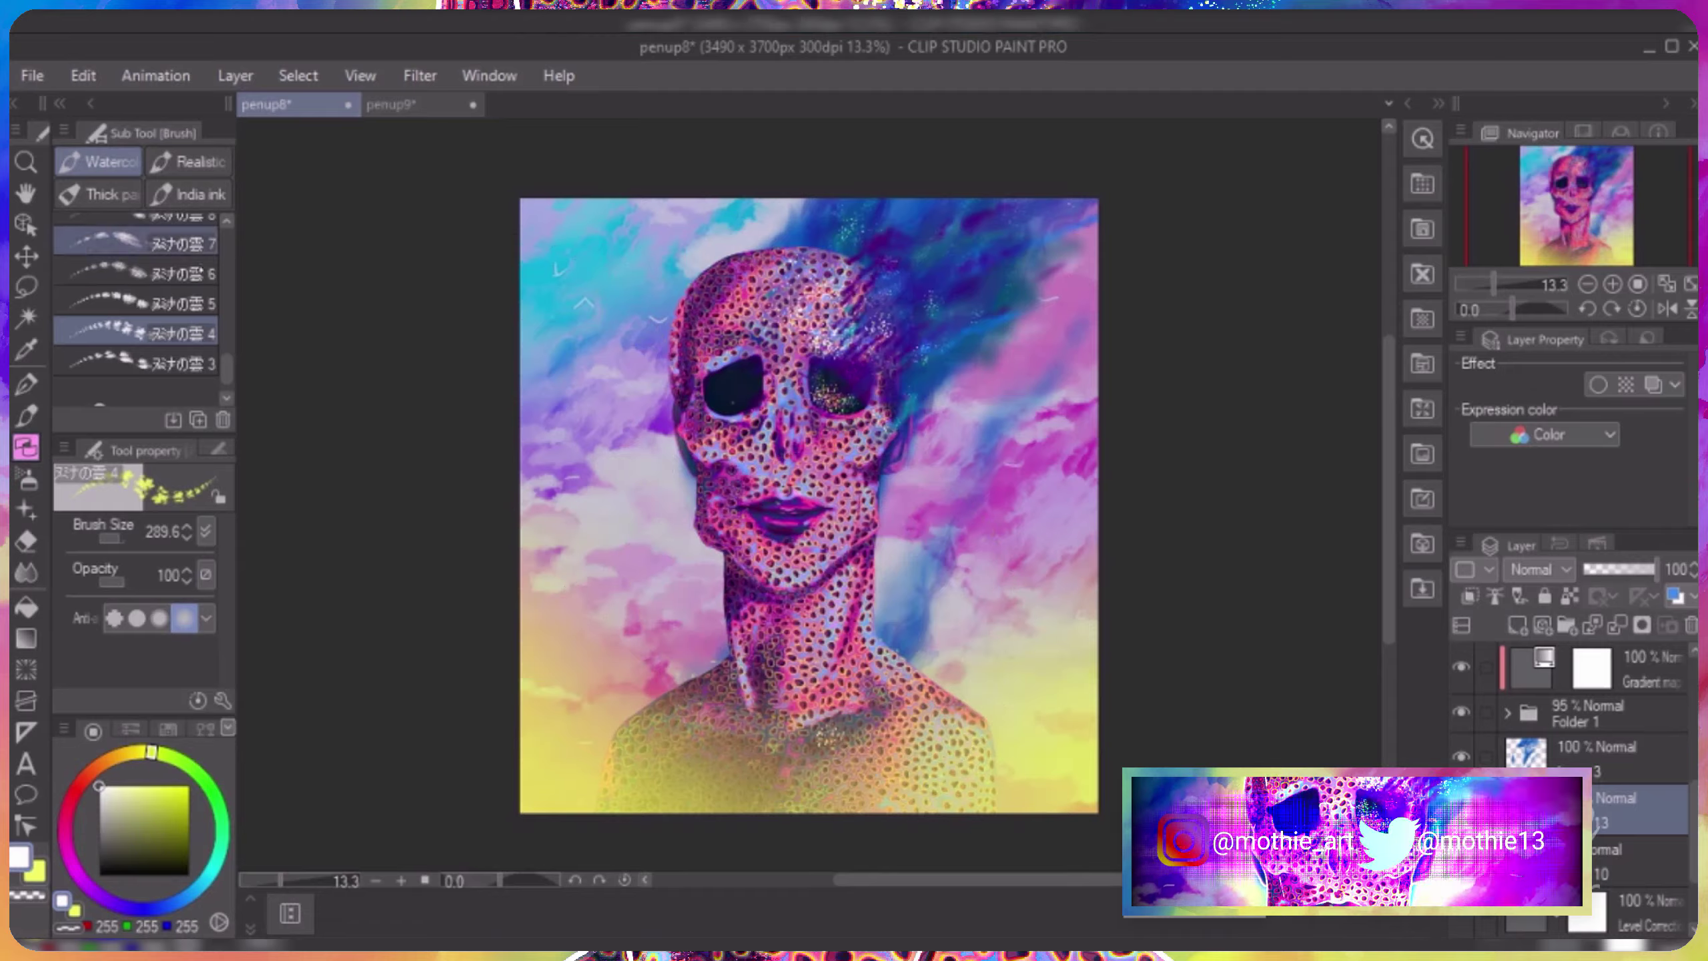
pyautogui.click(162, 243)
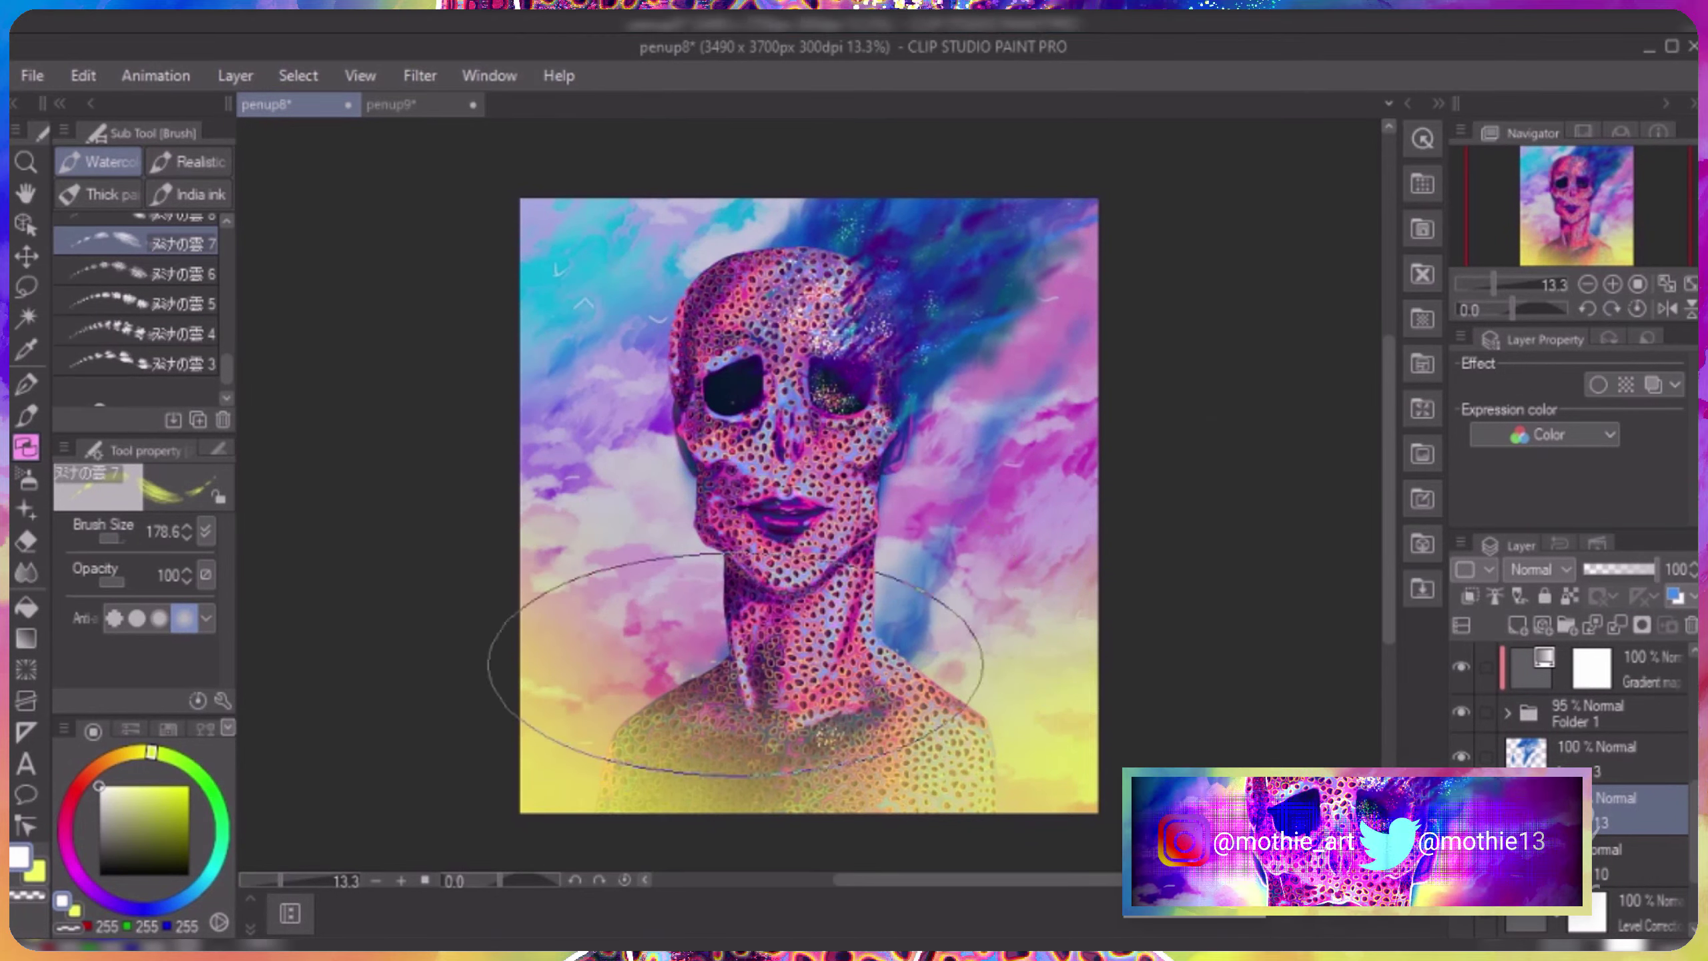
pyautogui.moveTo(706, 629); pyautogui.dragTo(730, 451)
pyautogui.hotkey('ctrl', 'z')
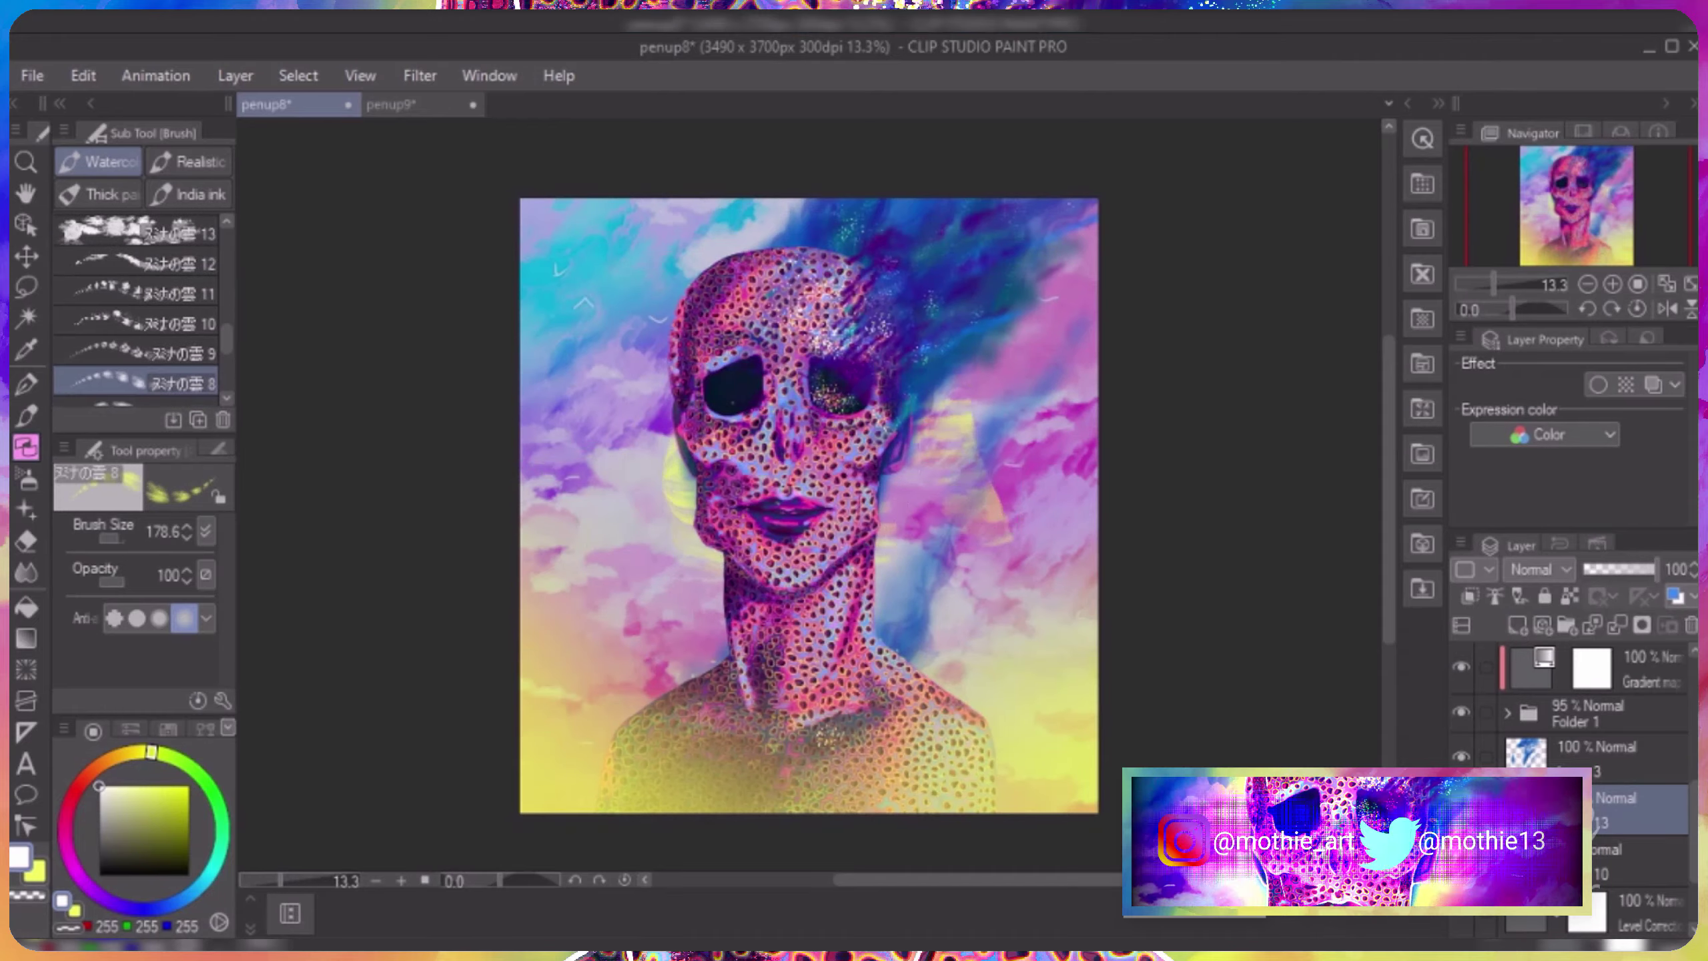
pyautogui.press(',')
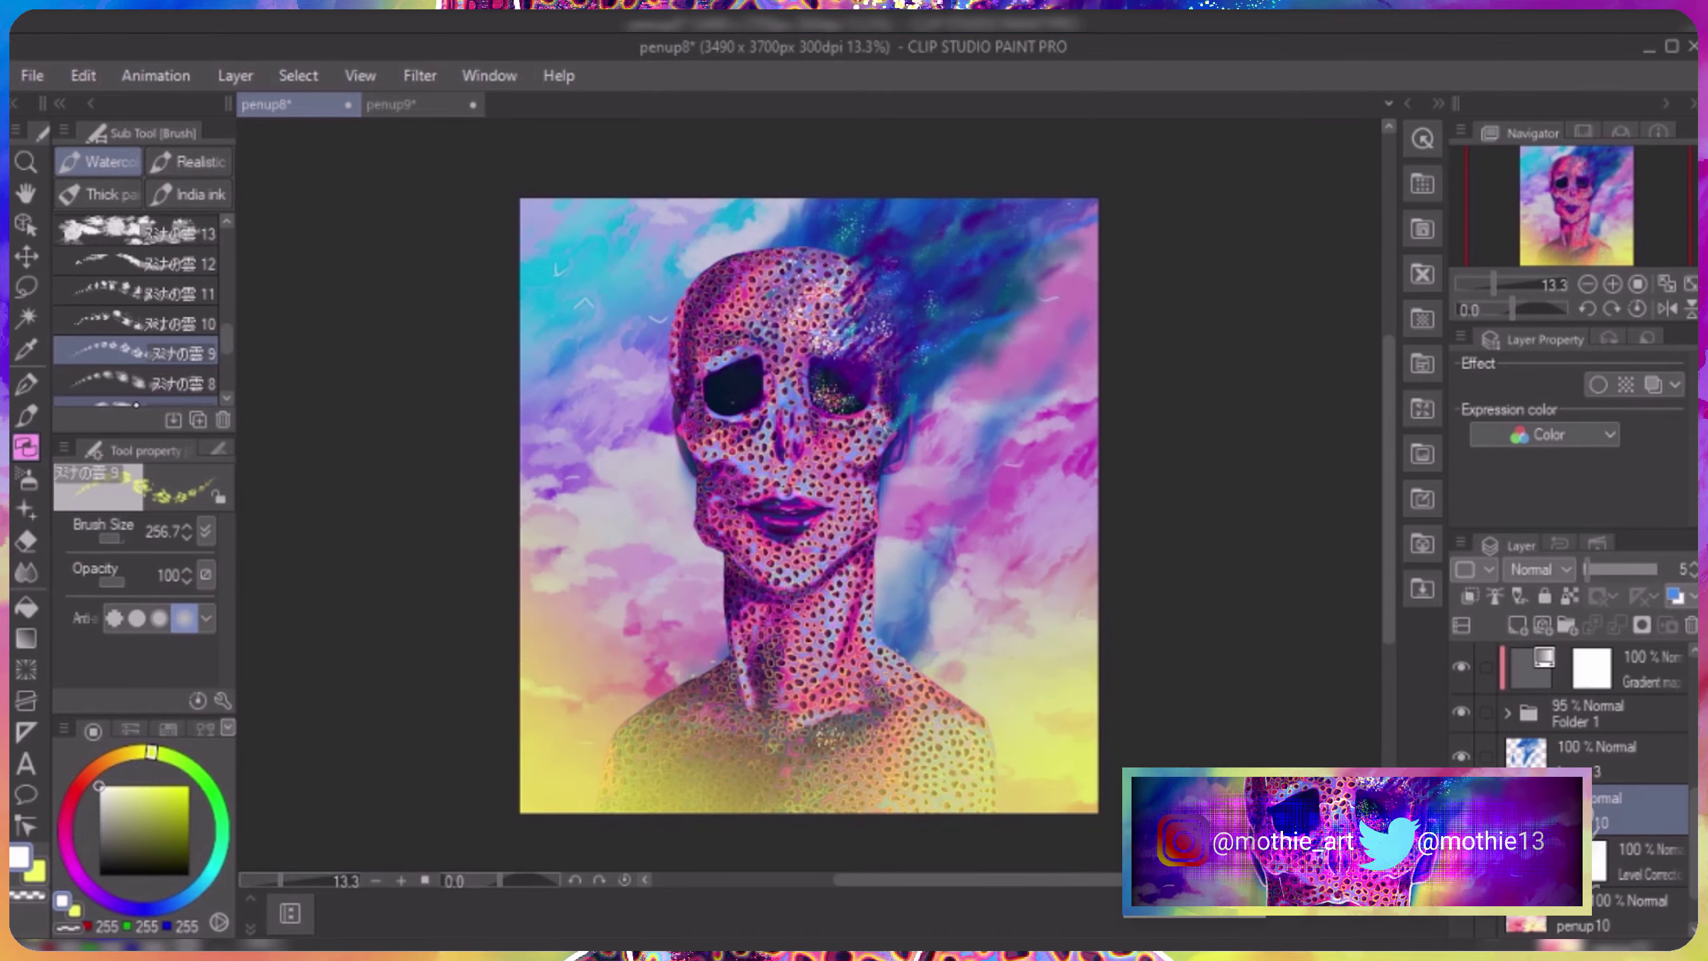
pyautogui.press(',')
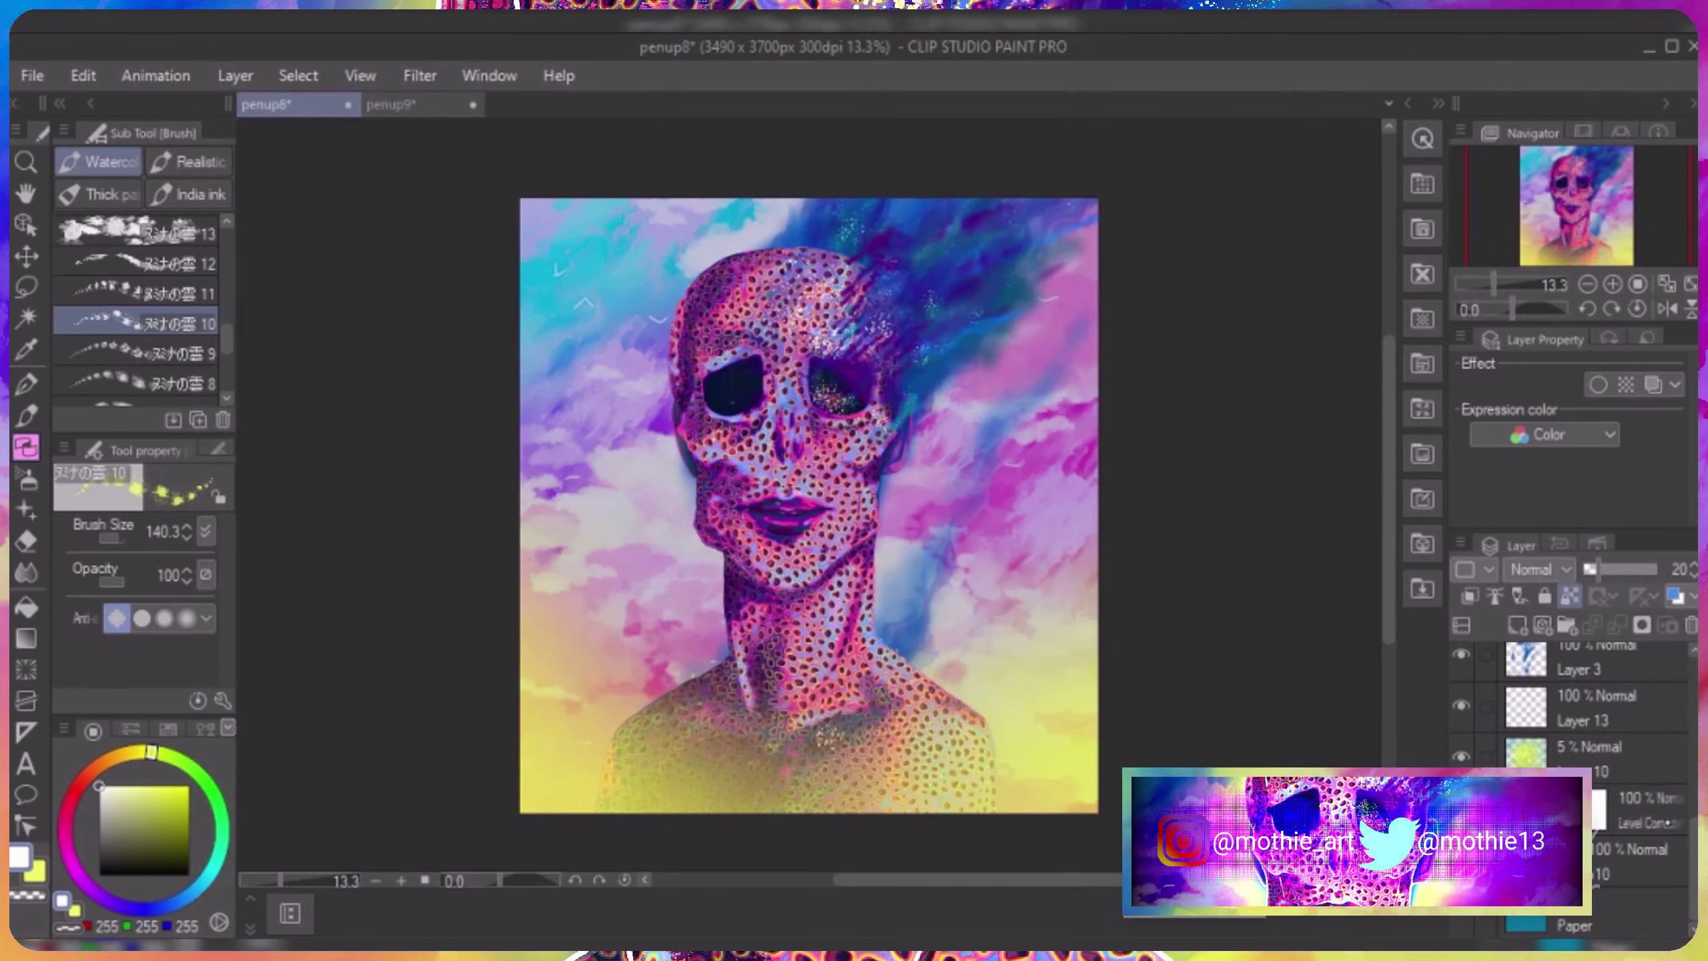
# Add a Brightness/Contrast correction layer beneath Layer 10 with brightness about -62 and contrast about 53 to deepen the sky.
pyautogui.rightClick(1600, 713)
pyautogui.moveTo(1520, 222)
pyautogui.click(1236, 225)
pyautogui.moveTo(1395, 301); pyautogui.dragTo(1499, 301)
pyautogui.moveTo(1395, 235); pyautogui.dragTo(1333, 234)
pyautogui.moveTo(1499, 301); pyautogui.dragTo(1464, 301)
pyautogui.moveTo(1333, 234); pyautogui.dragTo(1318, 234)
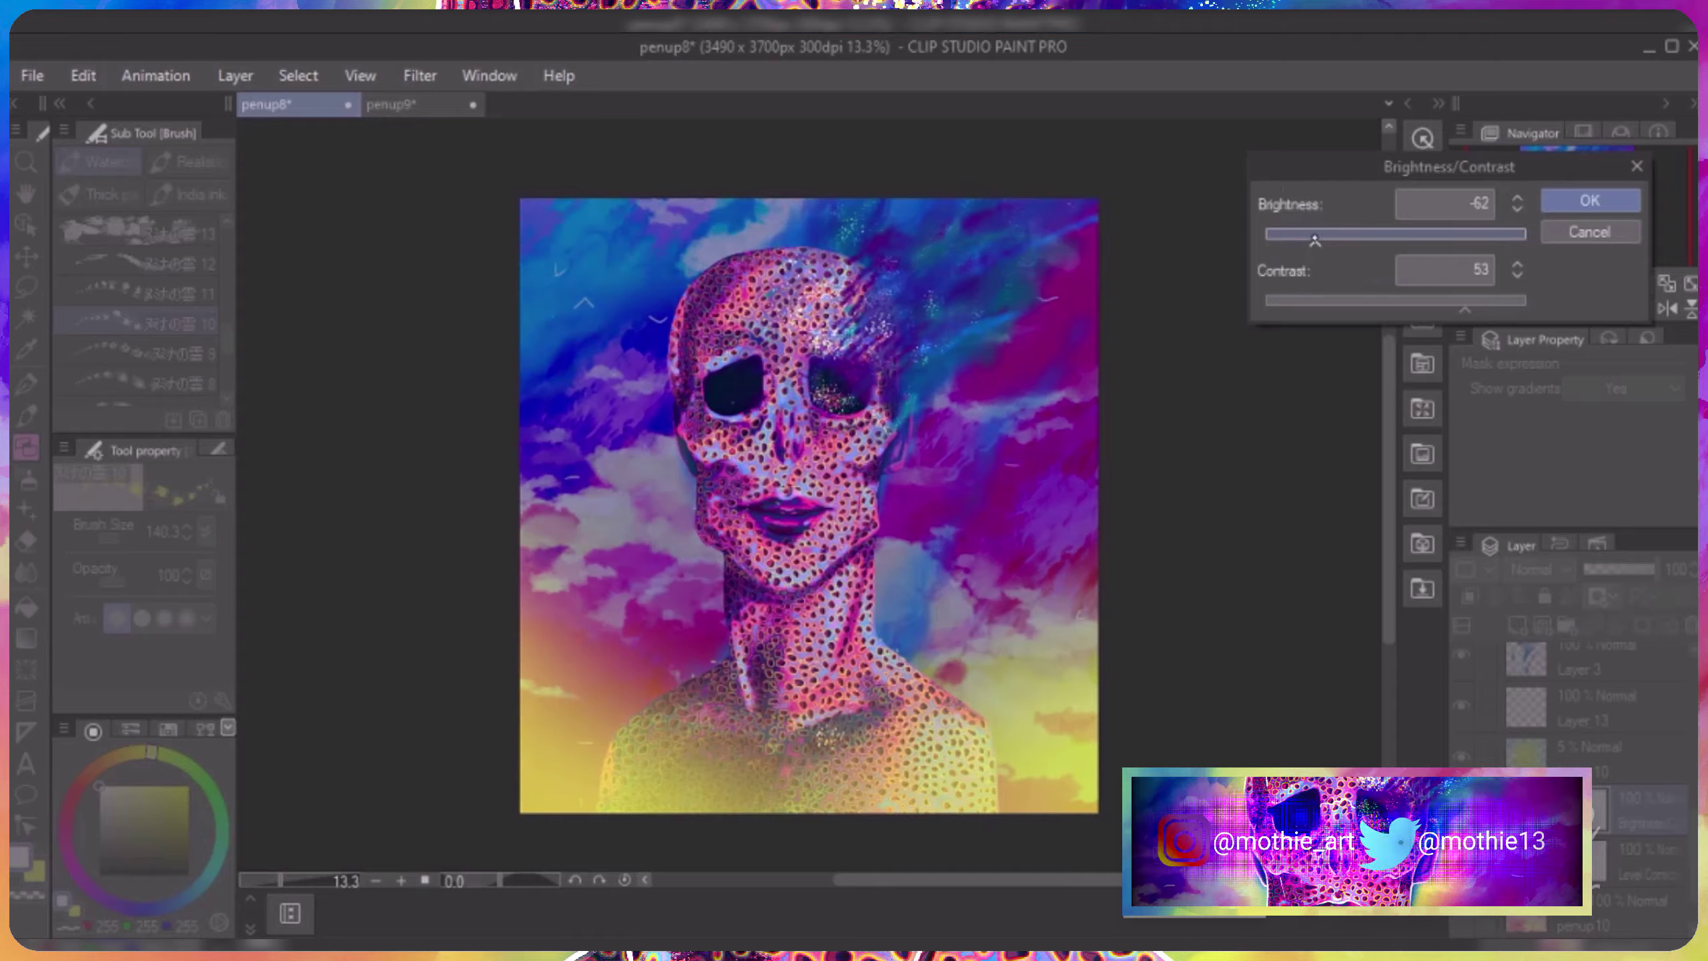
pyautogui.click(1590, 201)
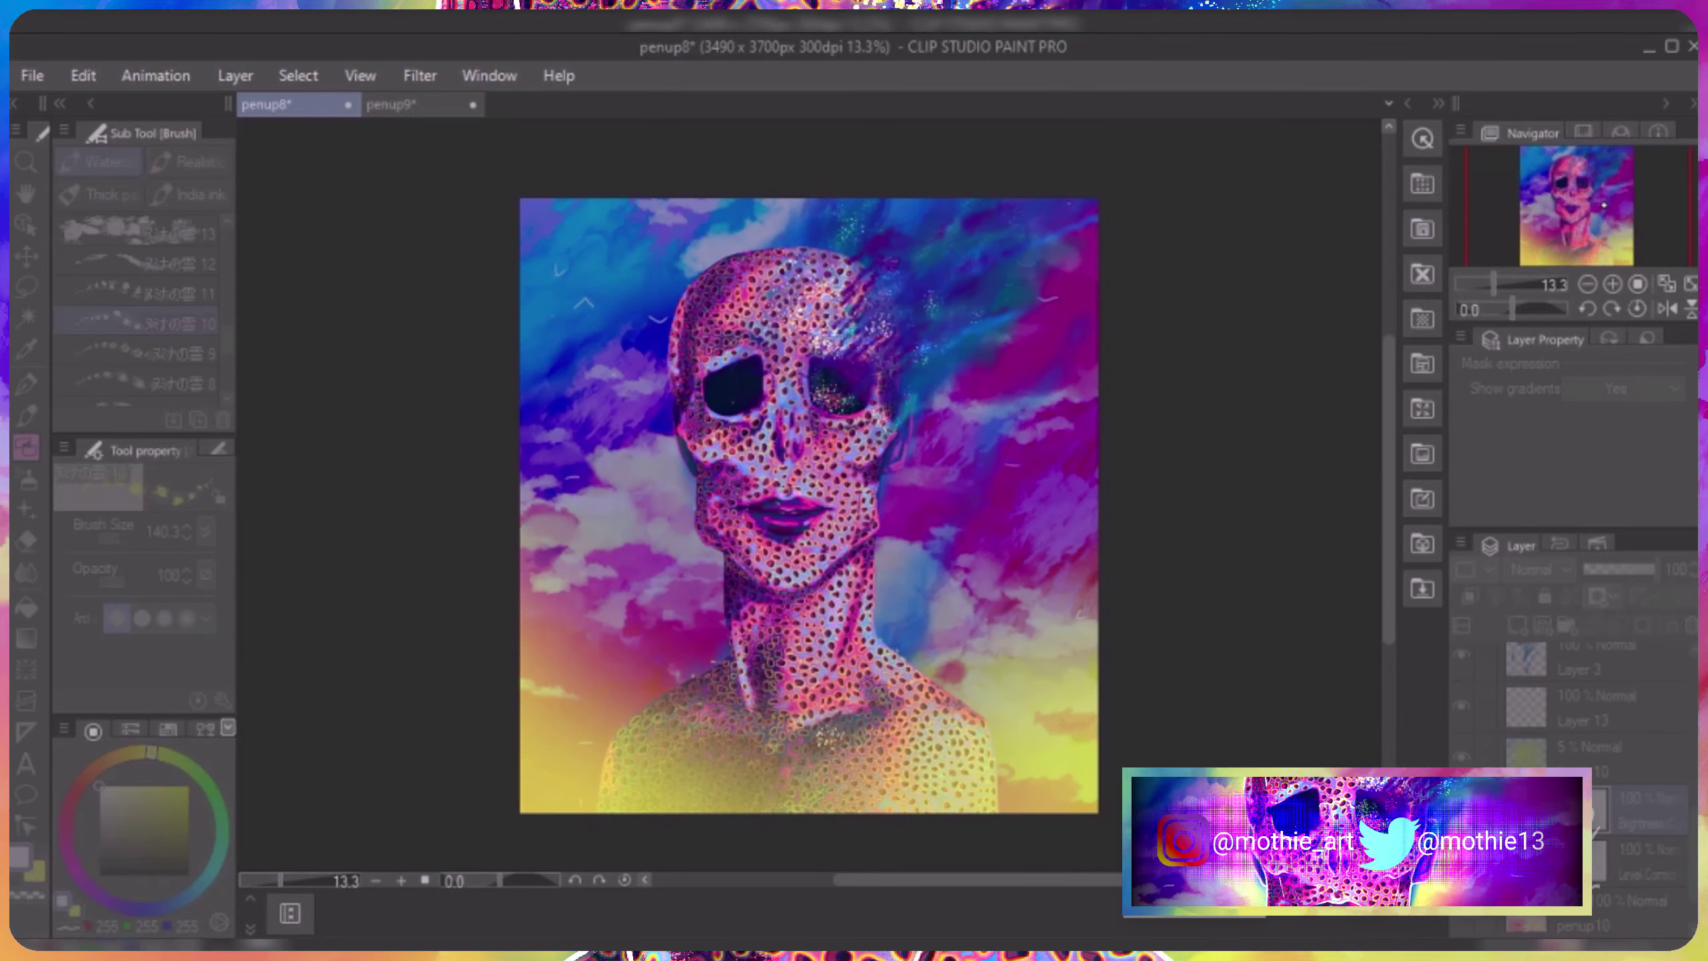
# Set the blending mode of Layer 1, below the dark plume layer, to Hard light.
pyautogui.click(1478, 743)
pyautogui.click(1539, 569)
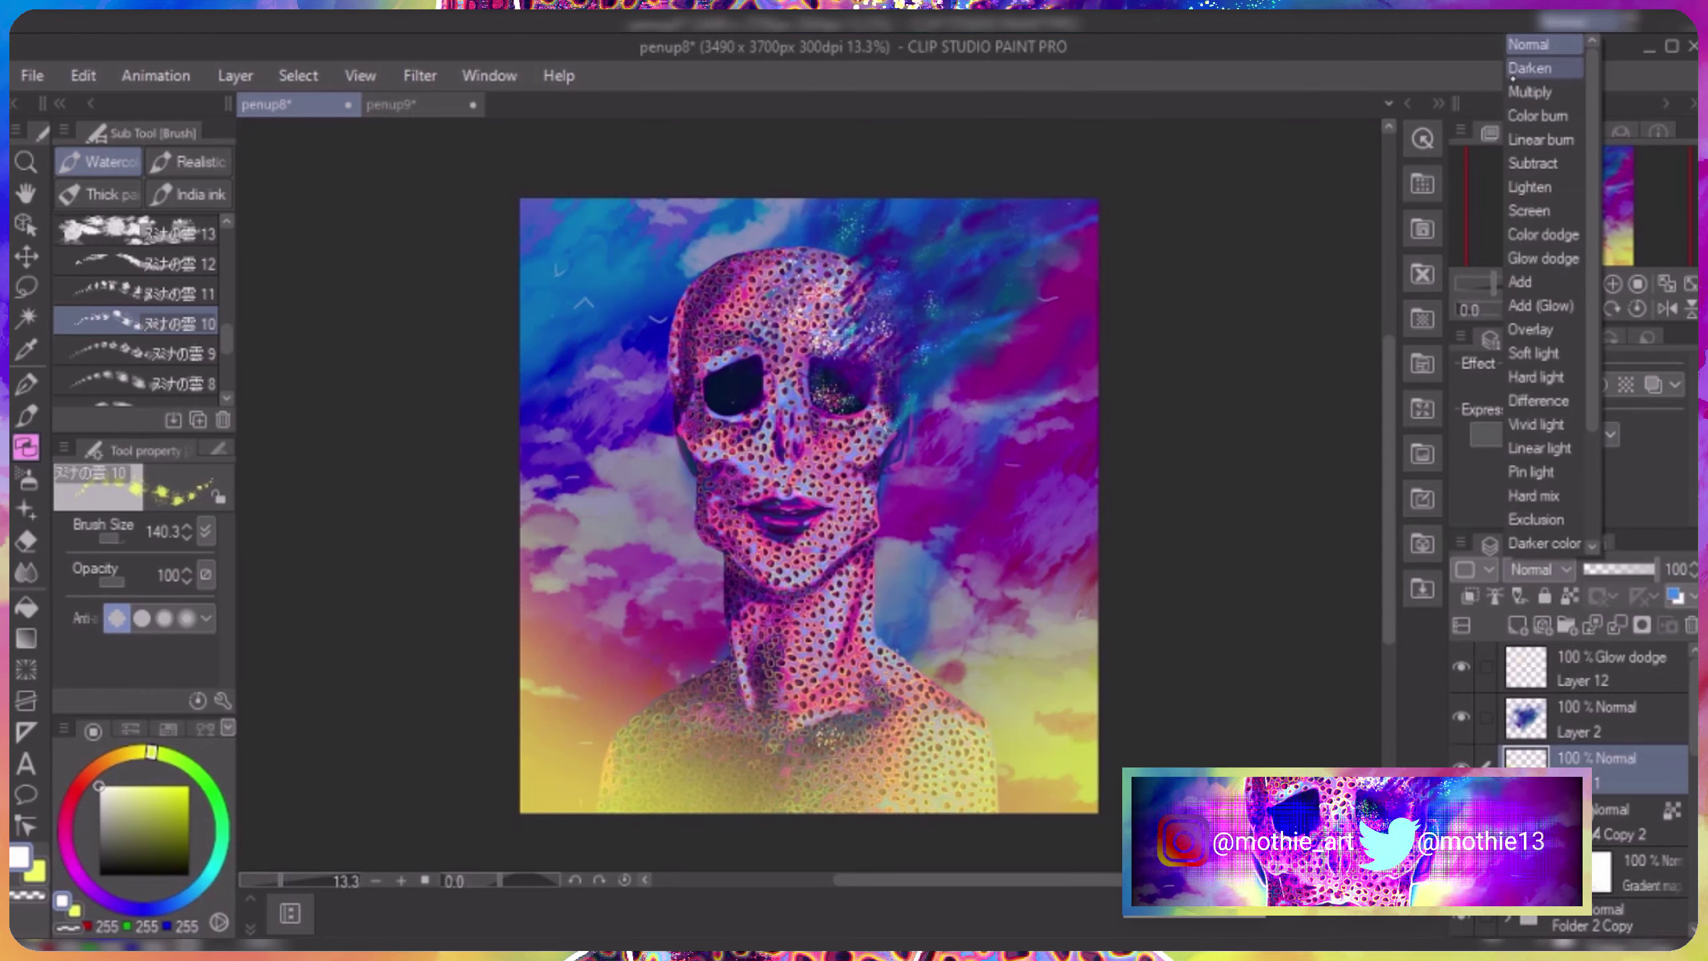
pyautogui.click(1544, 196)
pyautogui.click(1540, 569)
pyautogui.click(1493, 370)
# Paint a yellow glow behind the head and shoulders on Layer 13 with the Soft airbrush at size 1218.9.
pyautogui.hotkey('ctrl', 'shift', 'n')
pyautogui.press('b')
pyautogui.press('x')
pyautogui.moveTo(605, 236)
pyautogui.mouseDown()
pyautogui.moveTo(774, 437)
pyautogui.moveTo(942, 740)
pyautogui.moveTo(880, 808)
pyautogui.mouseUp()
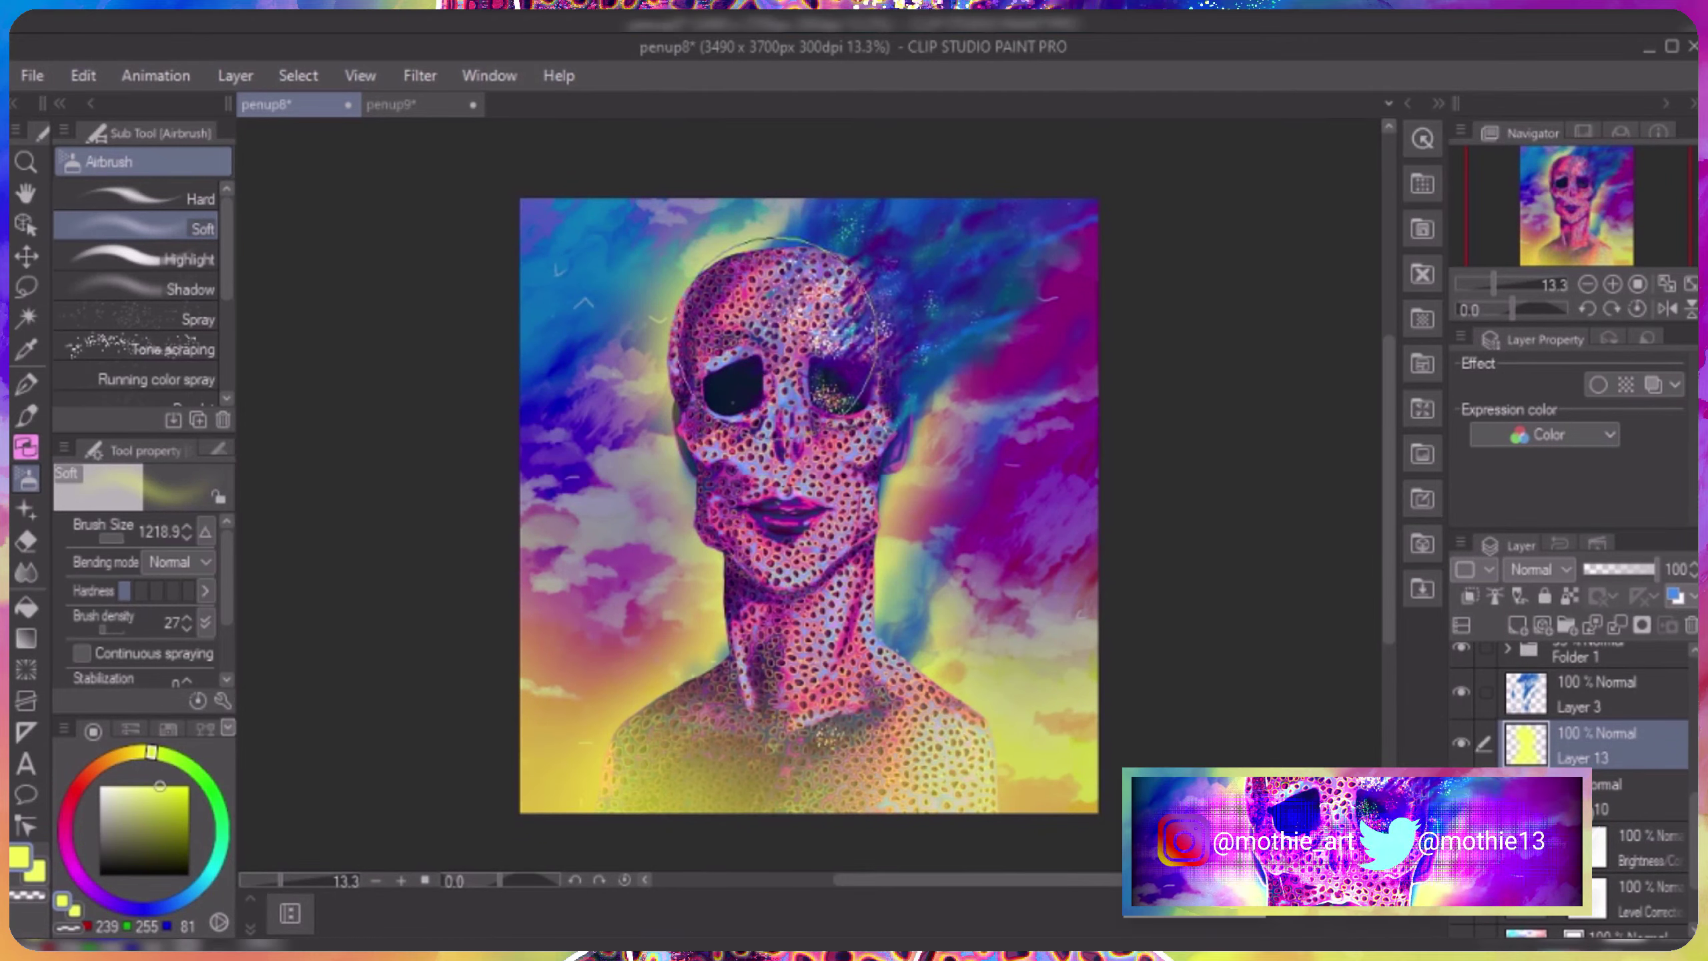
# Group the figure's layers, from the Glow dodge layer down, into a new folder.
pyautogui.scroll(-3, 1600, 707)
pyautogui.rightClick(1628, 740)
pyautogui.click(1480, 420)
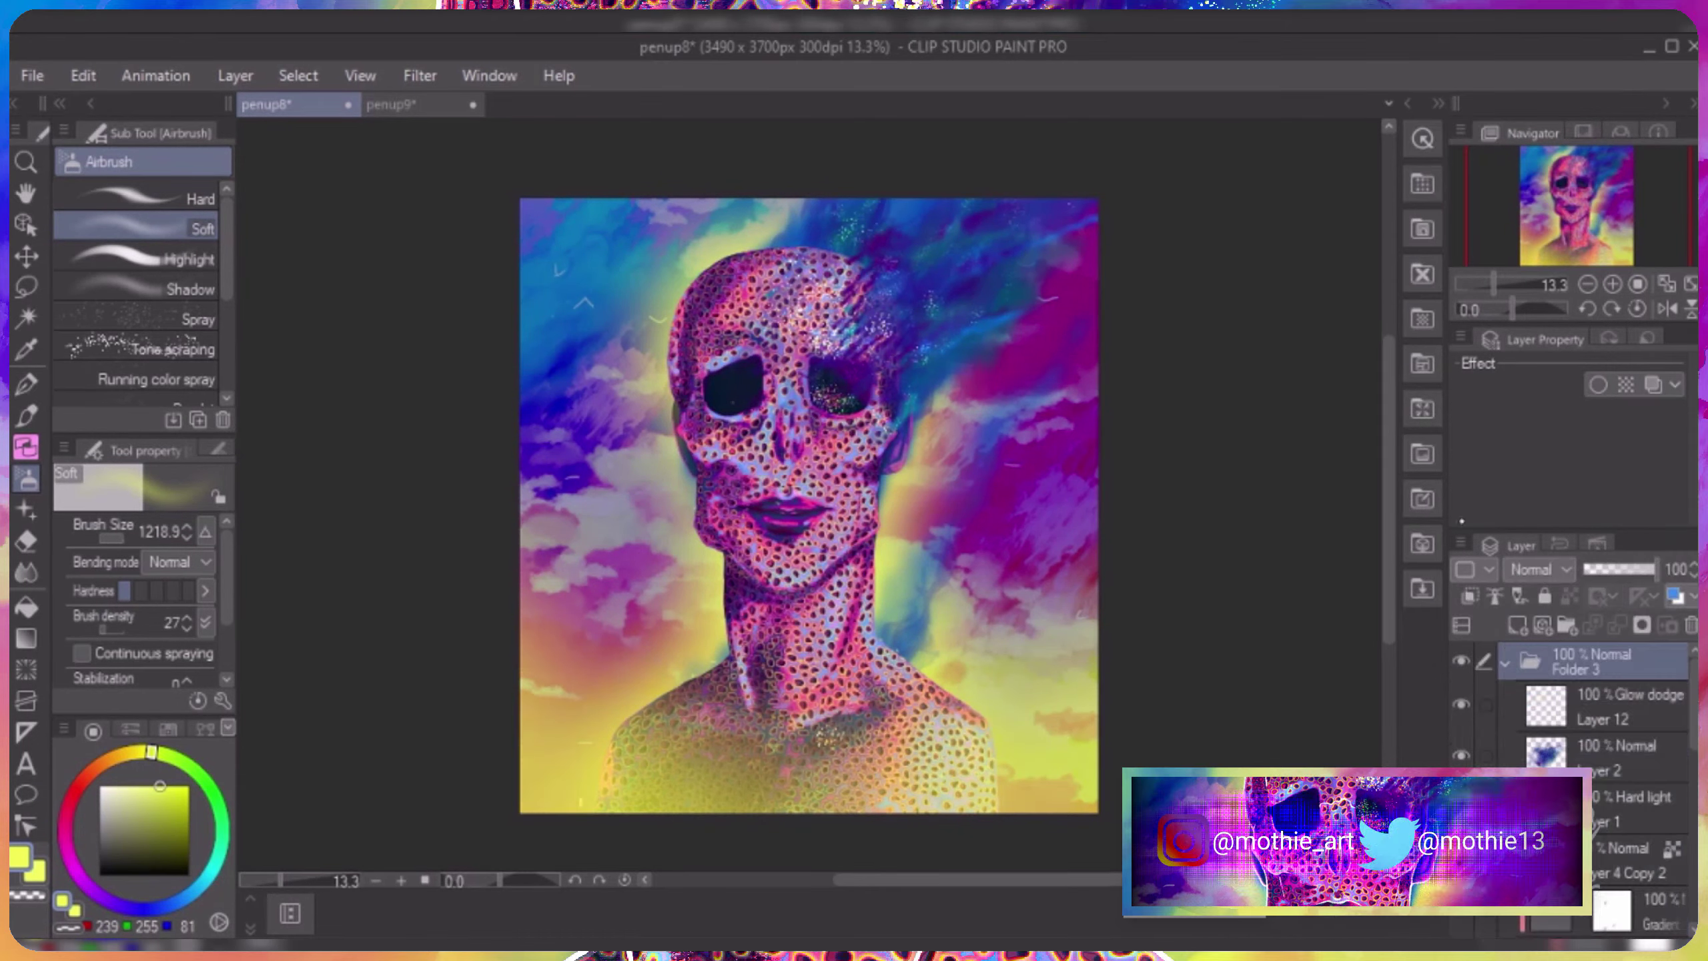
# Add a Brightness/Contrast correction layer above the figure's folder with contrast 10.
pyautogui.rightClick(1584, 669)
pyautogui.moveTo(1419, 363)
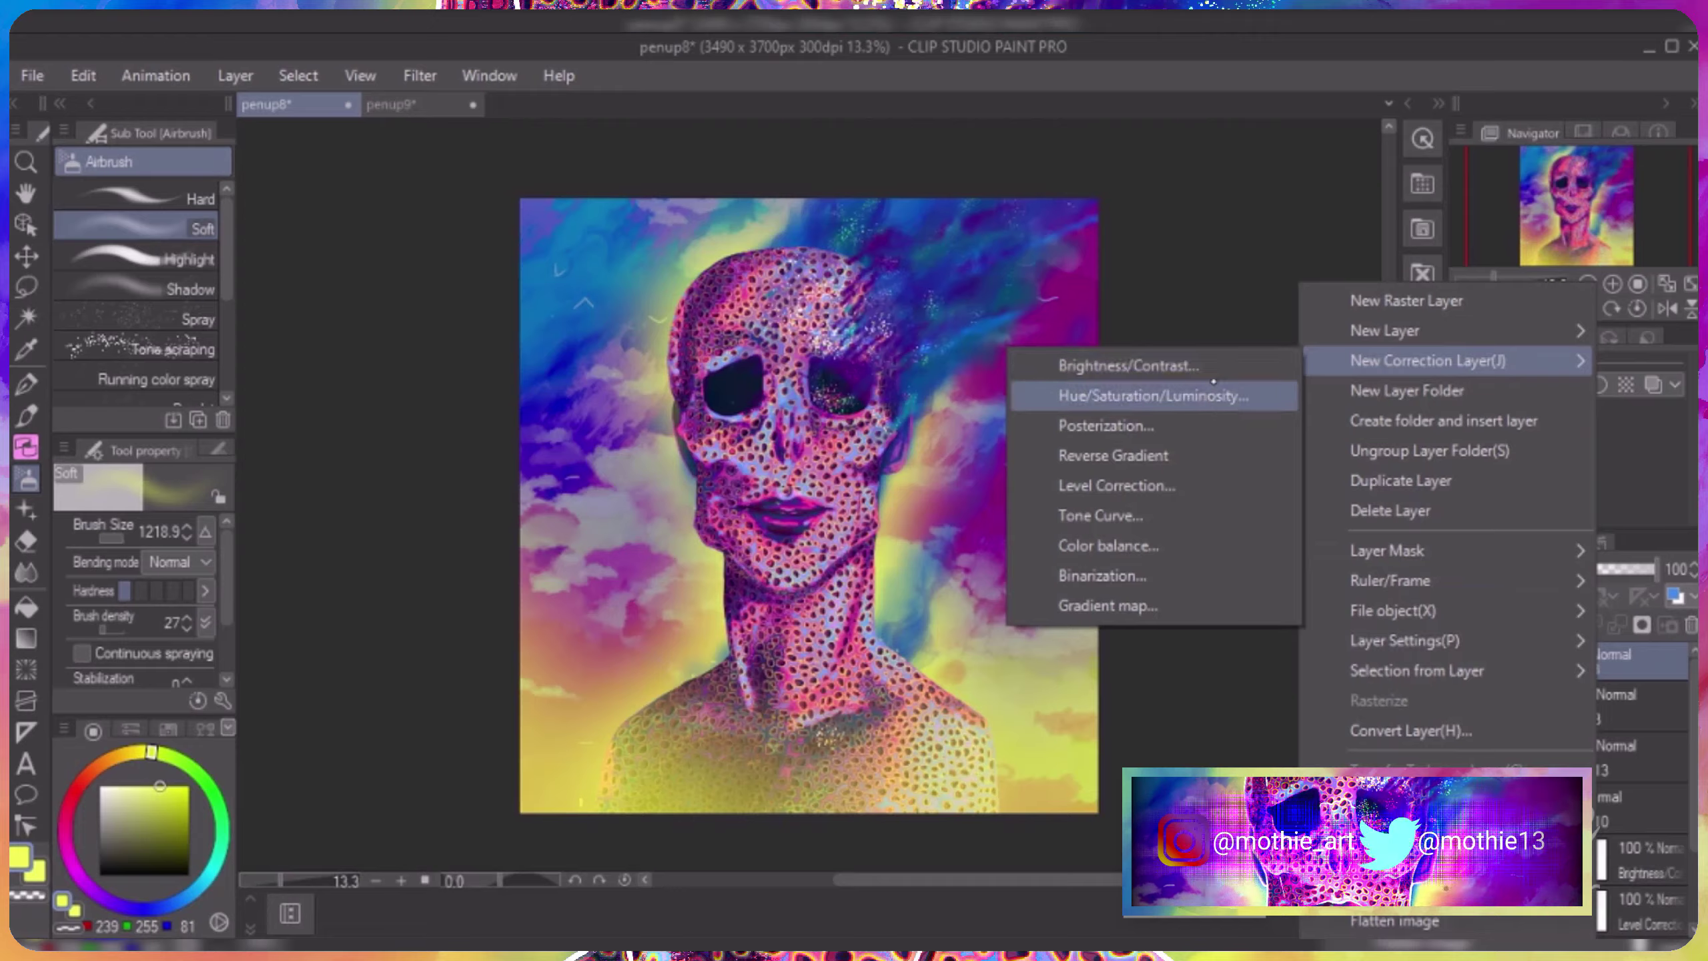
pyautogui.click(1124, 363)
pyautogui.click(1419, 301)
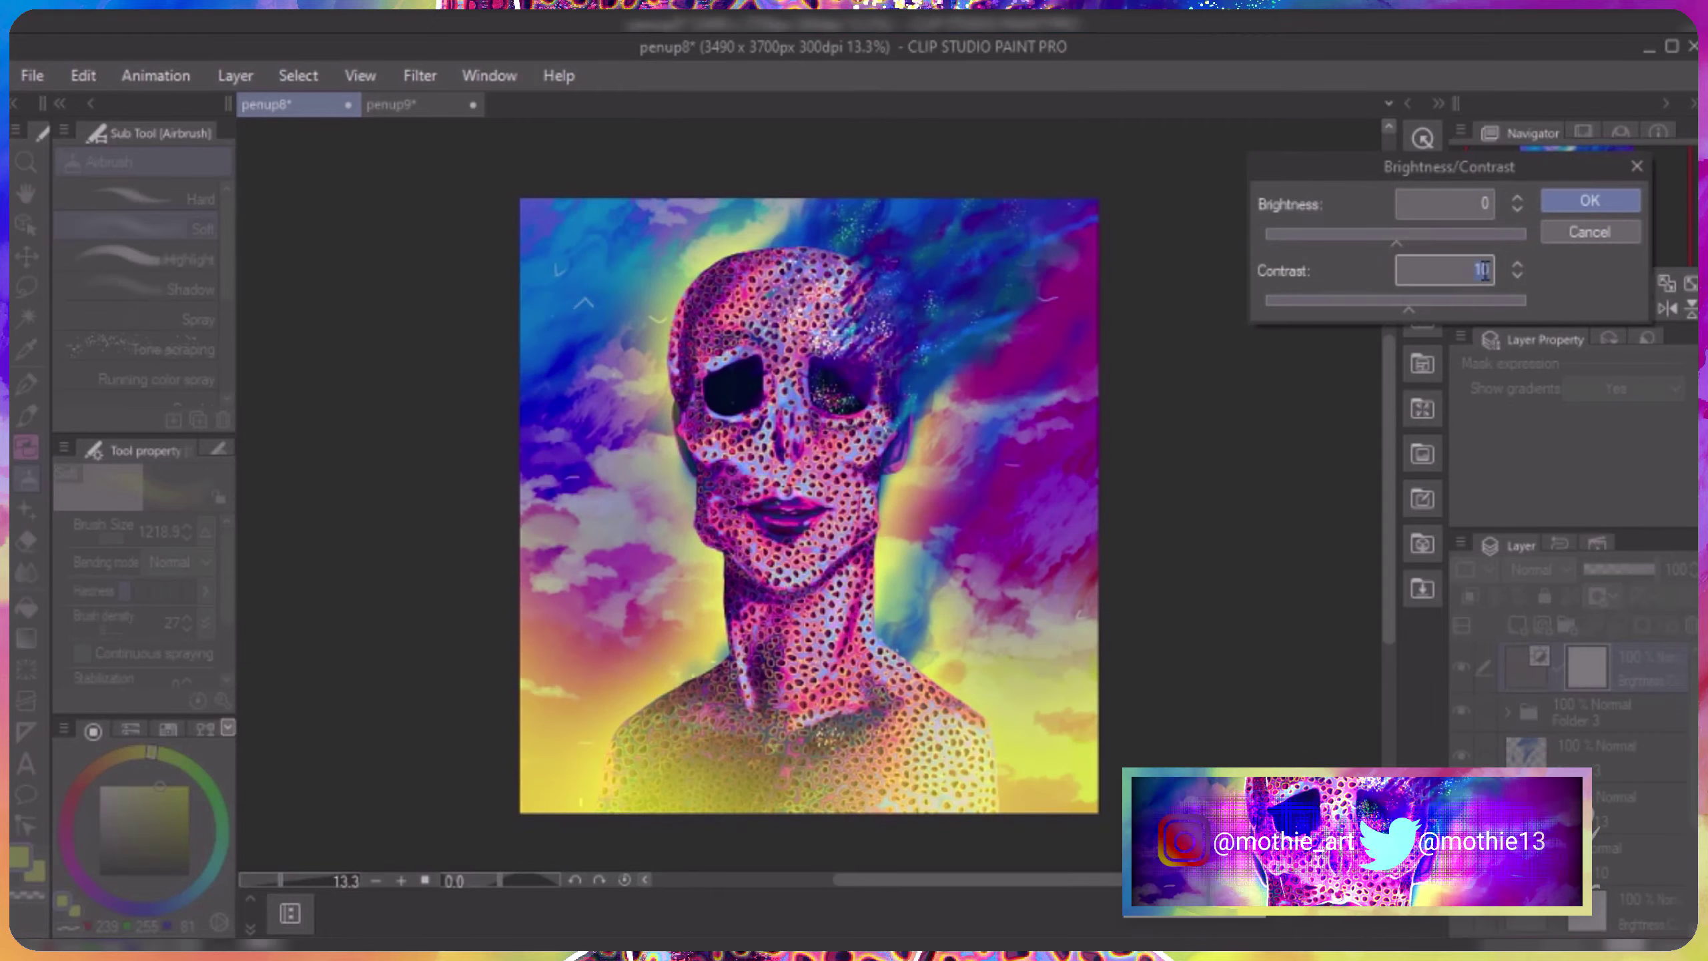
pyautogui.press('Return')
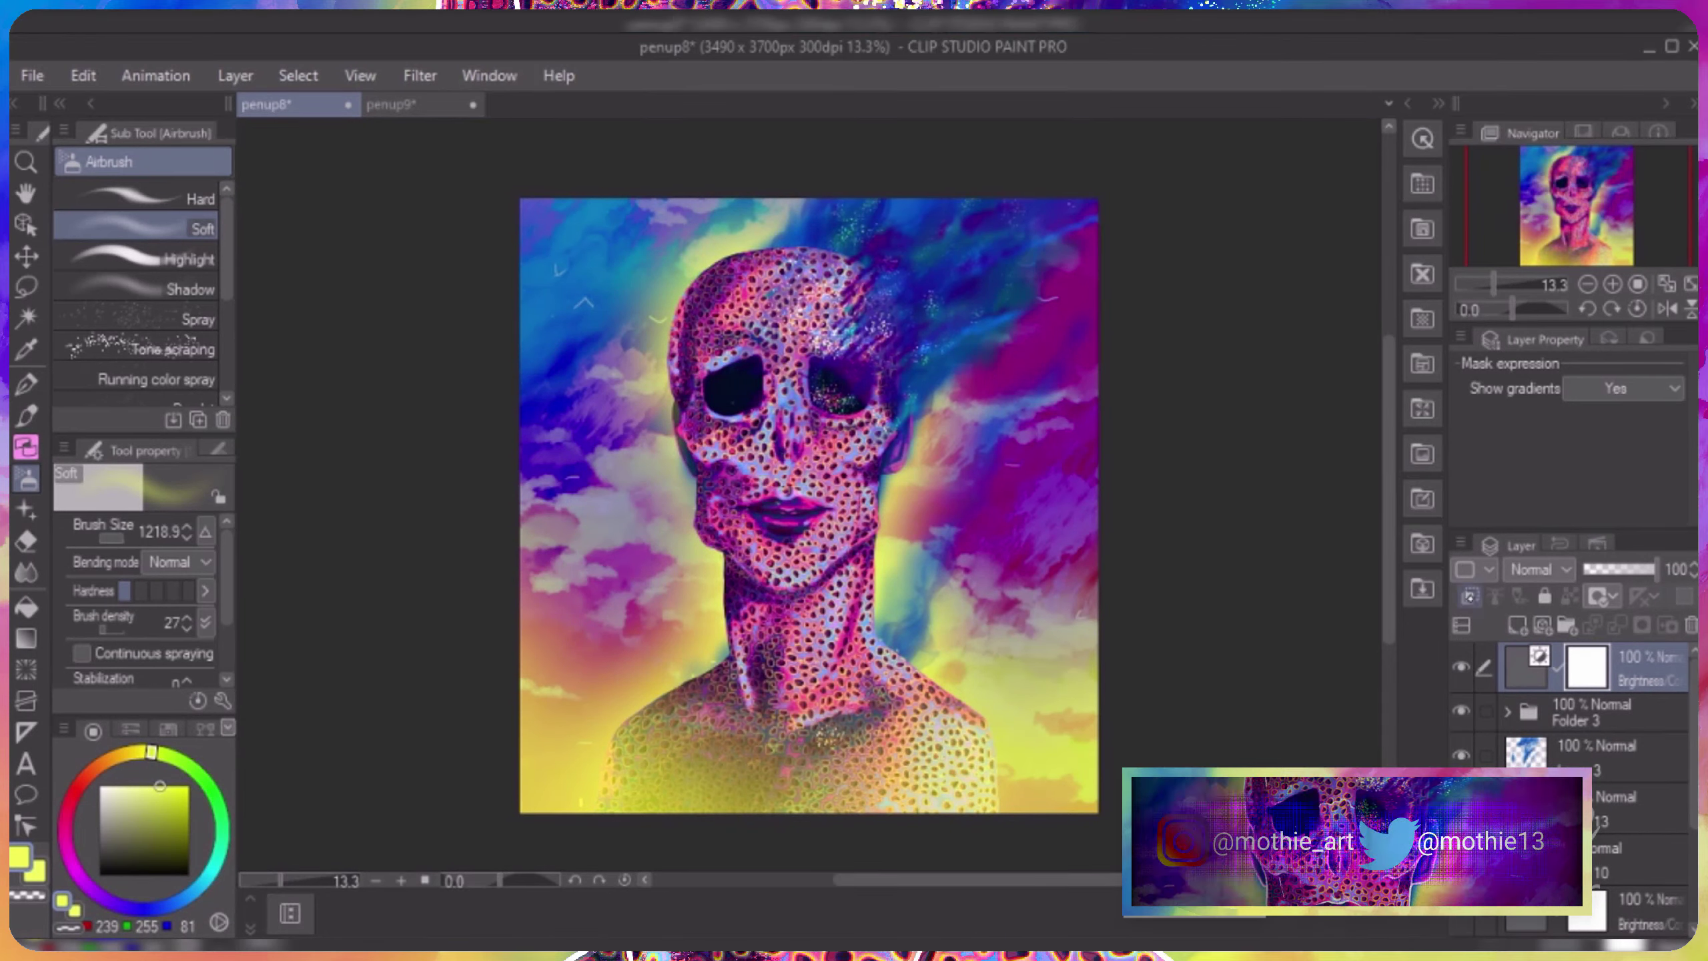
pyautogui.scroll(-3, 1594, 774)
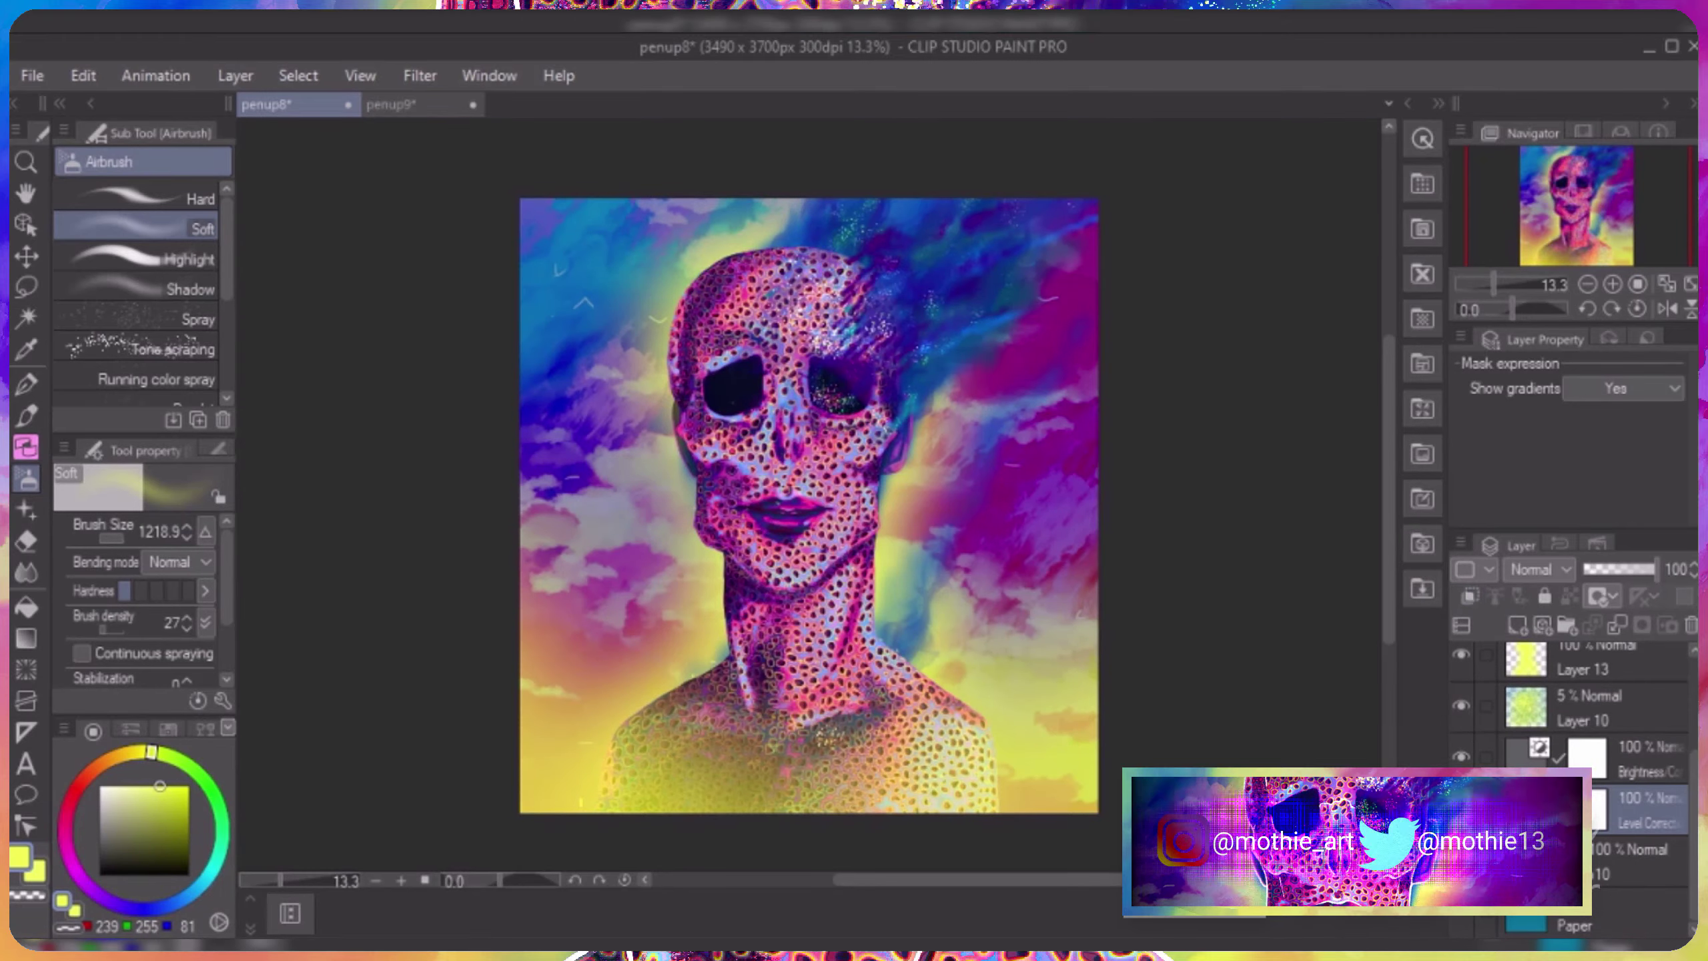
# Readjust the background's level correction and add a Hue/Saturation/Luminosity correction layer above the figure's Brightness/Contrast correction.
pyautogui.doubleClick(1587, 807)
pyautogui.click(1419, 287)
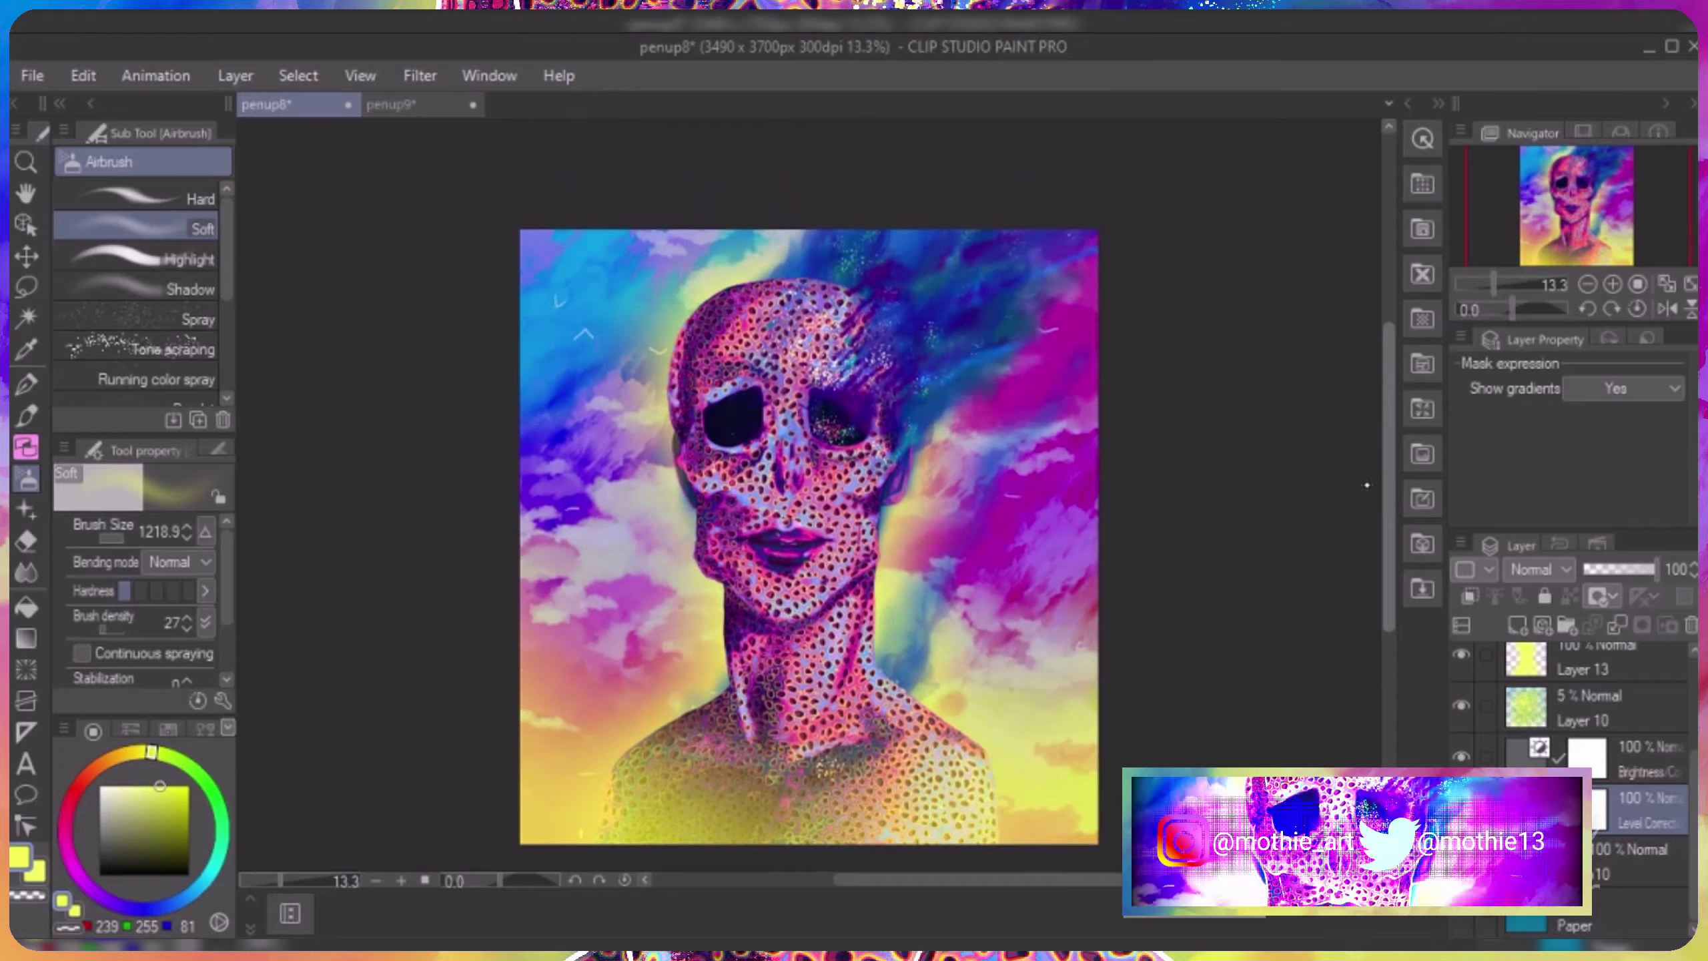
pyautogui.rightClick(1656, 763)
pyautogui.click(1278, 458)
pyautogui.click(1630, 389)
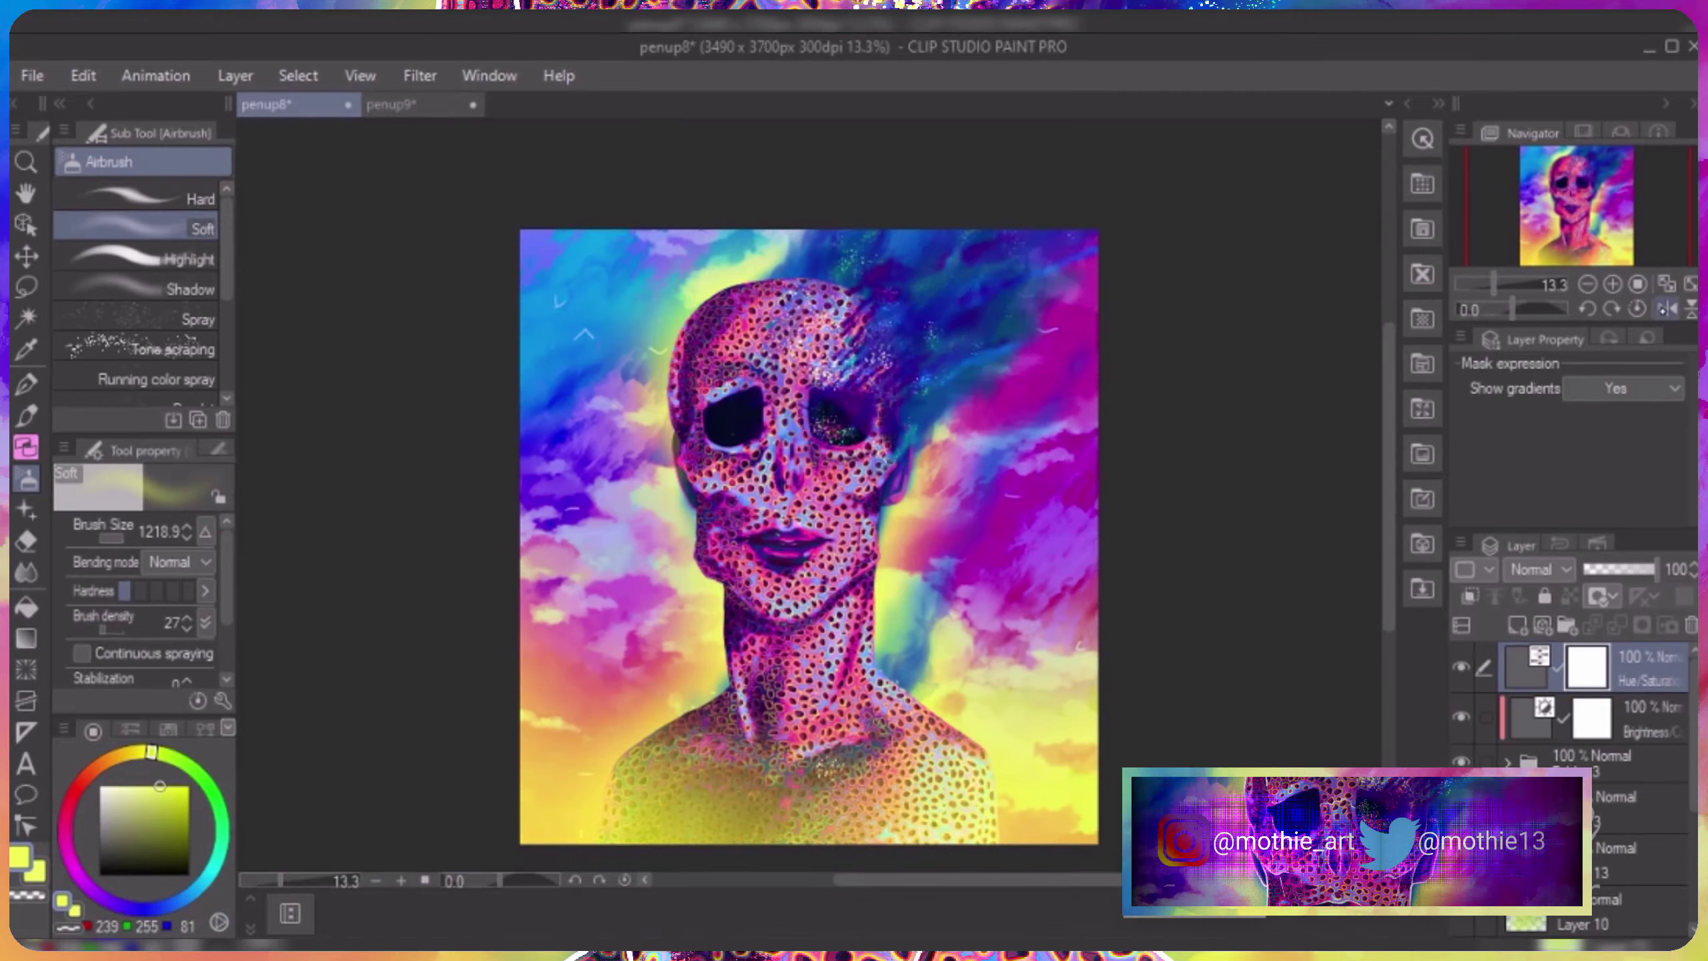
# Flip the canvas view horizontally and add a new raster layer at the top of the layer stack.
pyautogui.click(1666, 325)
pyautogui.click(236, 79)
pyautogui.click(289, 108)
pyautogui.scroll(3, 793, 376)
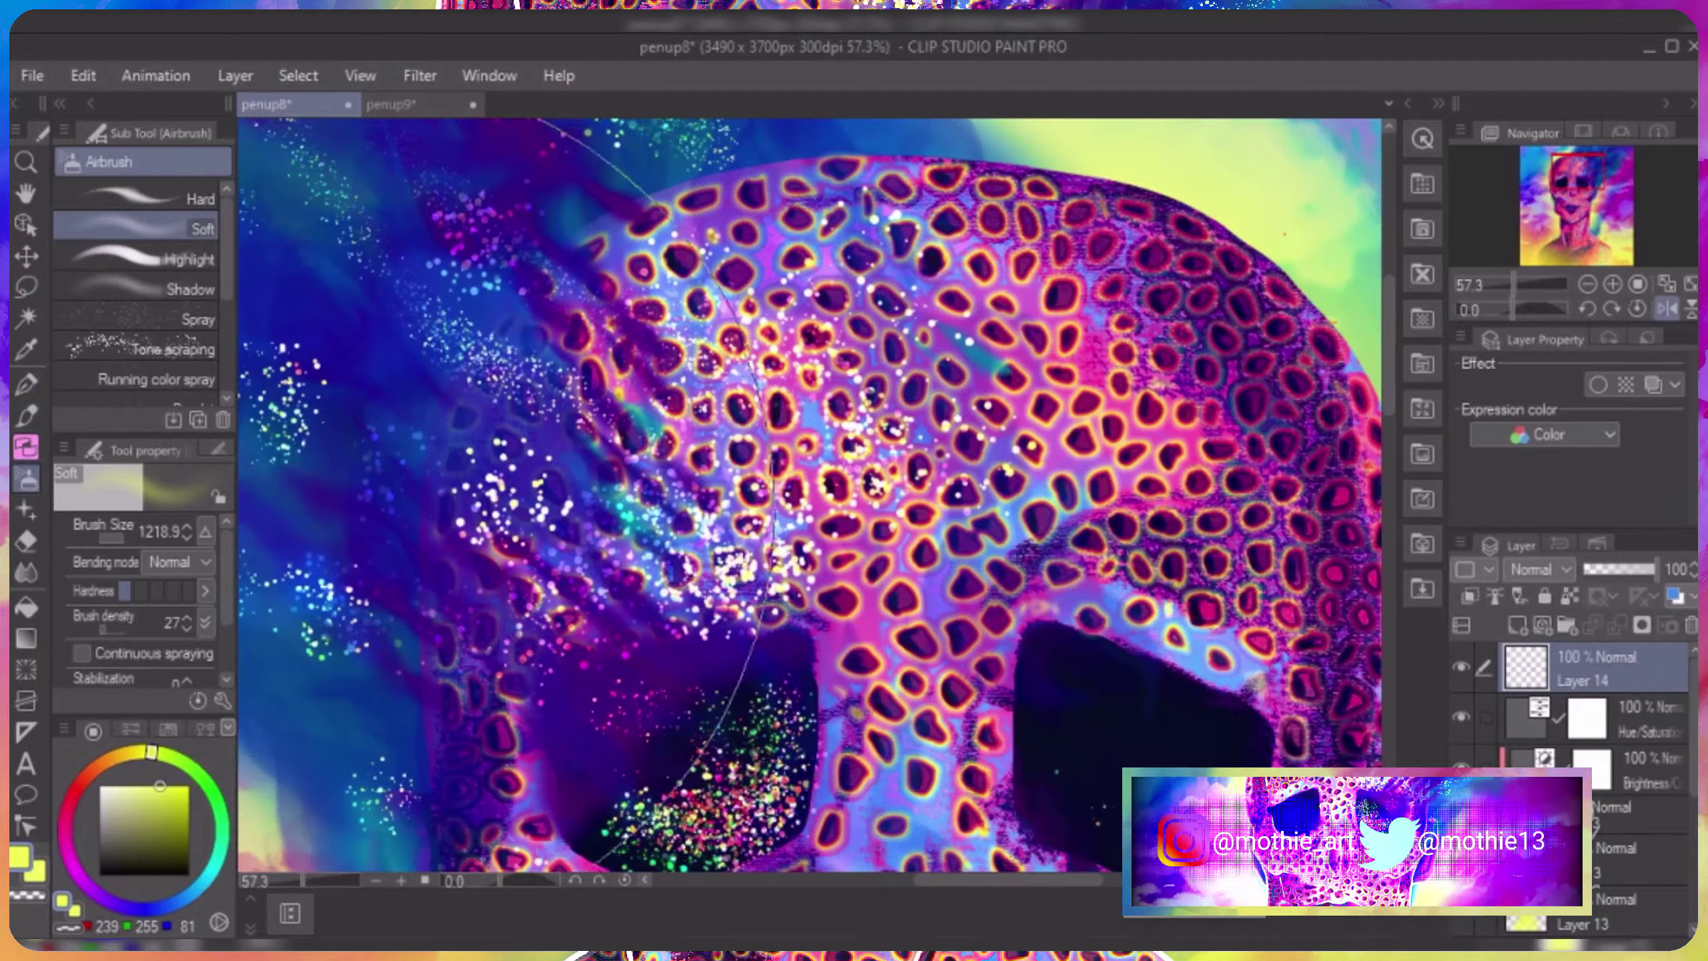
# Paint over the middle of the forehead on Layer 14 with the G-pen at size 12, using purple, navy and crimson sampled from nearby.
pyautogui.press('p')
pyautogui.keyDown('alt'); pyautogui.click(970, 443); pyautogui.keyUp('alt')
pyautogui.moveTo(970, 434); pyautogui.dragTo(966, 498)
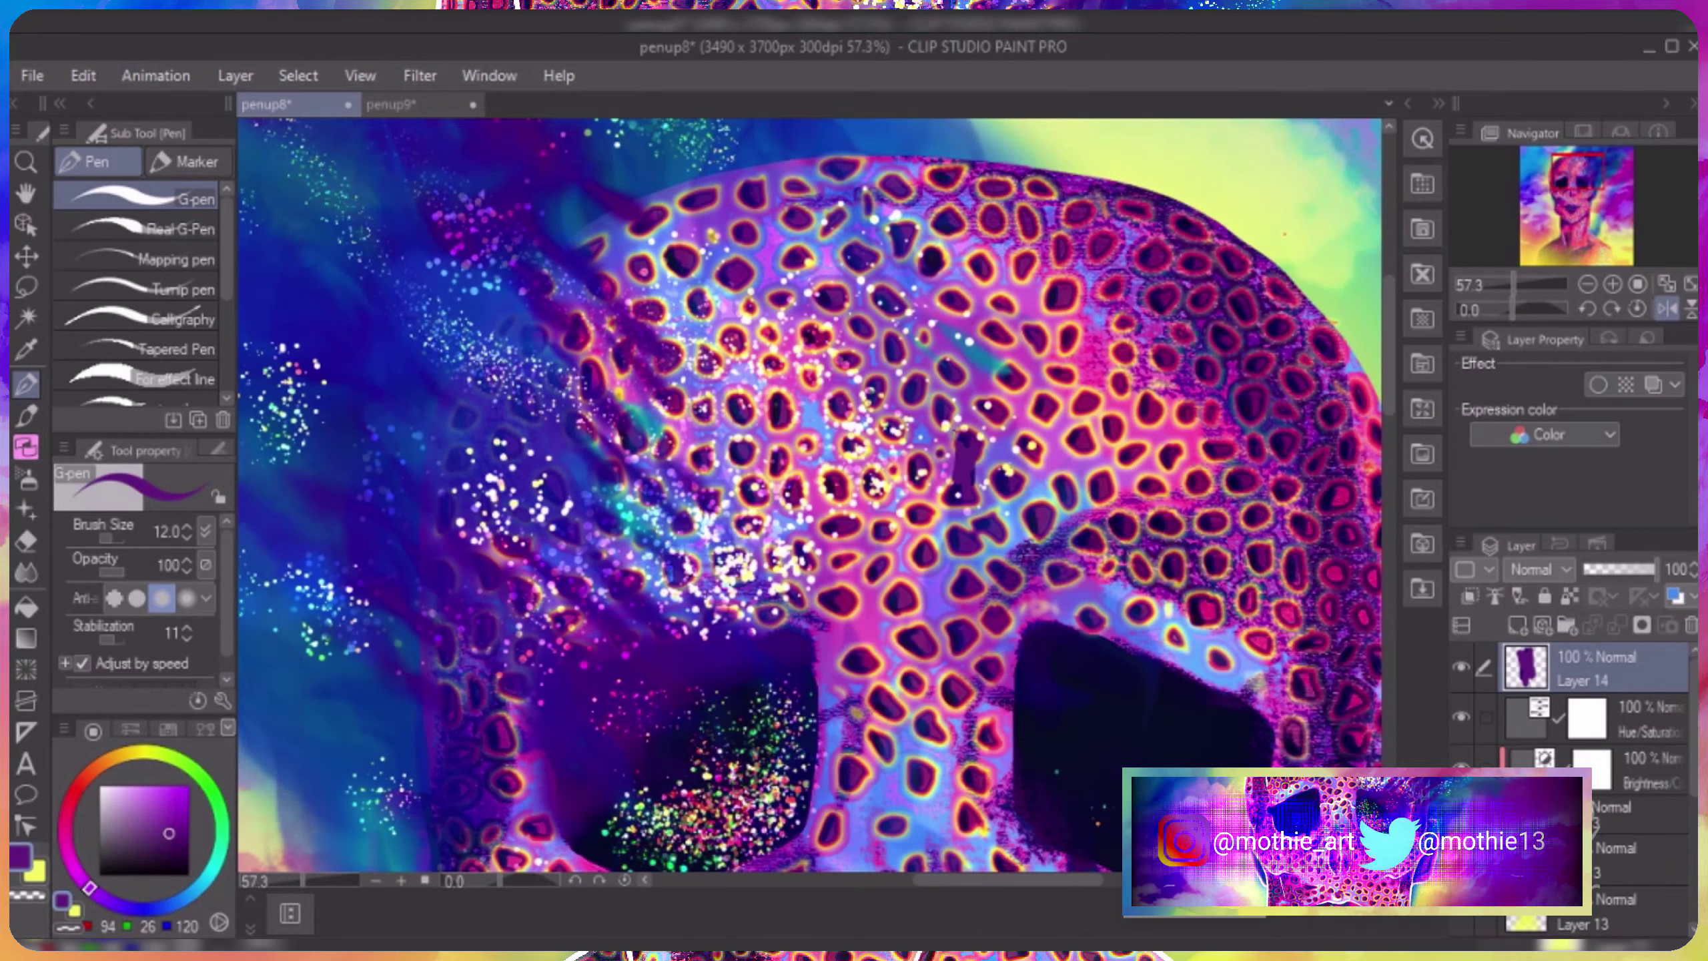
pyautogui.keyDown('alt'); pyautogui.click(953, 419); pyautogui.keyUp('alt')
pyautogui.keyDown('alt'); pyautogui.click(988, 408); pyautogui.keyUp('alt')
pyautogui.moveTo(986, 410); pyautogui.dragTo(972, 447)
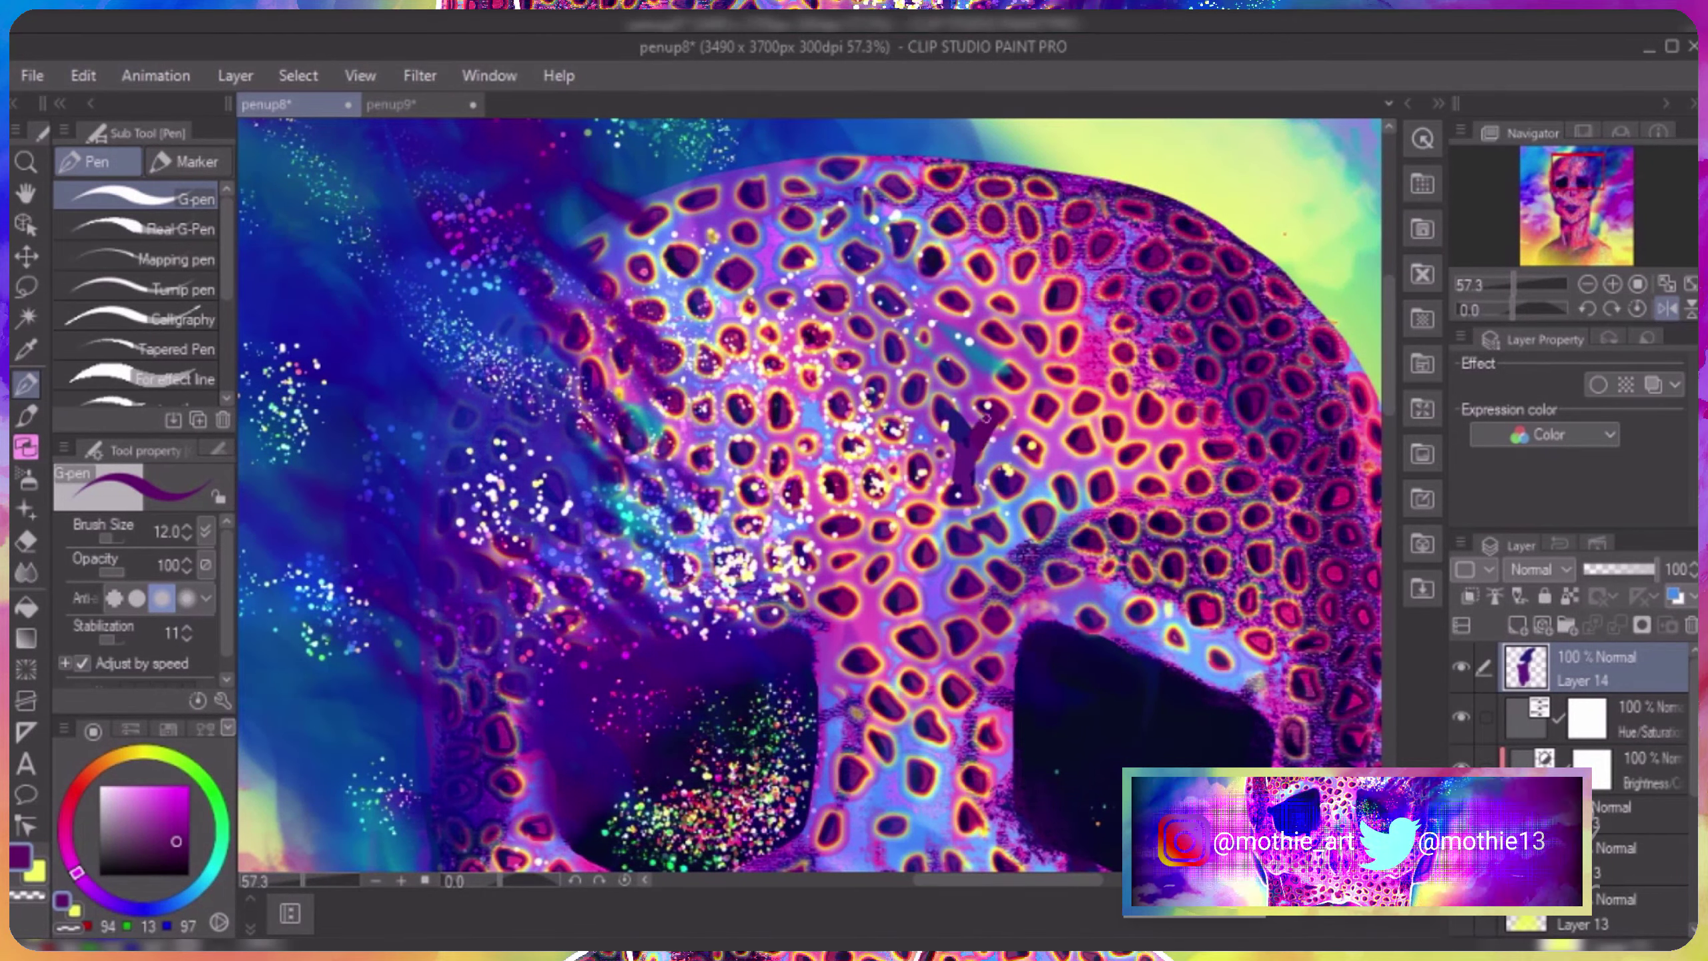
pyautogui.keyDown('alt'); pyautogui.click(1012, 381); pyautogui.keyUp('alt')
pyautogui.moveTo(1012, 381); pyautogui.dragTo(993, 417)
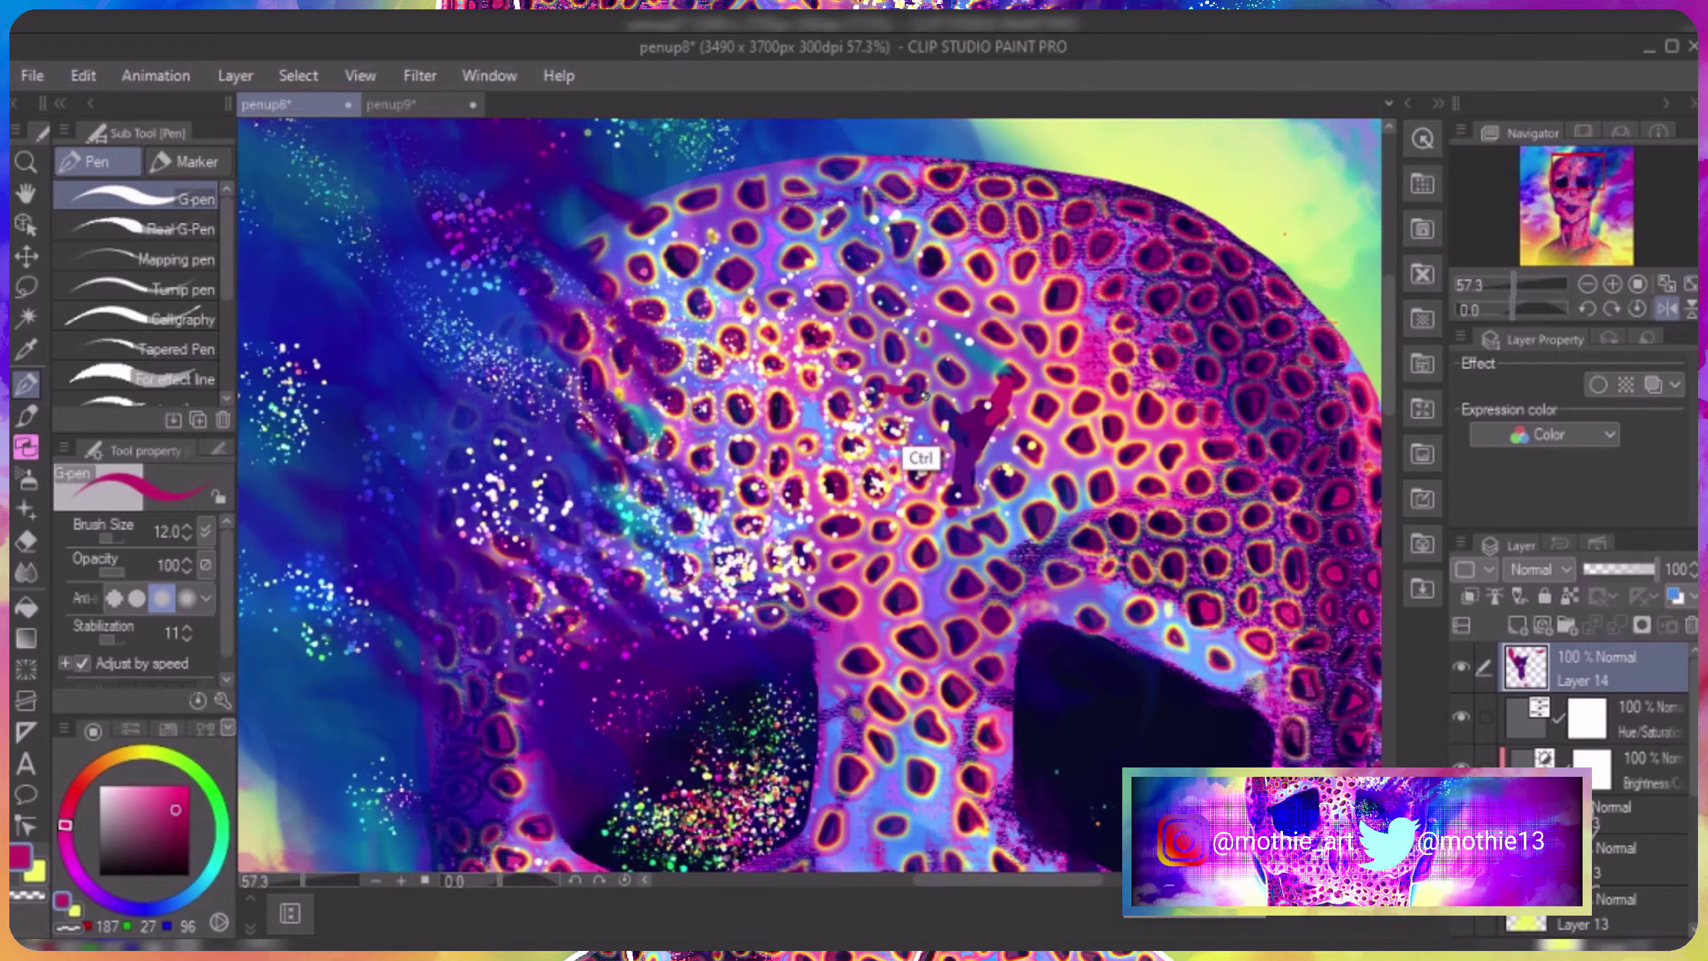
pyautogui.hotkey('ctrl', 'z')
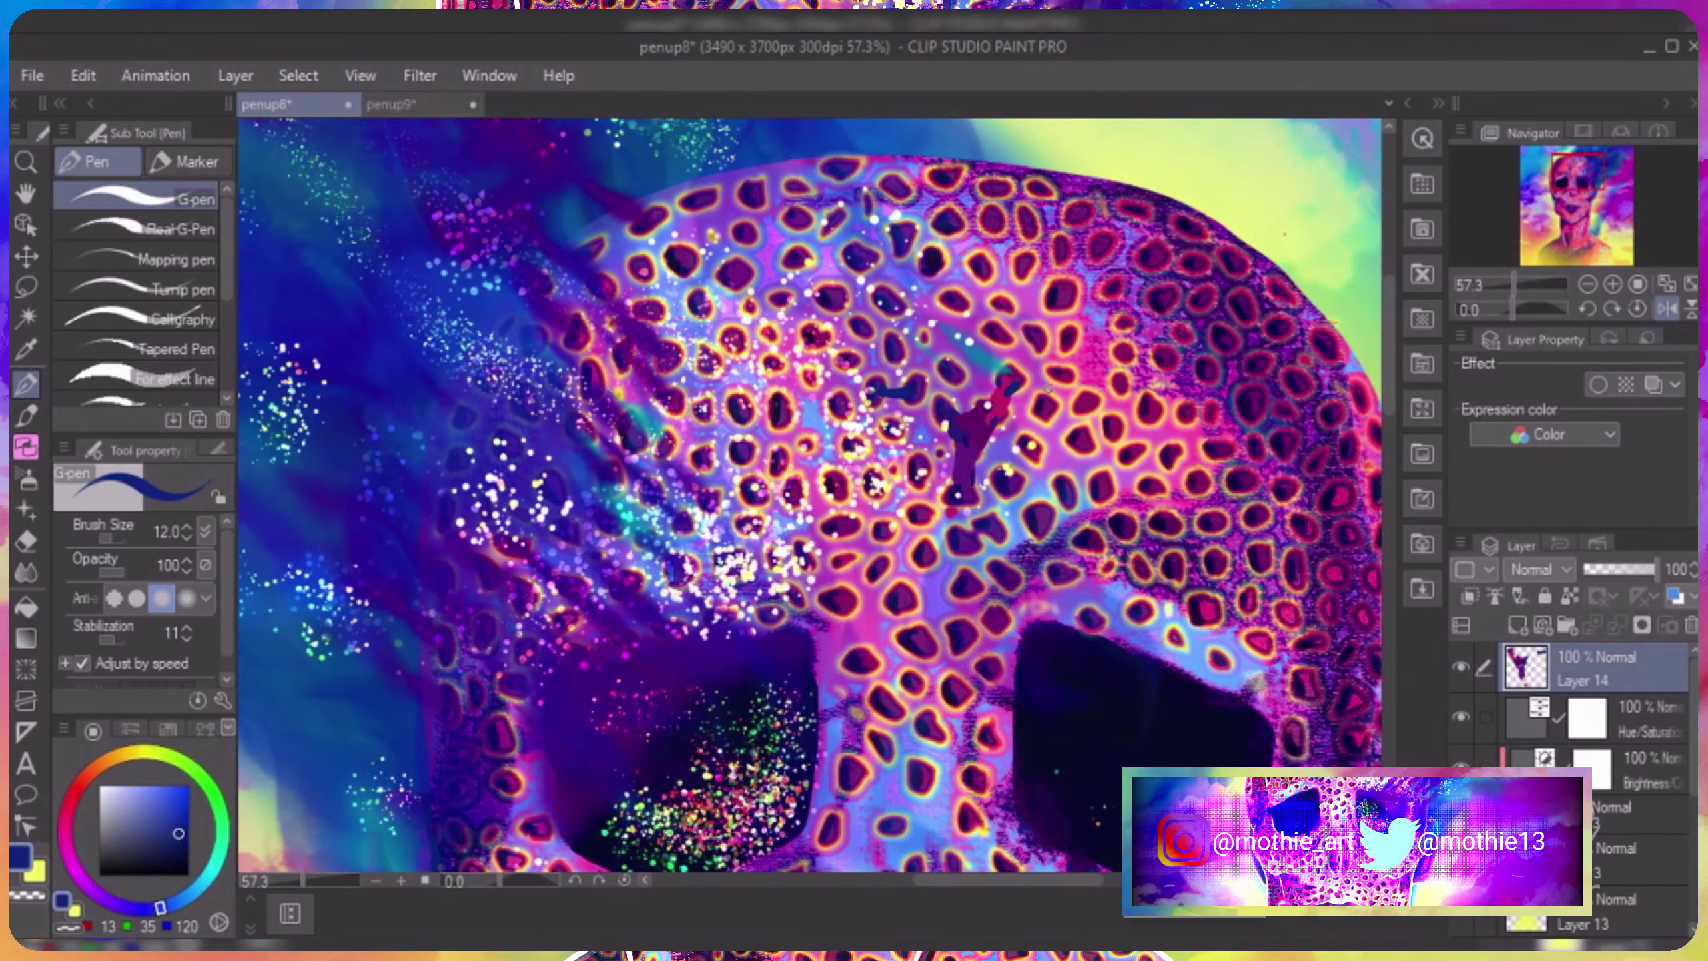
# Paint dark spots above the upper lip, on the chin and on the cheek with the G-pen, outlining the chin spot in yellow.
pyautogui.scroll(-10, 806, 495)
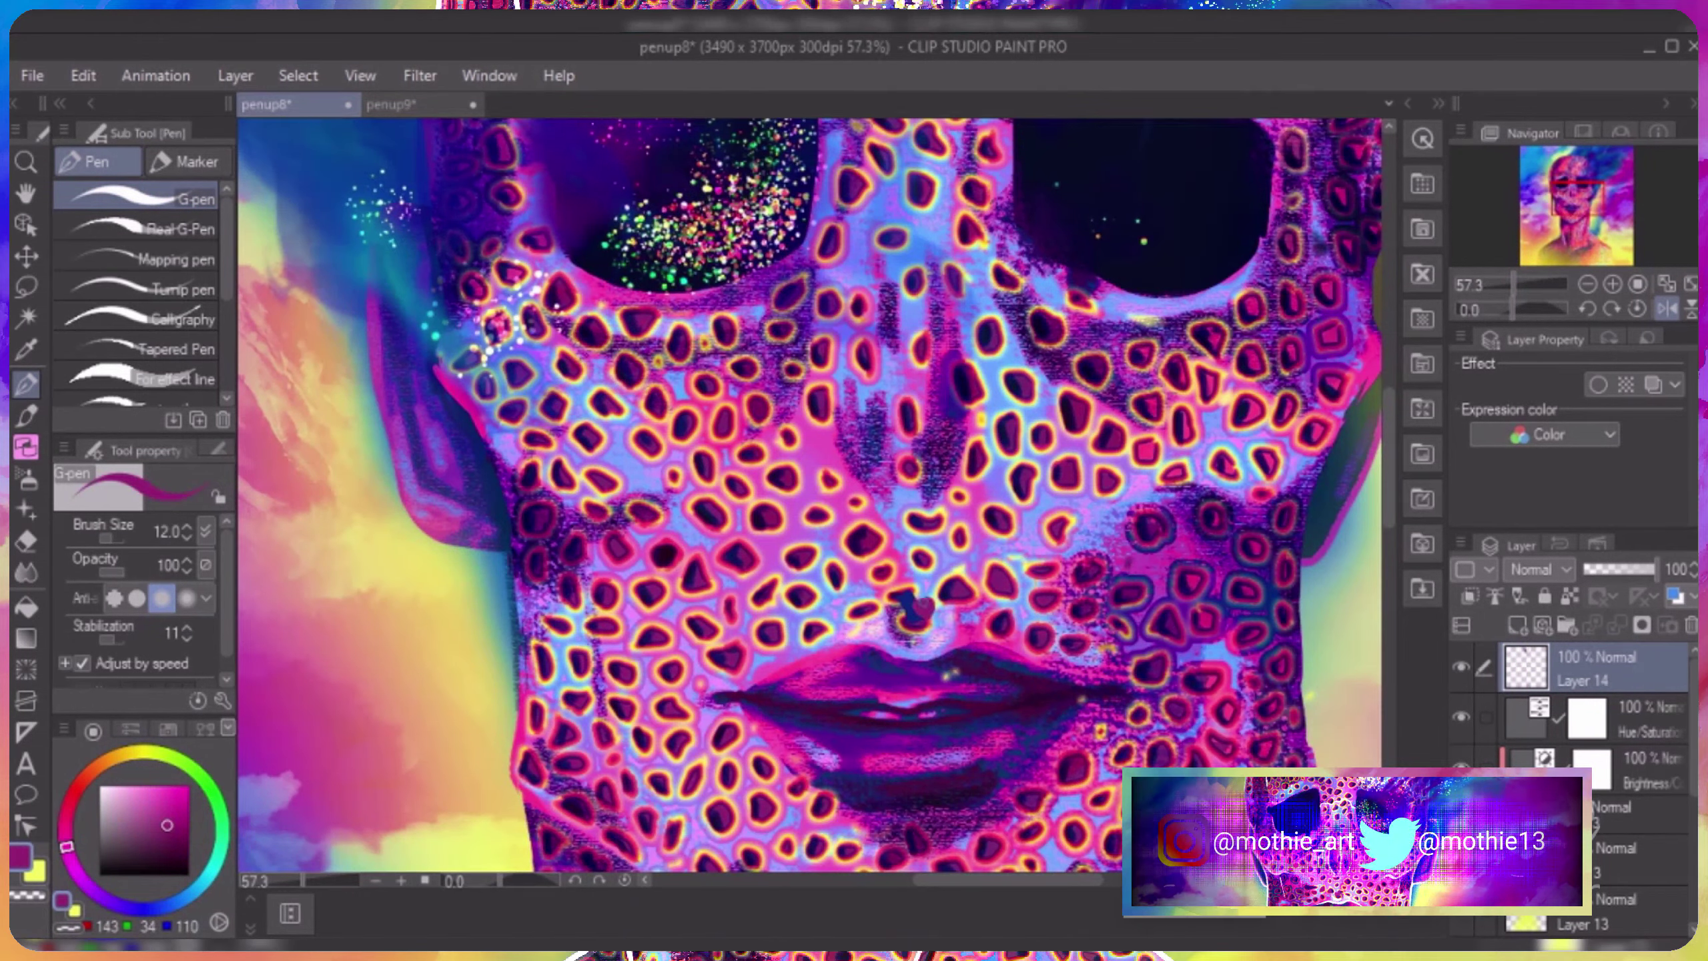
pyautogui.scroll(-4, 790, 696)
pyautogui.keyDown('alt'); pyautogui.click(790, 697); pyautogui.keyUp('alt')
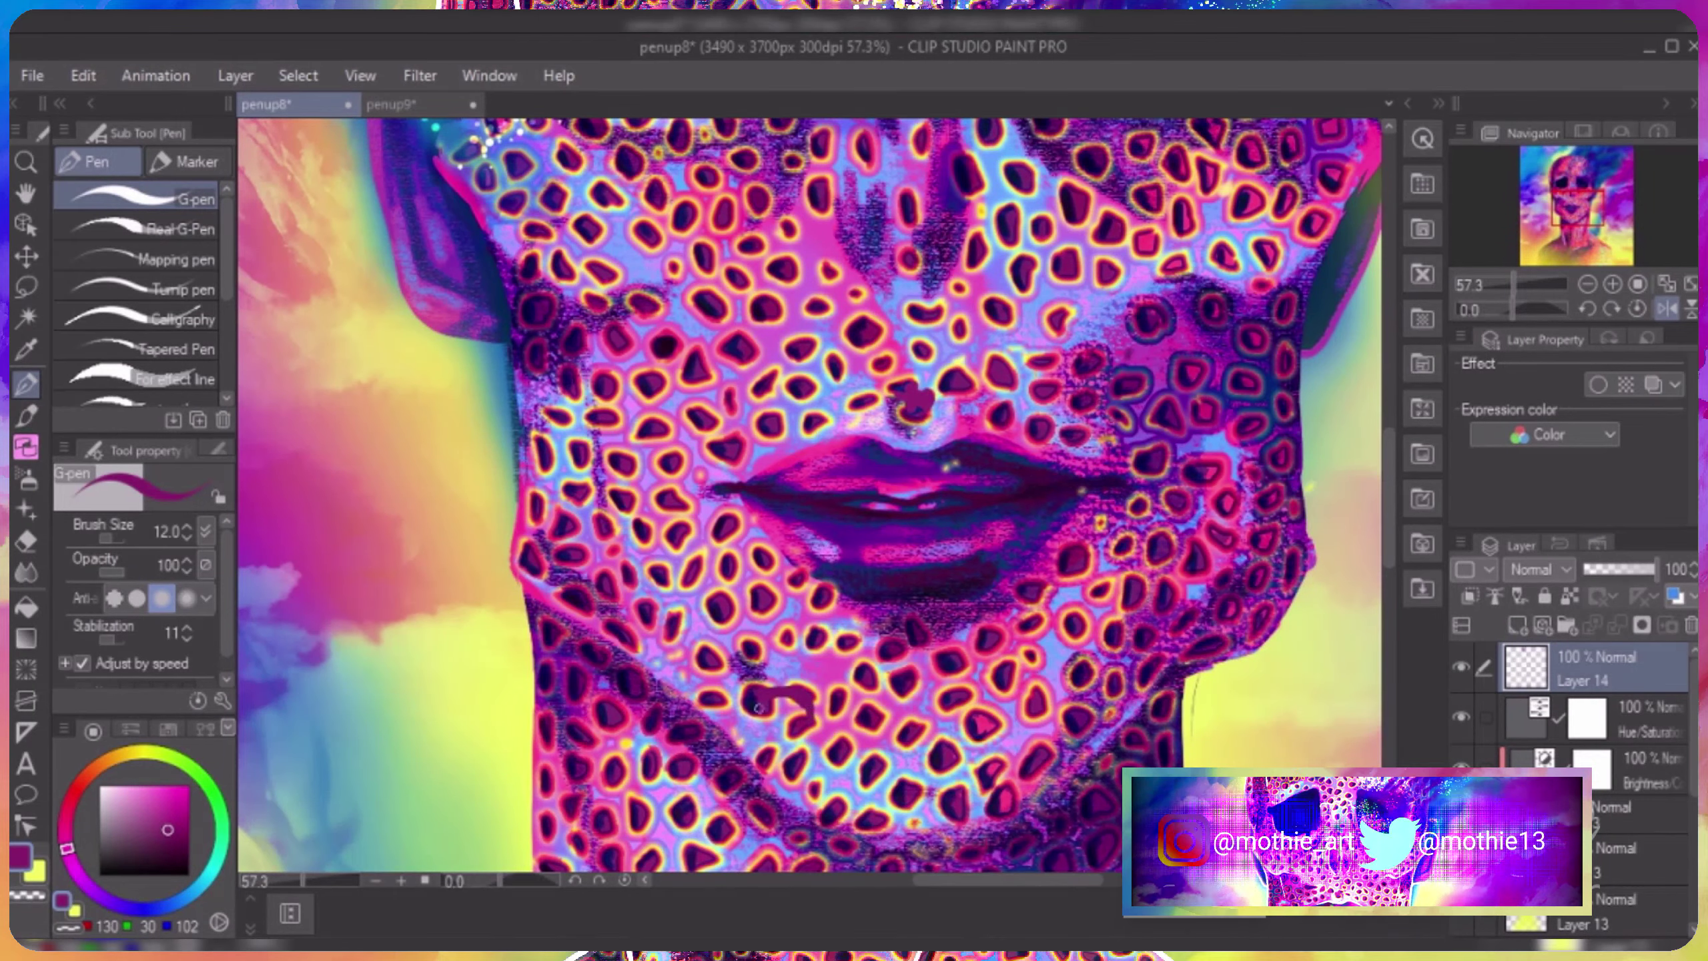
pyautogui.keyDown('alt'); pyautogui.click(780, 704); pyautogui.keyUp('alt')
pyautogui.press('x')
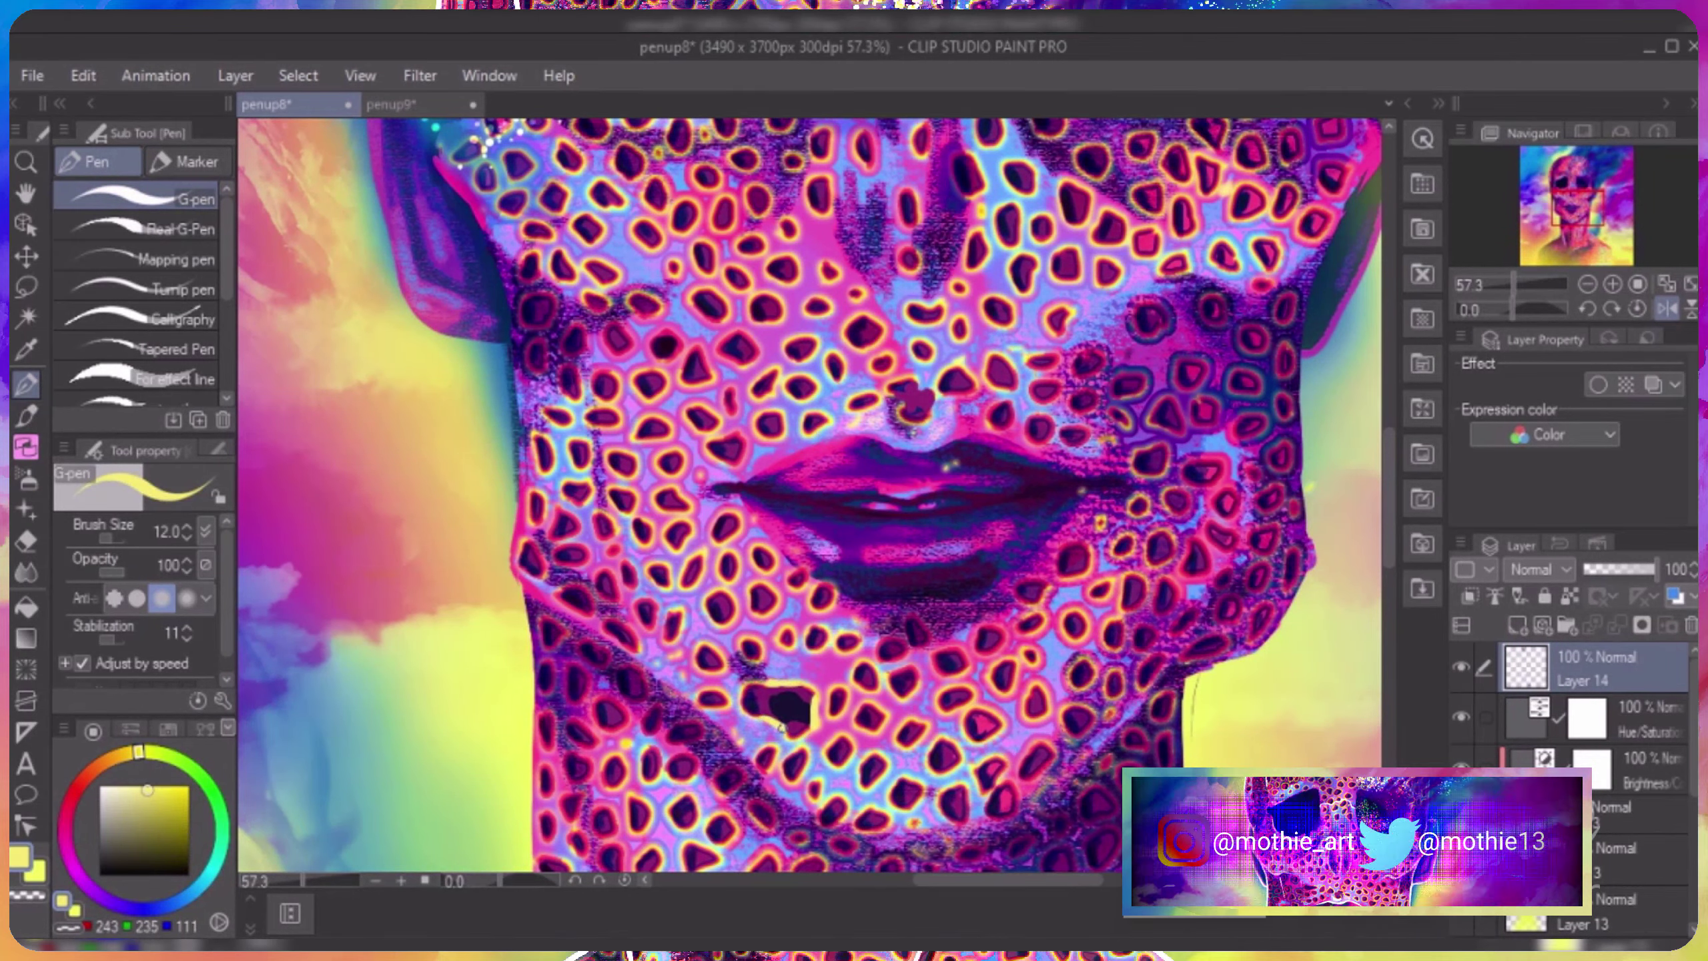
pyautogui.keyDown('alt'); pyautogui.click(1063, 361); pyautogui.keyUp('alt')
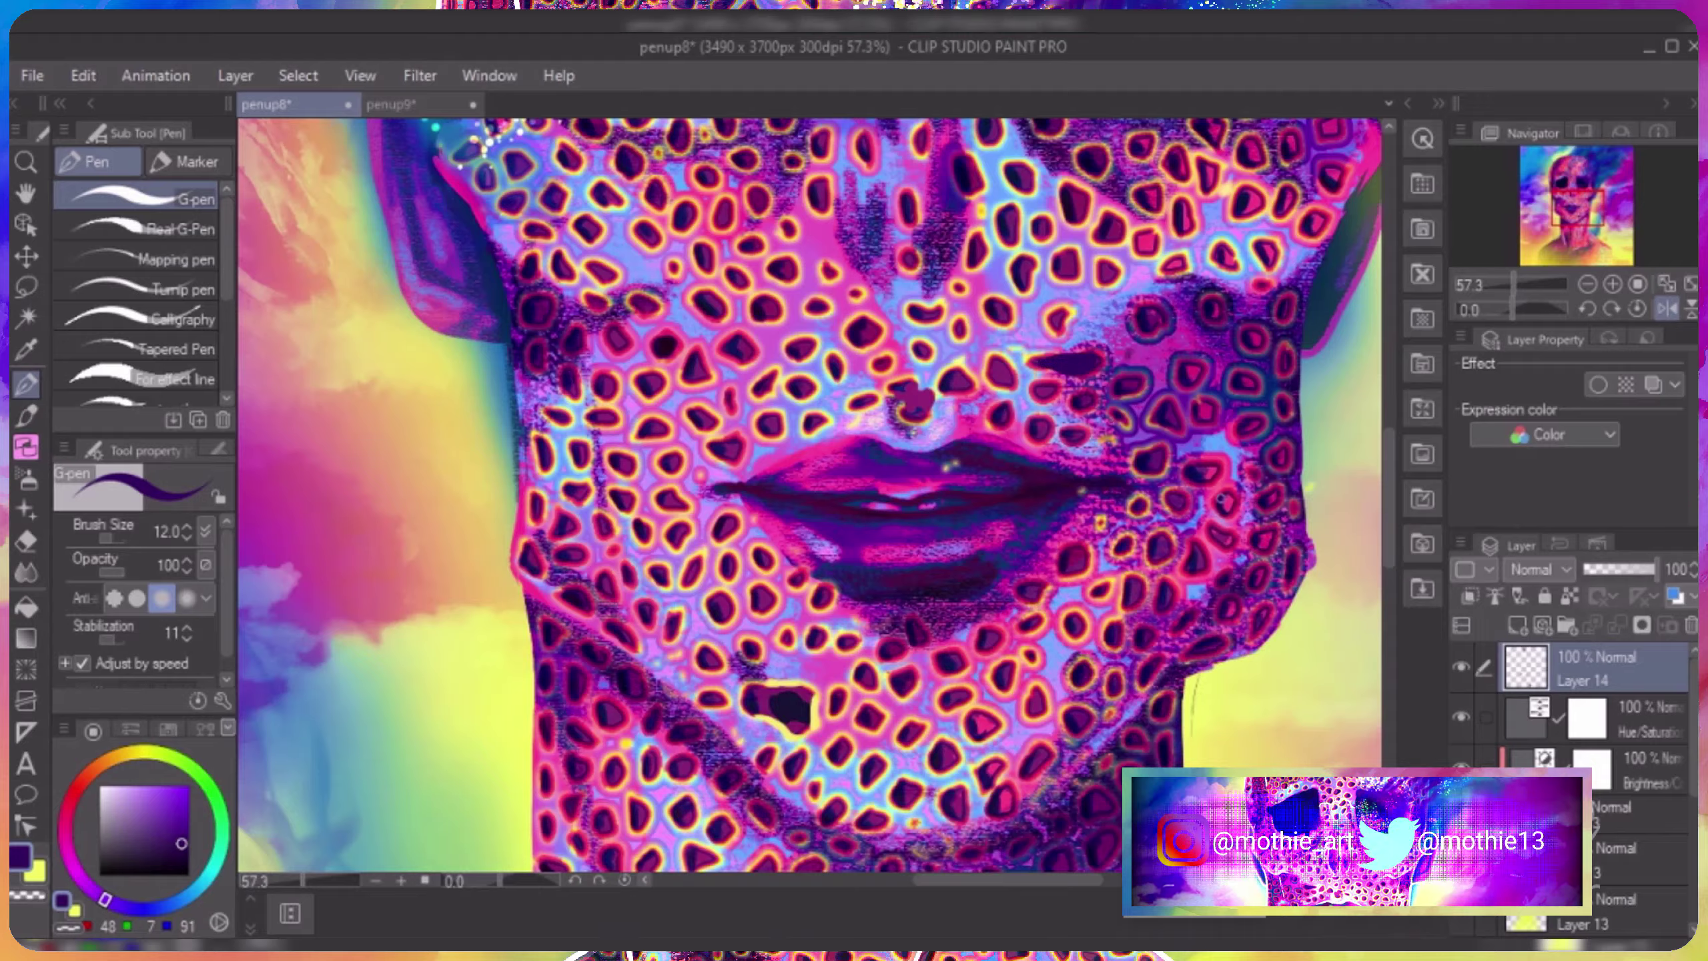
# Extend the plain eye socket's outer corner and add a spot on the neck in near-black with the G-pen, and unflip the view.
pyautogui.scroll(5, 1377, 524)
pyautogui.moveTo(1290, 394); pyautogui.dragTo(1036, 377)
pyautogui.hotkey('ctrl', '0')
pyautogui.scroll(5, 1037, 370)
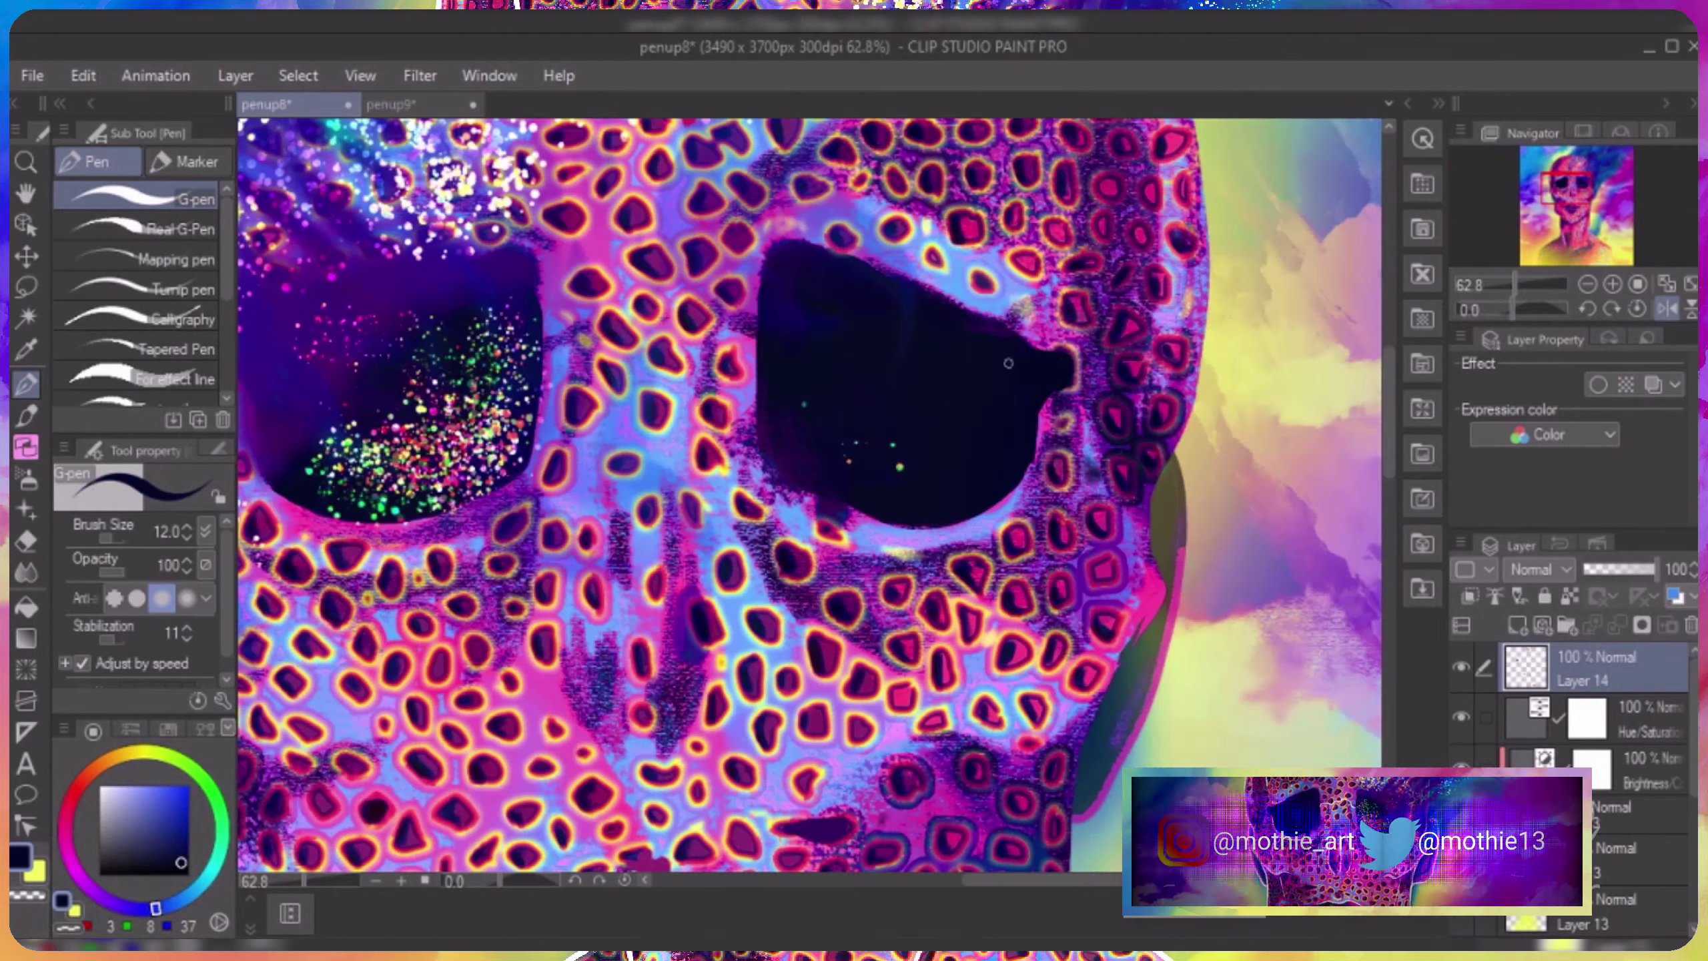
pyautogui.scroll(-10, 916, 253)
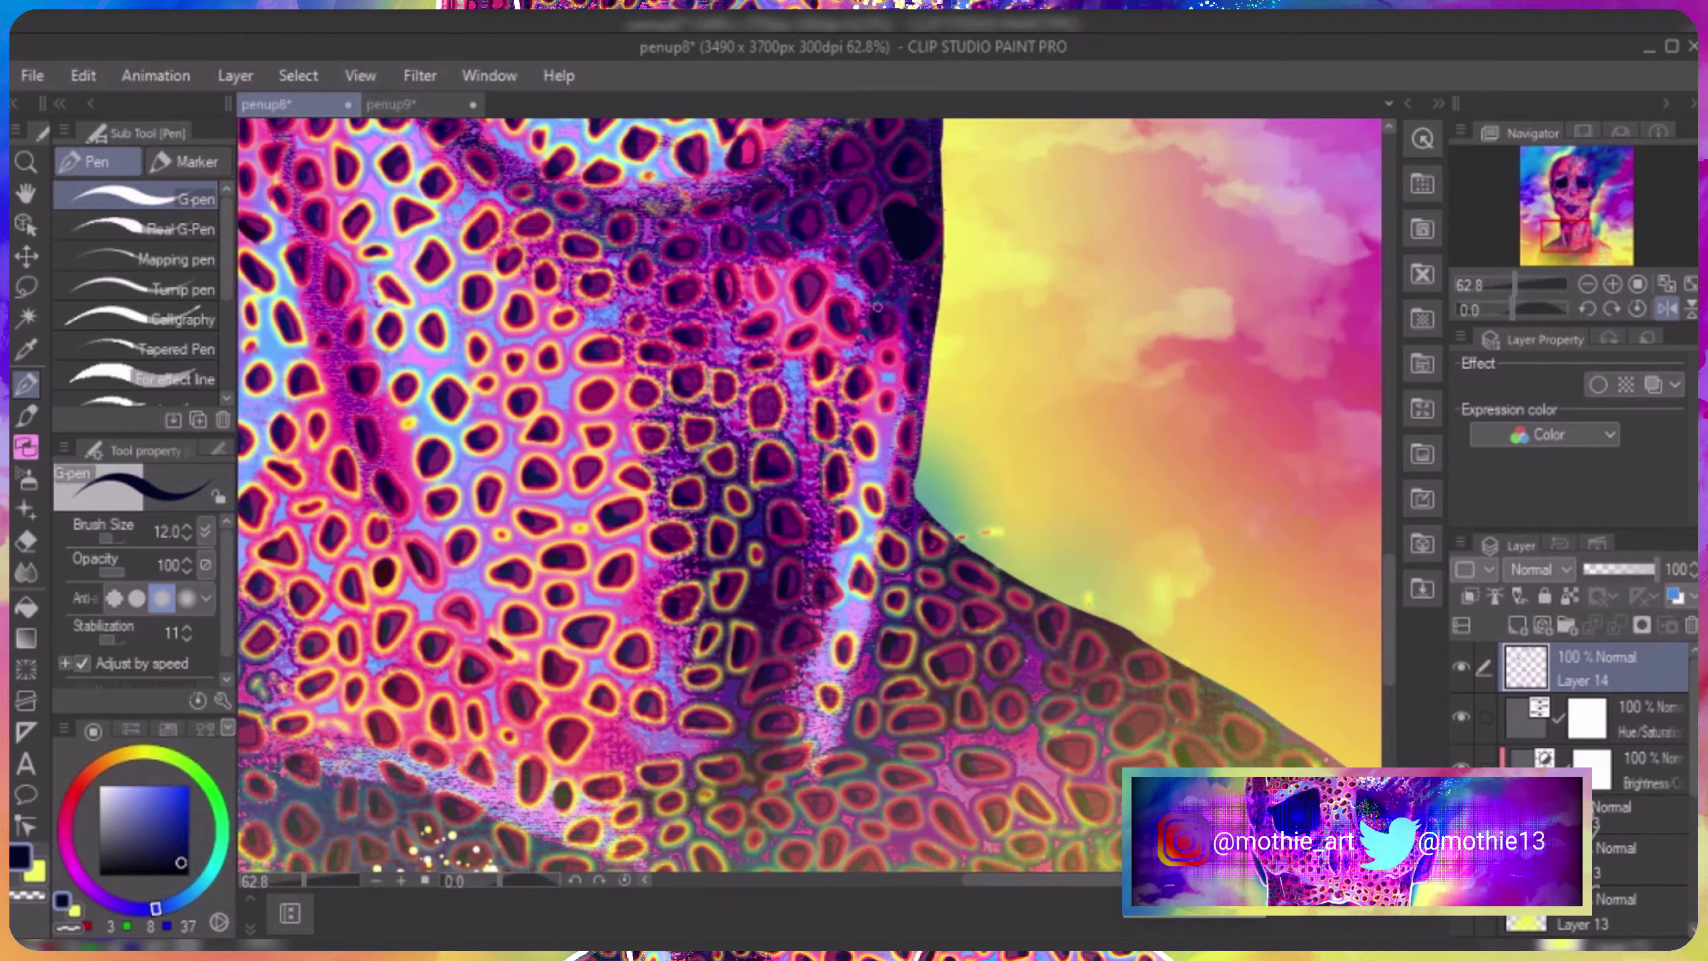
pyautogui.scroll(6, 813, 406)
pyautogui.scroll(-8, 851, 450)
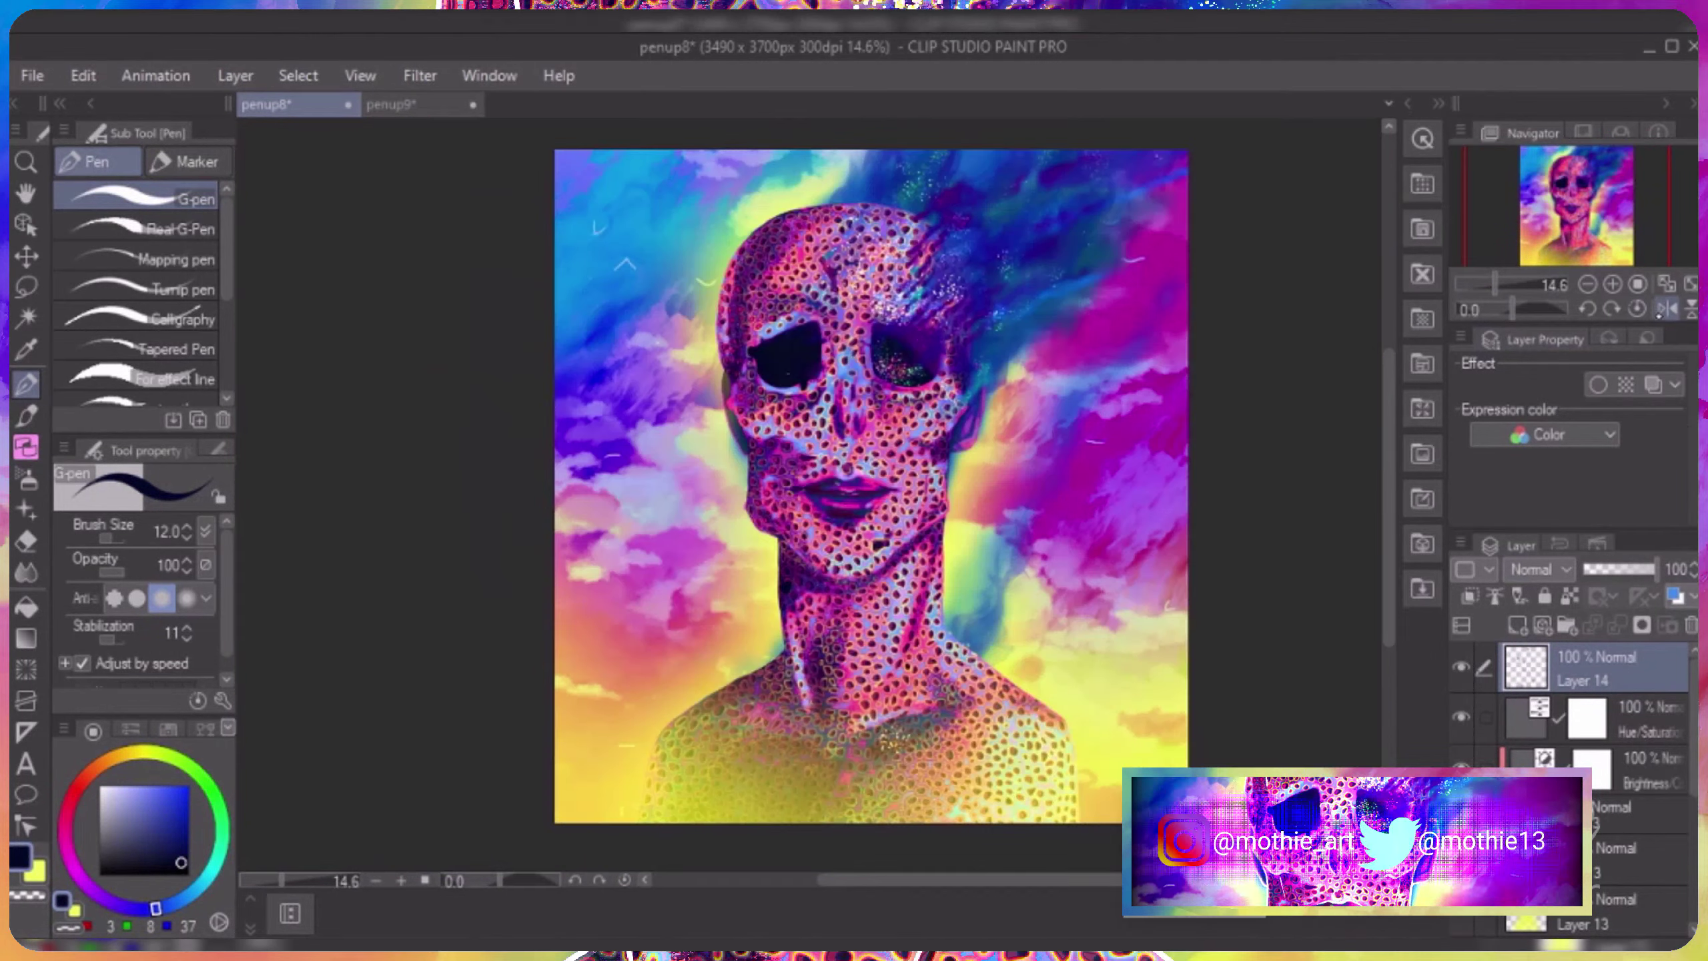
pyautogui.click(1668, 308)
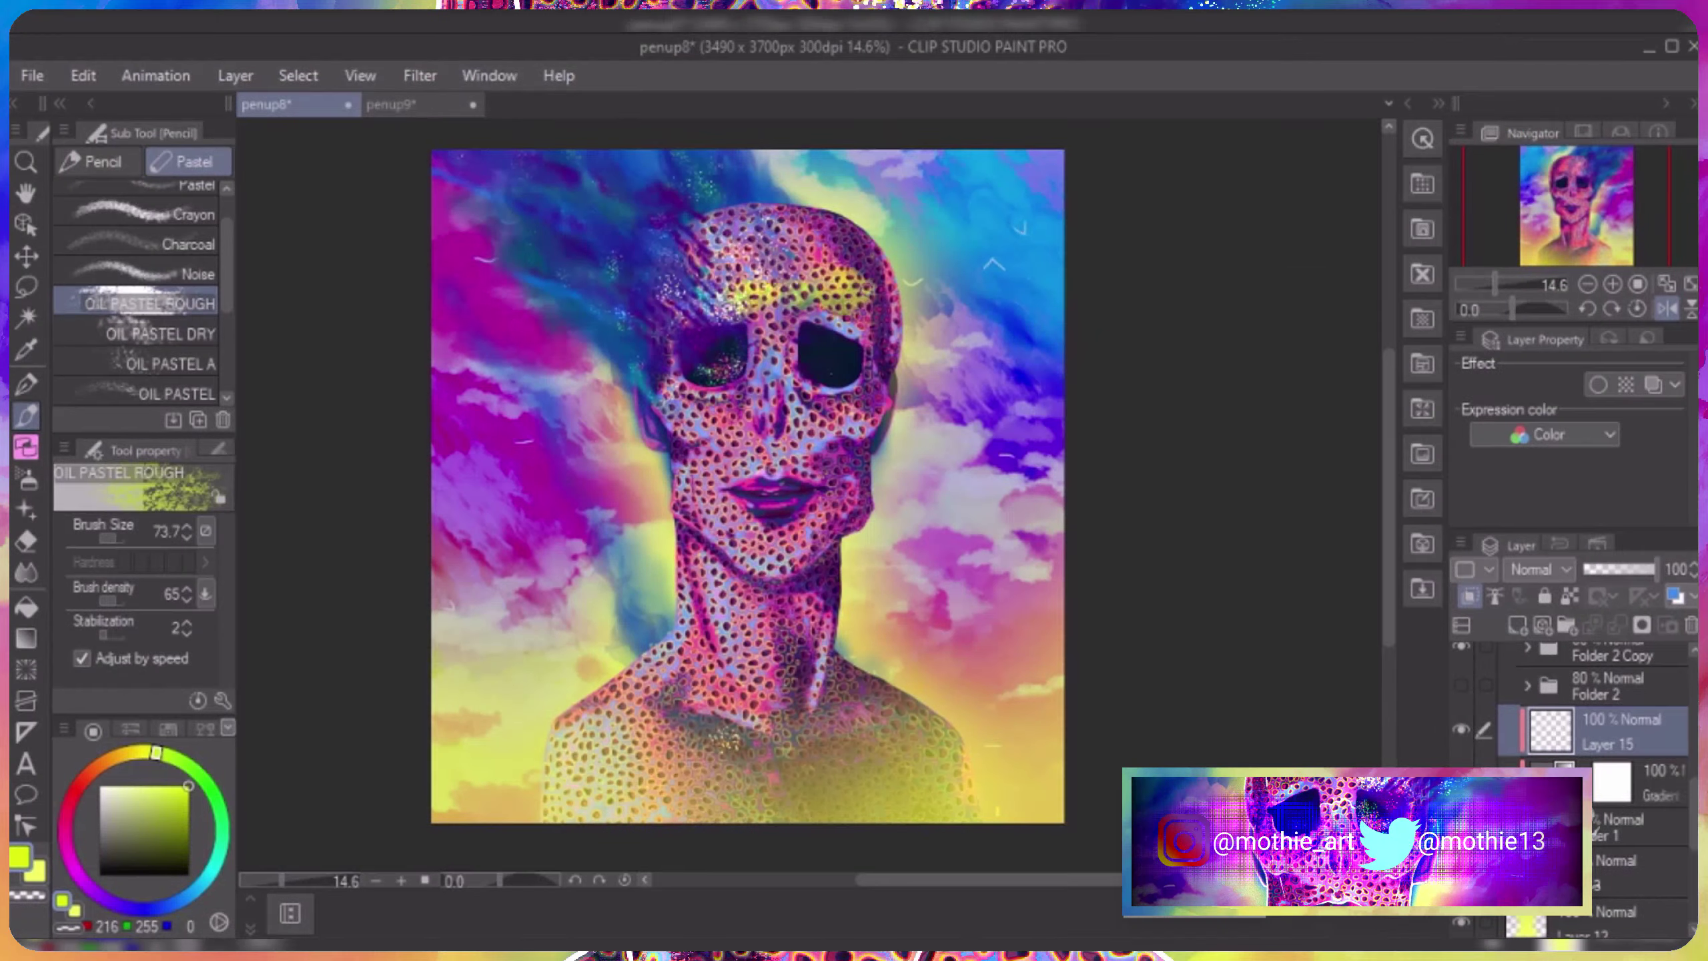
# Paint yellow, red and blue patches over the face, neck and shoulders on Layer 15 with OIL PASTEL ROUGH at size 73.7.
pyautogui.moveTo(874, 290); pyautogui.dragTo(692, 269)
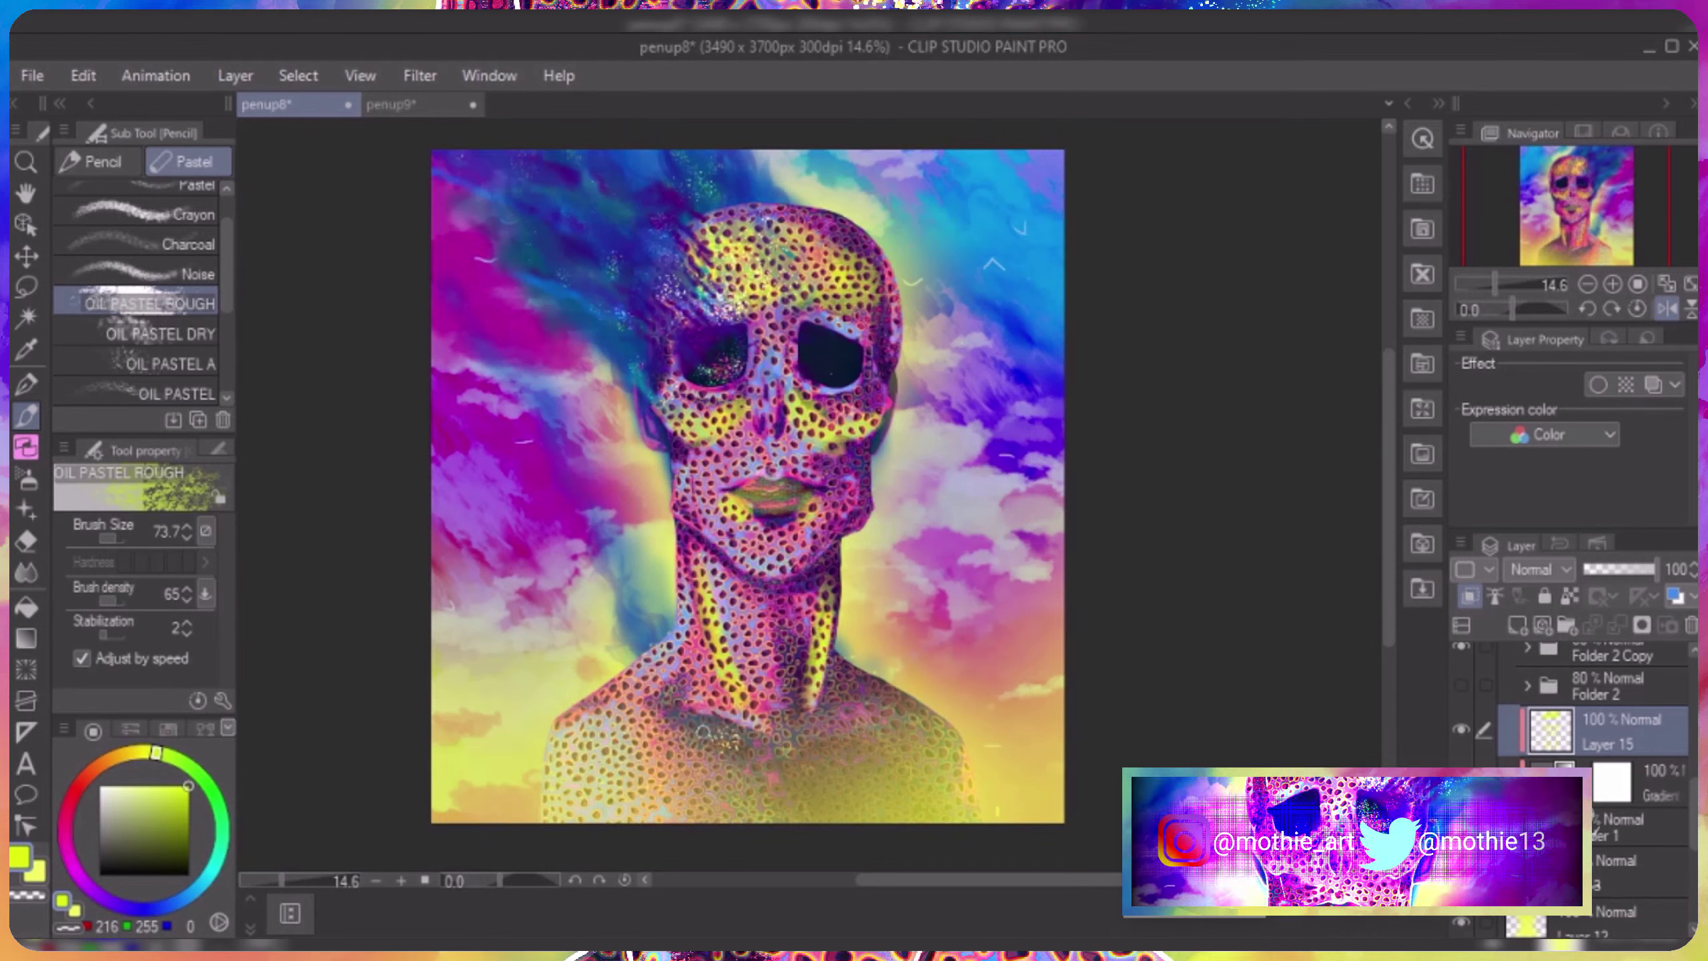
pyautogui.click(74, 790)
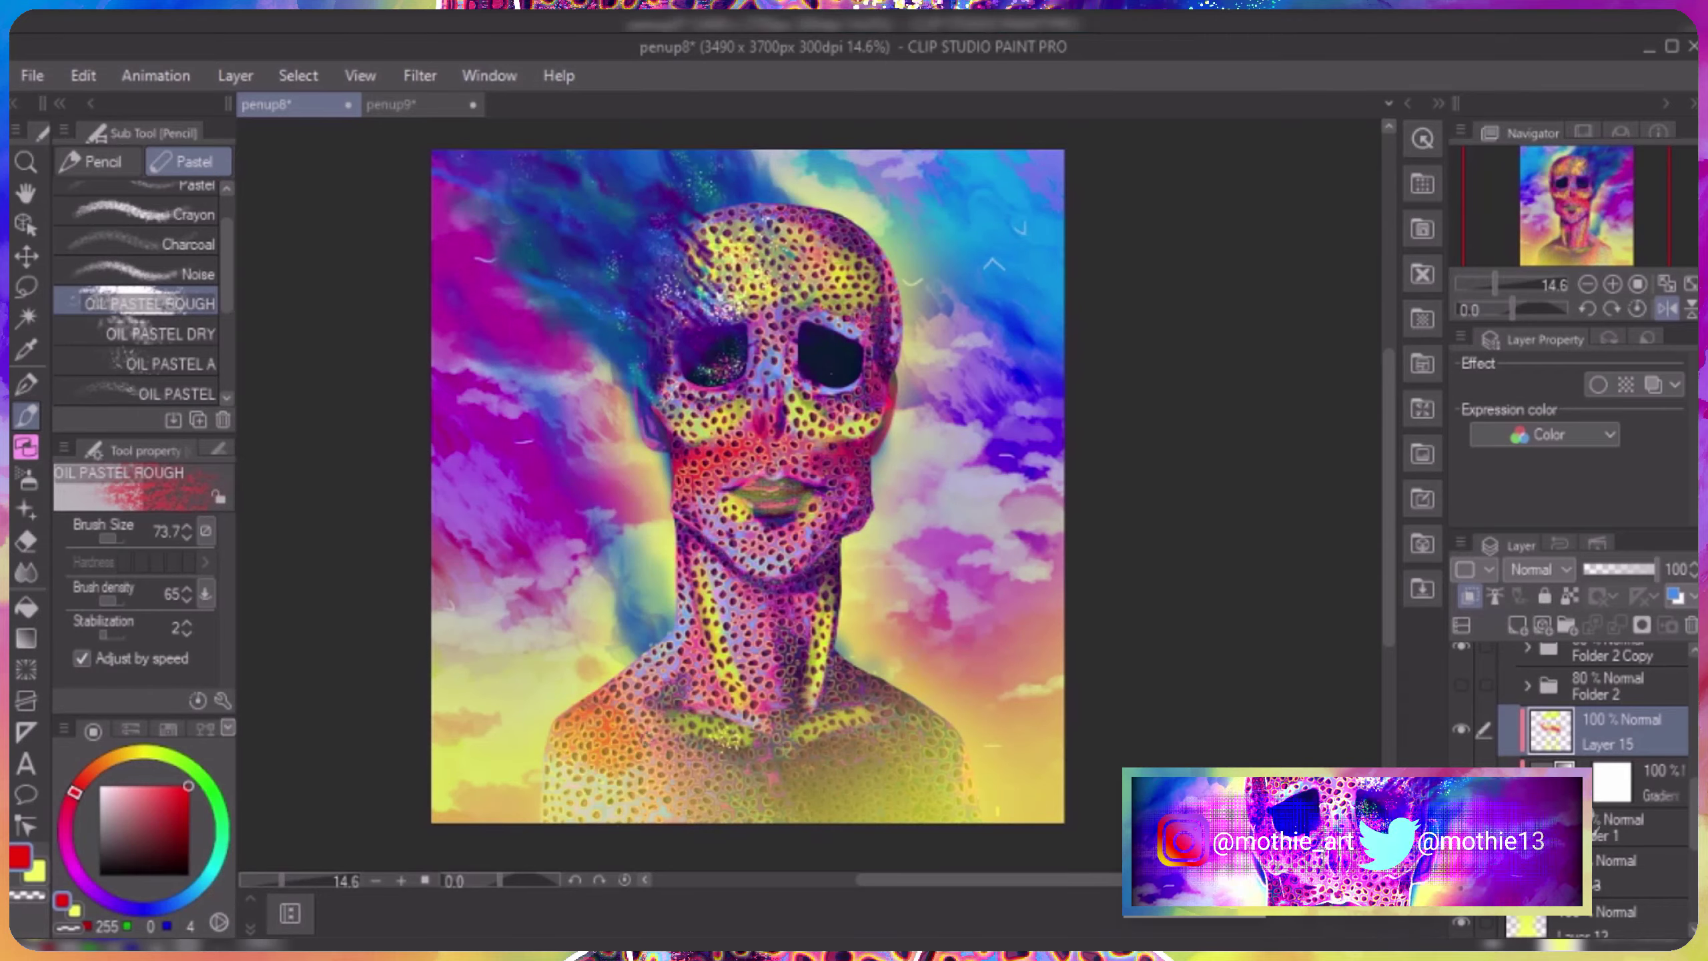
pyautogui.click(174, 902)
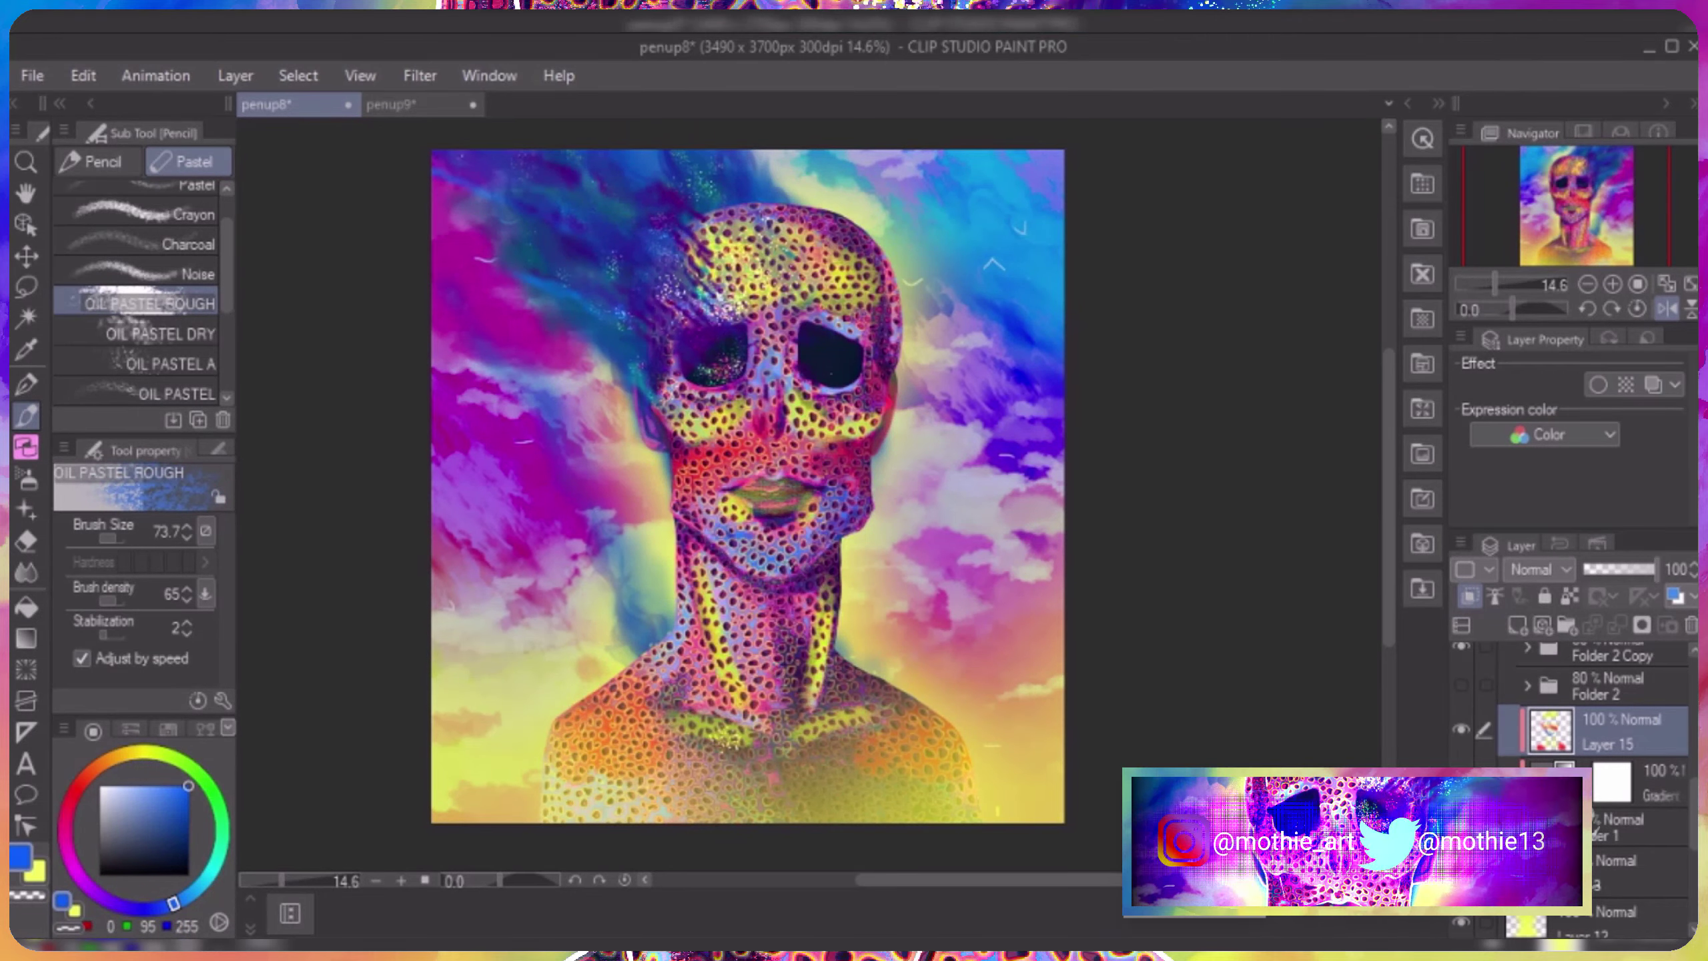
pyautogui.click(759, 682)
pyautogui.click(825, 586)
pyautogui.click(74, 791)
pyautogui.moveTo(733, 616); pyautogui.dragTo(773, 680)
pyautogui.moveTo(713, 572); pyautogui.dragTo(807, 619)
pyautogui.click(148, 752)
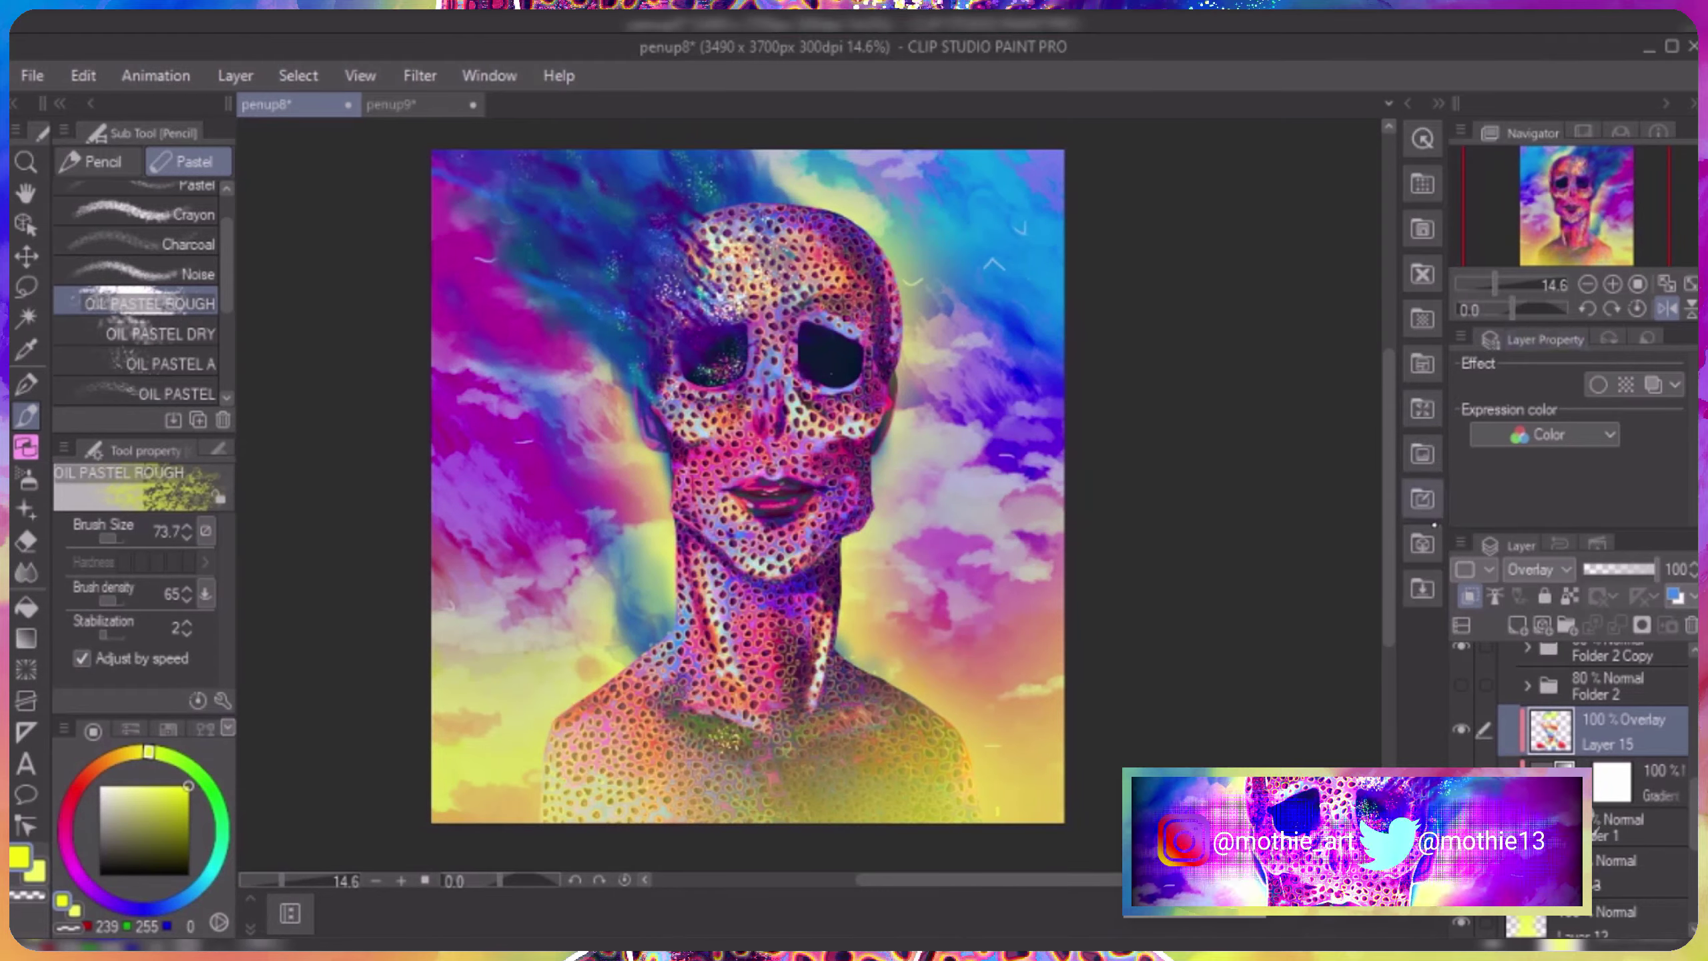
# Set Layer 15, the pastel patches, to Overlay blending at 45% opacity.
pyautogui.click(1539, 577)
pyautogui.click(1550, 329)
pyautogui.click(1537, 570)
pyautogui.click(1540, 330)
pyautogui.moveTo(1643, 569); pyautogui.dragTo(1617, 569)
# Smudge the dark plume into the upper-left sky with the Wet bleed blender at size 742.9 on Layer 3, and select Layer 2.
pyautogui.scroll(-3, 1567, 700)
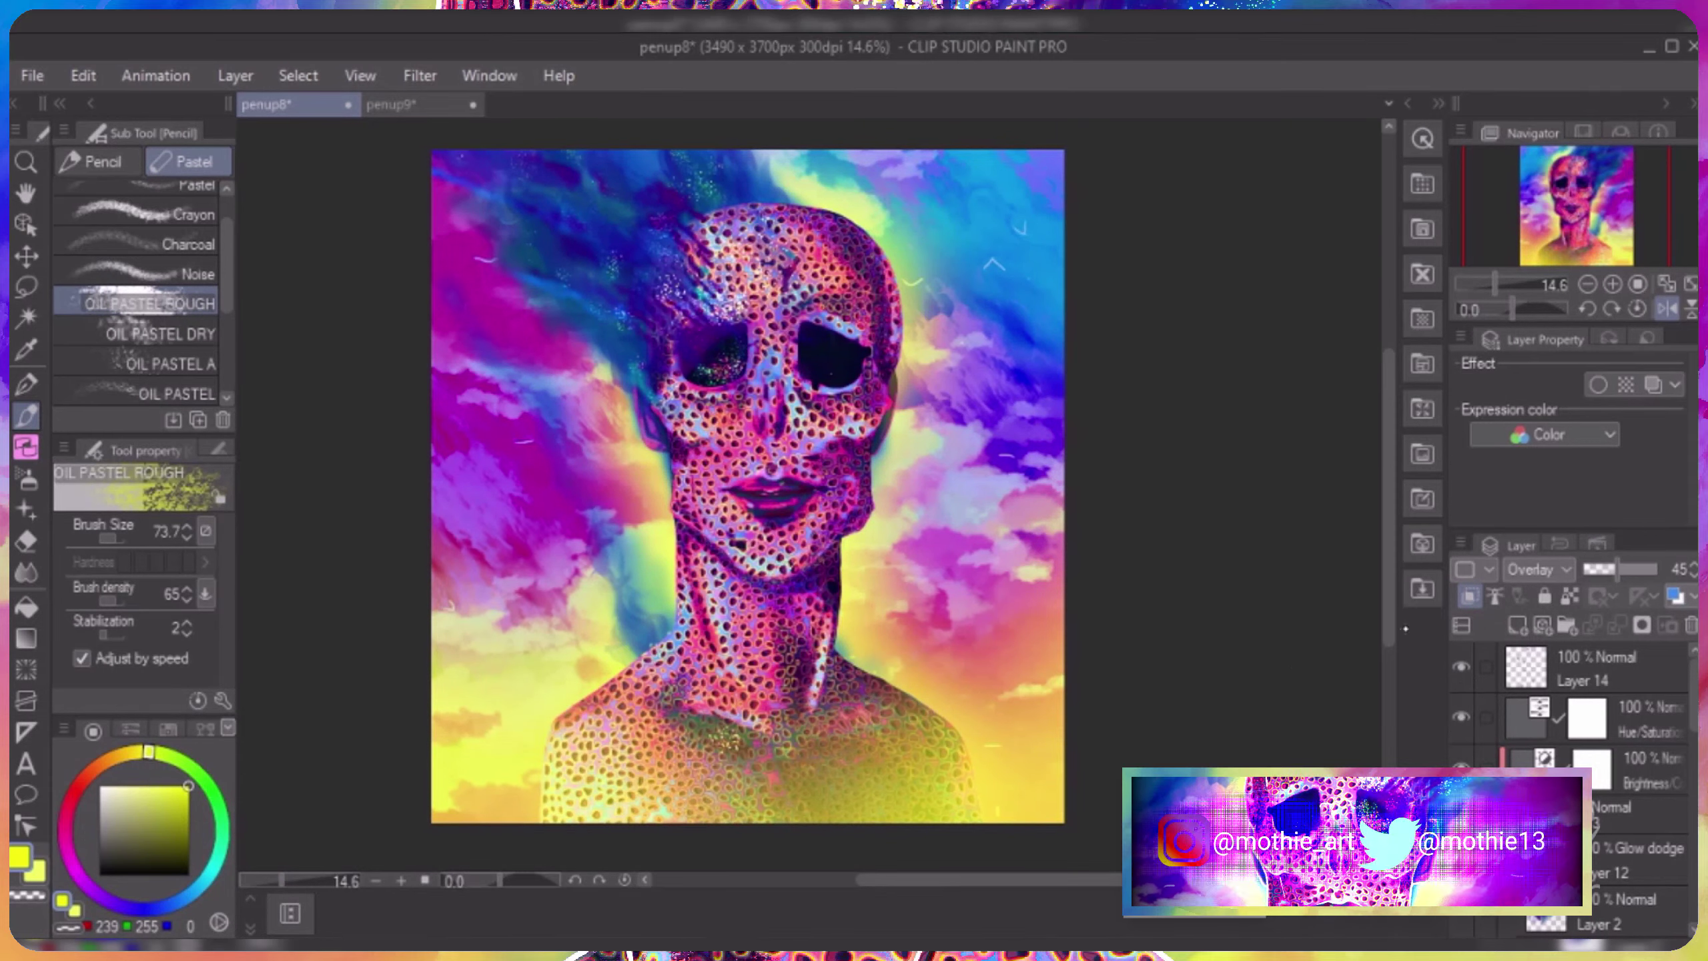
pyautogui.scroll(1, 1285, 530)
pyautogui.scroll(3, 1601, 740)
pyautogui.click(1640, 798)
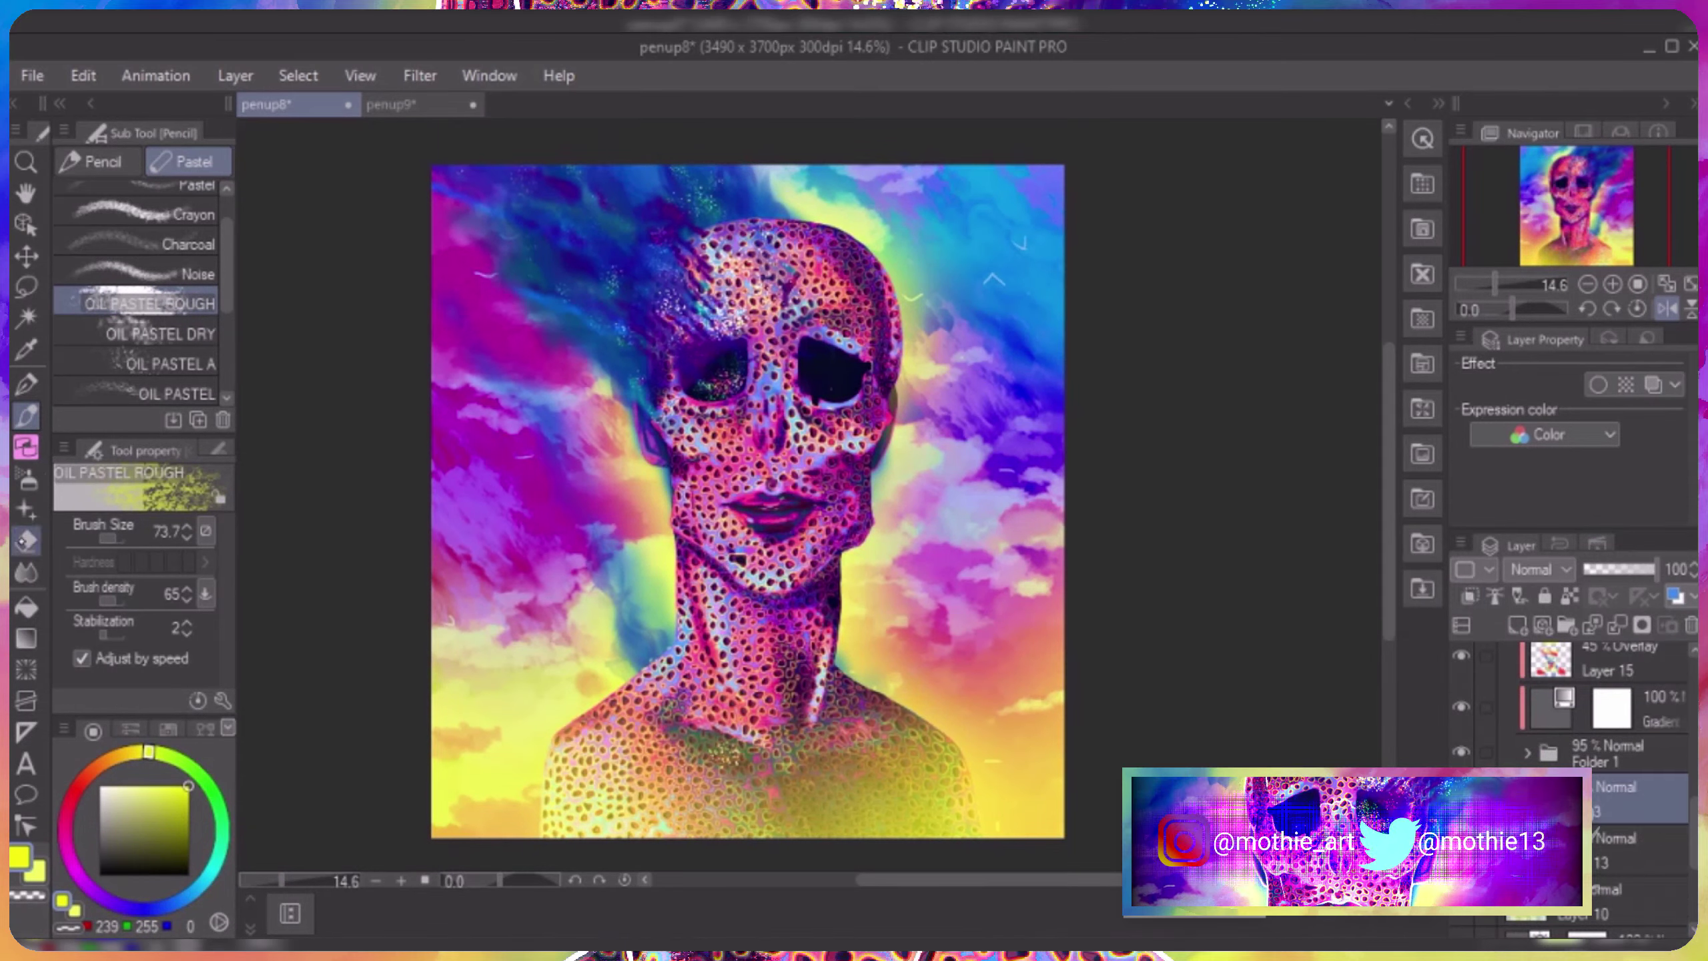
pyautogui.press('b')
pyautogui.click(134, 278)
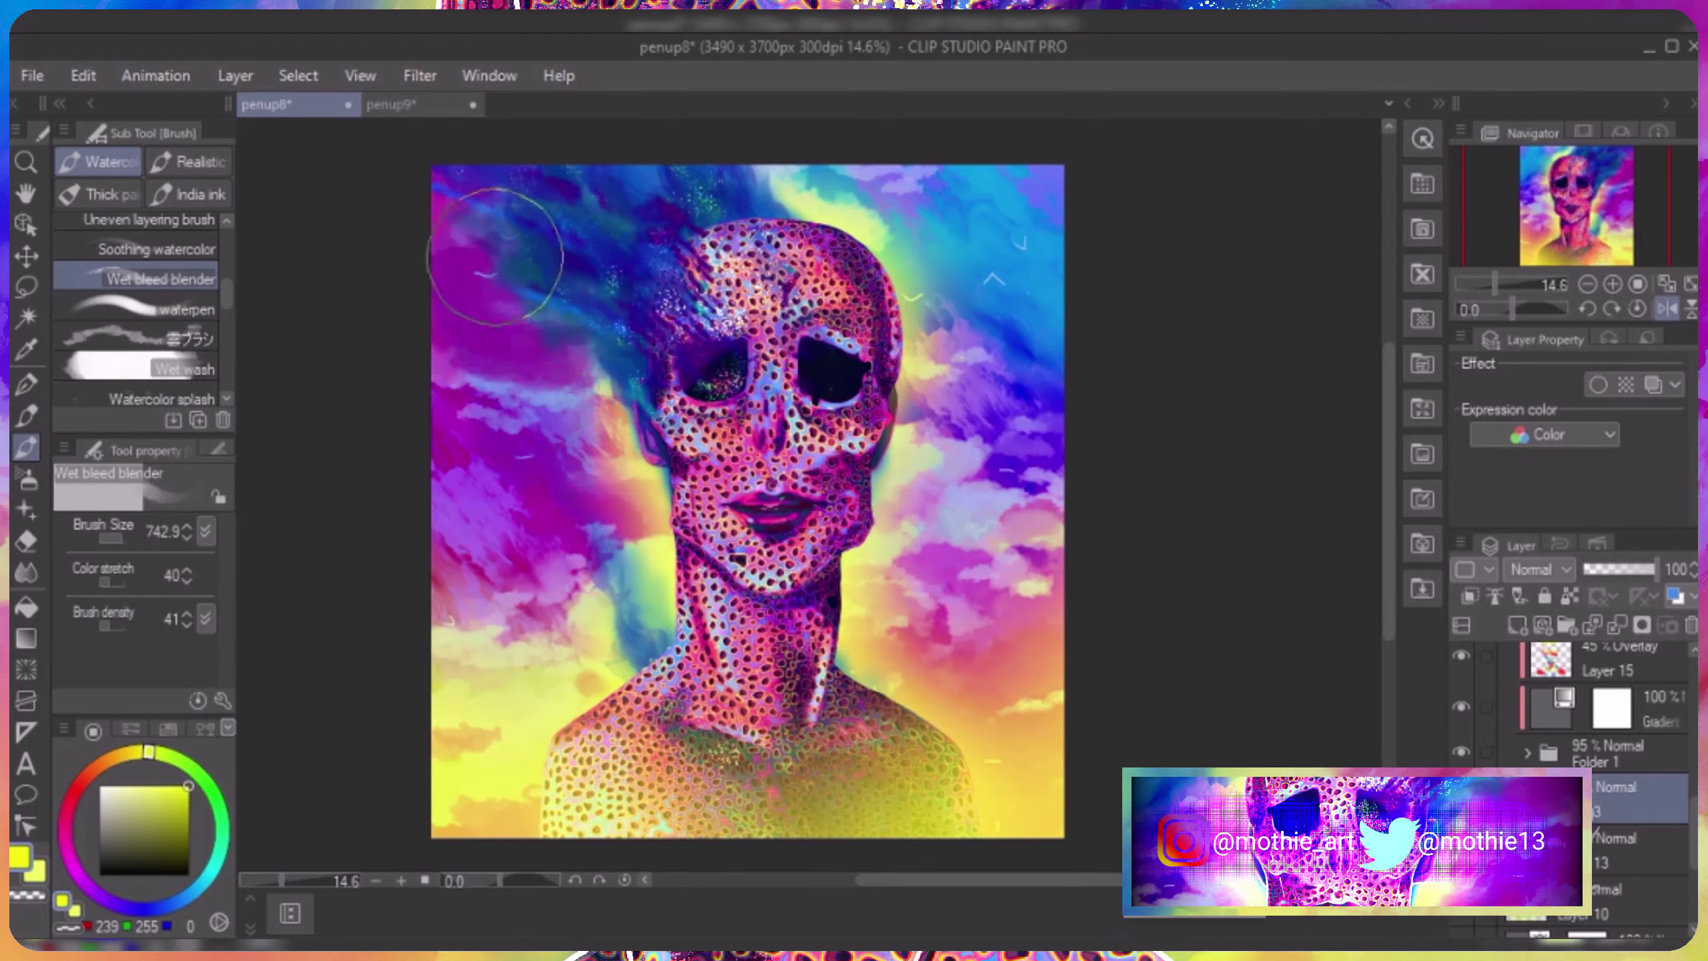
pyautogui.moveTo(477, 221); pyautogui.dragTo(502, 290)
pyautogui.keyDown('ctrl'); pyautogui.keyDown('shift'); pyautogui.click(501, 235); pyautogui.keyUp('shift'); pyautogui.keyUp('ctrl')
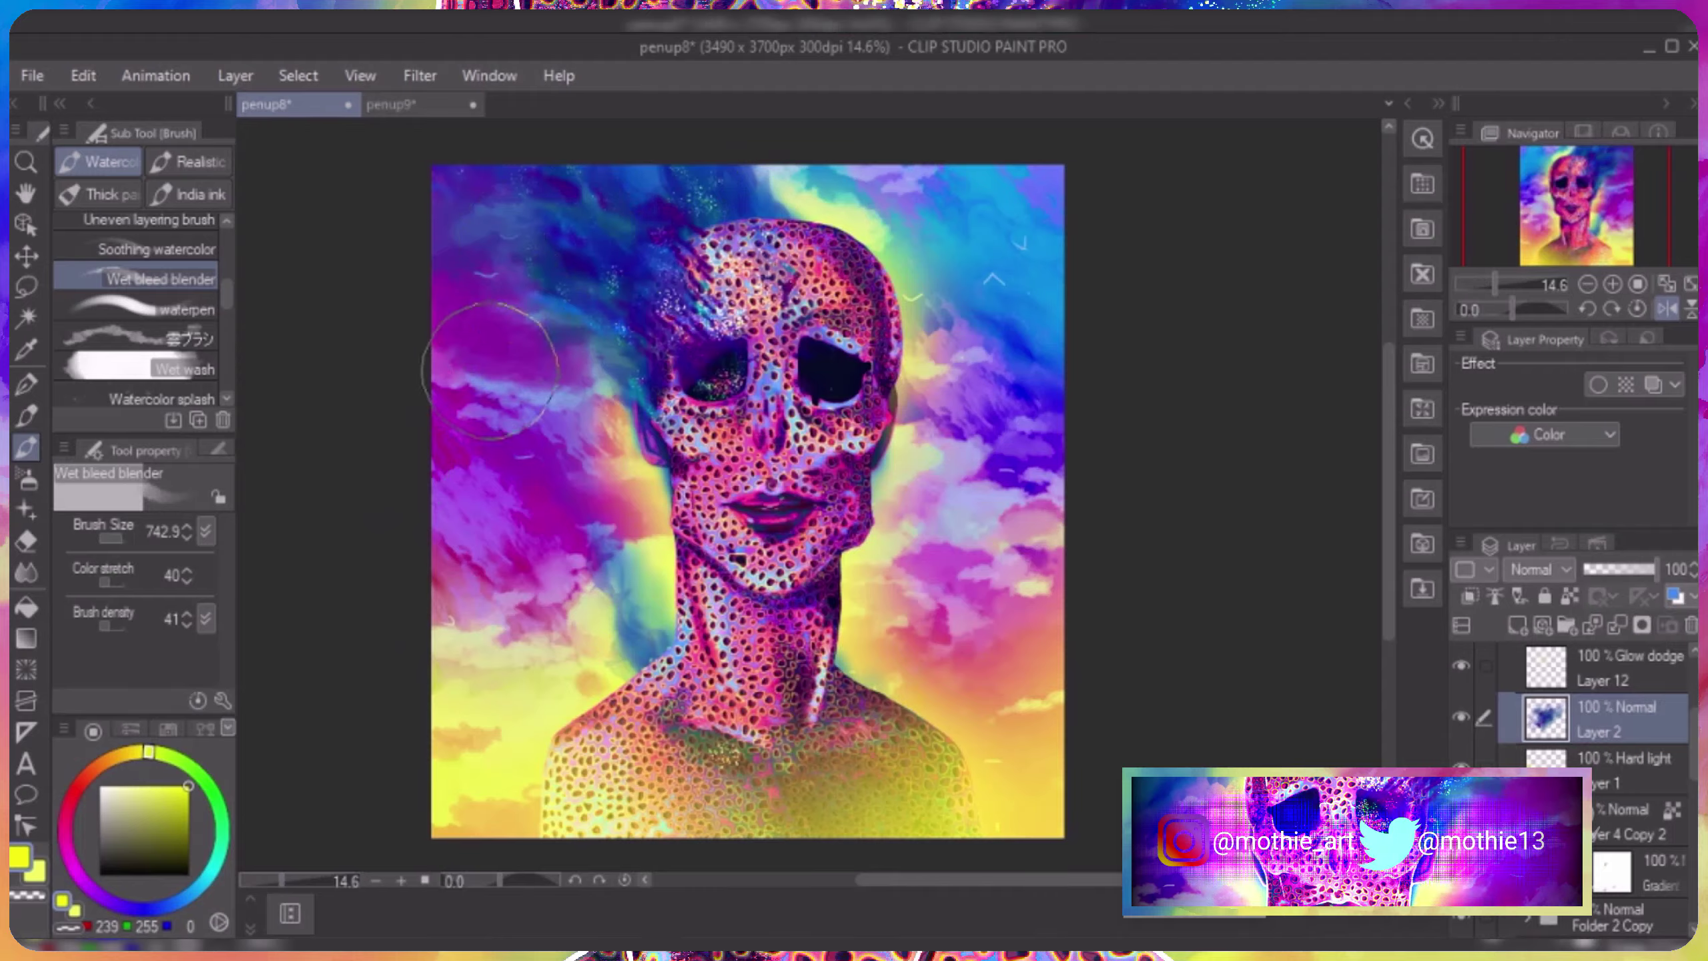
# Try spattering purple over the lower-left sky on a new top layer with the Droplet airbrush at size 2000, and undo it.
pyautogui.hotkey('ctrl', 'shift', 'n')
pyautogui.press('b')
pyautogui.keyDown('alt'); pyautogui.click(444, 283); pyautogui.keyUp('alt')
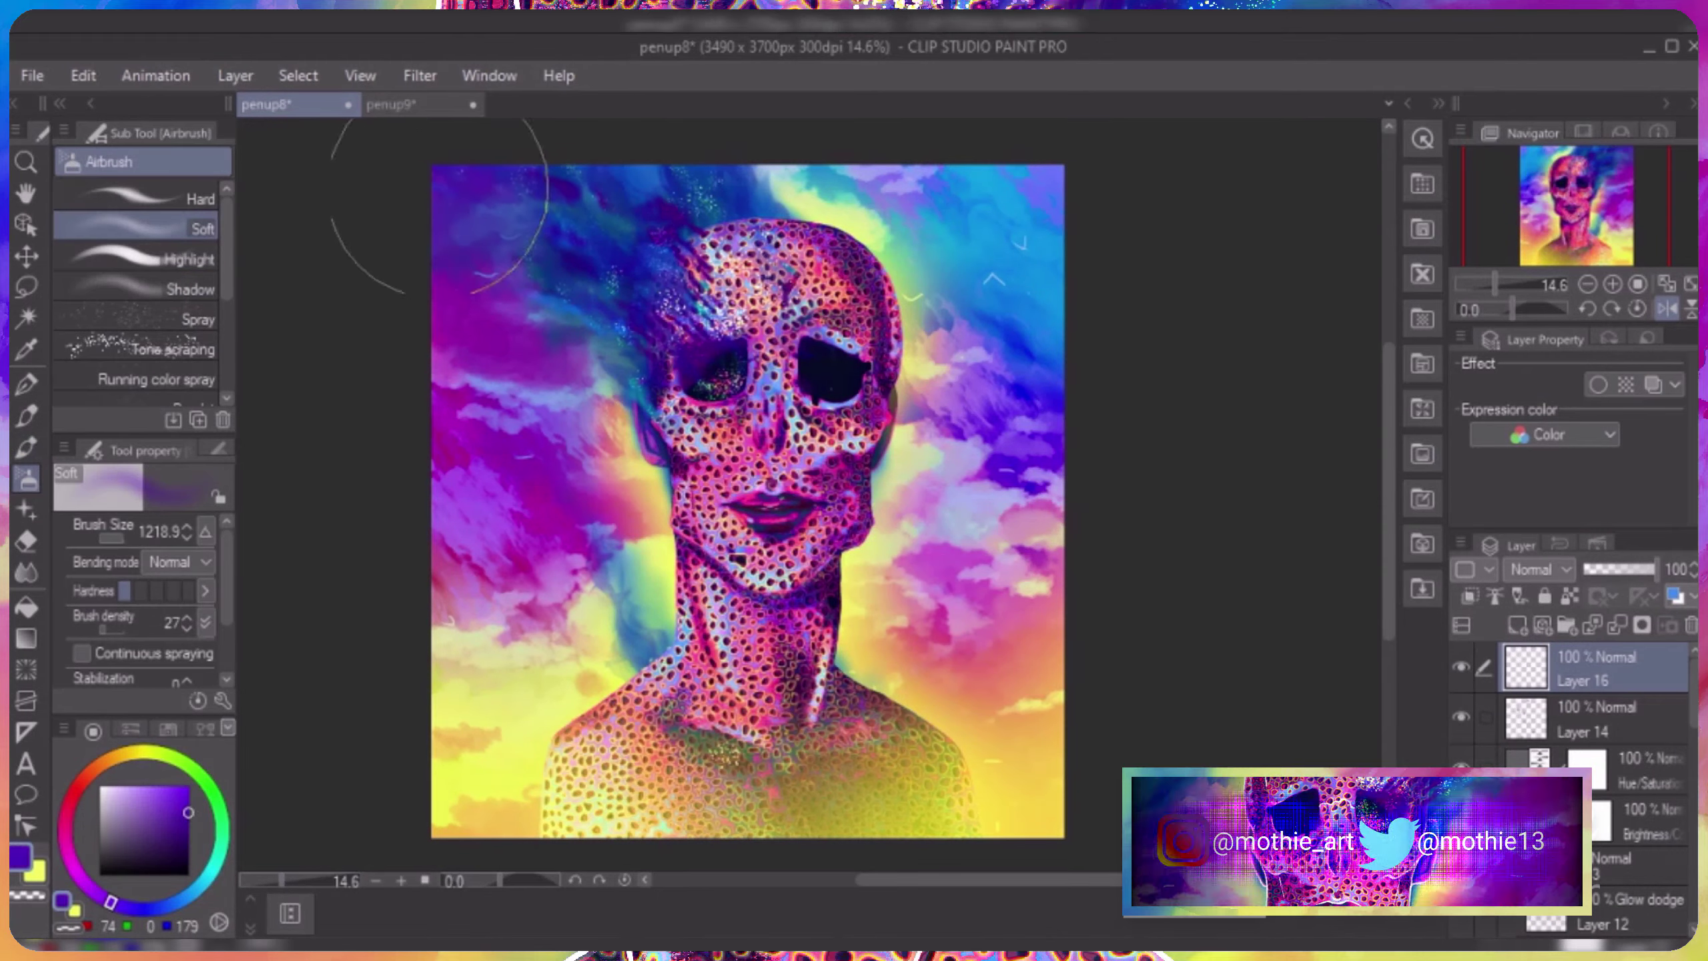
pyautogui.scroll(-3, 135, 303)
pyautogui.click(135, 267)
pyautogui.click(495, 820)
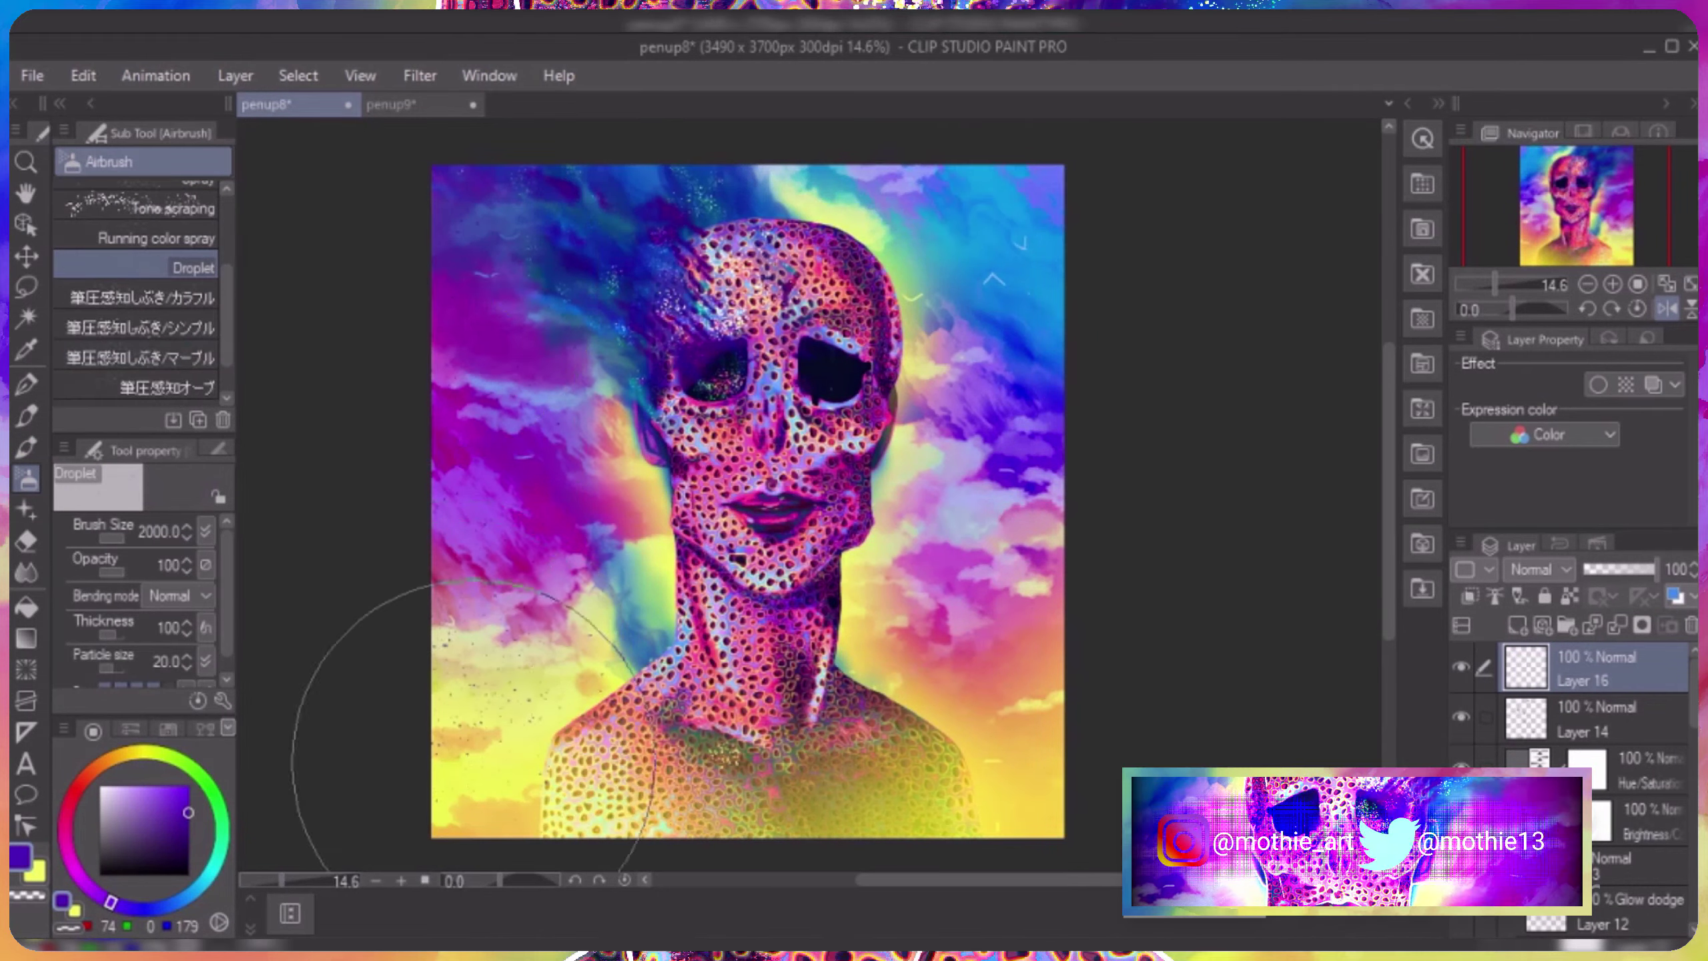
pyautogui.hotkey('ctrl', 'z')
# Try texturing the sky's edges on Layer 16 with the purple Pastel brush at size 2000 in Darken mode, and delete the layer.
pyautogui.click(26, 416)
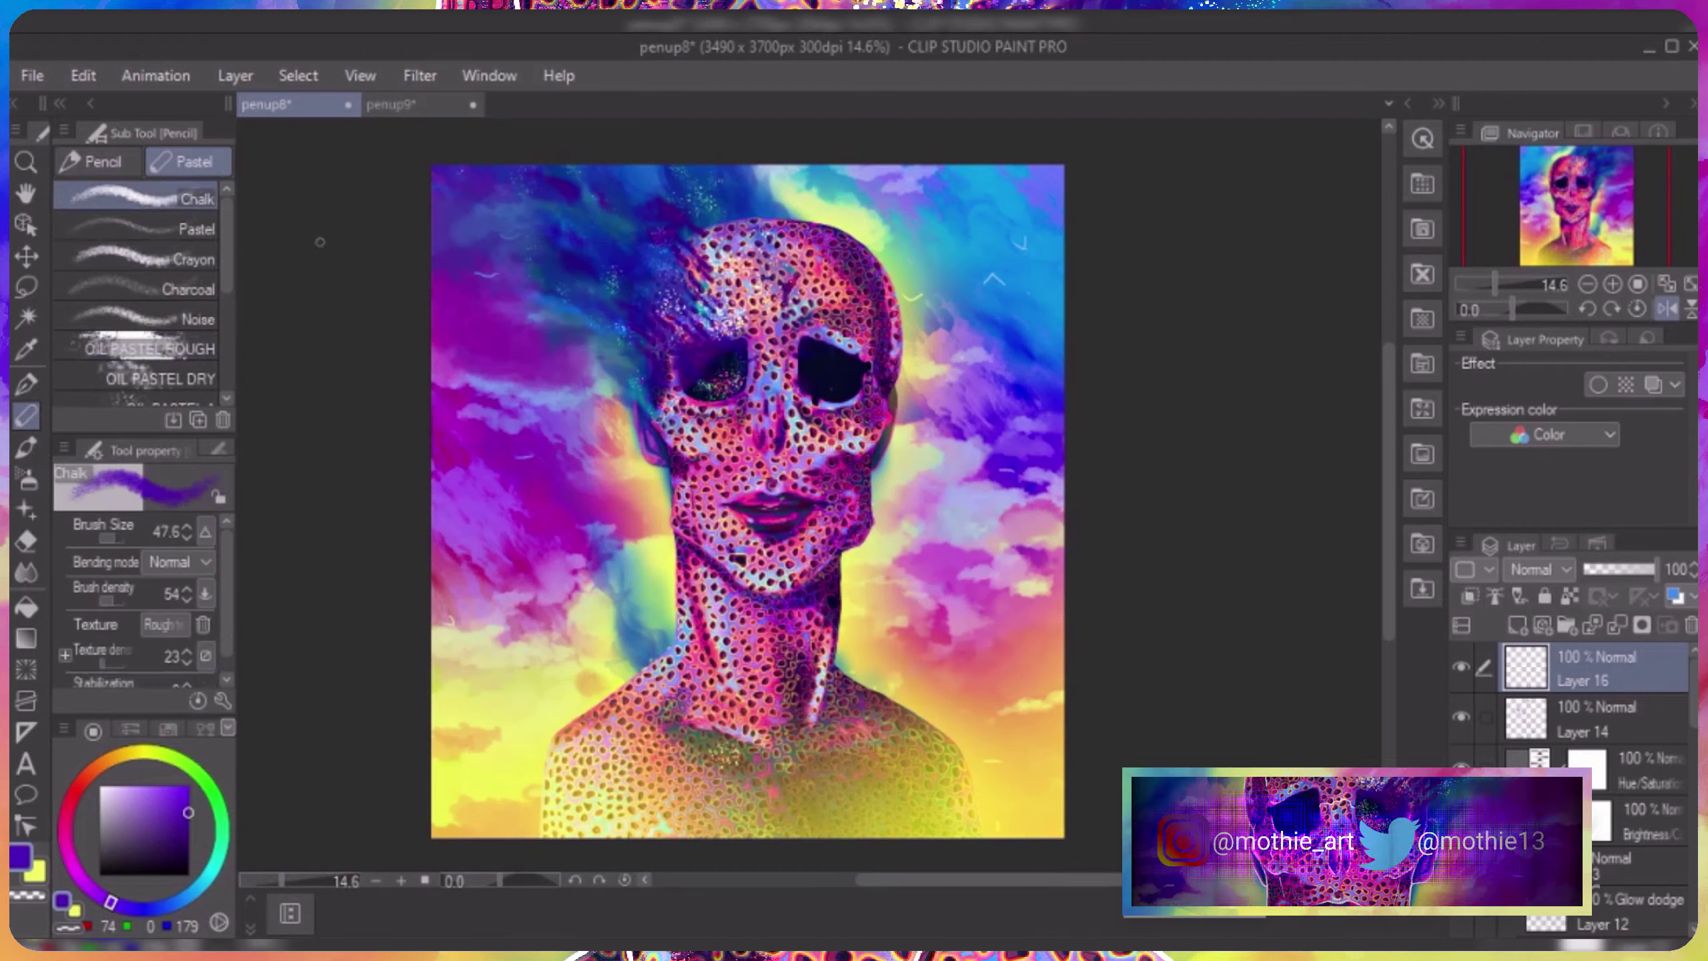
pyautogui.moveTo(389, 274); pyautogui.dragTo(706, 171)
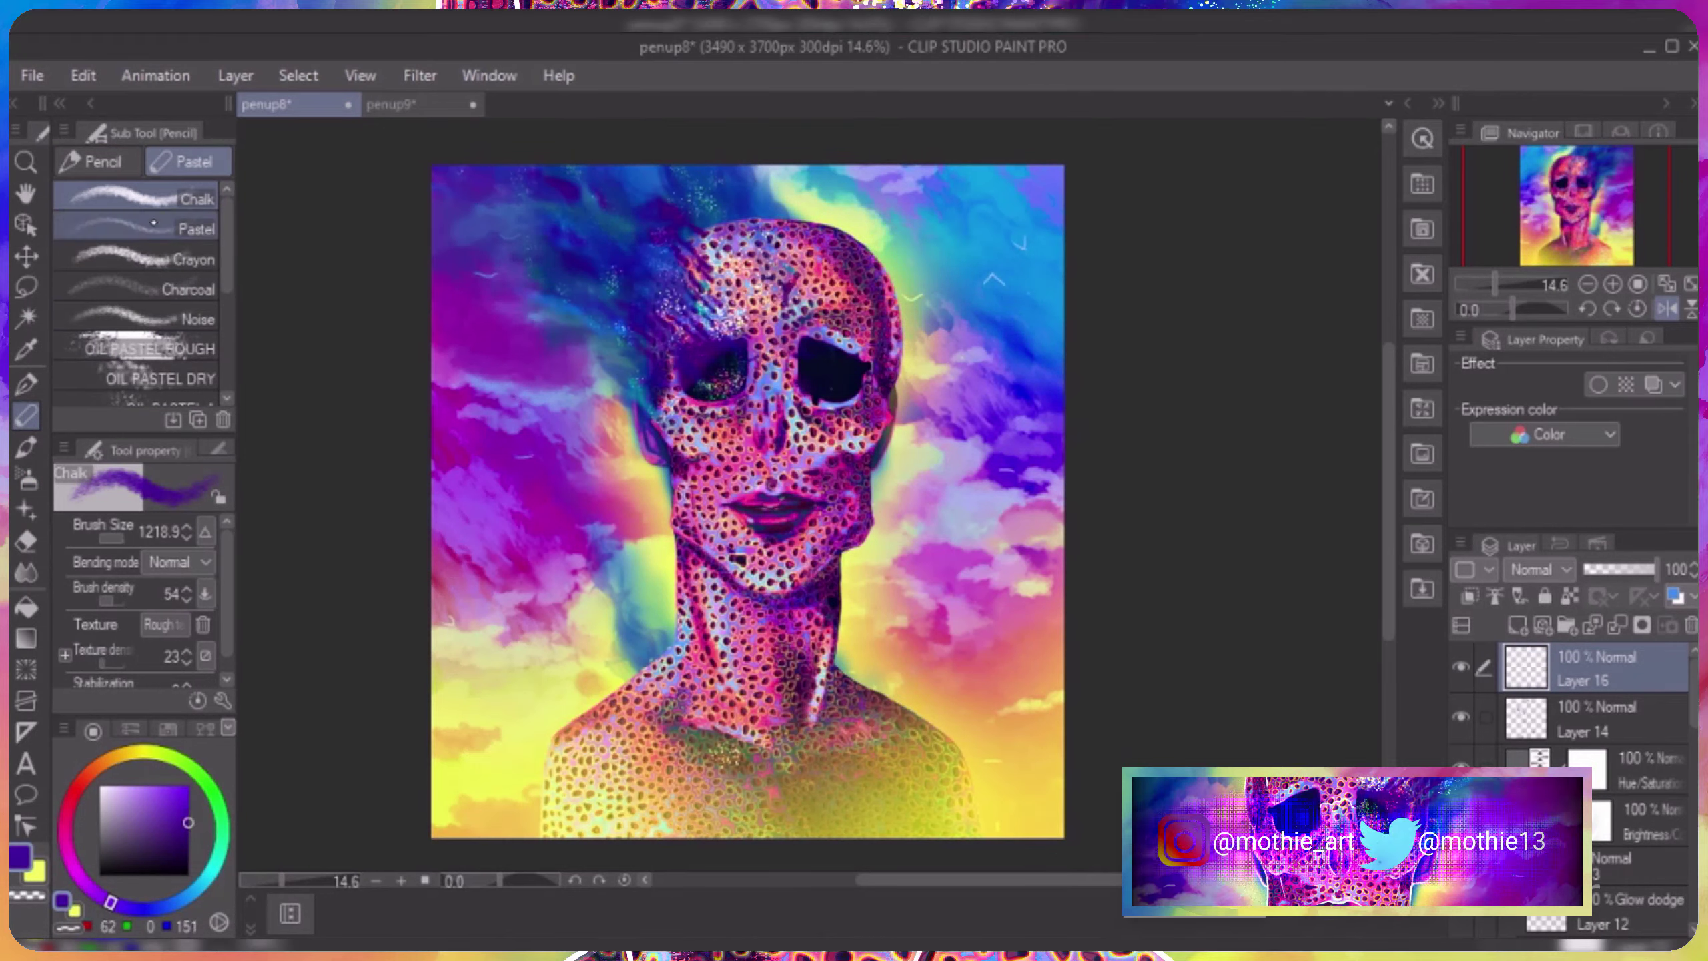
pyautogui.click(159, 229)
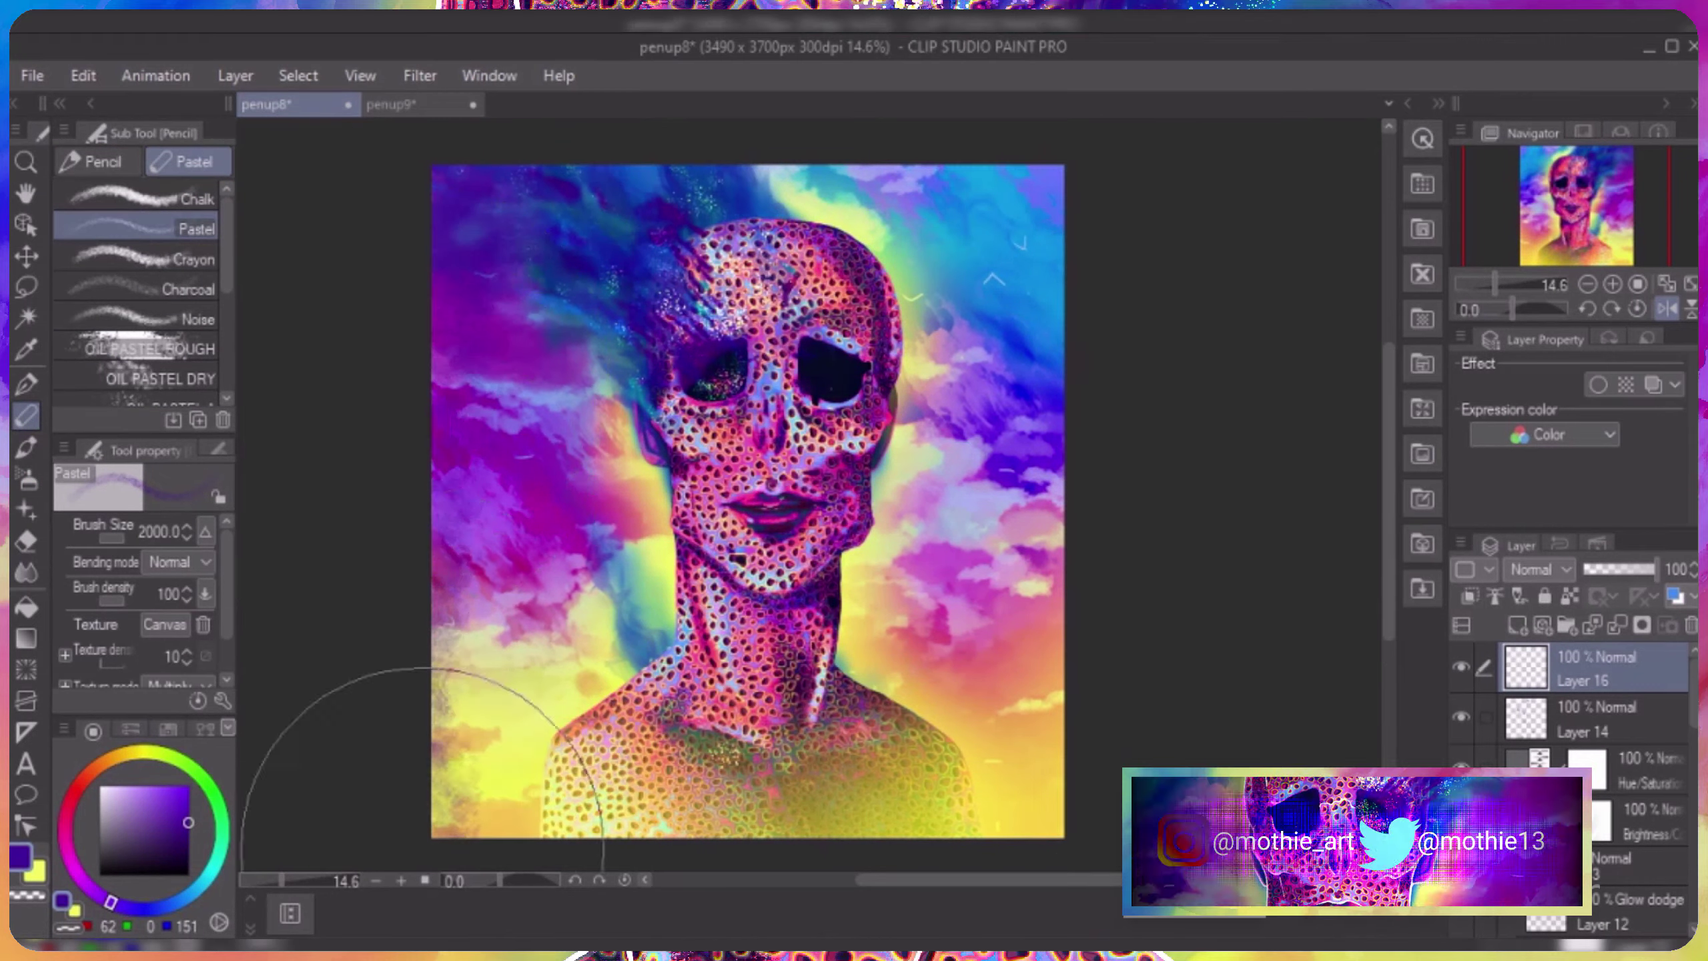
pyautogui.moveTo(437, 851)
pyautogui.mouseDown()
pyautogui.moveTo(1049, 154)
pyautogui.moveTo(1070, 794)
pyautogui.moveTo(605, 827)
pyautogui.mouseUp()
pyautogui.click(1540, 569)
pyautogui.click(1547, 41)
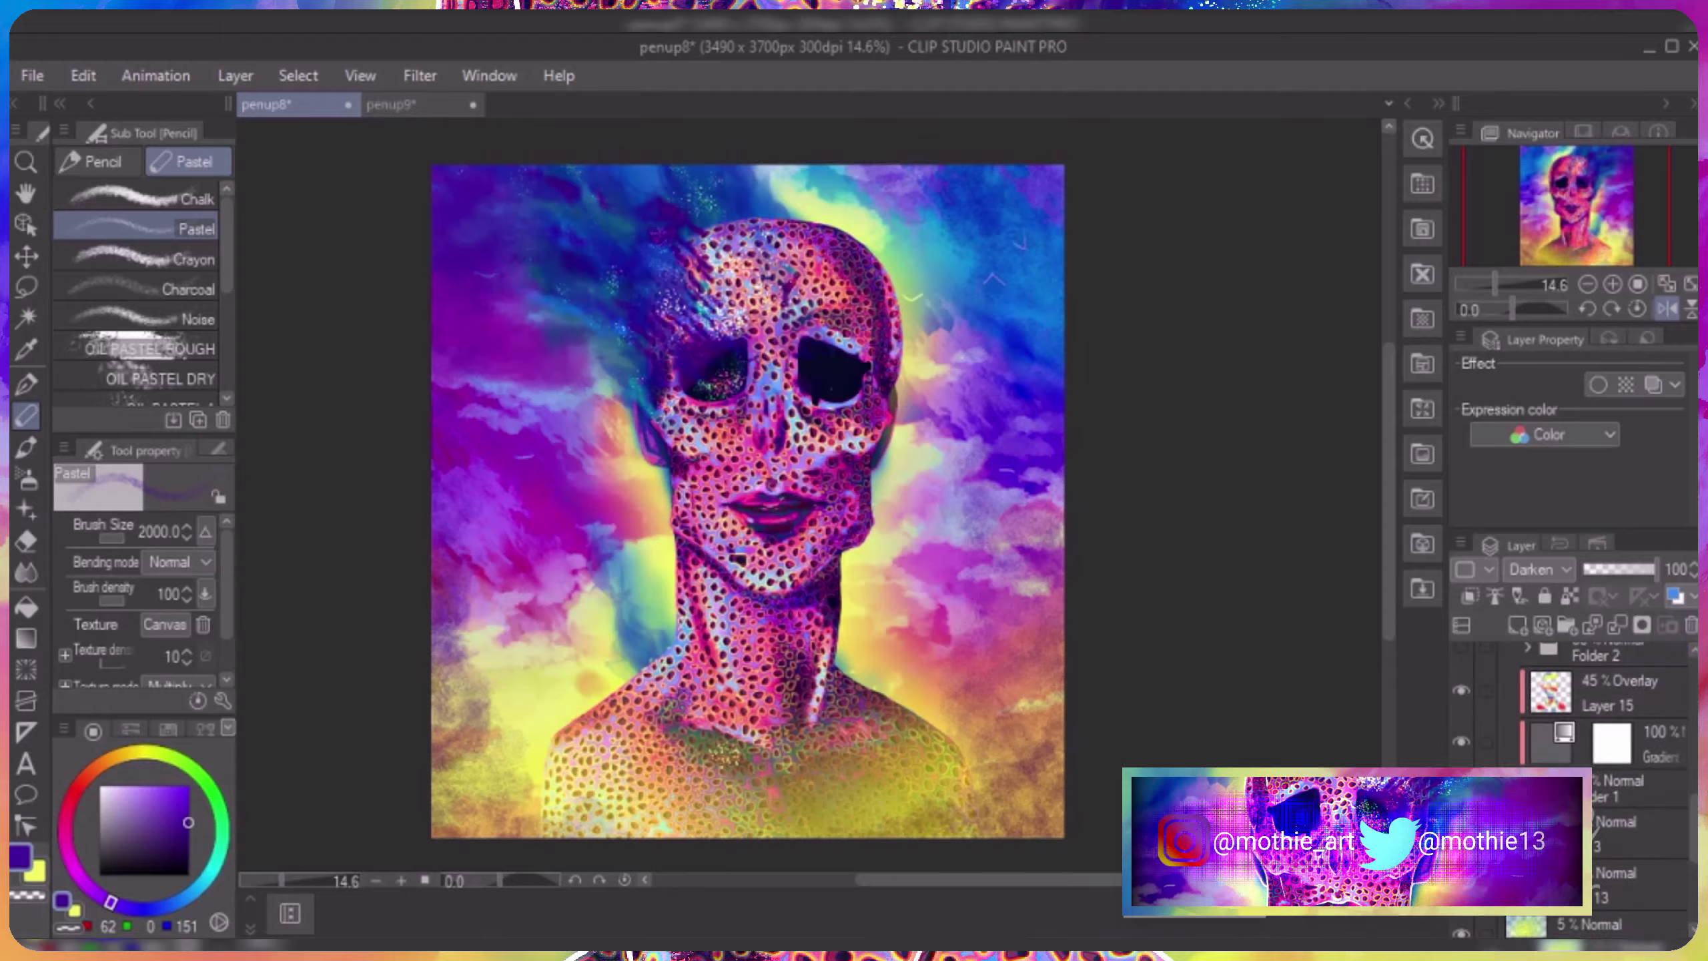
pyautogui.moveTo(1654, 569)
pyautogui.mouseDown()
pyautogui.moveTo(1607, 569)
pyautogui.moveTo(1624, 569)
pyautogui.mouseUp()
pyautogui.press('Delete')
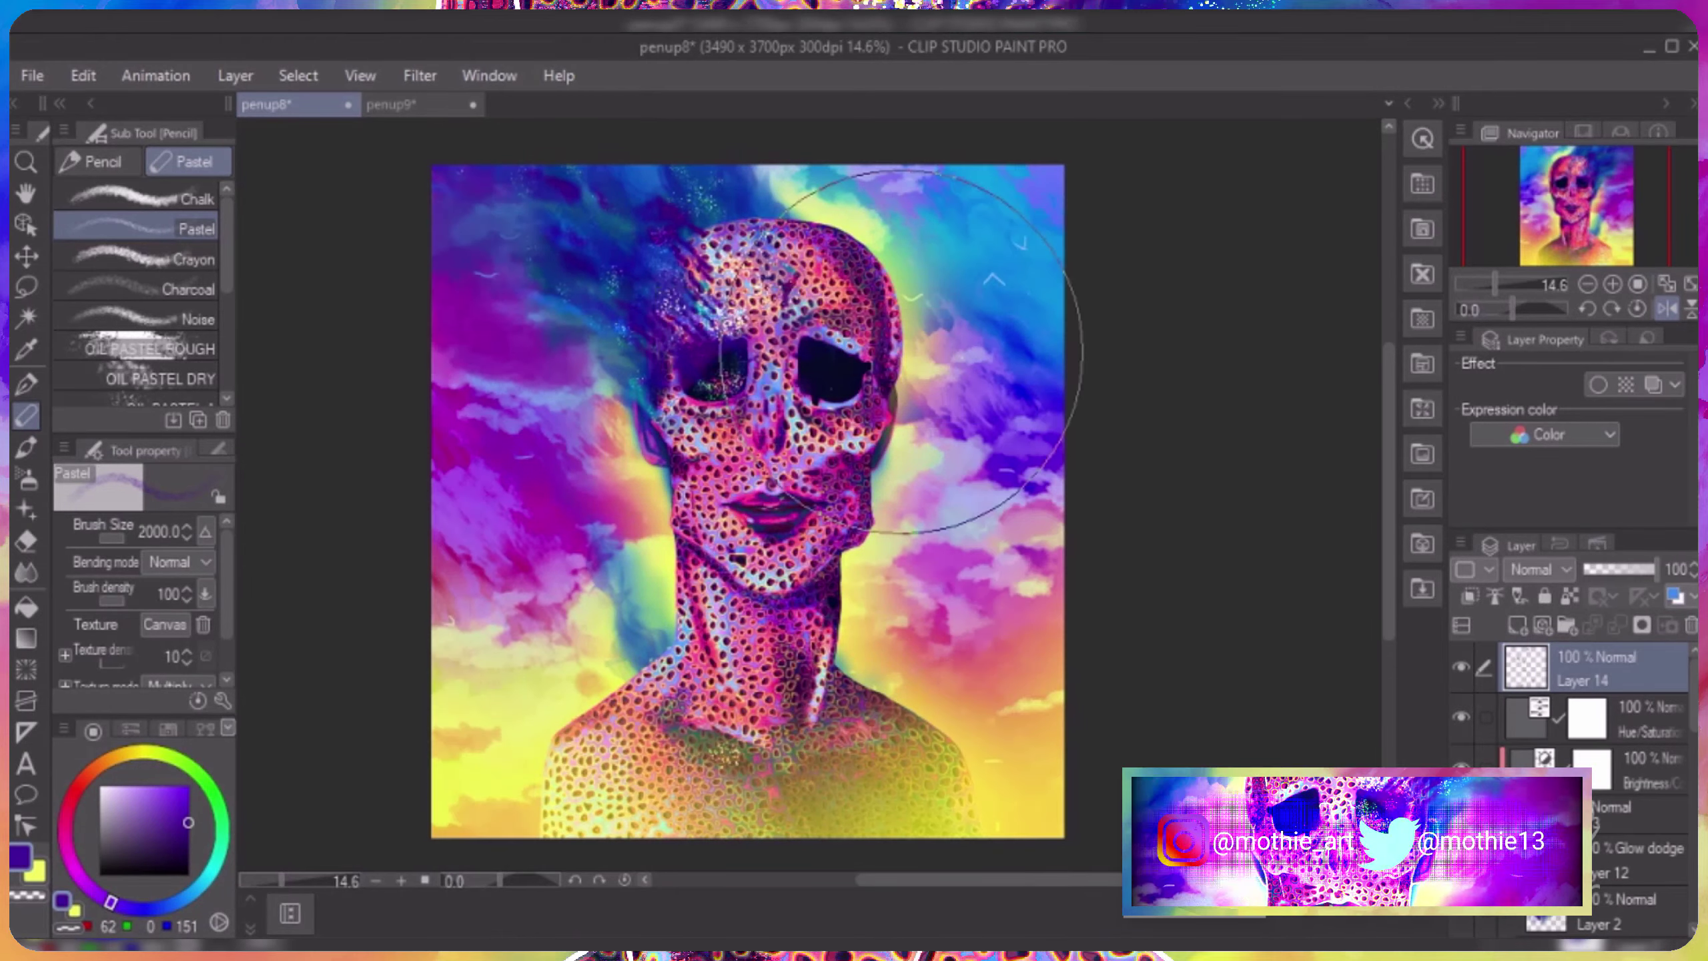
# Try spattering yellow on a new layer above the background's corrections with the 筆圧感知しぶき/カラフル airbrush at size 2000, and undo it.
pyautogui.scroll(-3, 1573, 740)
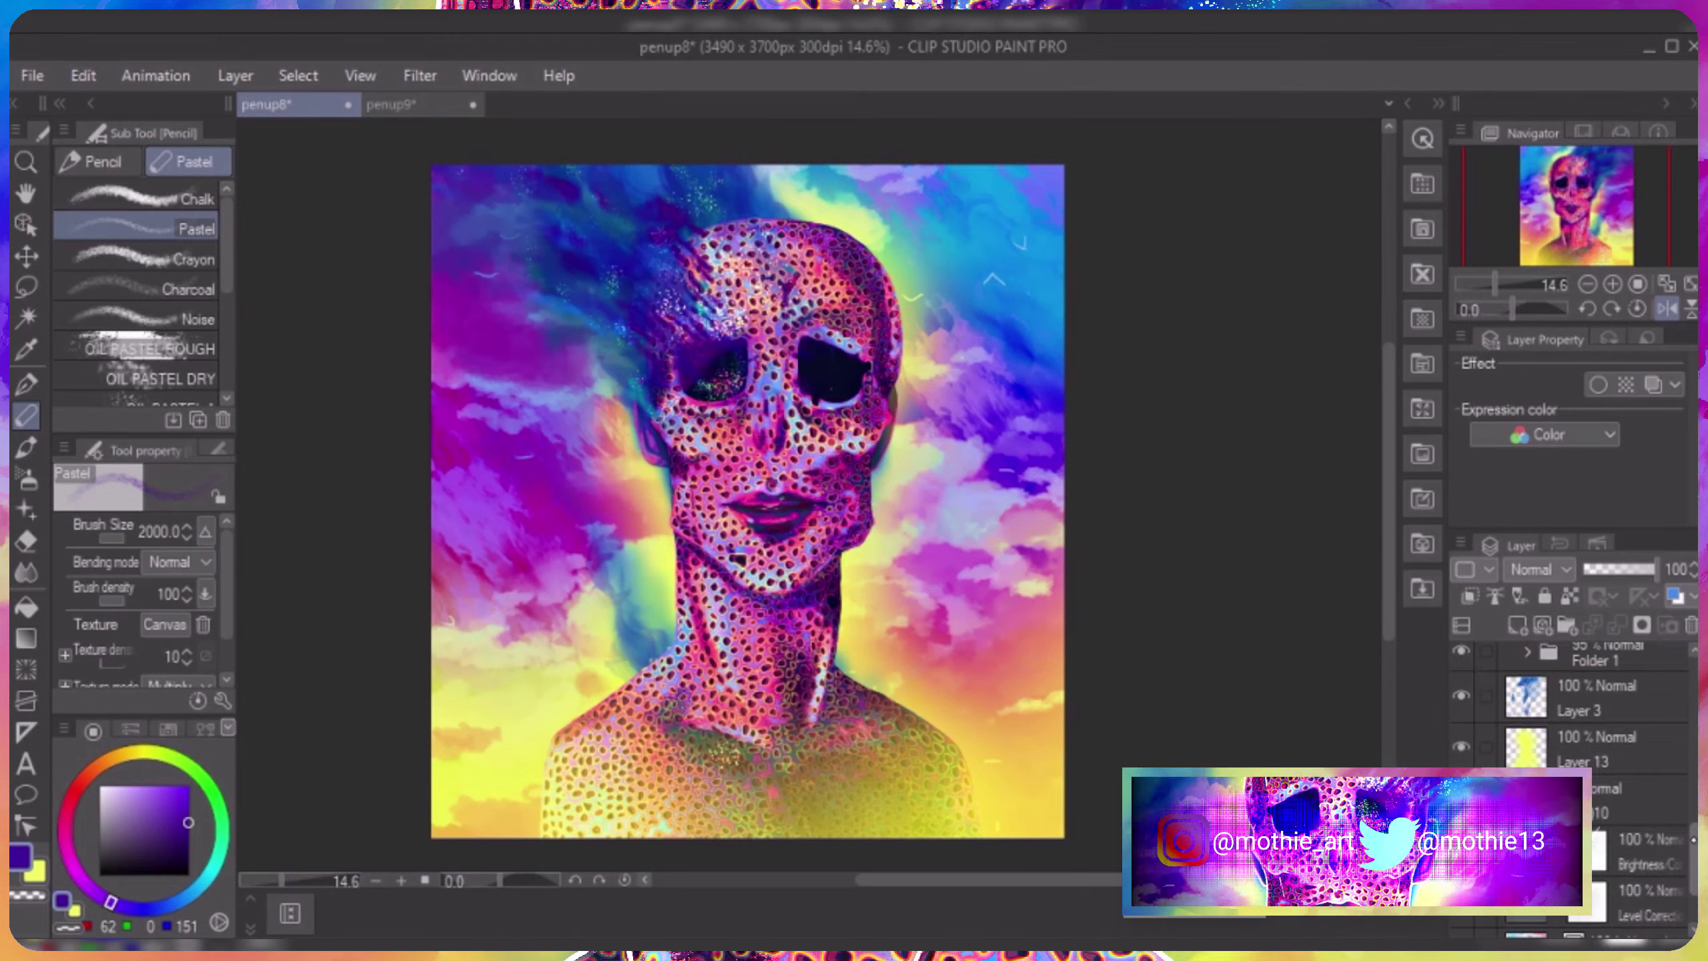
pyautogui.click(236, 75)
pyautogui.click(305, 107)
pyautogui.press('b')
pyautogui.press('x')
pyautogui.press(']')
pyautogui.press(']')
pyautogui.press(']')
pyautogui.press(']')
pyautogui.press(']')
pyautogui.press(']')
pyautogui.hotkey('ctrl', 'z')
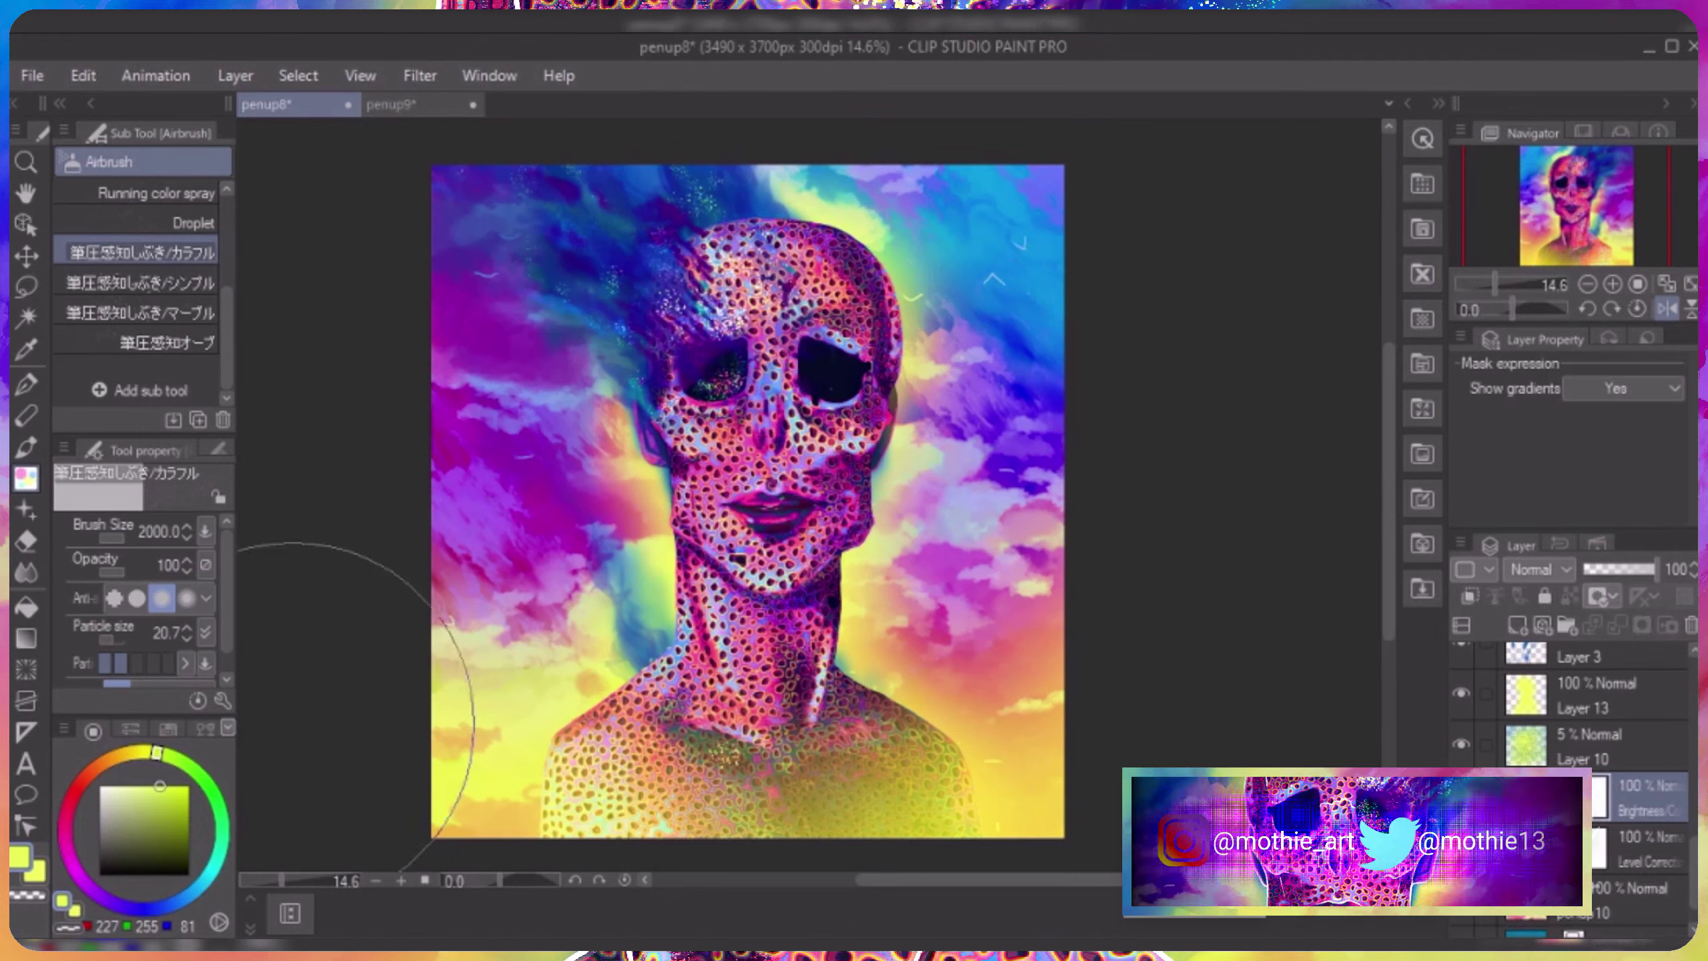
# Select Layer 2 and set up the の雲 11 cloud brush with dark blue (RGB 14, 0, 151) at size 275.9.
pyautogui.click(1614, 739)
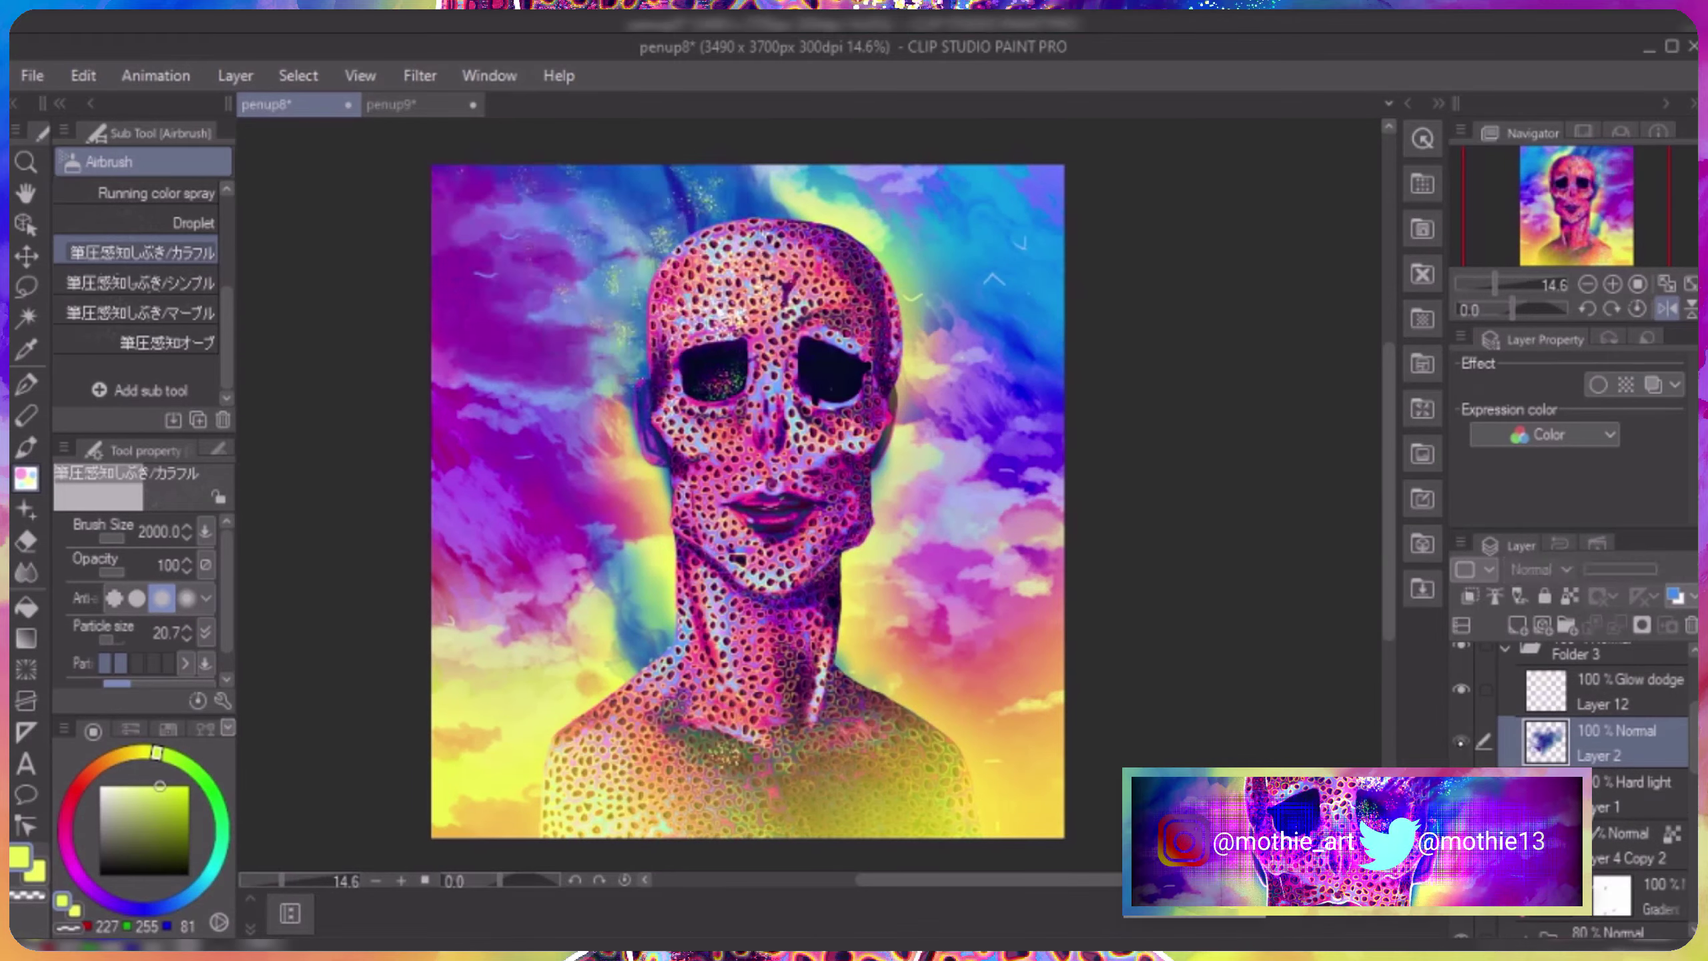
pyautogui.click(145, 908)
pyautogui.press('b')
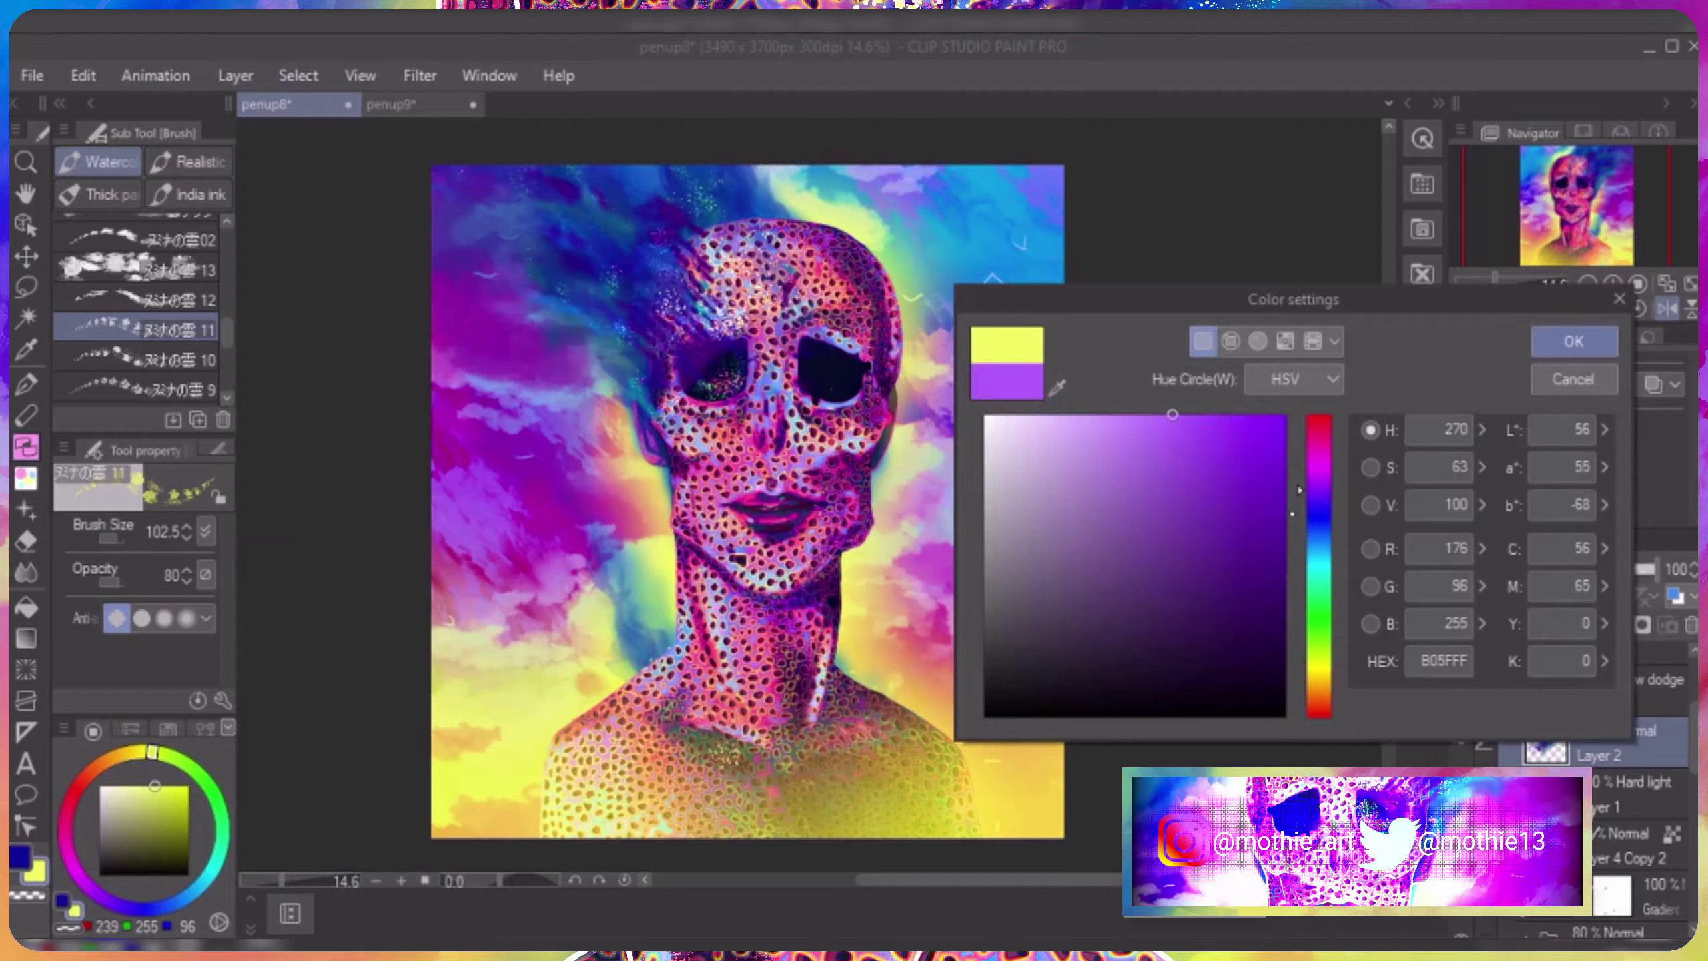
pyautogui.click(1581, 339)
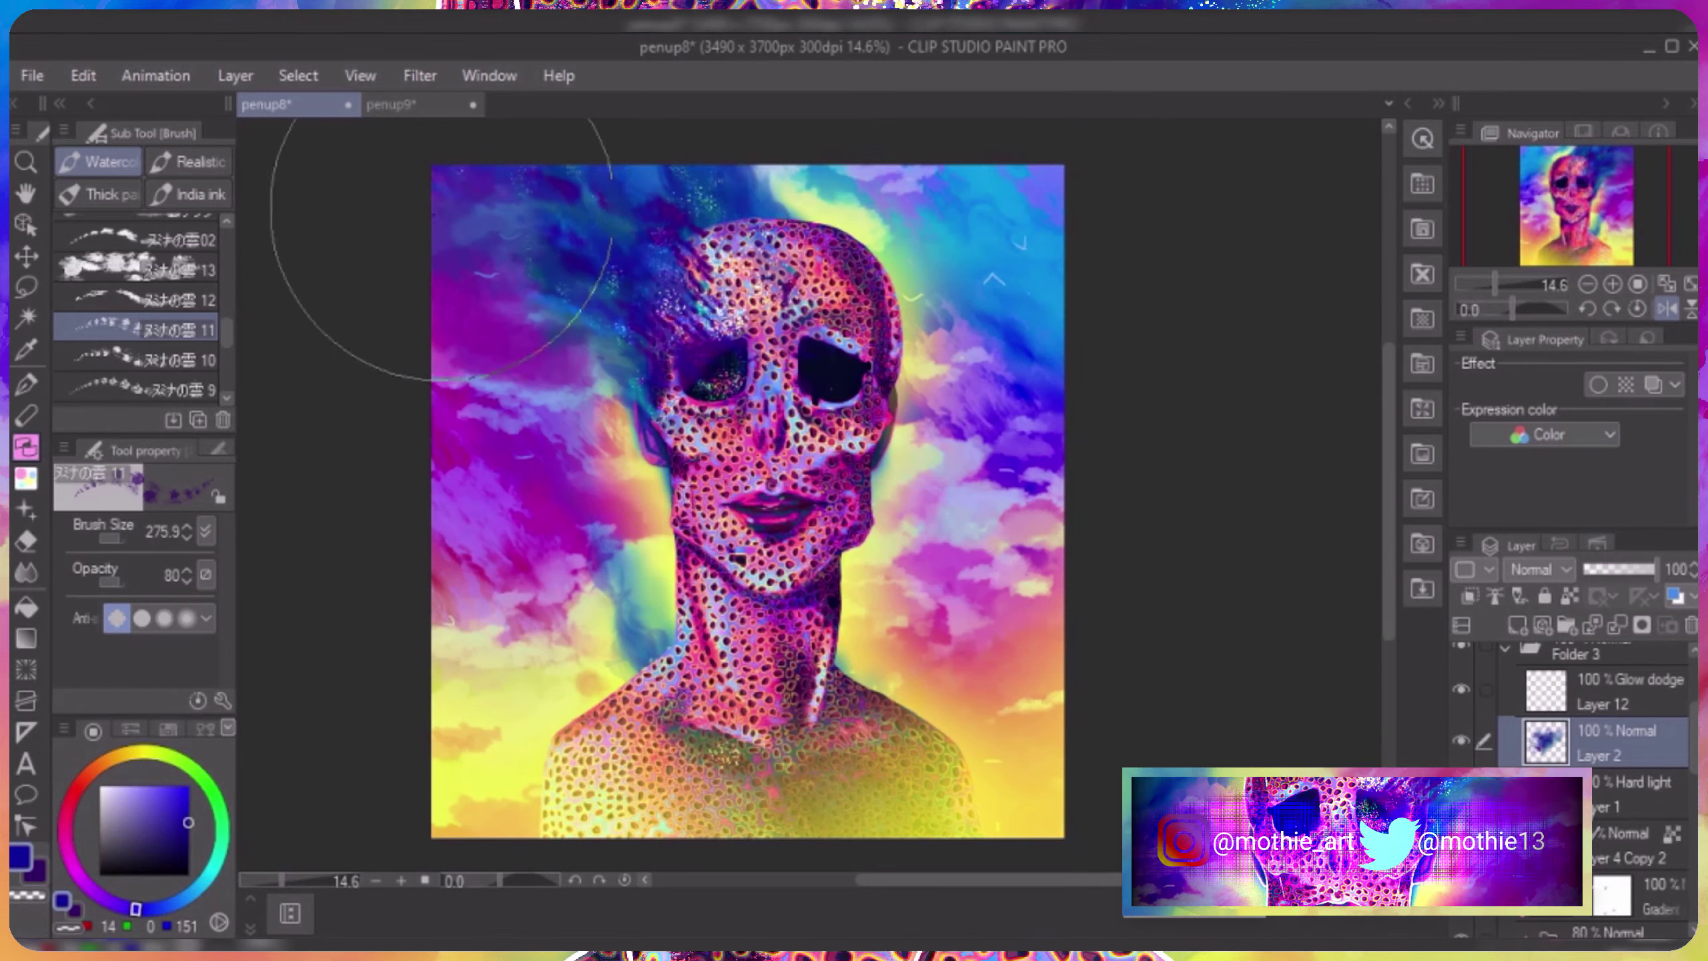
# Try painting dark blue clouds over the upper-left sky with の雲 11 at 90% layer opacity and の雲 13 at size 102.5, and undo them.
pyautogui.moveTo(1641, 569); pyautogui.dragTo(1651, 569)
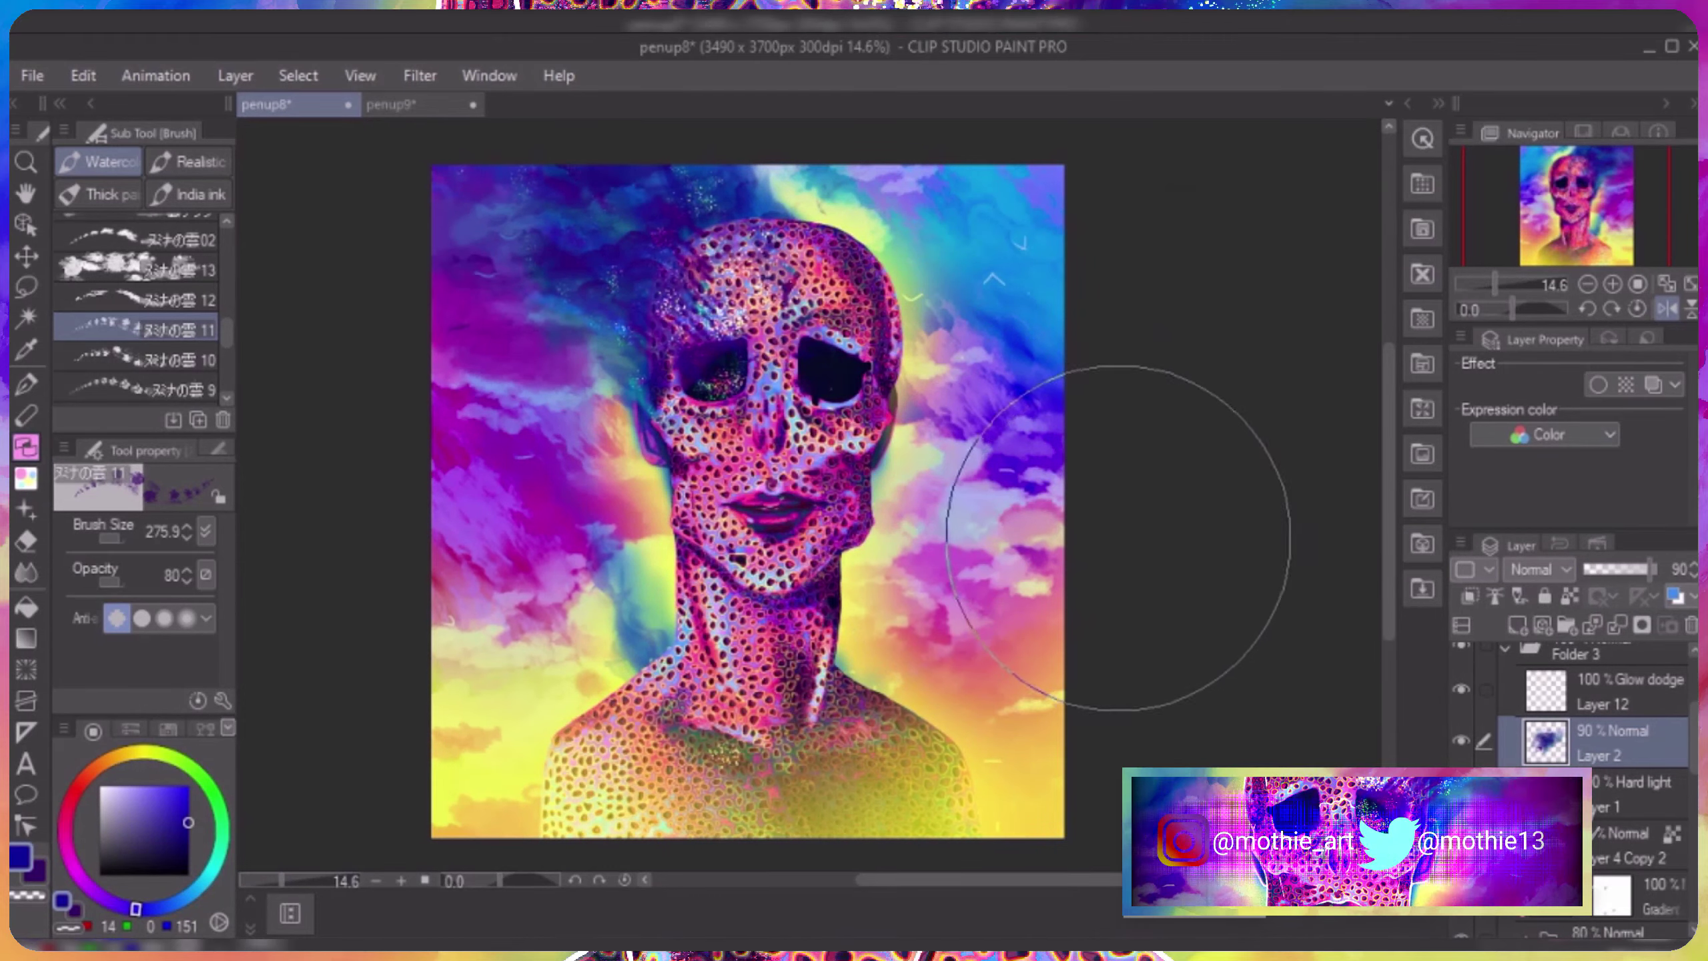
pyautogui.hotkey('ctrl', 'z')
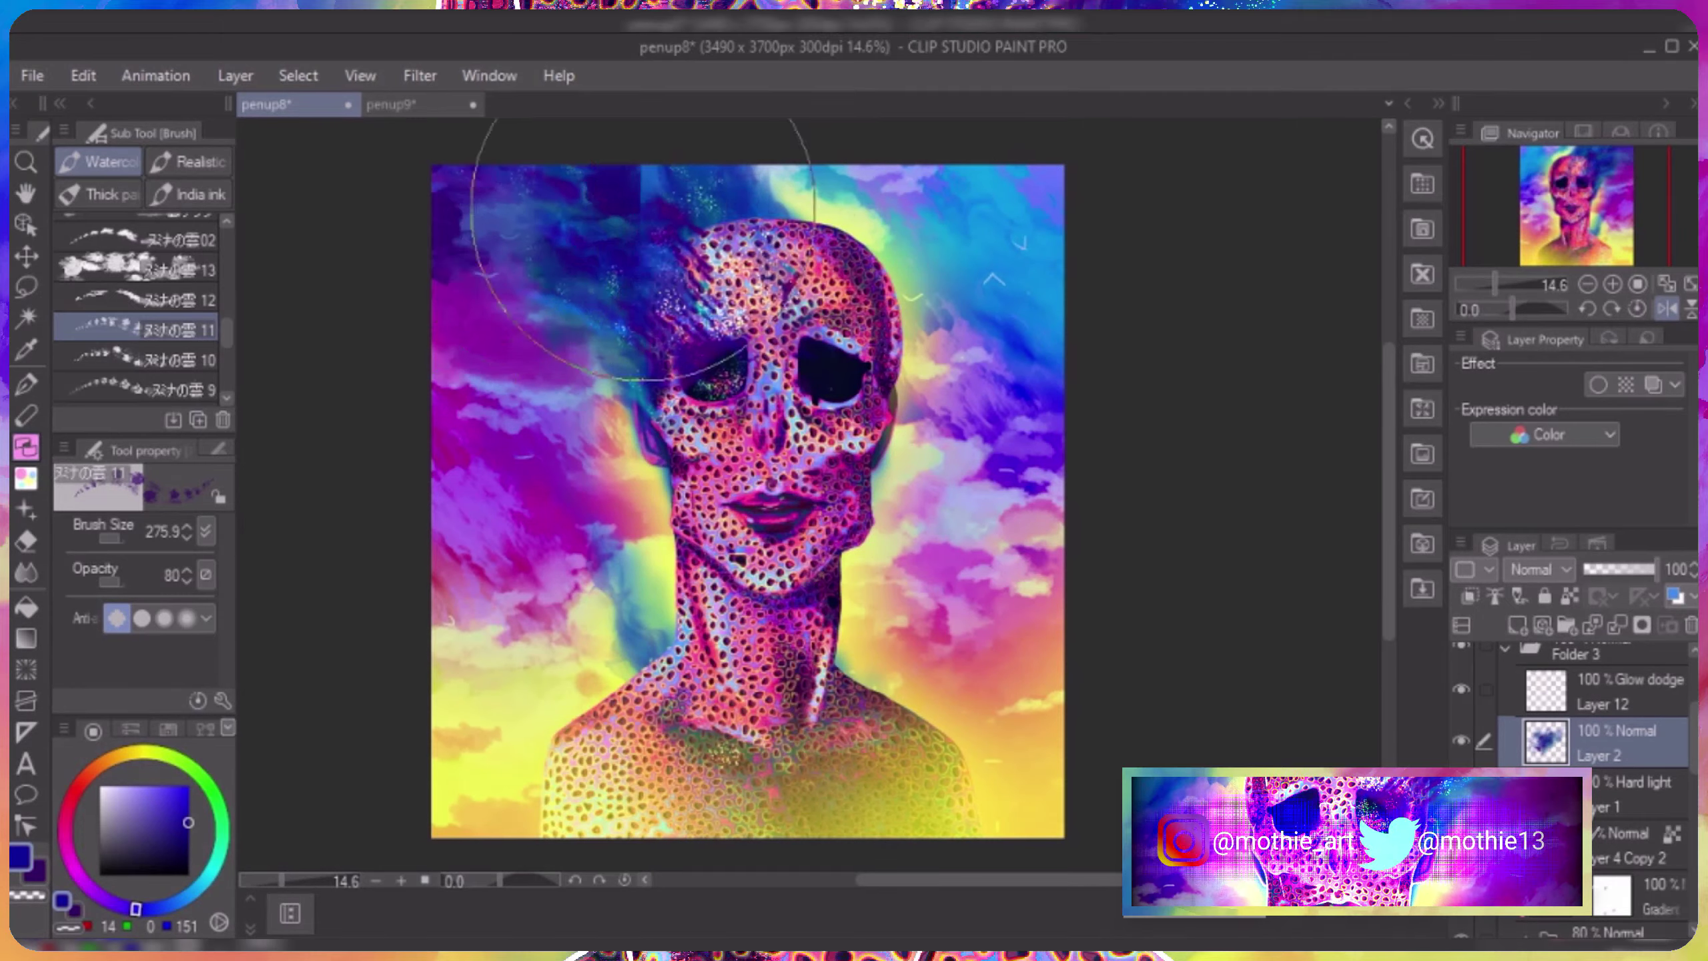
pyautogui.press('[')
pyautogui.press('[')
pyautogui.press('[')
pyautogui.click(134, 268)
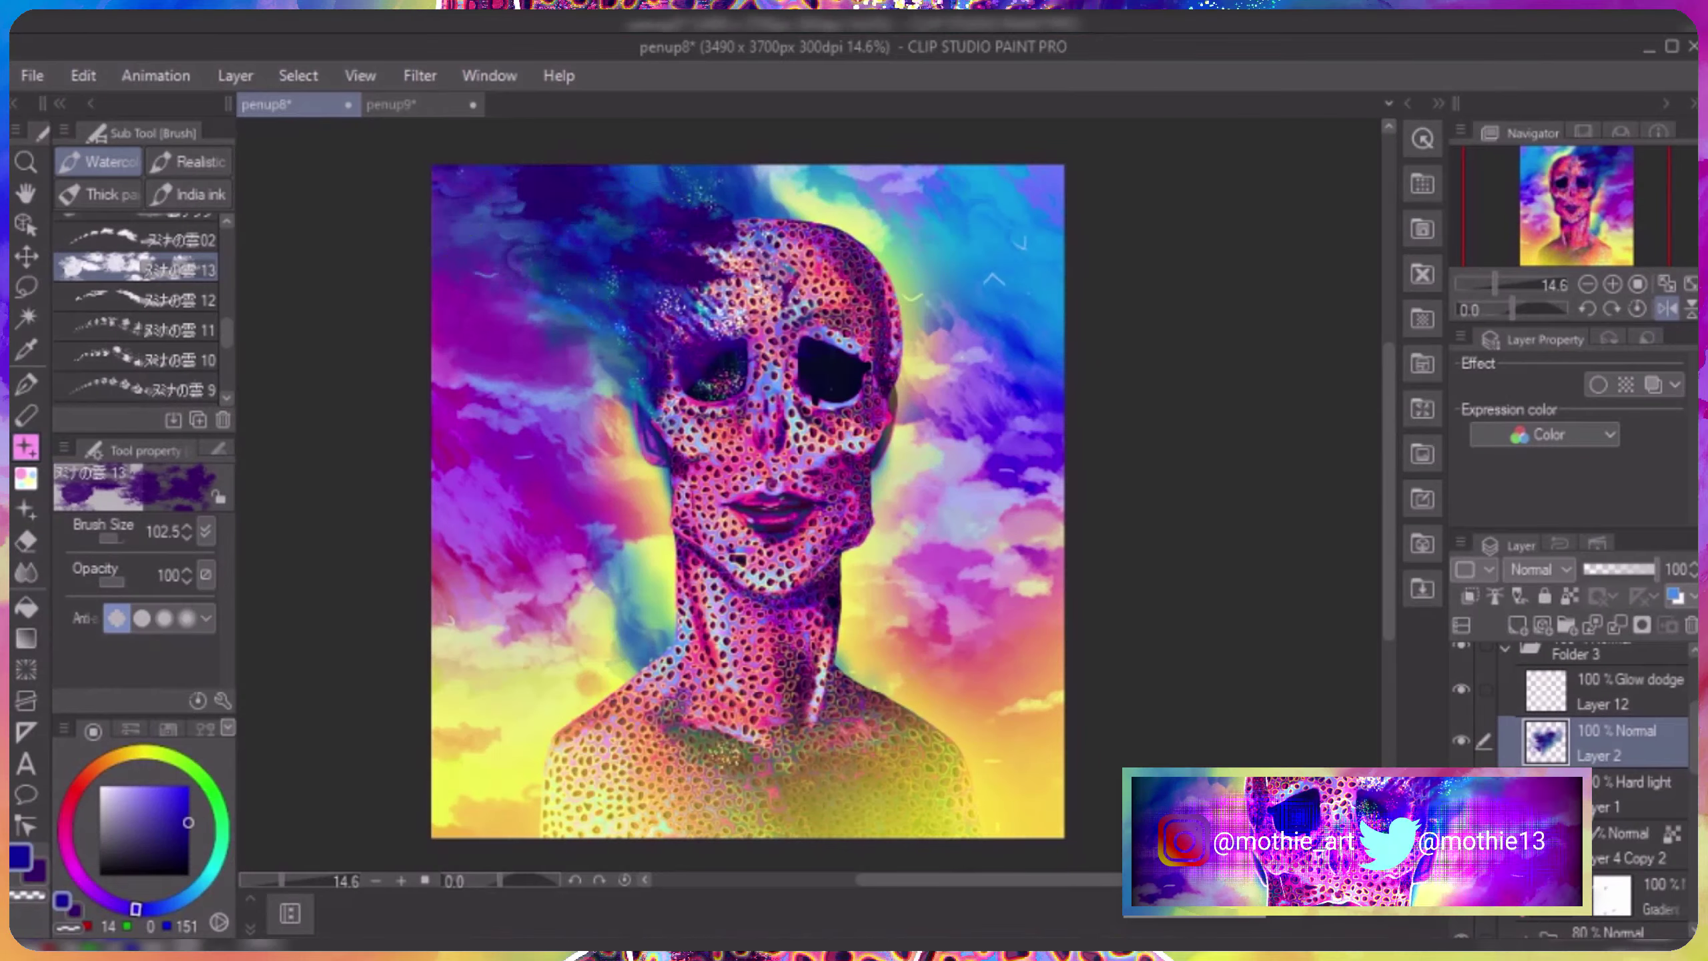
pyautogui.click(141, 239)
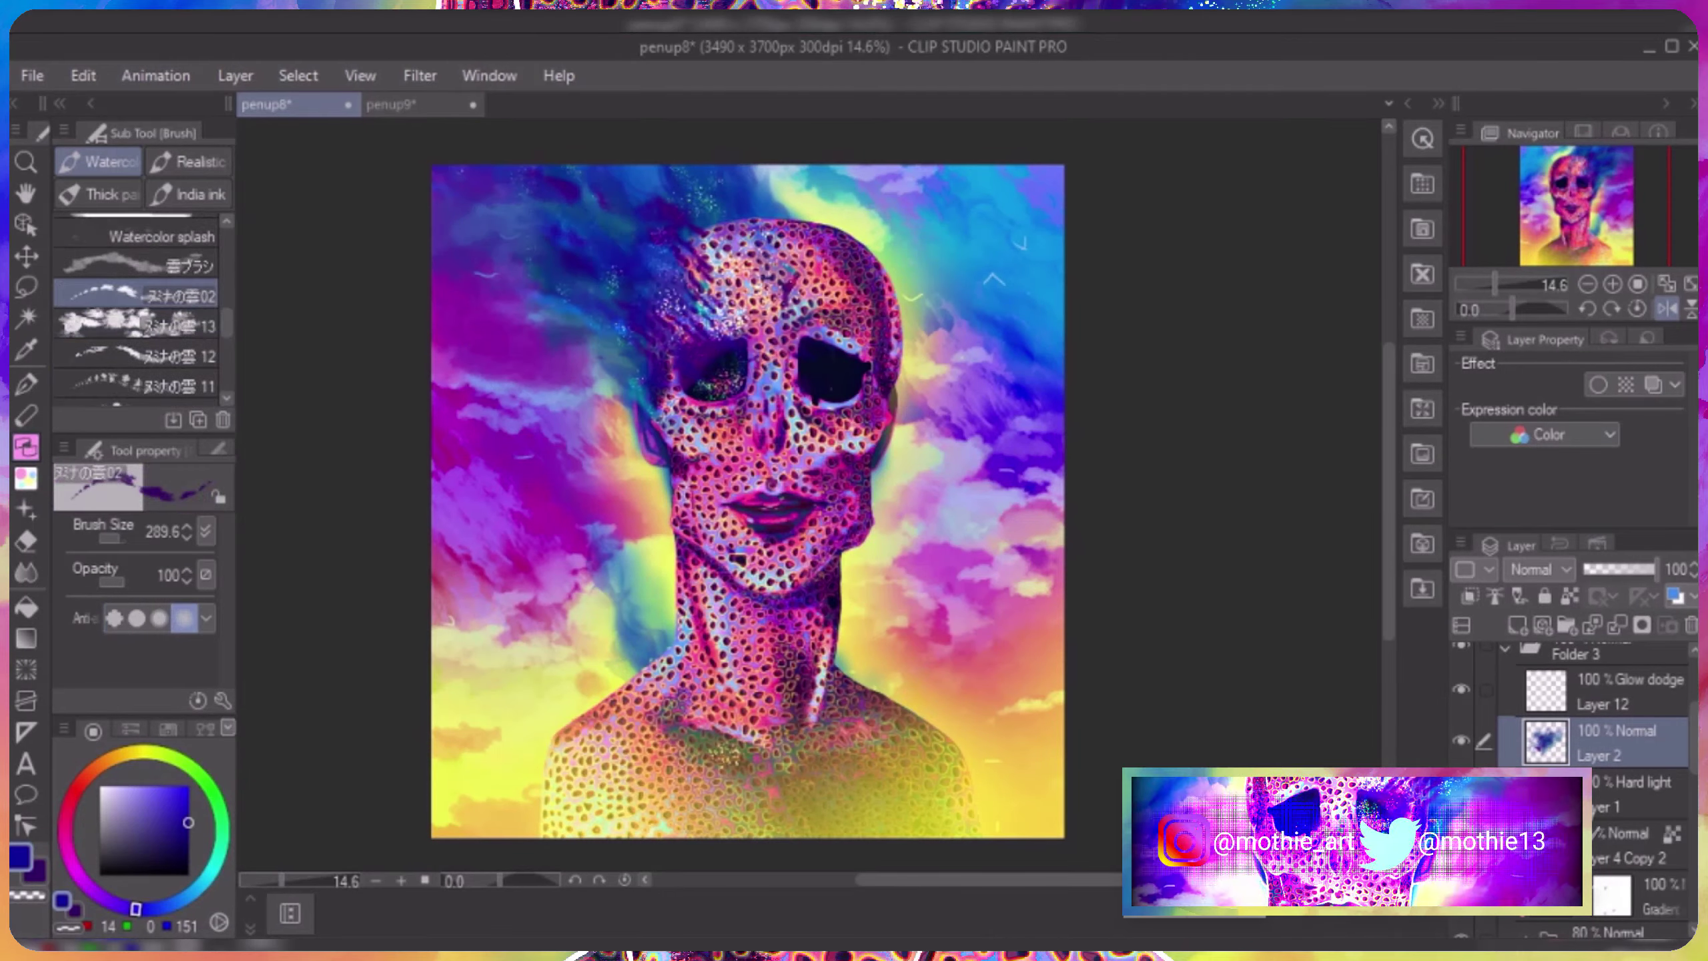
# Darken the upper-left sky on Layer 2 with dark blue clouds, using the の雲 9 brush at size 256.7.
pyautogui.press('.')
pyautogui.press('.')
pyautogui.press('.')
pyautogui.press('.')
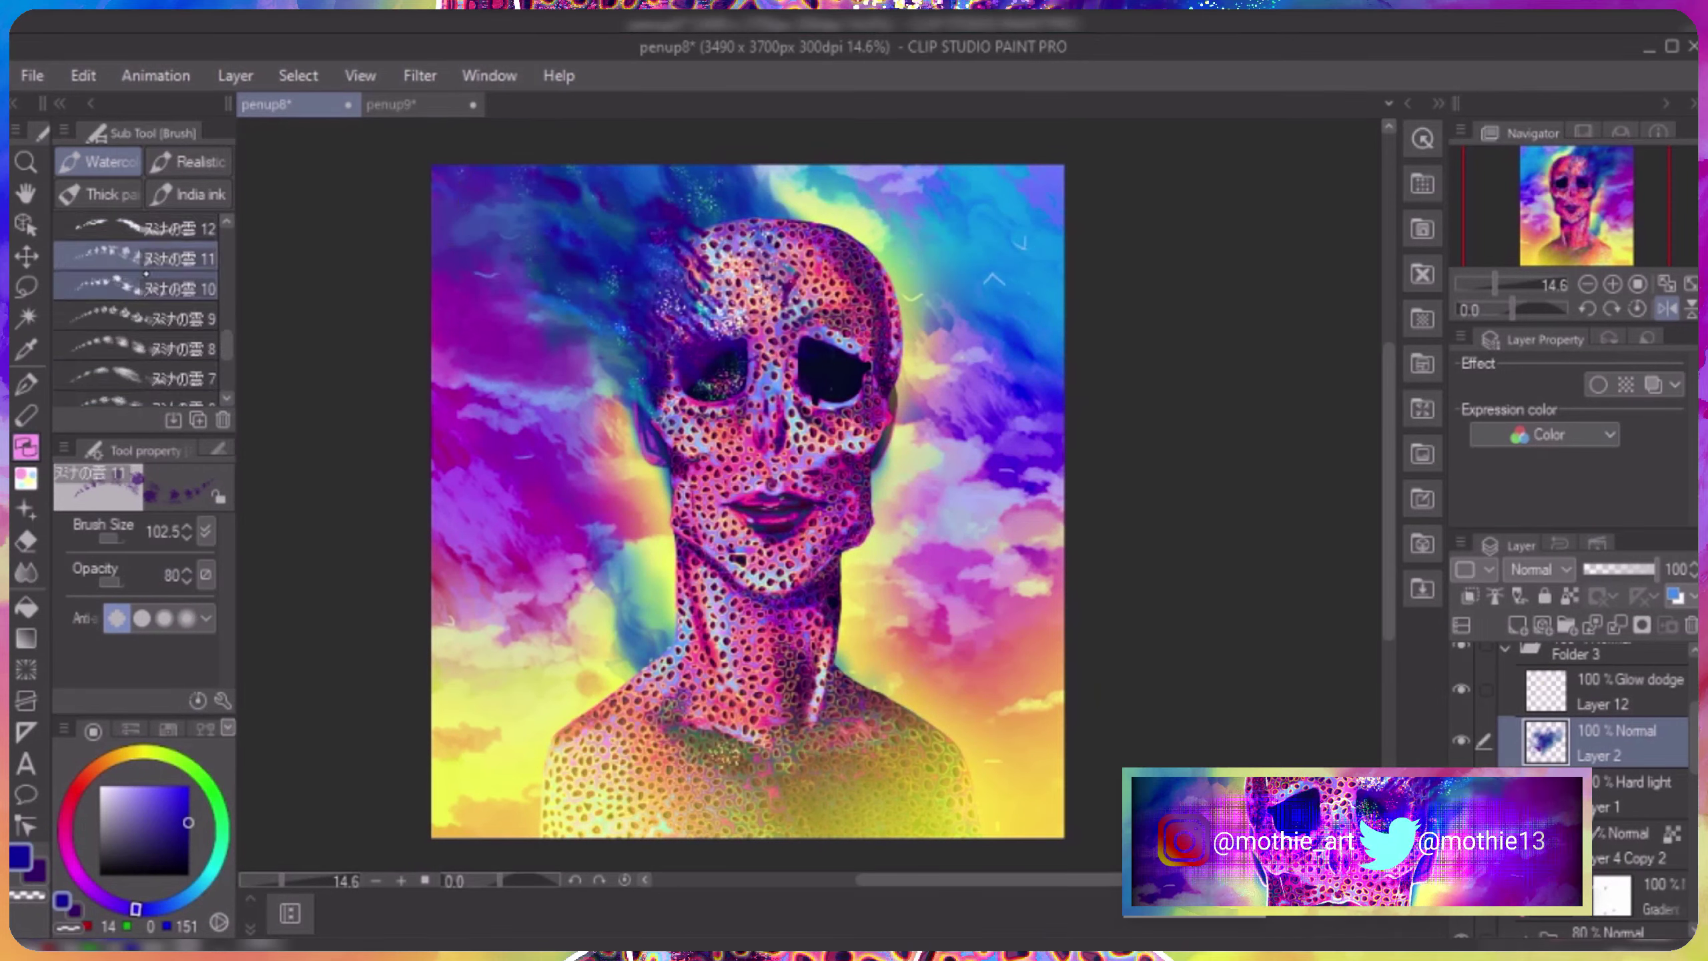
pyautogui.press('.')
pyautogui.press('.')
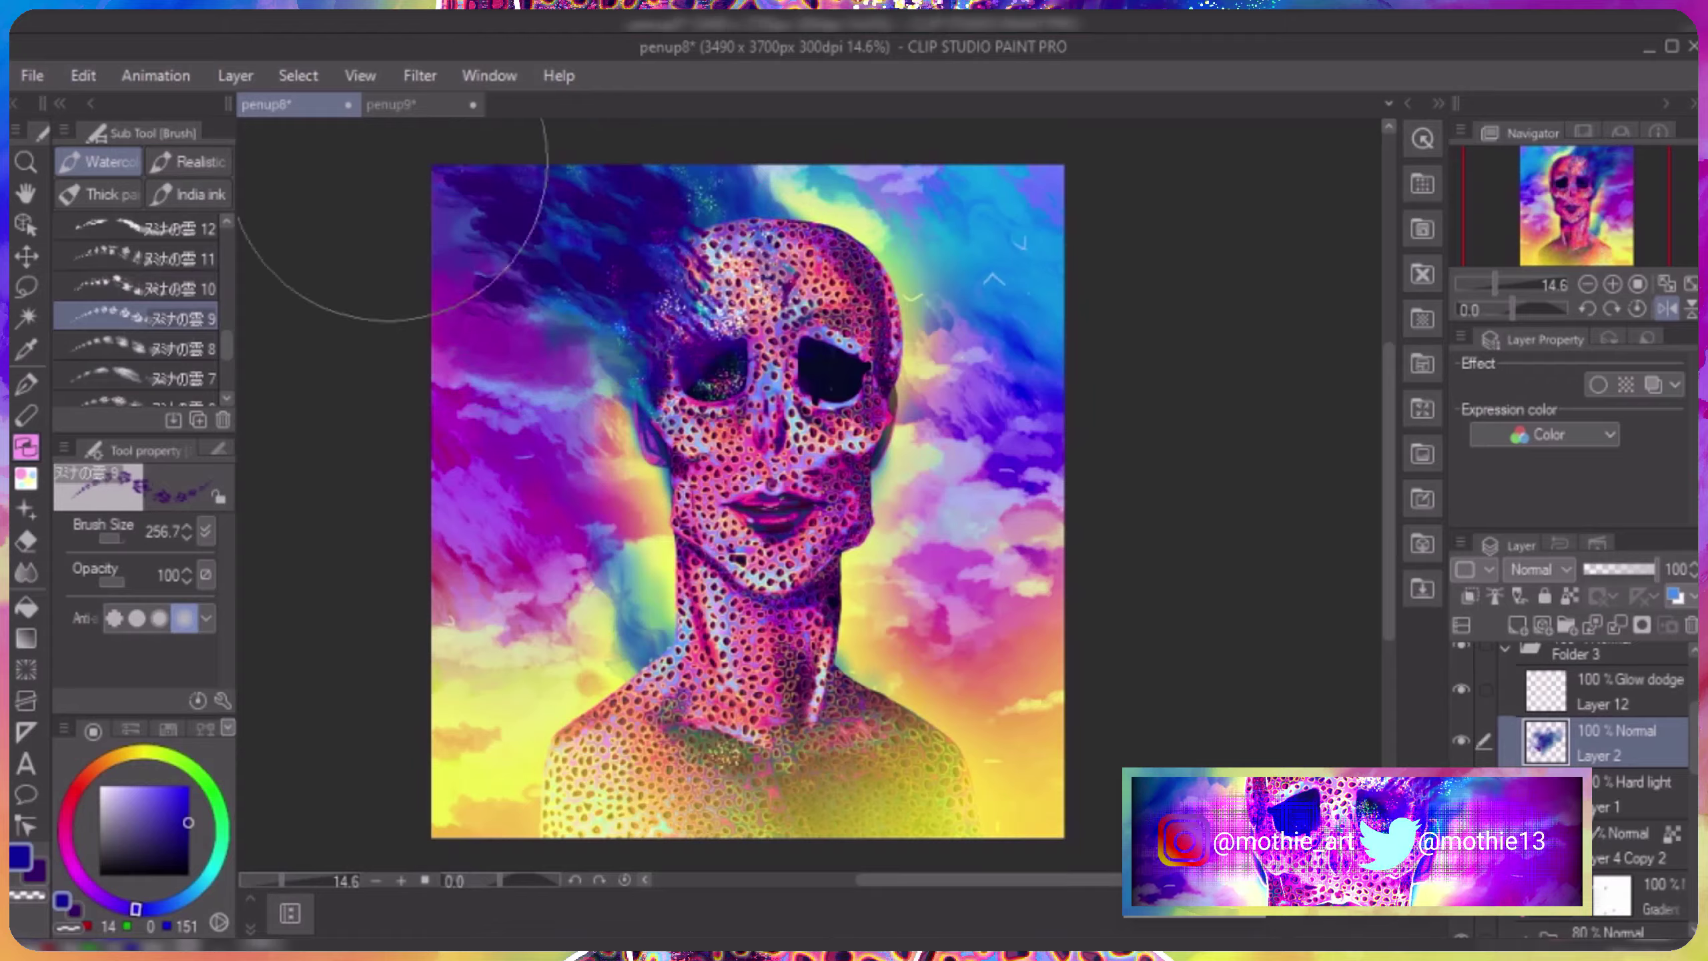
pyautogui.press('.')
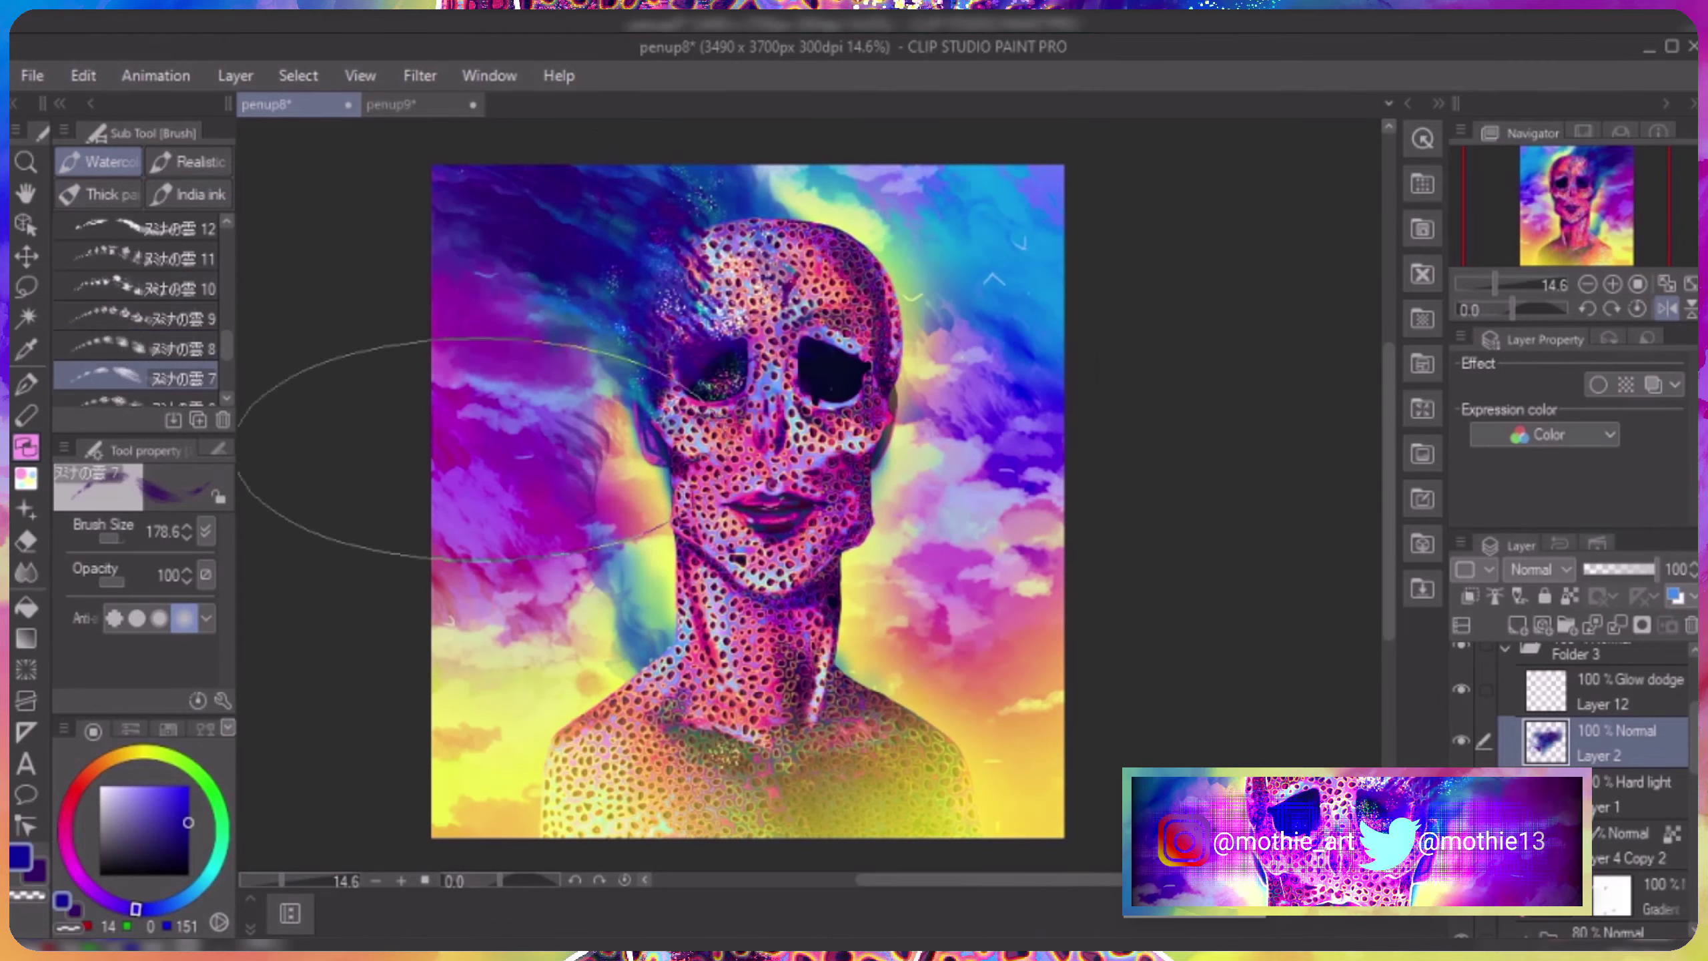
pyautogui.press('.')
# Test the の雲 6, 5, 4 and 3 cloud brushes with strokes around the face and sky, and undo each stroke.
pyautogui.moveTo(511, 539); pyautogui.dragTo(773, 640)
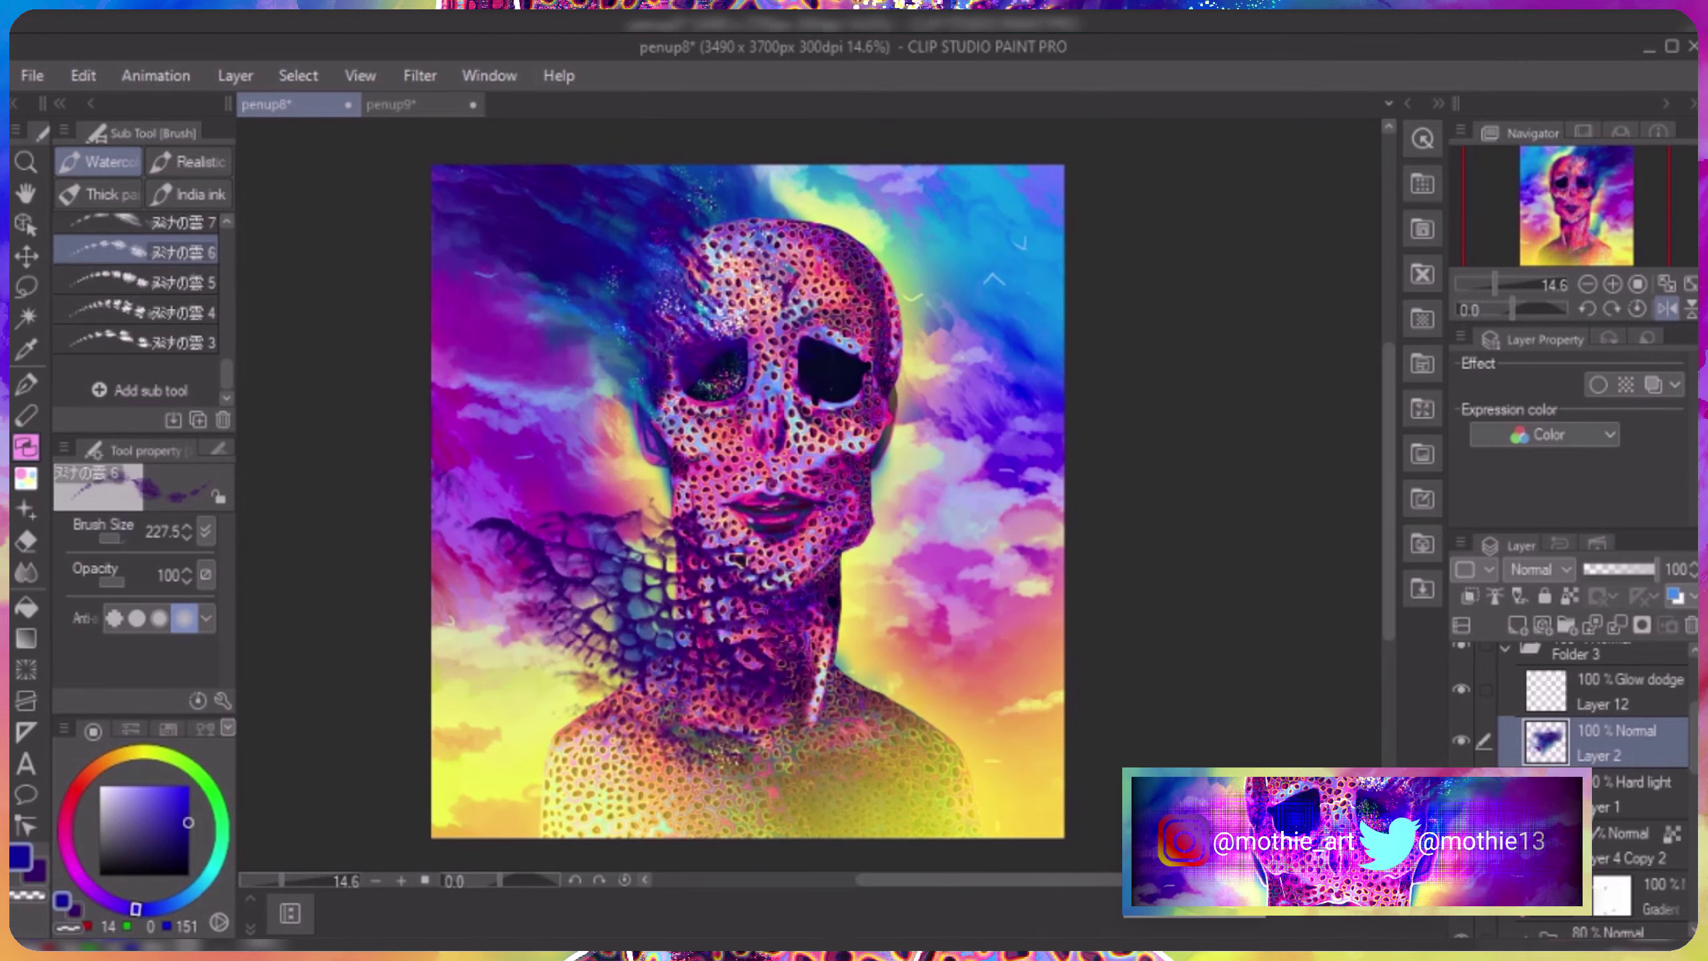
pyautogui.hotkey('ctrl', 'z')
pyautogui.press('.')
pyautogui.moveTo(495, 565)
pyautogui.mouseDown()
pyautogui.moveTo(673, 672)
pyautogui.moveTo(874, 606)
pyautogui.moveTo(650, 408)
pyautogui.mouseUp()
pyautogui.hotkey('ctrl', 'z')
pyautogui.press('.')
pyautogui.hotkey('ctrl', 'z')
pyautogui.press('.')
pyautogui.moveTo(366, 417); pyautogui.dragTo(537, 672)
pyautogui.hotkey('ctrl', 'z')
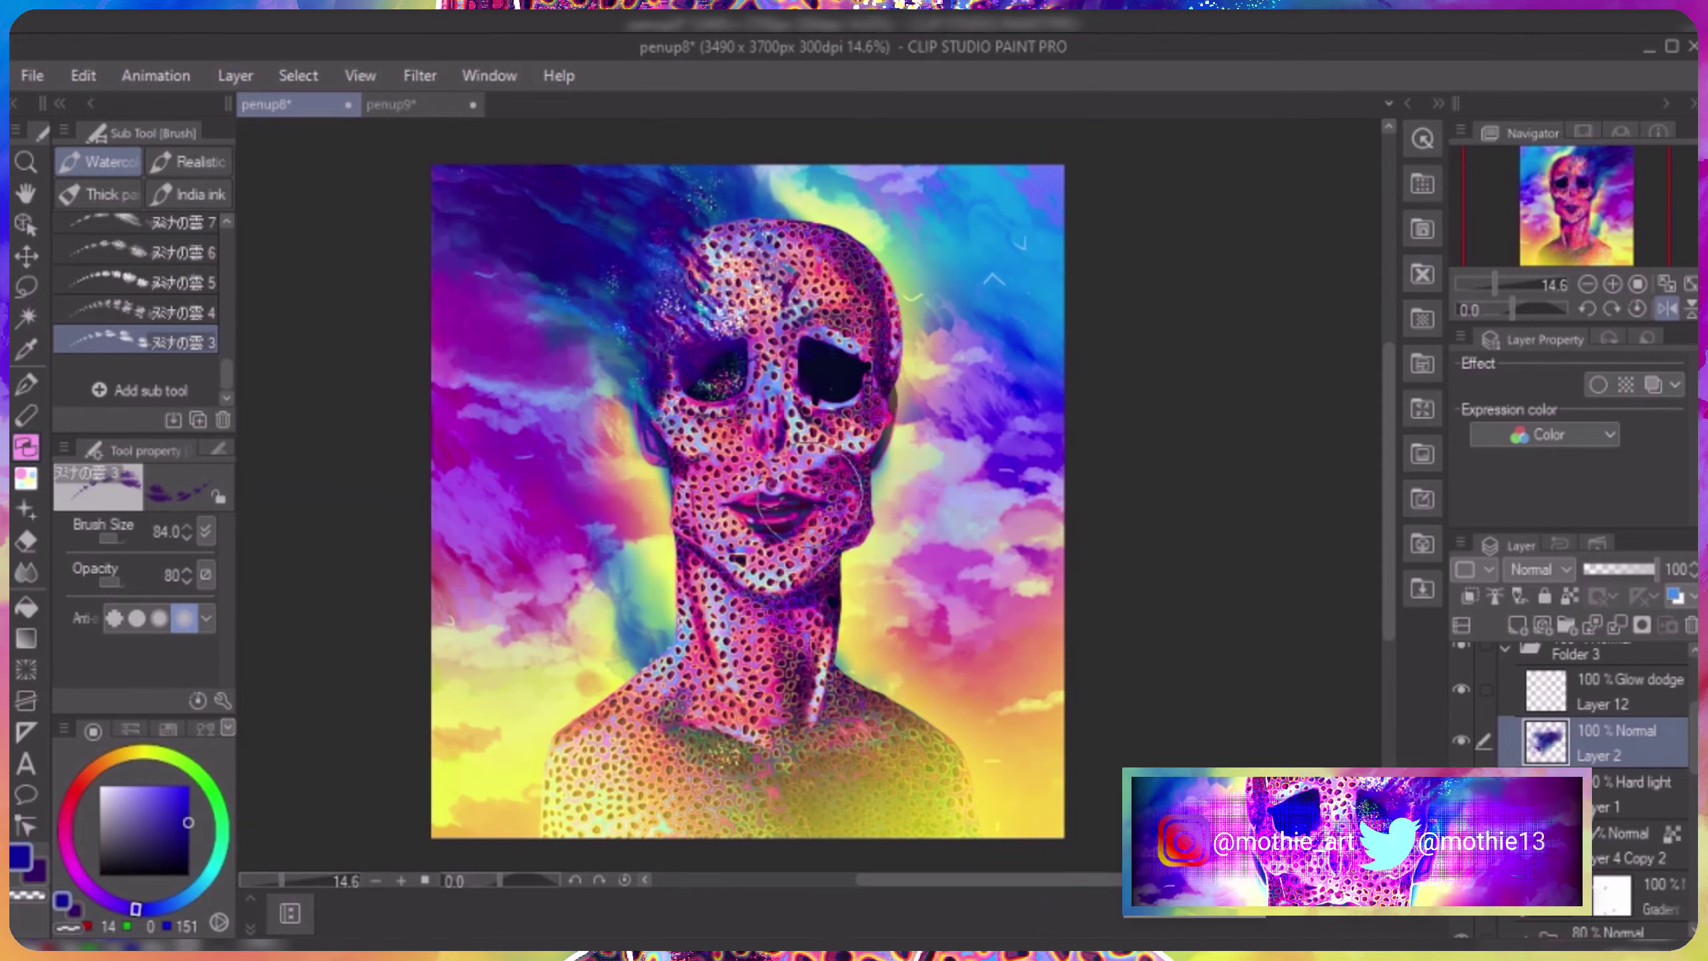
# Paint purple clouds into the upper-left sky with the の雲 3 brush at size 125, sampling purples from the sky.
pyautogui.press(']')
pyautogui.press(']')
pyautogui.moveTo(471, 202); pyautogui.dragTo(592, 351)
pyautogui.press(']')
pyautogui.moveTo(605, 229); pyautogui.dragTo(526, 199)
pyautogui.hotkey('ctrl', 'z')
pyautogui.keyDown('alt'); pyautogui.click(565, 230); pyautogui.keyUp('alt')
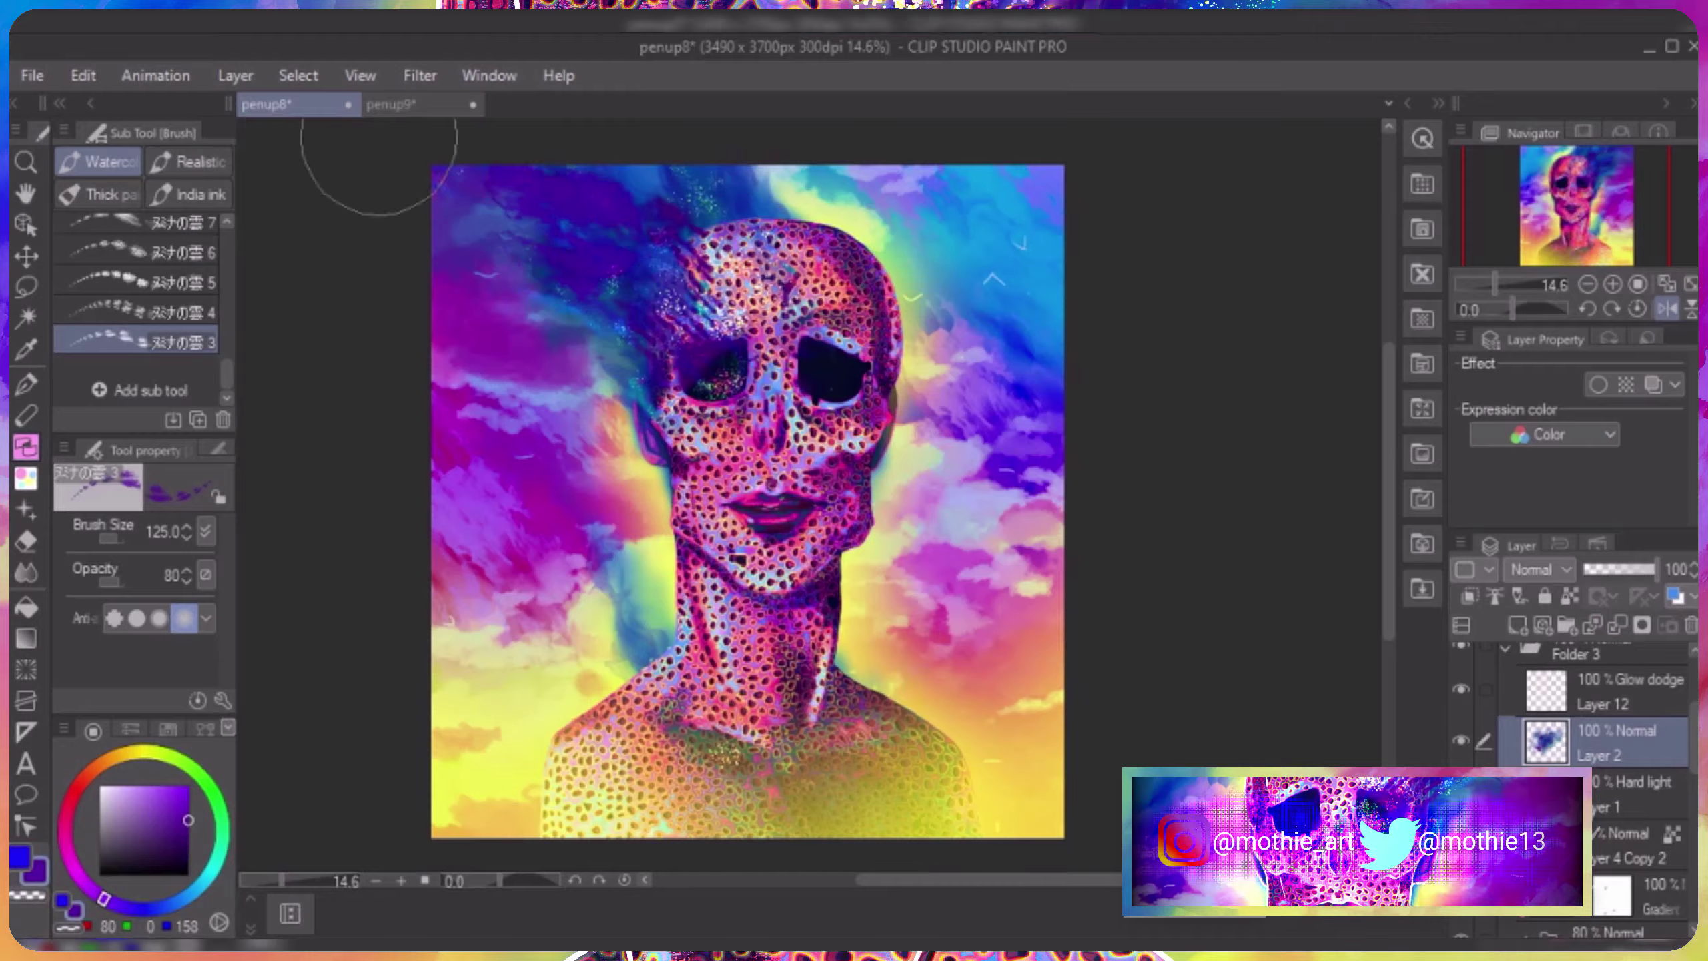
pyautogui.keyDown('alt'); pyautogui.click(515, 172); pyautogui.keyUp('alt')
pyautogui.moveTo(267, 210)
pyautogui.mouseDown()
pyautogui.moveTo(427, 363)
pyautogui.moveTo(321, 319)
pyautogui.mouseUp()
pyautogui.hotkey('ctrl', 'z')
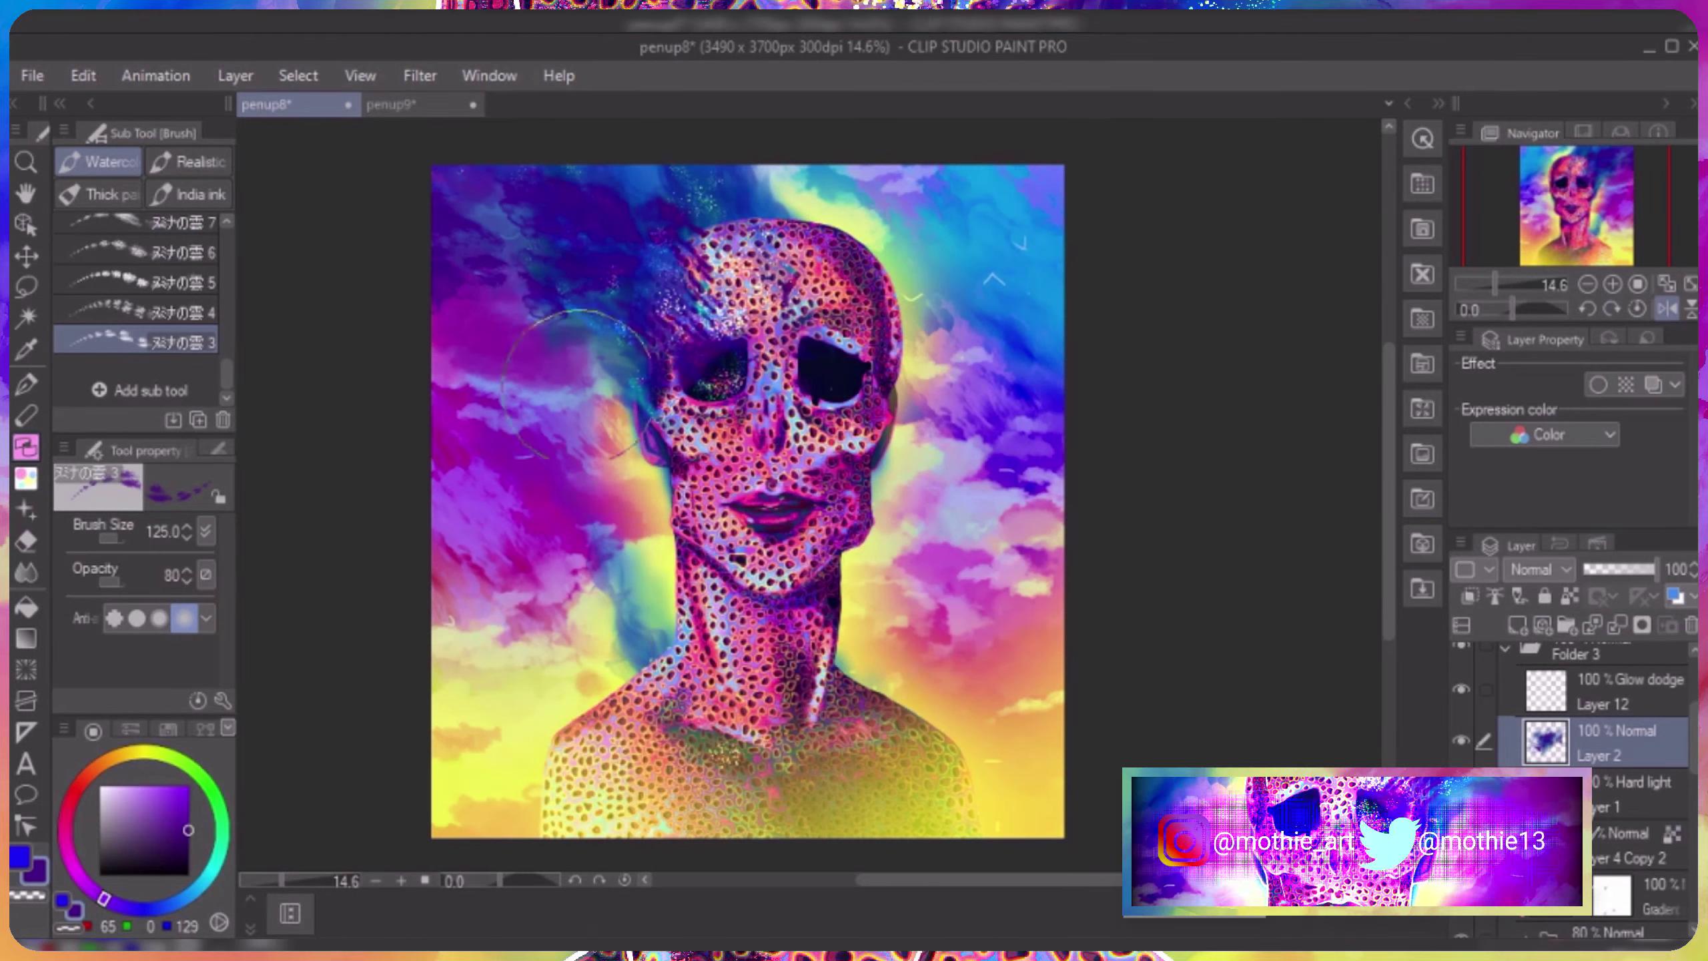
# Darken the underside of the jawline on Layer 4 with the near-black waterpen at size 62.5.
pyautogui.scroll(3, 1573, 713)
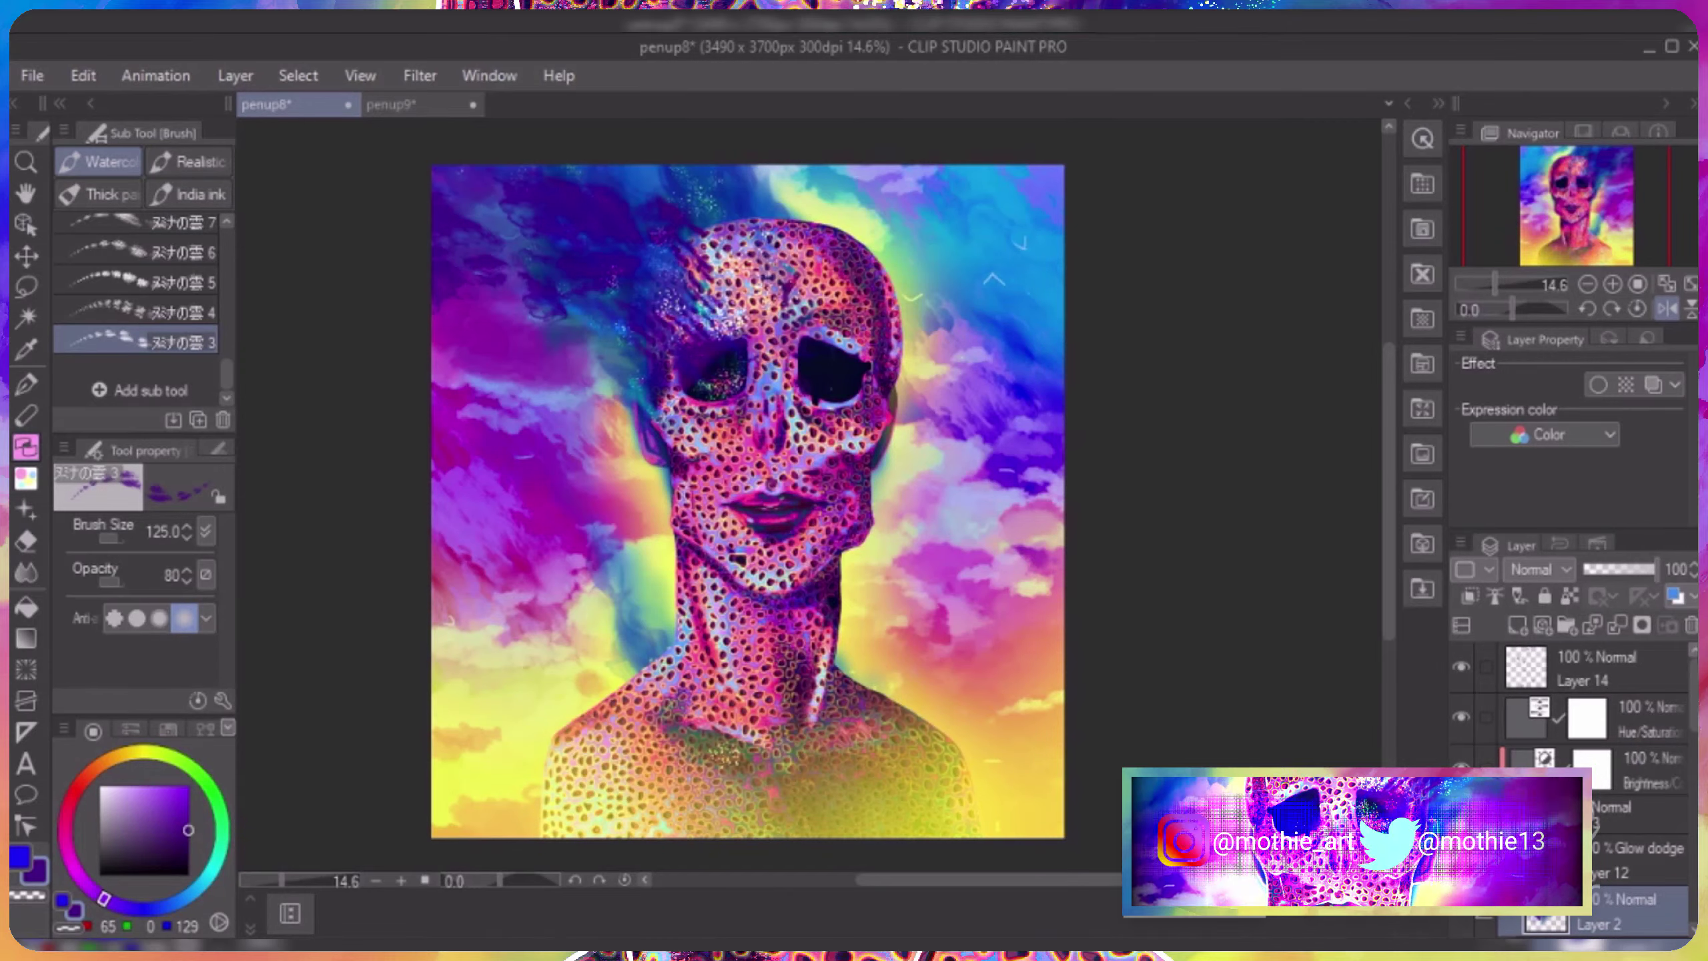
pyautogui.moveTo(1494, 283); pyautogui.dragTo(1510, 281)
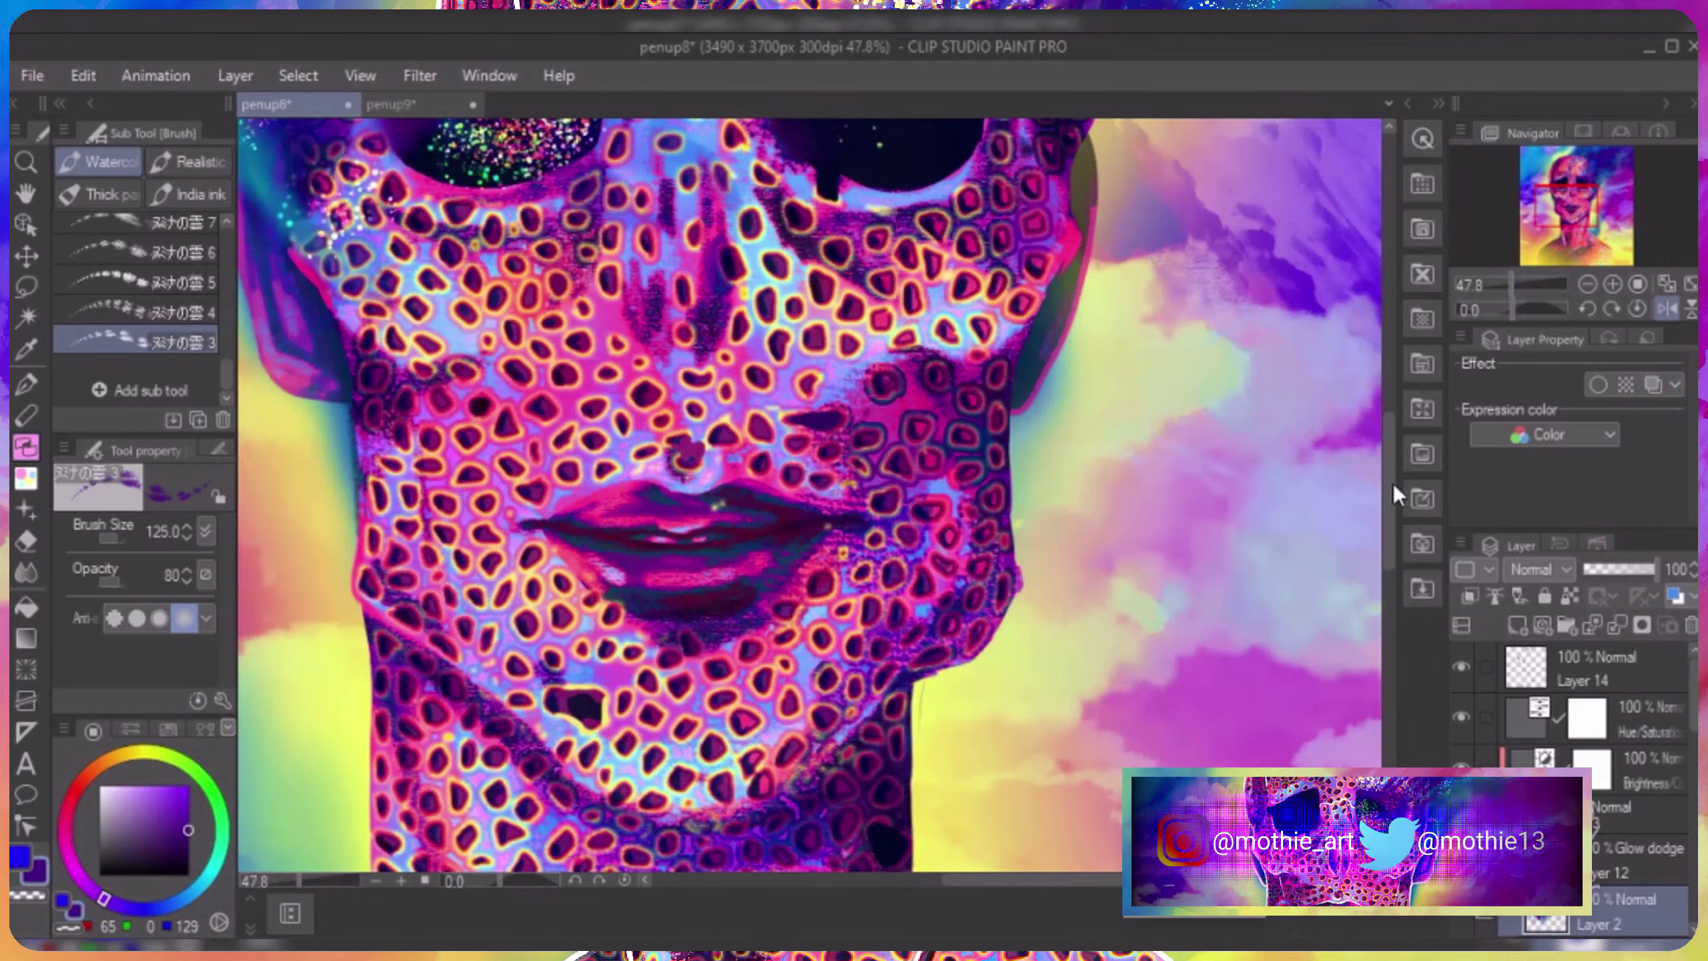
pyautogui.scroll(-3, 1393, 475)
pyautogui.scroll(-2, 1573, 740)
pyautogui.scroll(-2, 1640, 740)
pyautogui.click(1641, 824)
pyautogui.scroll(3, 135, 303)
pyautogui.click(135, 323)
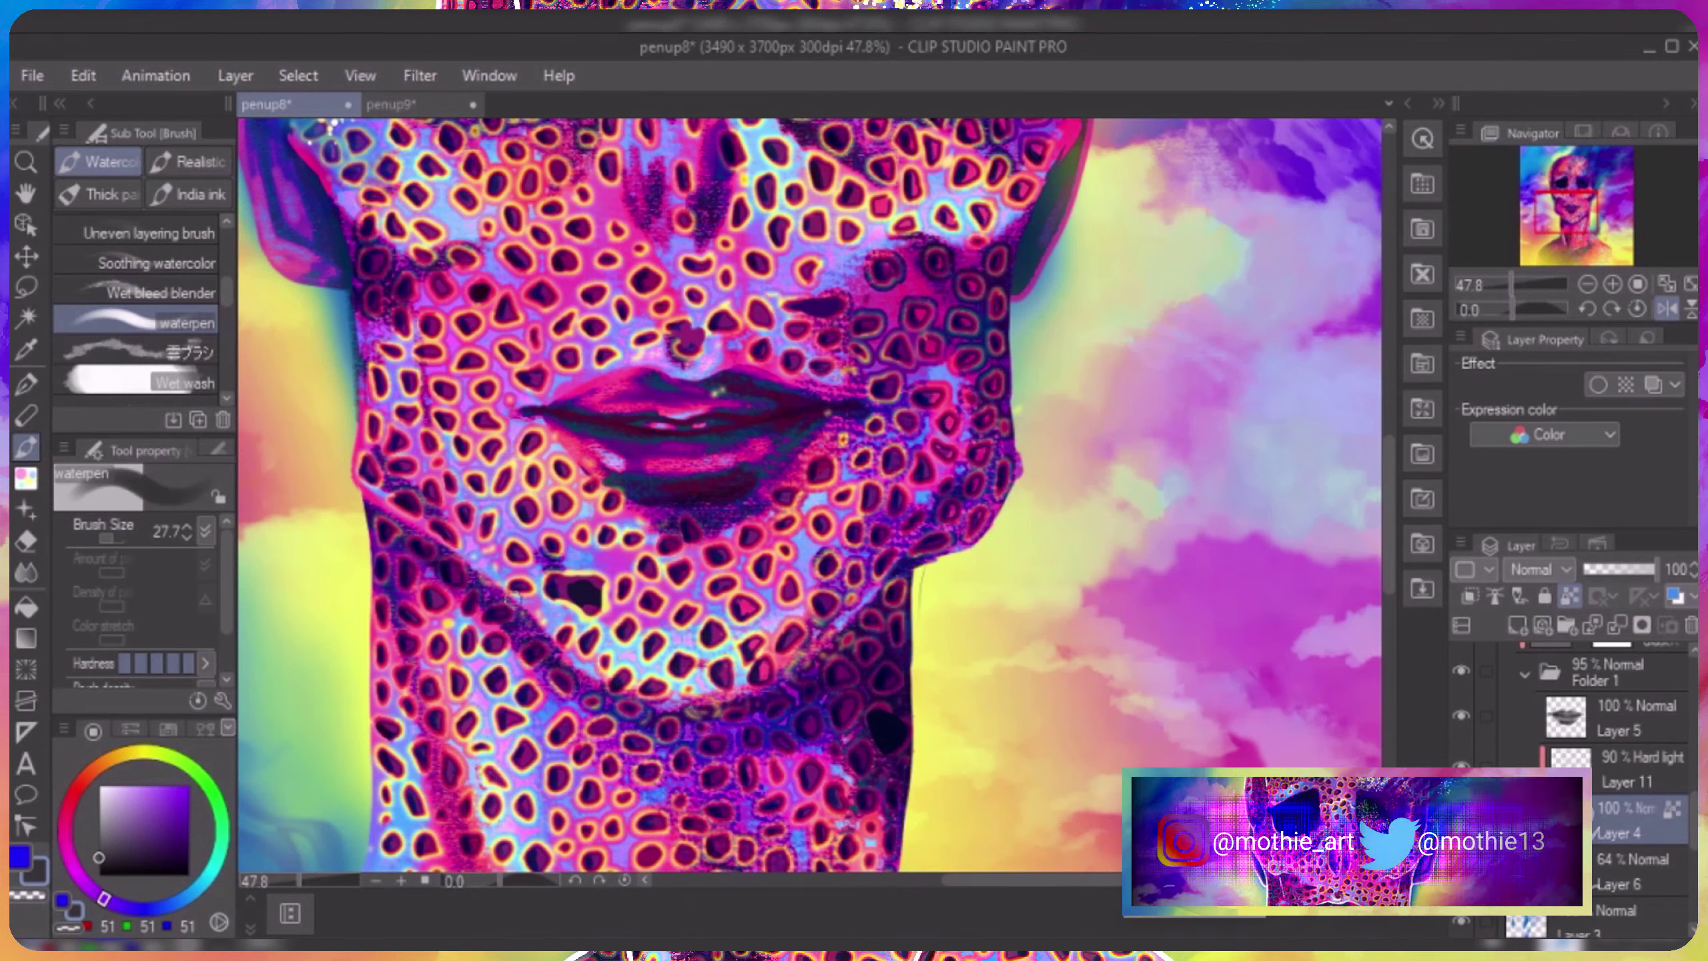
pyautogui.moveTo(107, 538); pyautogui.dragTo(158, 538)
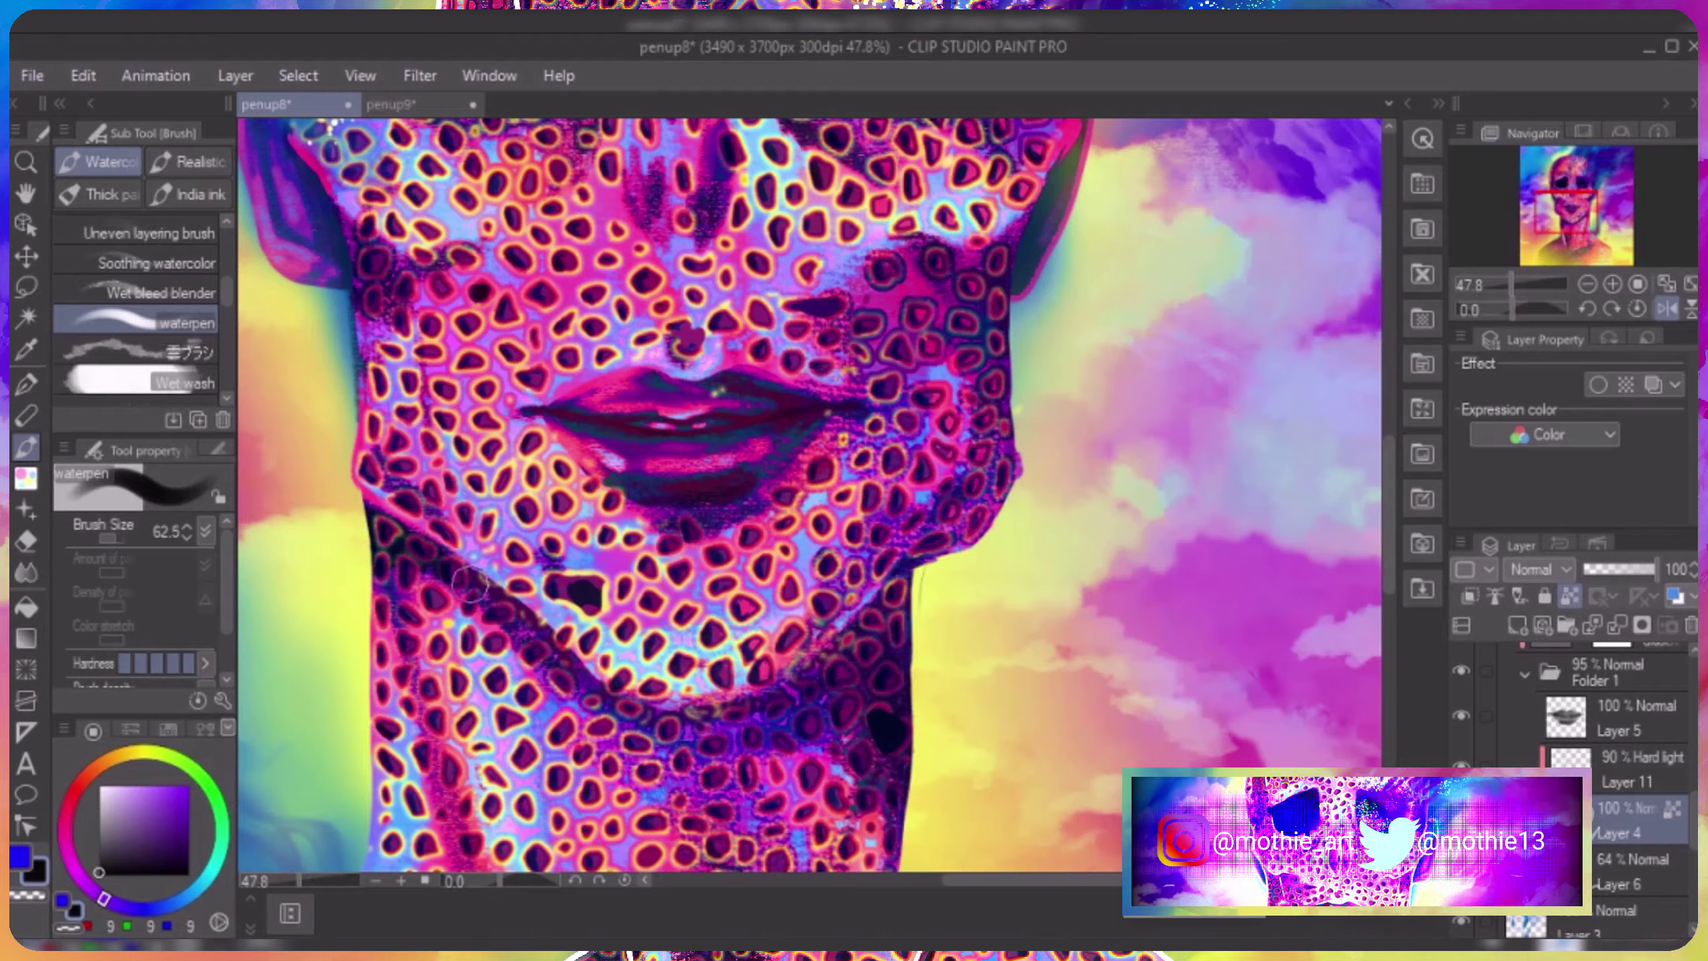
# Brighten the left jaw corner in grey on the Hard light Layer 11, and select Layer 8 Copy.
pyautogui.click(1627, 771)
pyautogui.press('e')
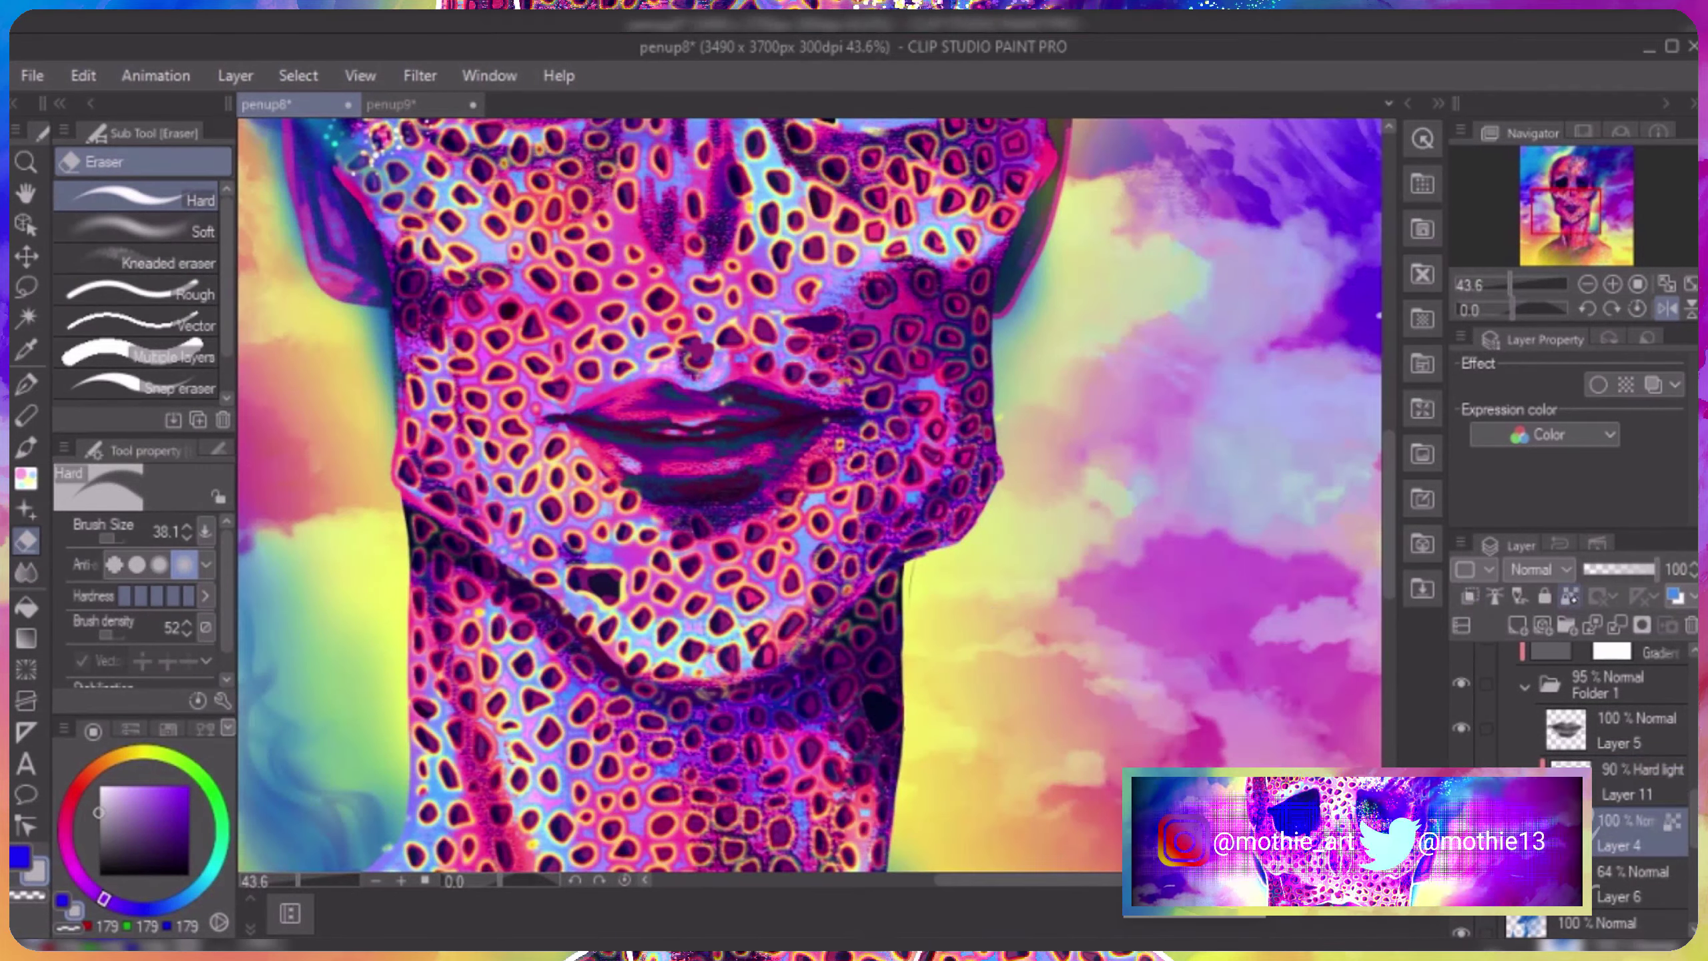
pyautogui.click(26, 448)
pyautogui.moveTo(403, 525)
pyautogui.mouseDown()
pyautogui.moveTo(393, 403)
pyautogui.moveTo(471, 547)
pyautogui.mouseUp()
pyautogui.press('e')
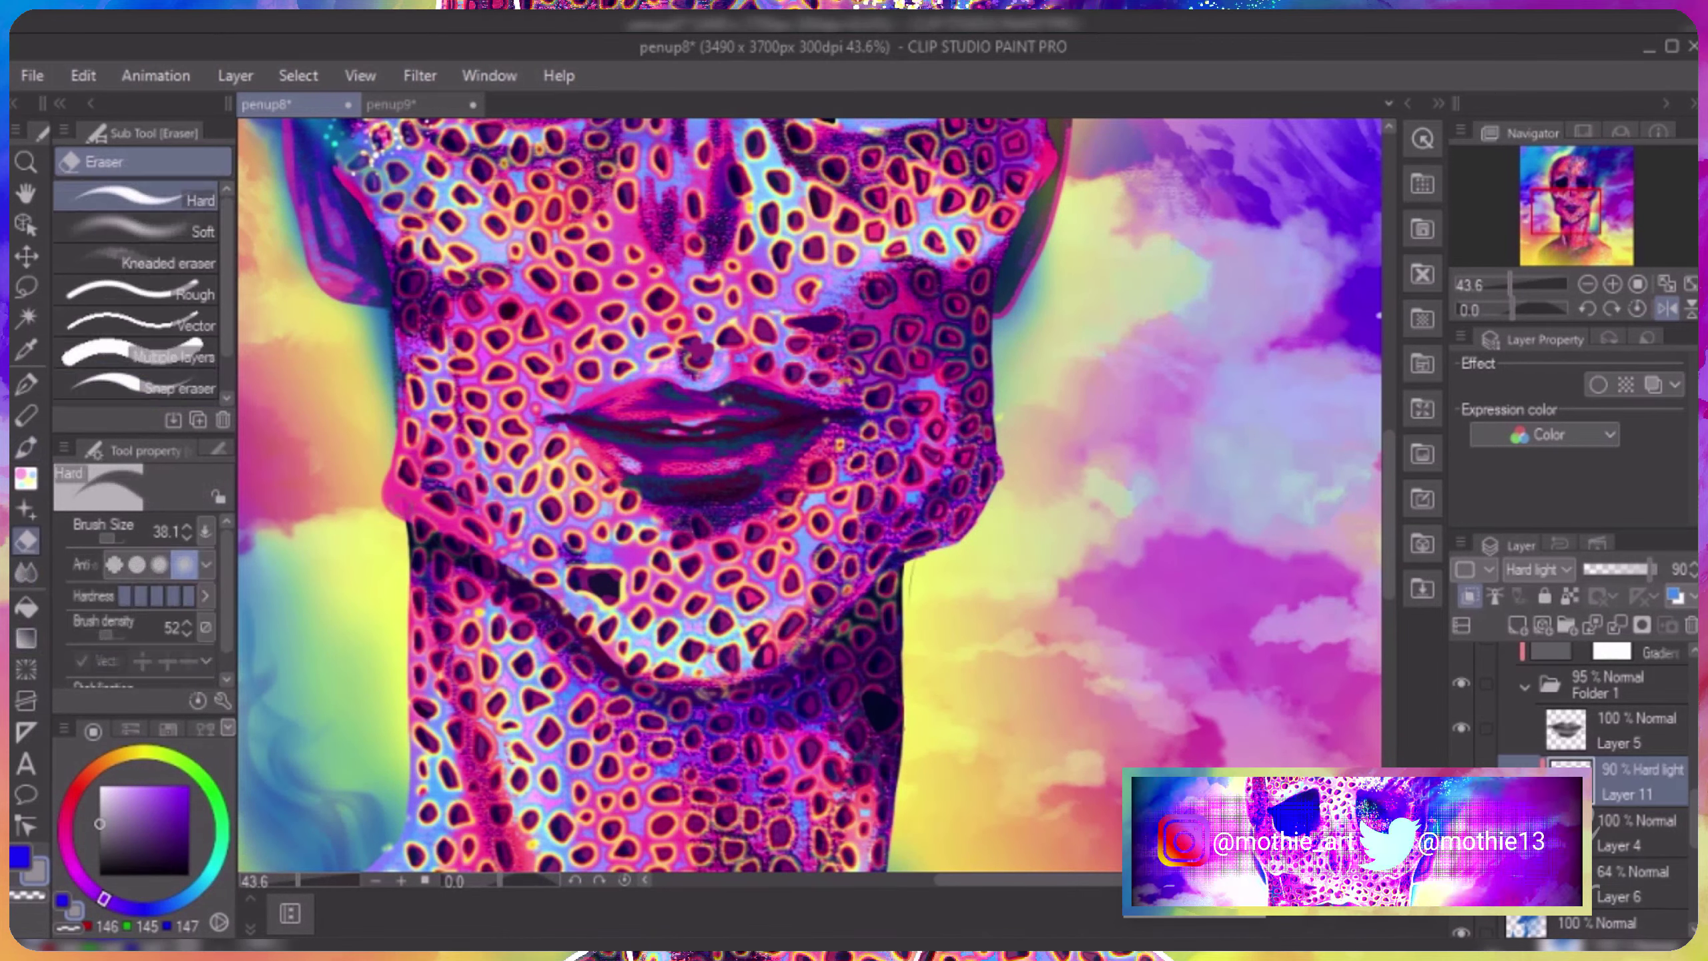
pyautogui.keyDown('ctrl'); pyautogui.keyDown('shift'); pyautogui.click(577, 624); pyautogui.keyUp('shift'); pyautogui.keyUp('ctrl')
pyautogui.scroll(-5, 577, 624)
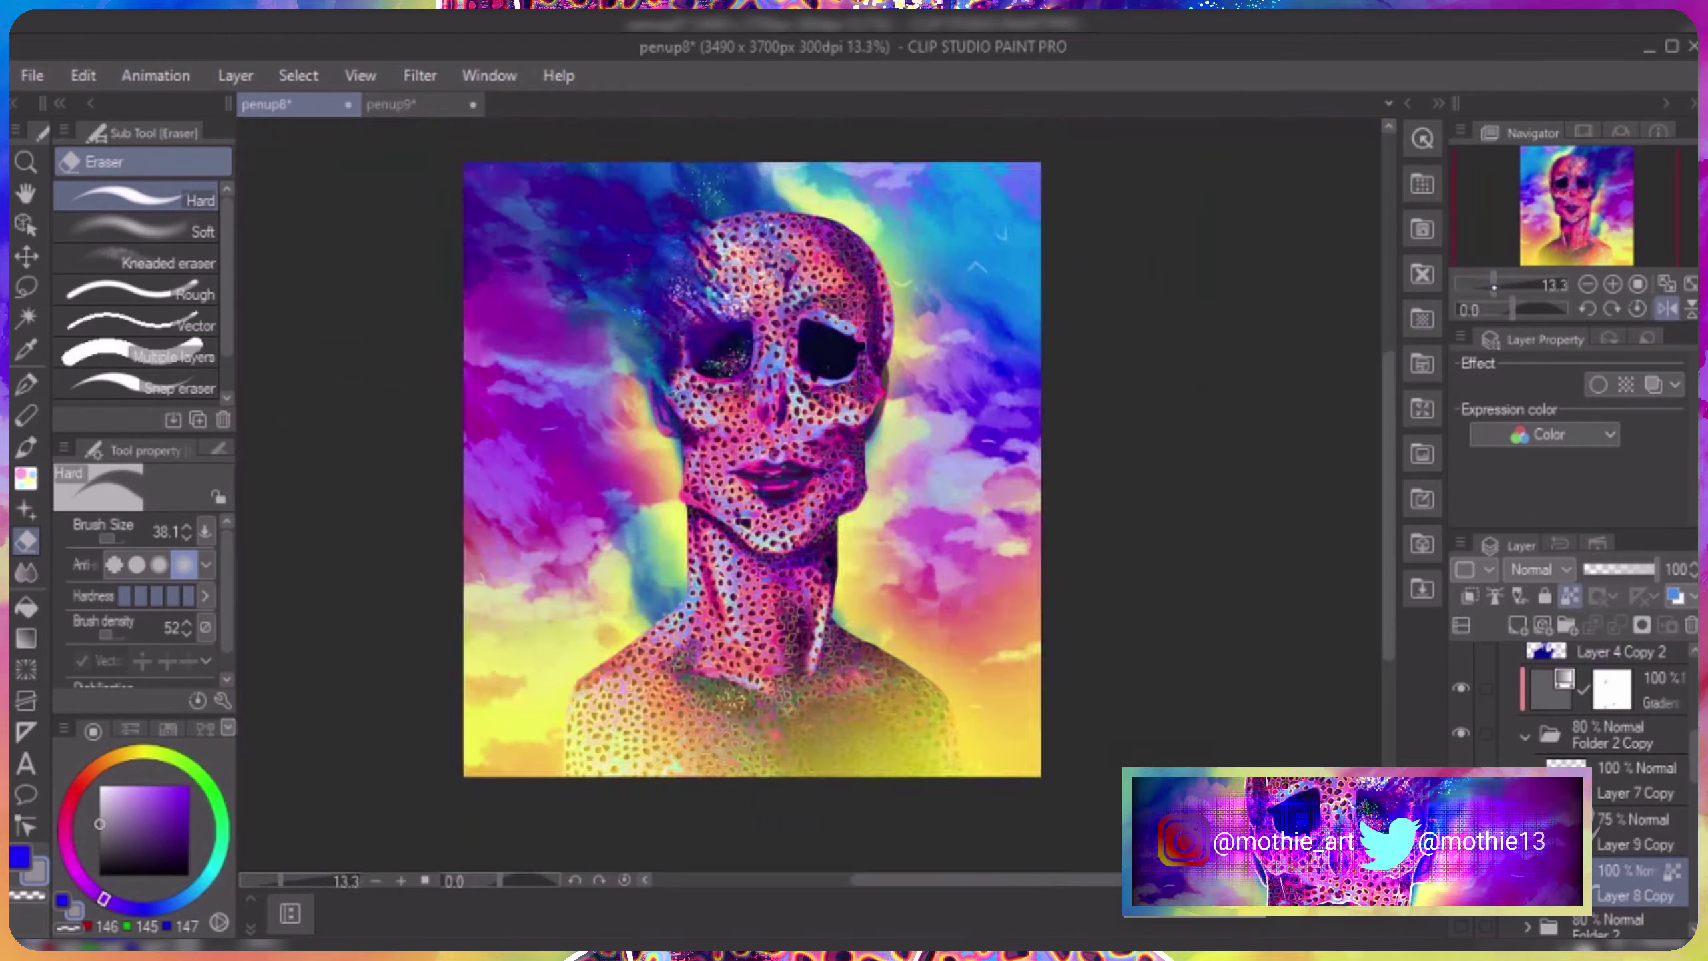
pyautogui.scroll(5, 1567, 740)
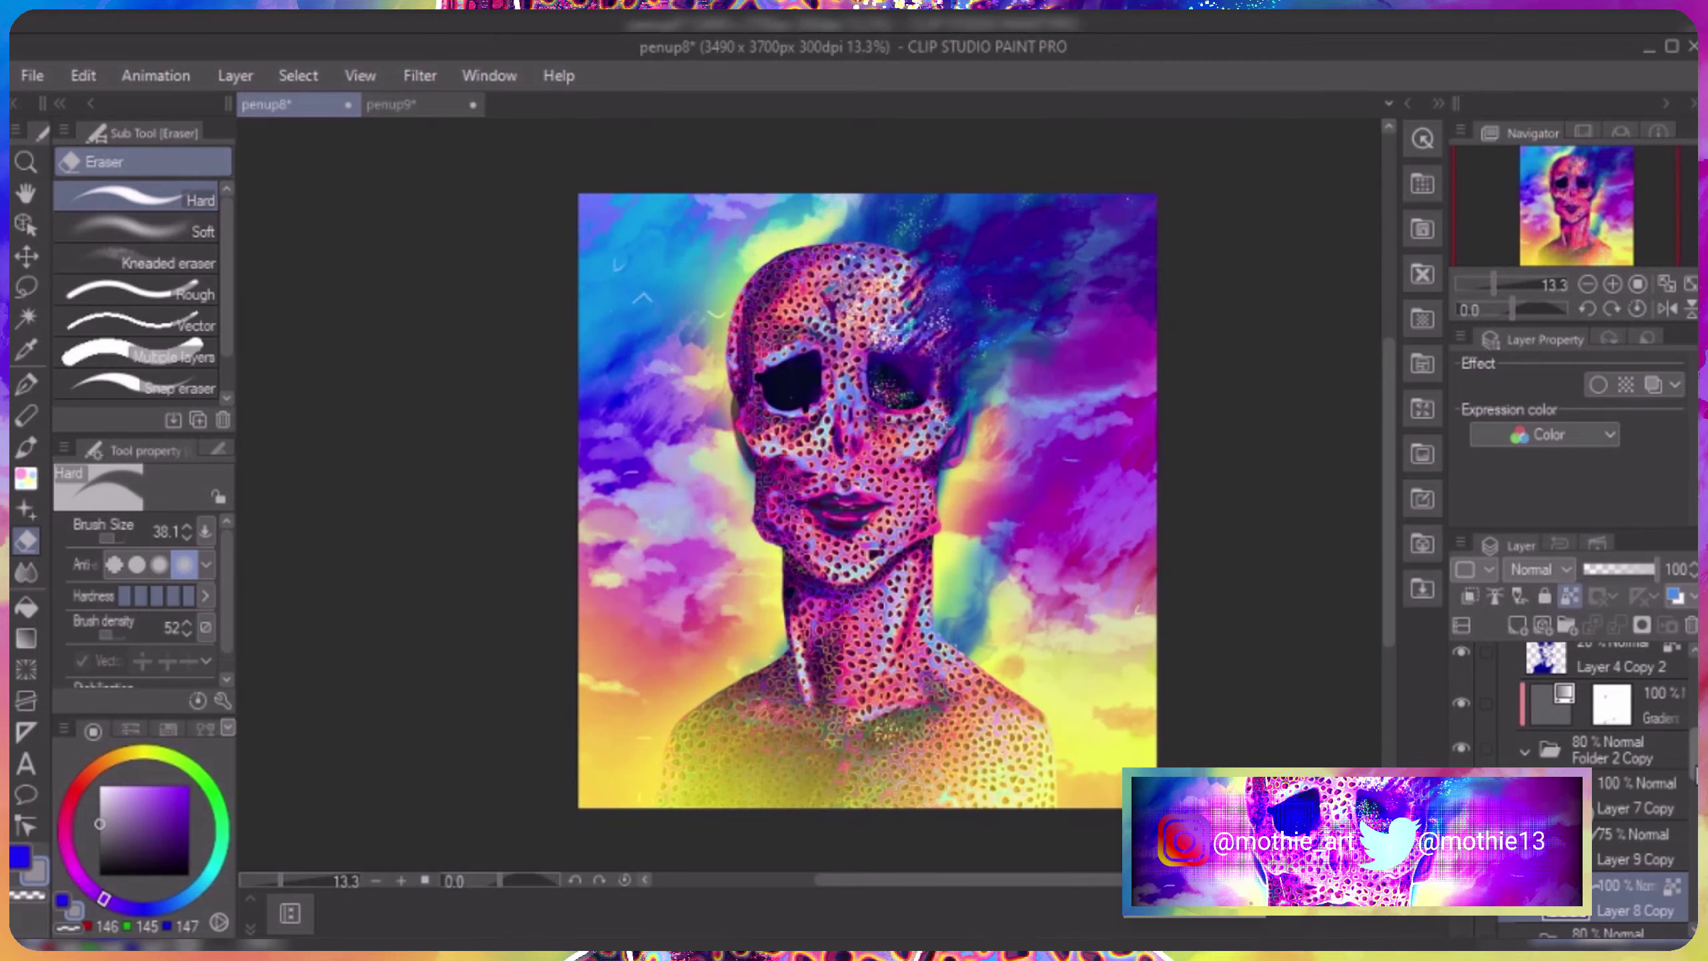
# Outline the figure's head, ears and shoulders in white with Outline selection, using selections made from the figure's layers.
pyautogui.click(1462, 657)
pyautogui.hotkey('ctrl', 'shift', 'n')
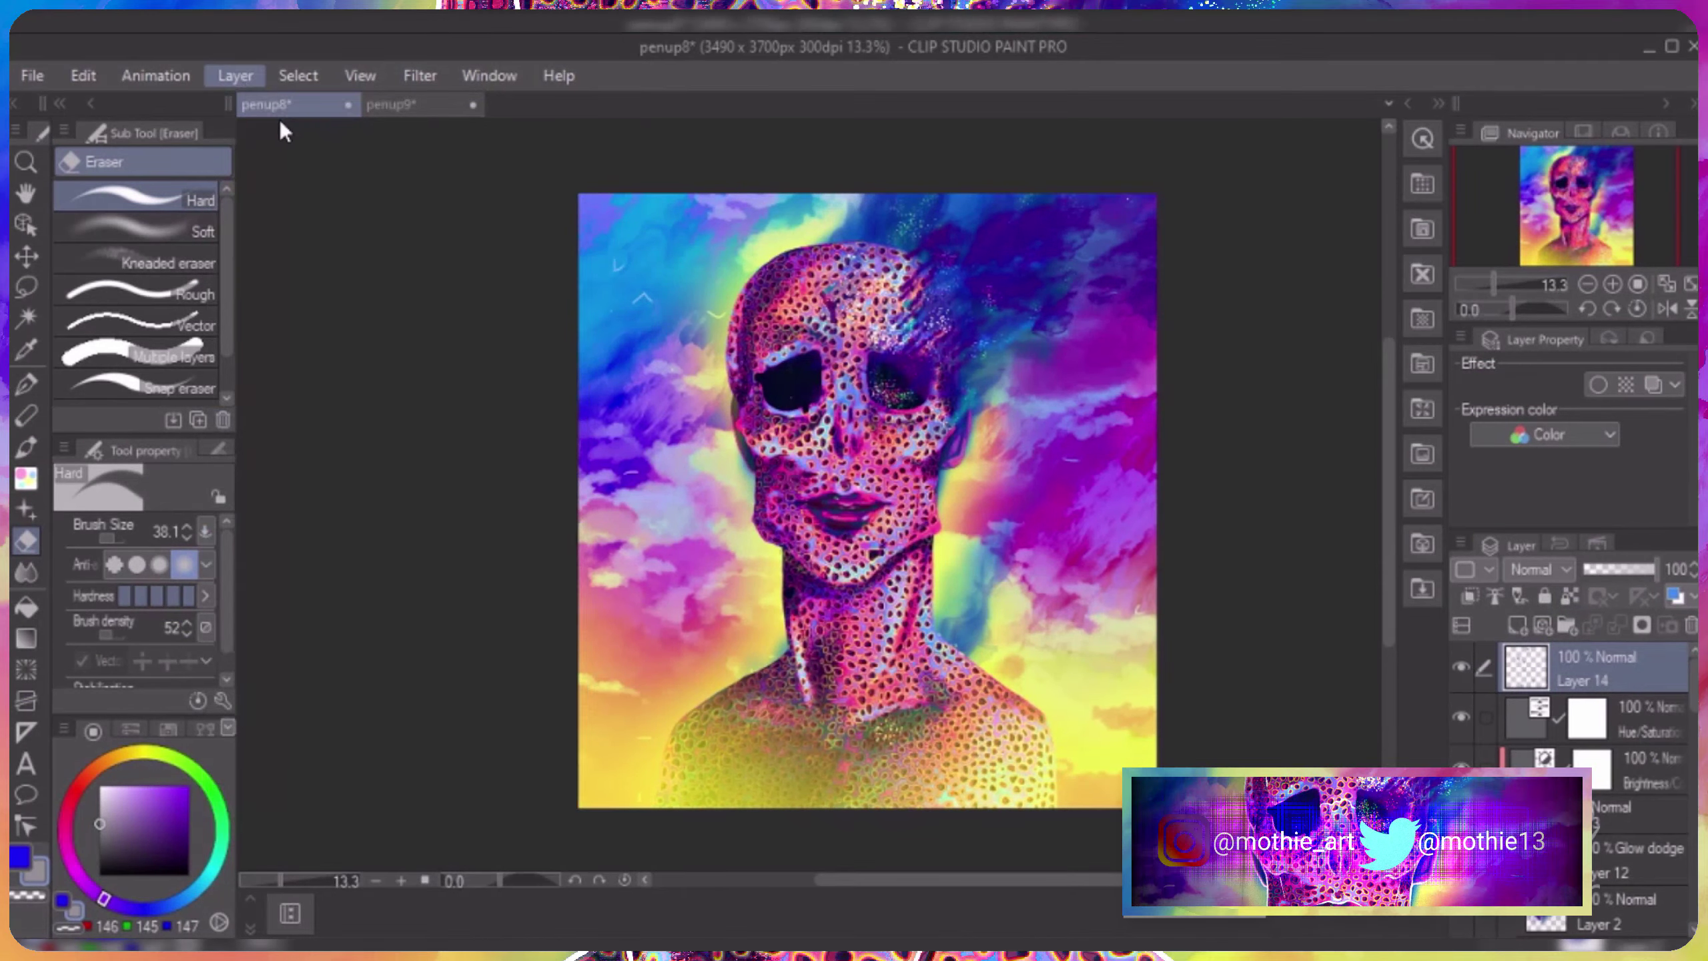
pyautogui.press('x')
pyautogui.scroll(-3, 1573, 740)
pyautogui.click(84, 75)
pyautogui.click(229, 511)
pyautogui.click(1307, 222)
pyautogui.click(636, 846)
pyautogui.keyDown('ctrl'); pyautogui.click(1563, 745); pyautogui.keyUp('ctrl')
pyautogui.click(84, 76)
pyautogui.click(229, 510)
pyautogui.click(1289, 339)
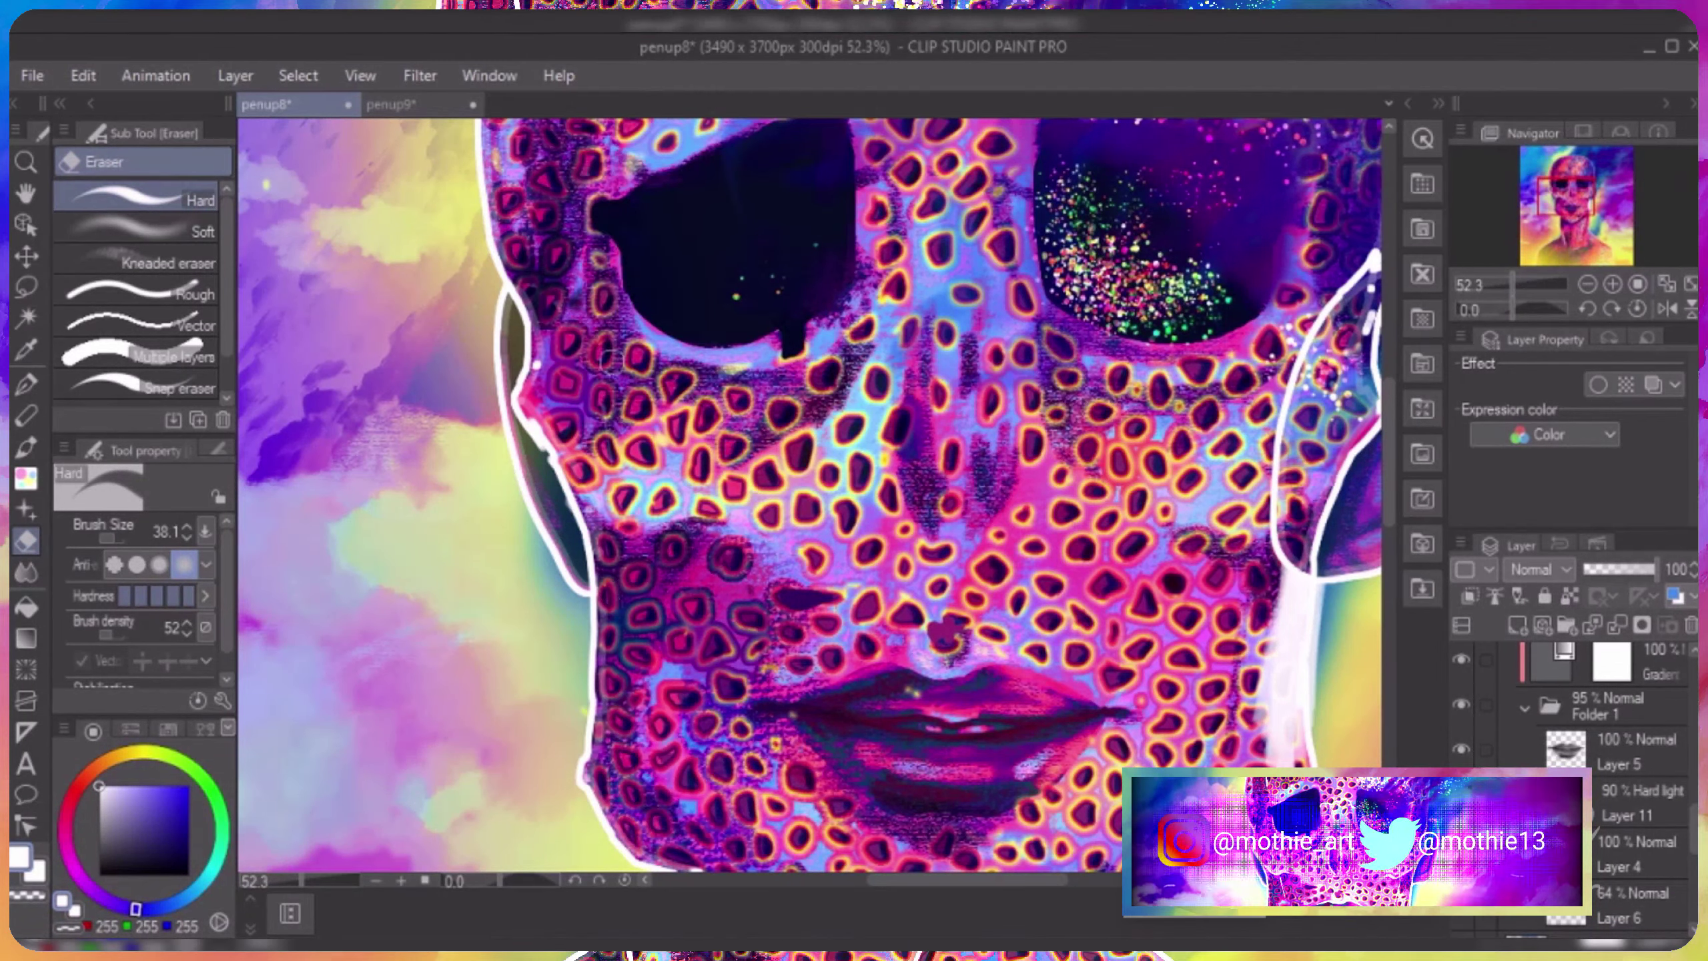
# Erase the excess white beside the ear and jaw with the Hard eraser at size 38.1, and add Layer 16 on top.
pyautogui.moveTo(968, 880); pyautogui.dragTo(1035, 880)
pyautogui.hotkey('ctrl', '0')
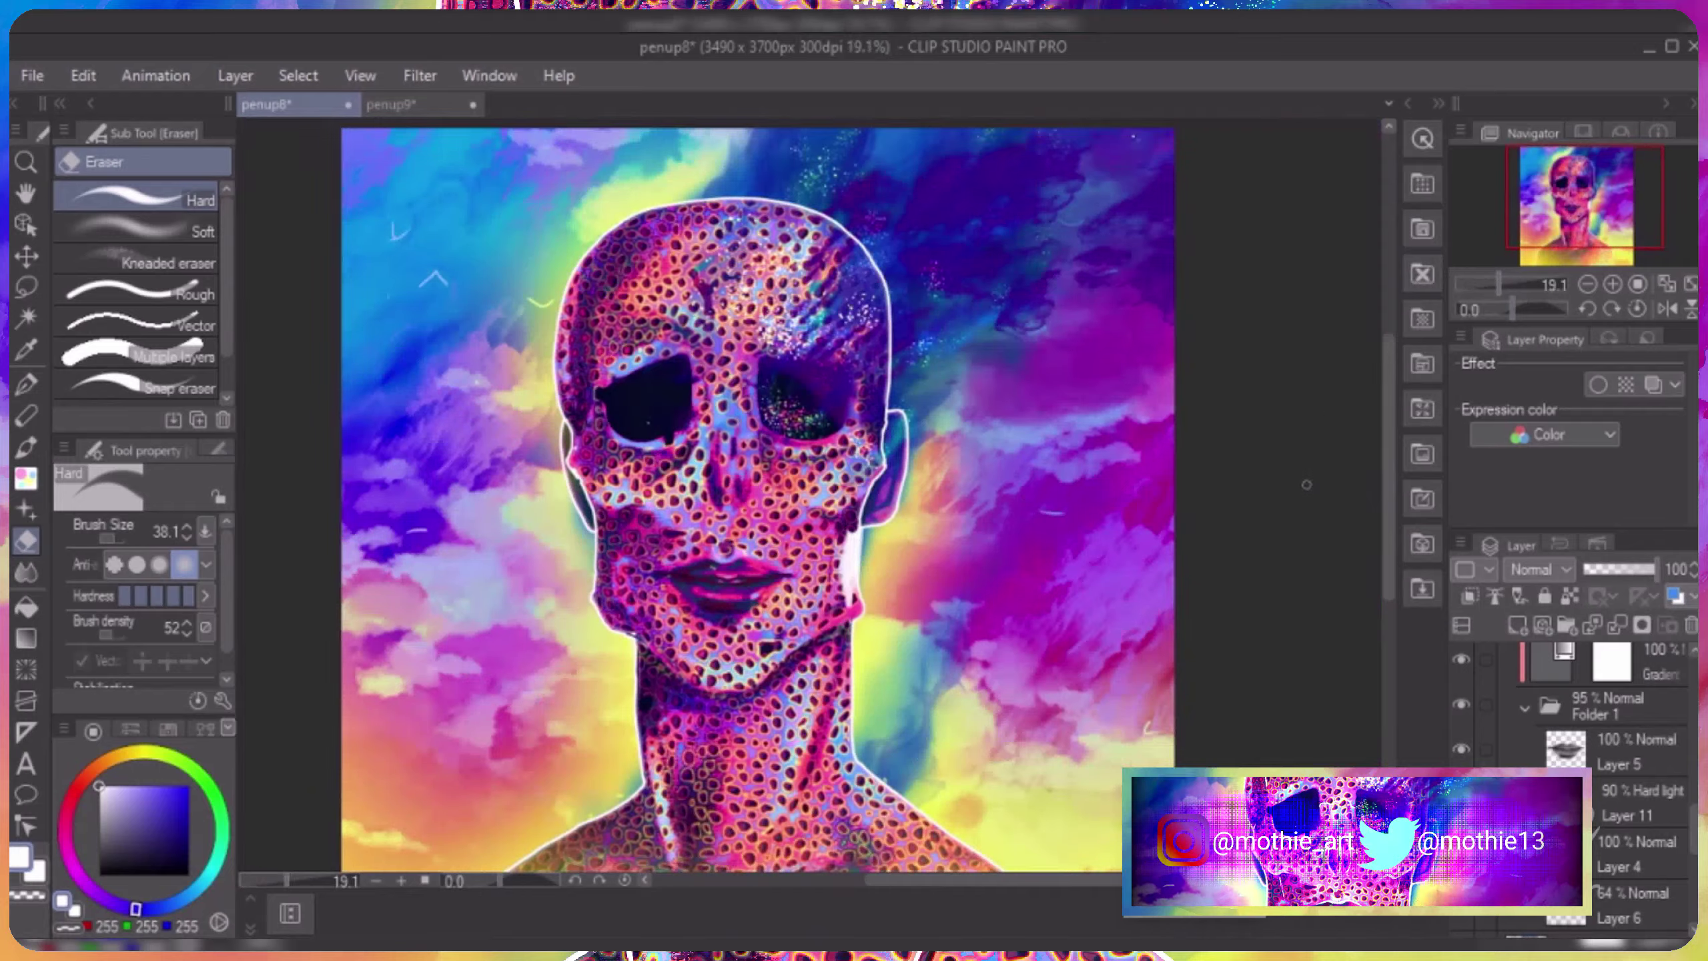
pyautogui.scroll(3, 887, 403)
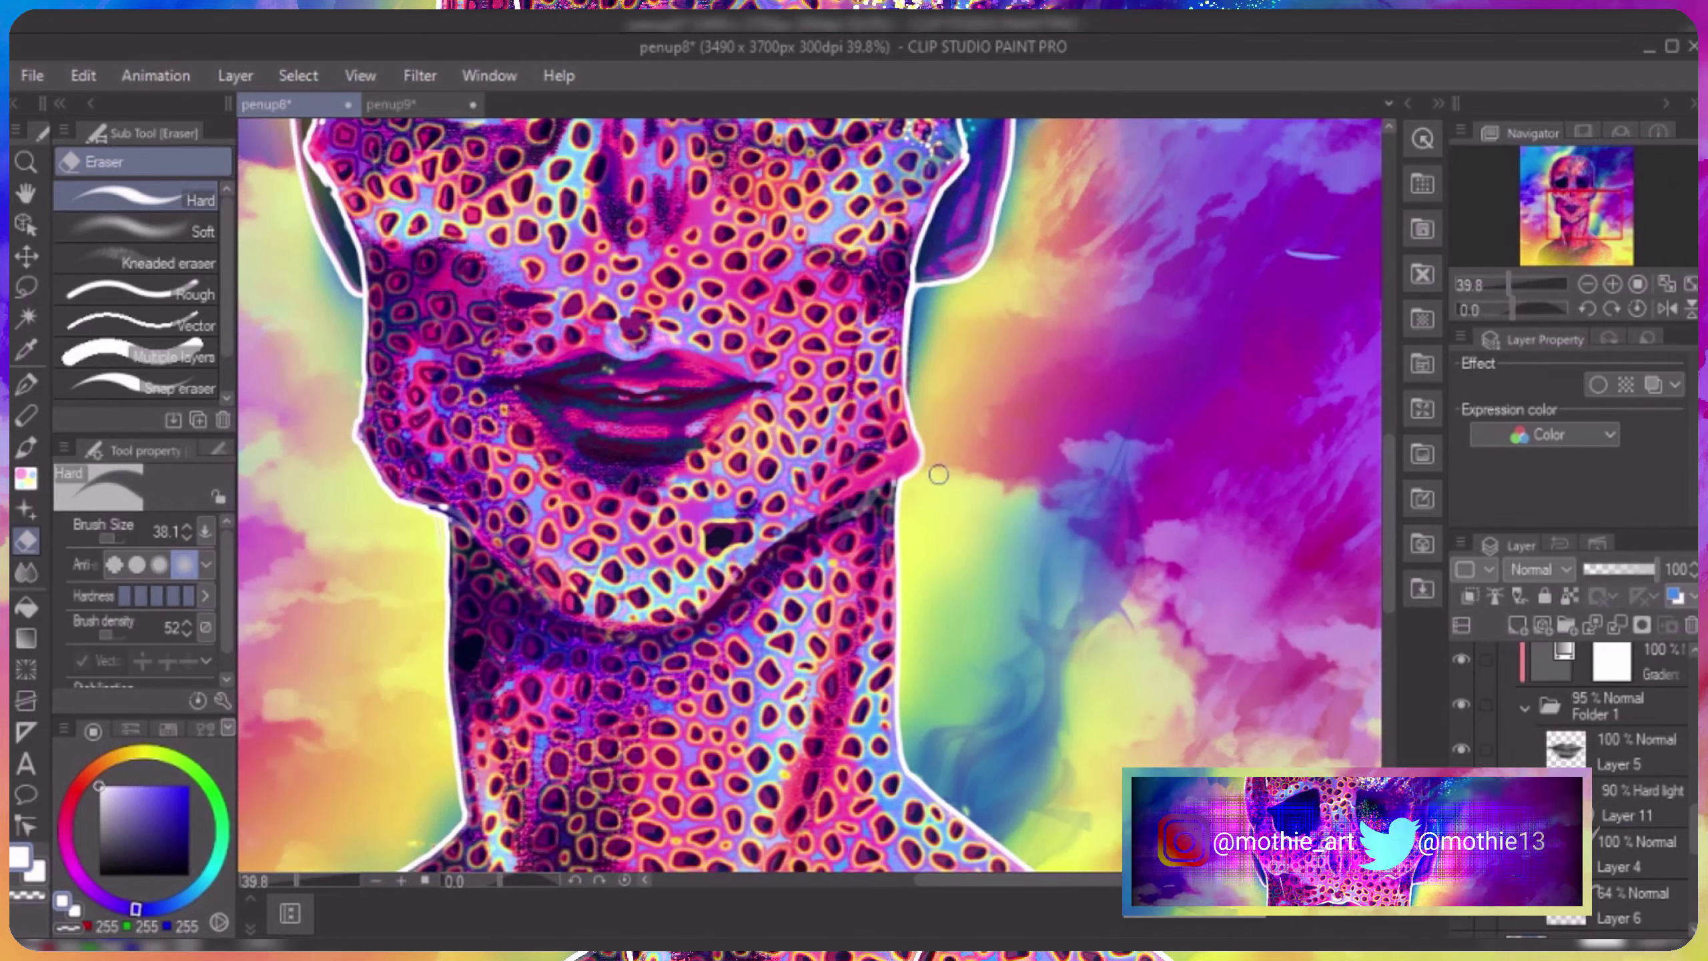
pyautogui.hotkey('ctrl', '0')
pyautogui.hotkey('ctrl', 'shift', 'n')
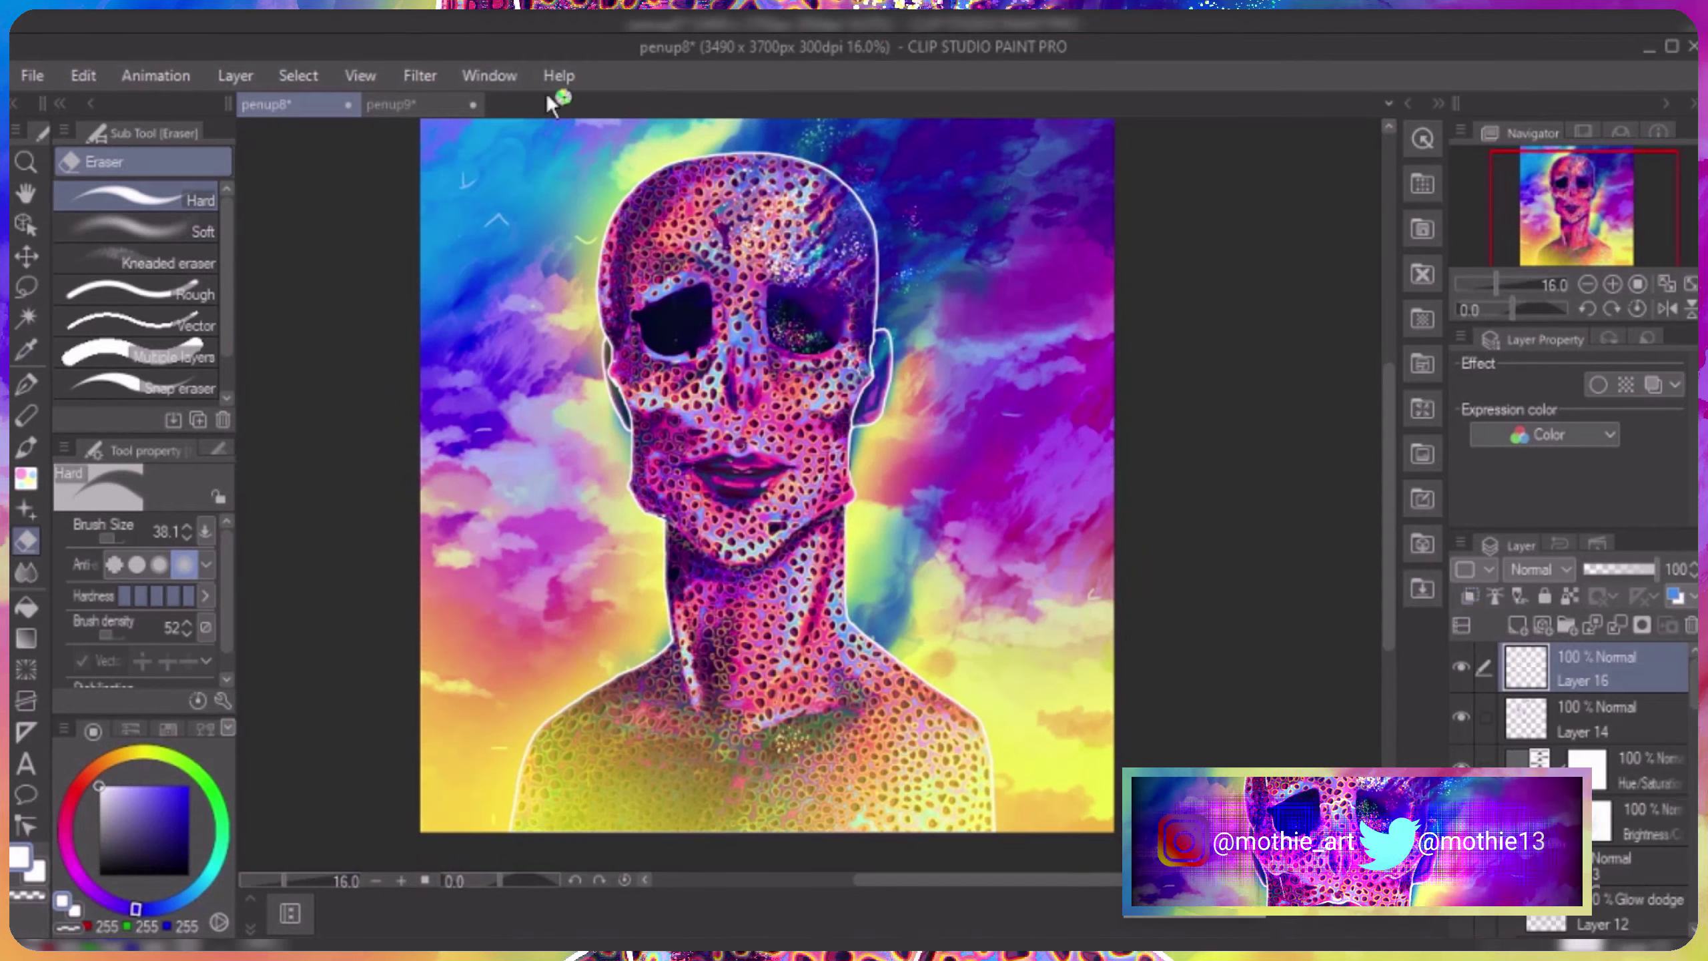
# Review the painting's edit history, going back and forth through the recorded brush, layer and correction operations.
pyautogui.click(32, 76)
pyautogui.moveTo(84, 76)
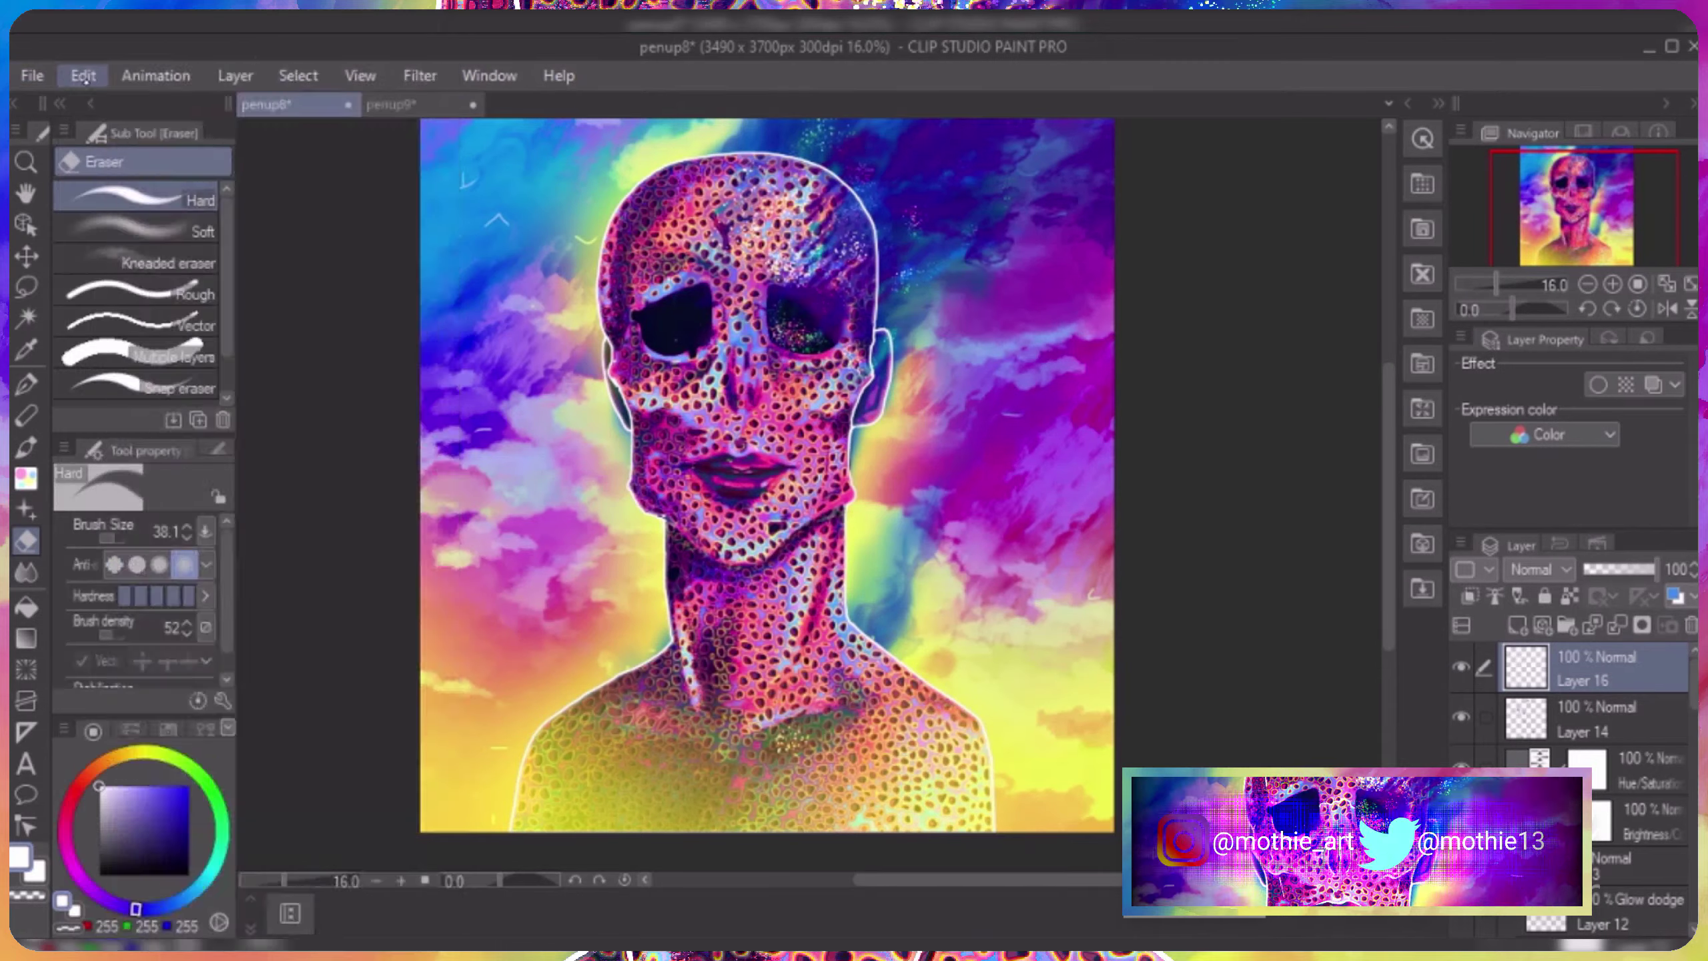
pyautogui.moveTo(559, 76)
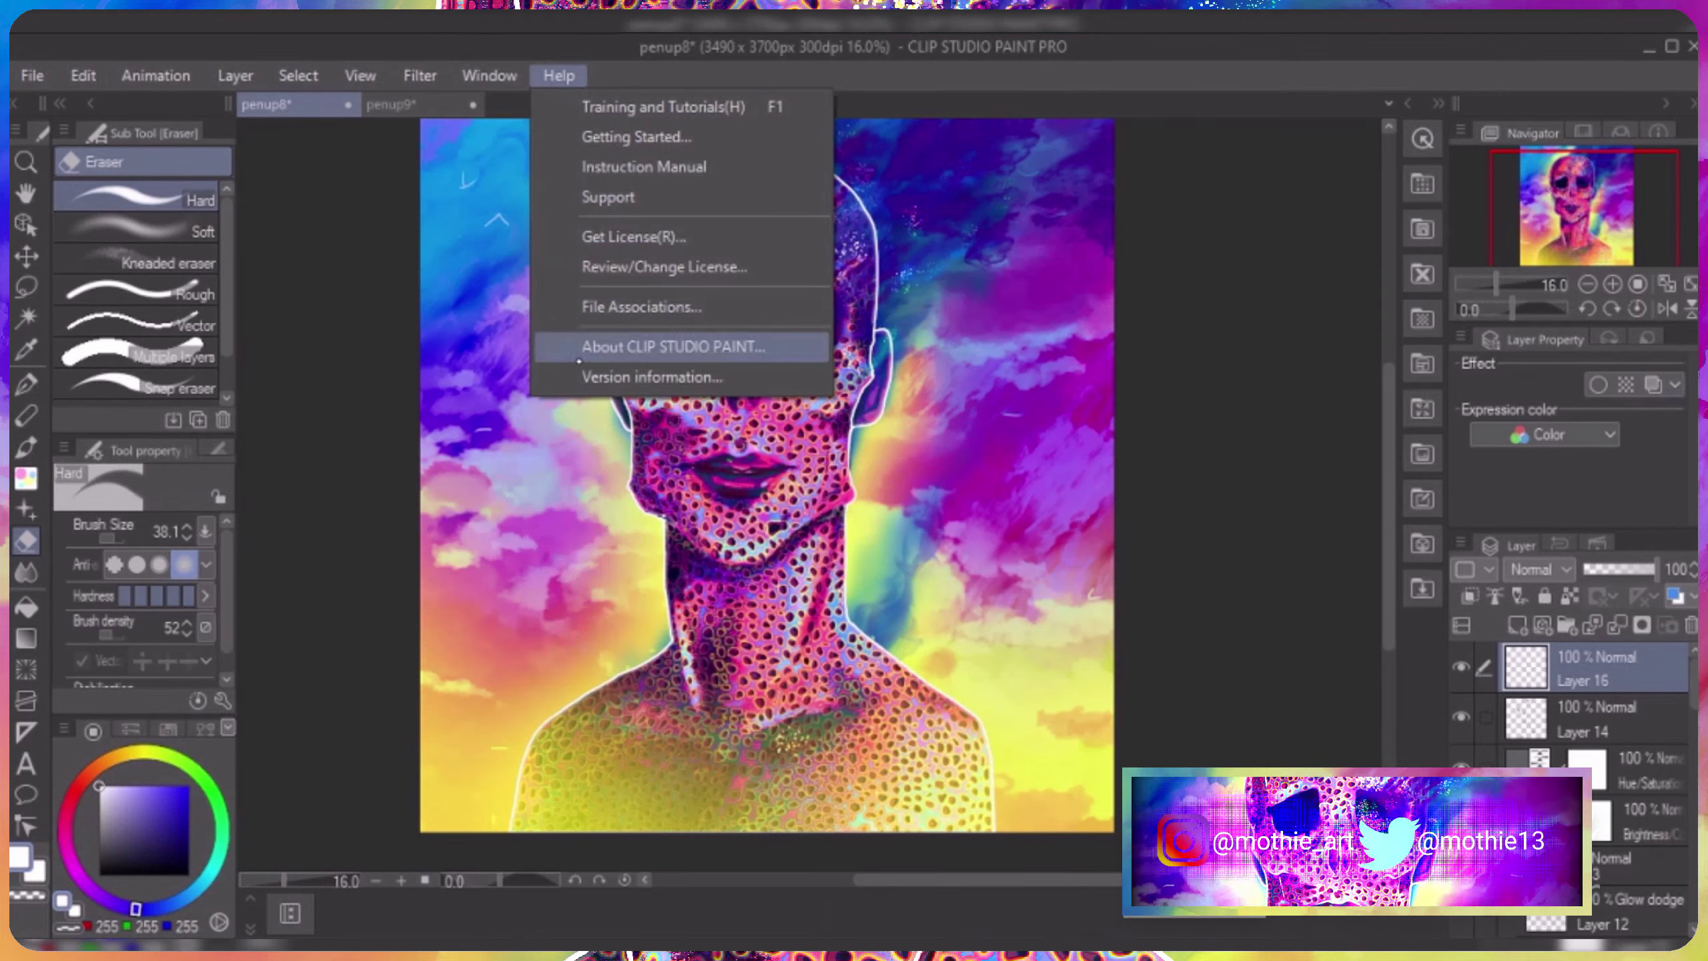
pyautogui.press('Escape')
pyautogui.click(1560, 544)
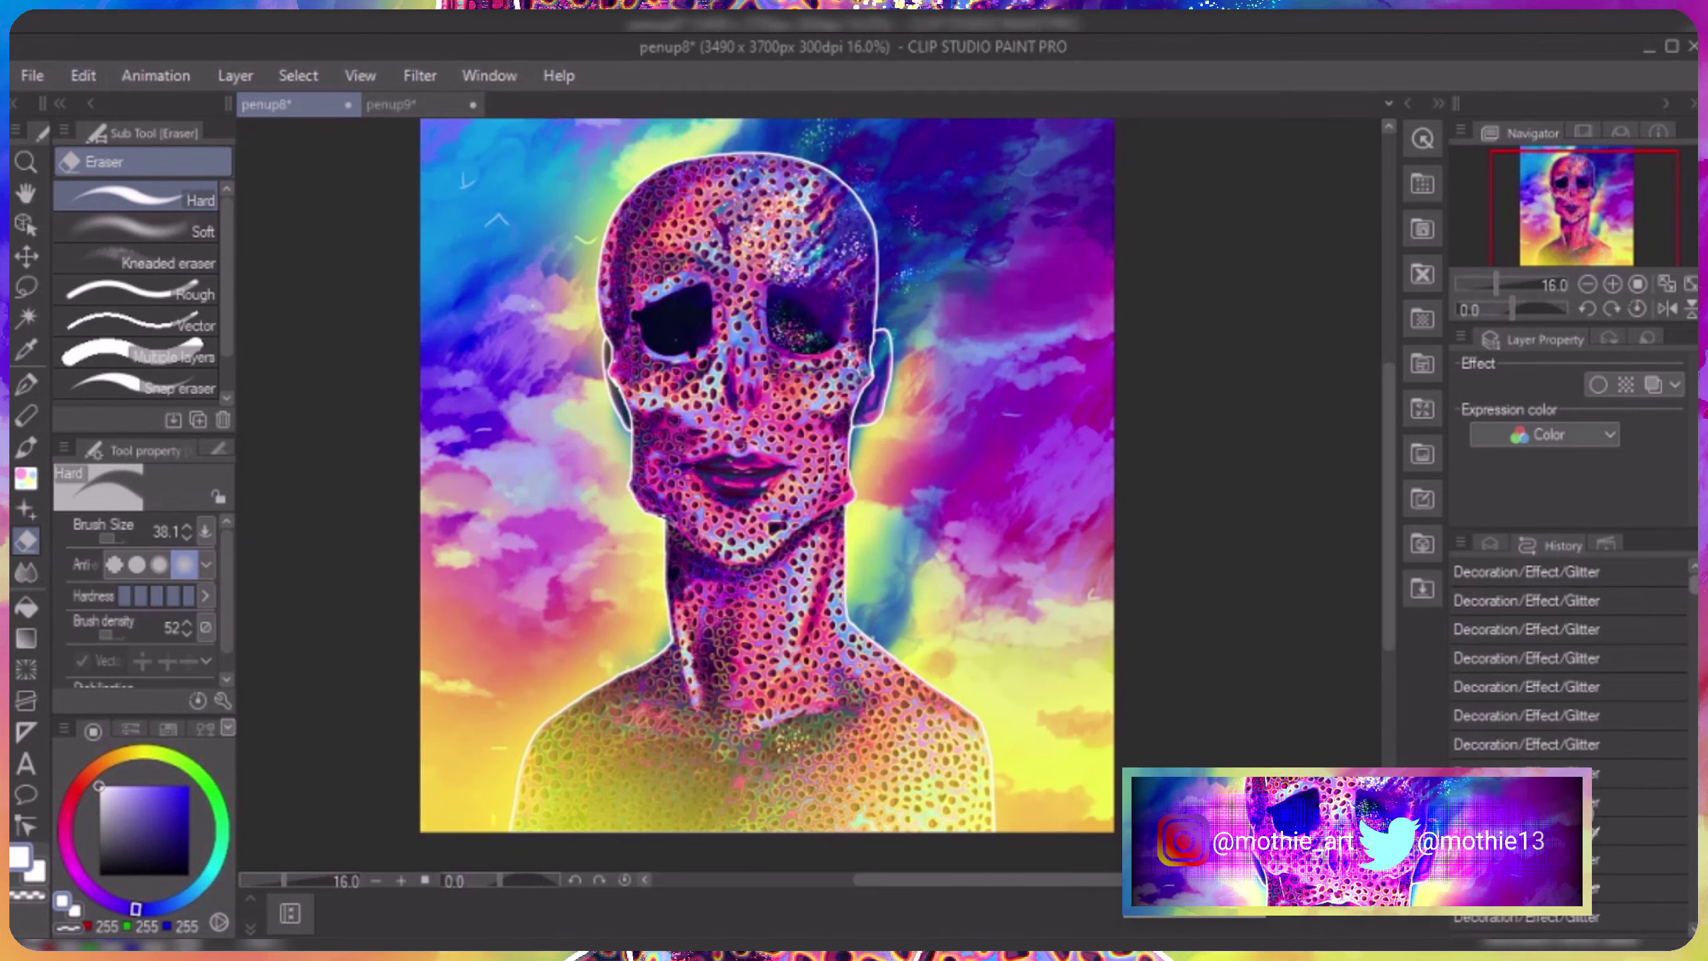
pyautogui.scroll(10, 1566, 673)
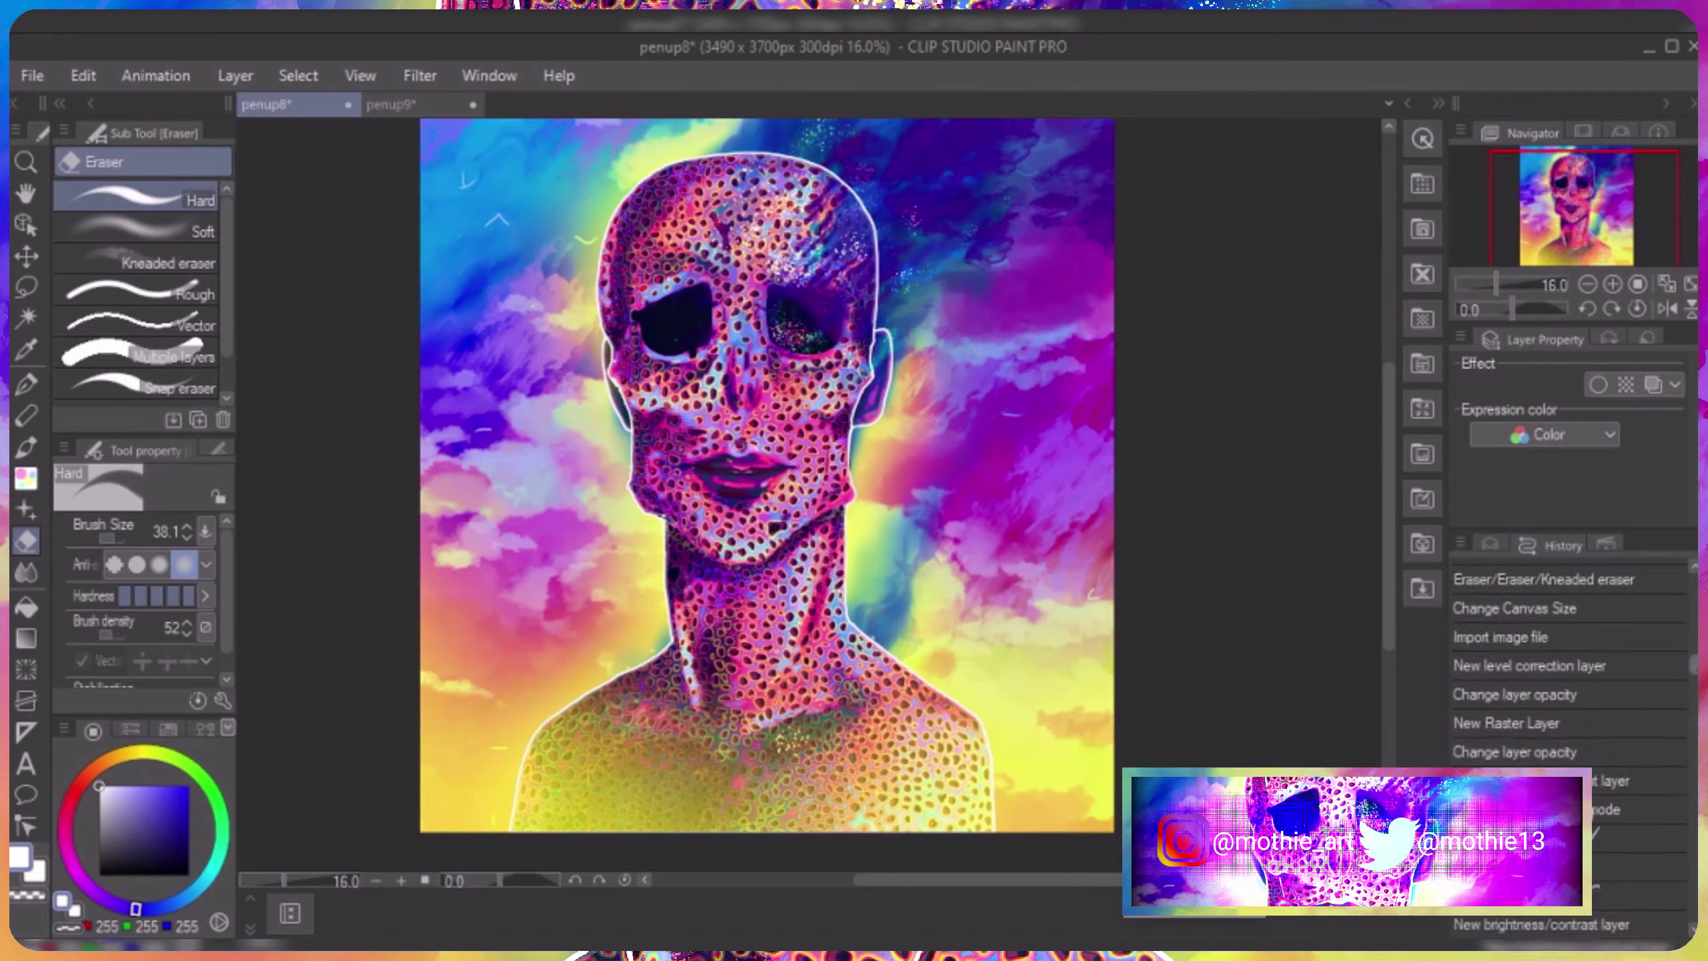
pyautogui.scroll(10, 1567, 673)
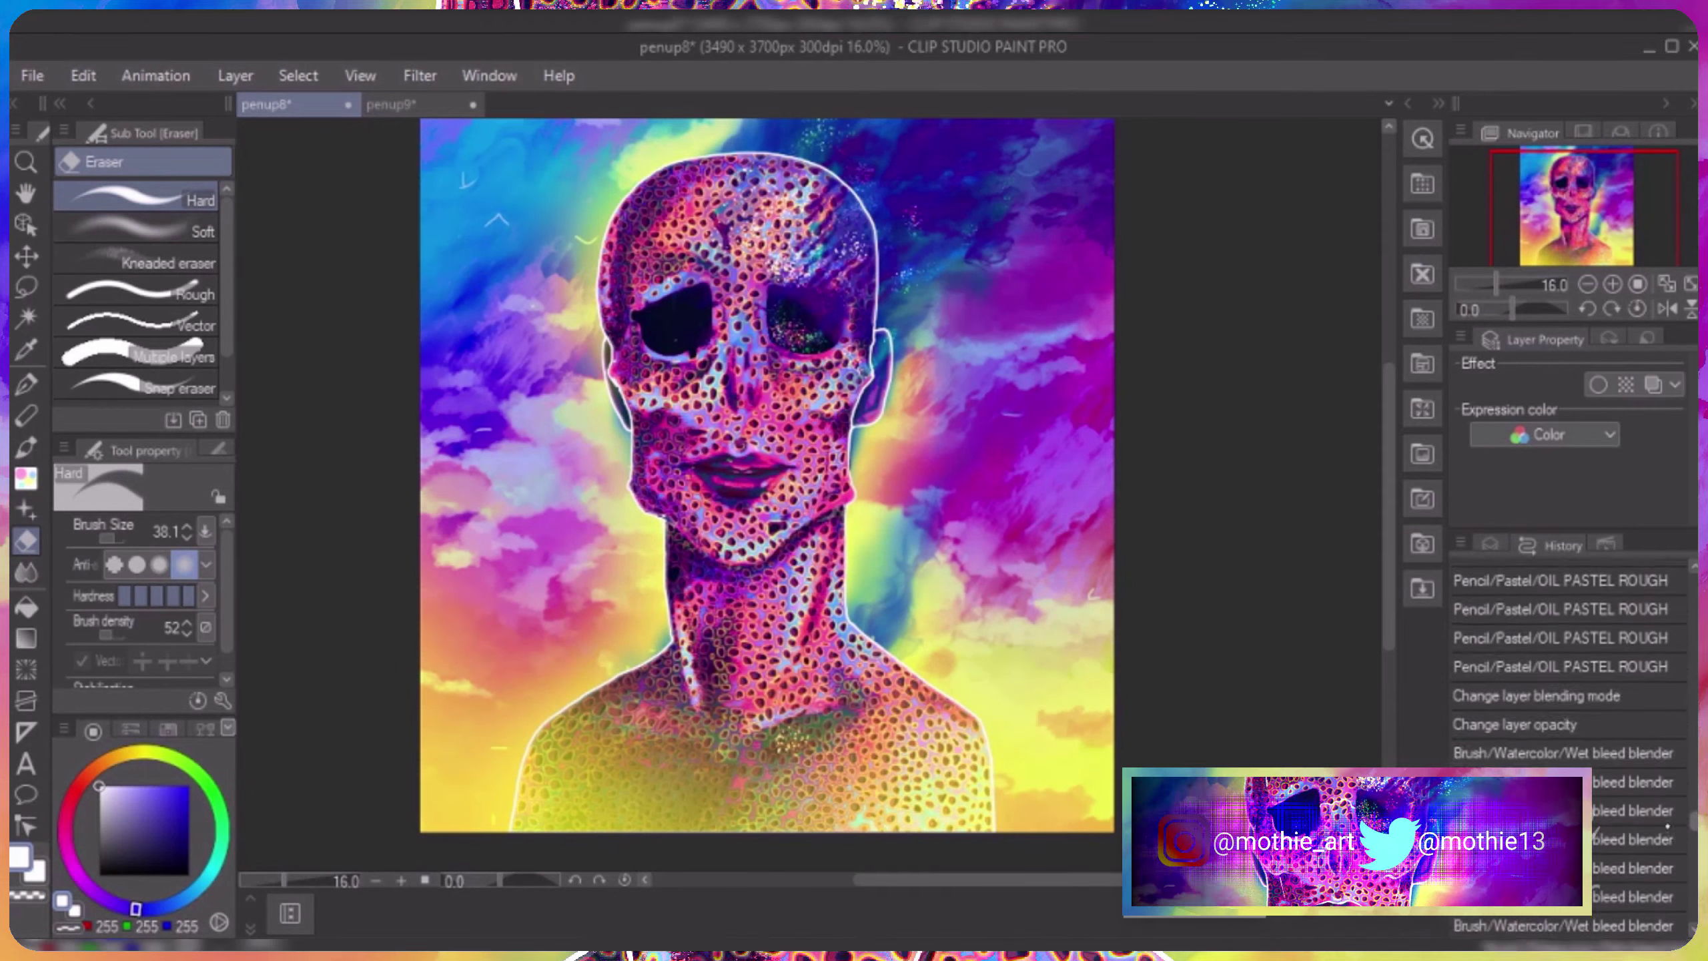
pyautogui.scroll(-5, 1566, 672)
pyautogui.click(1490, 544)
pyautogui.click(1565, 545)
# Draw white contours along the jawline, cheekbones and lower eye sockets on Layer 16 with the G-pen at size 12.
pyautogui.press('F7')
pyautogui.hotkey('ctrl', '+')
pyautogui.press('p')
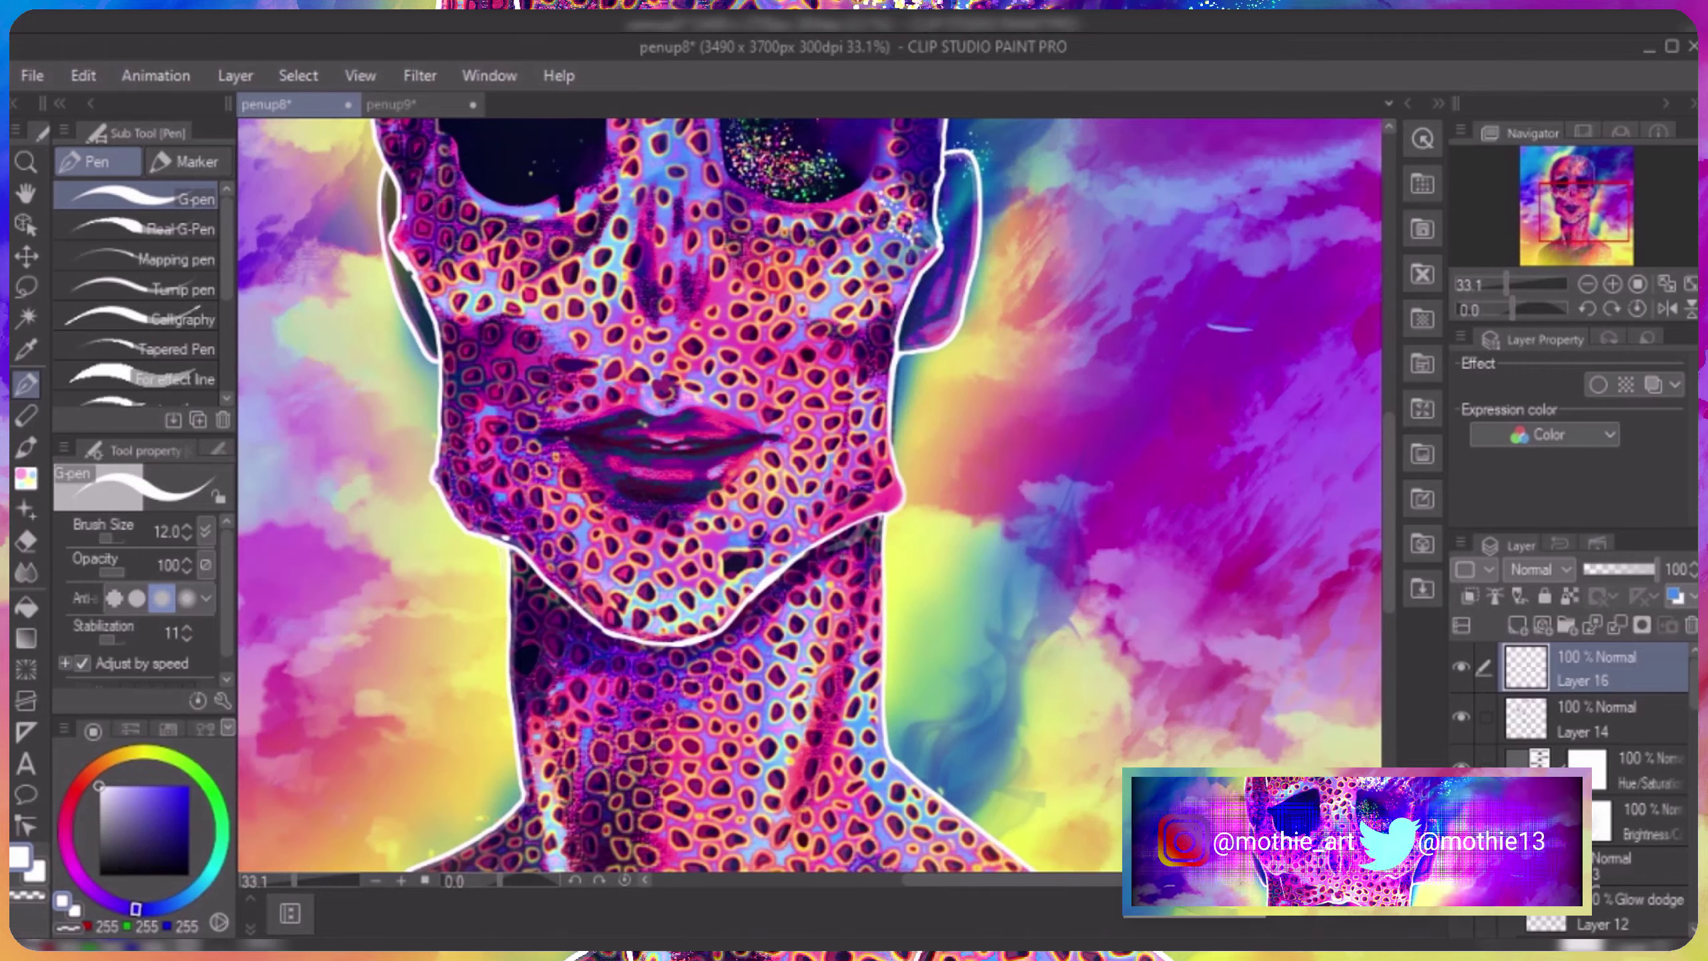
pyautogui.scroll(-5, 807, 495)
pyautogui.scroll(6, 806, 495)
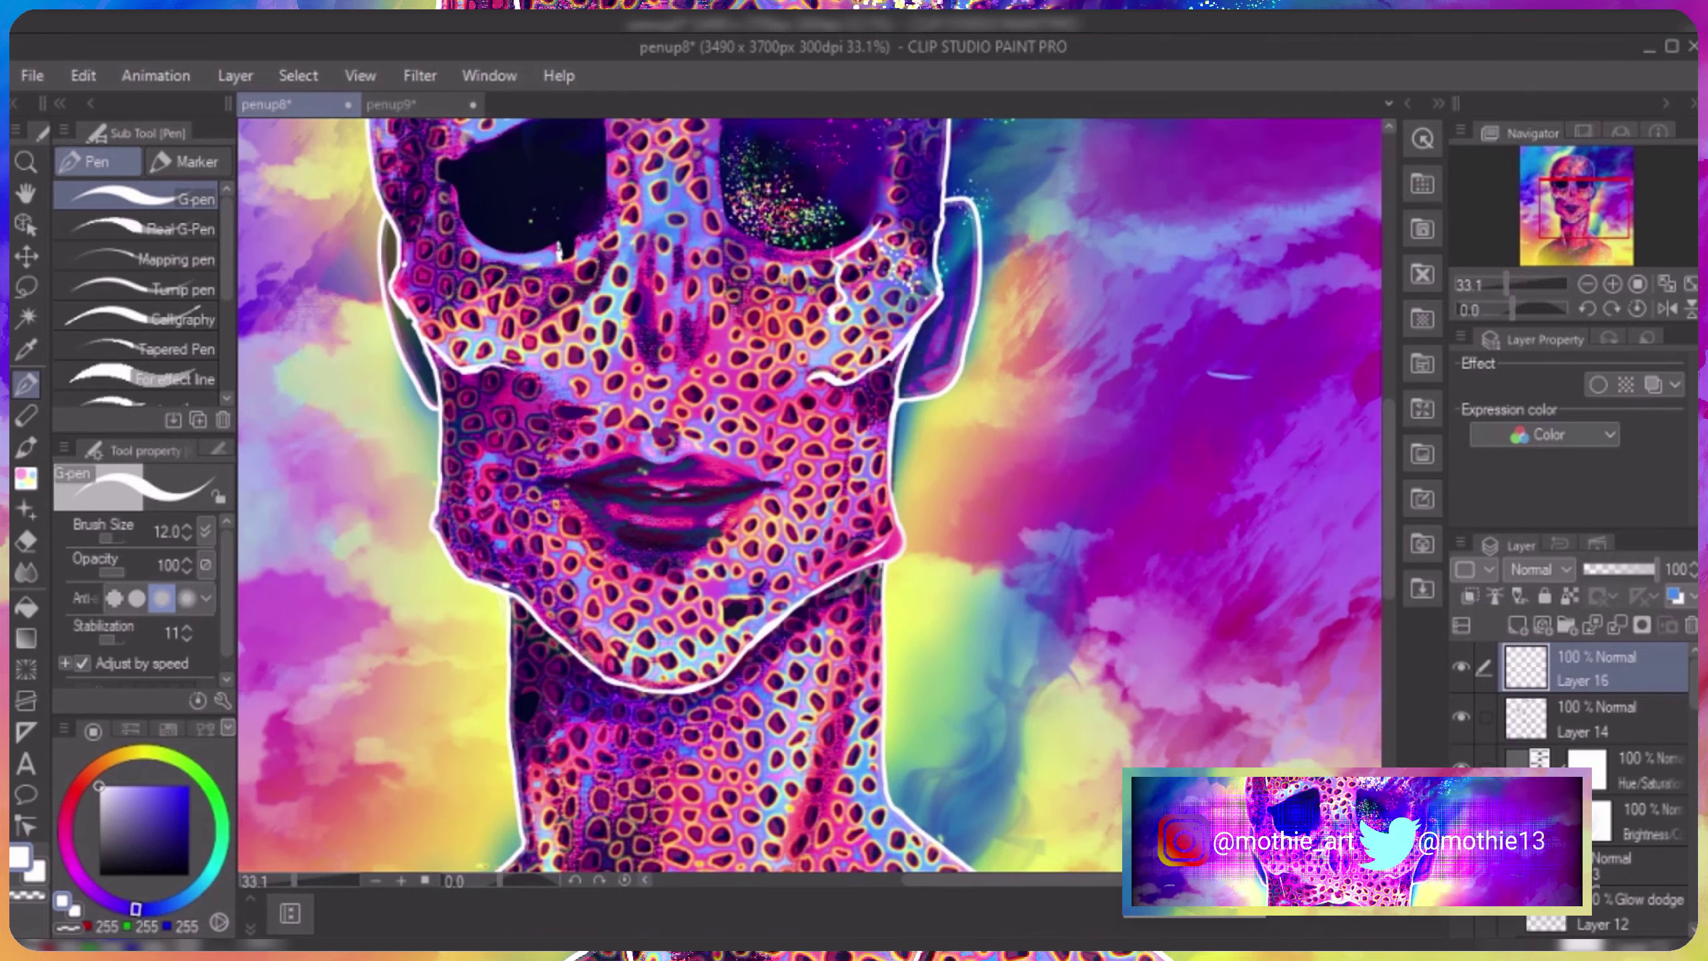
pyautogui.scroll(5, 816, 494)
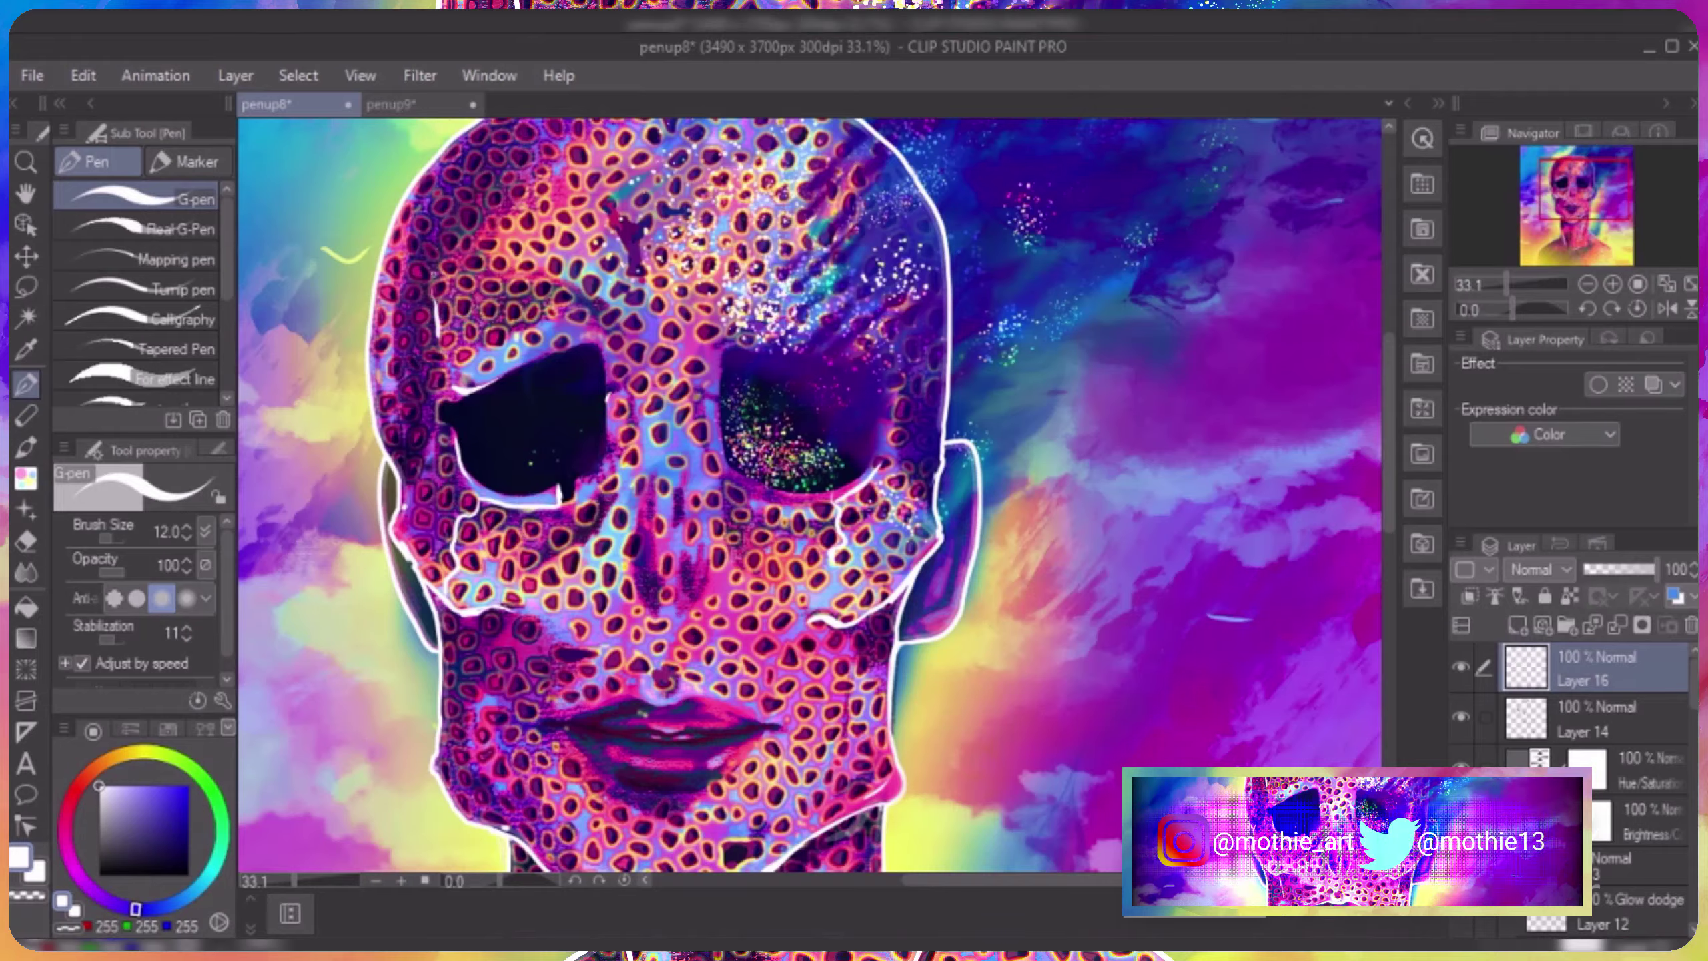
# Add white accent lines at the corners of the lips and along the neck tendon with the G-pen.
pyautogui.scroll(-12, 817, 494)
pyautogui.scroll(4, 1101, 516)
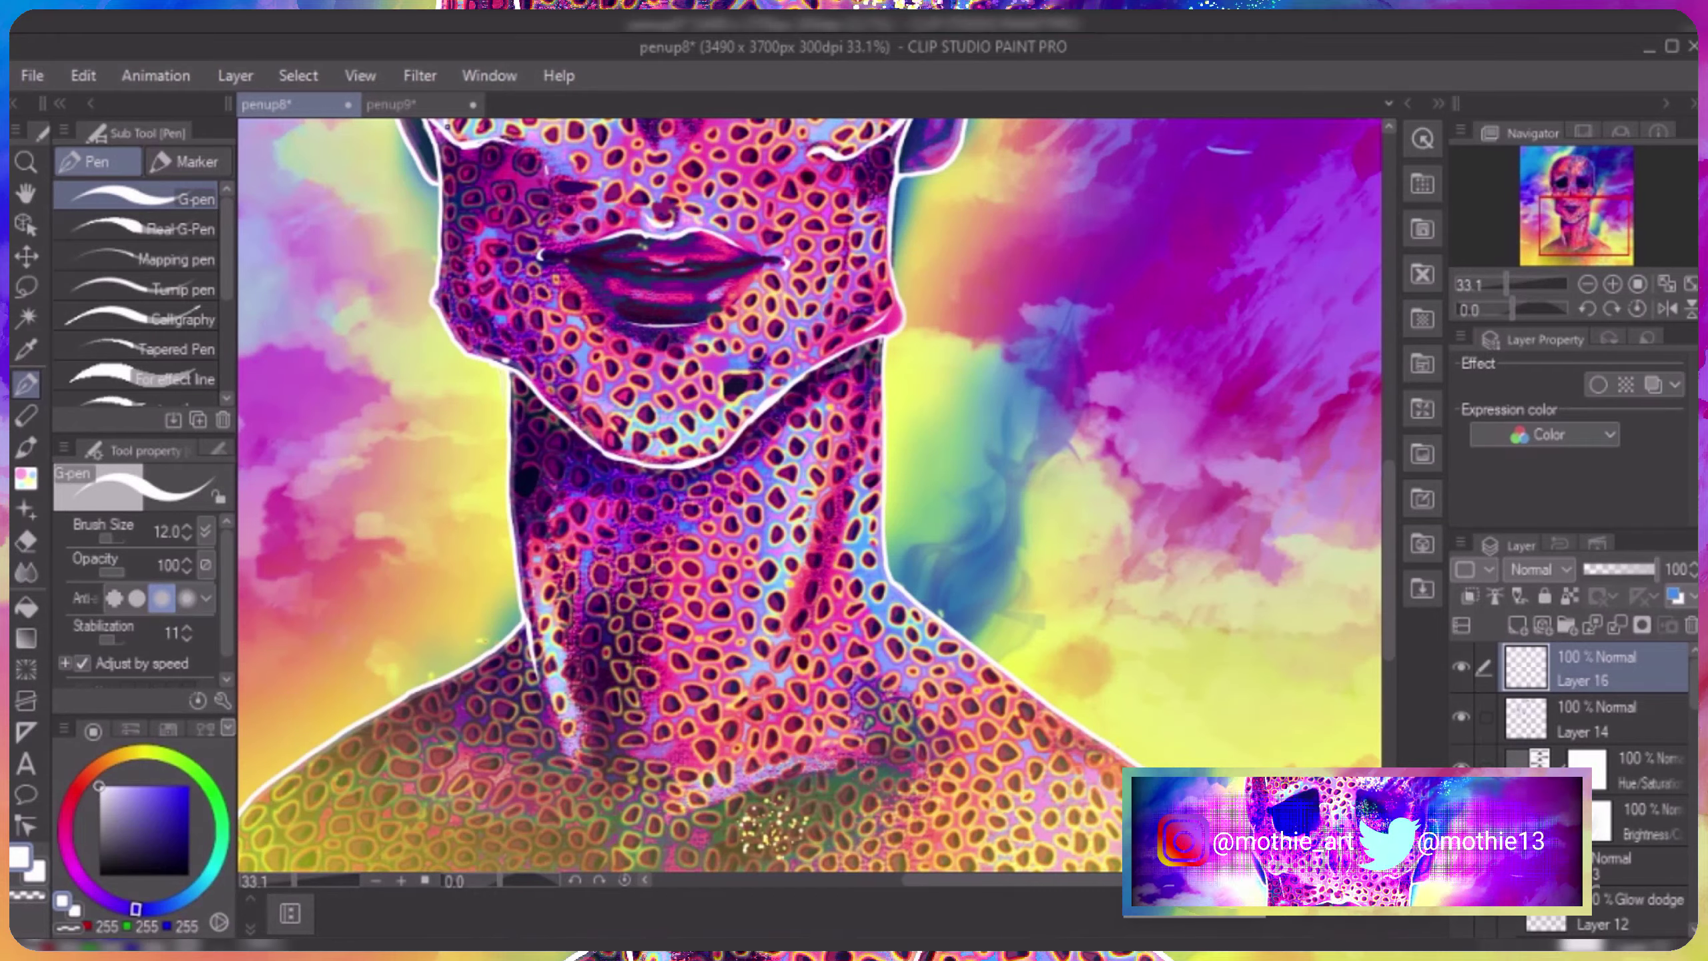
pyautogui.hotkey('ctrl', '0')
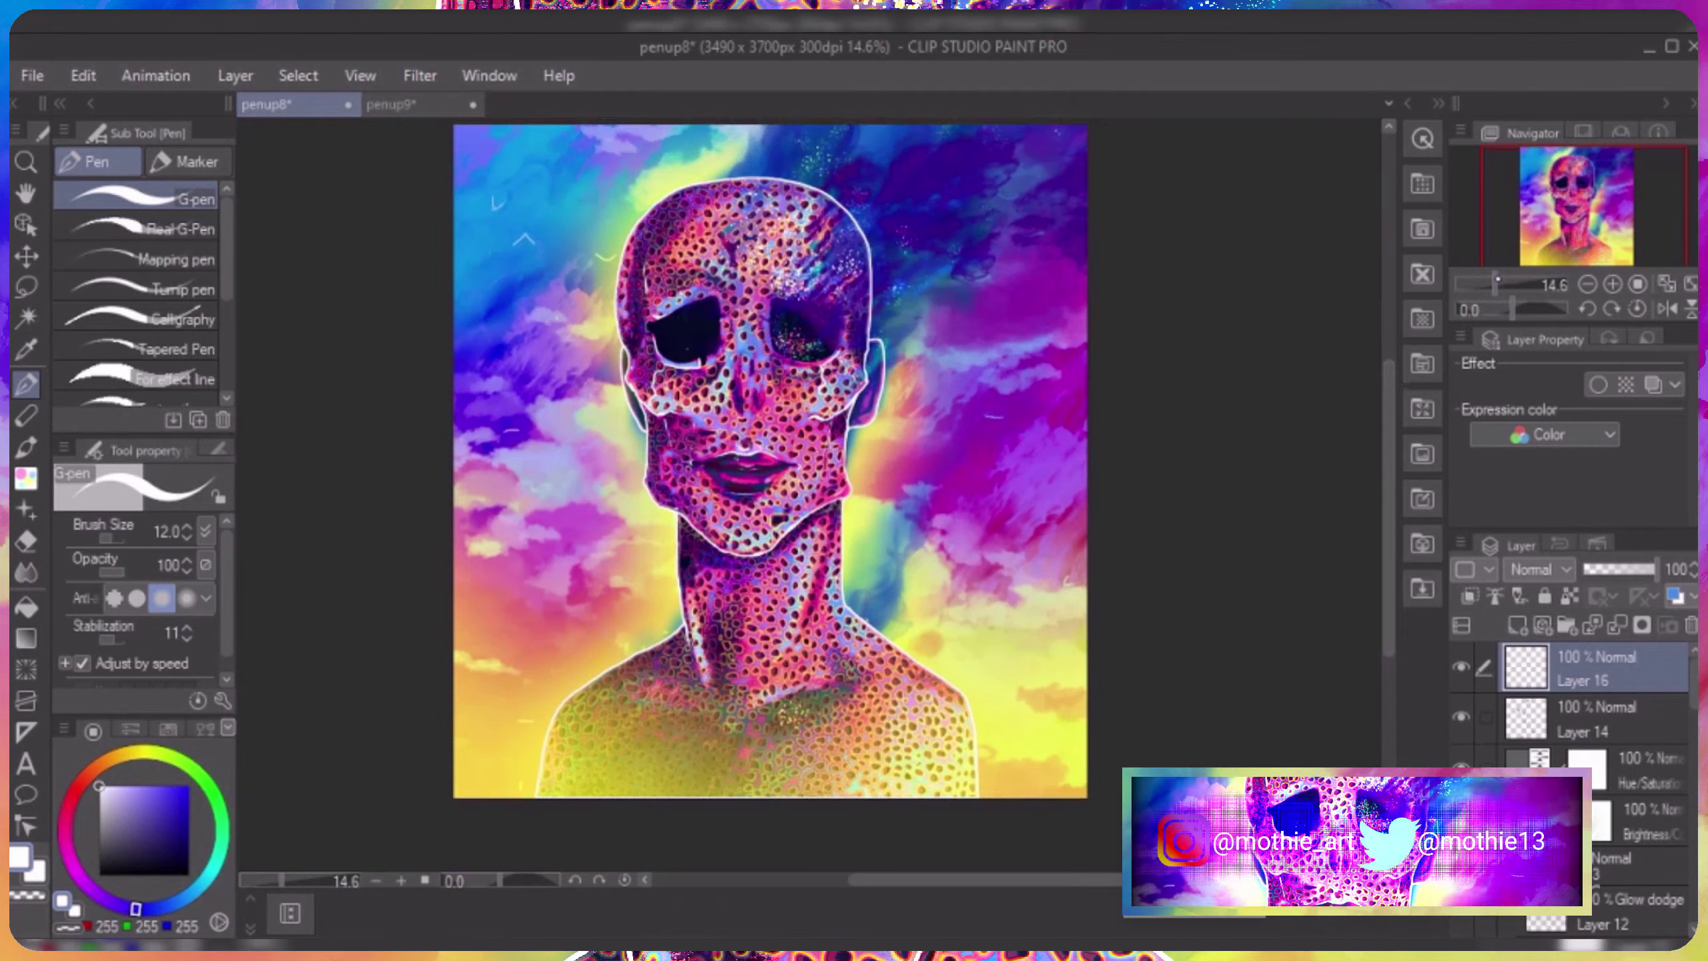
# Draw white contours around the nose bridge, nasal cavity, upper lip, temples and hollow cheeks, plus the other neck tendon.
pyautogui.scroll(3, 673, 403)
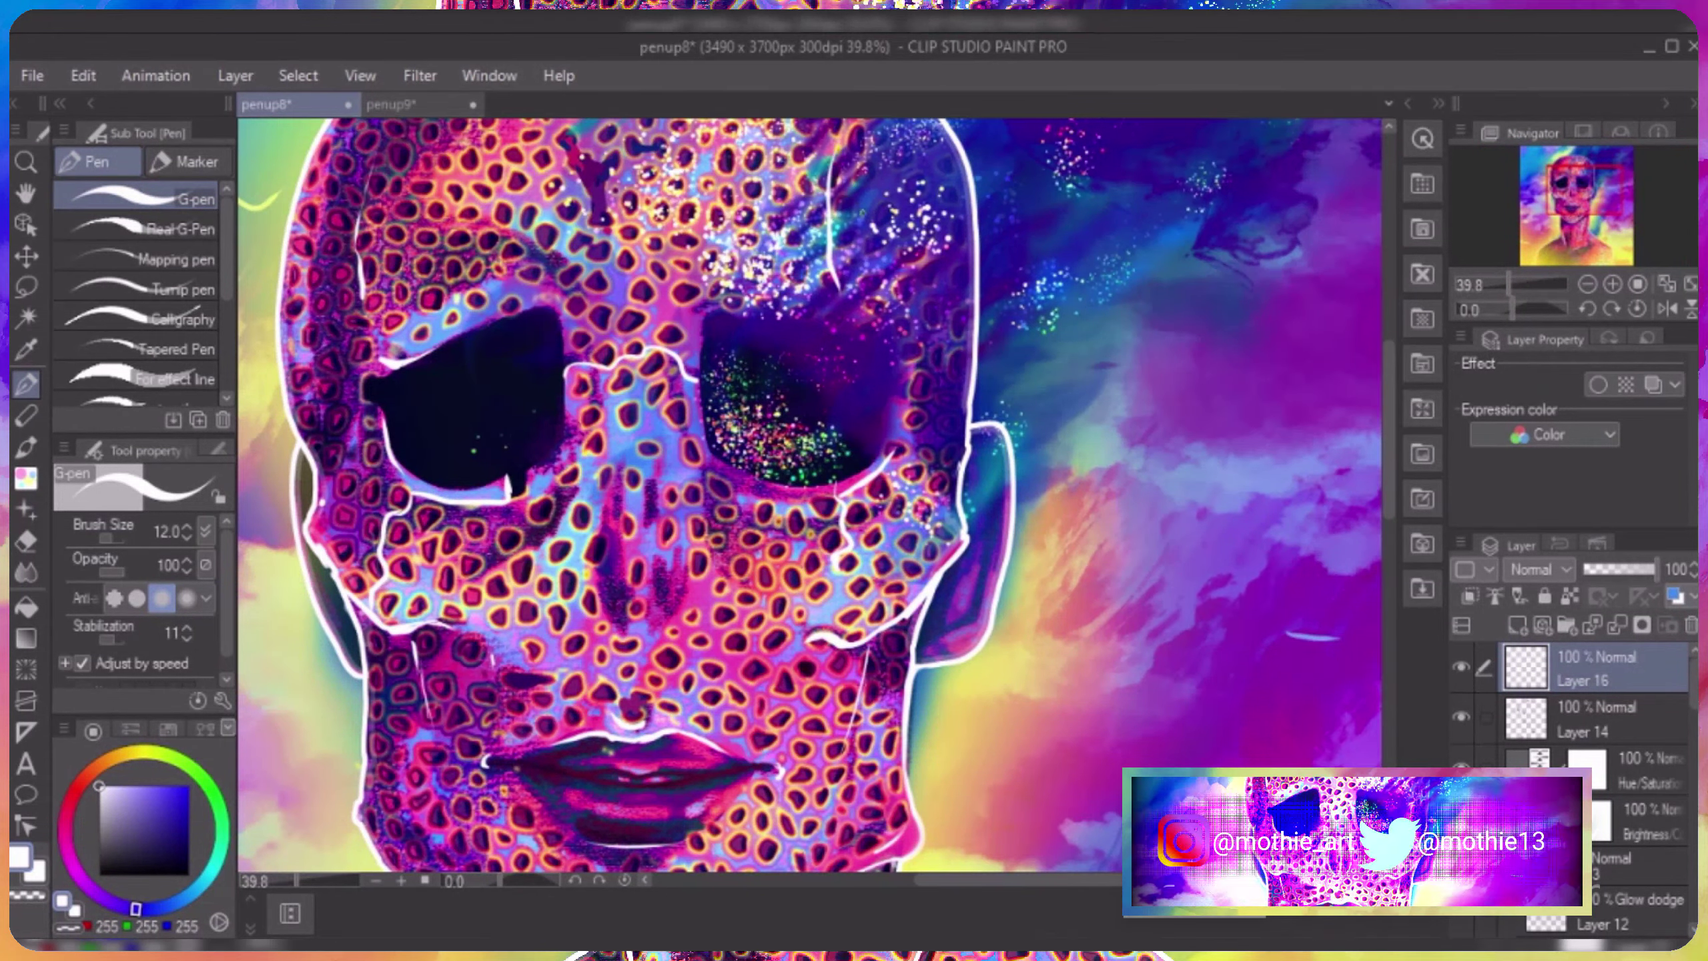
pyautogui.scroll(-5, 806, 471)
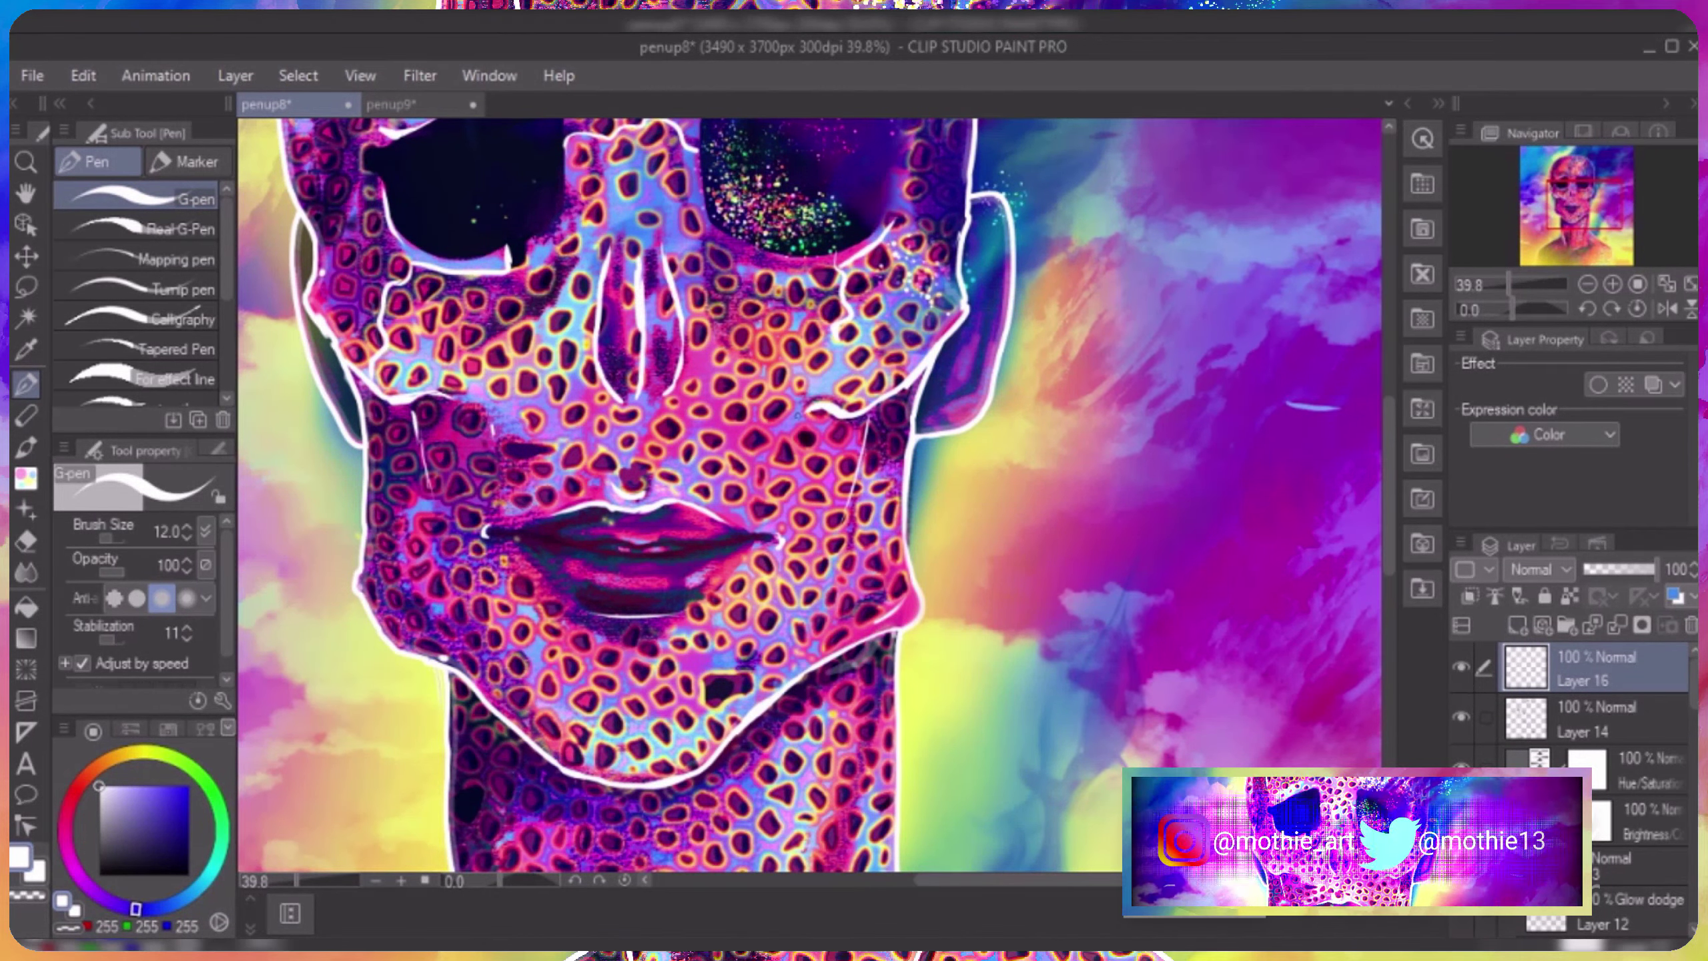
pyautogui.scroll(-10, 807, 494)
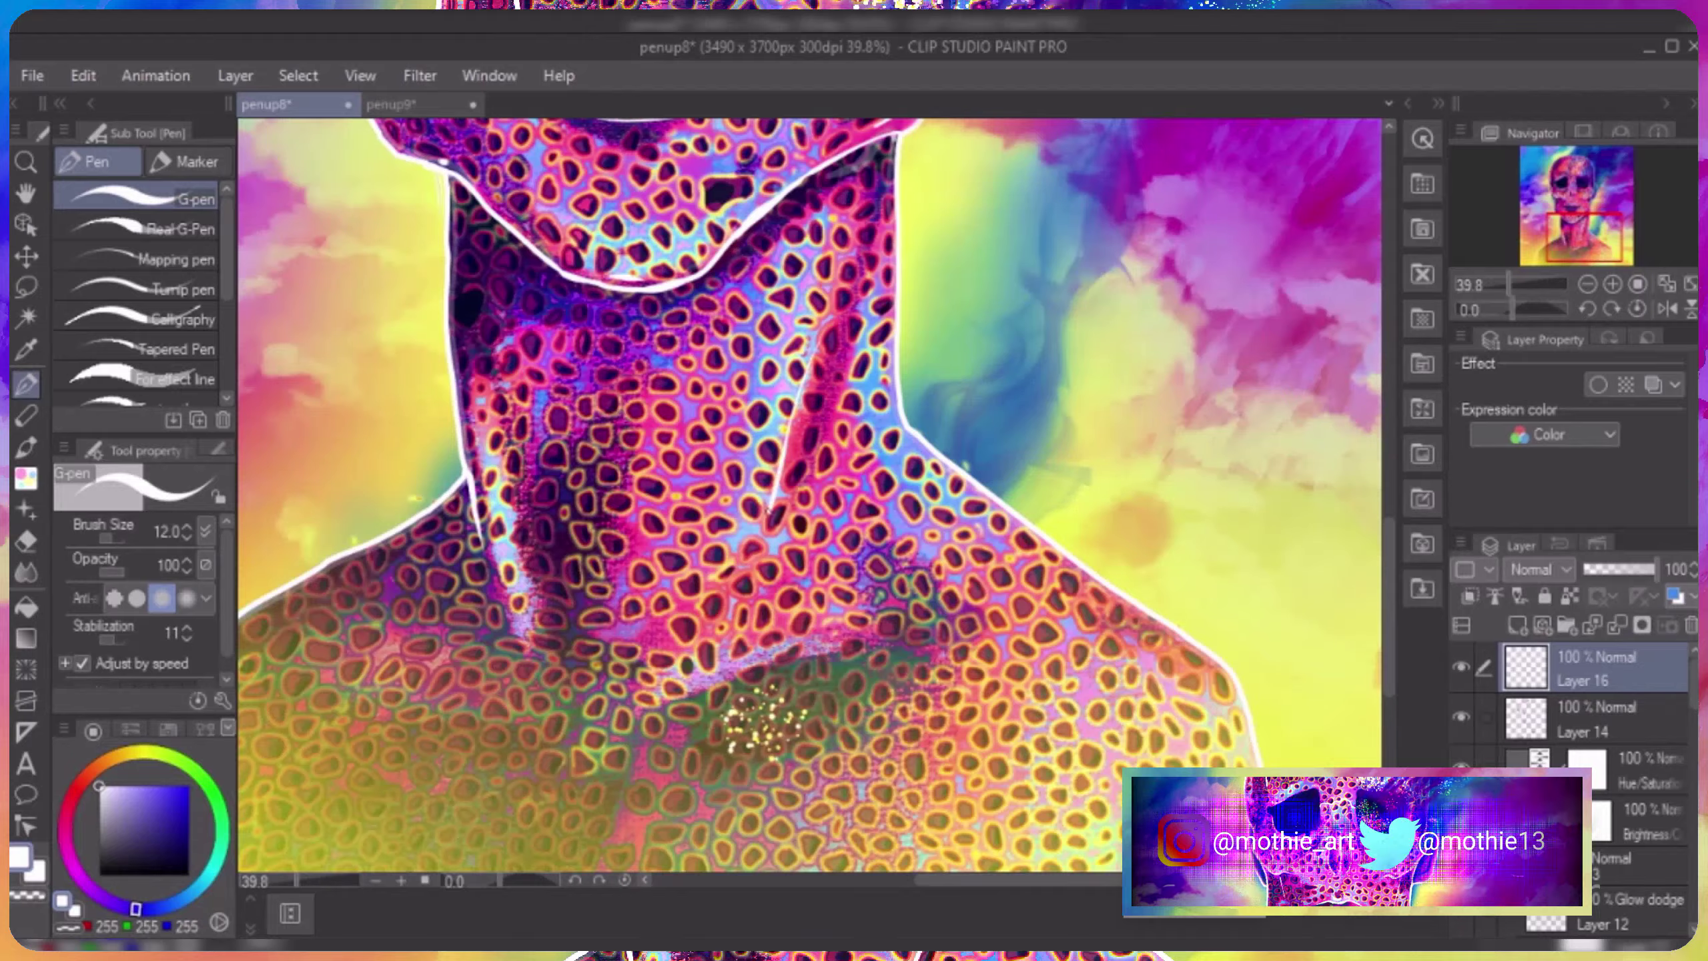
pyautogui.scroll(10, 807, 495)
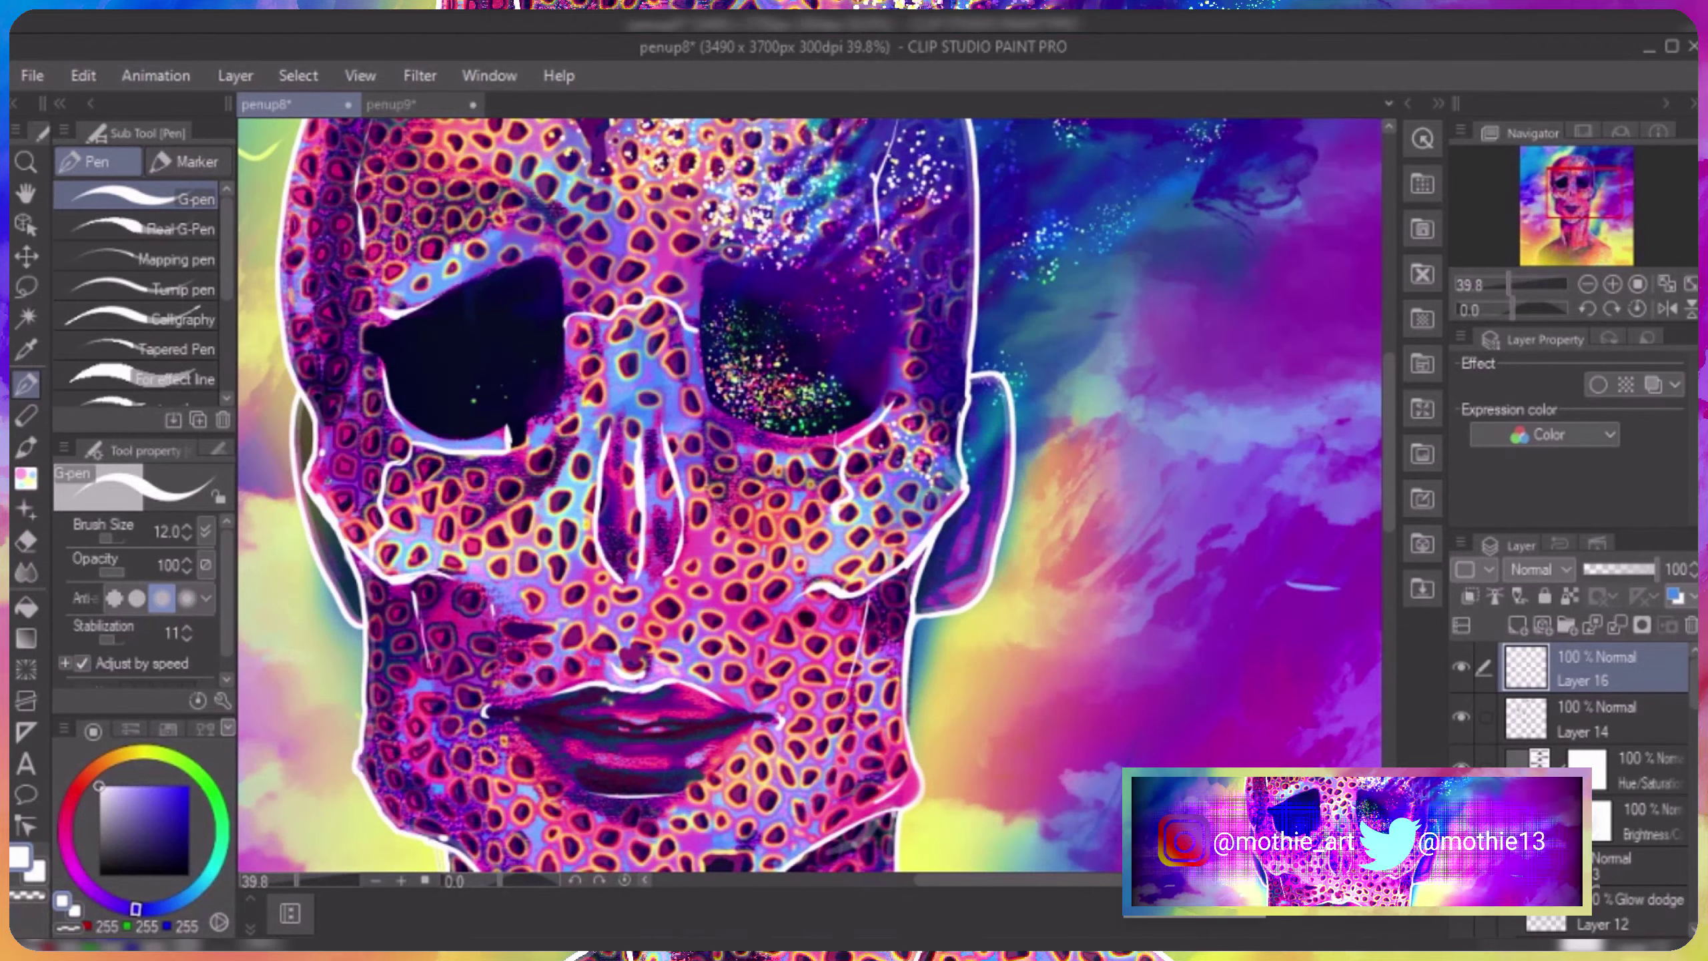